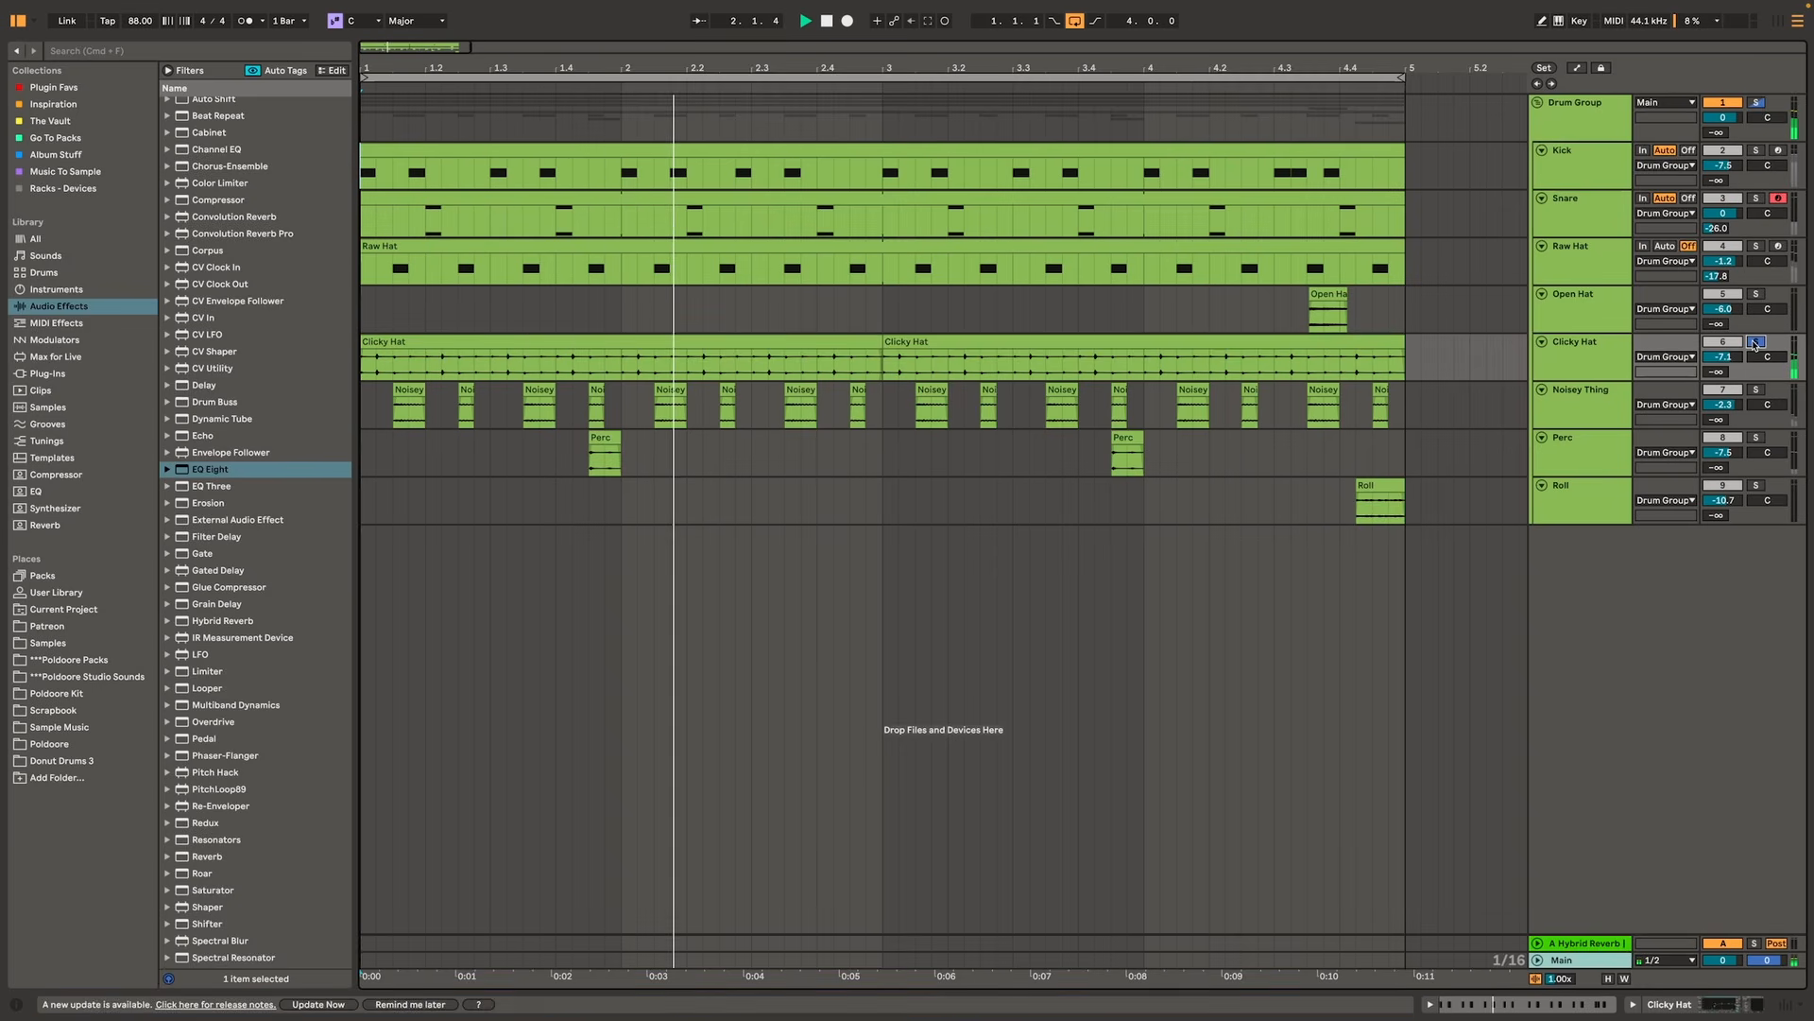
- Audition the Noisy Thing, Perc and Roll tracks one after another in solo, then unsolo and stop playback
left_click(1759, 395)
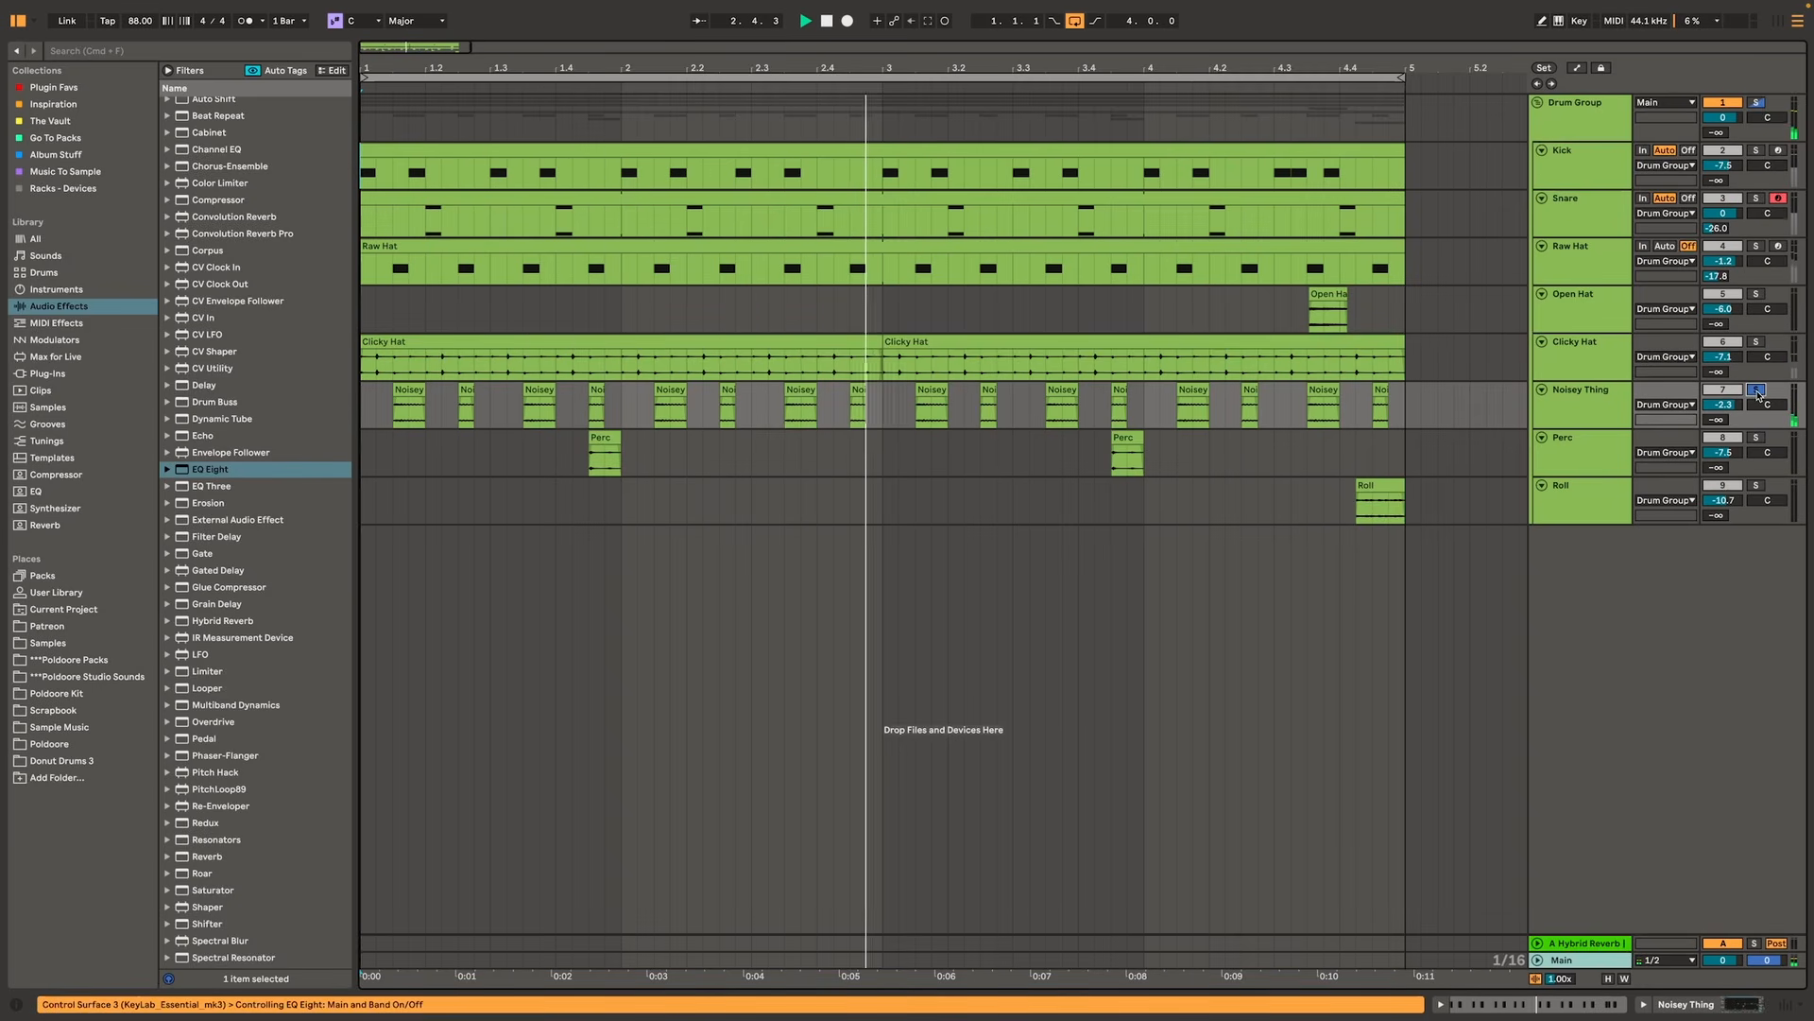
left_click(1756, 437)
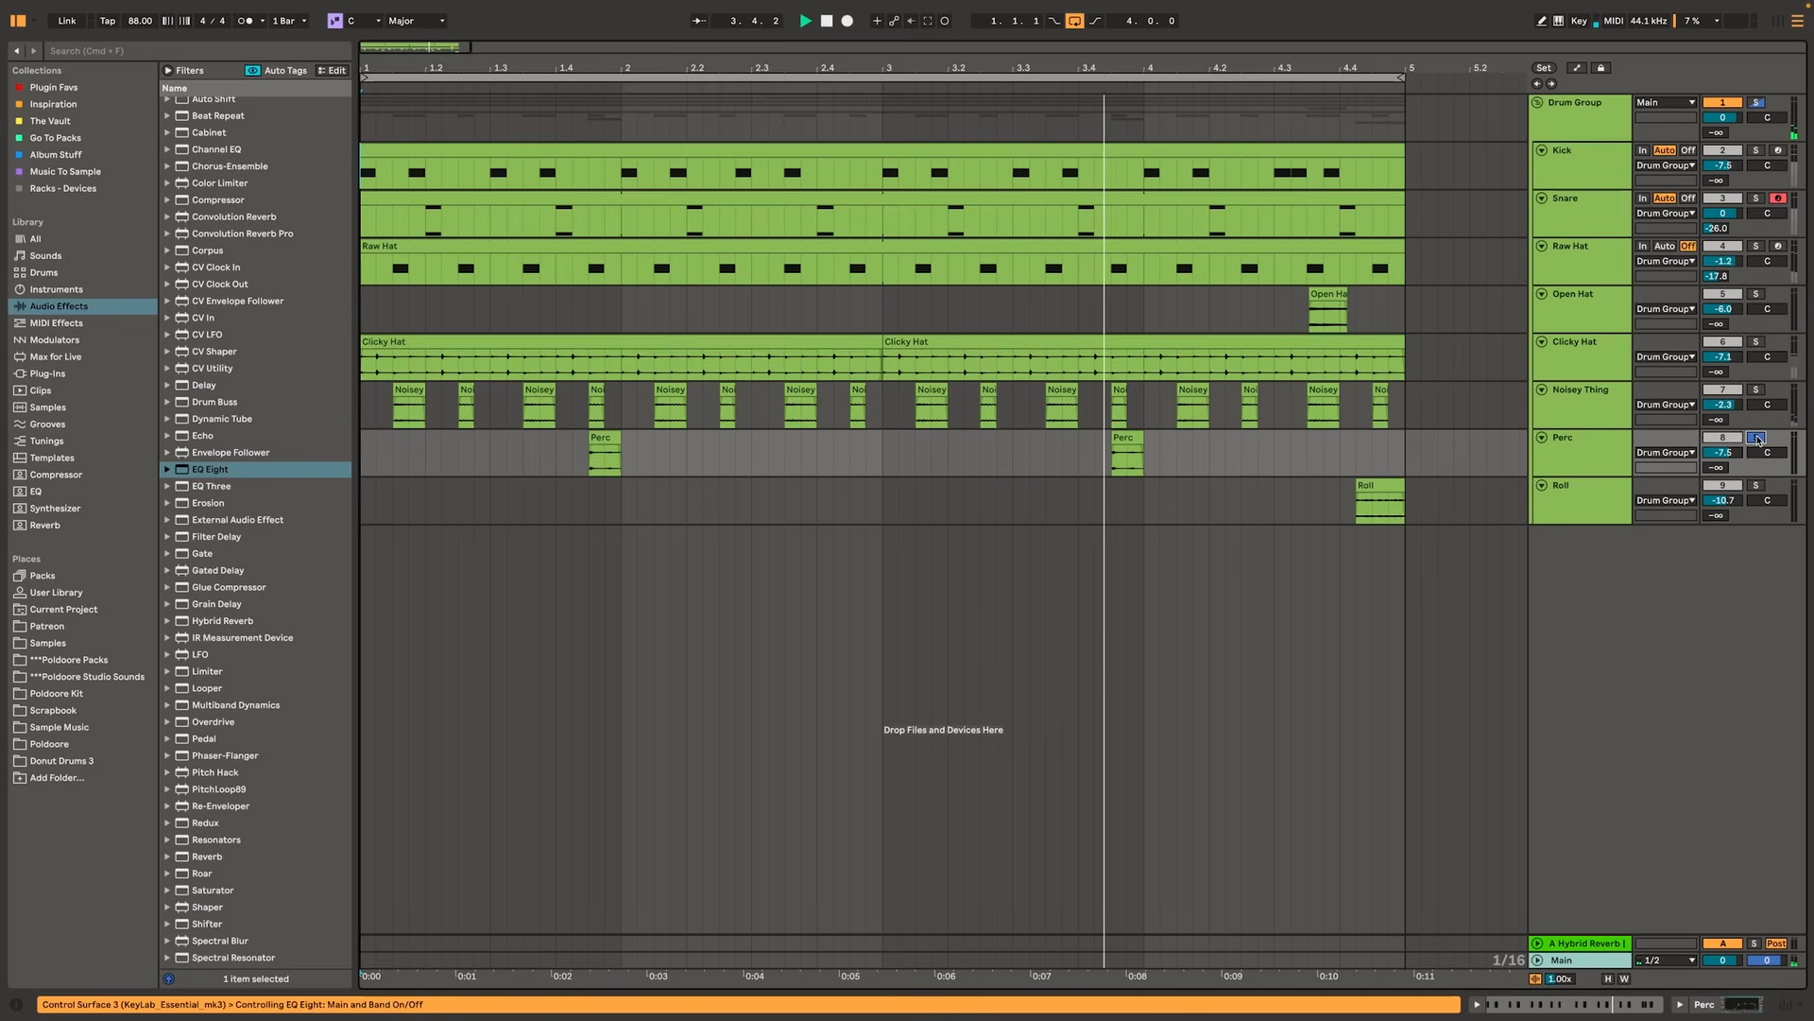
left_click(1758, 485)
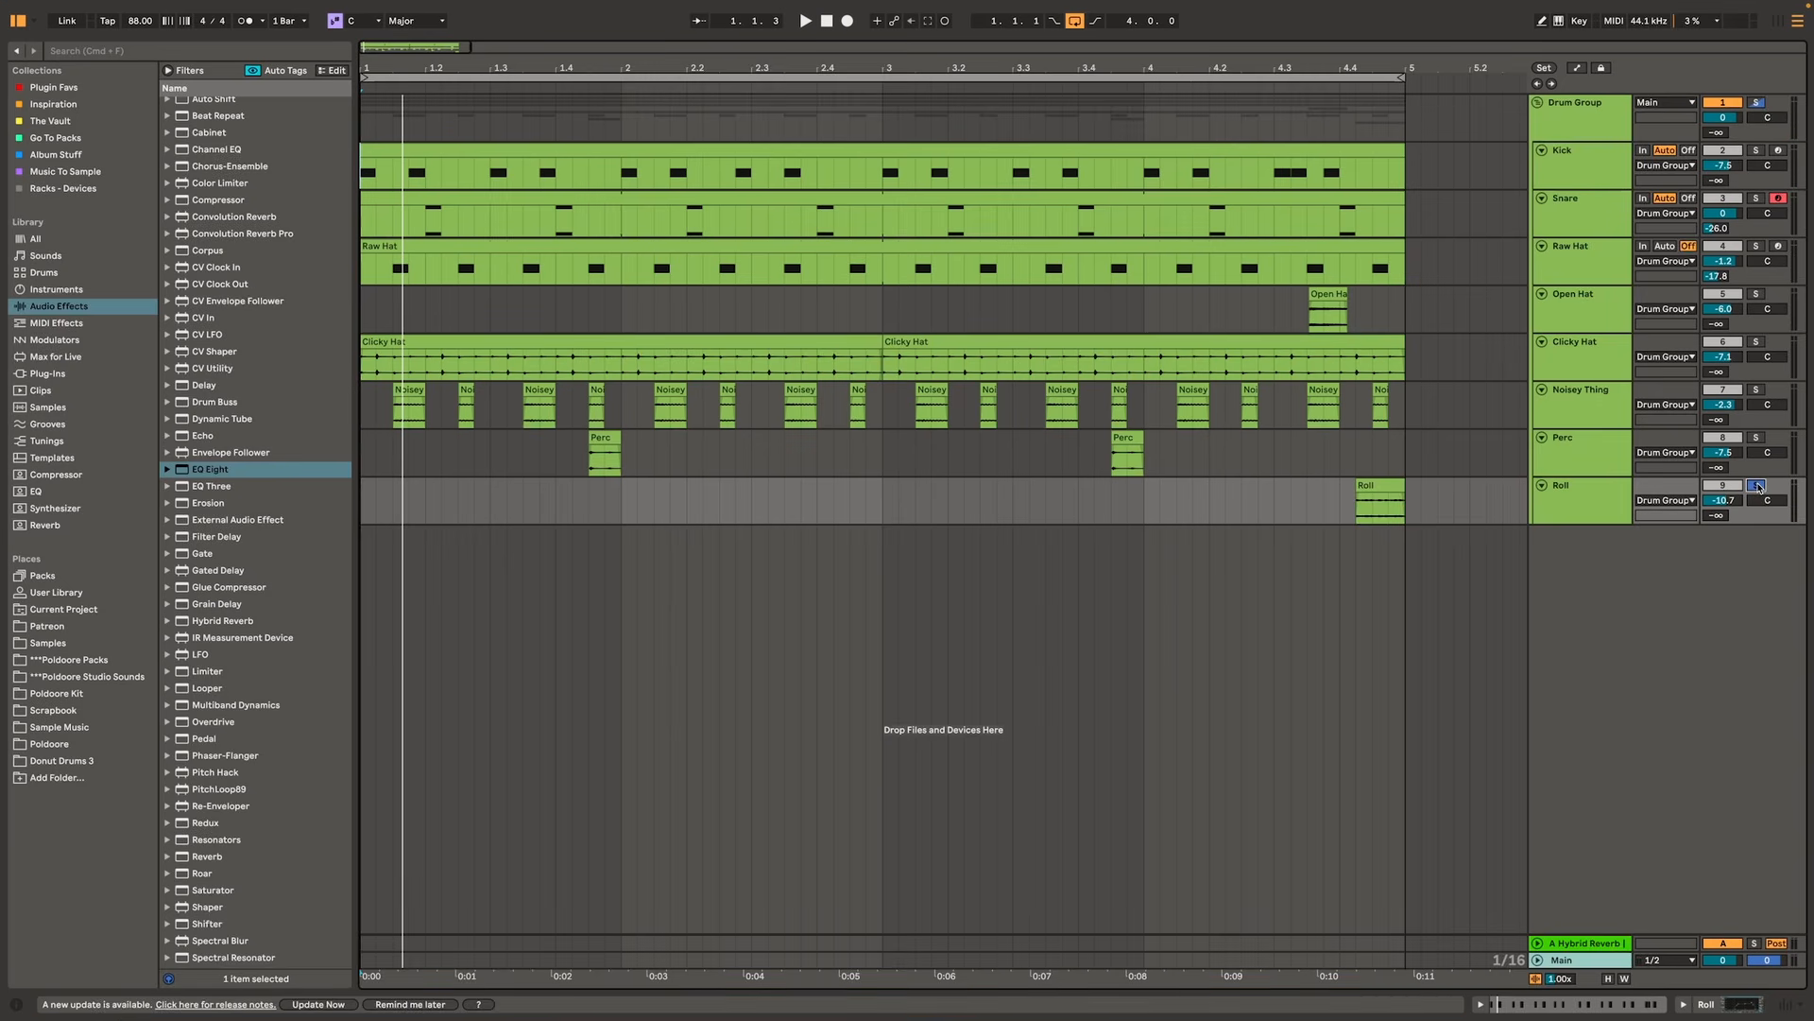
left_click(1757, 484)
left_click(827, 21)
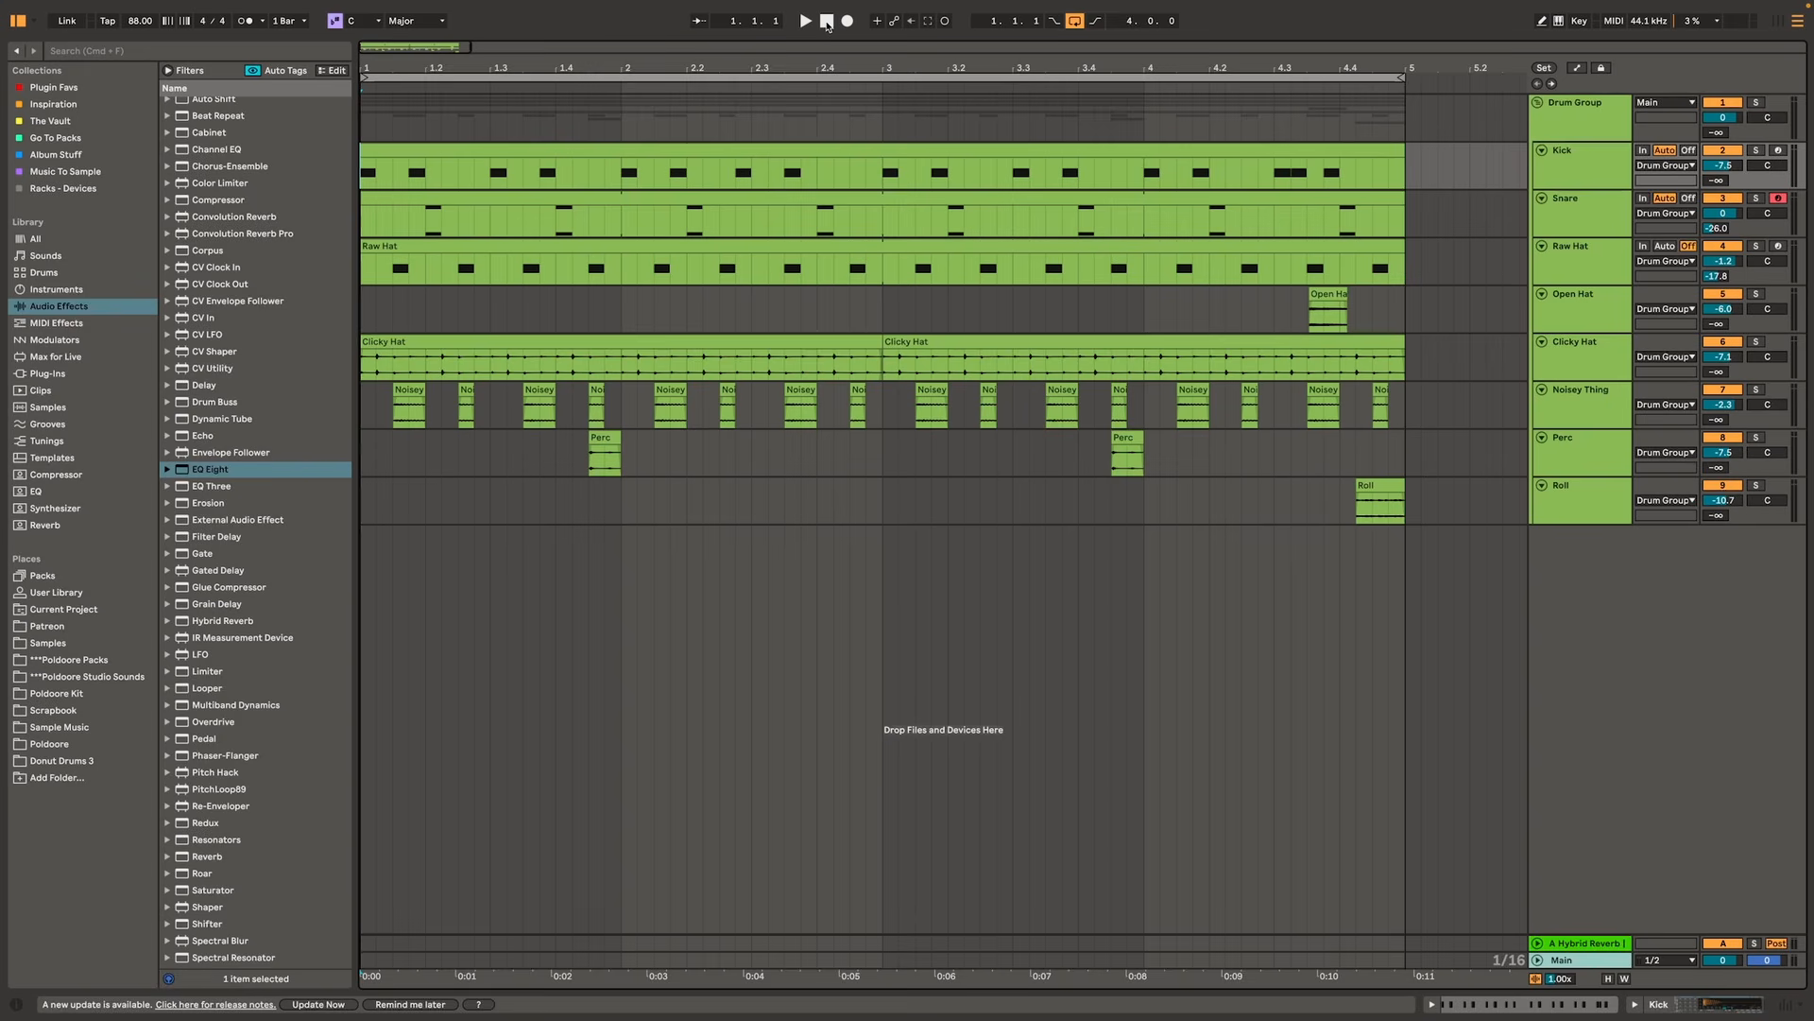
- Give the in-between ghost notes of the Kick clip a velocity deviation of -16 and audition the kick
double_click(838, 149)
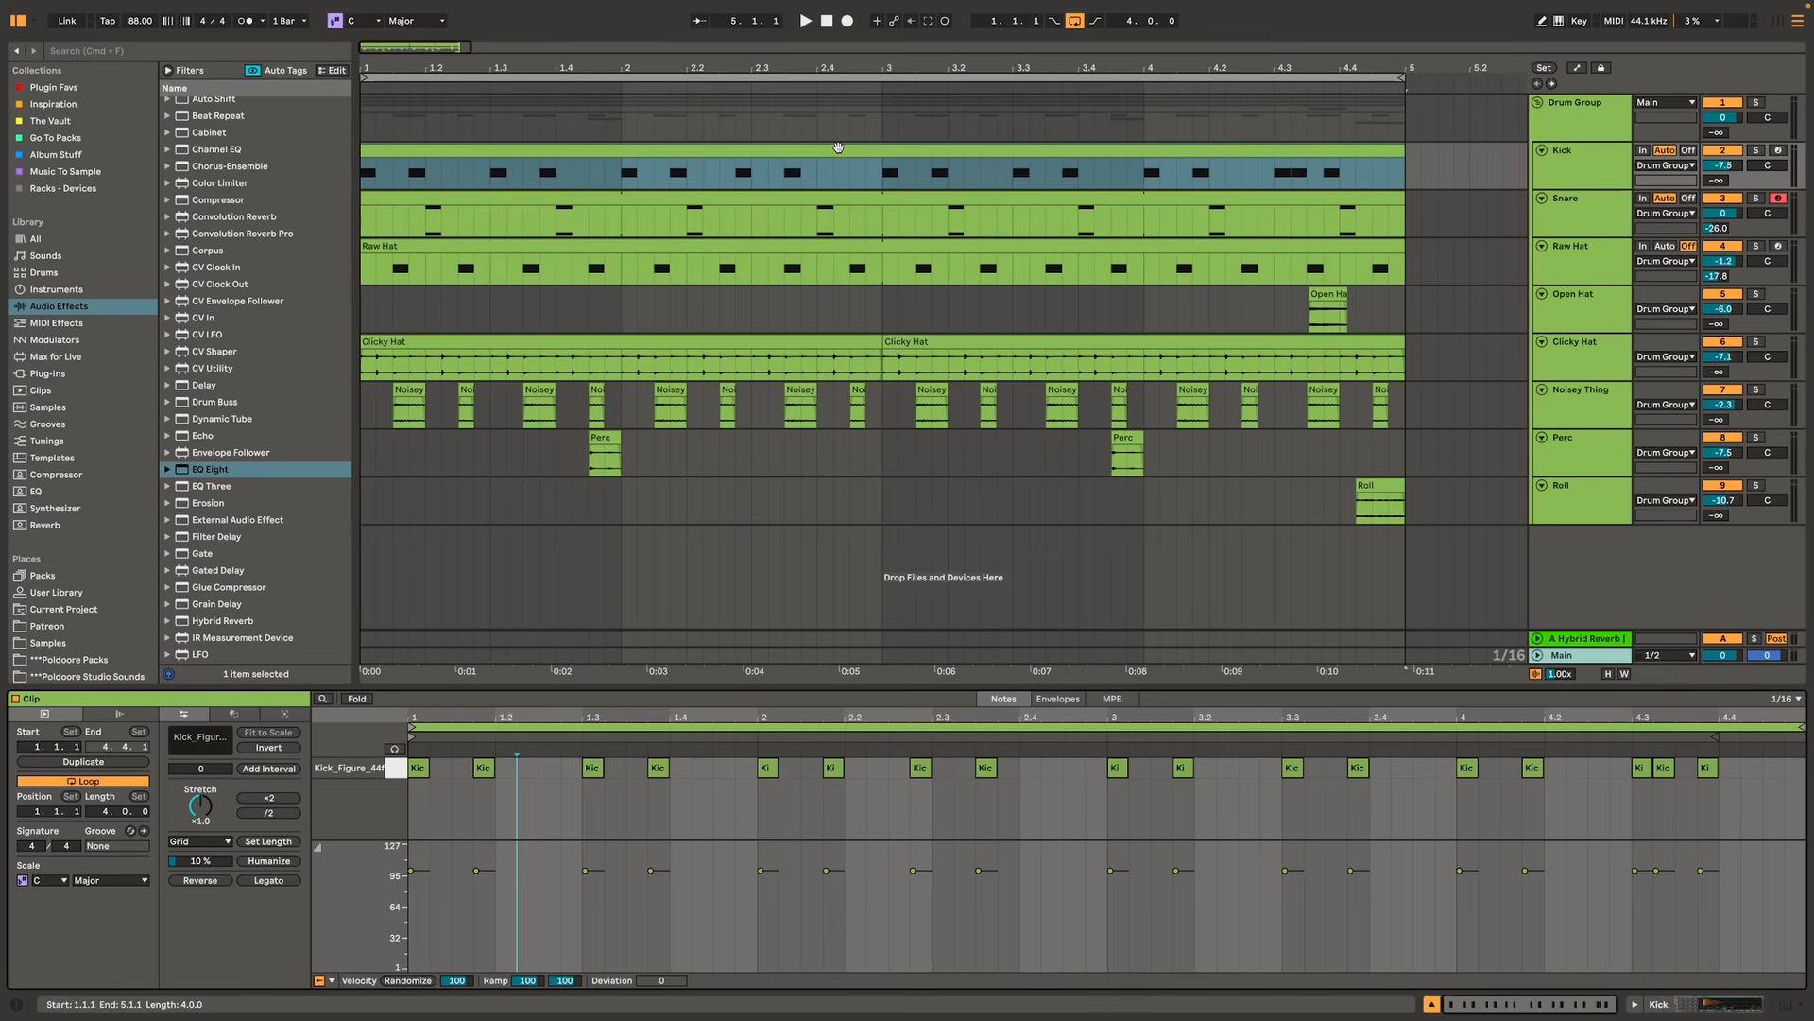
left_click(483, 768)
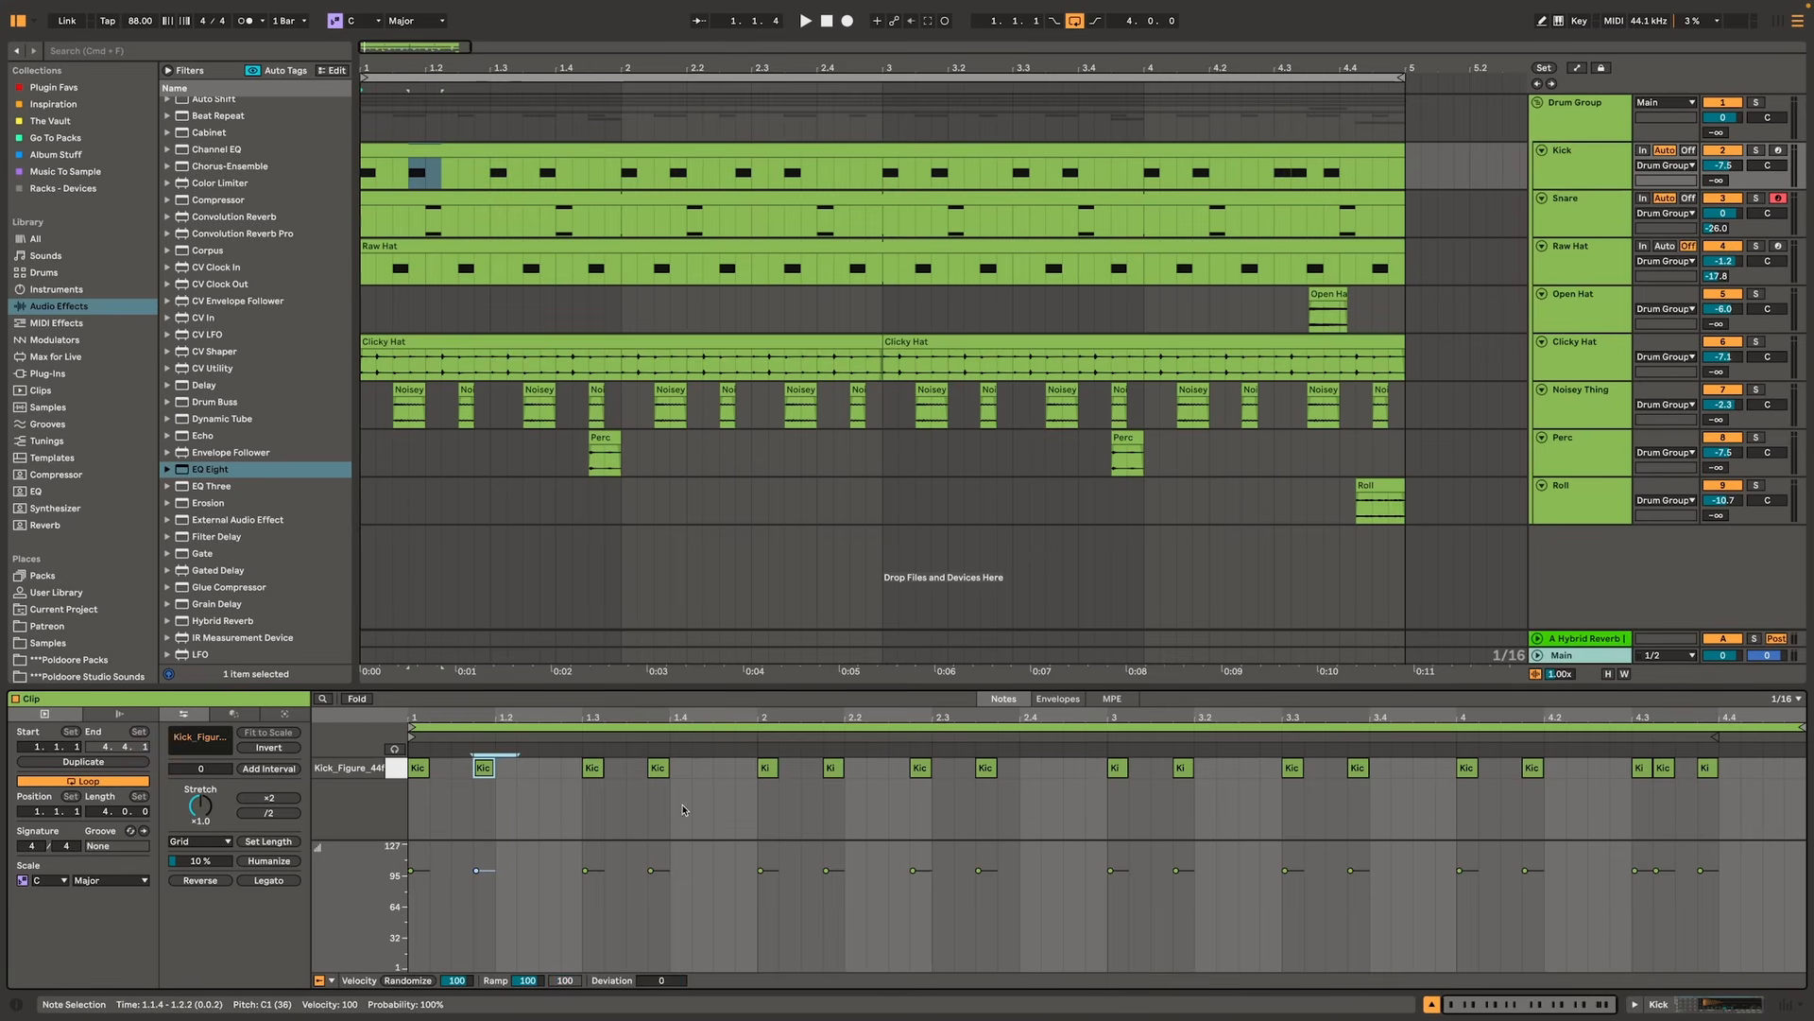
left_click(658, 769, "shift")
left_click(832, 768, "shift")
left_click(919, 768, "shift")
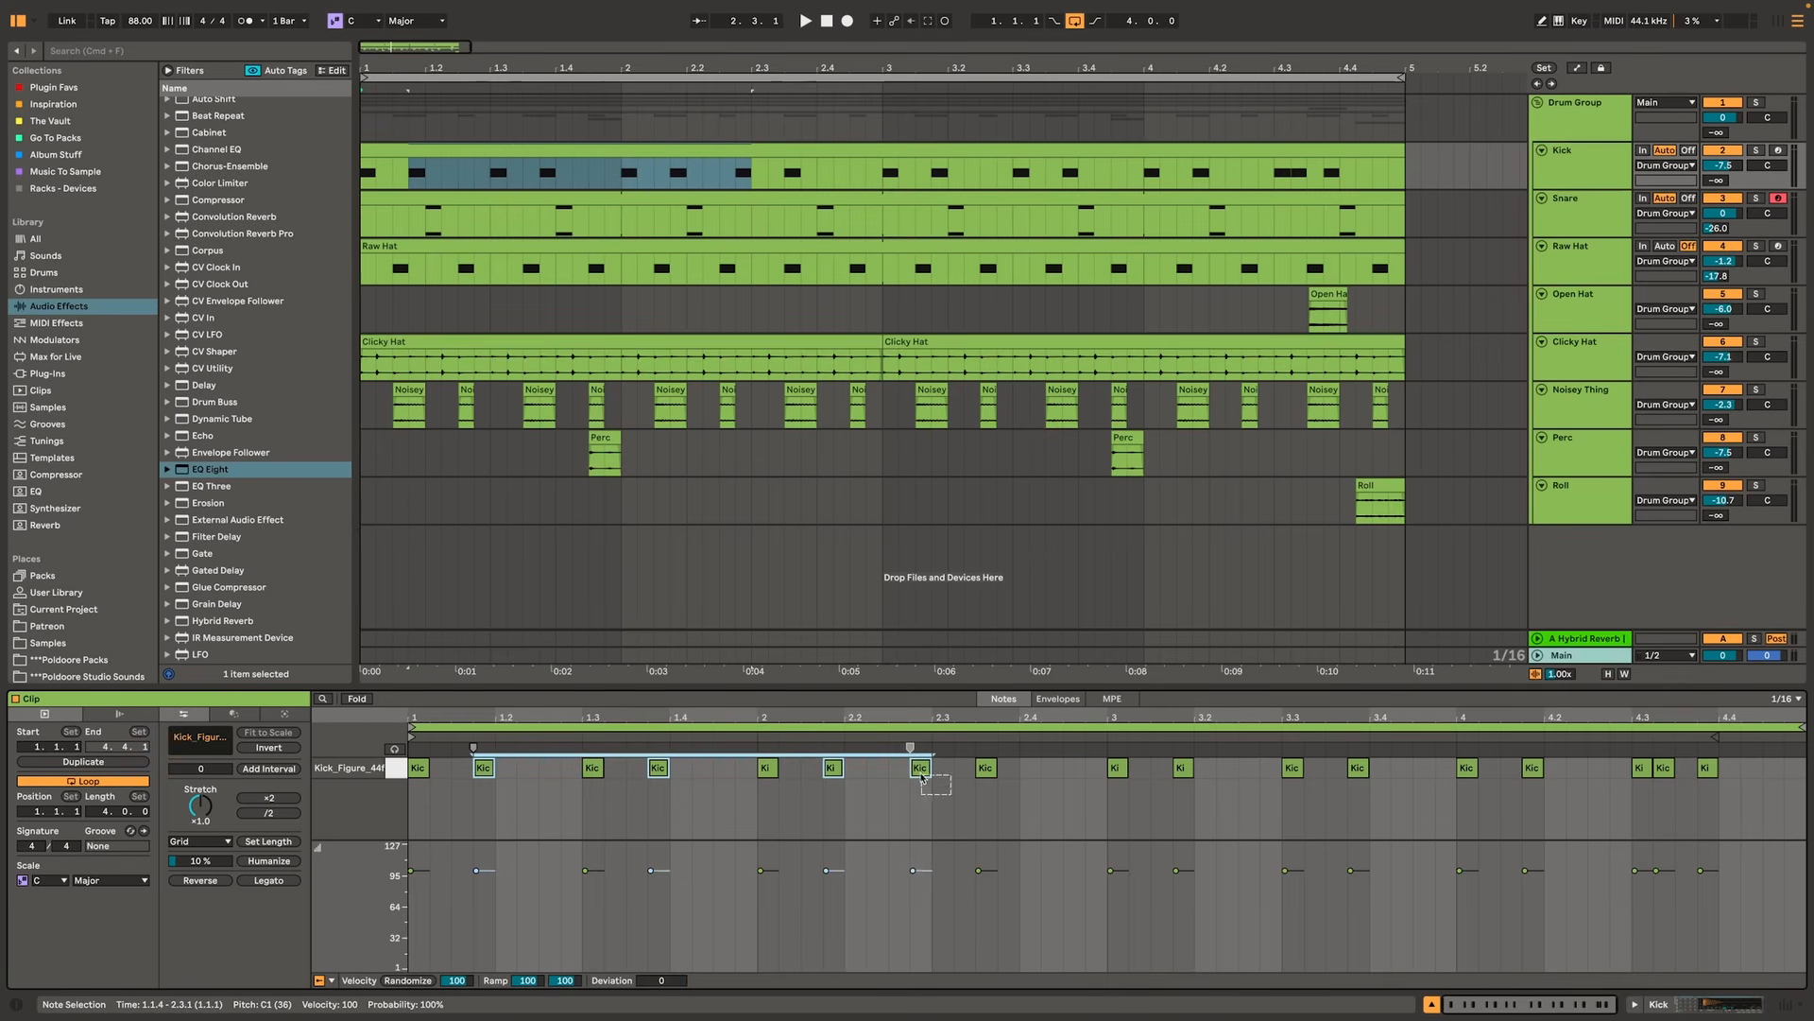
left_click(1183, 768, "shift")
left_click(1358, 767, "shift")
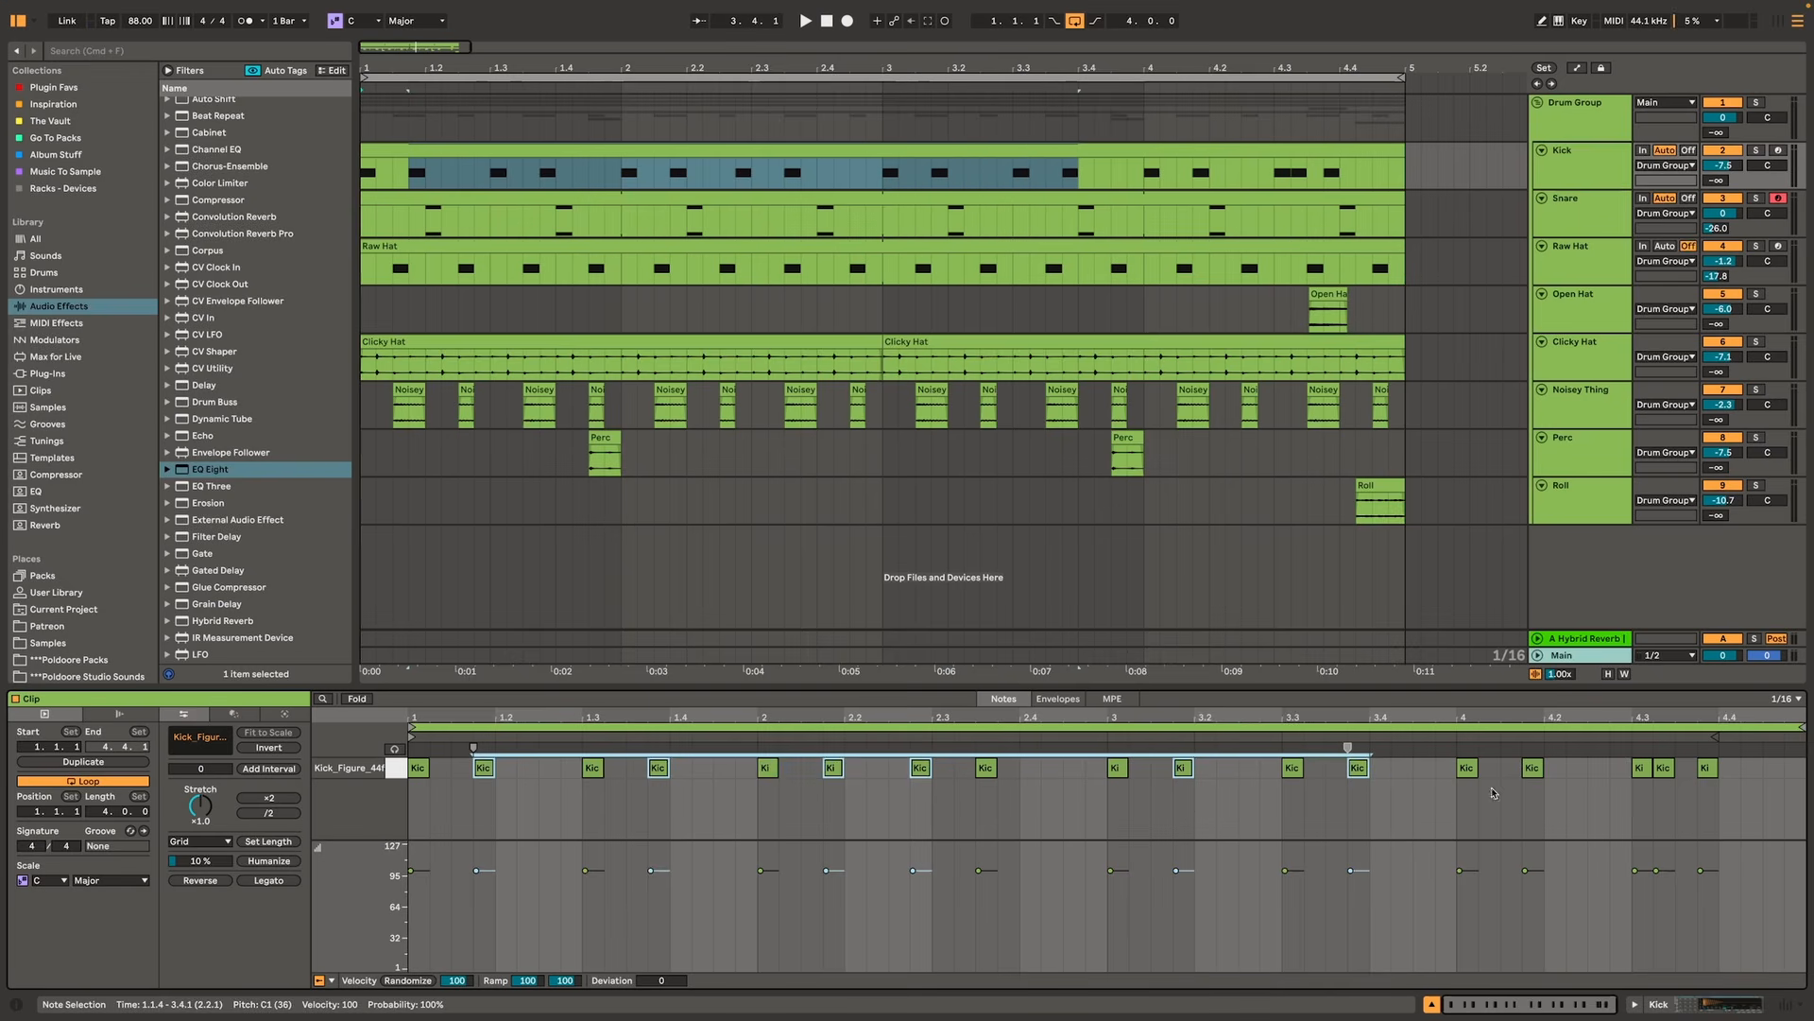
left_click(1531, 768, "shift")
left_click(1663, 767, "shift")
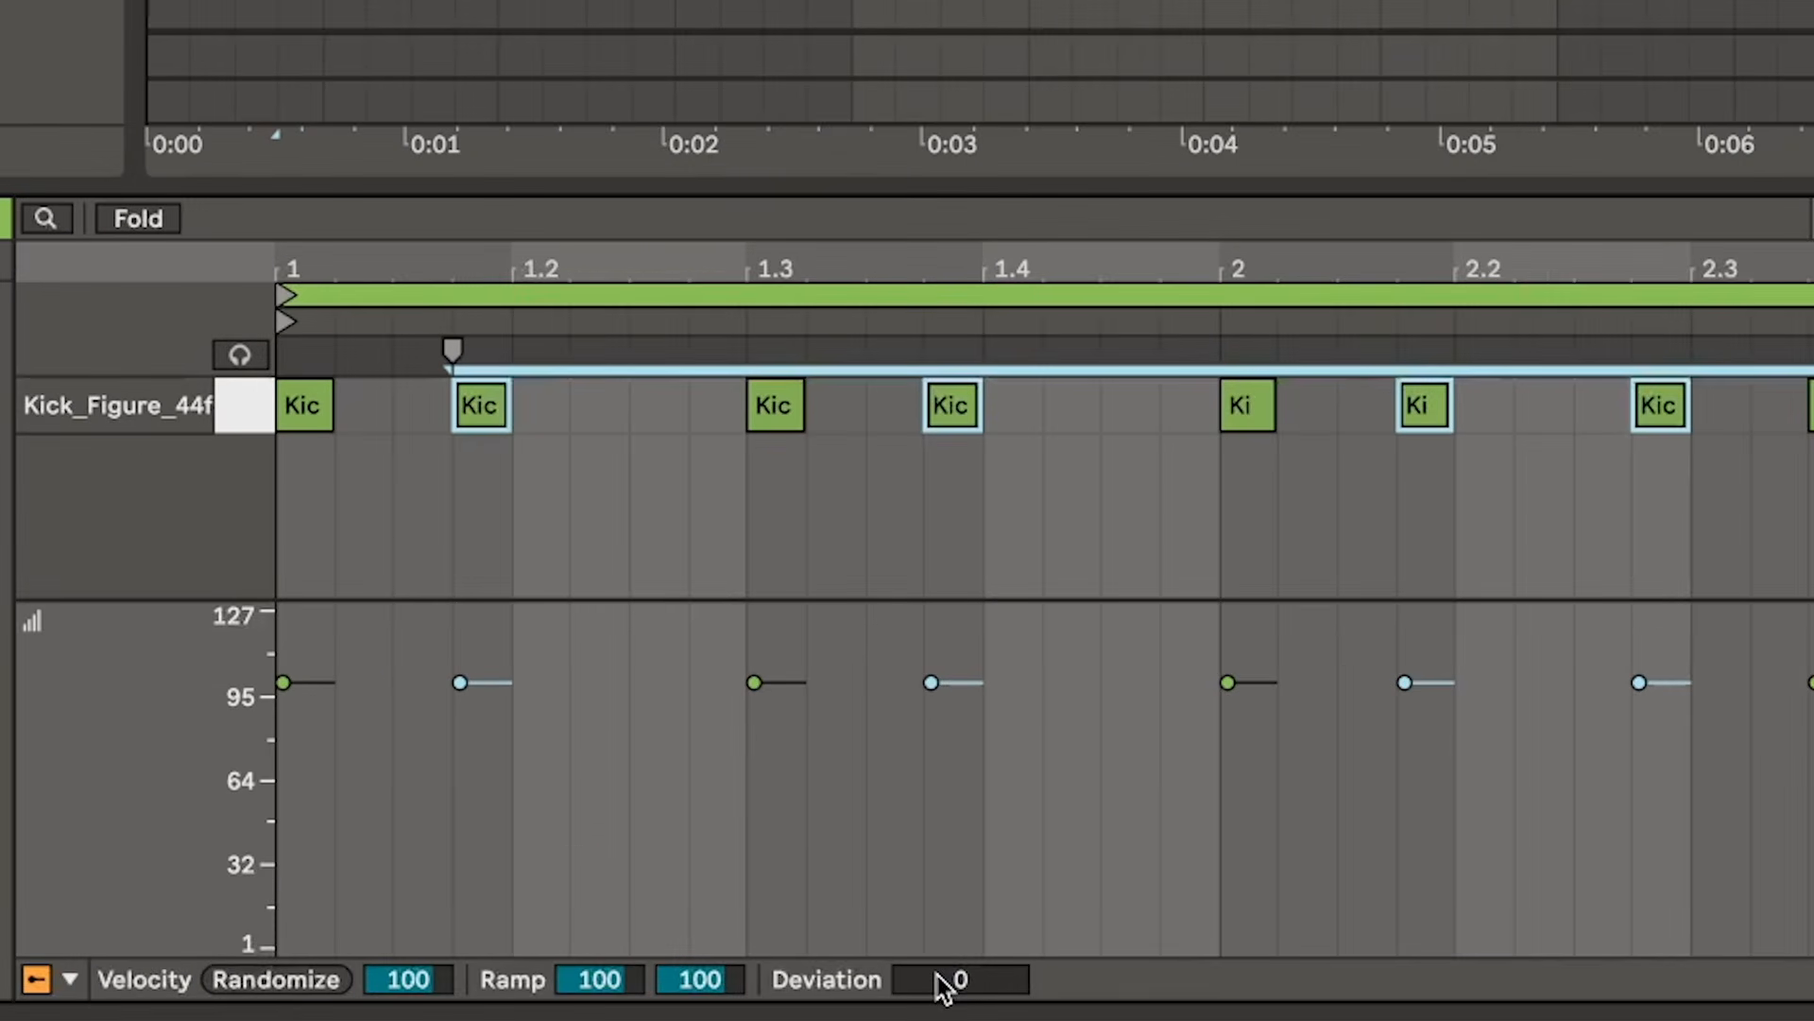
left_click_drag(658, 980, 659, 991)
left_click_drag(961, 979, 961, 1013)
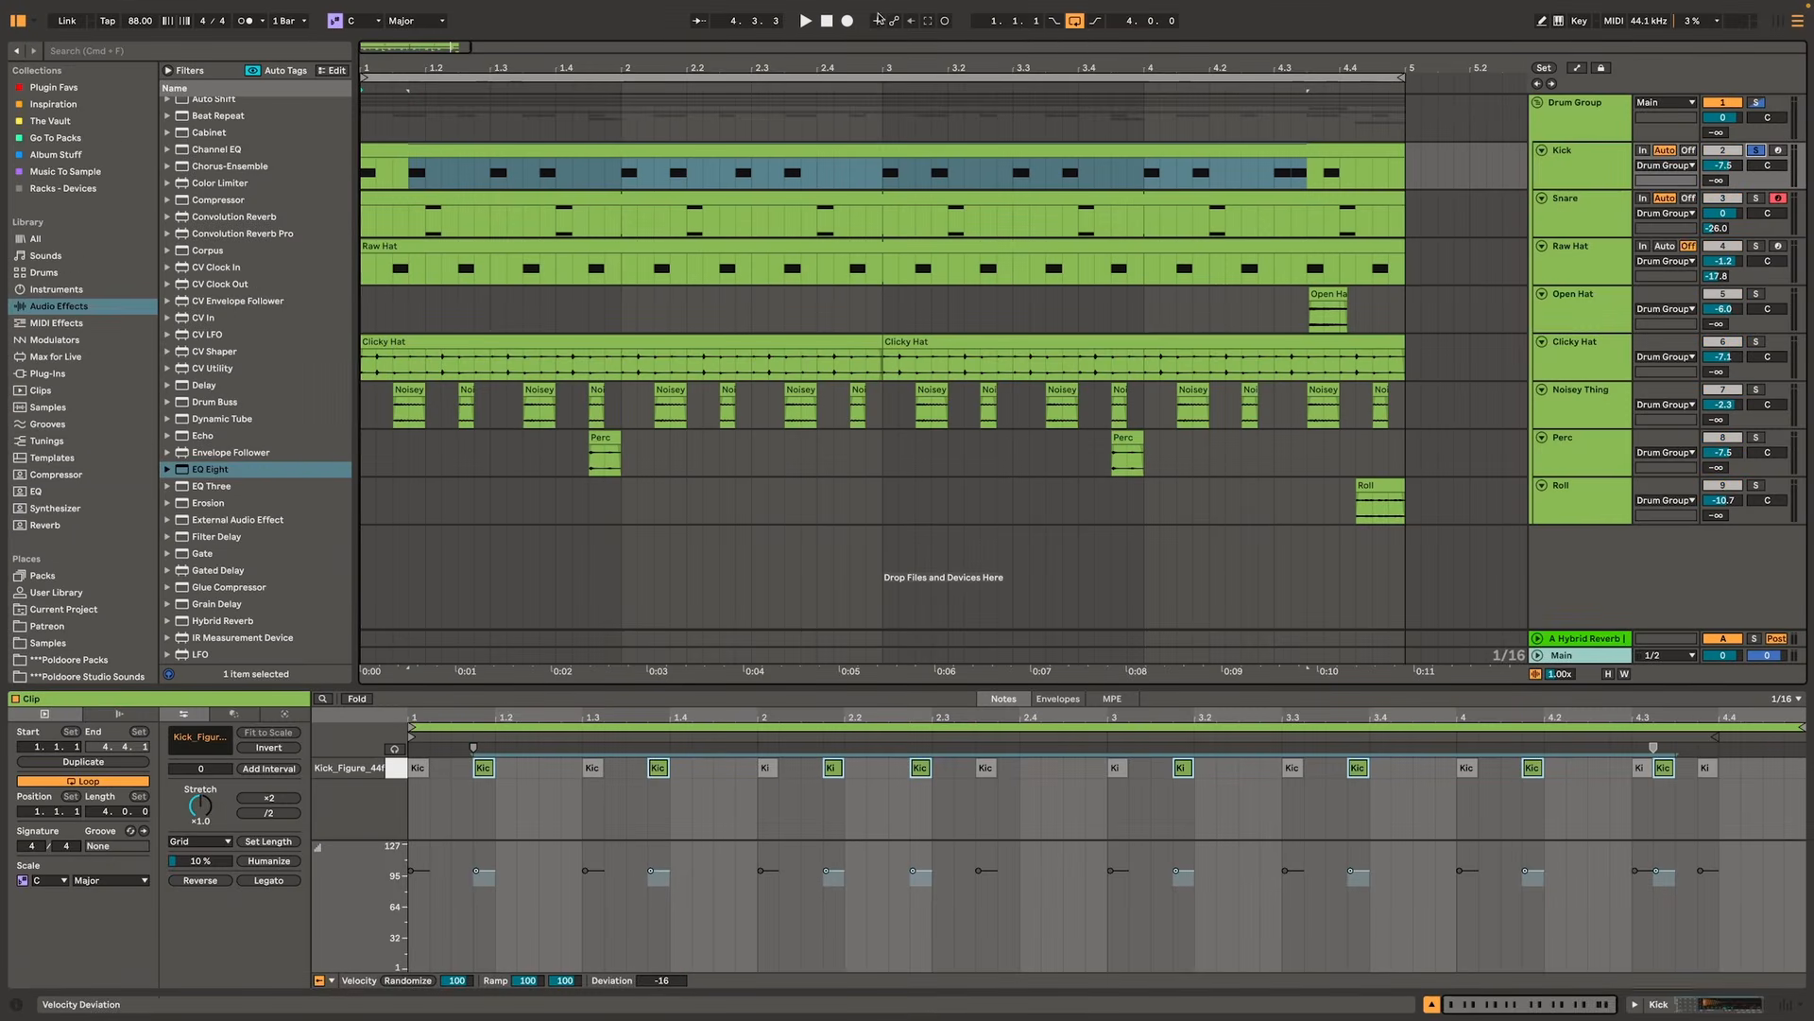
key("space")
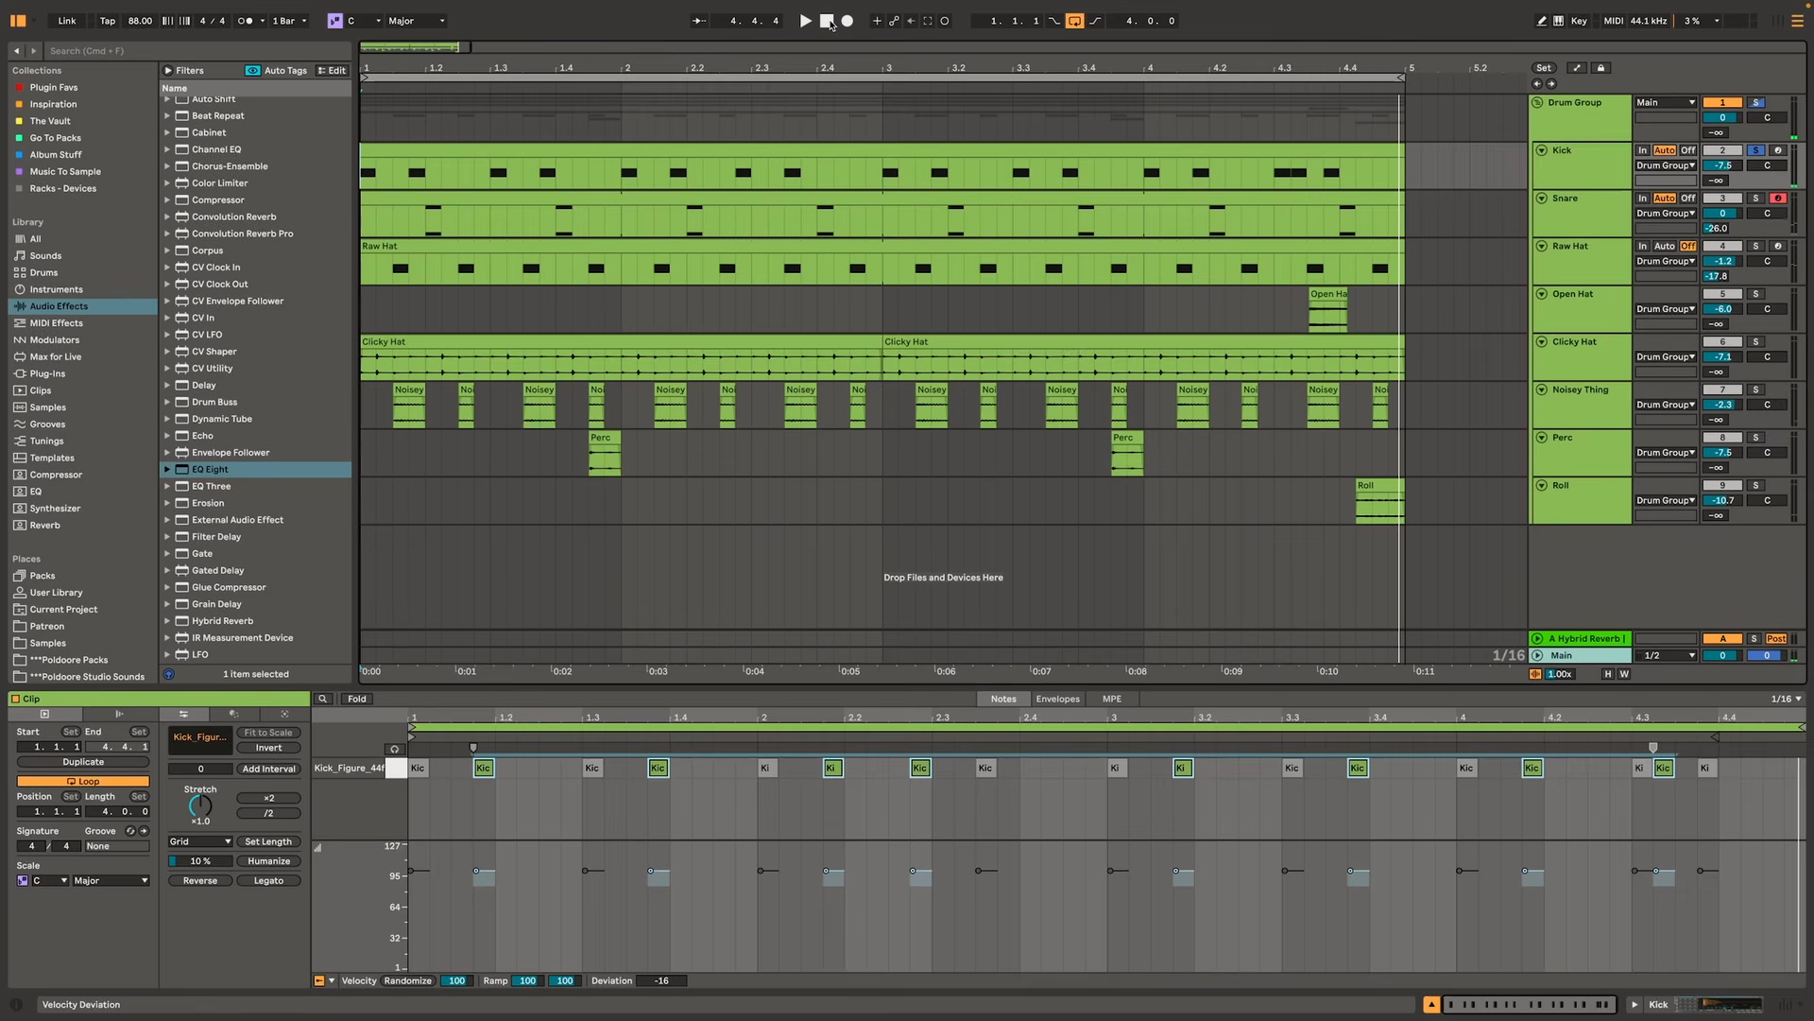
left_click(831, 23)
- Open the Snare clip in an enlarged note editor and duplicate its loop to a length of two bars
left_click(849, 198)
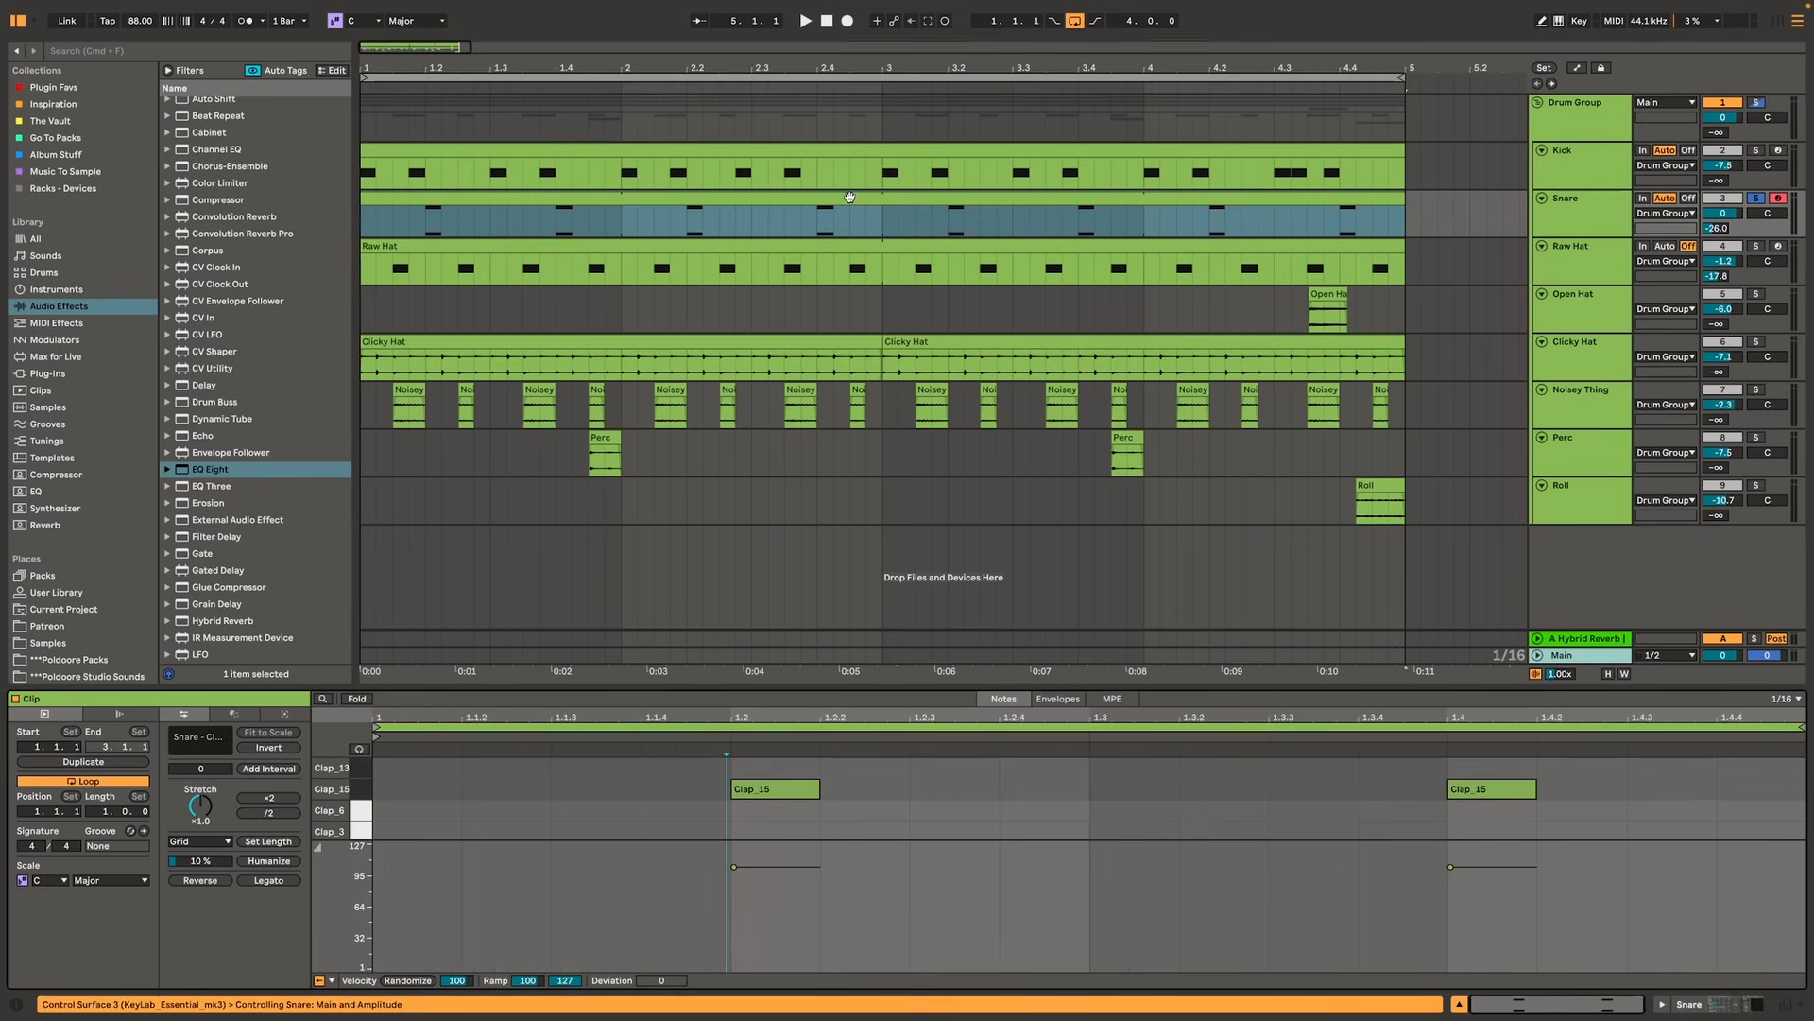
left_click_drag(864, 686, 866, 559)
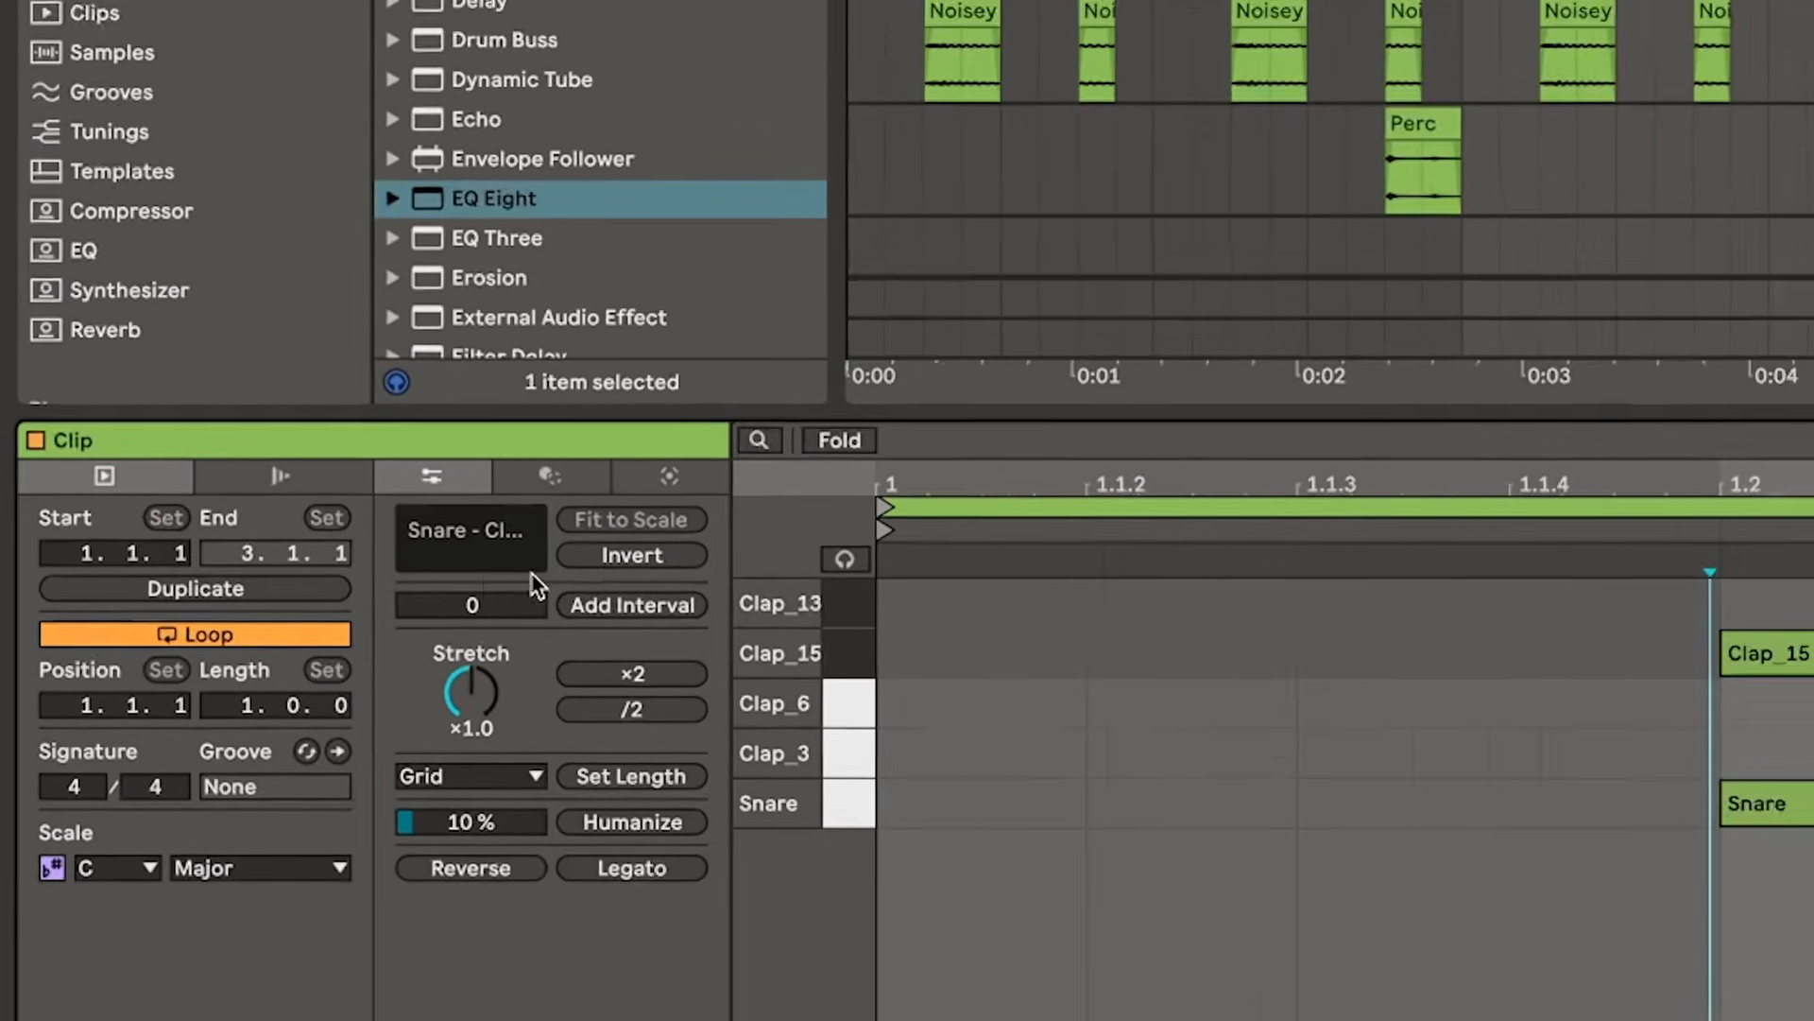
left_click(326, 589)
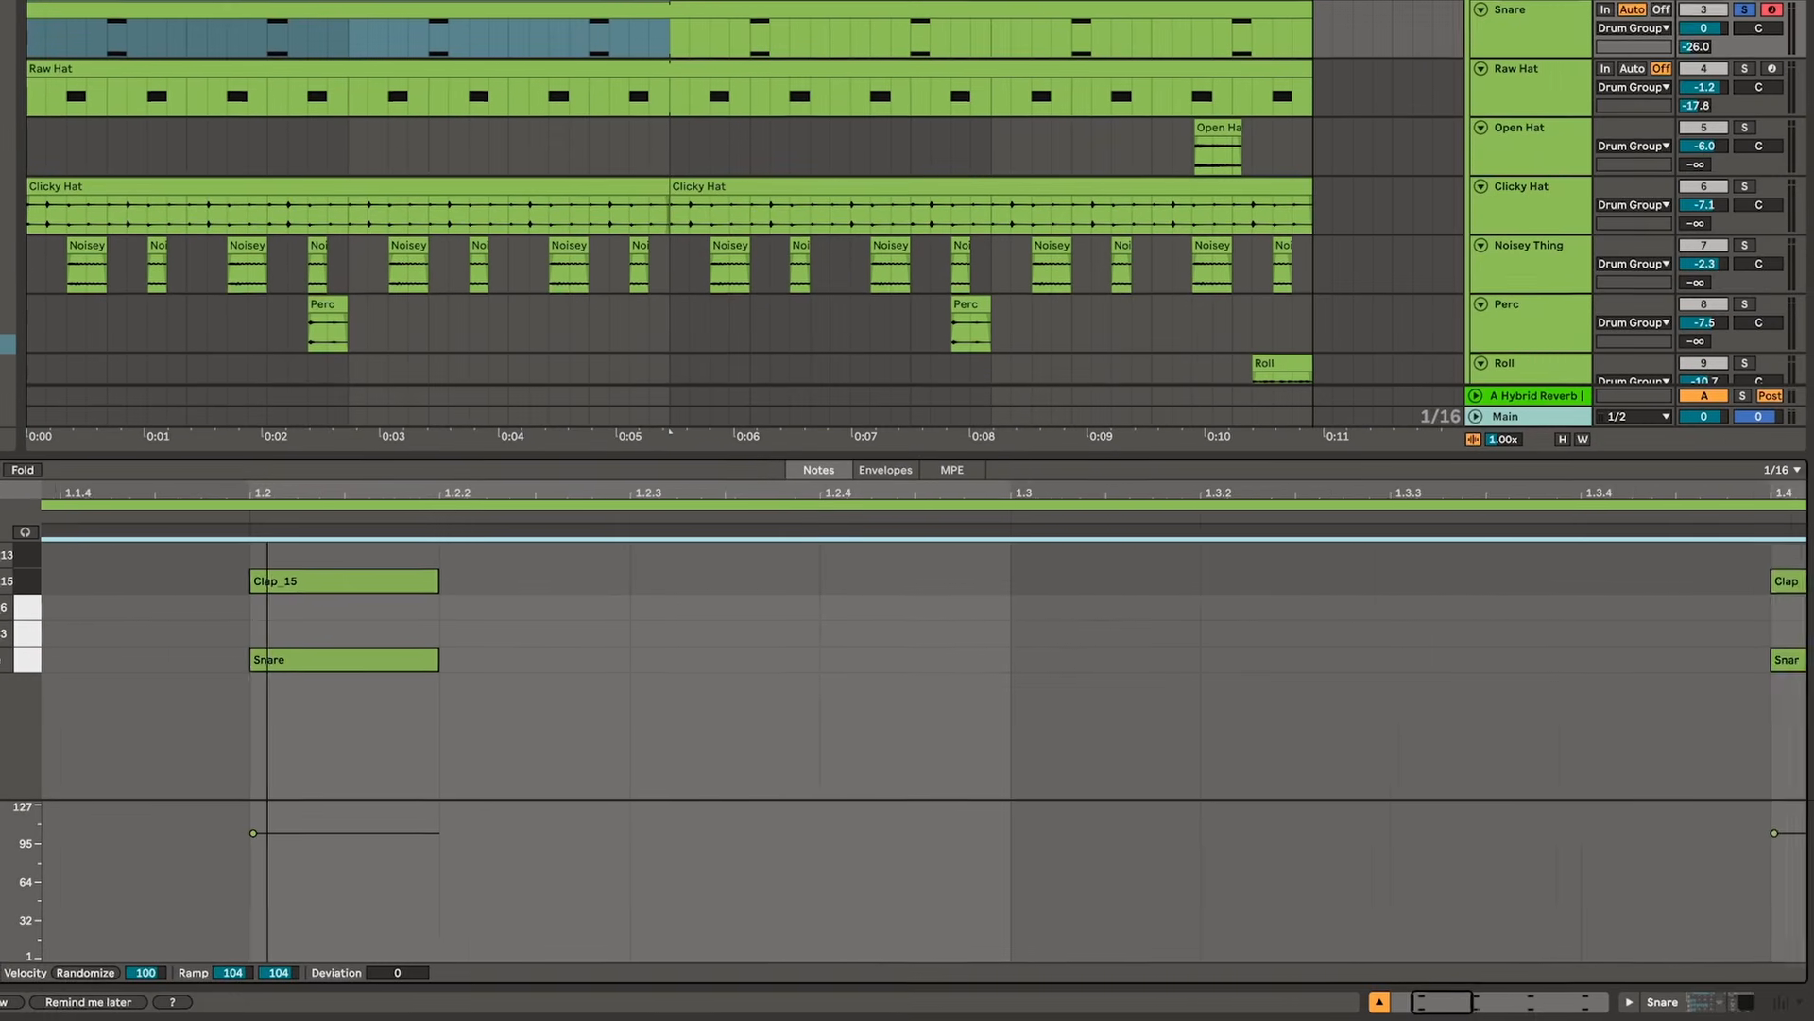
- Nudge the Clap_15 and Snare pair at 1.2 slightly early and the pair at 1.4 slightly late
left_click_drag(267, 492, 267, 510)
left_click_drag(380, 732, 296, 588)
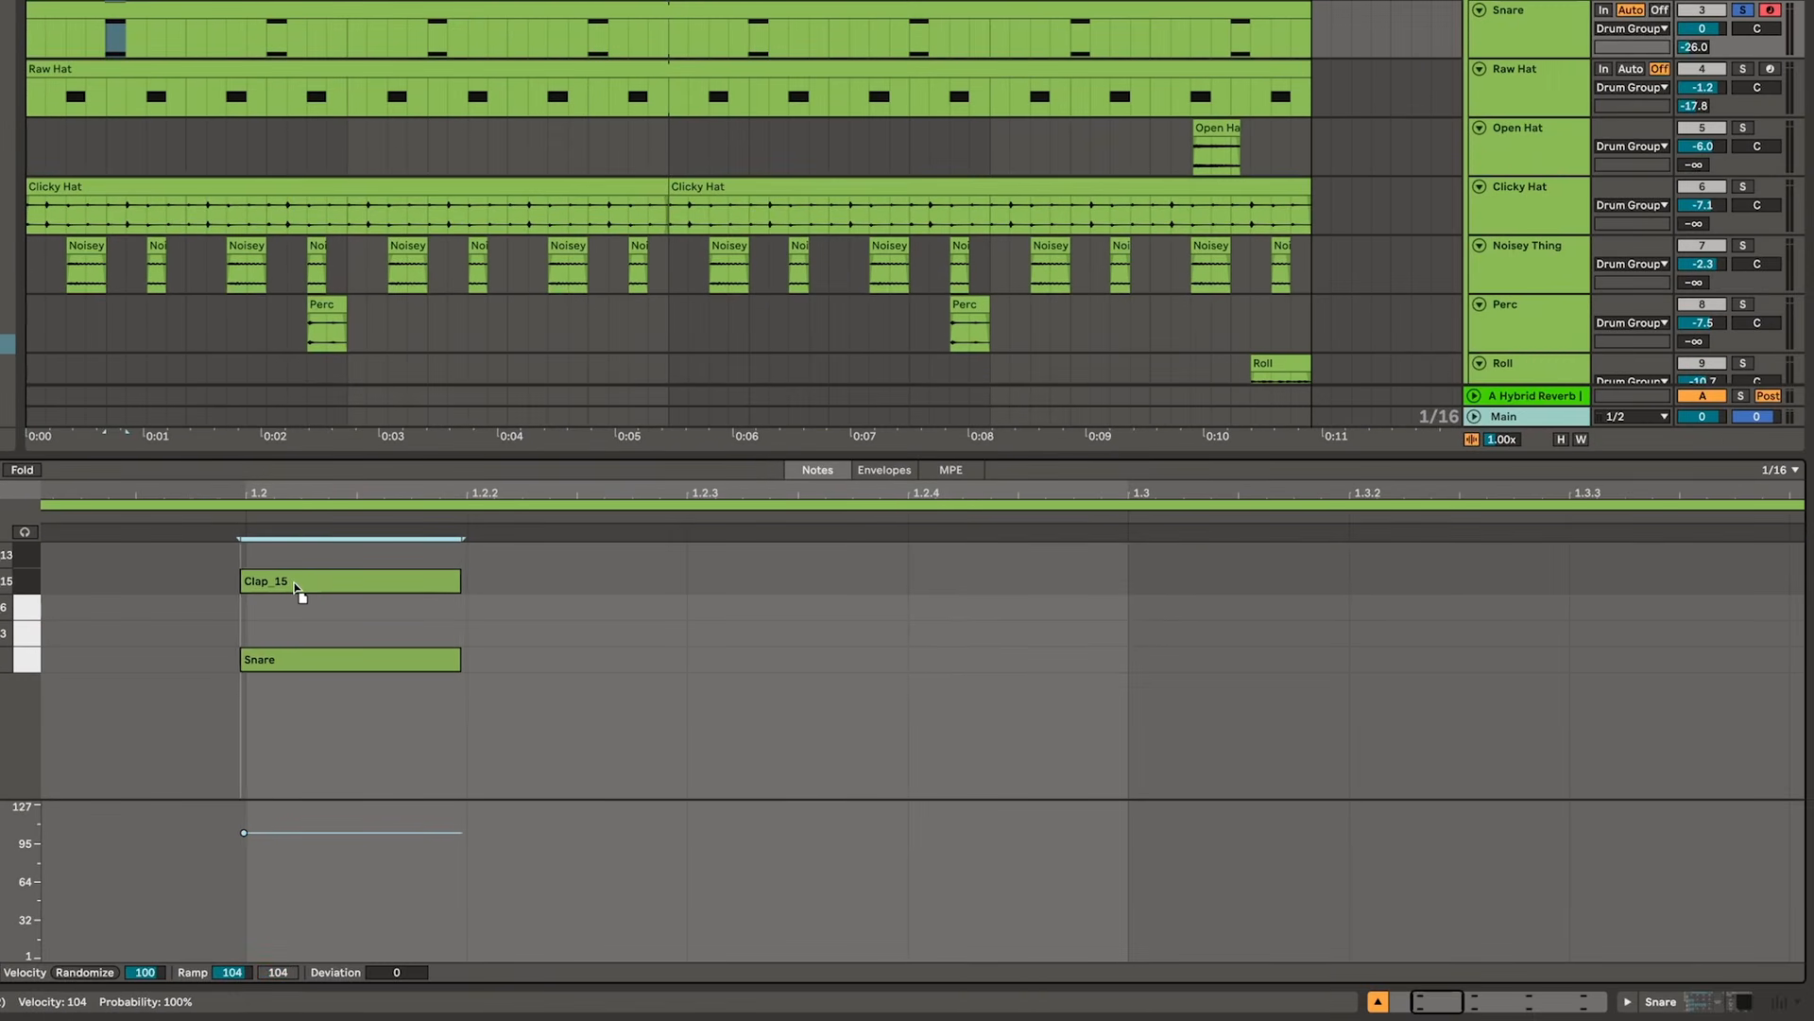
left_click(695, 578)
scroll(697, 581, "right", 9)
left_click_drag(1284, 775, 1229, 579)
left_click_drag(1231, 580, 1240, 582)
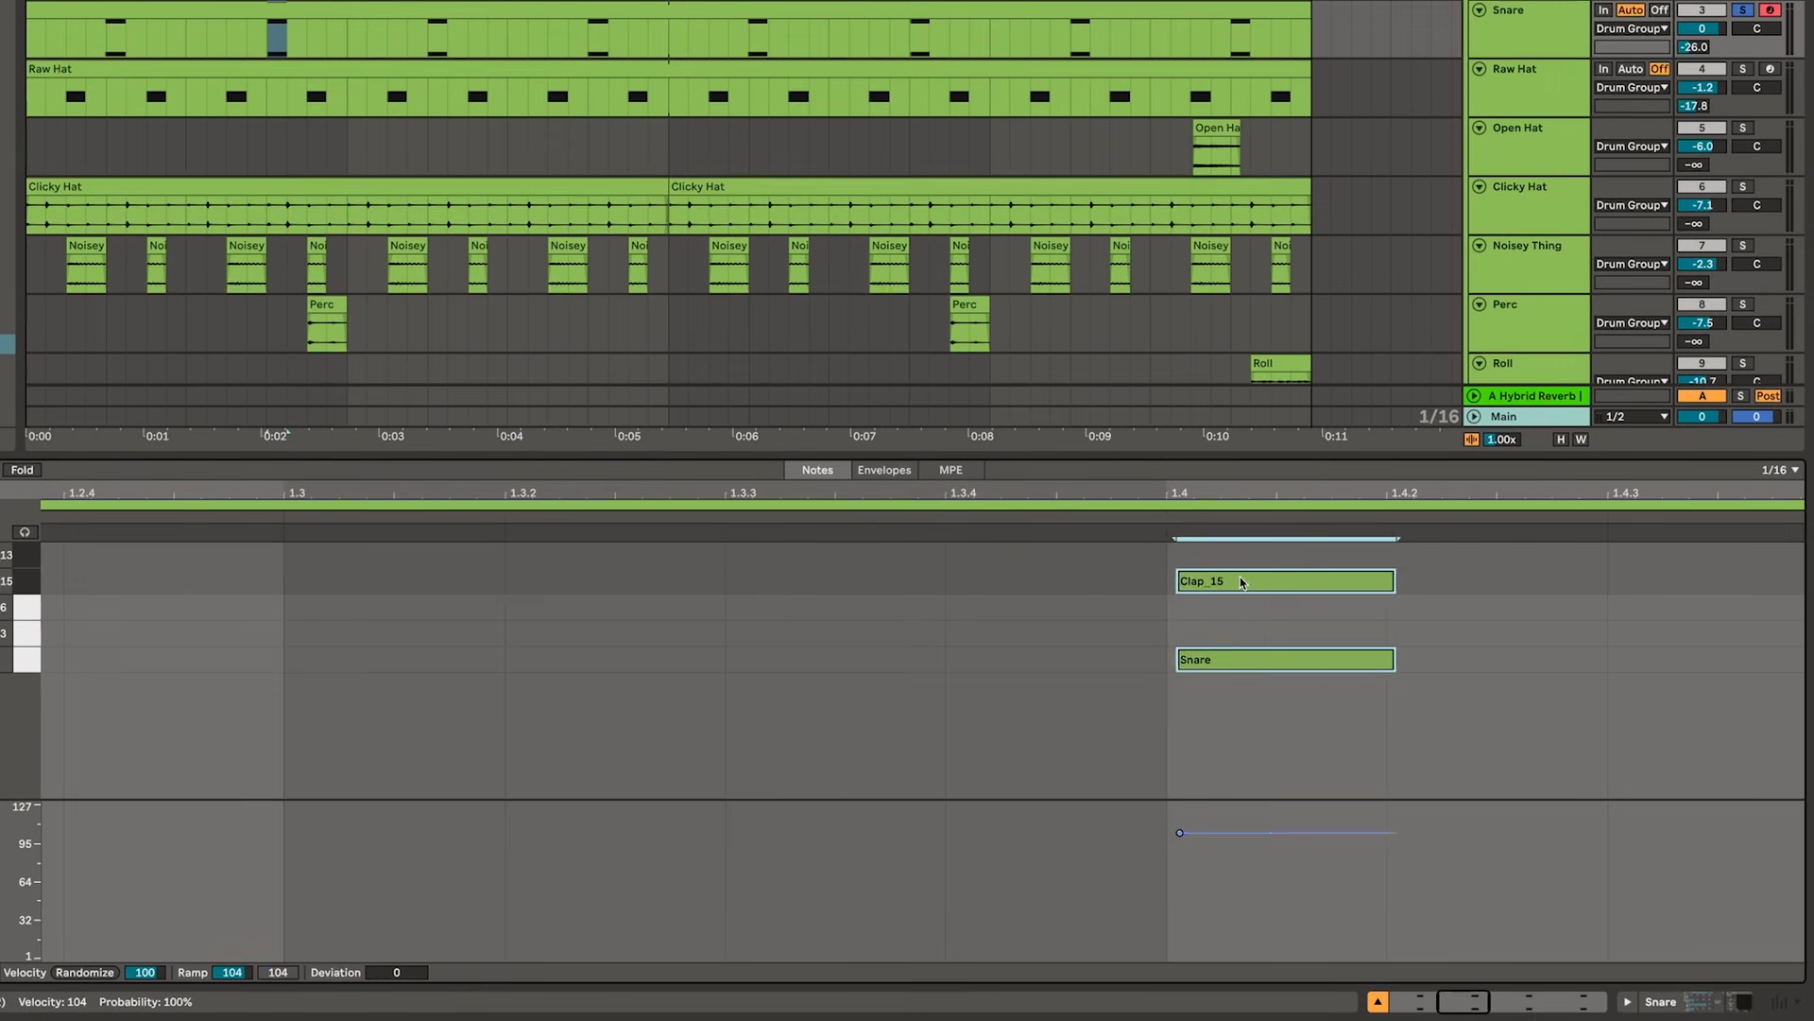
- Shift the Clap_15 and Snare pairs in the second bar off the grid, placing the 2.4 pair slightly late
scroll(1142, 621, "right", 3)
scroll(1143, 626, "right", 10)
left_click_drag(1061, 726, 1038, 582)
scroll(1033, 588, "right", 11)
left_click_drag(1176, 737, 1131, 579)
left_click_drag(1131, 579, 1142, 583)
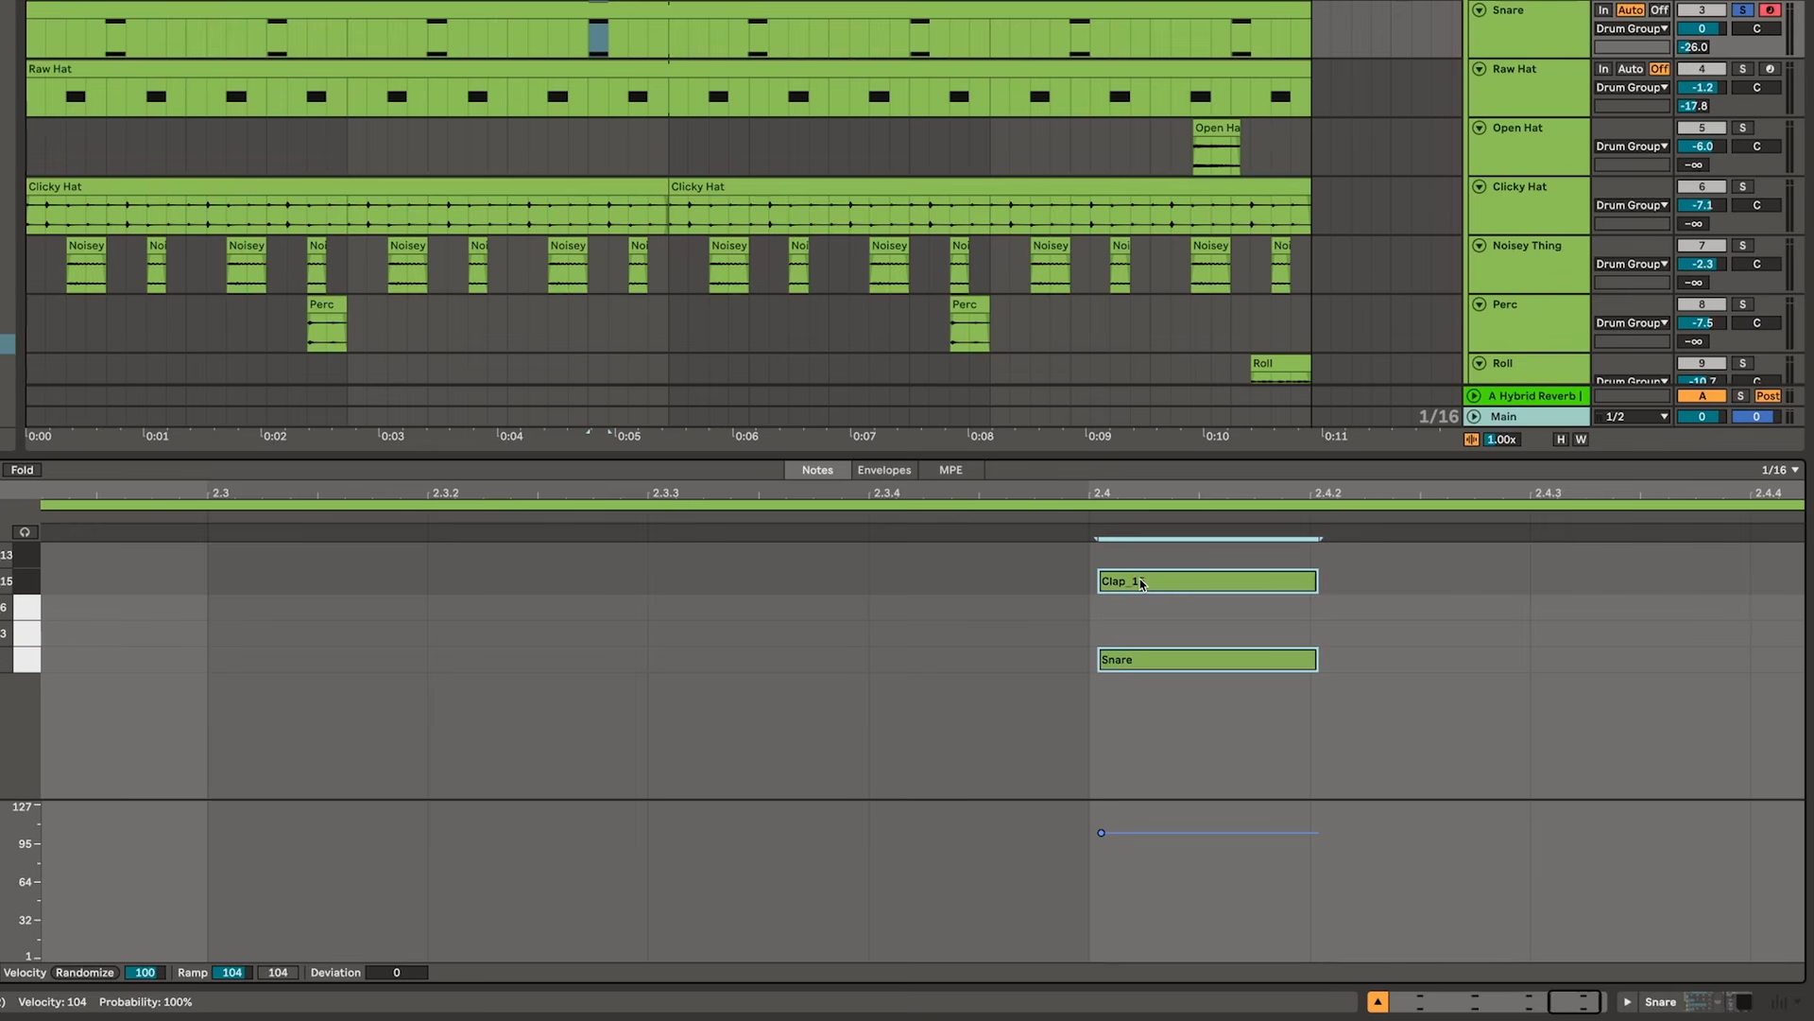
left_click_drag(1154, 494, 1153, 378)
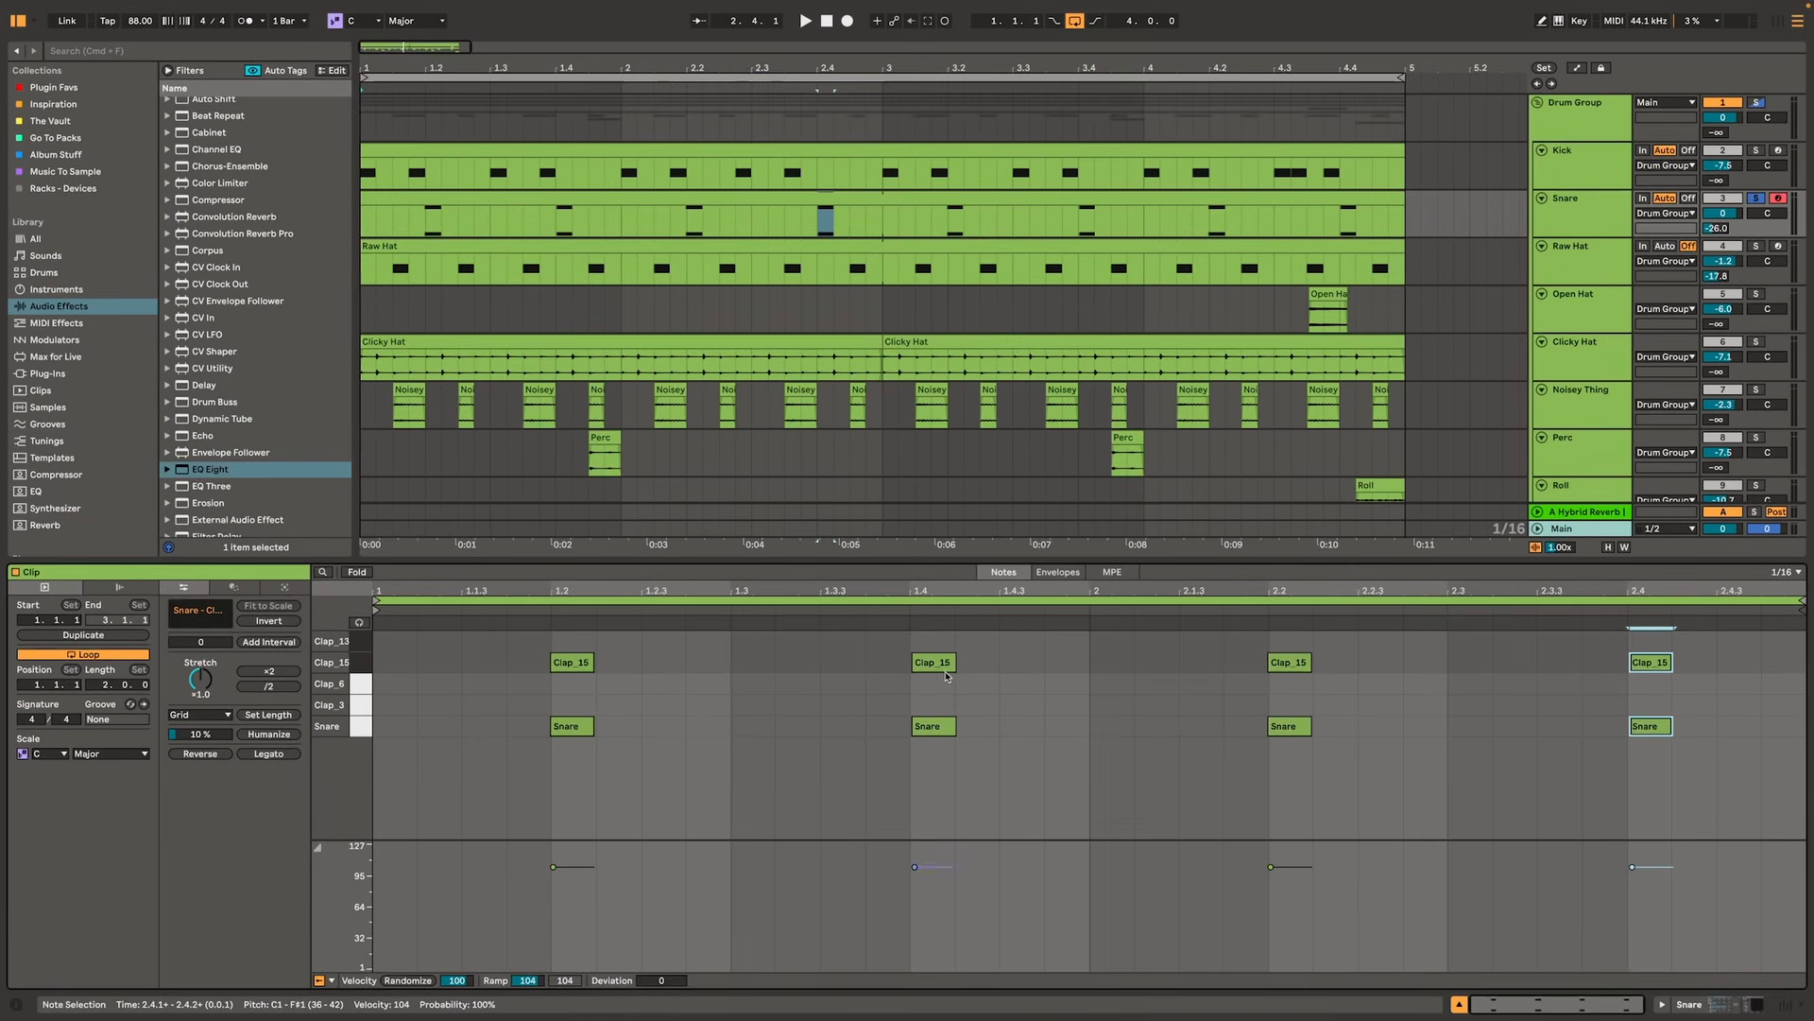
- Turn on note preview and audition the Clap_3, Clap_6 and Clap_13 samples
left_click(359, 622)
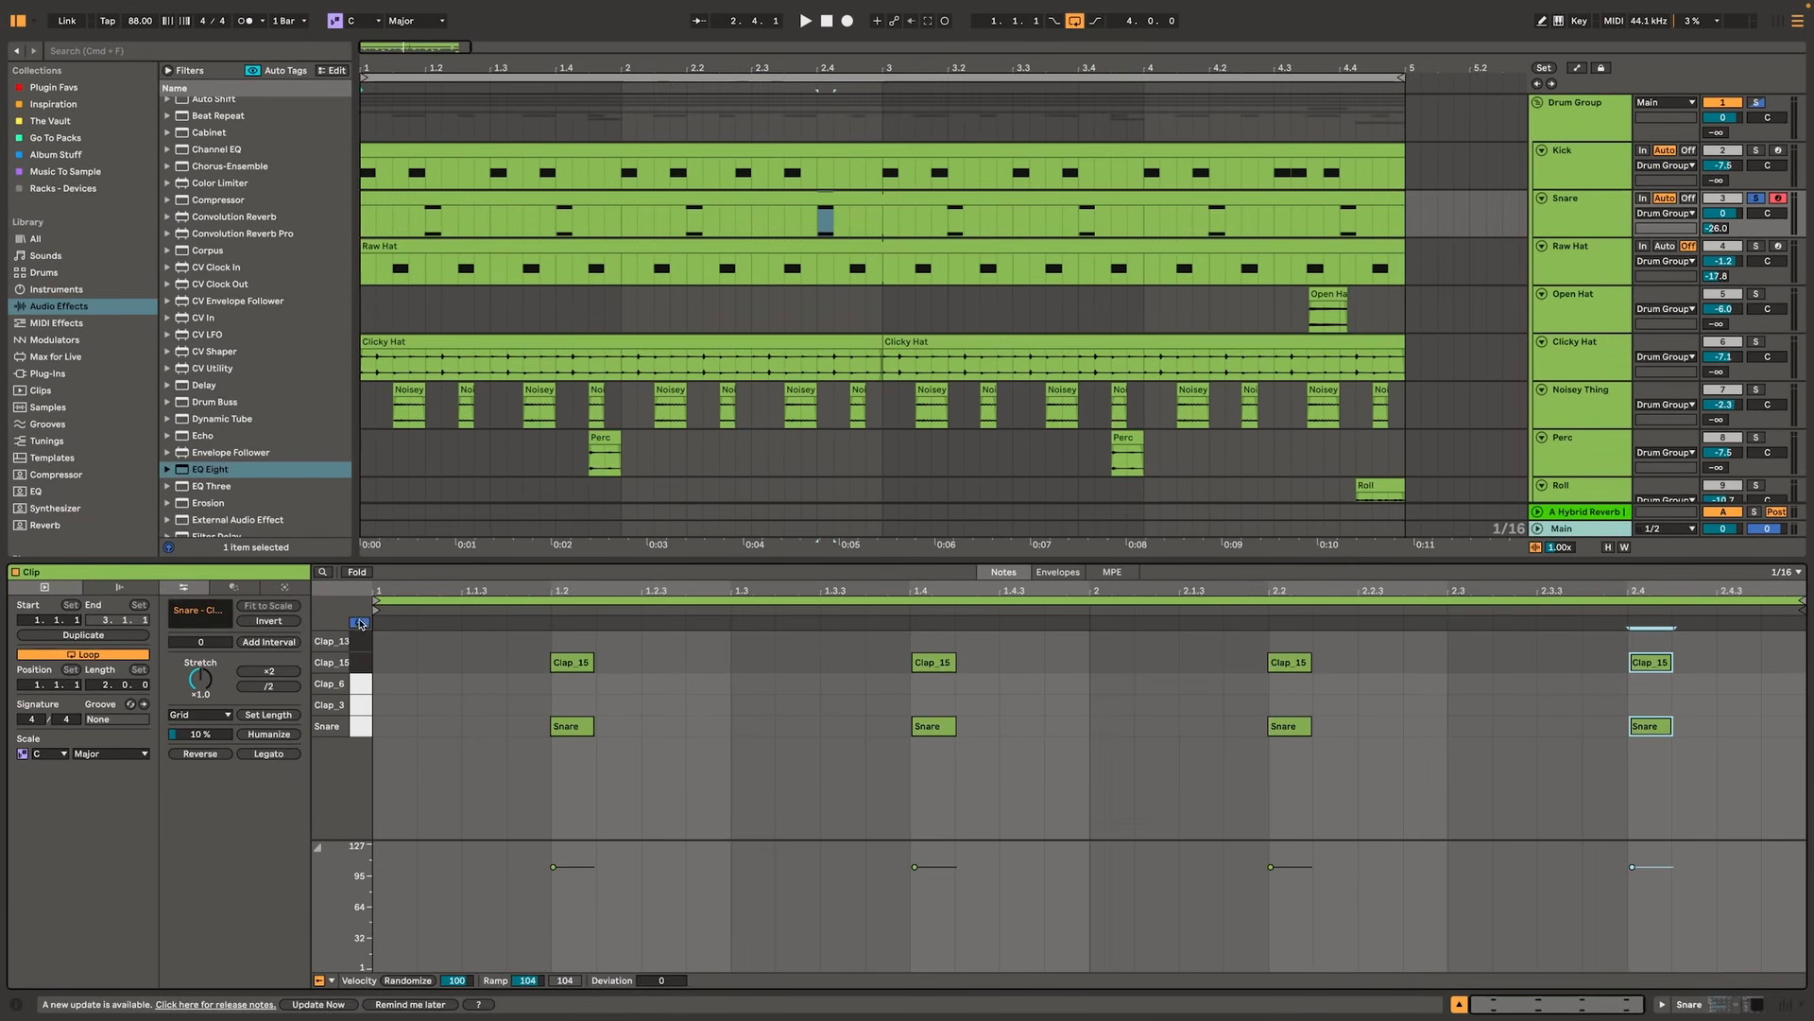
left_click(365, 709)
left_click(360, 688)
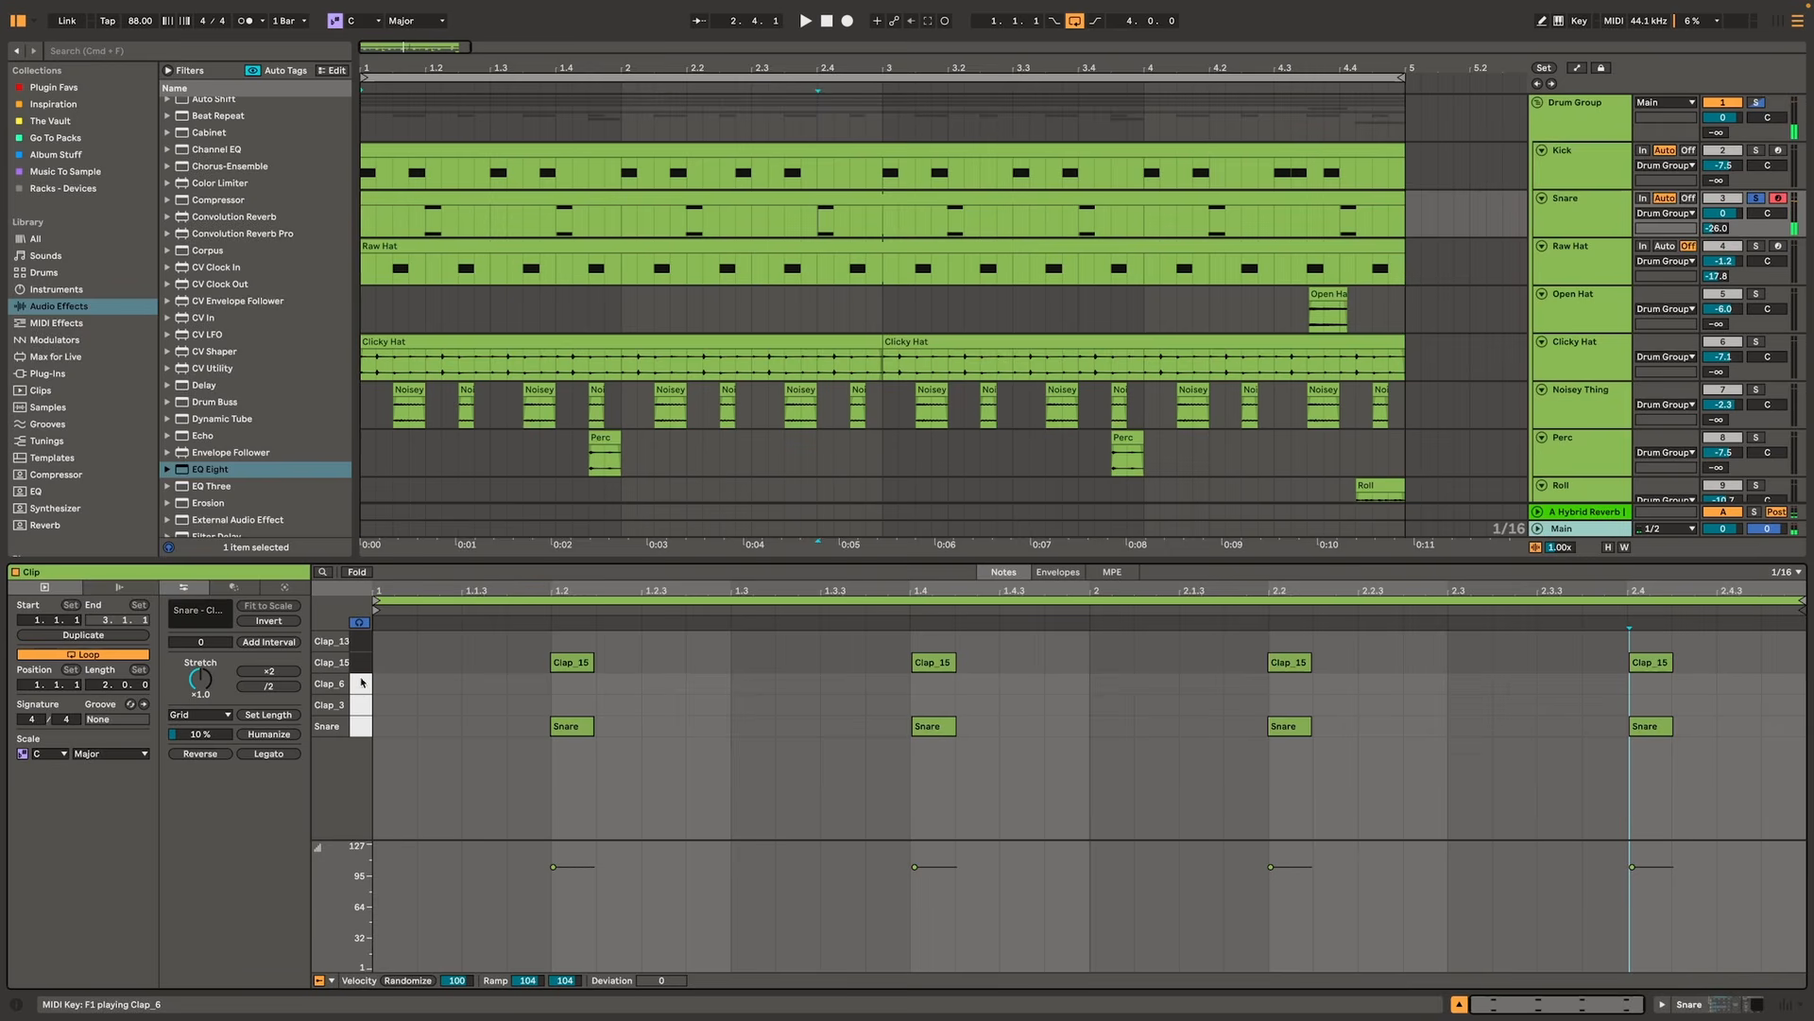
left_click(362, 644)
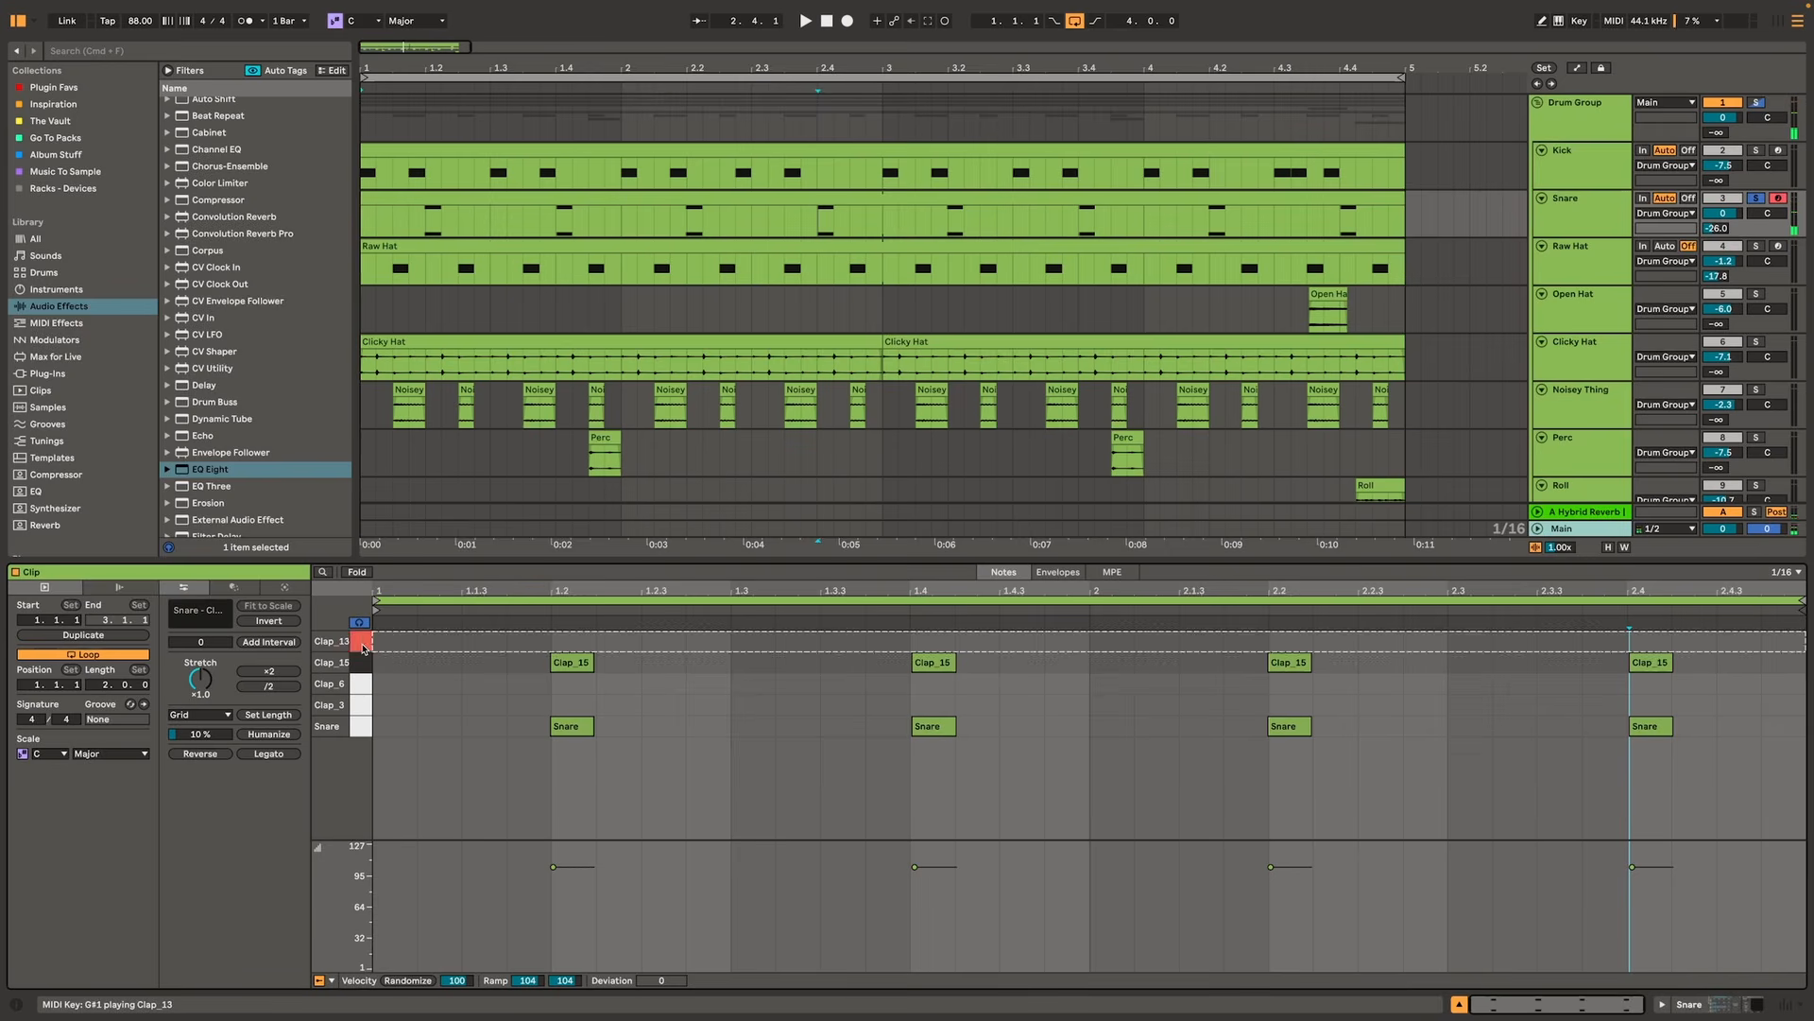
- Layer extra claps on the snare hits: Clap_3 at 1.2 and Clap_6 at 1.4, 2.2 and 2.4
double_click(571, 704)
double_click(923, 684)
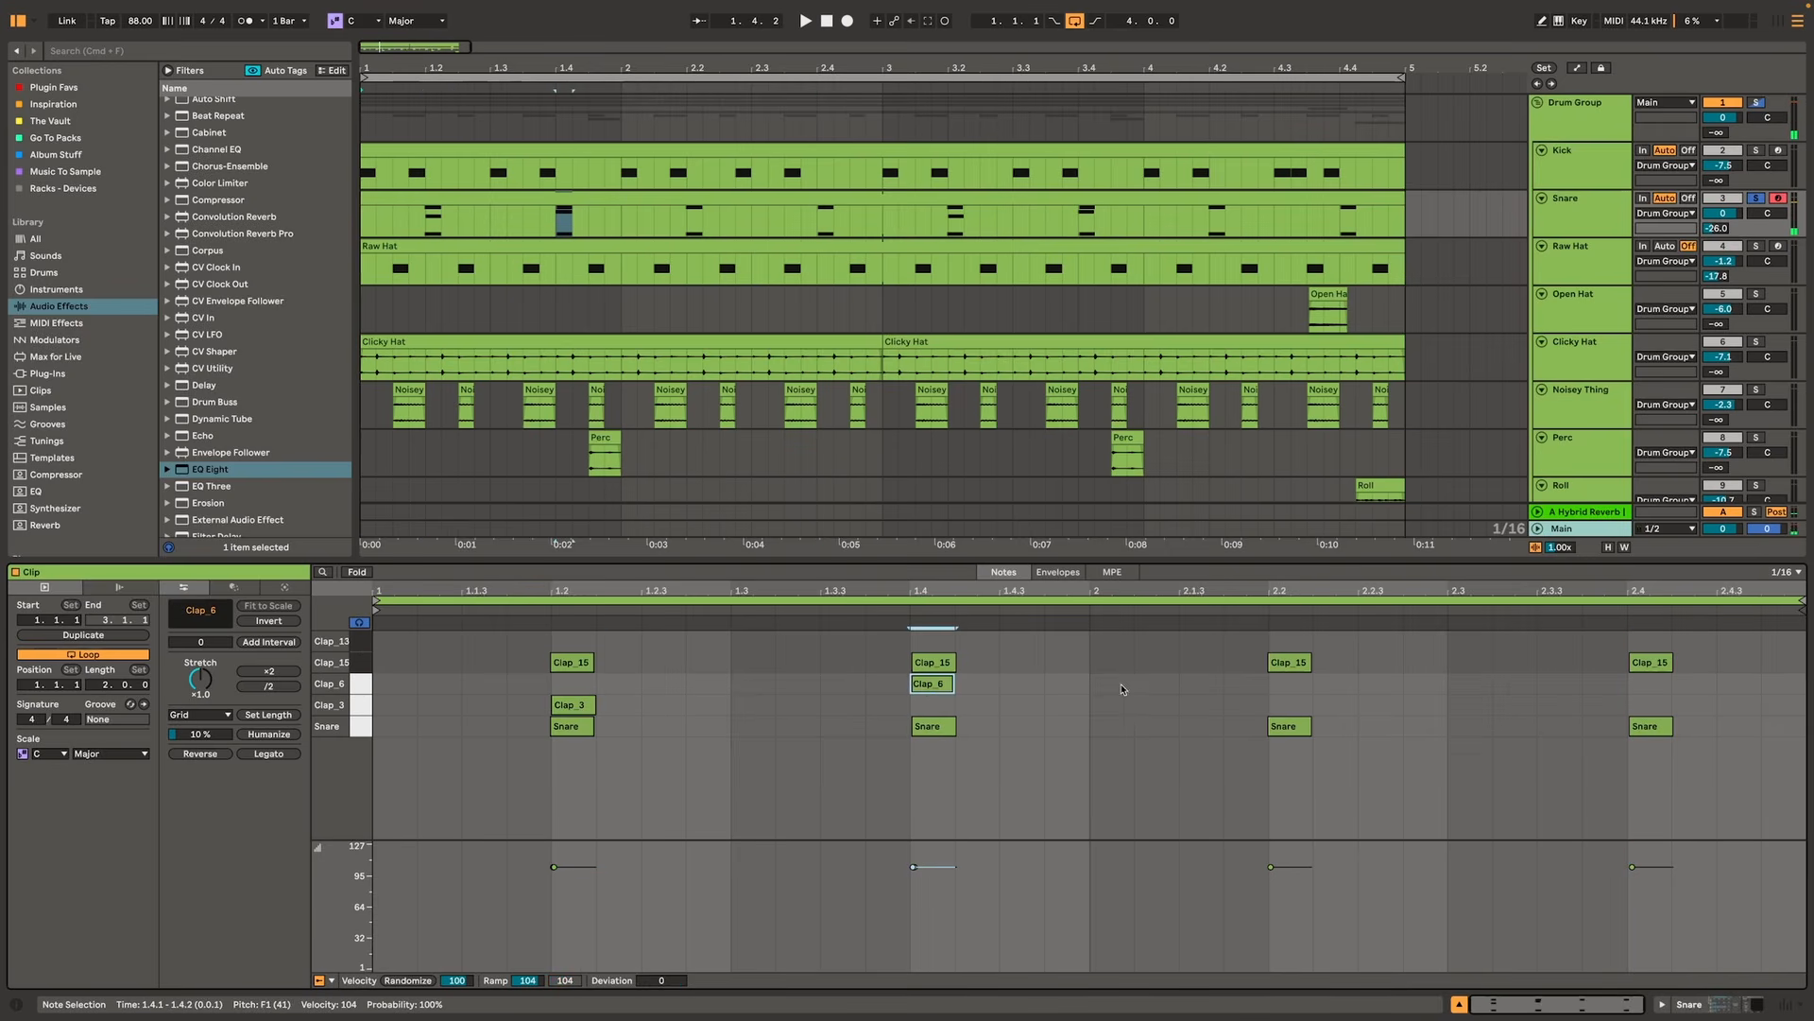
double_click(1290, 684)
double_click(1650, 704)
- Nudge the layered claps off the grid, Clap_3 at 1.2 early and Clap_6 at 1.4 and 2.4 late, and audition the soloed Drum Group
left_click_drag(555, 590, 554, 652)
left_click_drag(599, 708, 585, 713)
scroll(1009, 702, "right", 6)
scroll(1009, 702, "right", 2)
left_click_drag(1001, 683, 1009, 684)
scroll(1009, 683, "right", 5)
scroll(1009, 684, "right", 4)
mouse_move(1235, 685)
left_mouse_down()
mouse_move(1206, 692)
mouse_move(1237, 690)
left_mouse_up()
scroll(1222, 693, "right", 10)
scroll(1207, 694, "right", 2)
scroll(1237, 690, "down", 5)
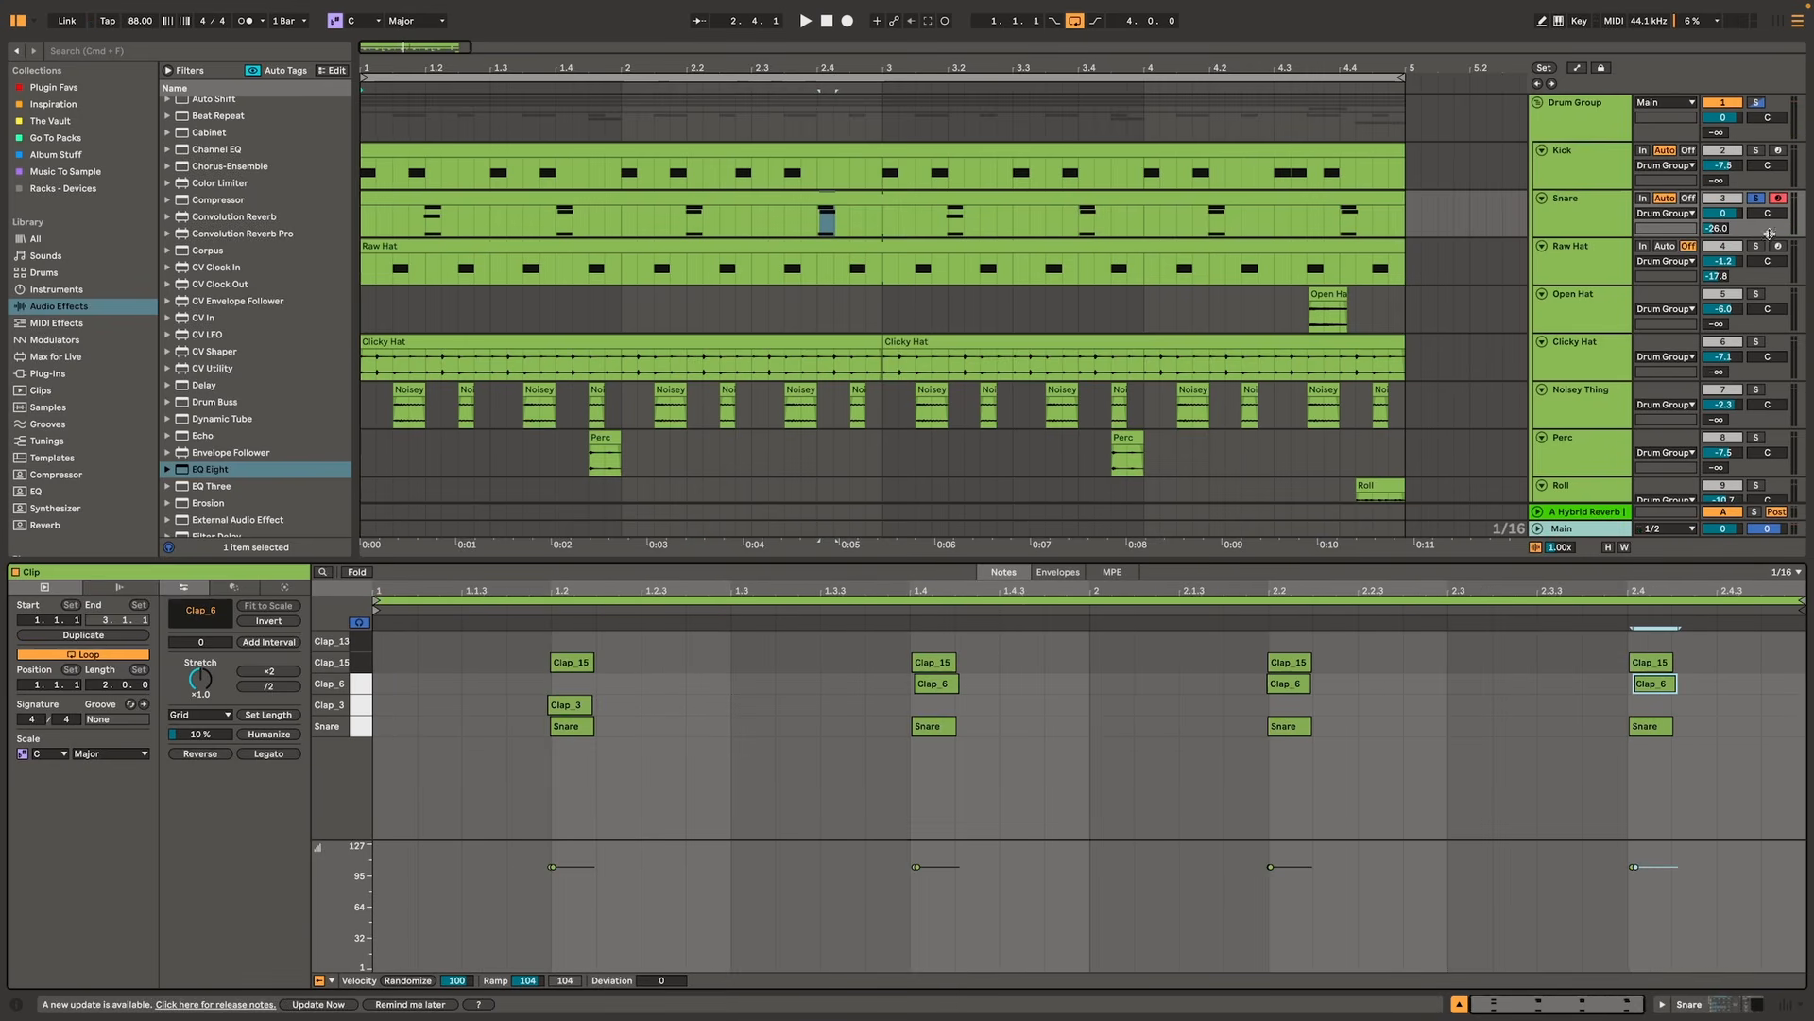
left_click(1754, 104)
key("space")
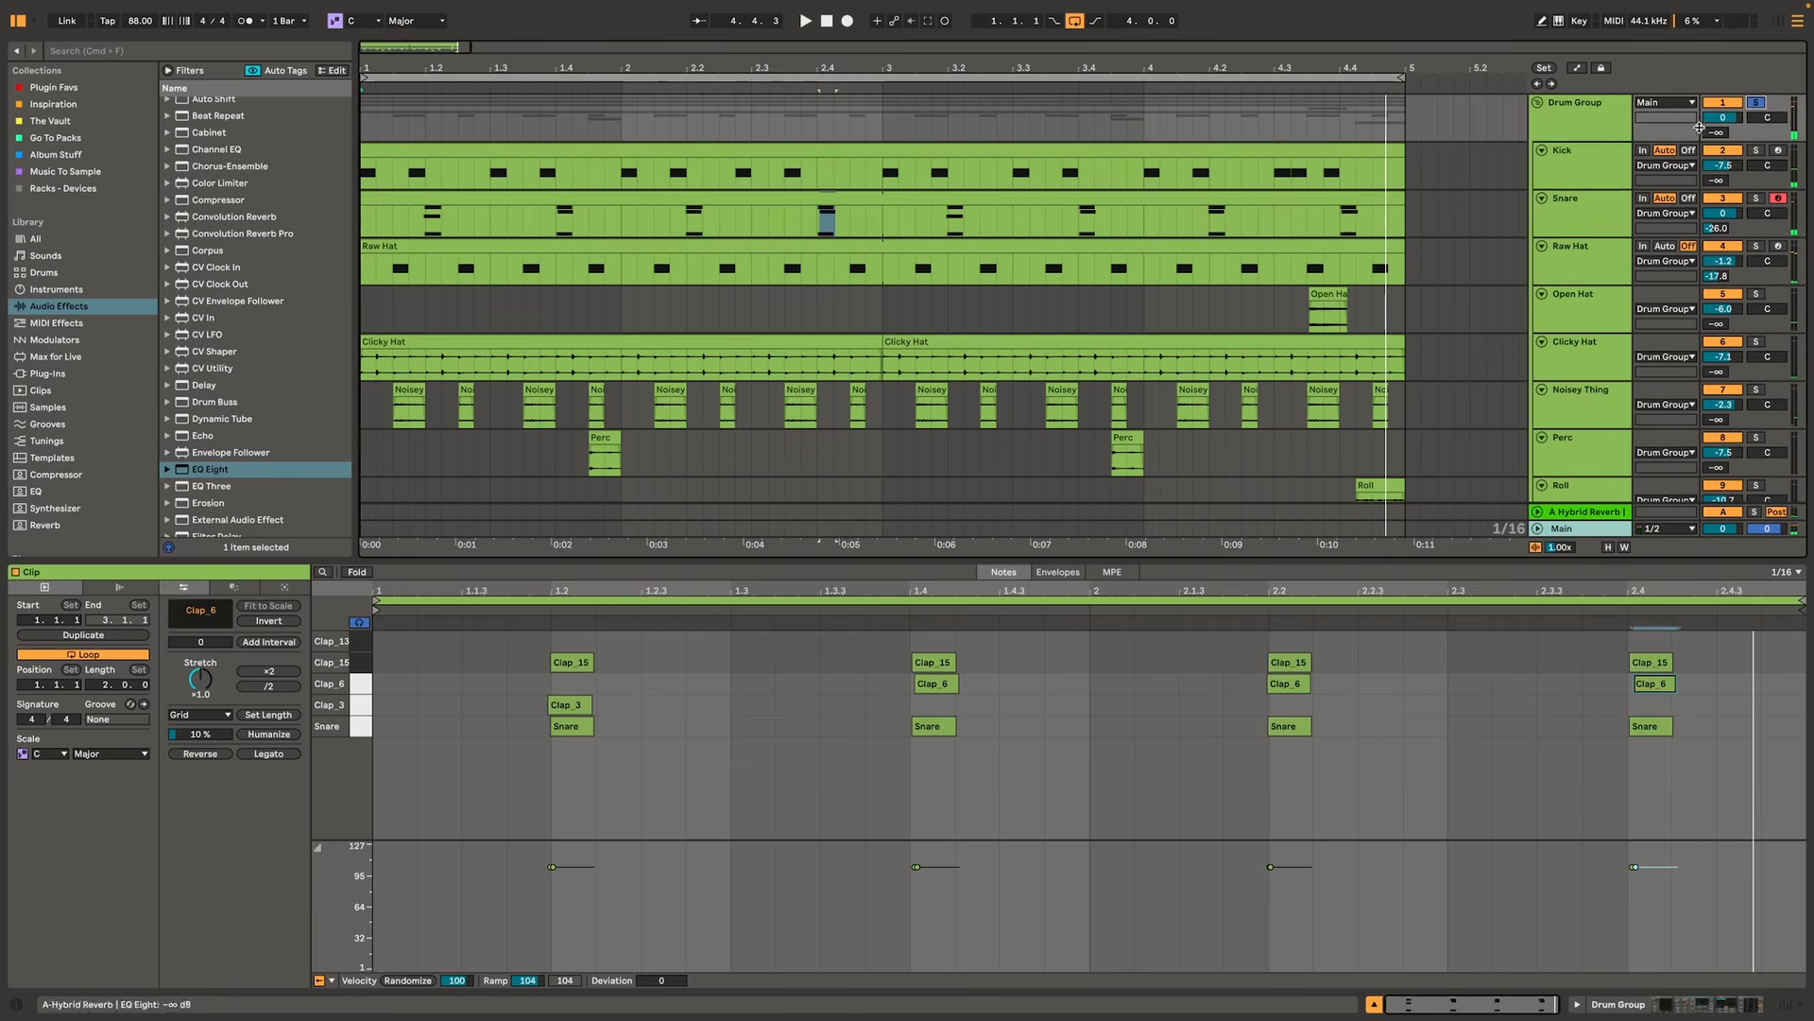
- In the Snare track's Drum Rack, trim the end of the Clap_13 sample to just after its first hit and set its volume to -9.14 dB
left_click(1593, 213)
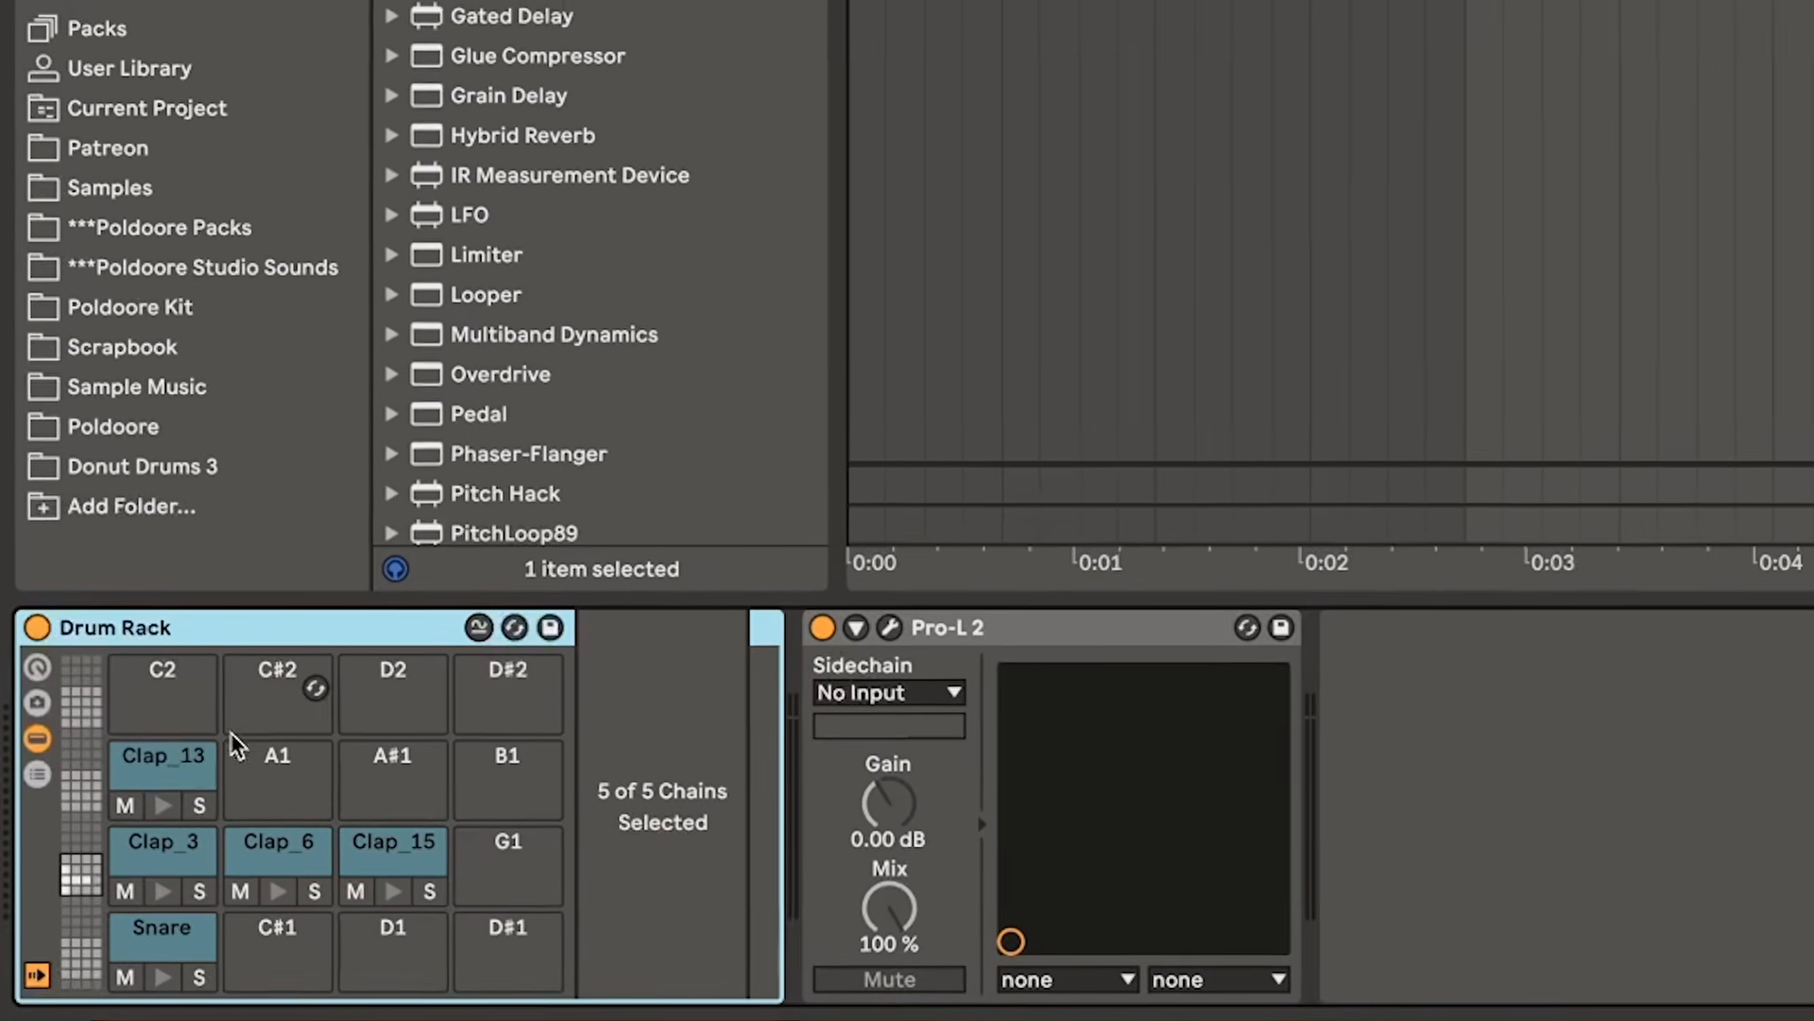
left_click(61, 885)
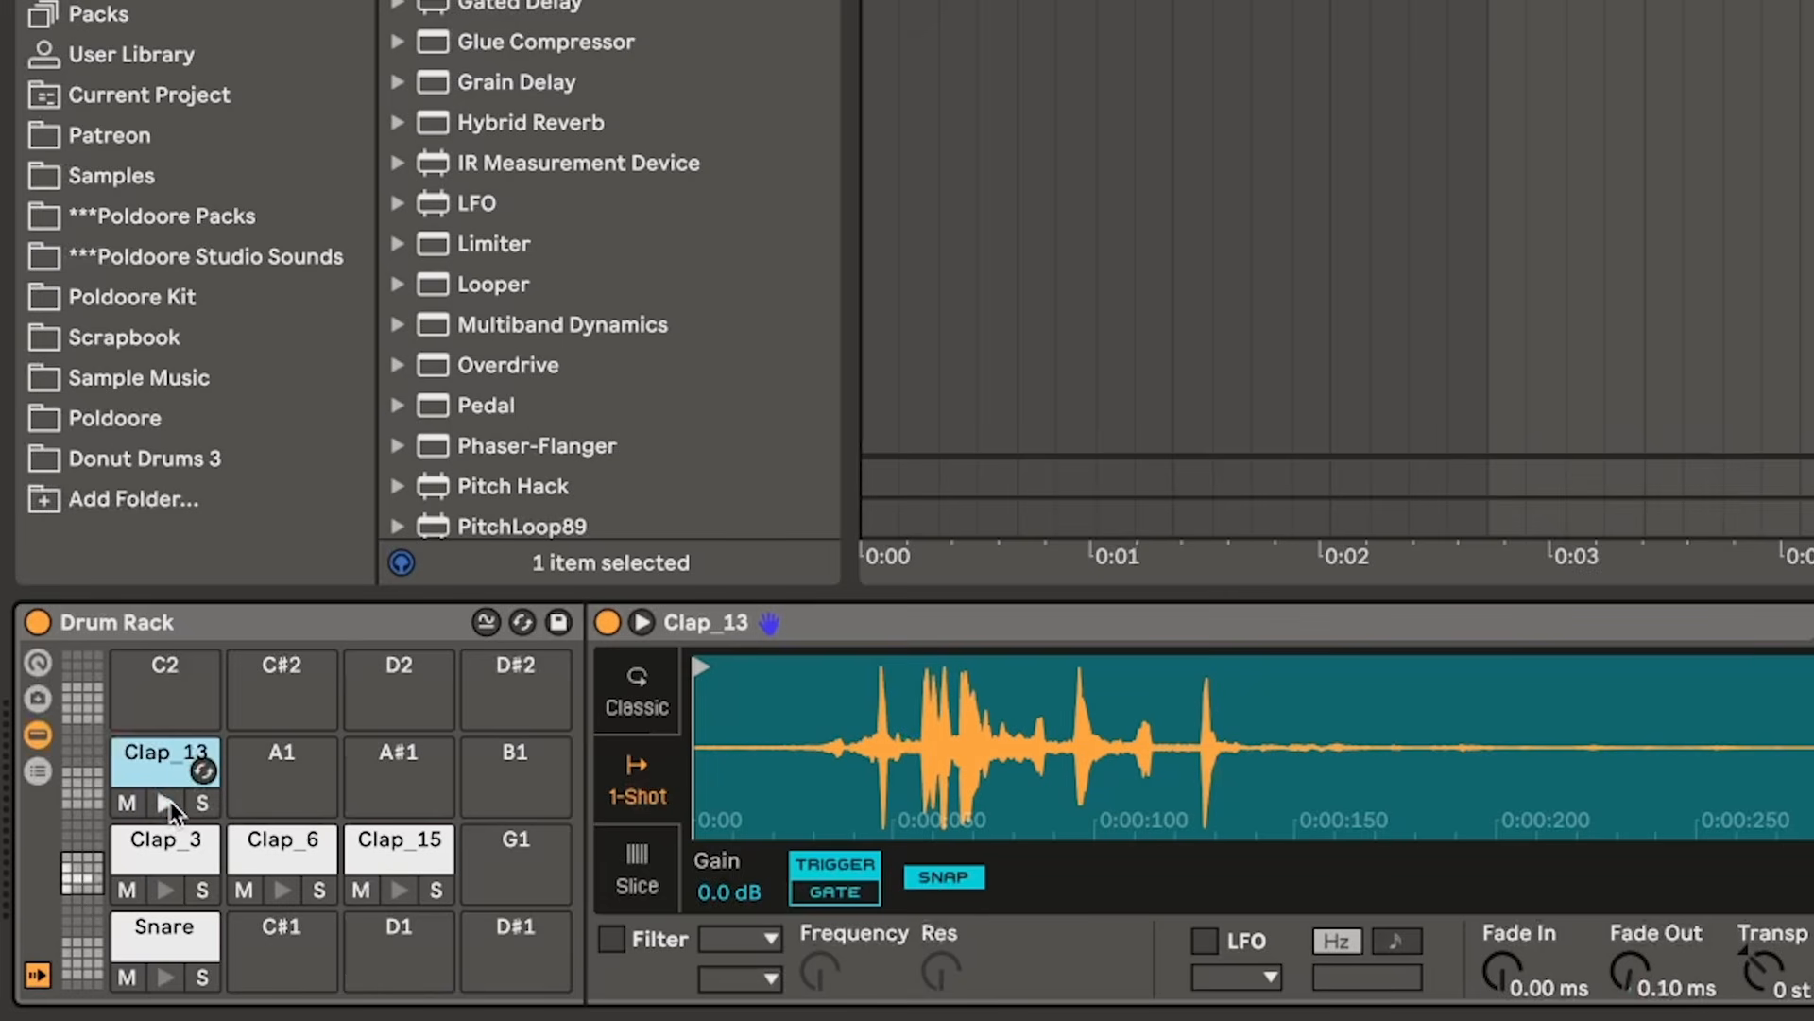
left_click(168, 801)
left_click(168, 801)
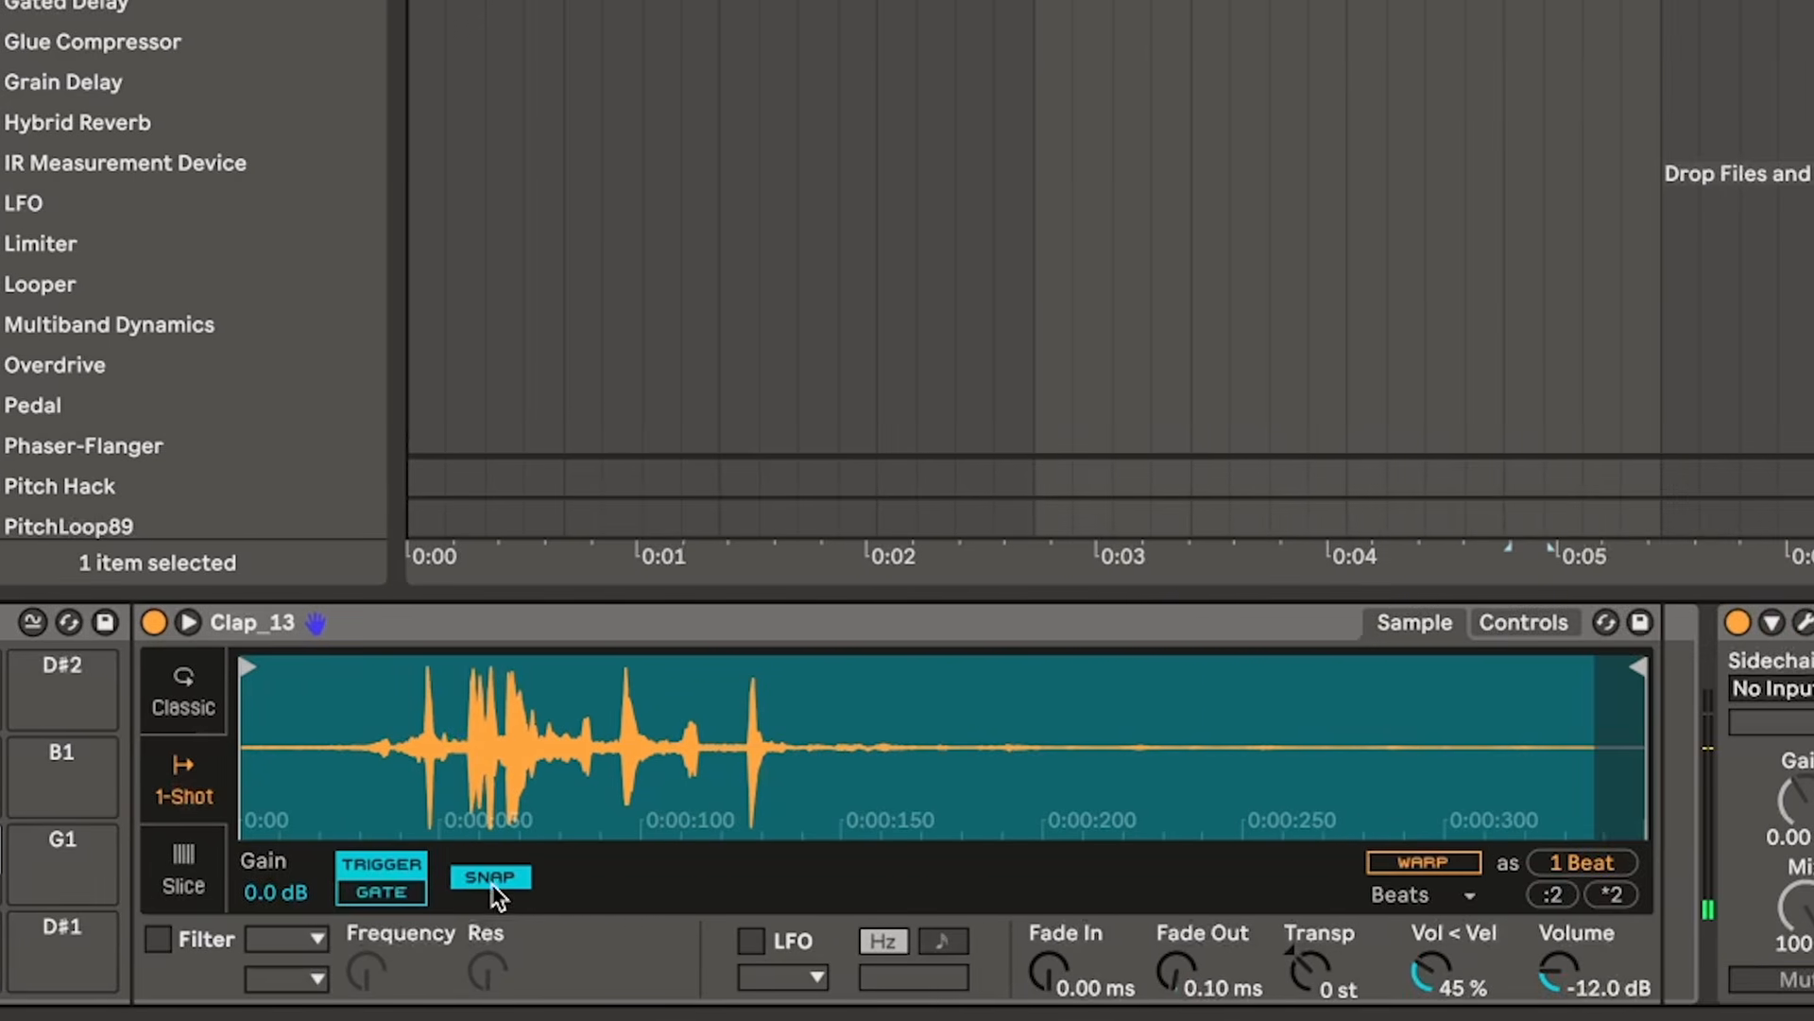
left_click_drag(1637, 667, 458, 696)
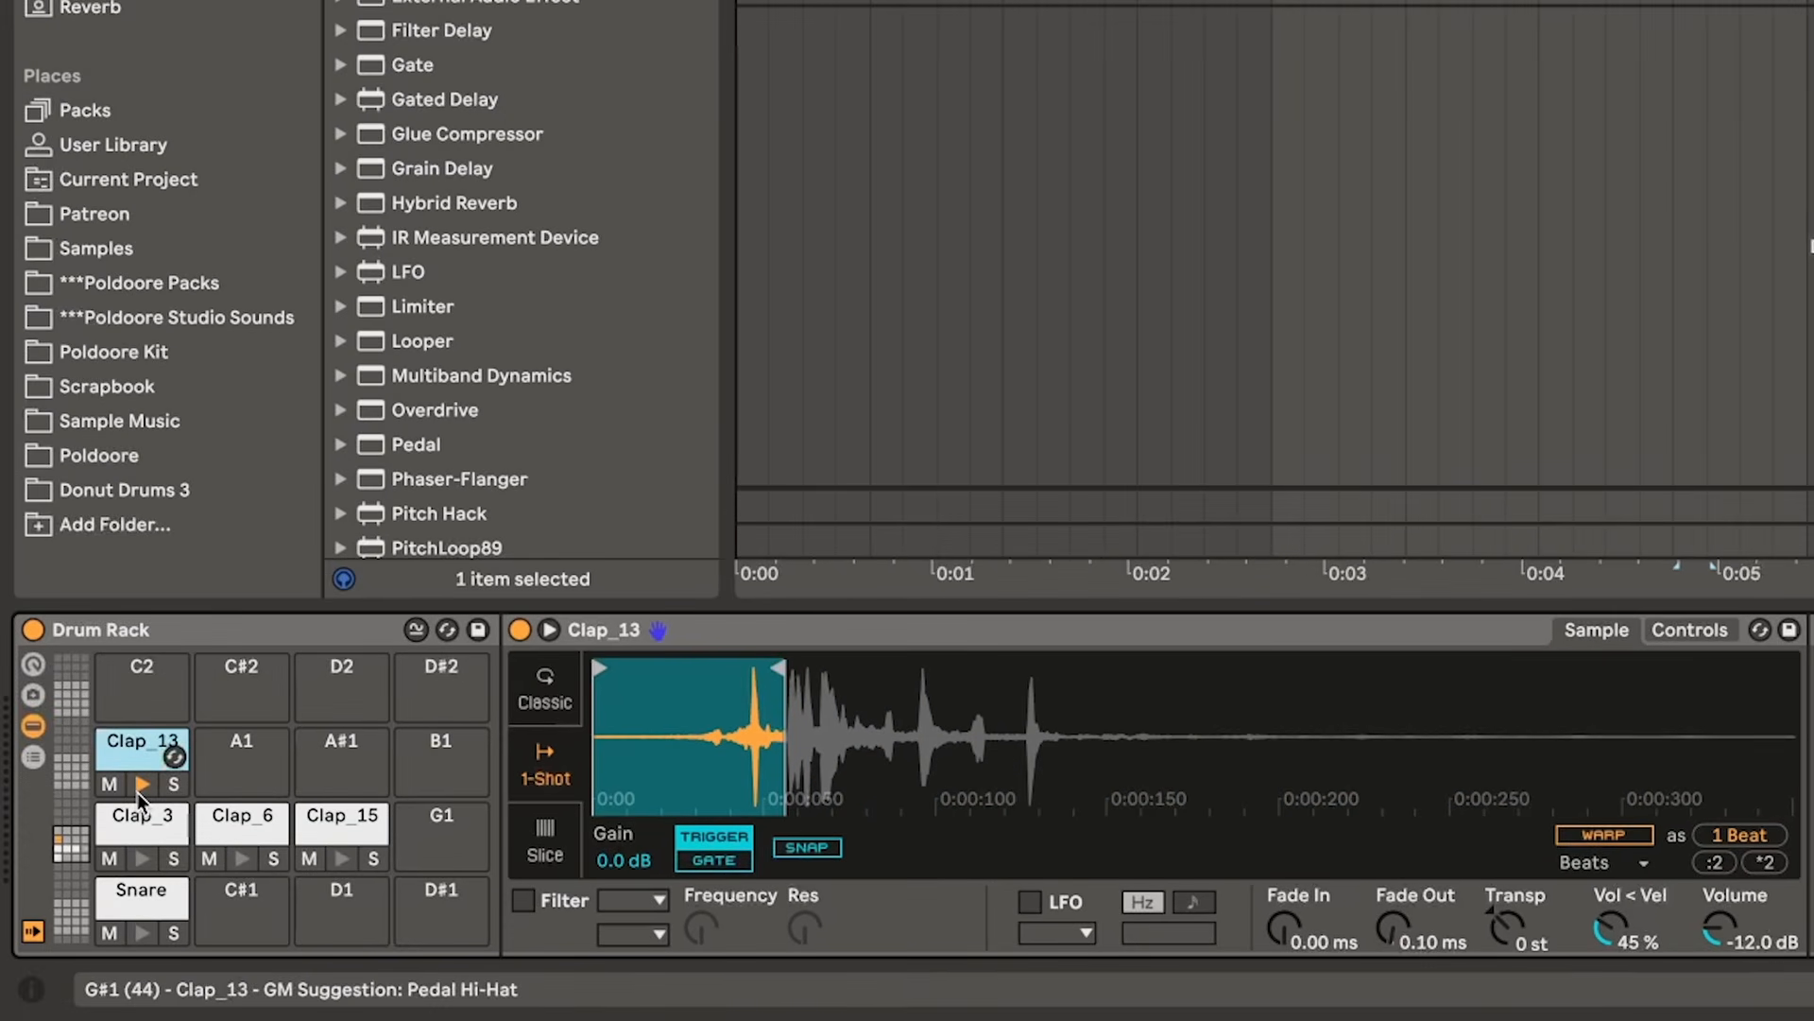
left_click(139, 790)
left_click(138, 790)
left_click_drag(1732, 933, 1732, 918)
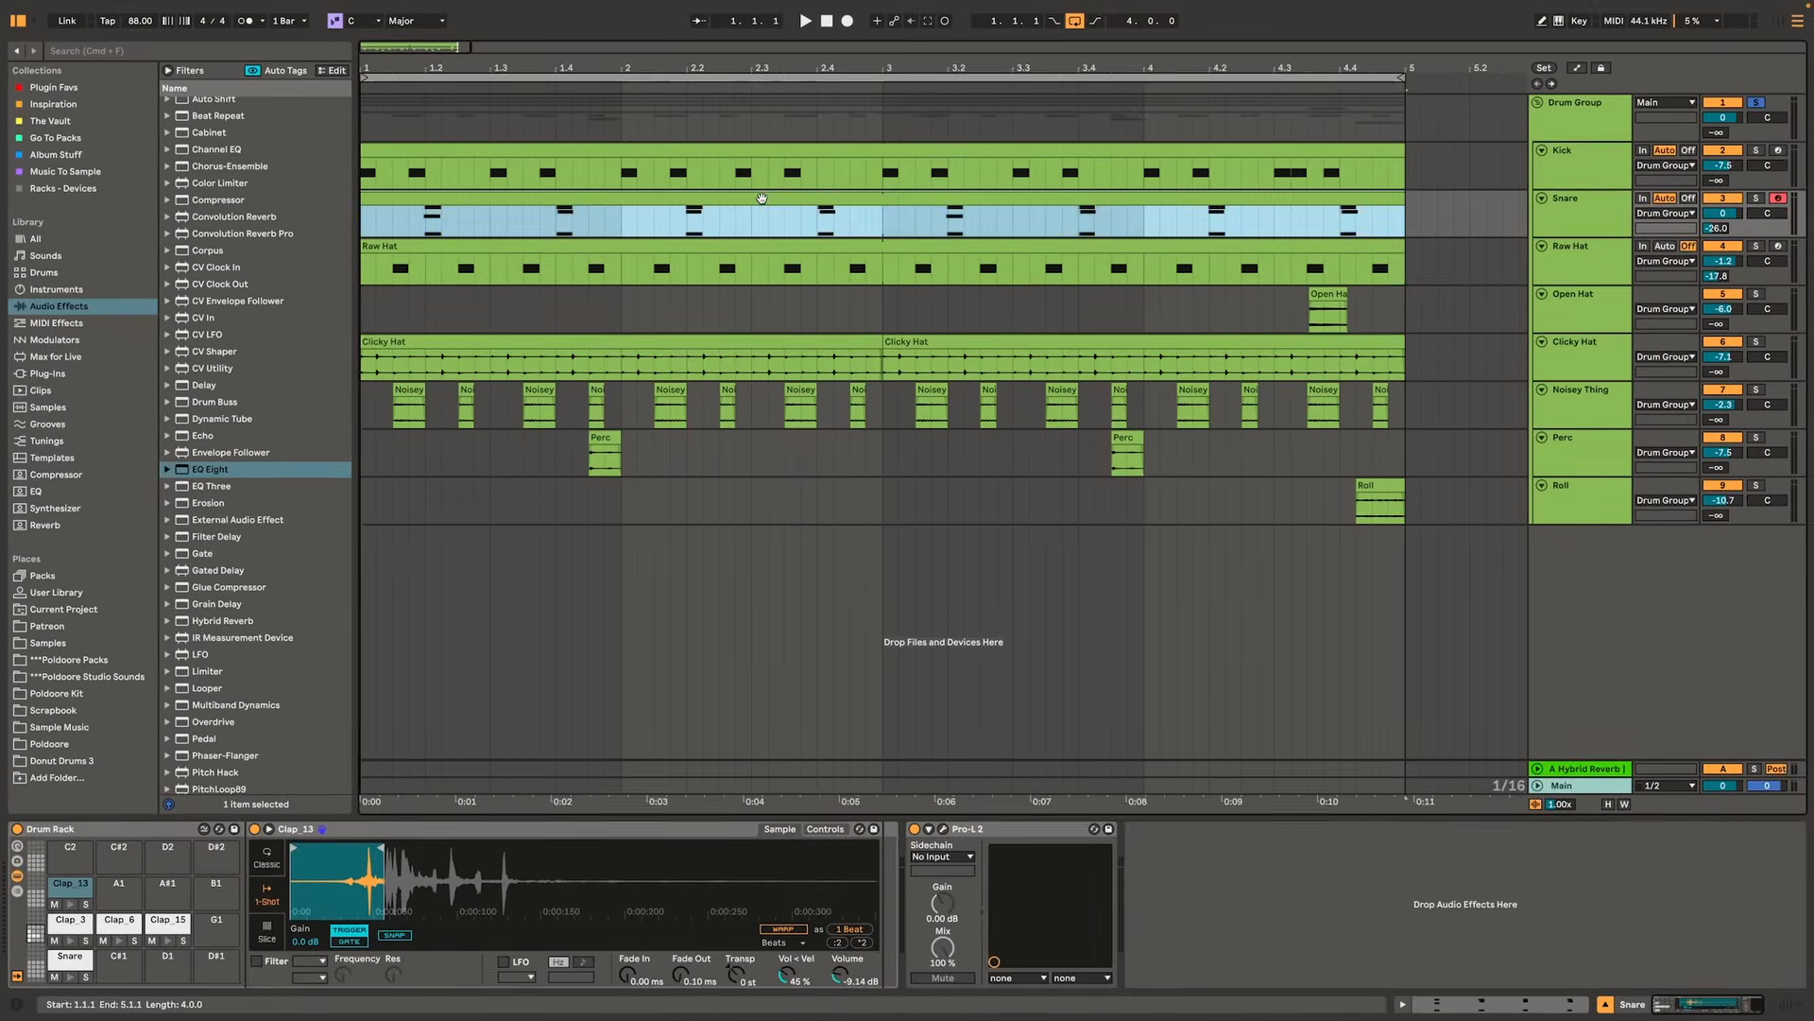
- Add a Clap_13 note to the Snare clip slightly ahead of beat 2.4 and play the loop
double_click(762, 198)
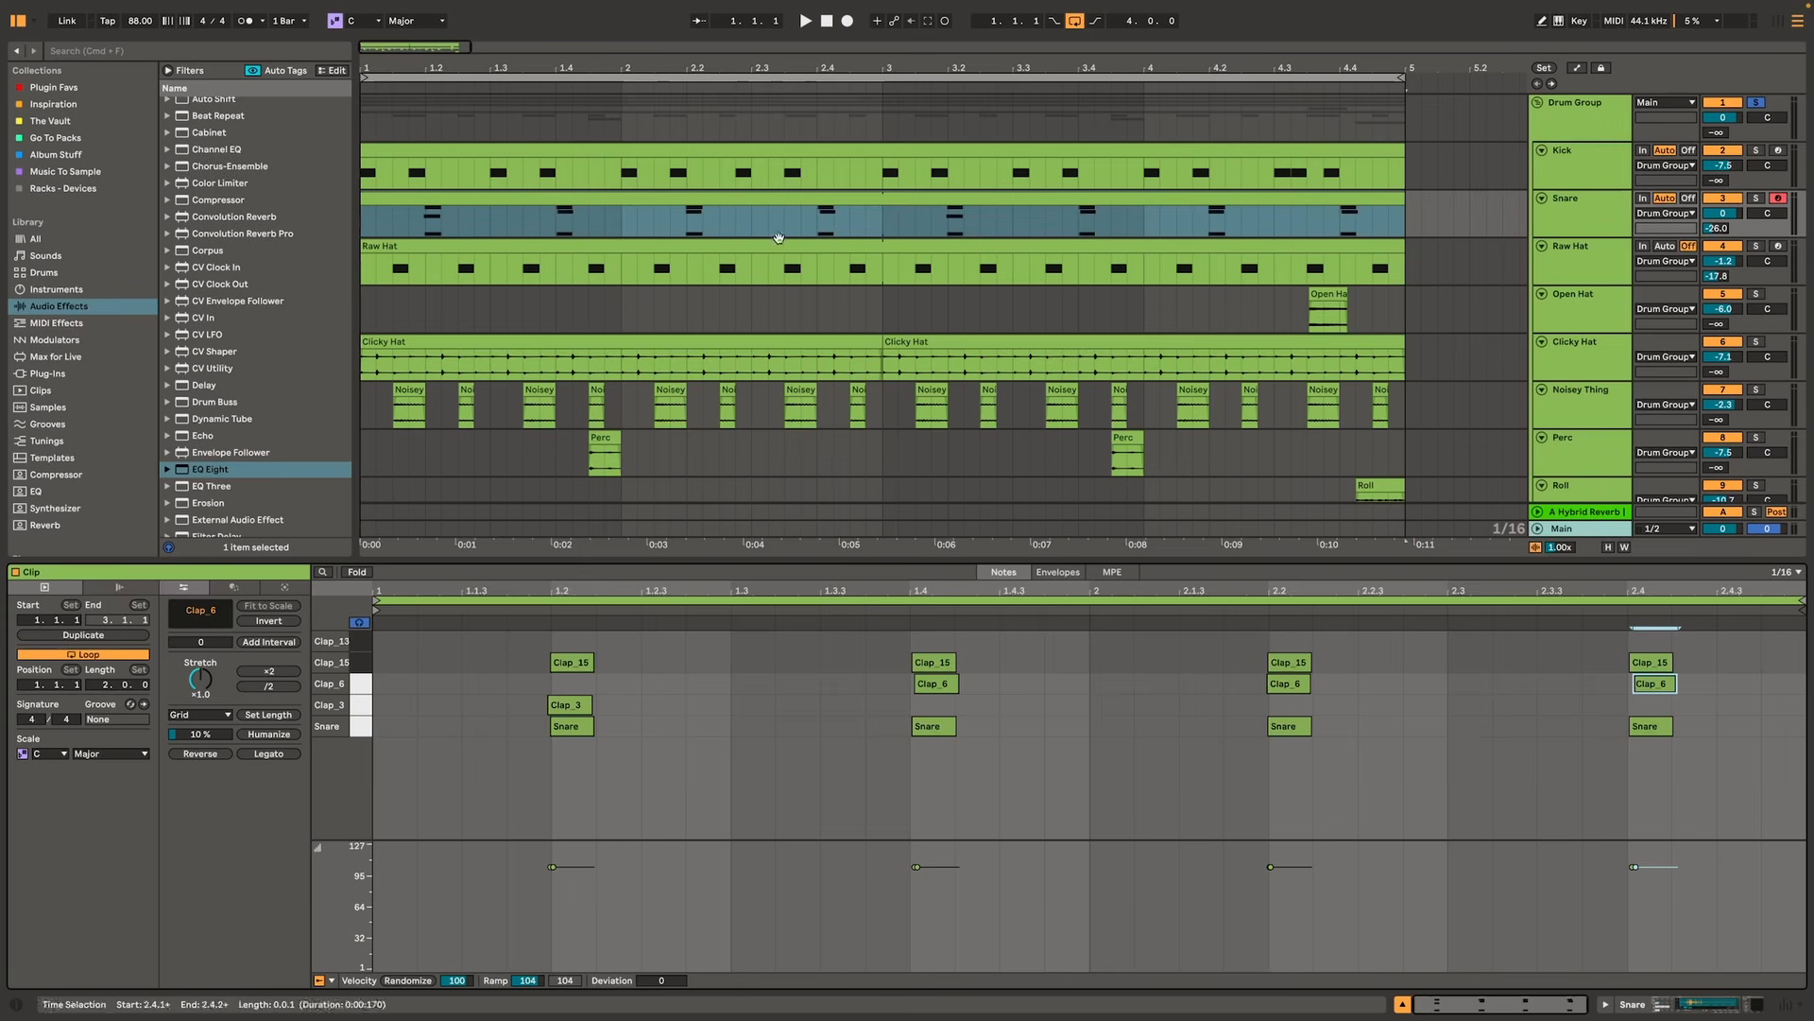
double_click(1649, 641)
left_click_drag(1650, 642, 1642, 641)
key("space")
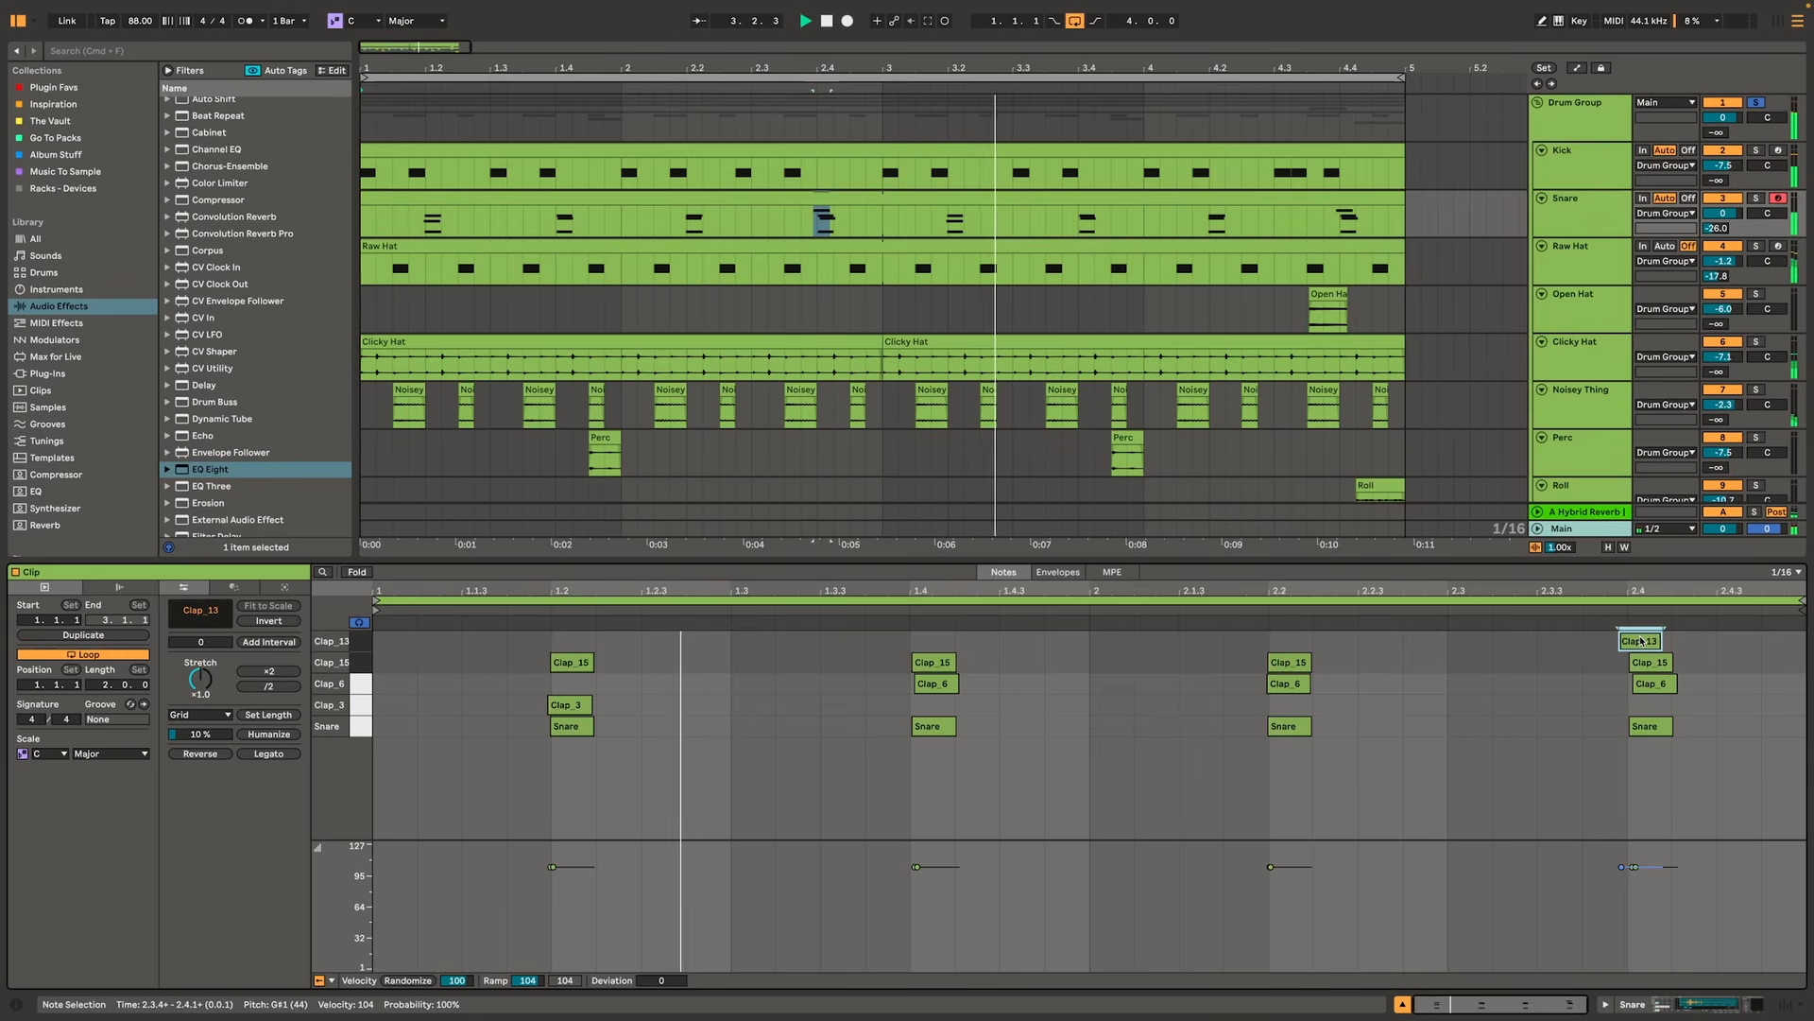
left_click_drag(1641, 641, 1638, 641)
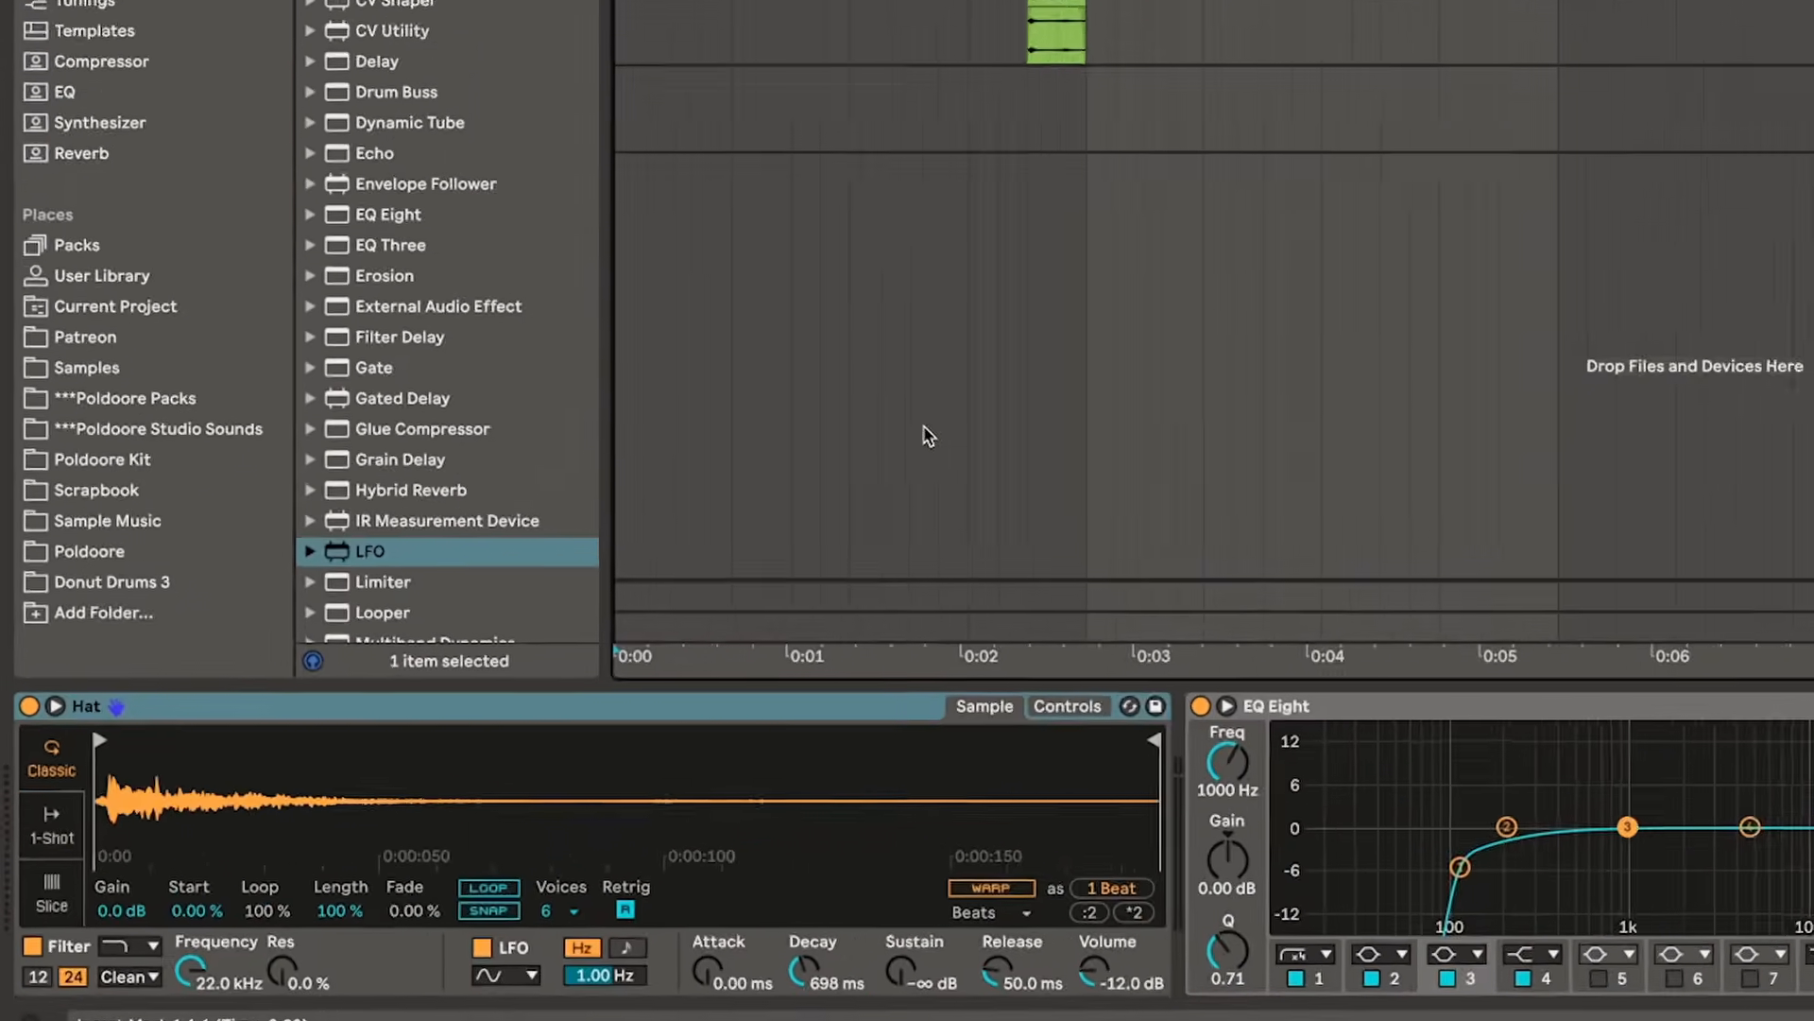
- Locate the Hat sample in the browser and place Hat.wav on a new audio track below Roll, near 1.2.2
right_click(432, 862)
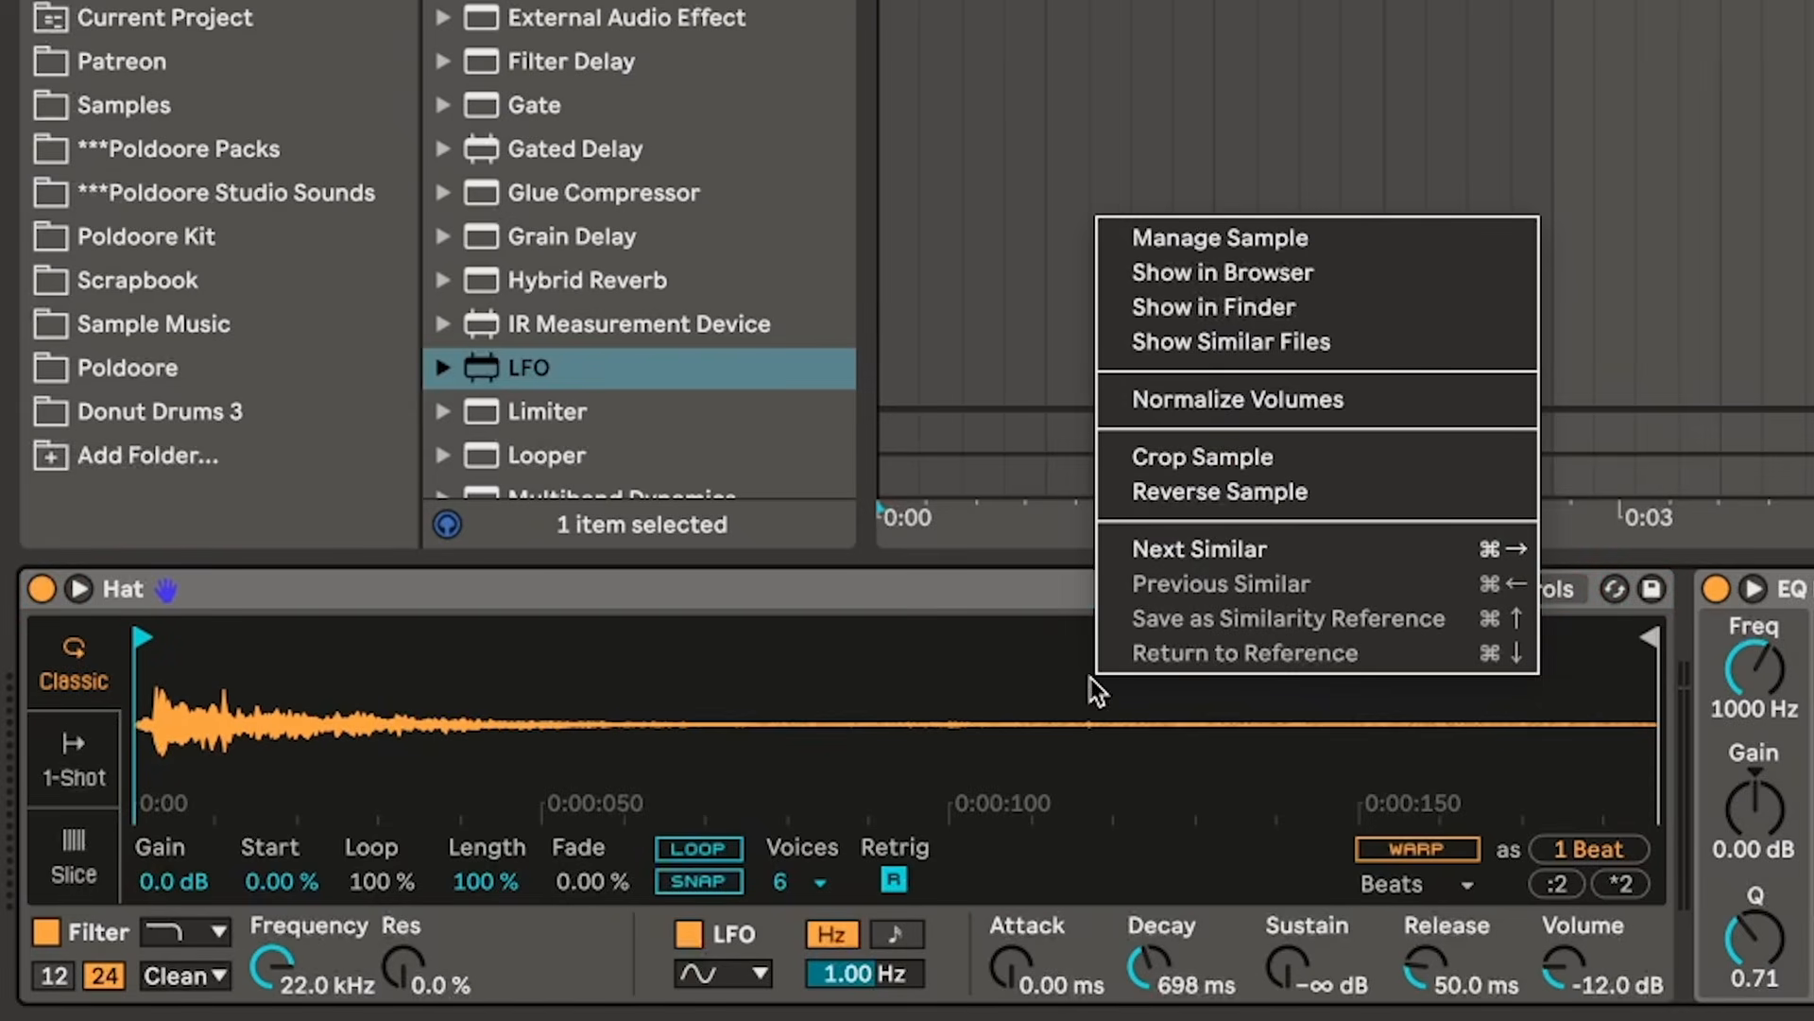
left_click(1224, 273)
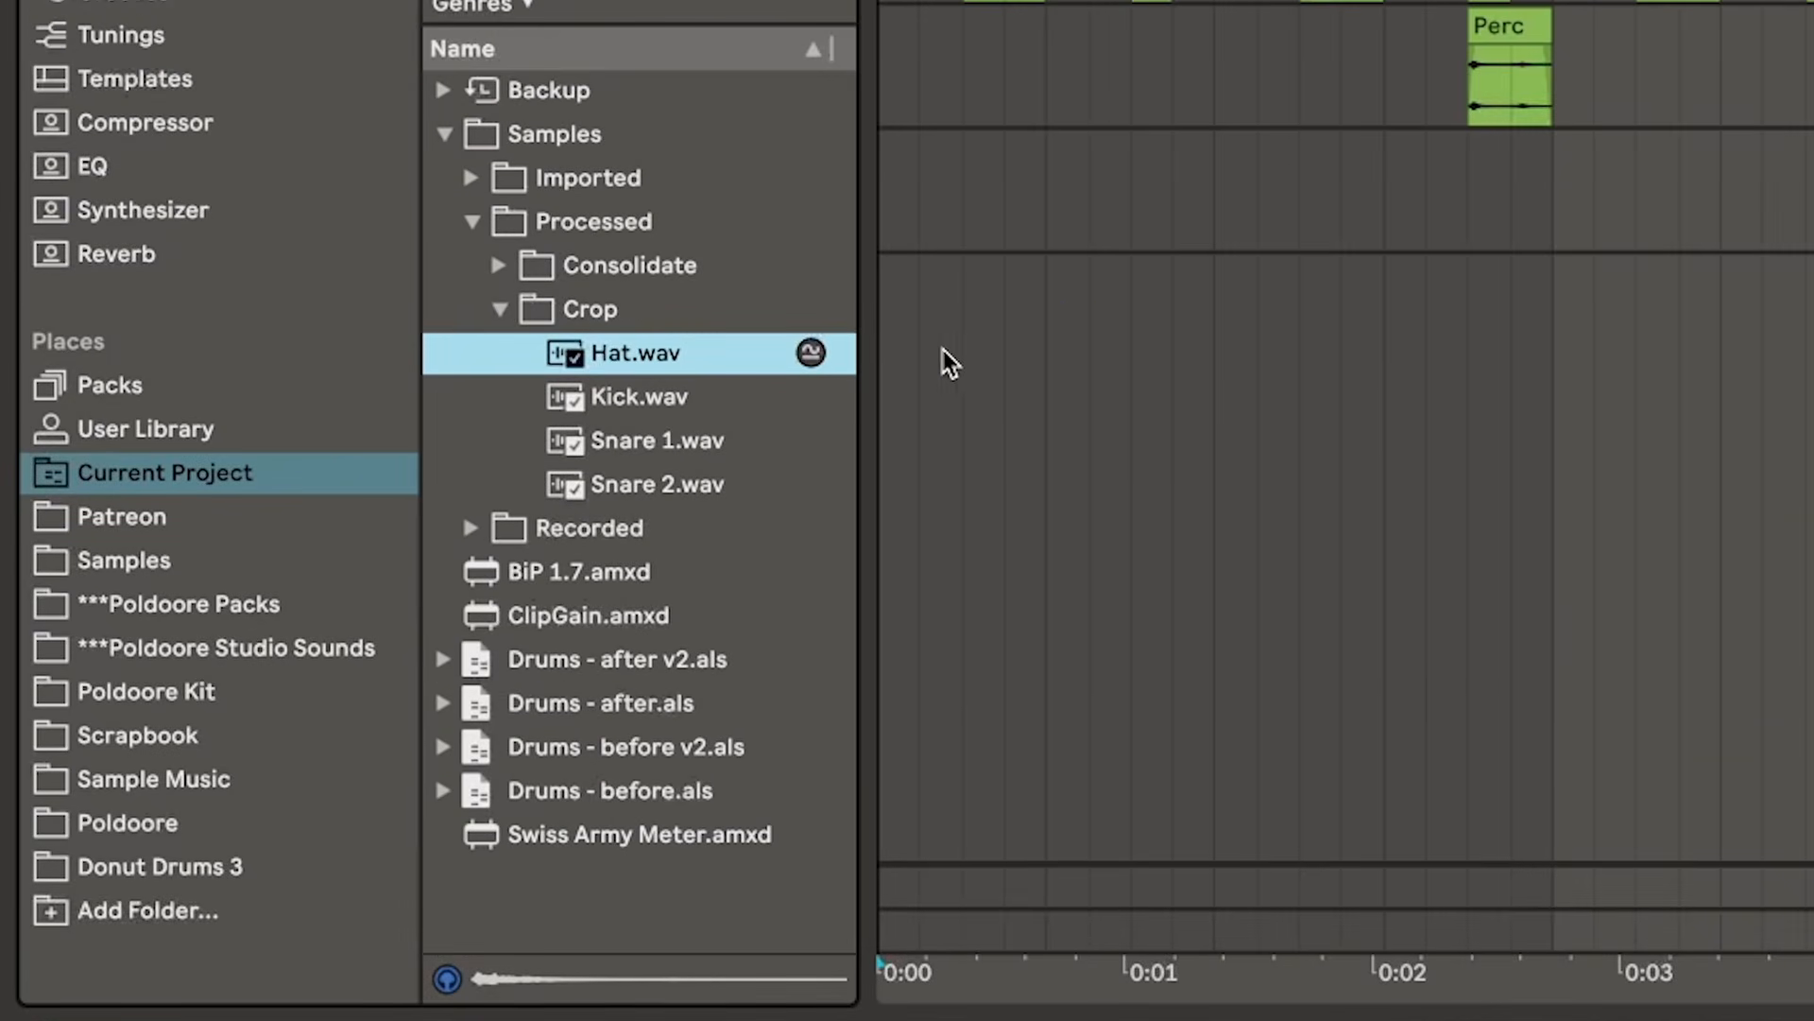
left_click_drag(944, 349, 1073, 323)
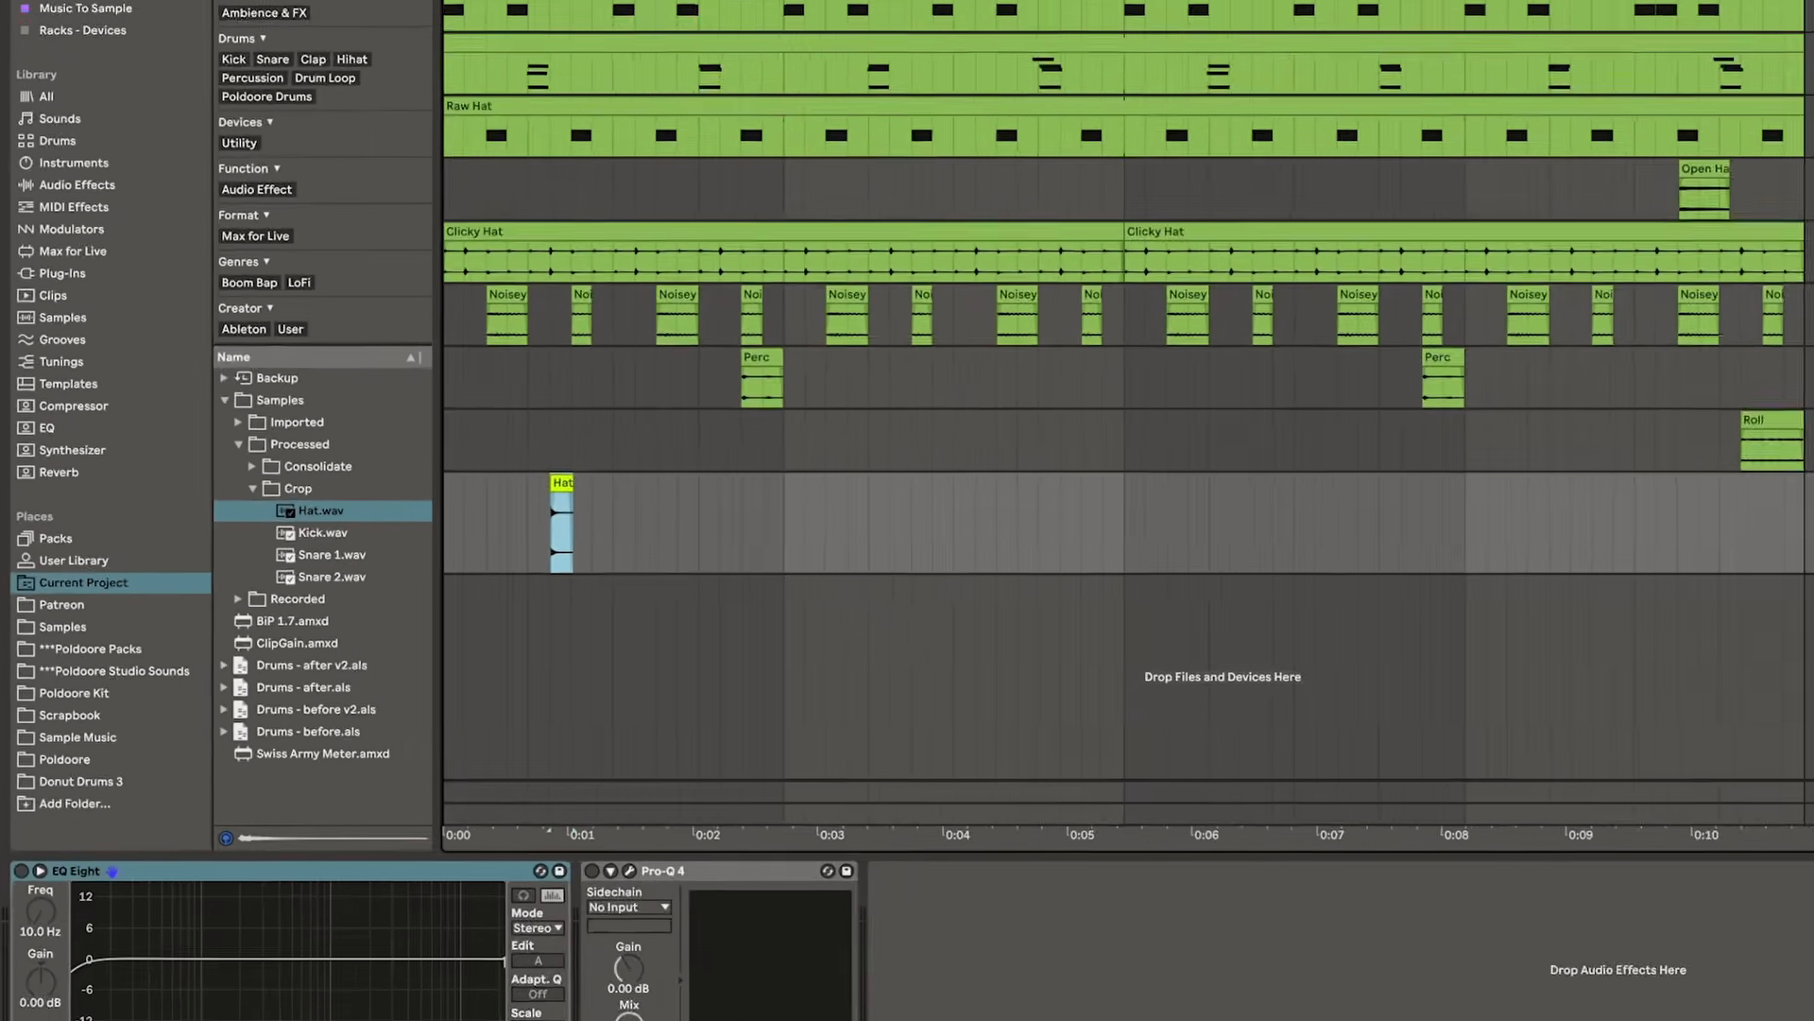
- Consolidate the Hat clip together with a short stretch of silence ahead of its transient, leaving out its very end
scroll(1068, 324, "up", 10)
left_click_drag(551, 555, 1166, 556)
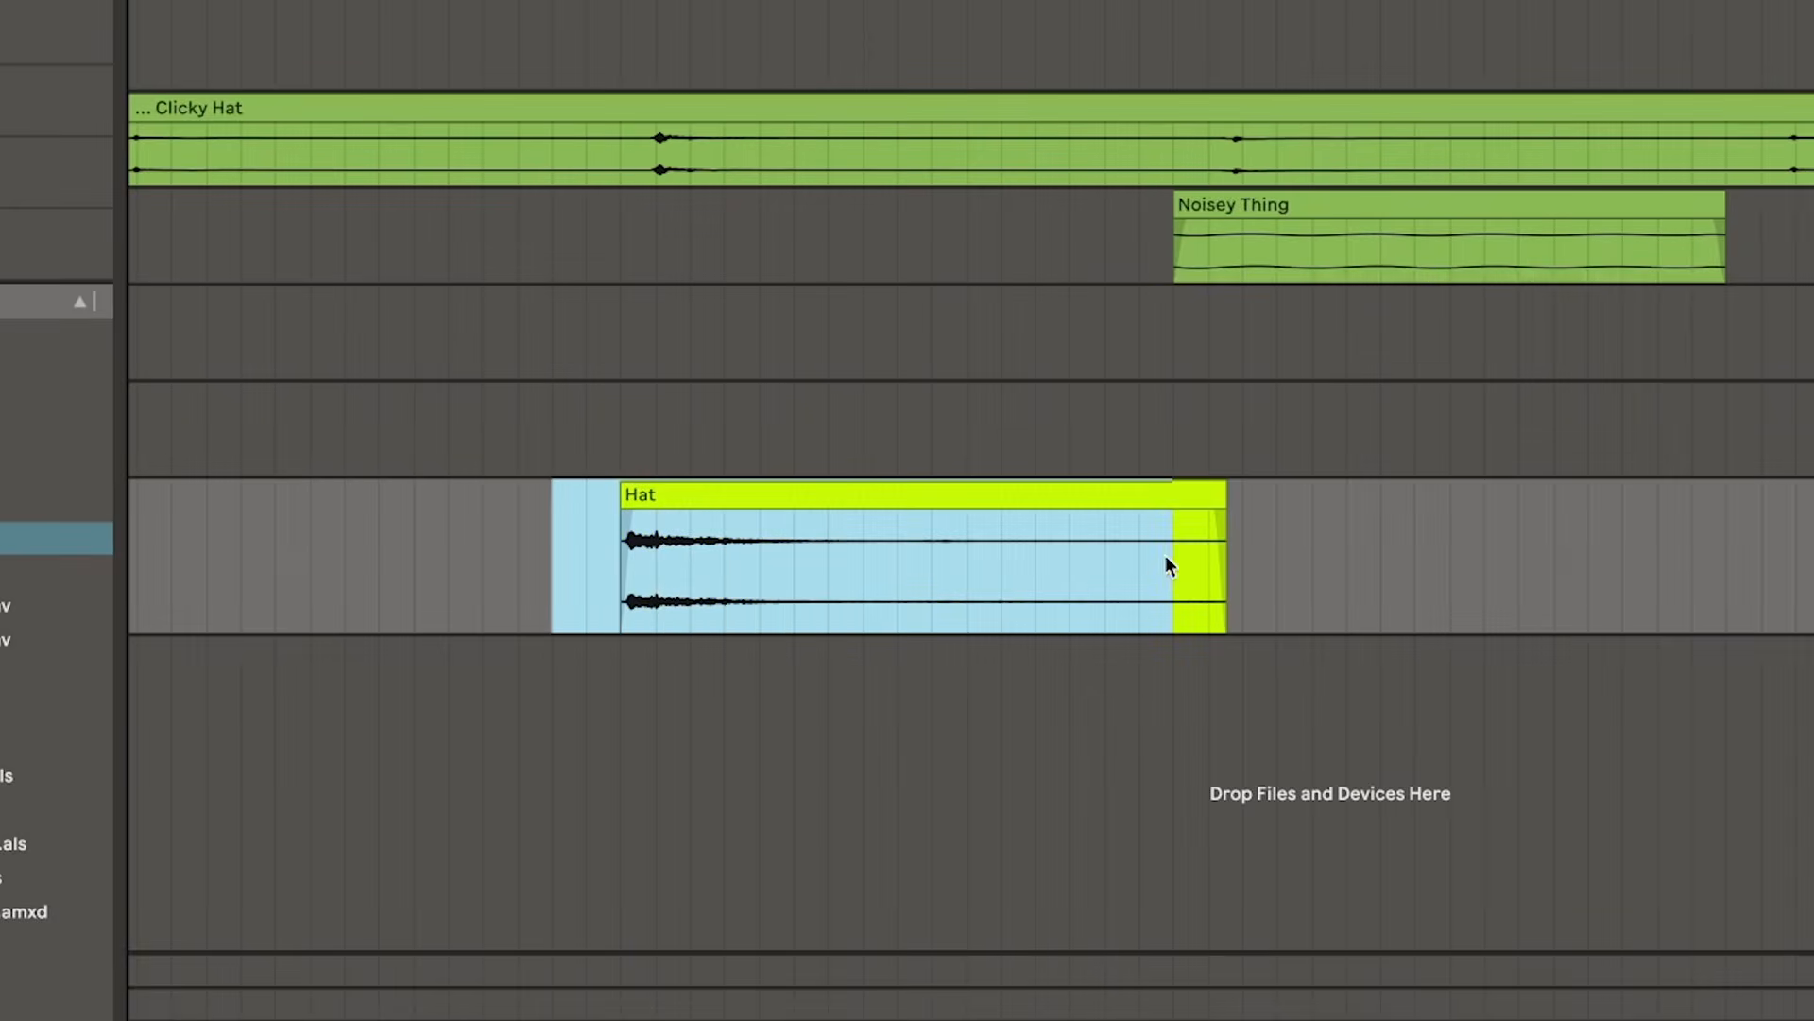
key("super+j")
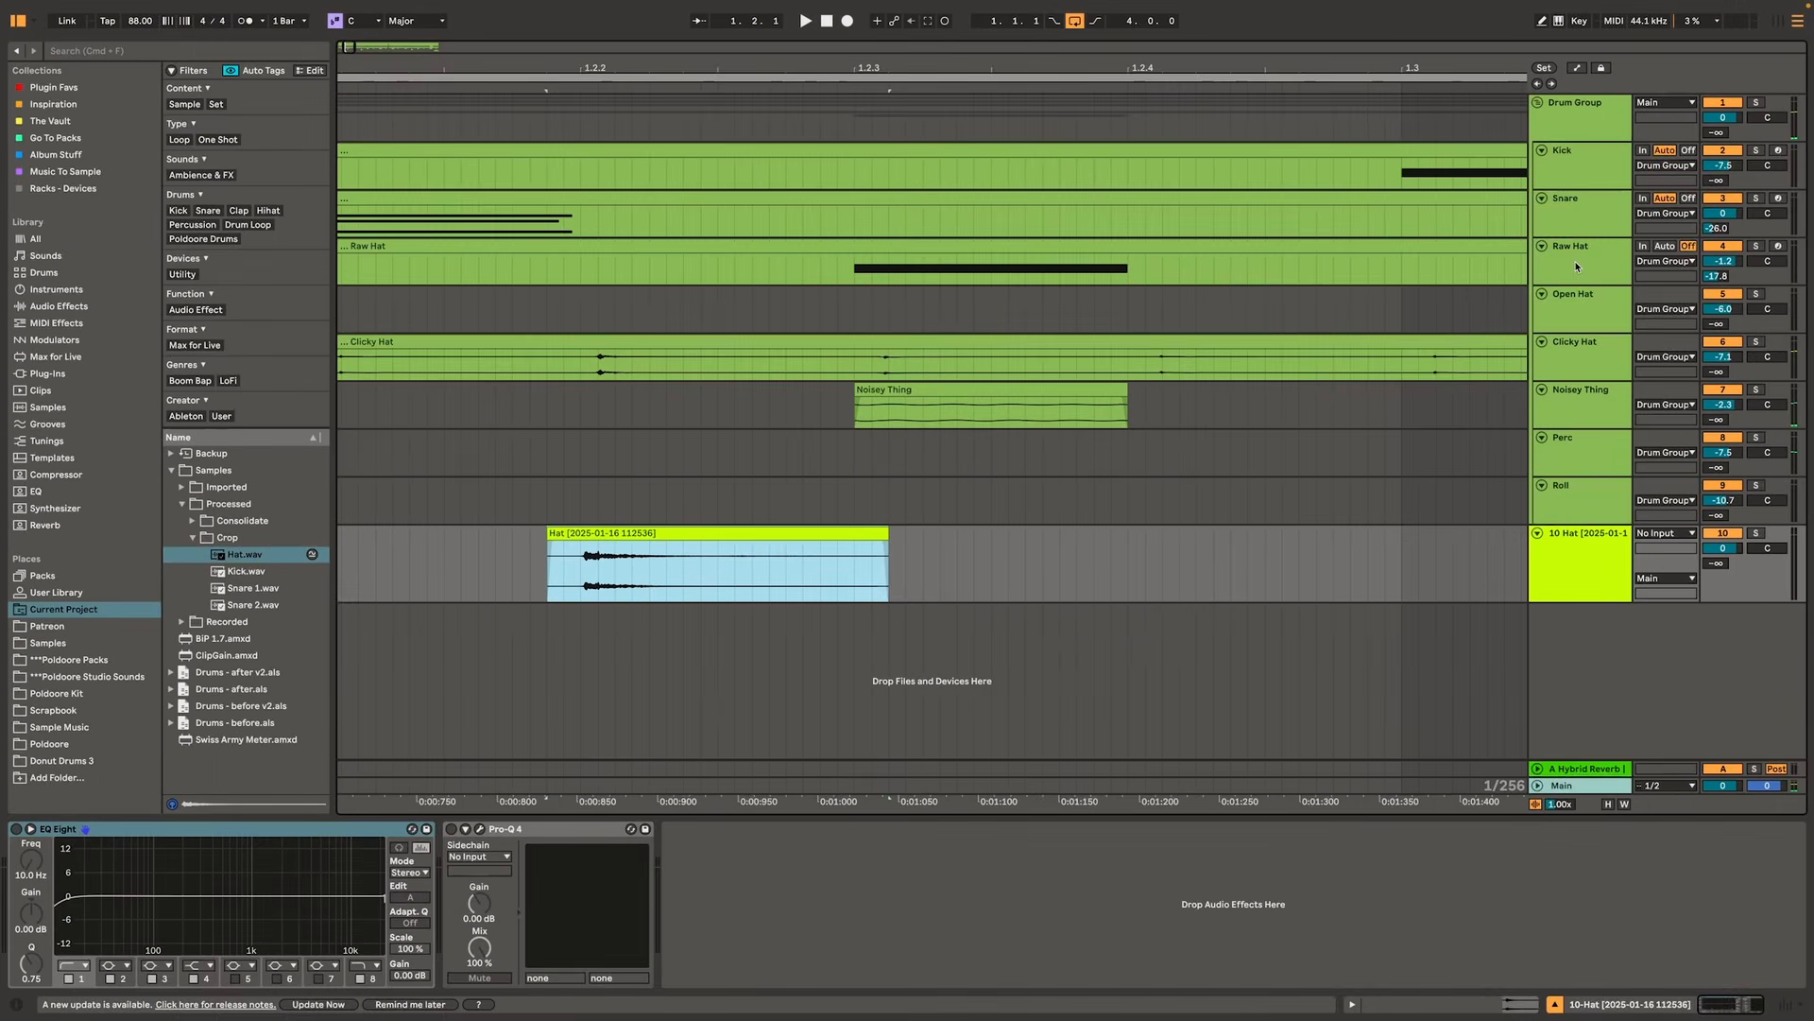
- Load the consolidated Hat sample into the Raw Hat track's Simpler and delete the temporary audio track
left_click(1646, 252)
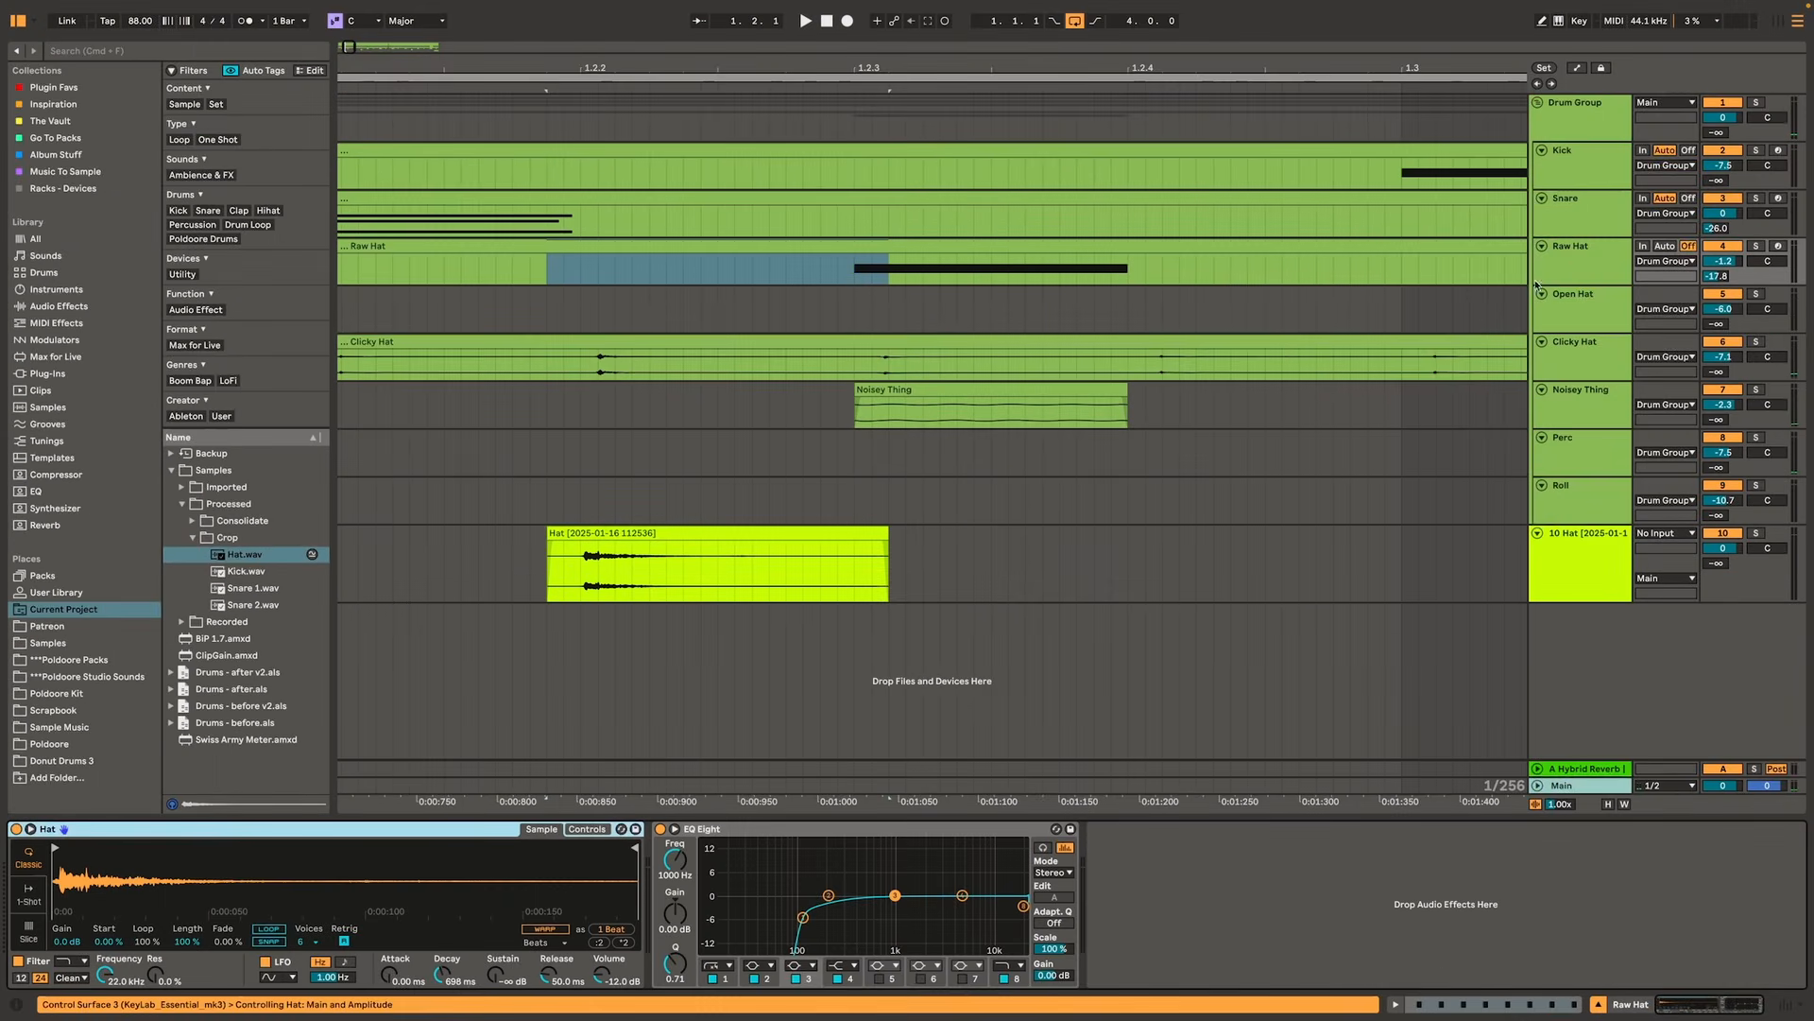
left_click(680, 532)
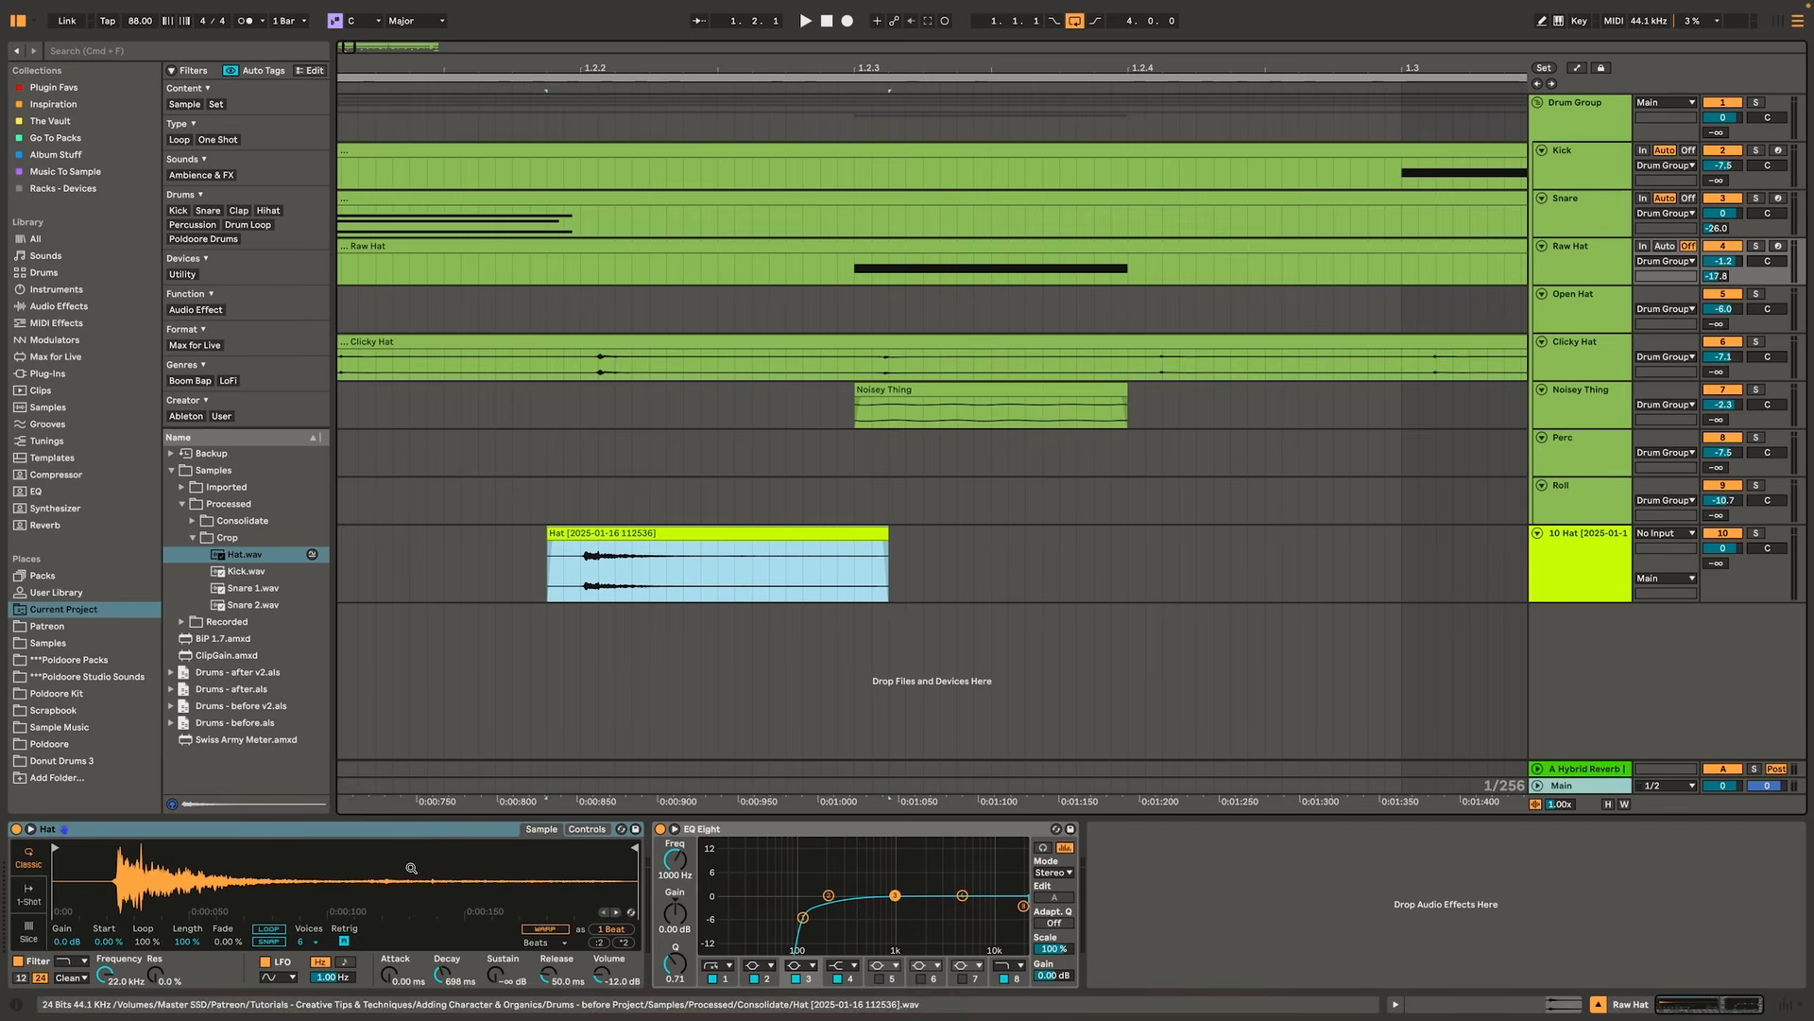
left_click(1570, 572)
key("Delete")
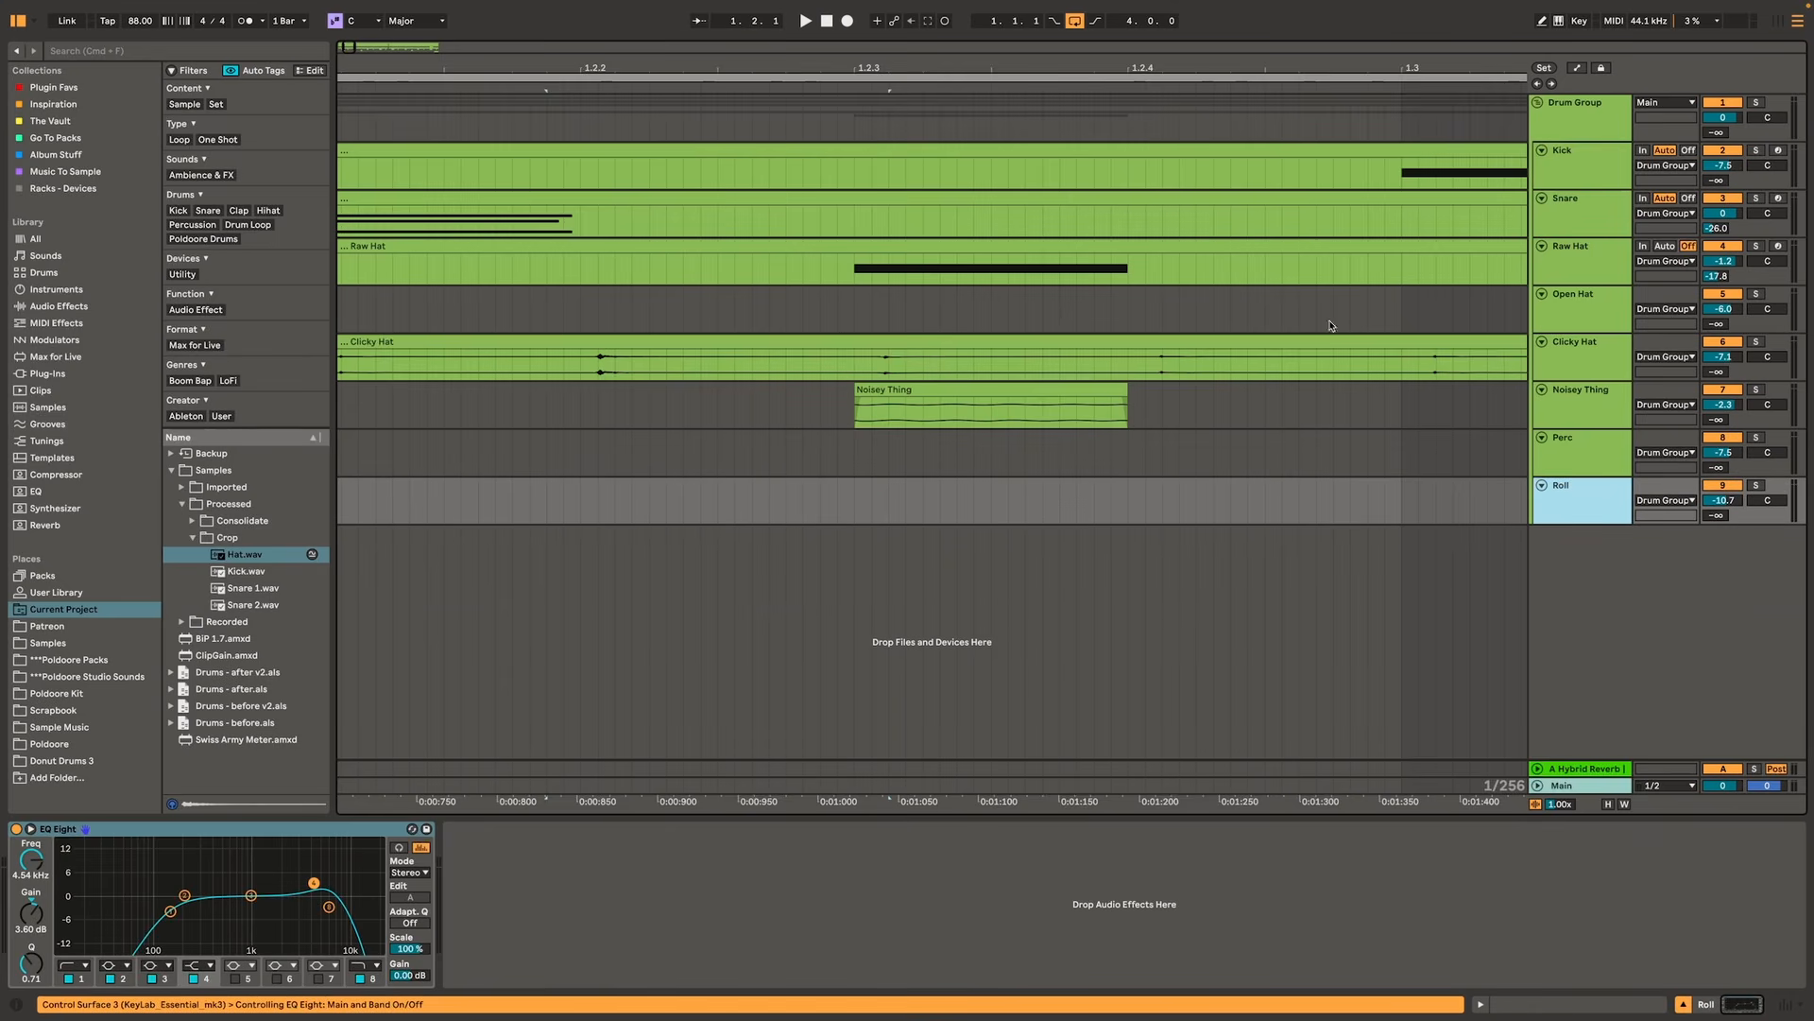
- Convert the Raw Hat Simpler to a Sampler and set its Vol<Vel amount to 0%
scroll(1330, 326, "down", 10)
left_click(1574, 262)
right_click(482, 824)
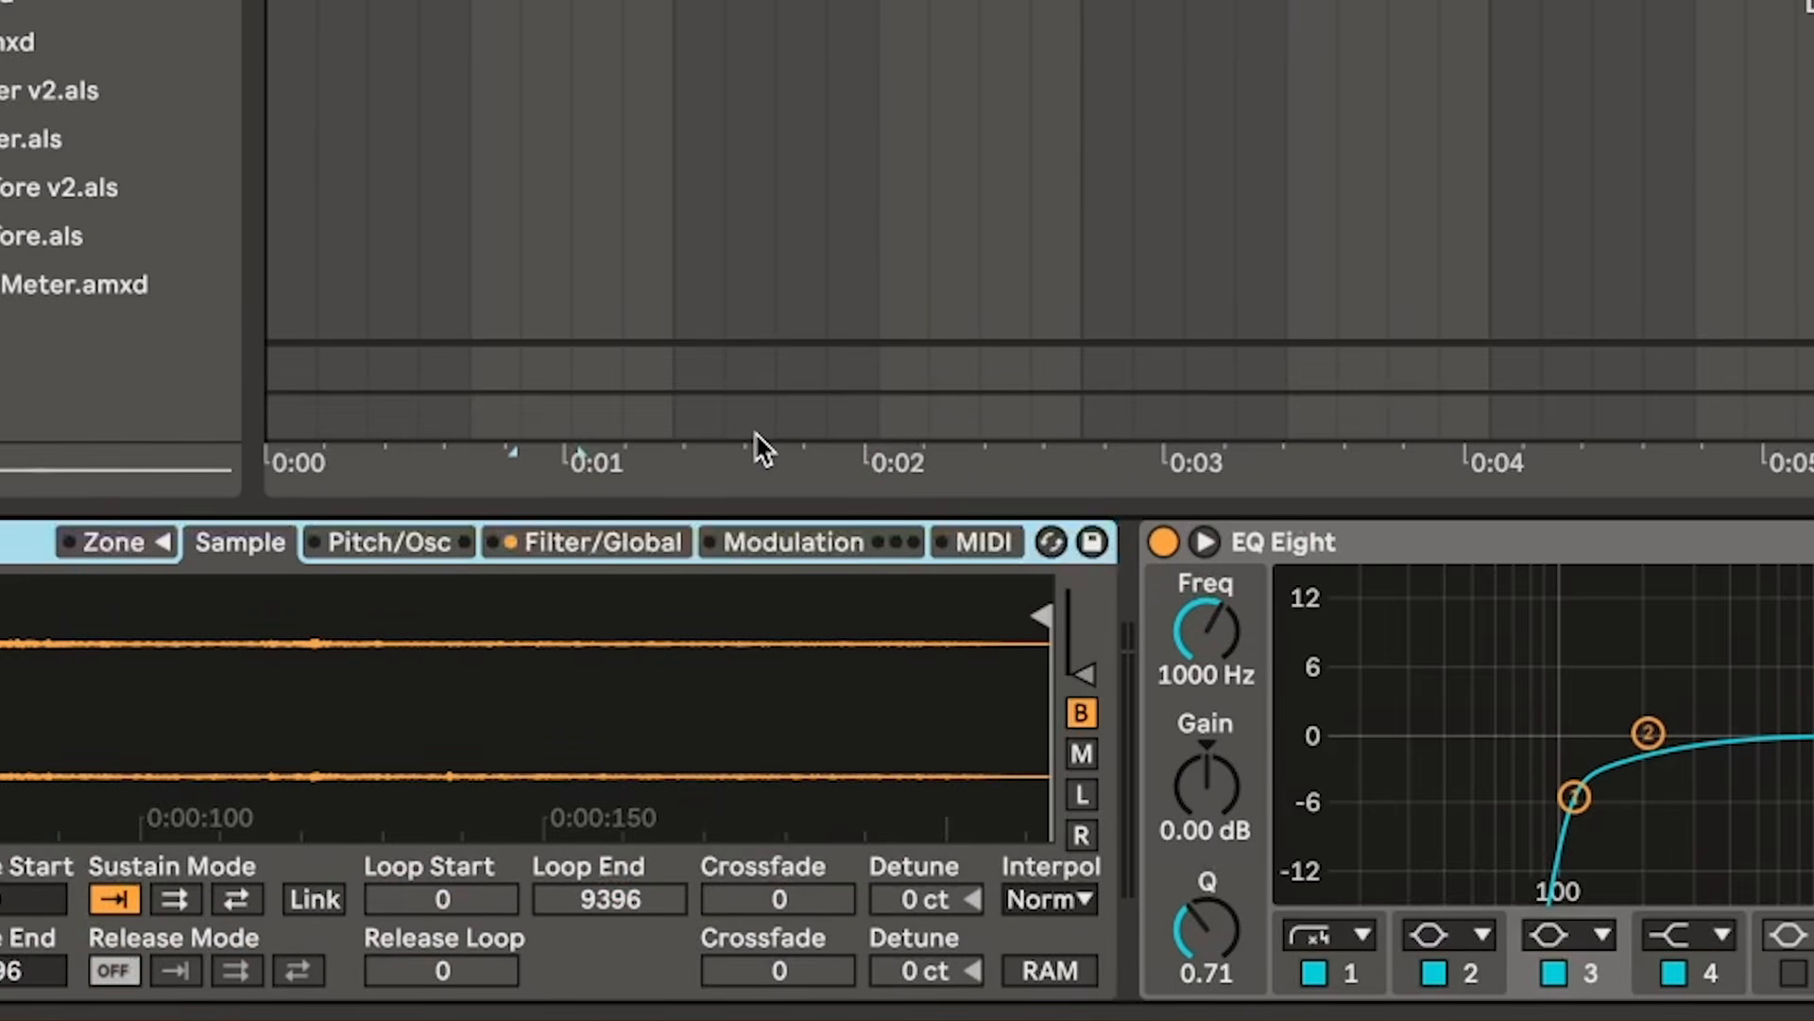
left_click(659, 550)
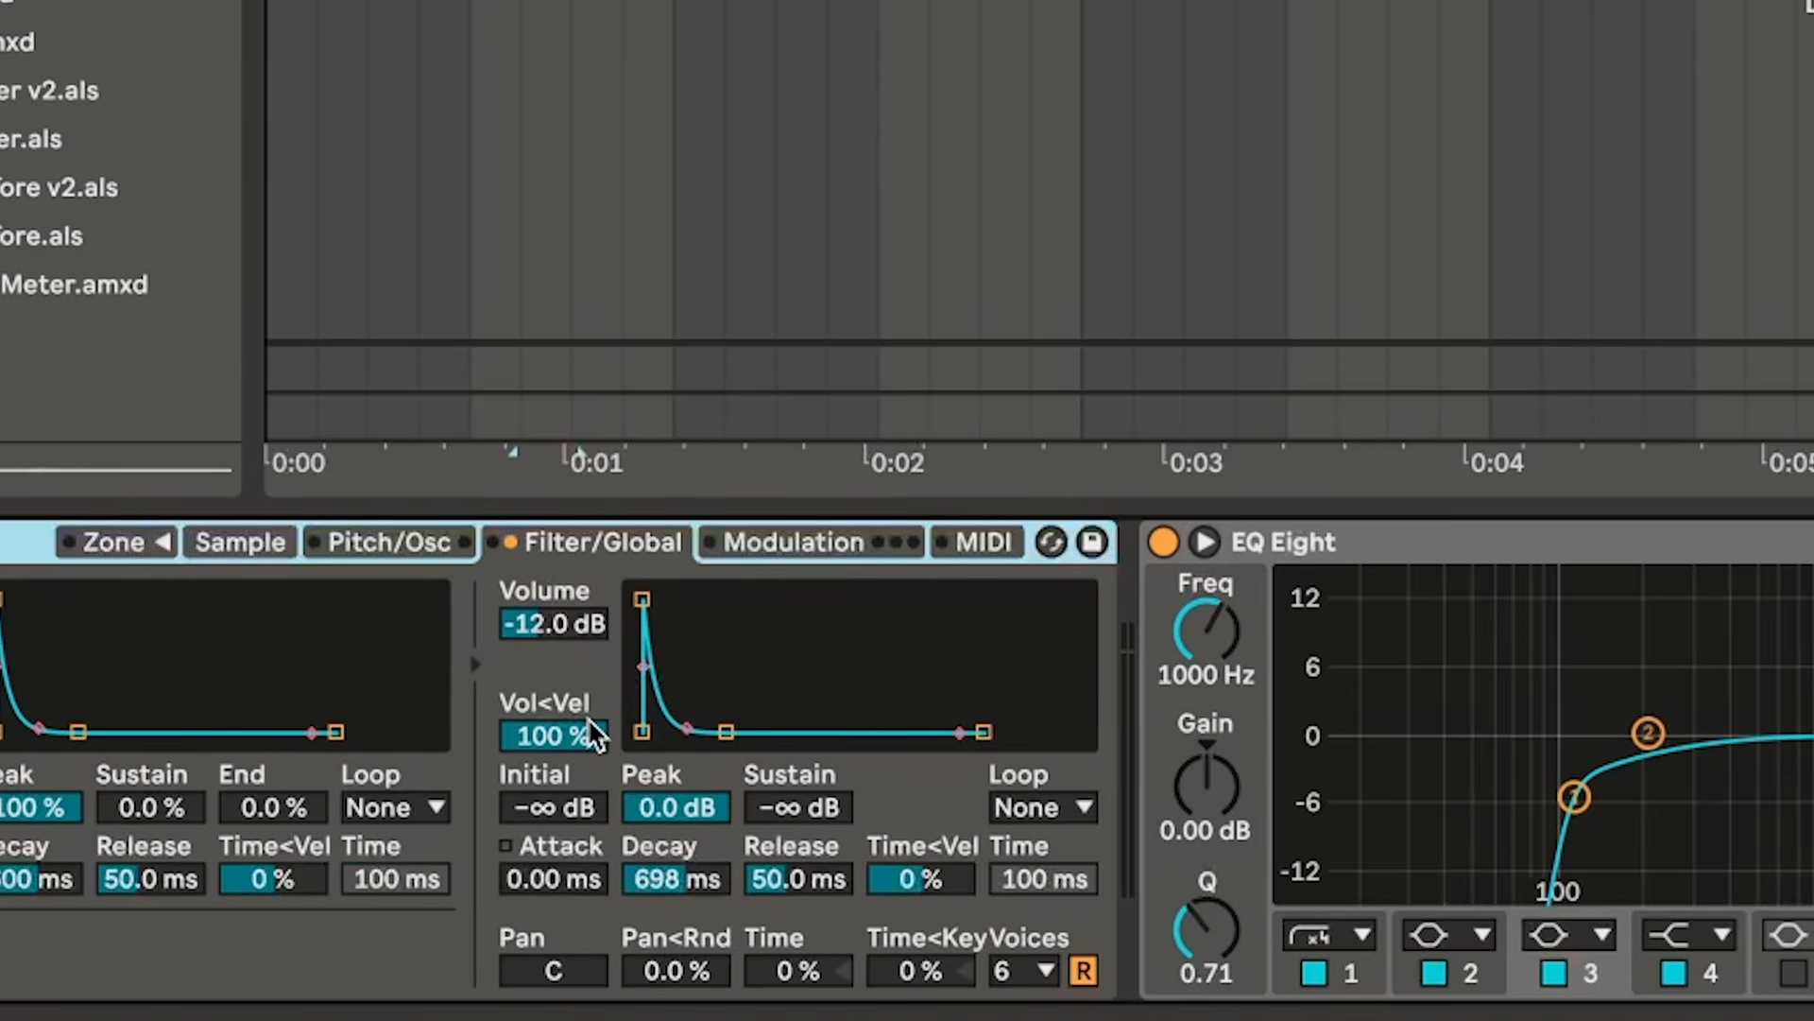
left_click_drag(586, 733, 586, 768)
- Map Velocity to Sample Offset in the Hat Sampler's MIDI modulation with an amount of 100
left_click(777, 543)
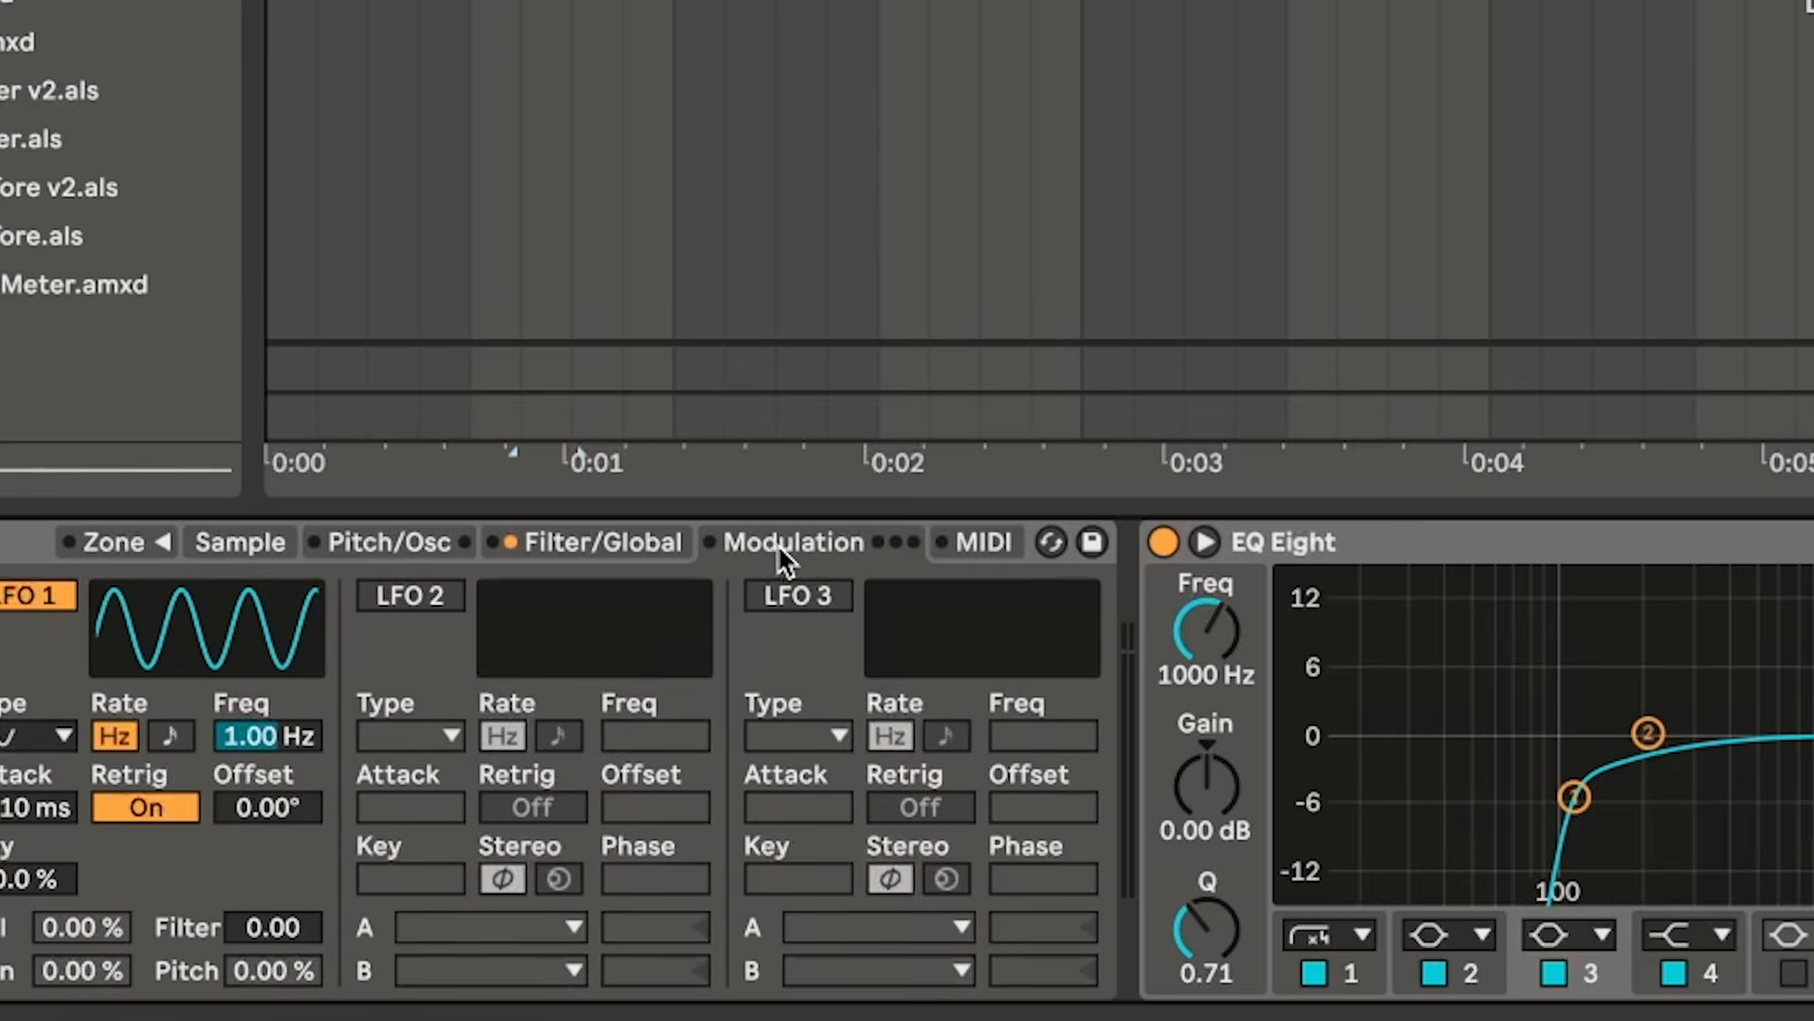
left_click(977, 541)
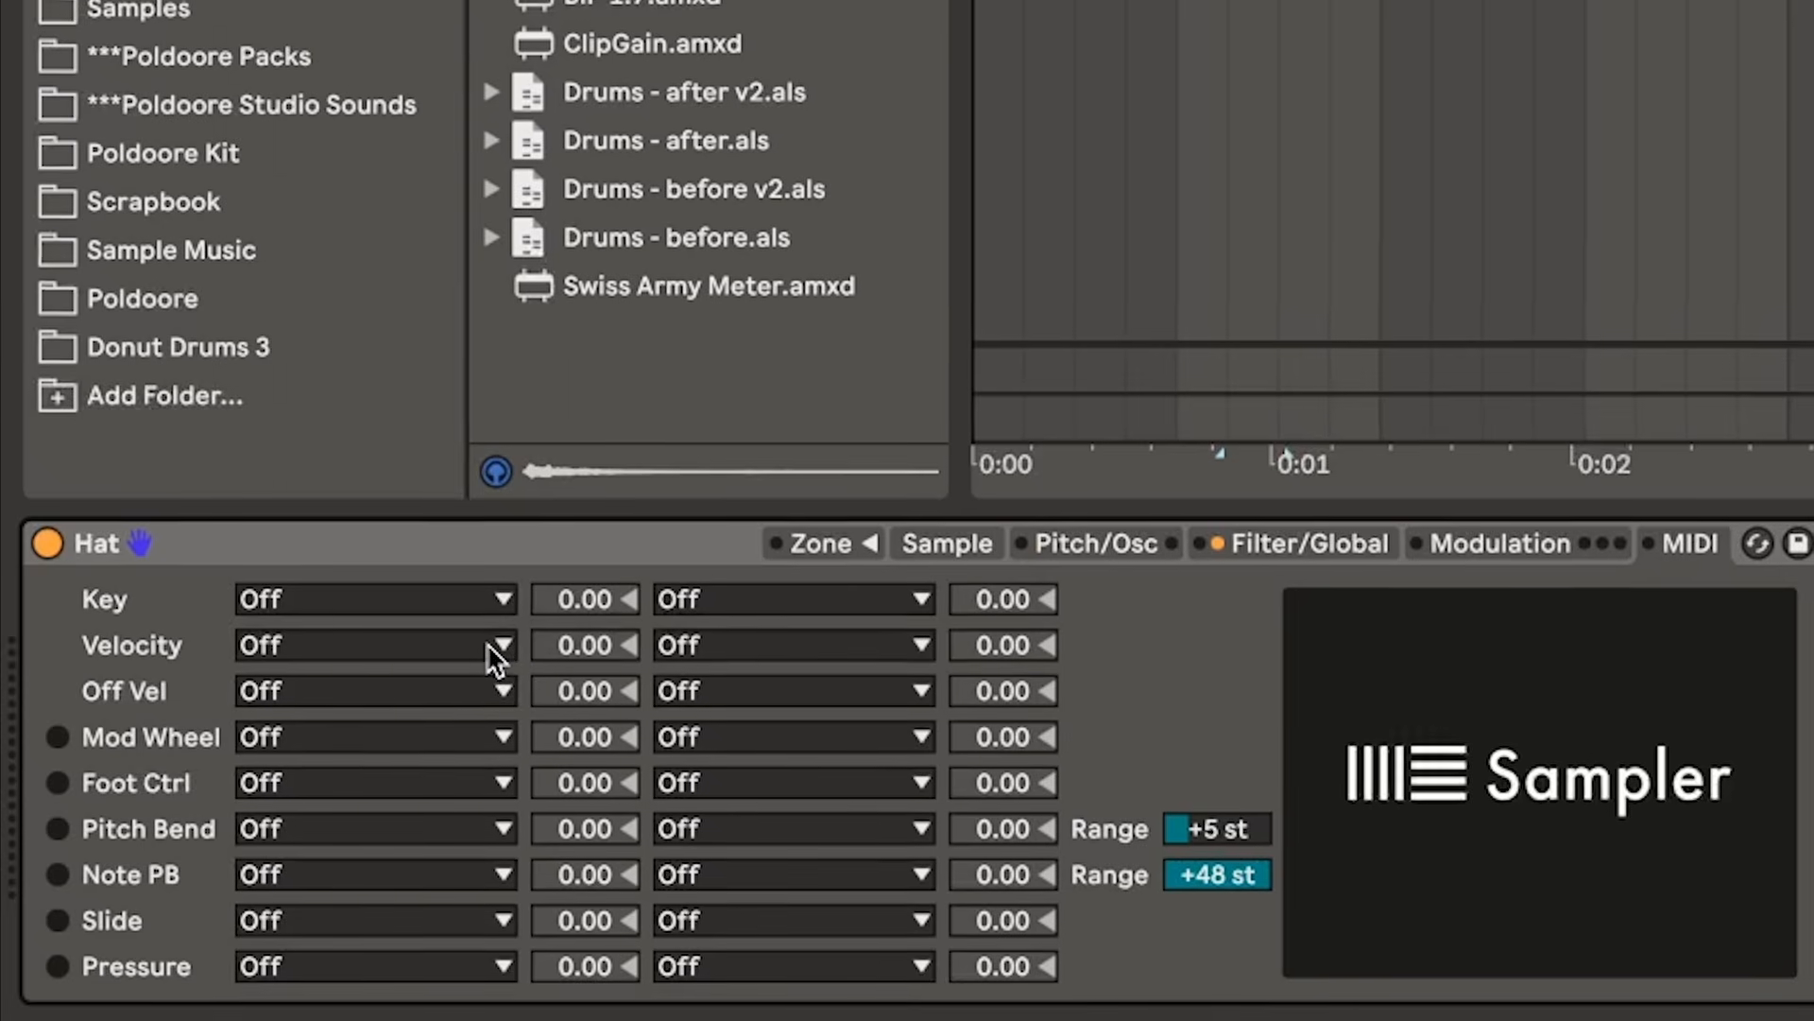
left_click(501, 644)
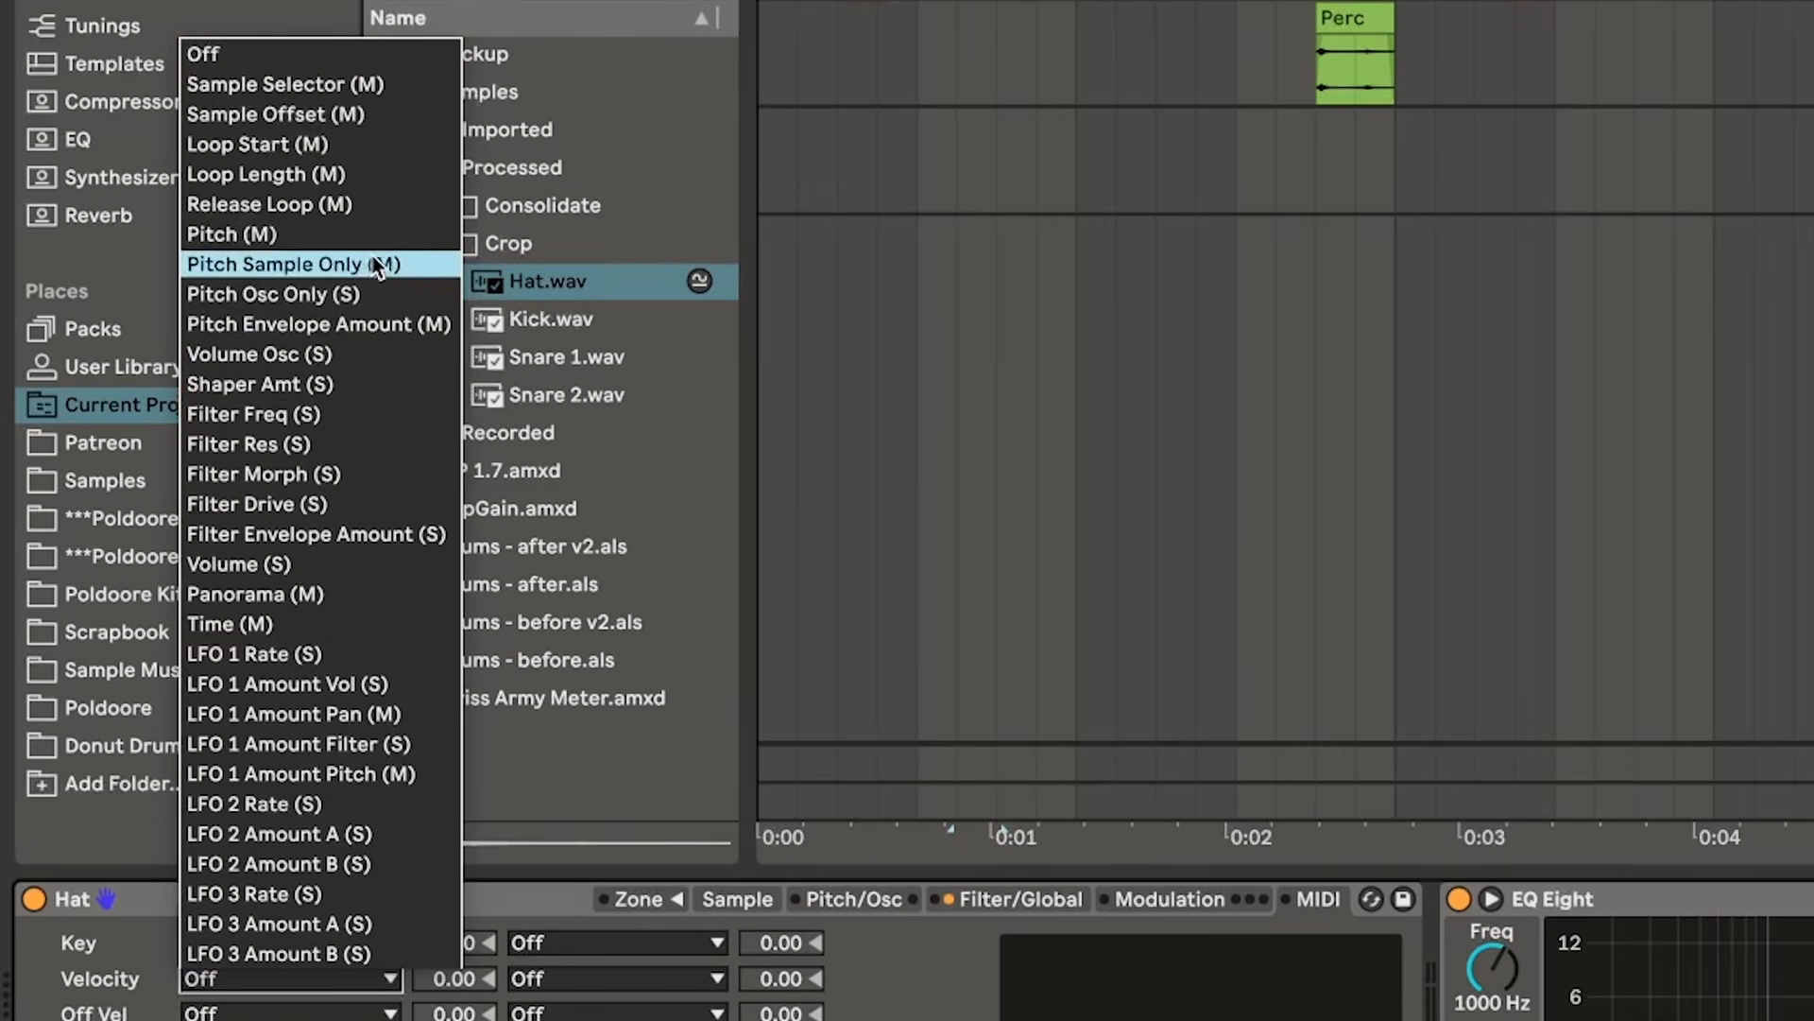
left_click(378, 114)
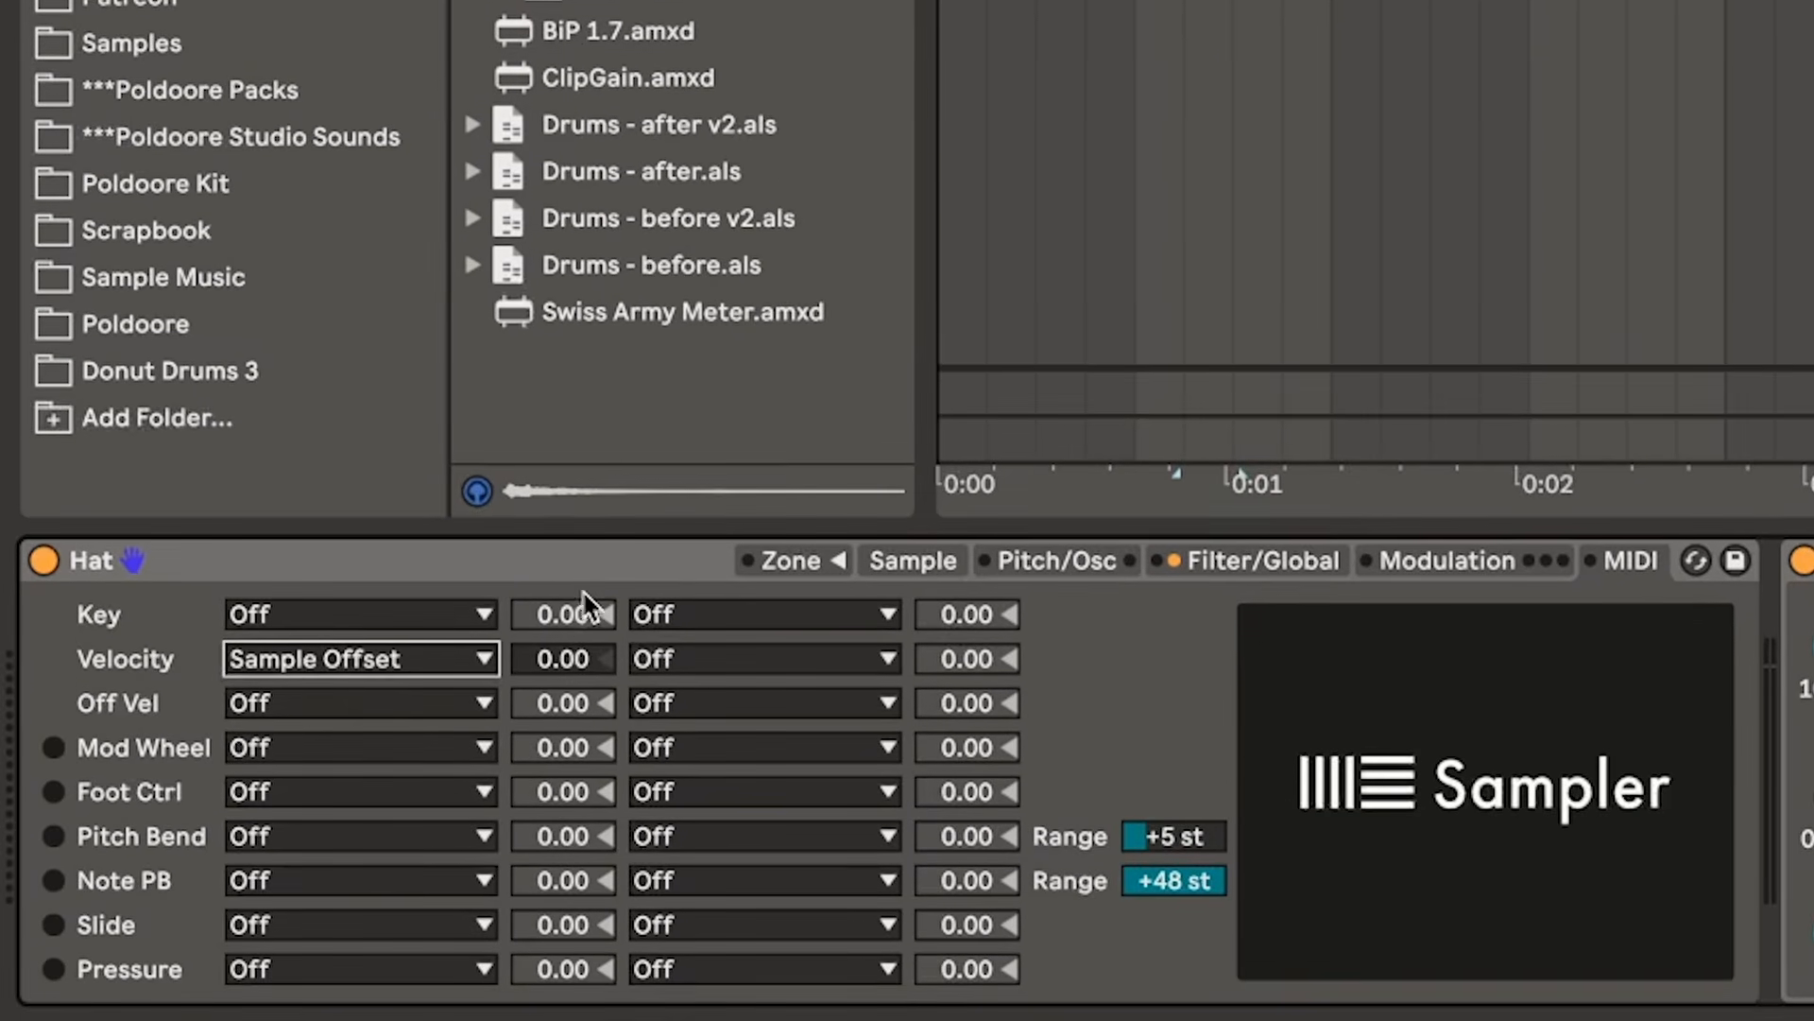
left_click(504, 848)
left_click_drag(564, 658, 565, 633)
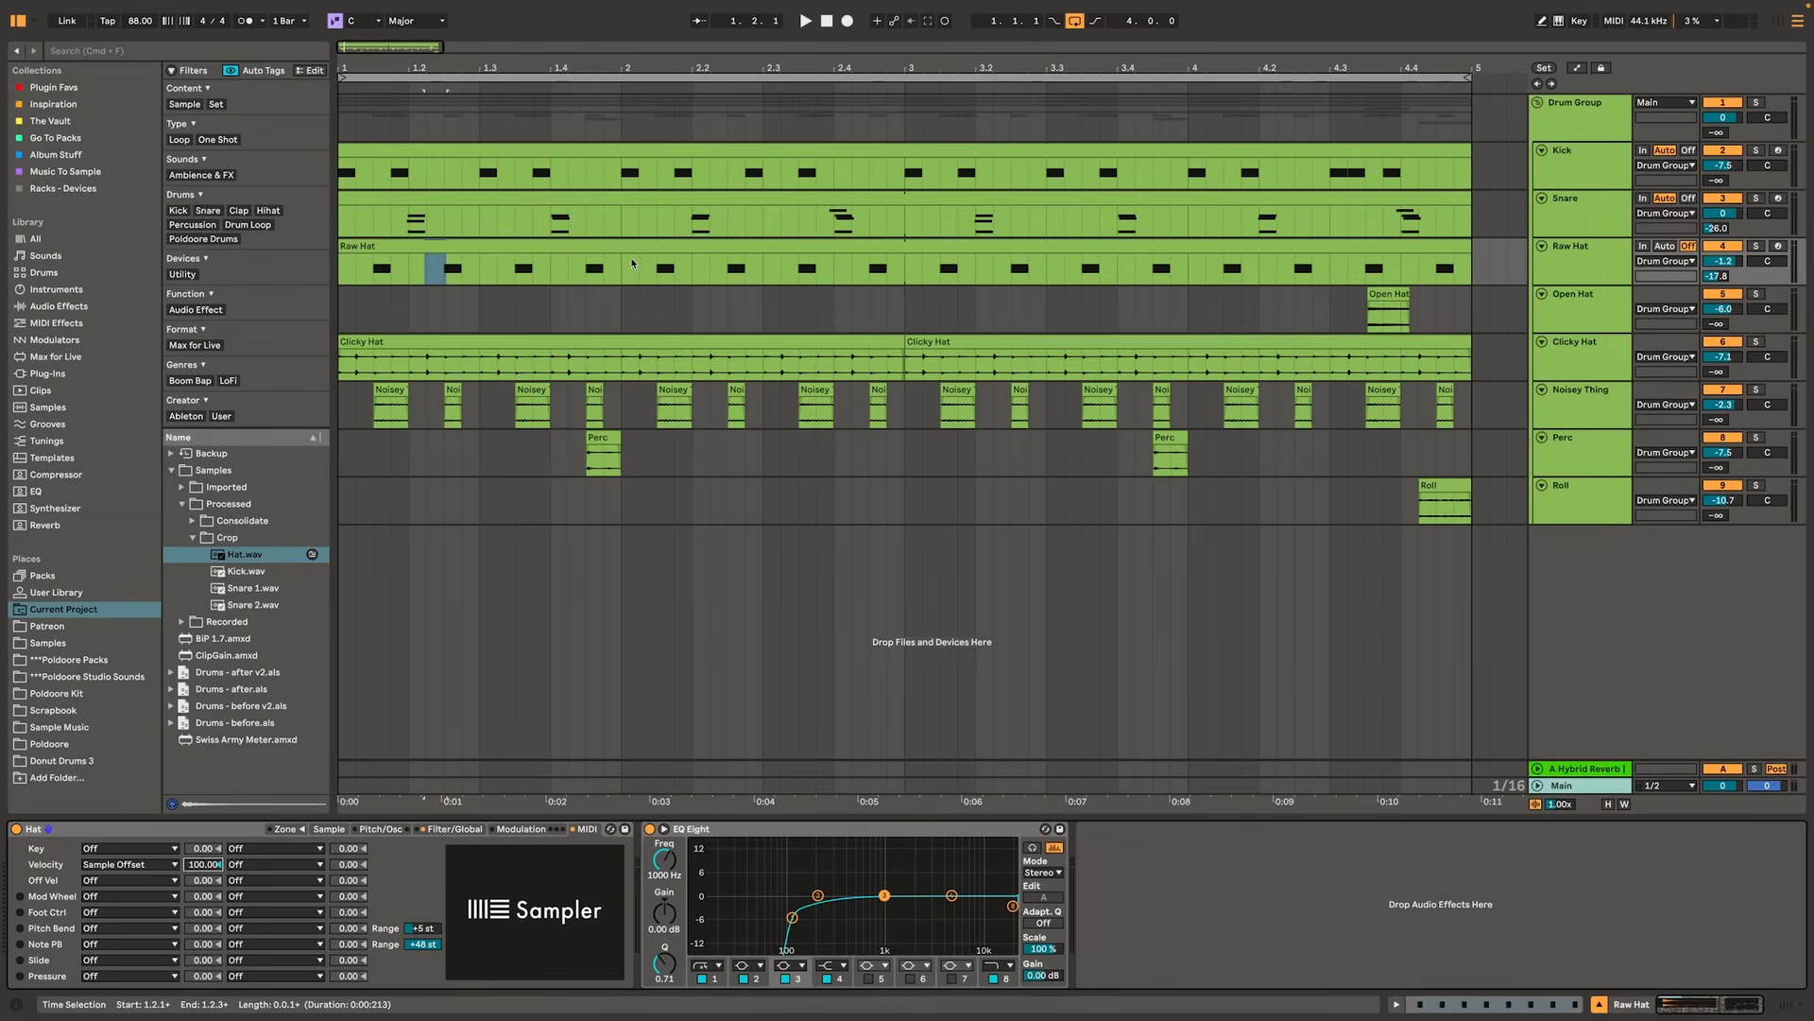
- Open the Raw Hat clip's notes and lower the velocity of the first C3 note at 1.1.3 to 1
left_click(637, 247)
double_click(637, 247)
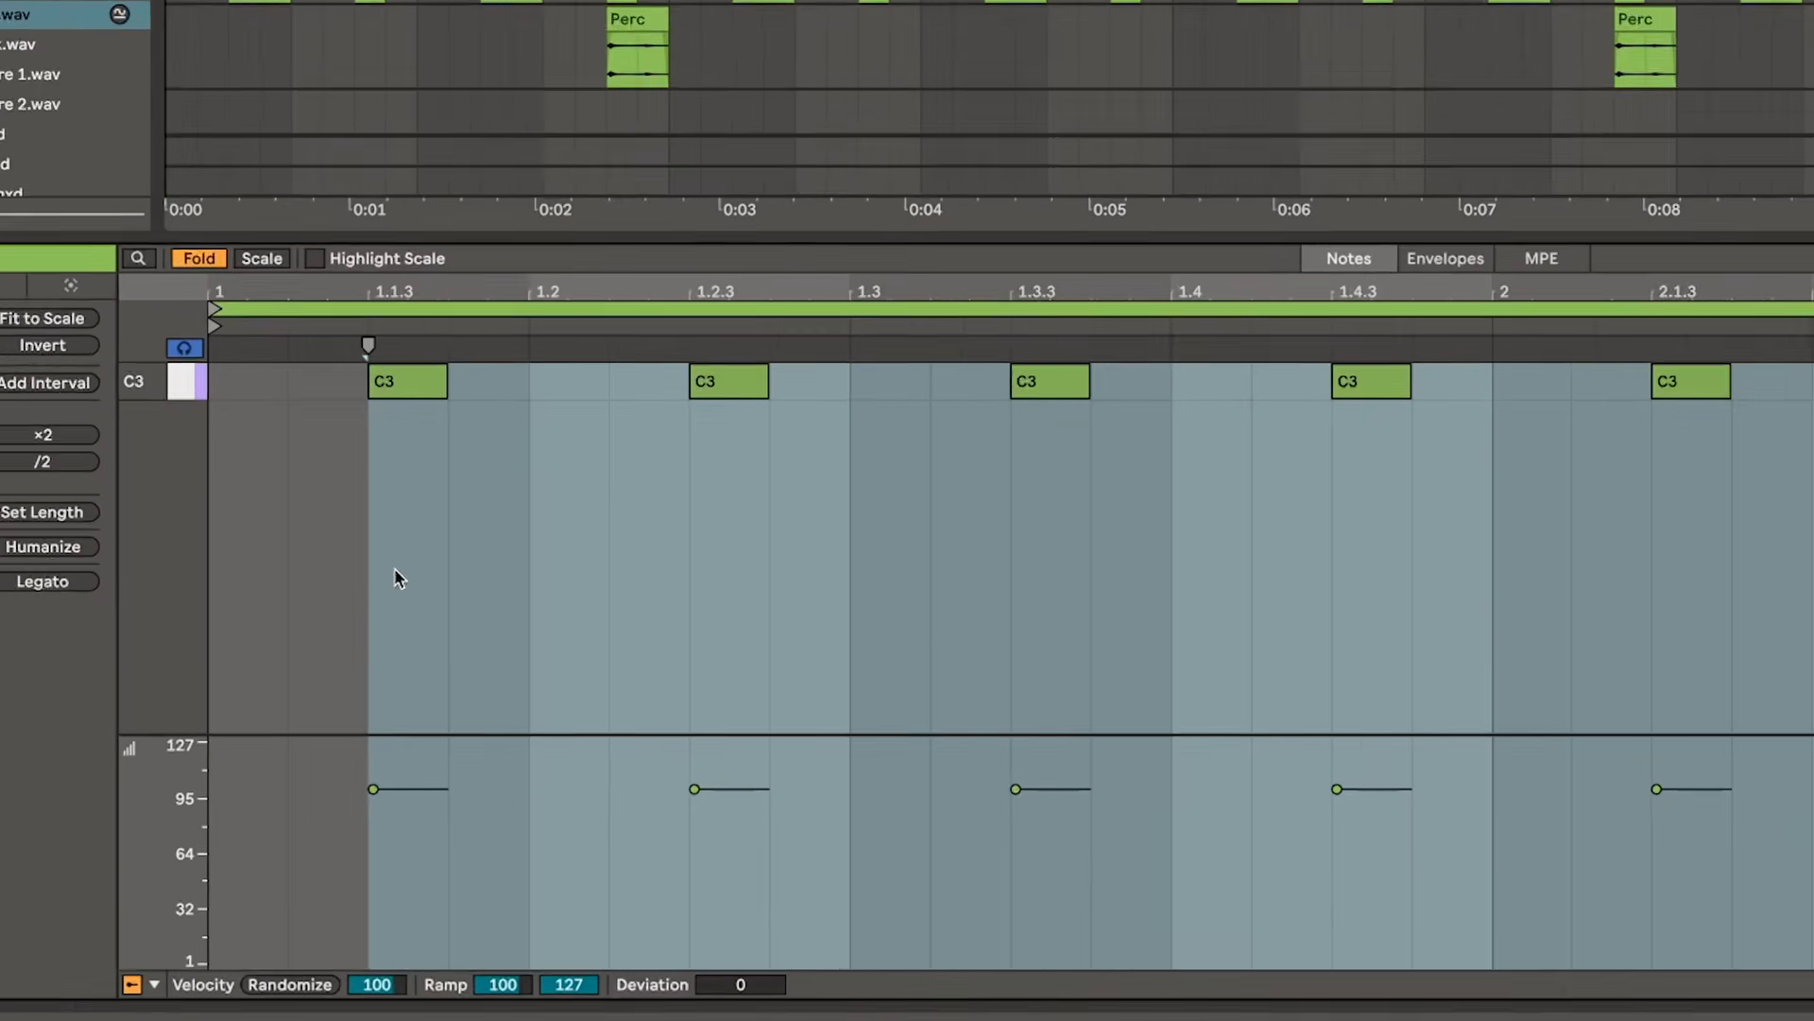
left_click(464, 848)
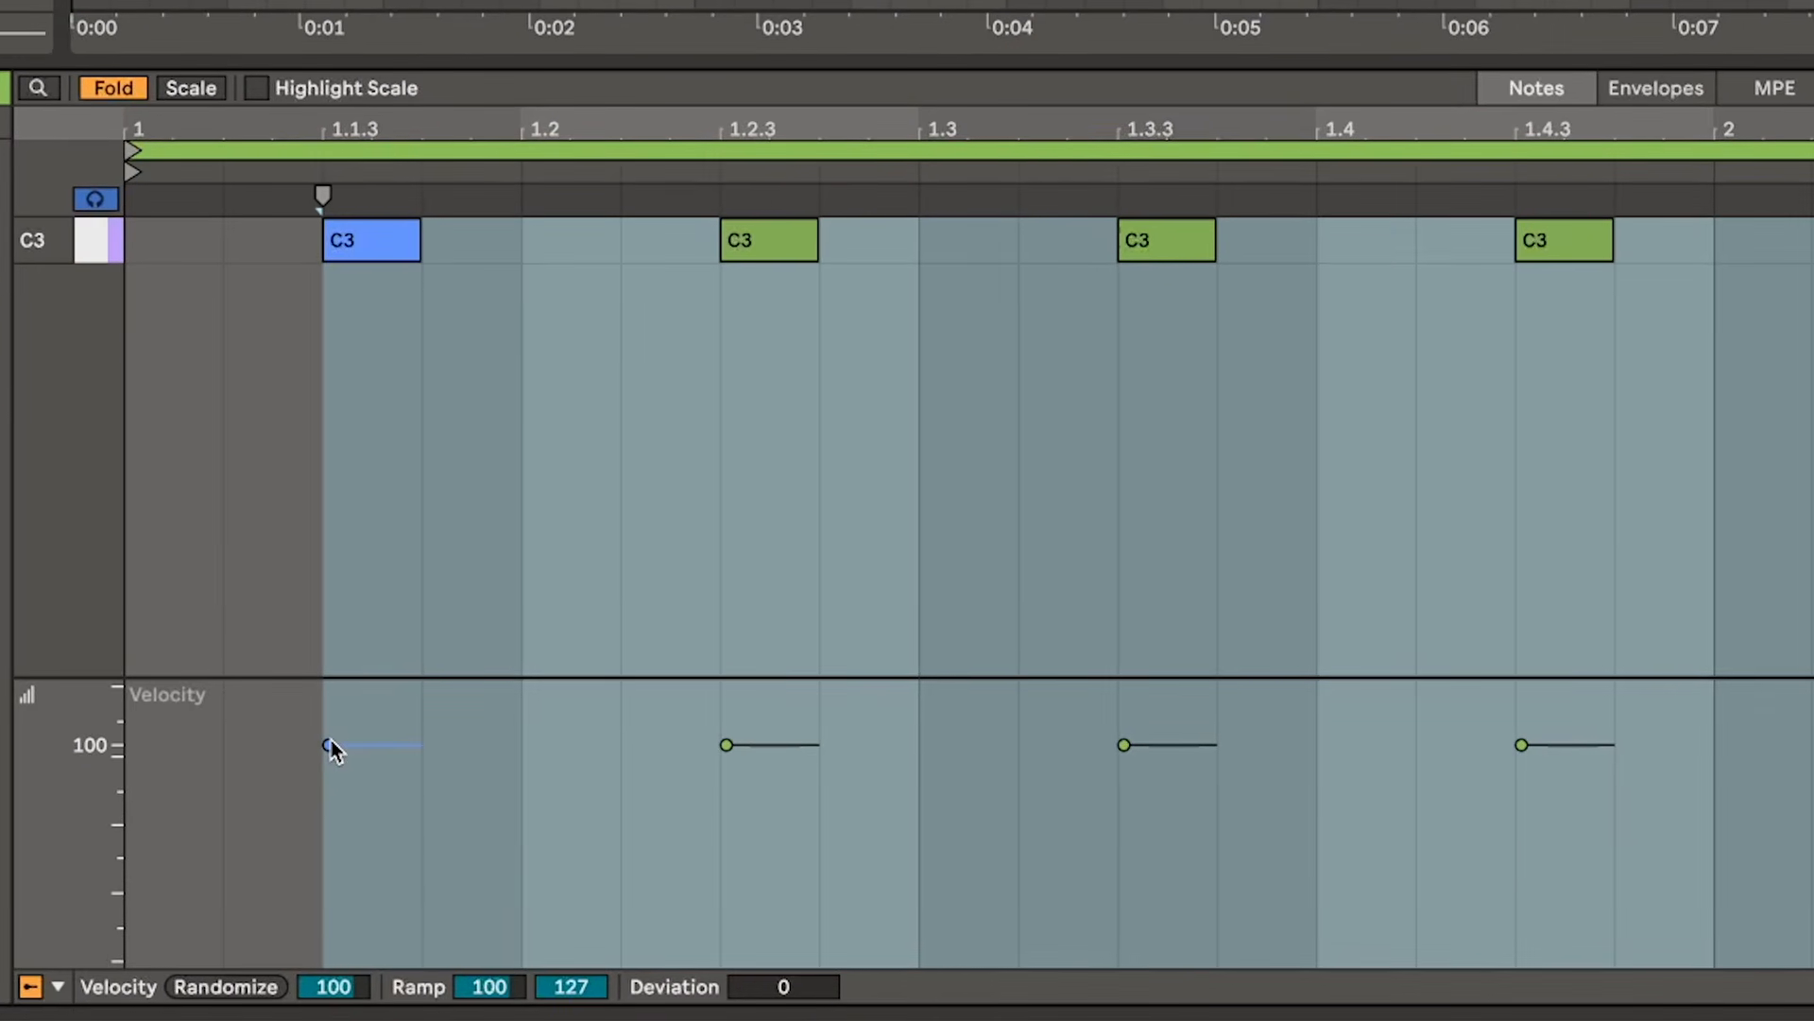
left_click_drag(331, 740, 329, 946)
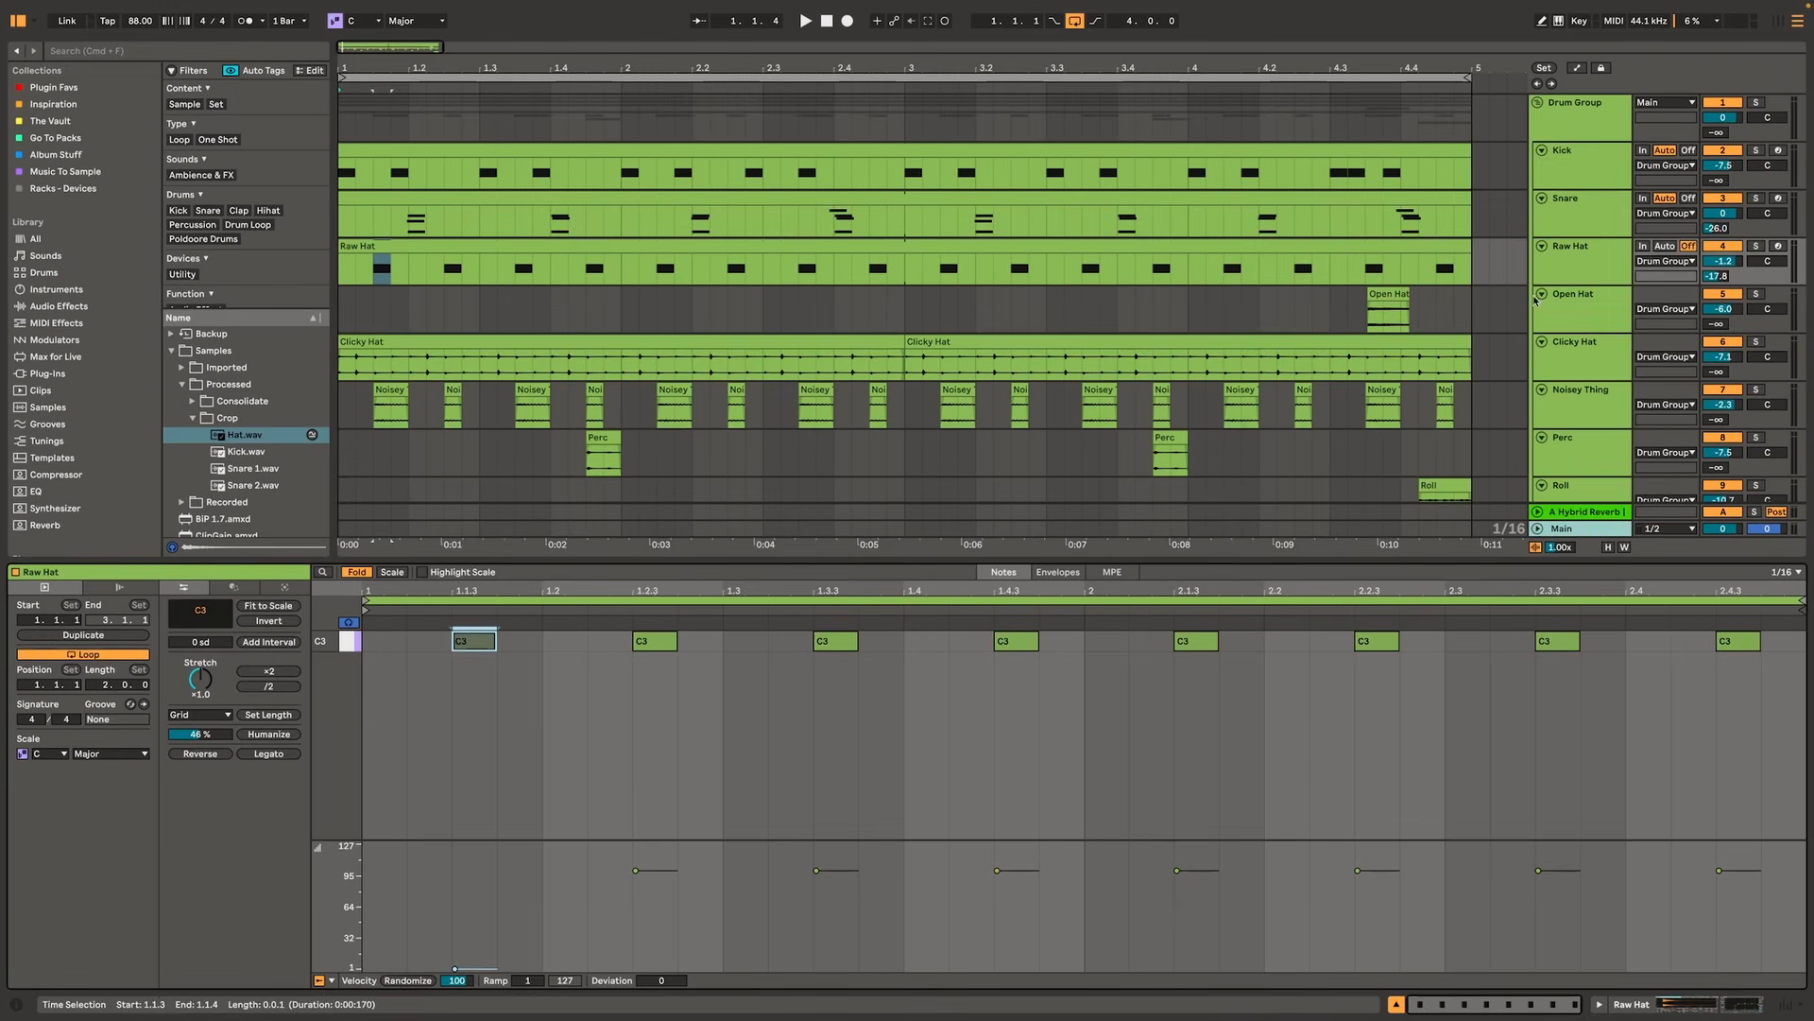
- Lower the velocity of all notes in the Raw Hat clip to 1 and set their velocity deviation to +26
left_click(716, 704)
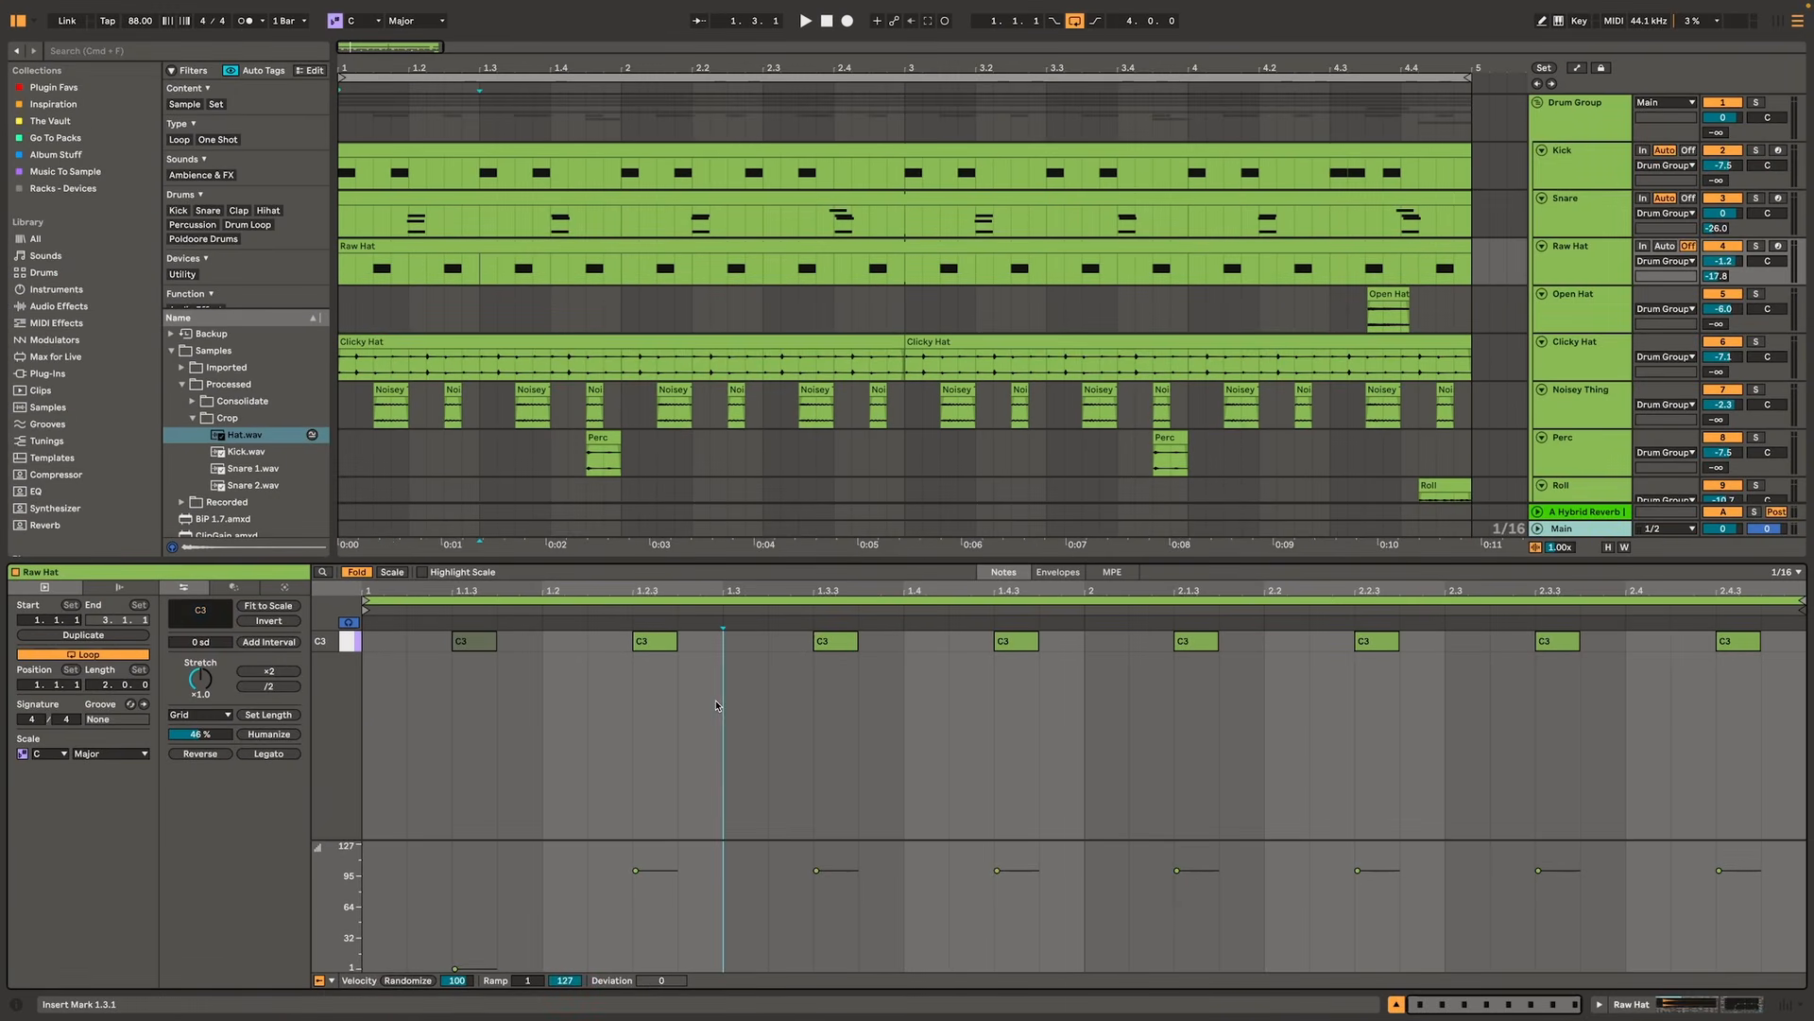
key("super+a")
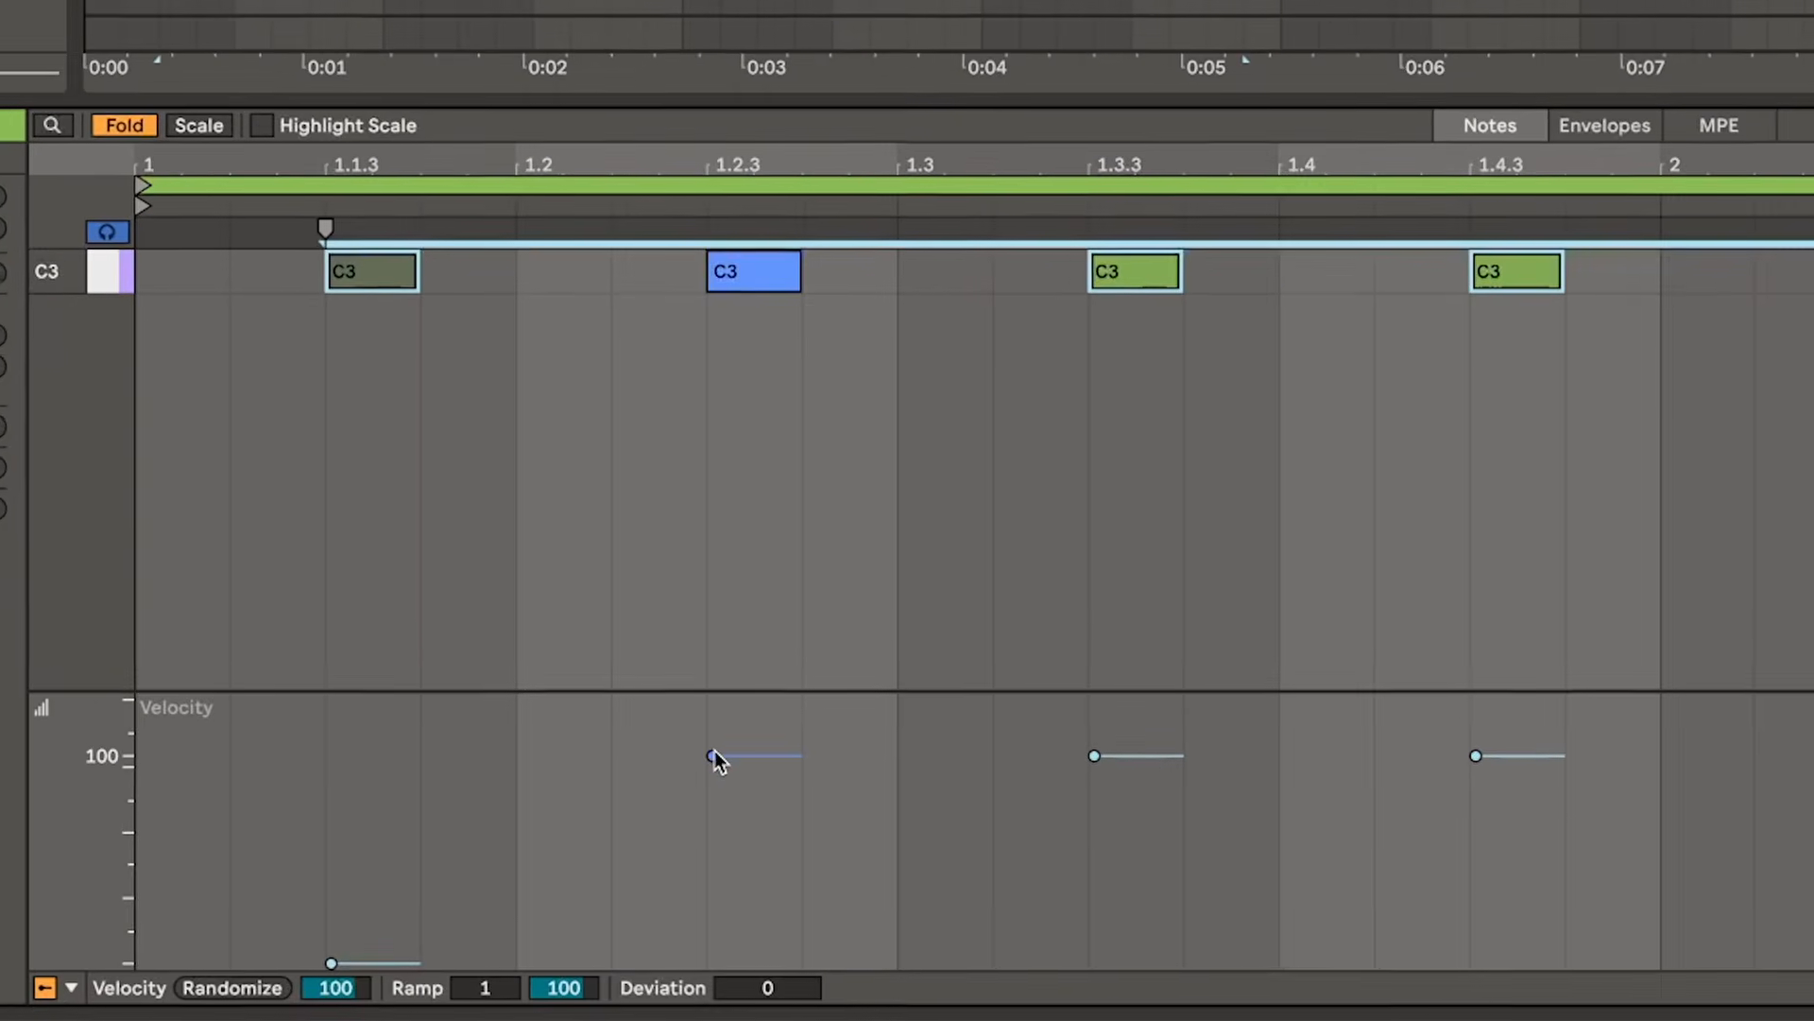
left_click_drag(635, 869, 635, 919)
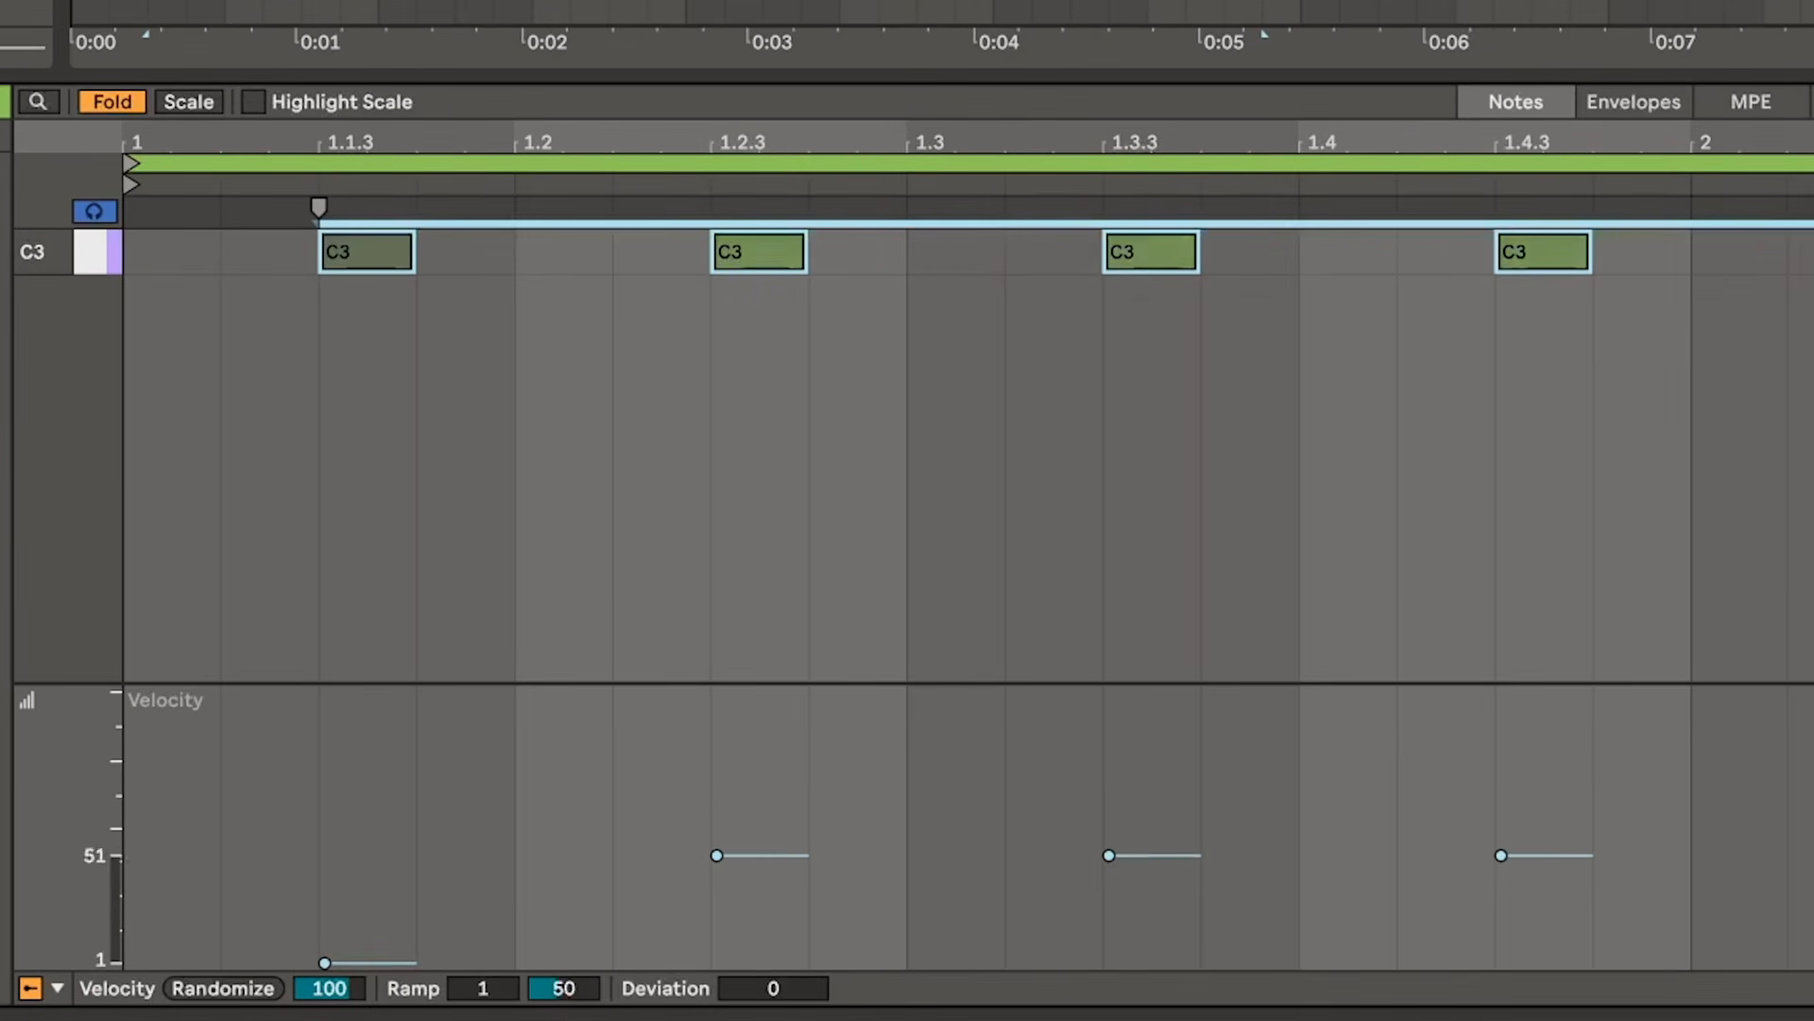
mouse_move(716, 855)
left_mouse_down()
mouse_move(717, 962)
mouse_move(744, 967)
left_mouse_up()
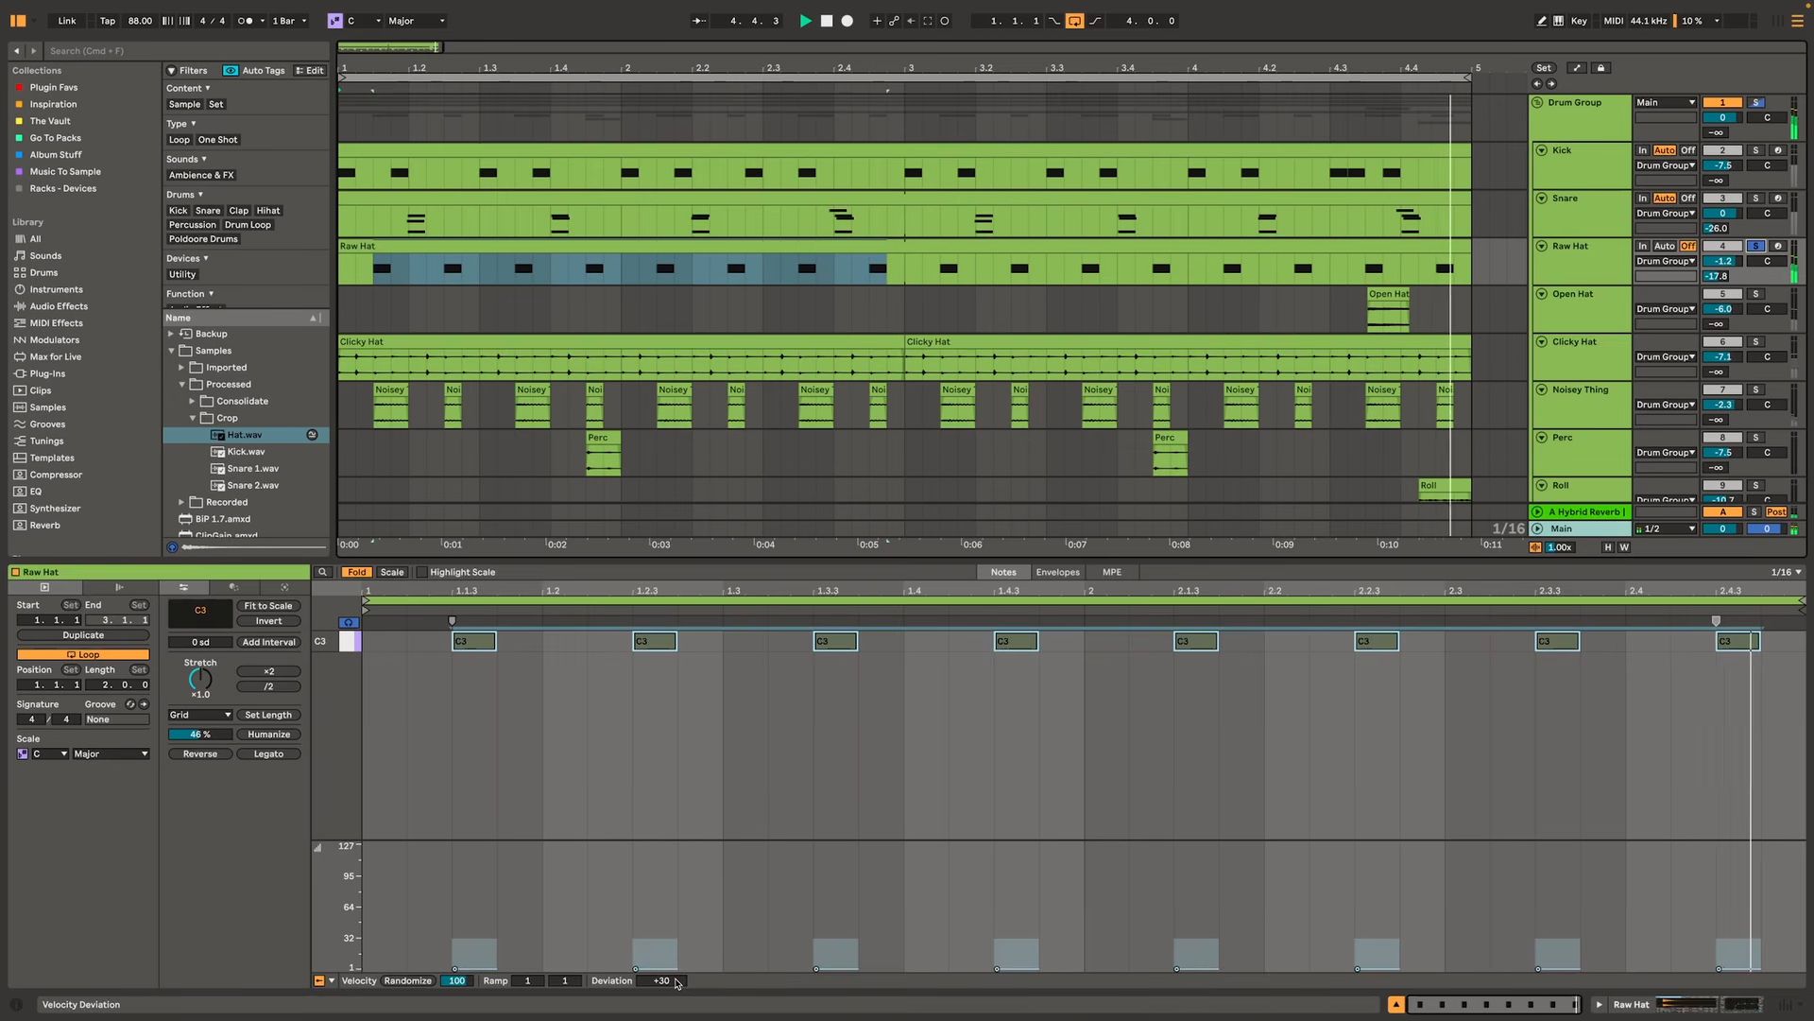
left_click_drag(676, 983, 676, 990)
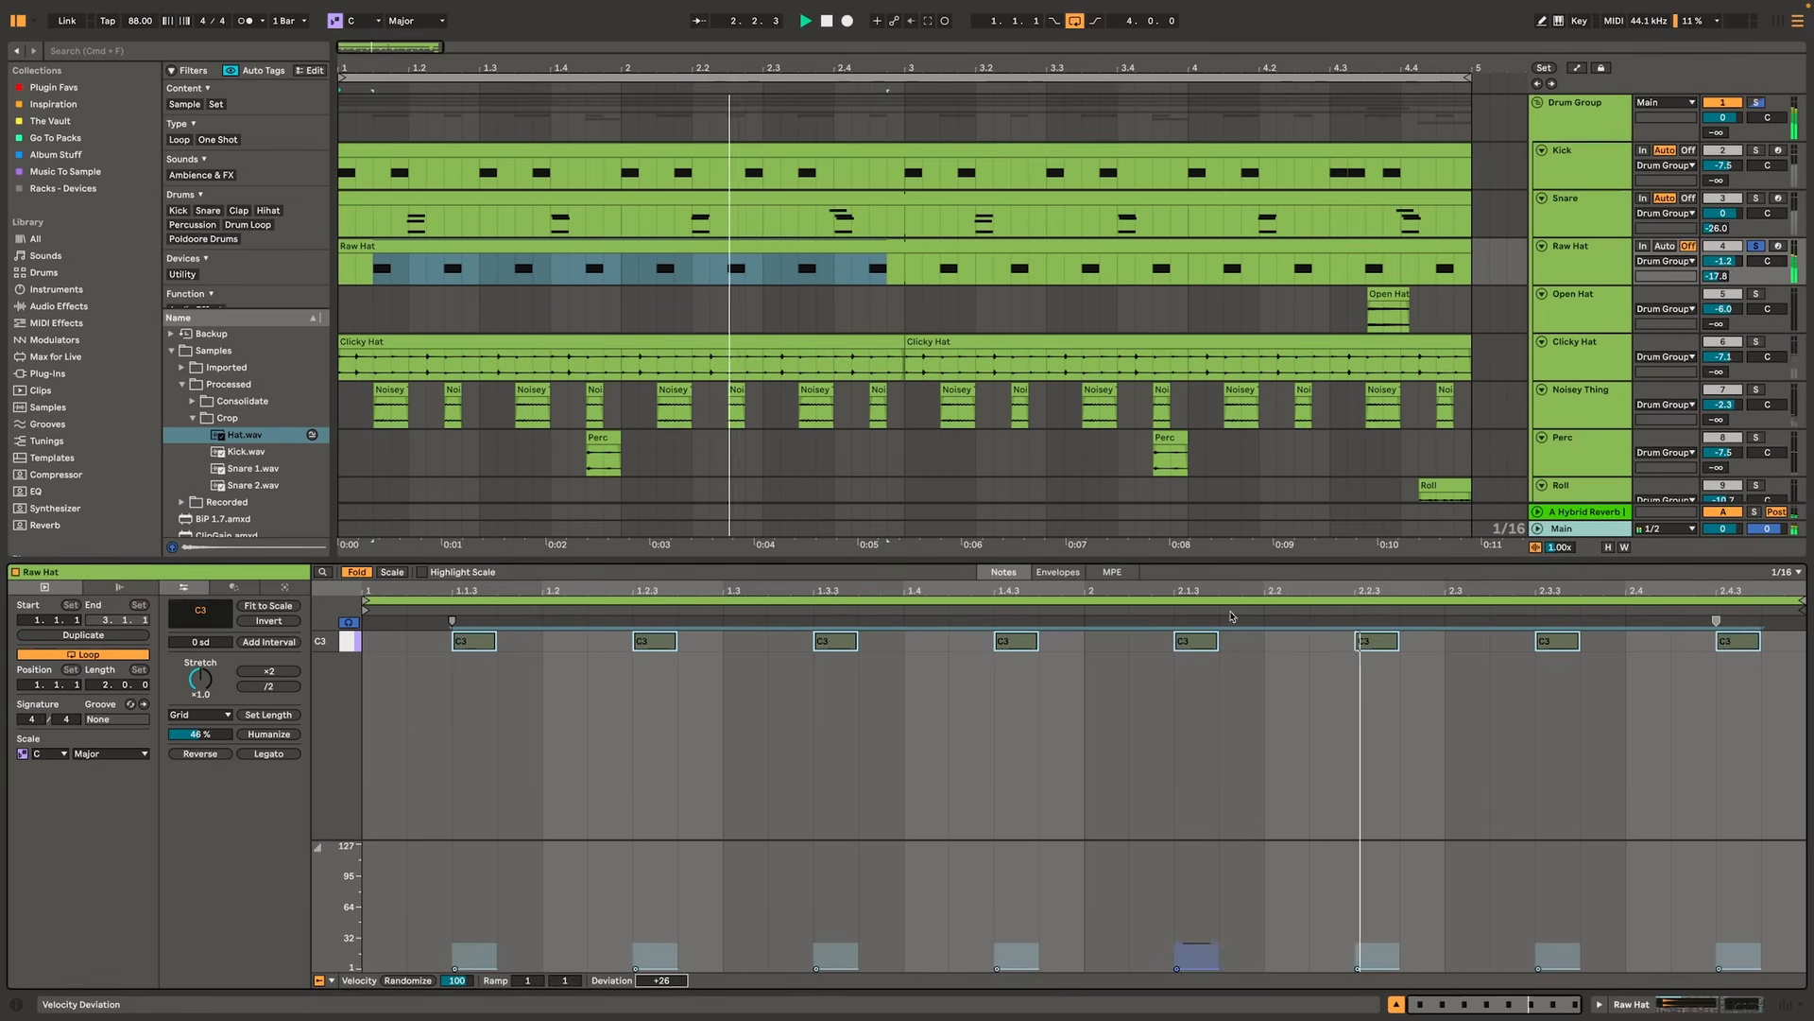
- Stop playback and set the Hat Sampler's LFO 1 to a random waveform, tempo-synced at 1/8 beats, with Retrig off
left_click(1579, 273)
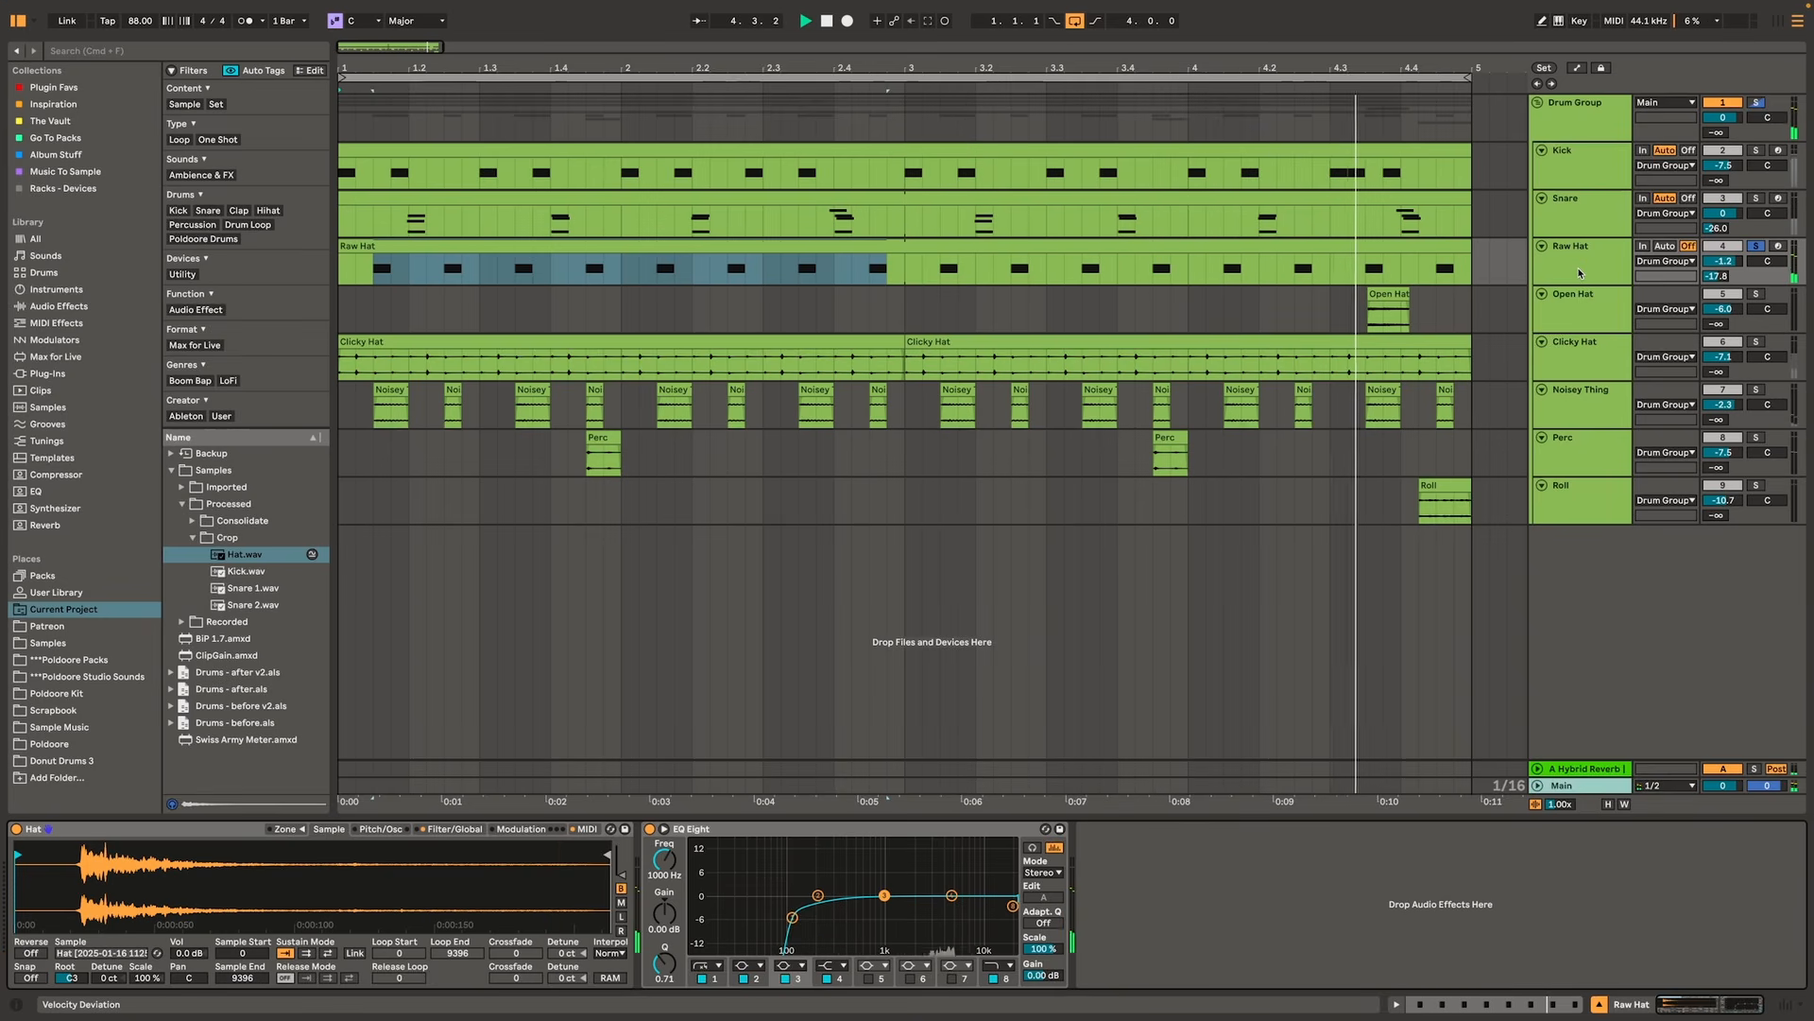
key("space")
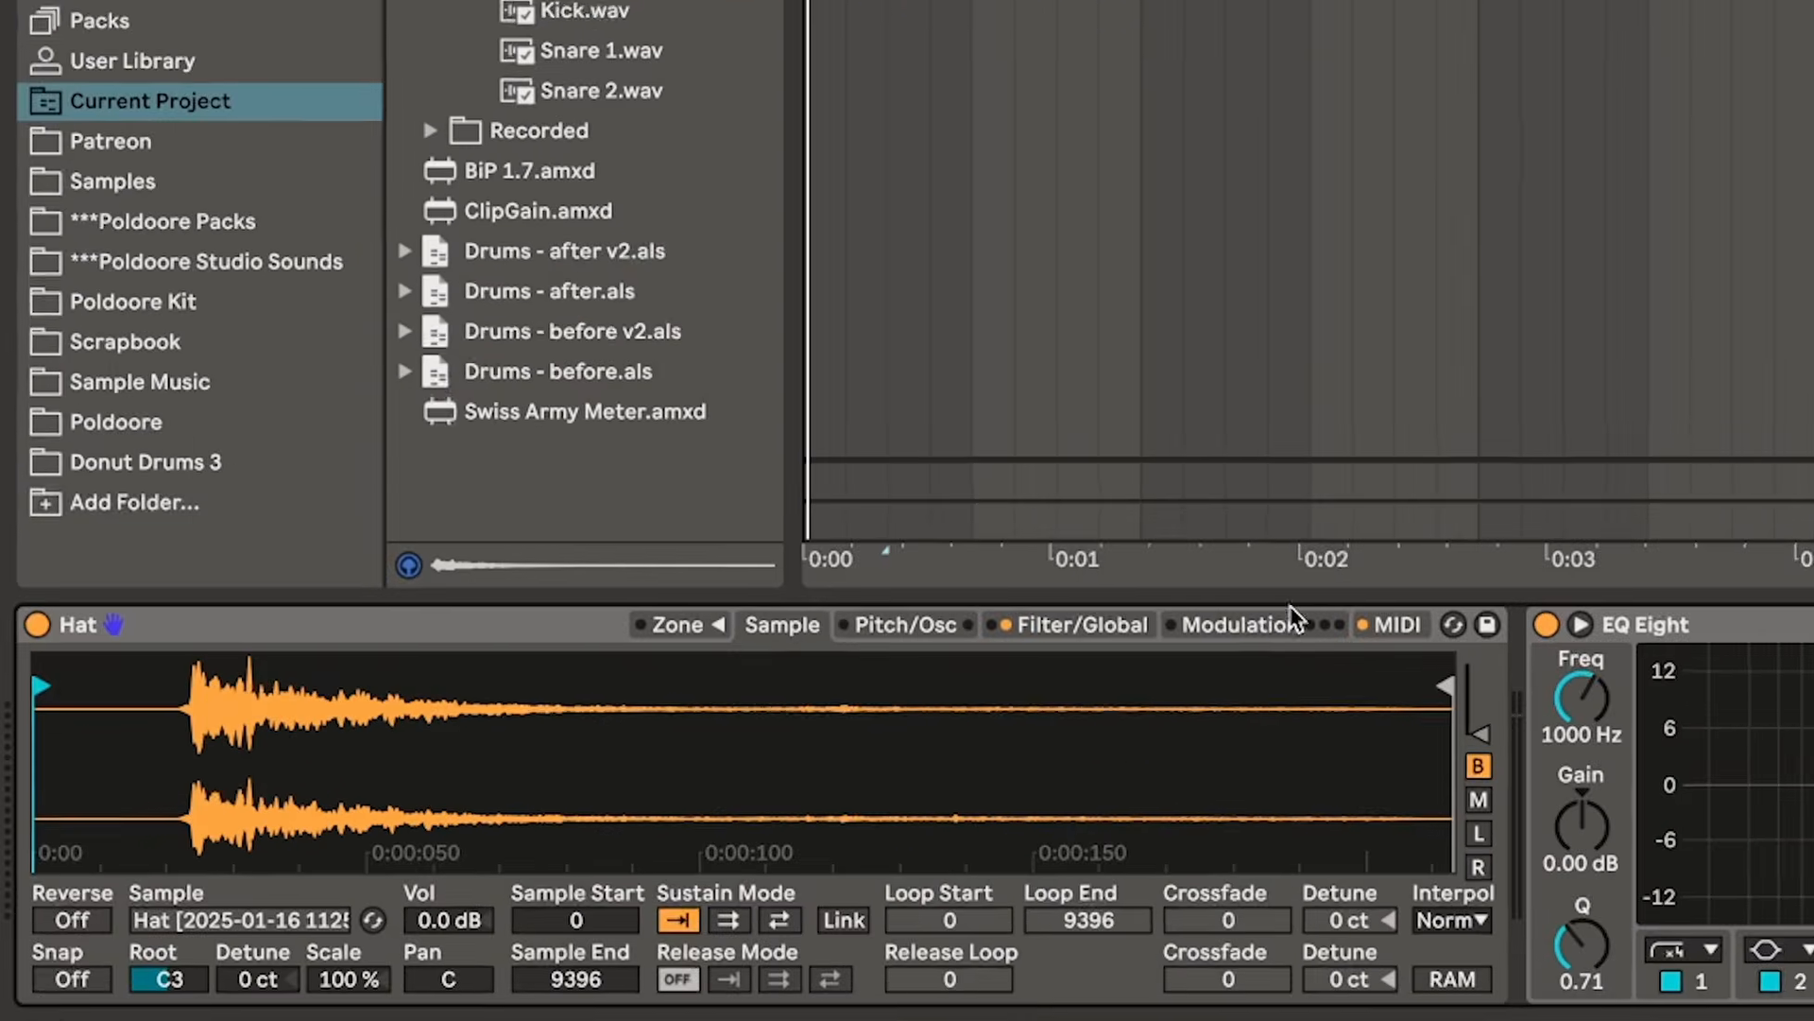
left_click(529, 829)
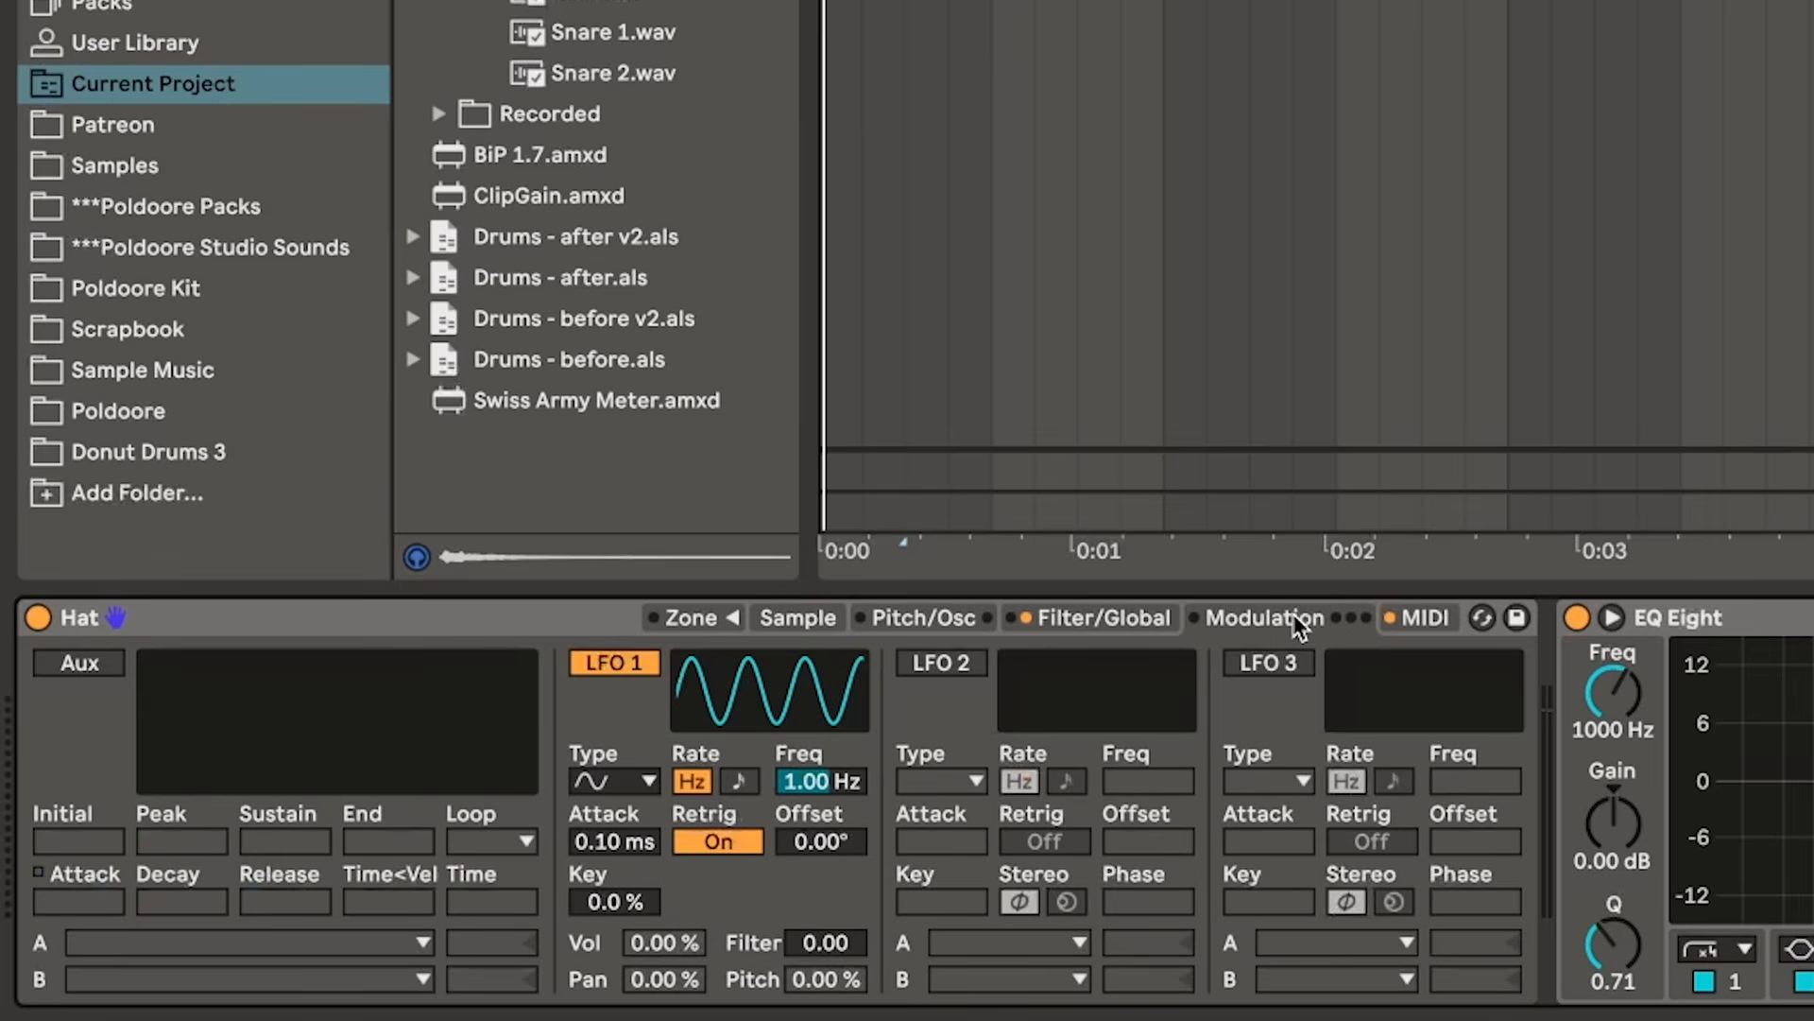
left_click(740, 847)
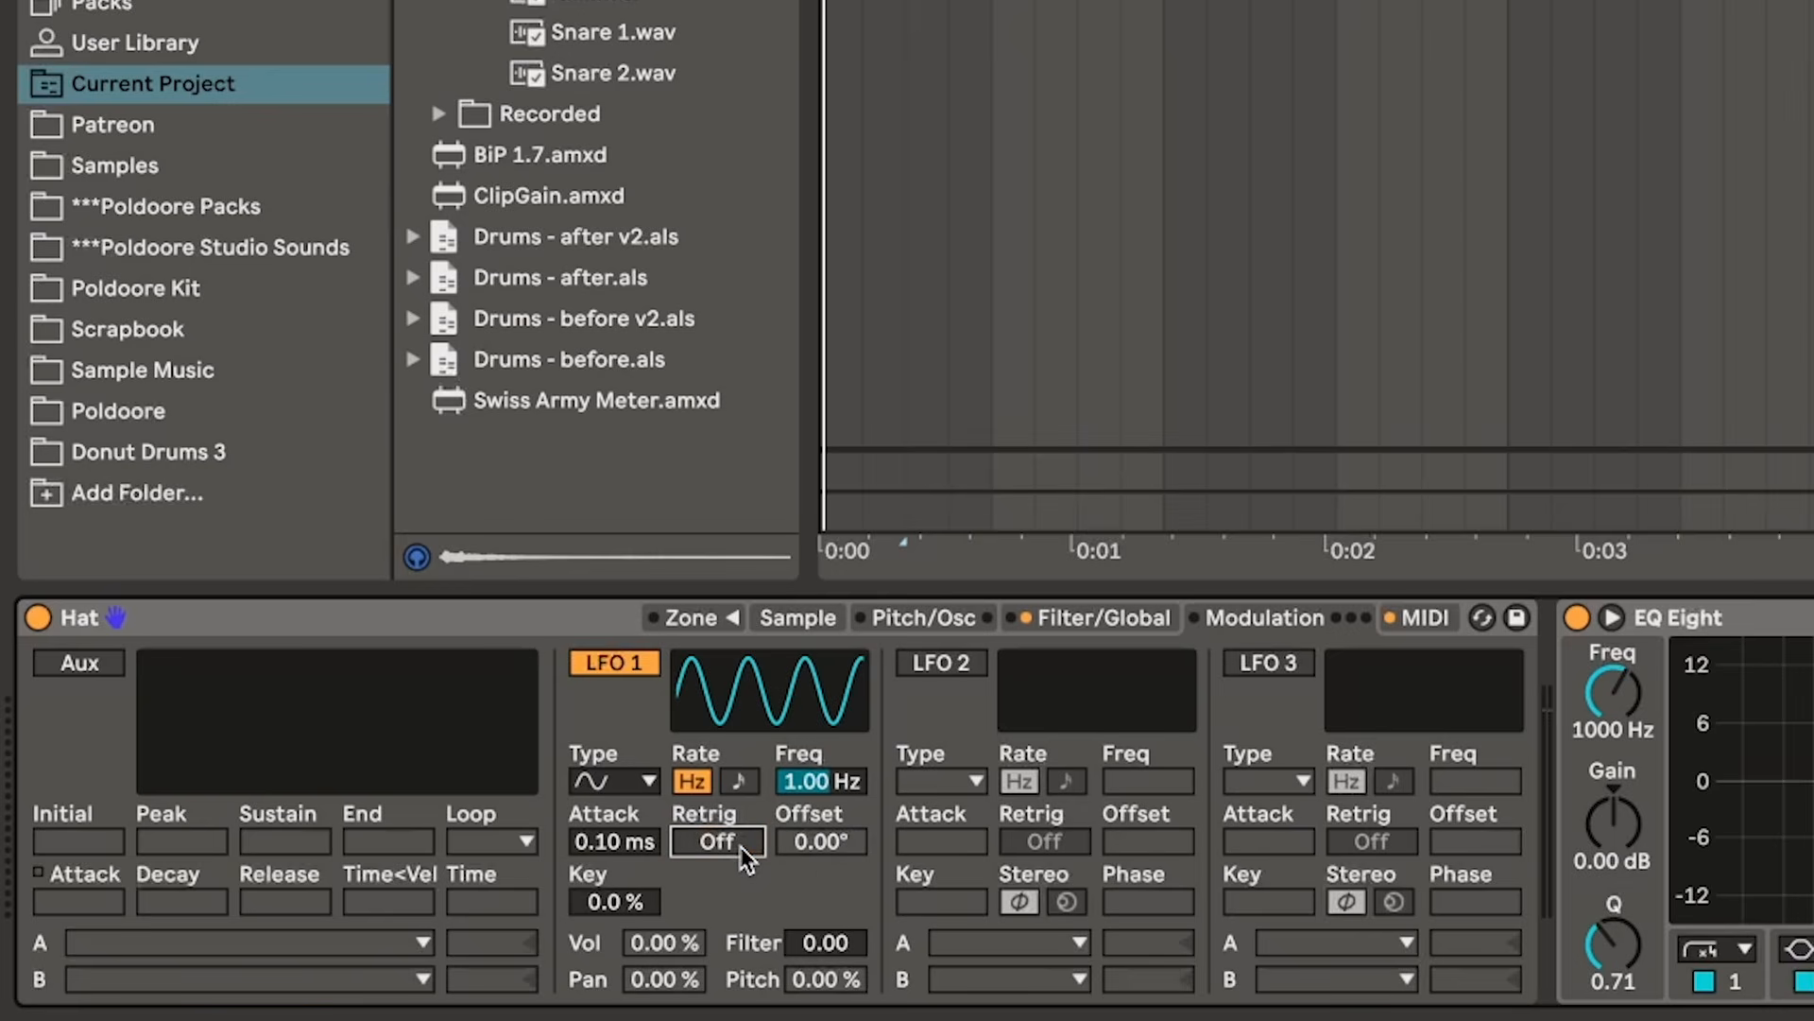
left_click(738, 781)
left_click_drag(820, 780, 820, 762)
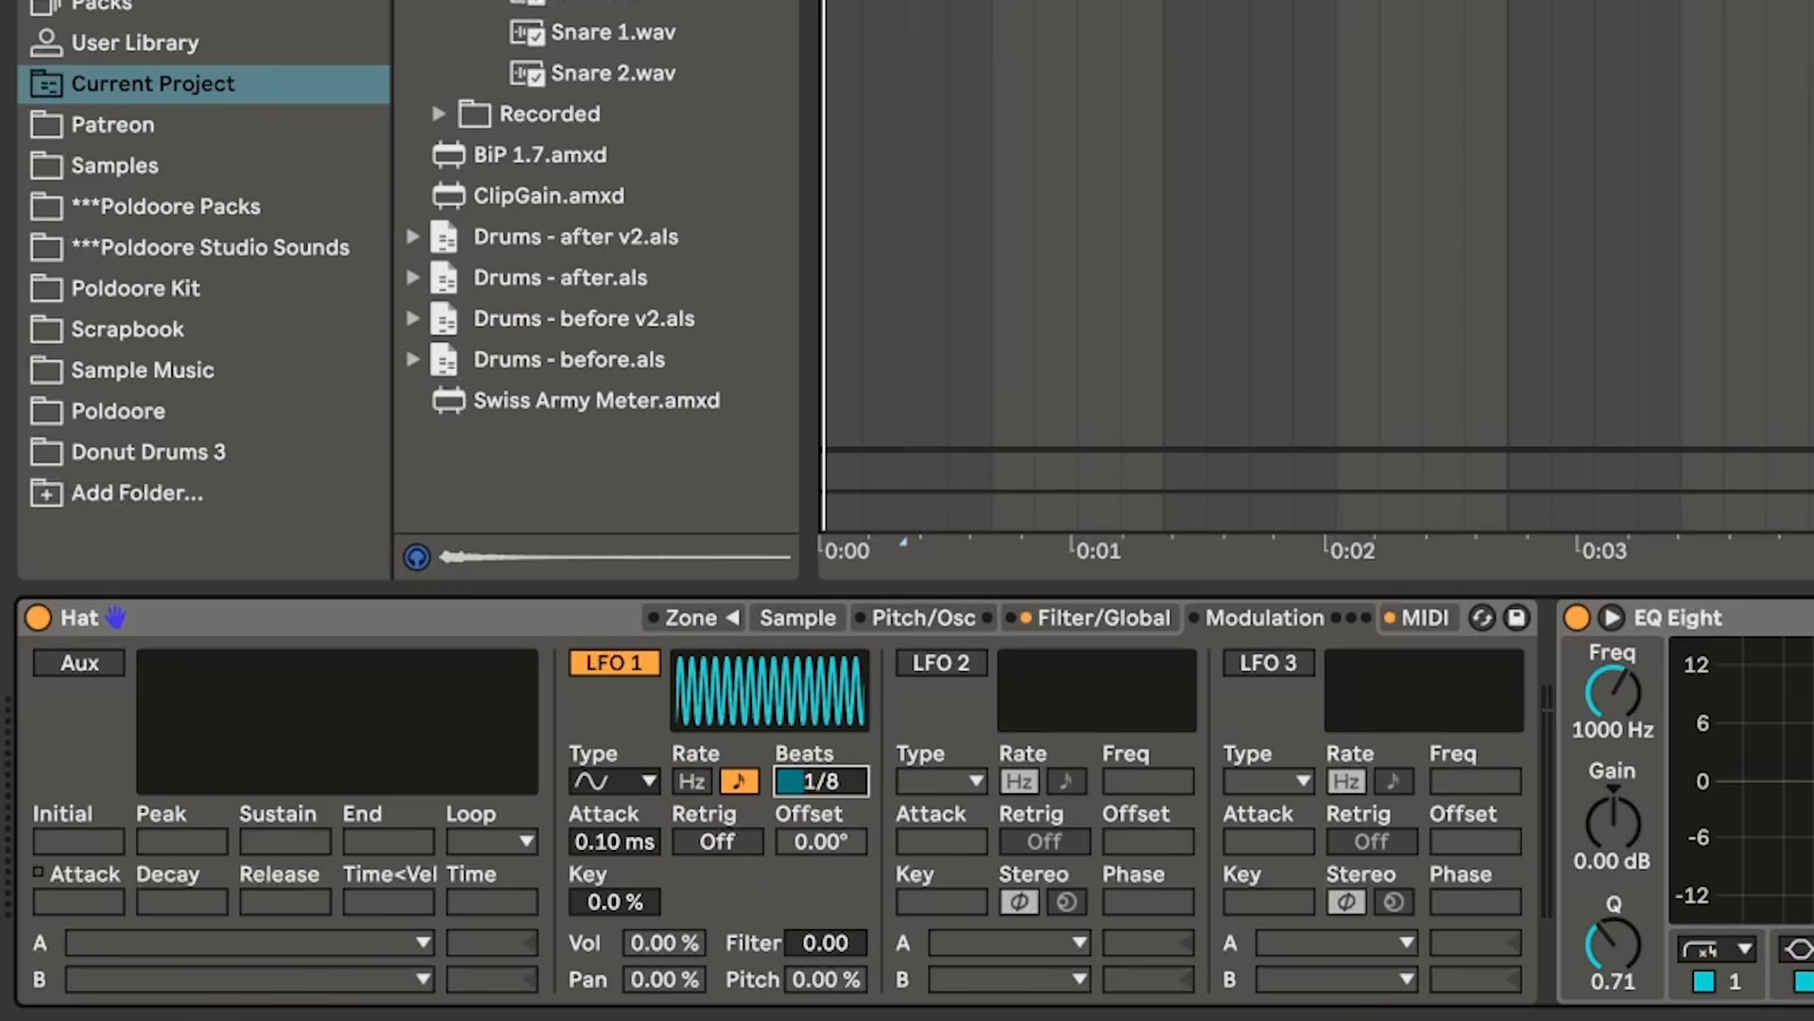
left_click(643, 786)
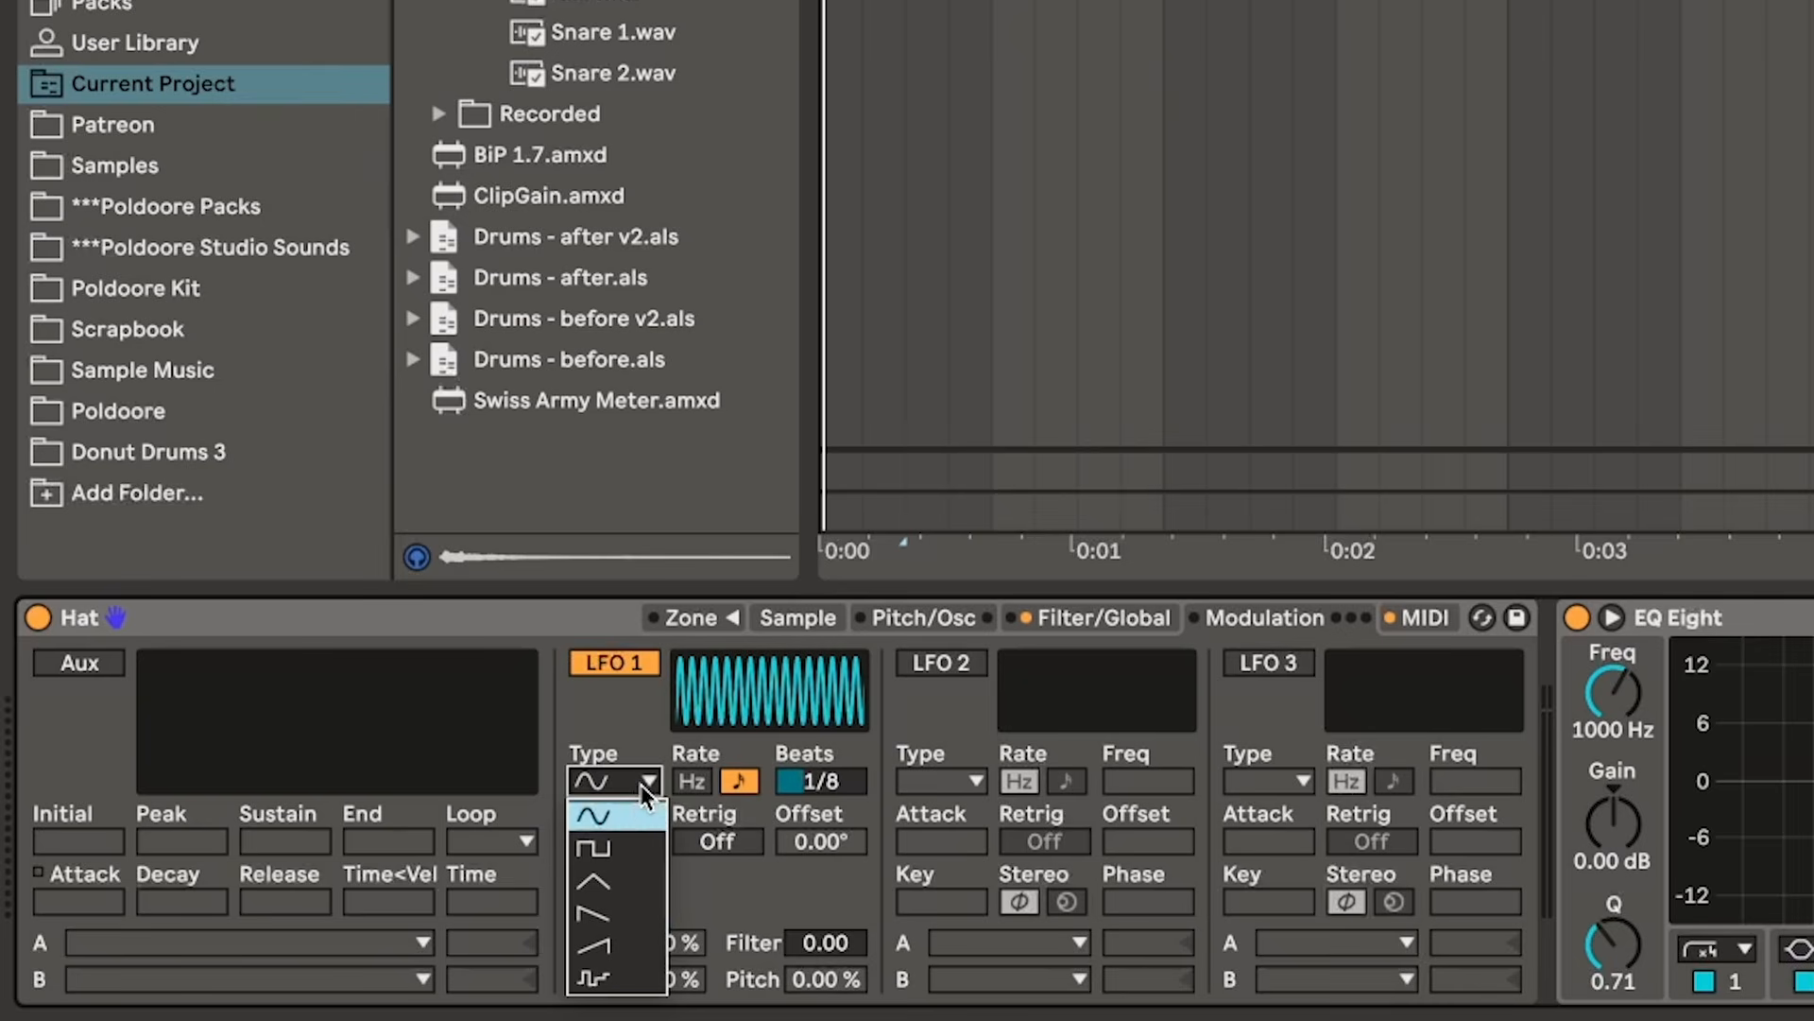
left_click(633, 966)
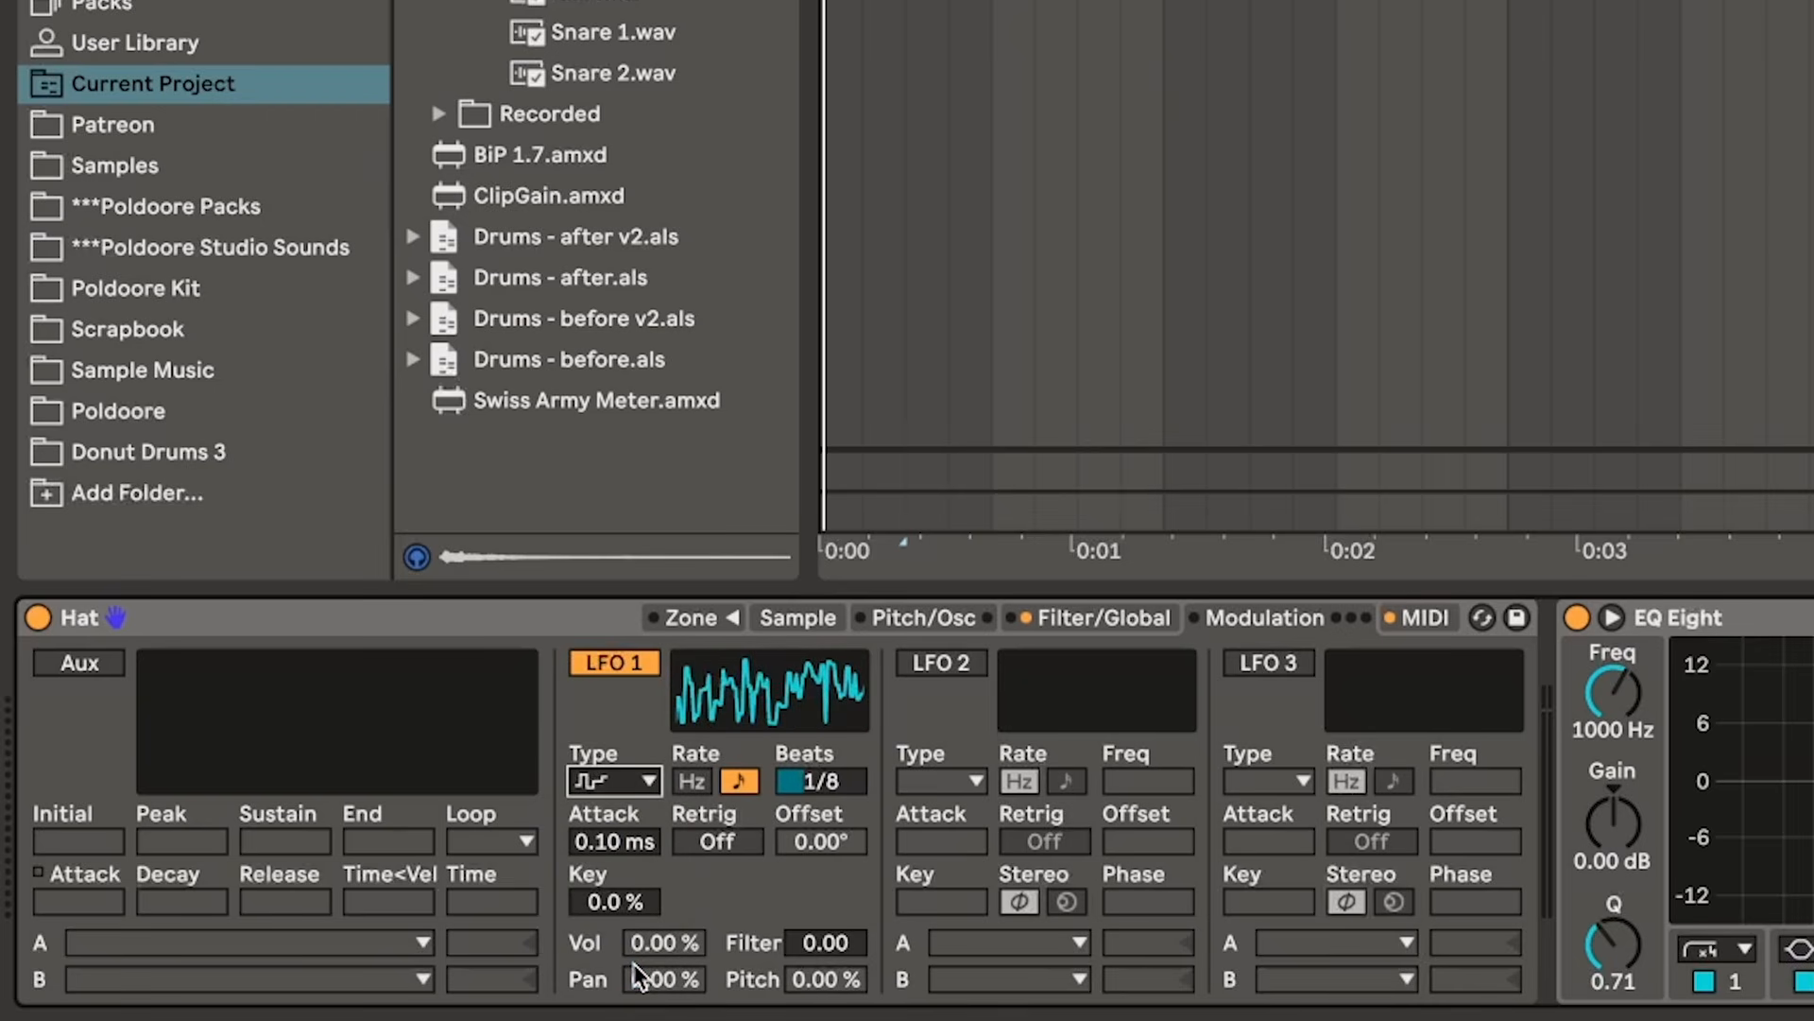
- With the soloed hat playing, set LFO 1's Pitch amount to 13.5% and its Pan amount to 10.2%
key("space")
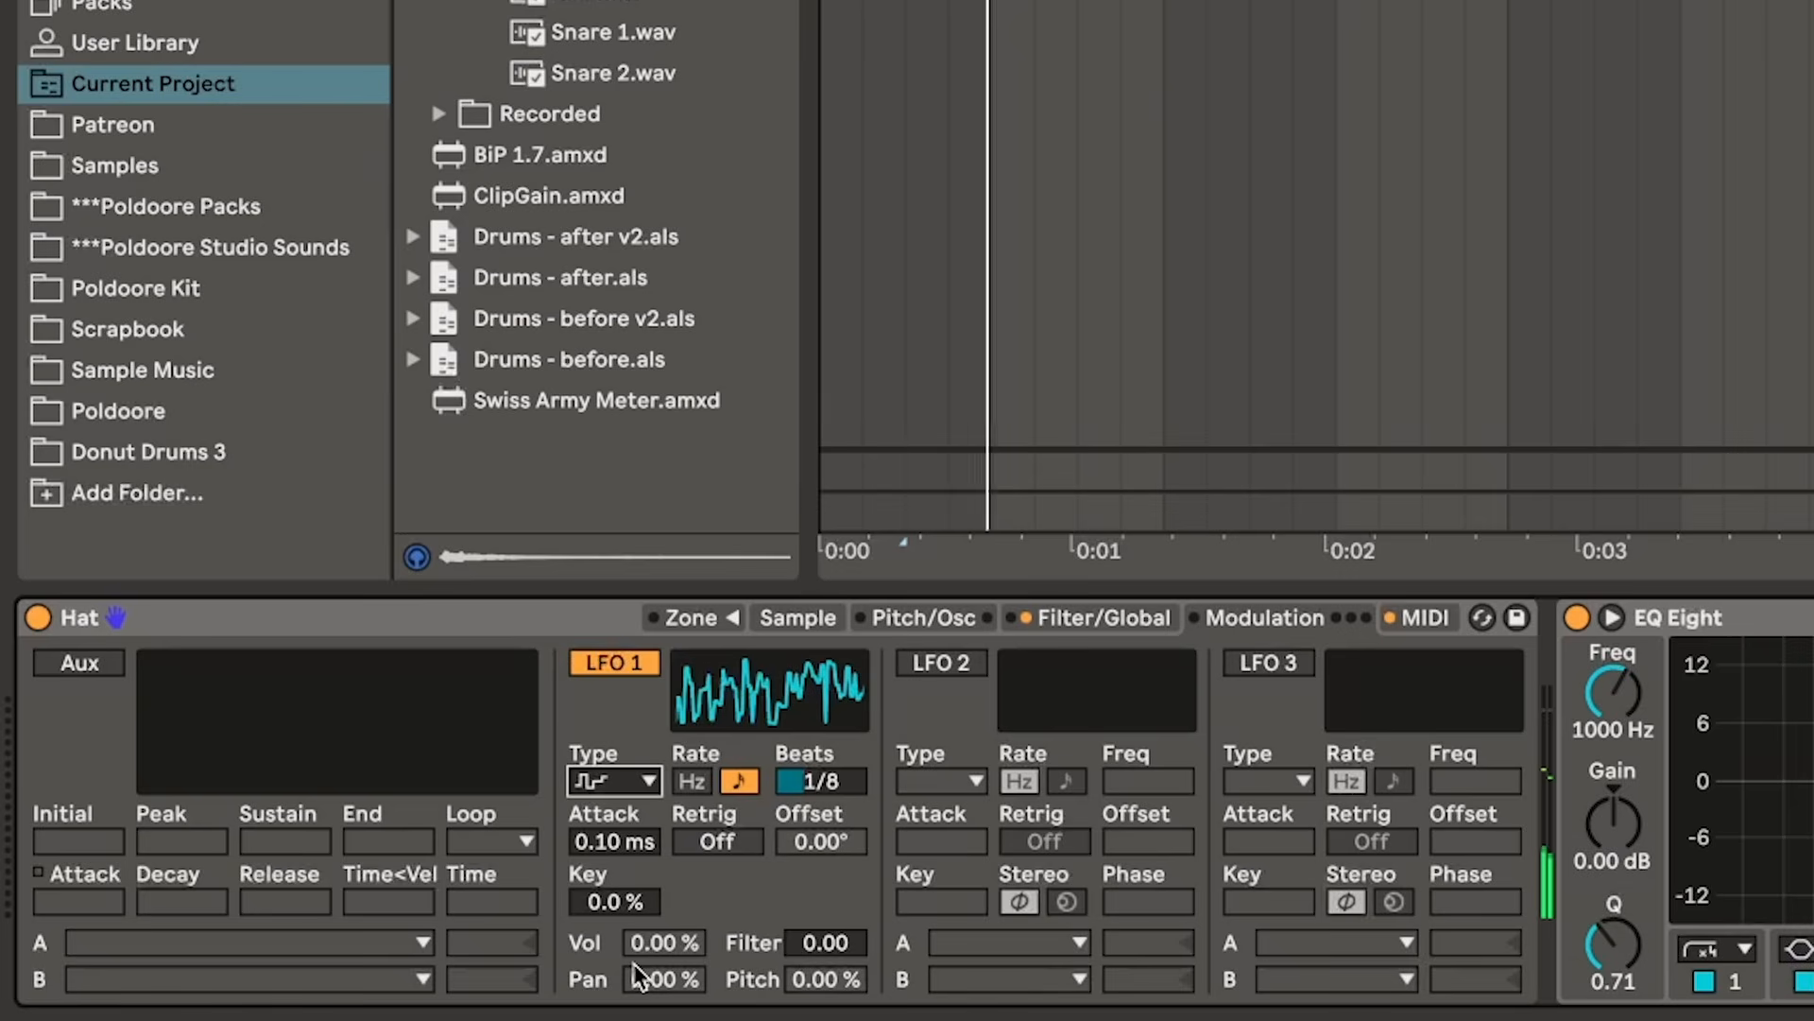
left_click_drag(791, 979, 792, 908)
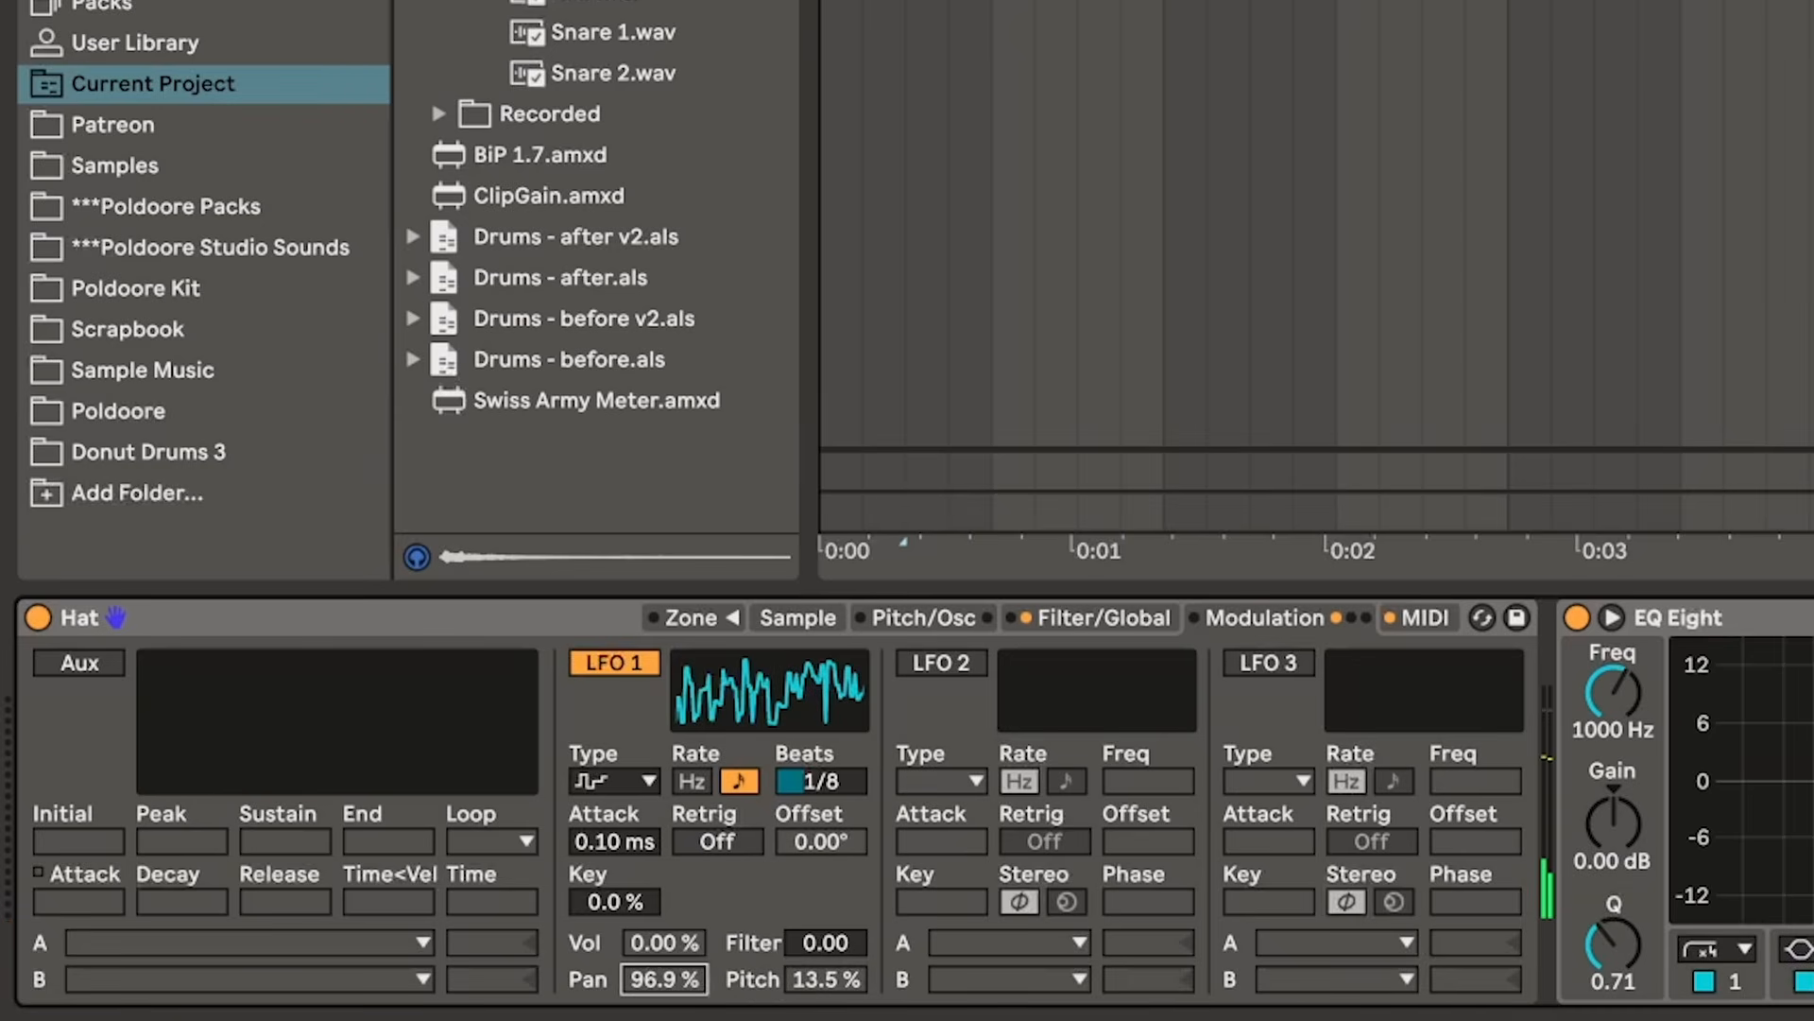
left_click_drag(665, 979, 664, 1020)
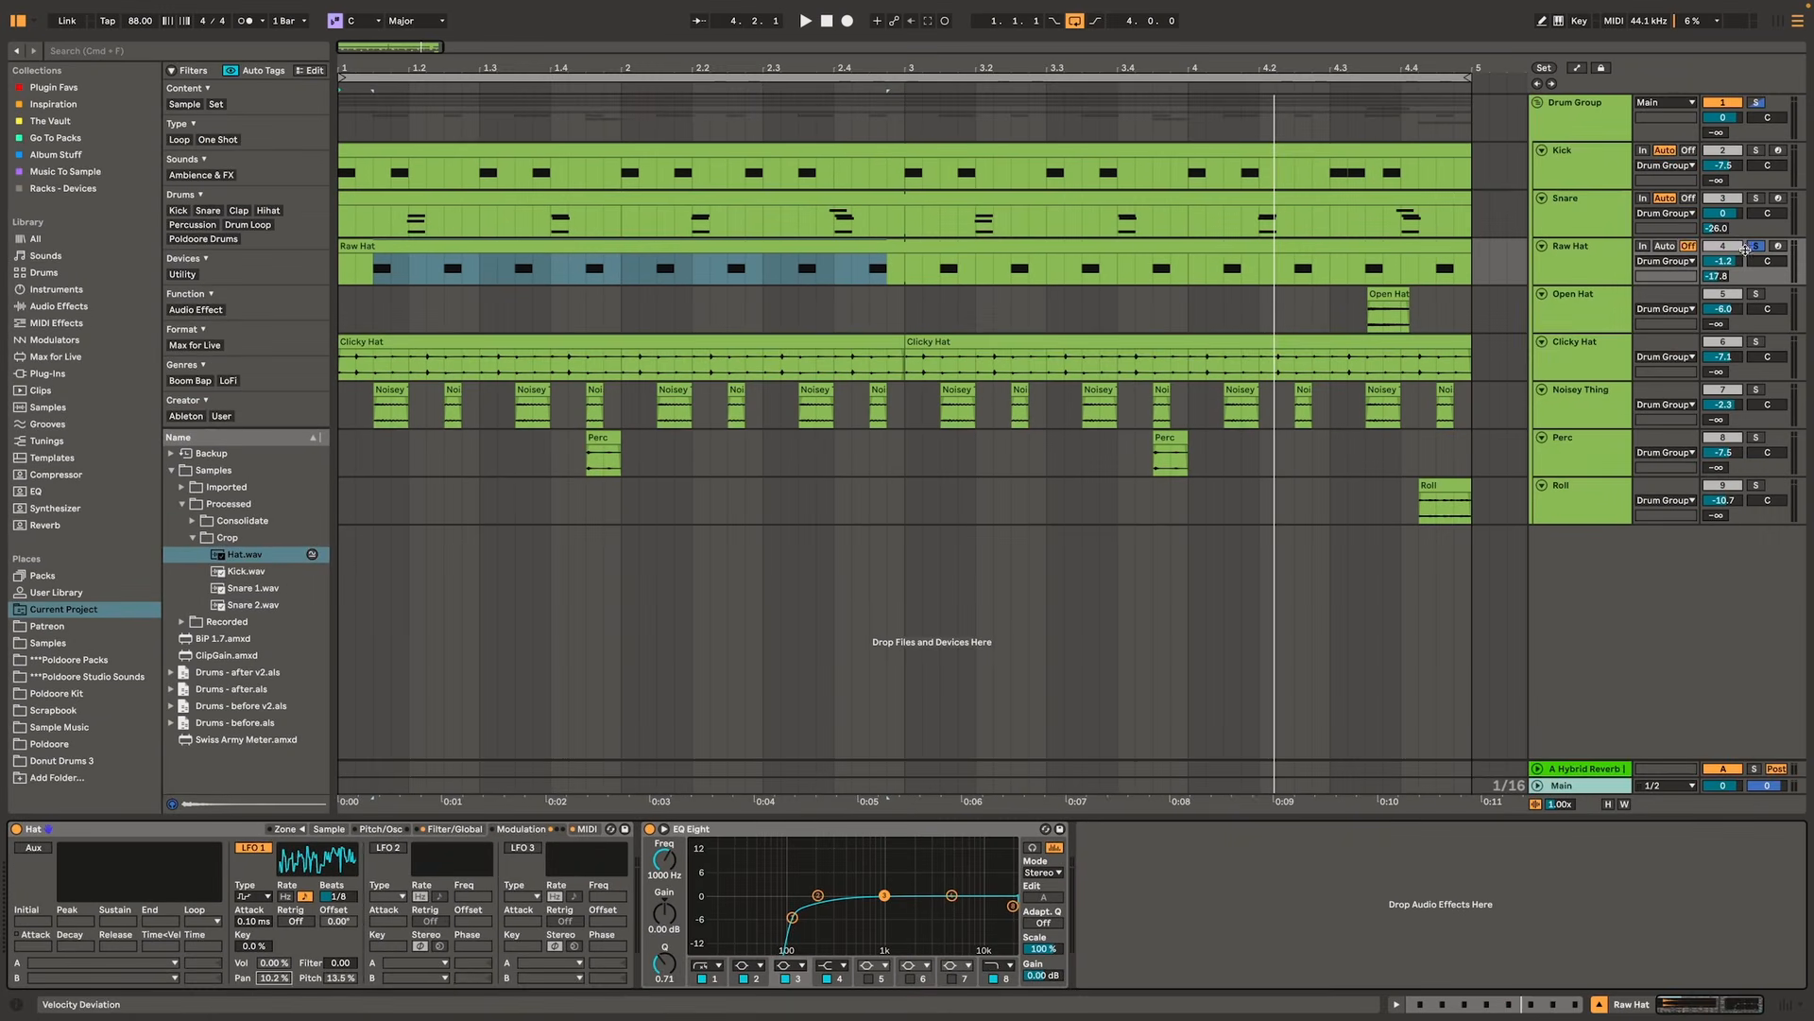
- Unsolo the Raw Hat track, play the full drum loop and raise the Hat Sampler's global volume slightly
left_click(1750, 247)
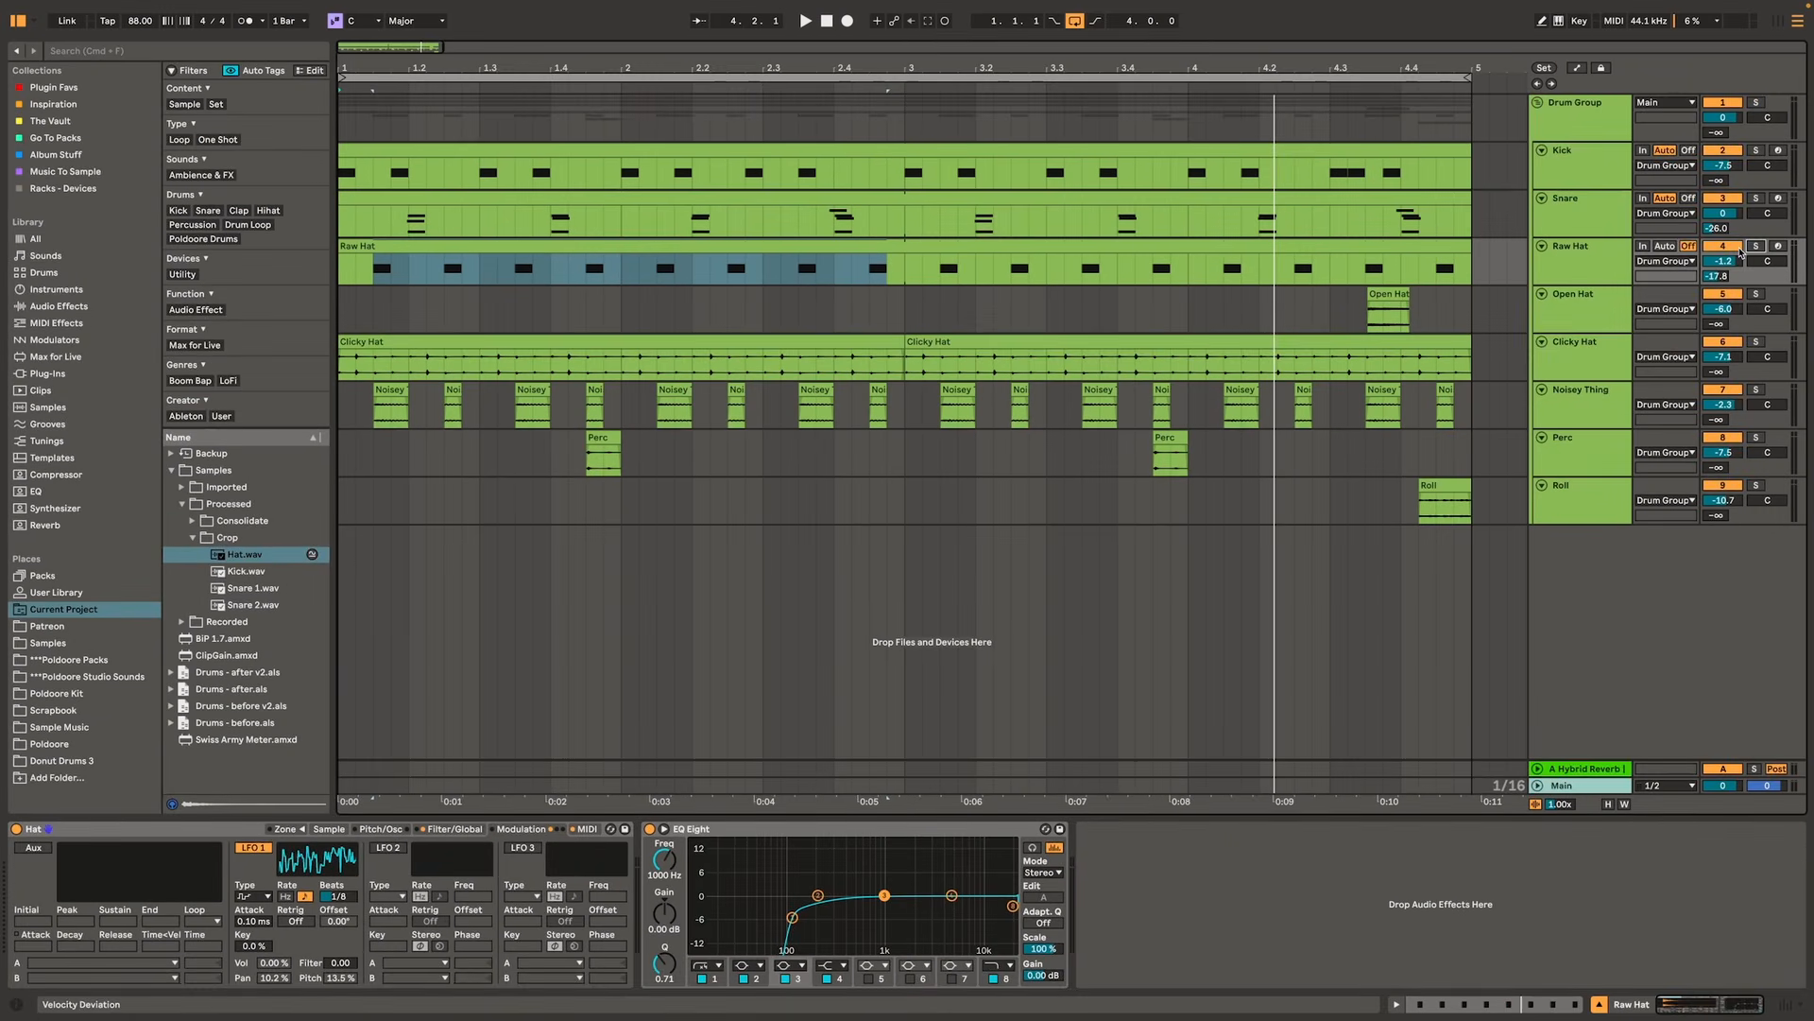
key("space")
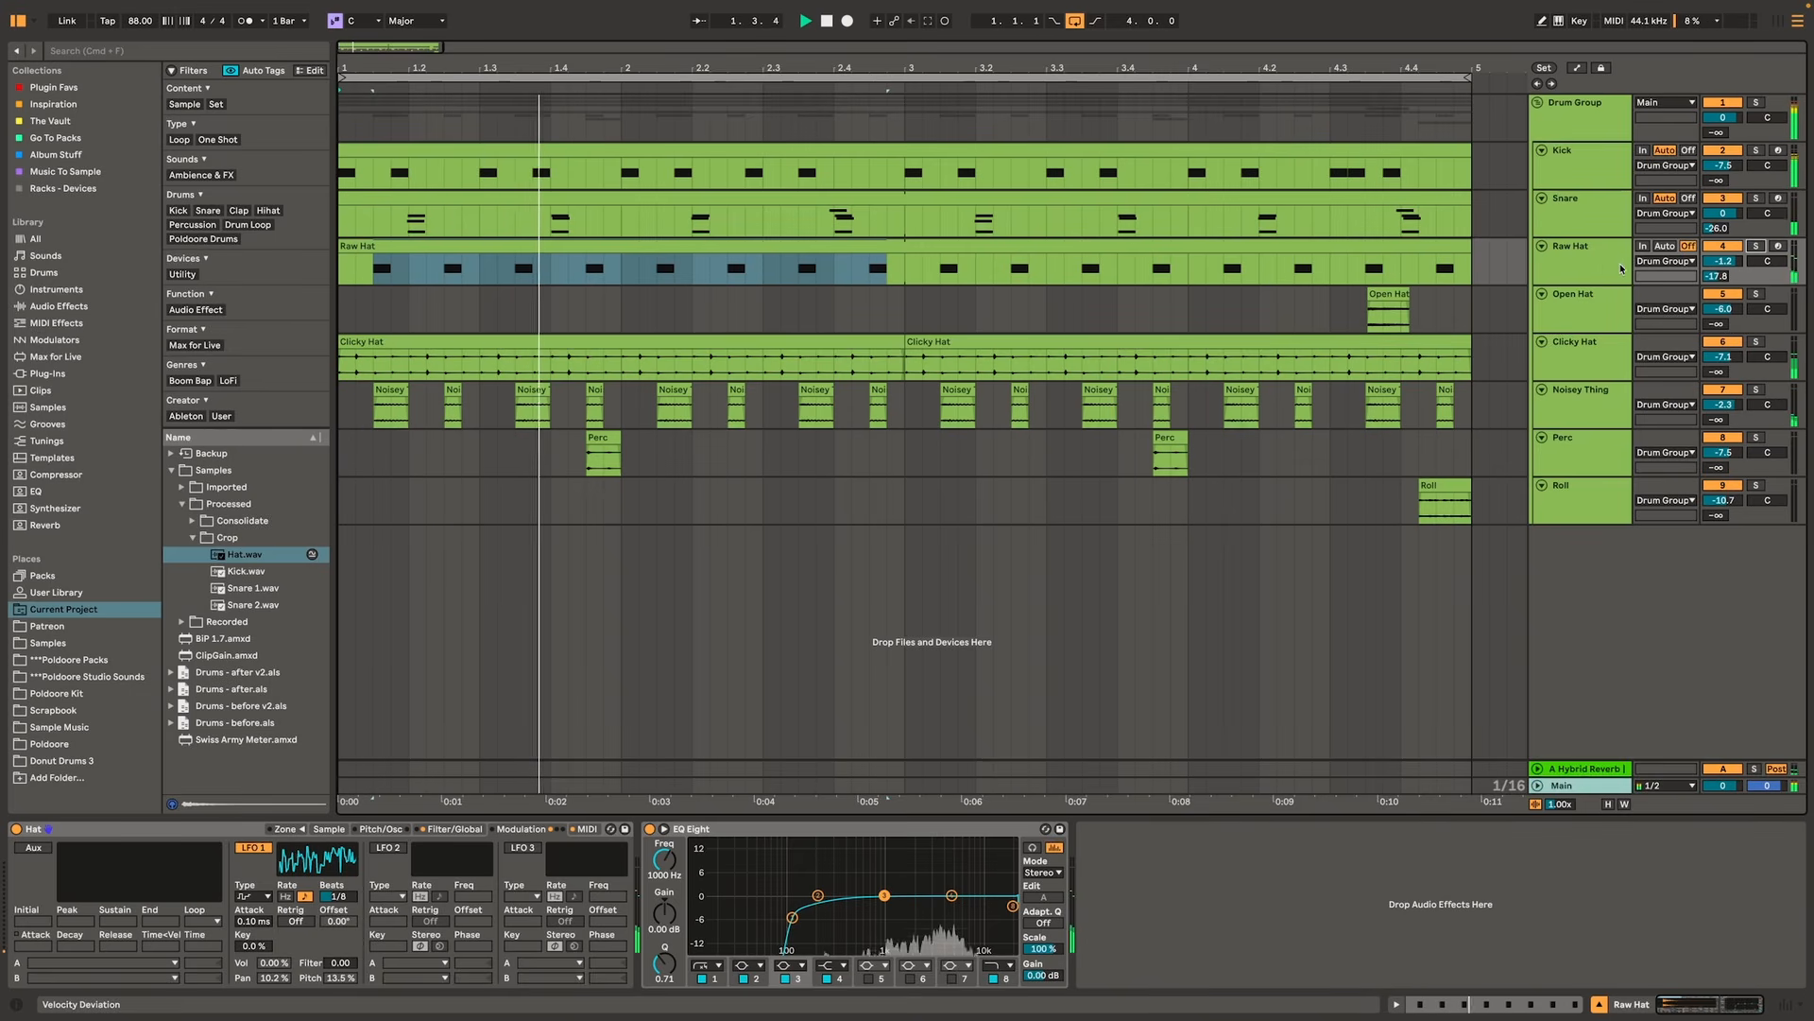
left_click(329, 829)
left_click(450, 832)
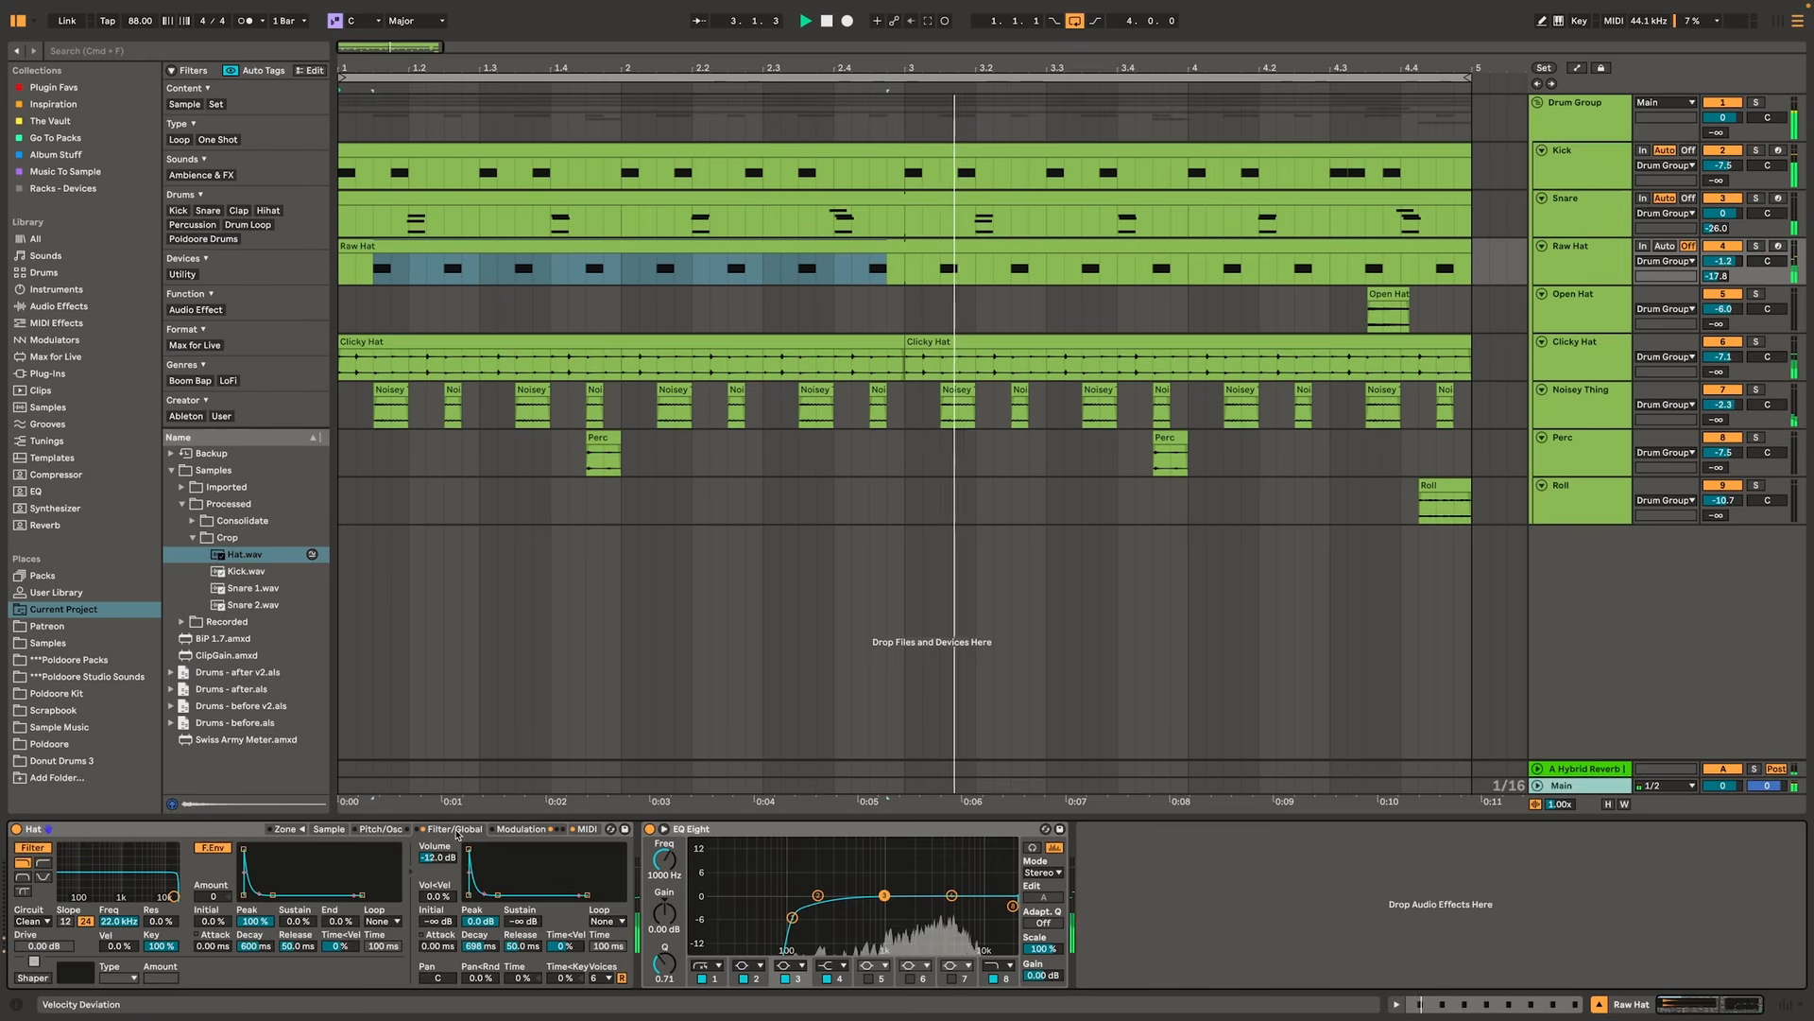
left_click_drag(437, 857, 437, 846)
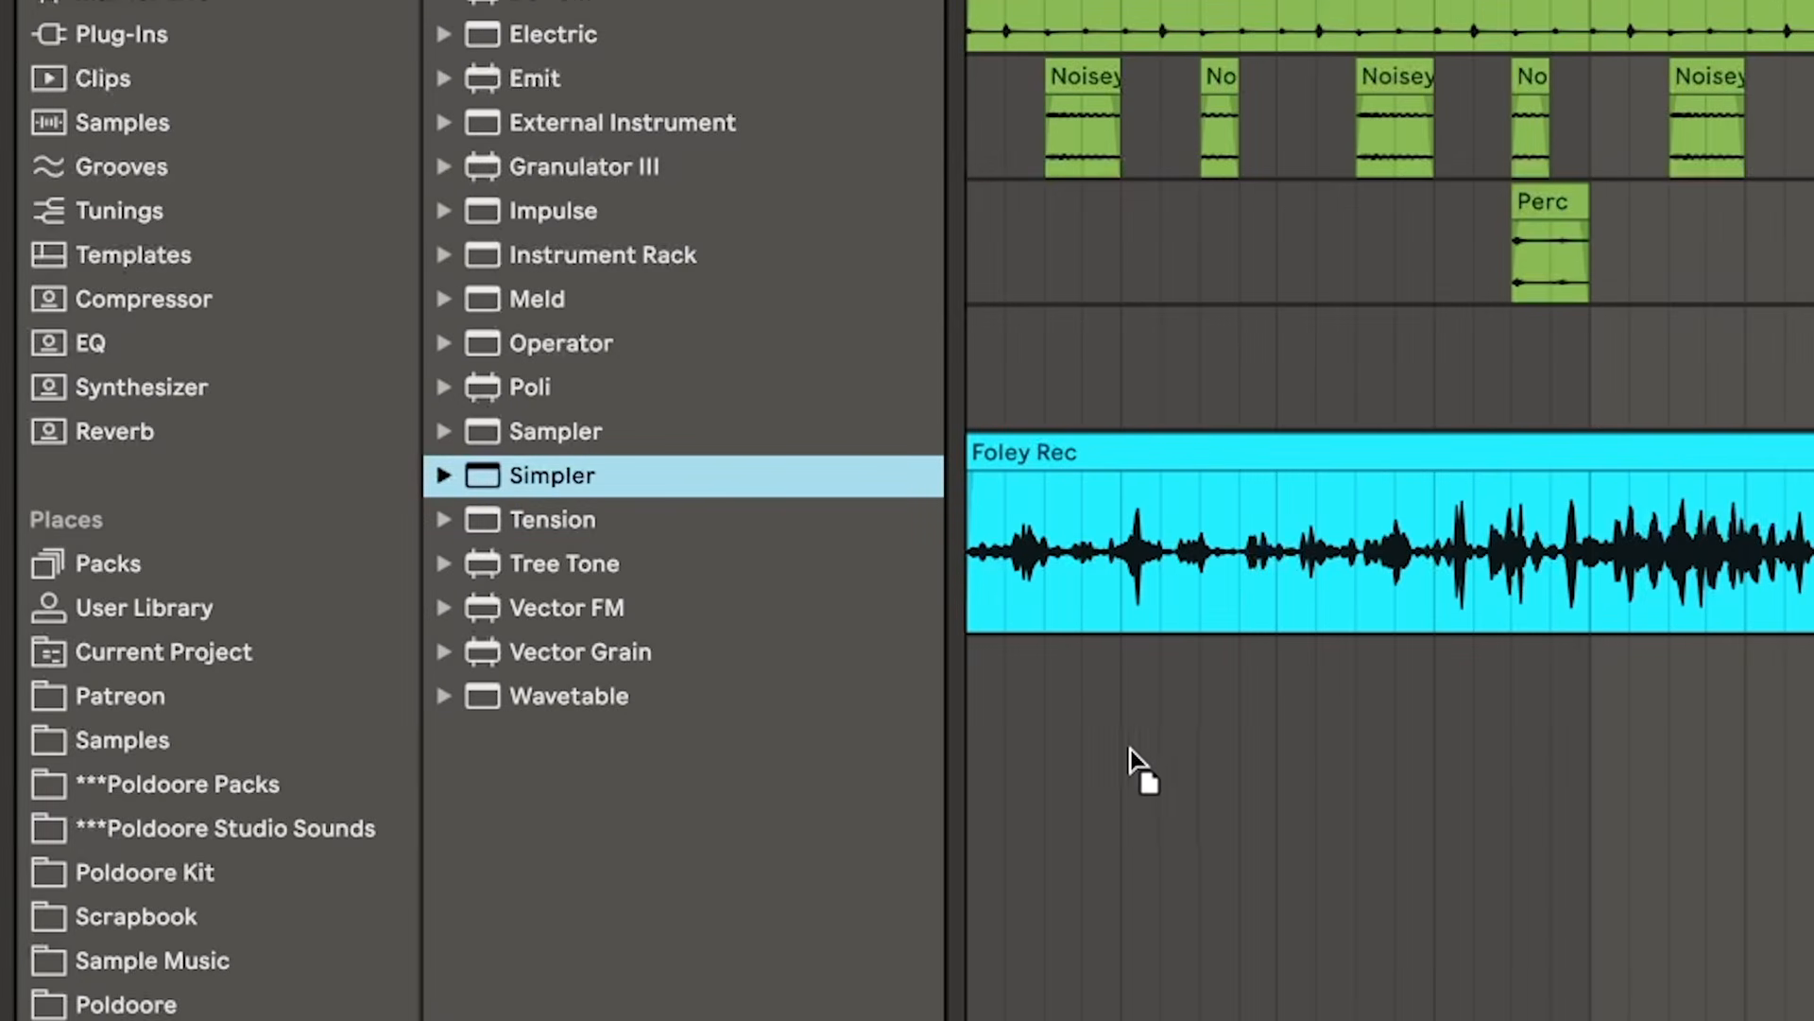
- Place an empty Simpler on a new track below the Foley Rec track
left_click_drag(1134, 761, 1132, 749)
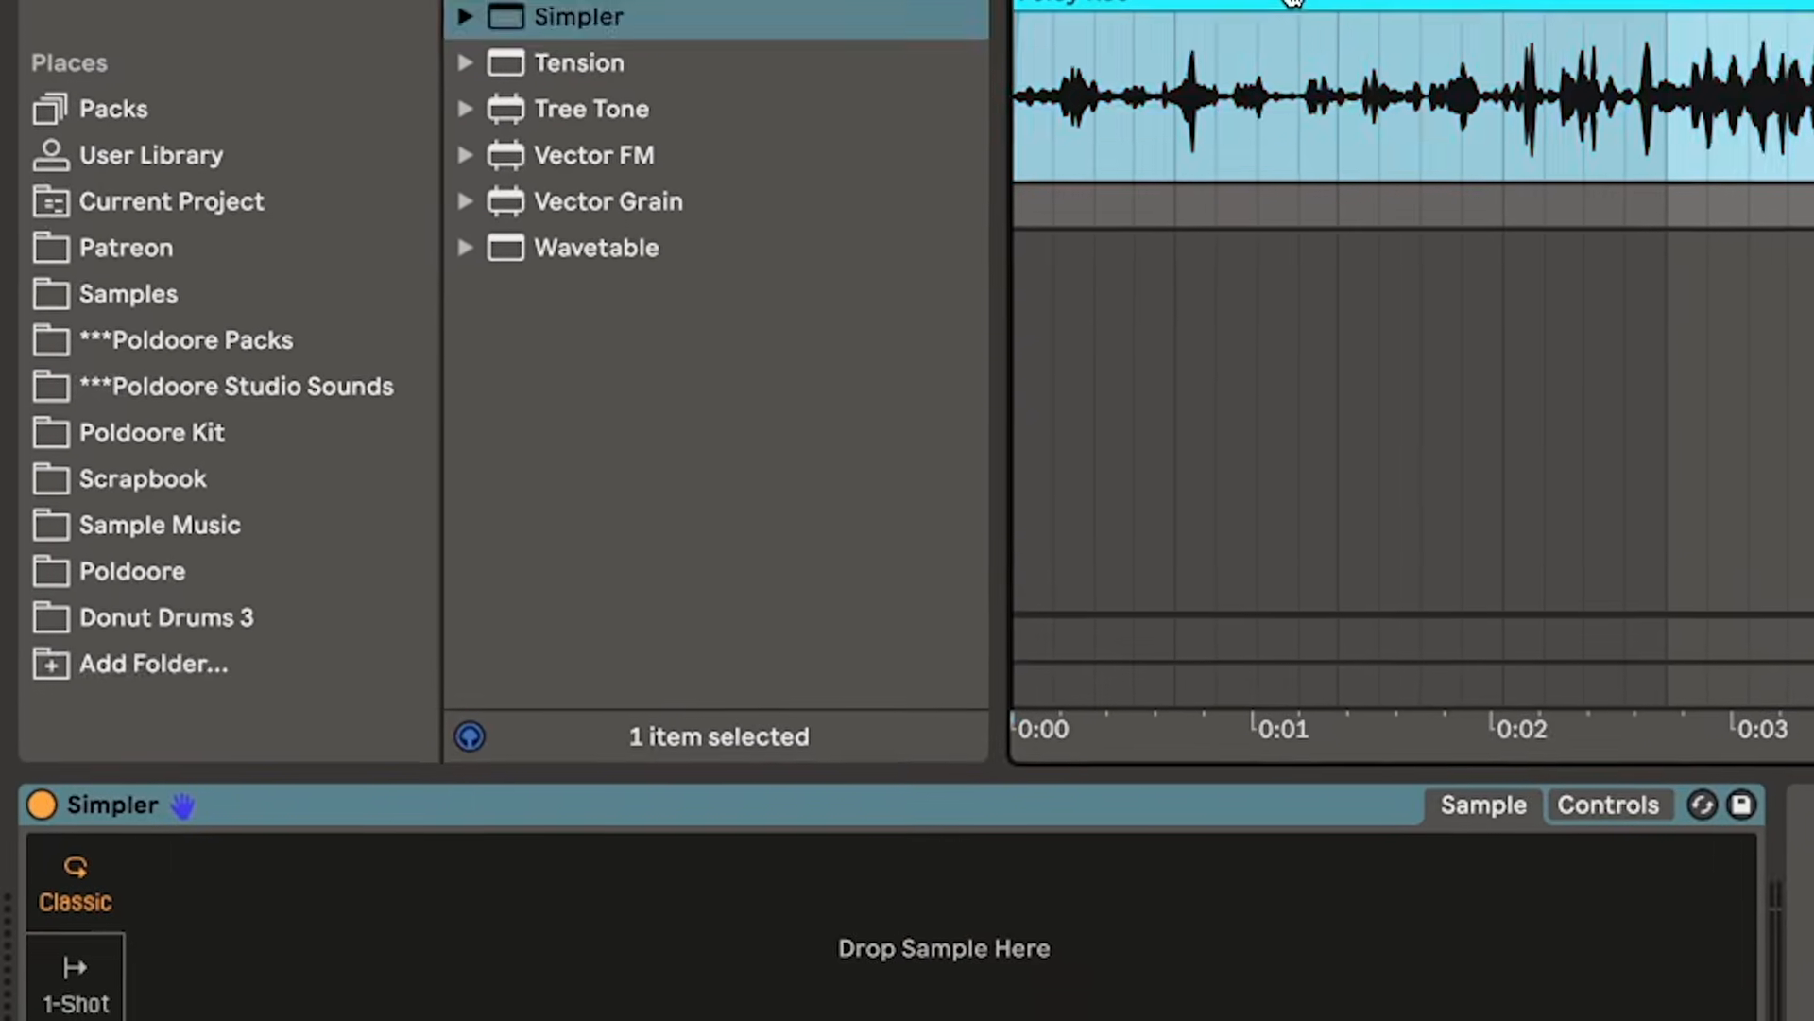
- Load the Foley Rec clip into the empty Simpler and trim its playback region to about 0:18.5–0:20.8
left_click_drag(1292, 2, 1013, 915)
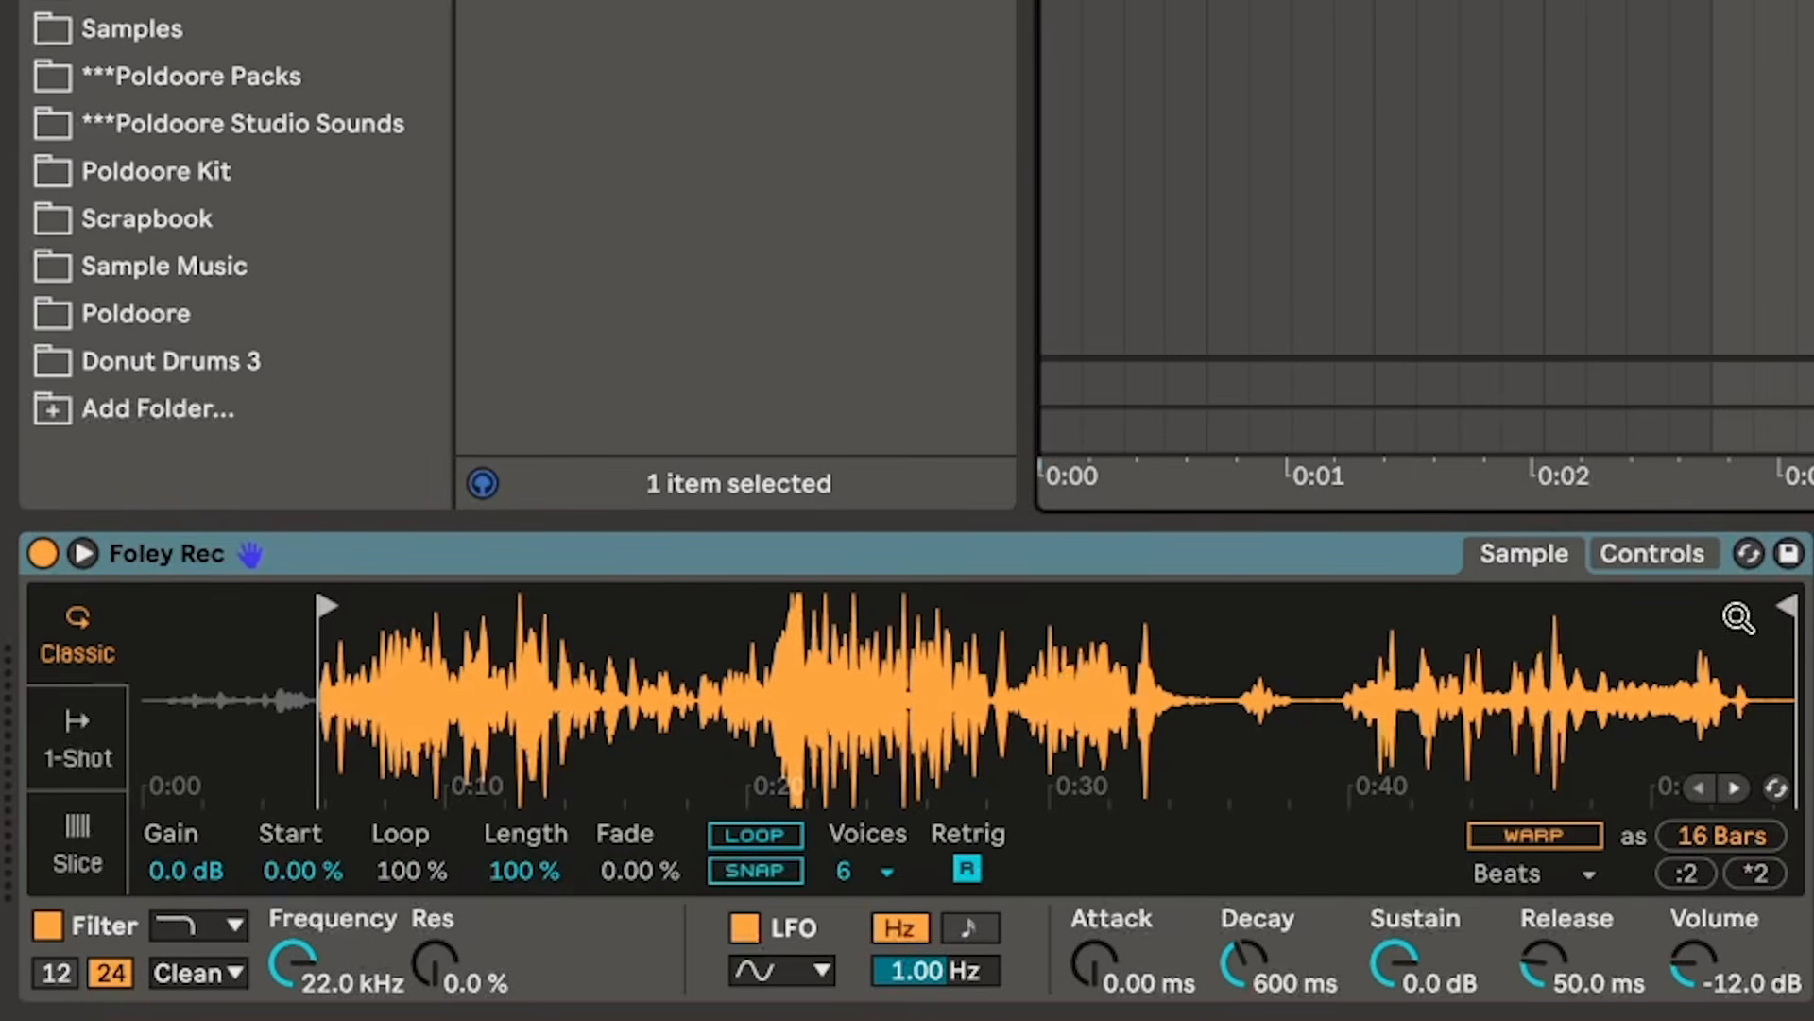
mouse_move(1773, 607)
left_mouse_down()
mouse_move(911, 616)
mouse_move(764, 636)
left_mouse_up()
mouse_move(329, 611)
left_mouse_down()
mouse_move(706, 647)
mouse_move(699, 756)
left_mouse_up()
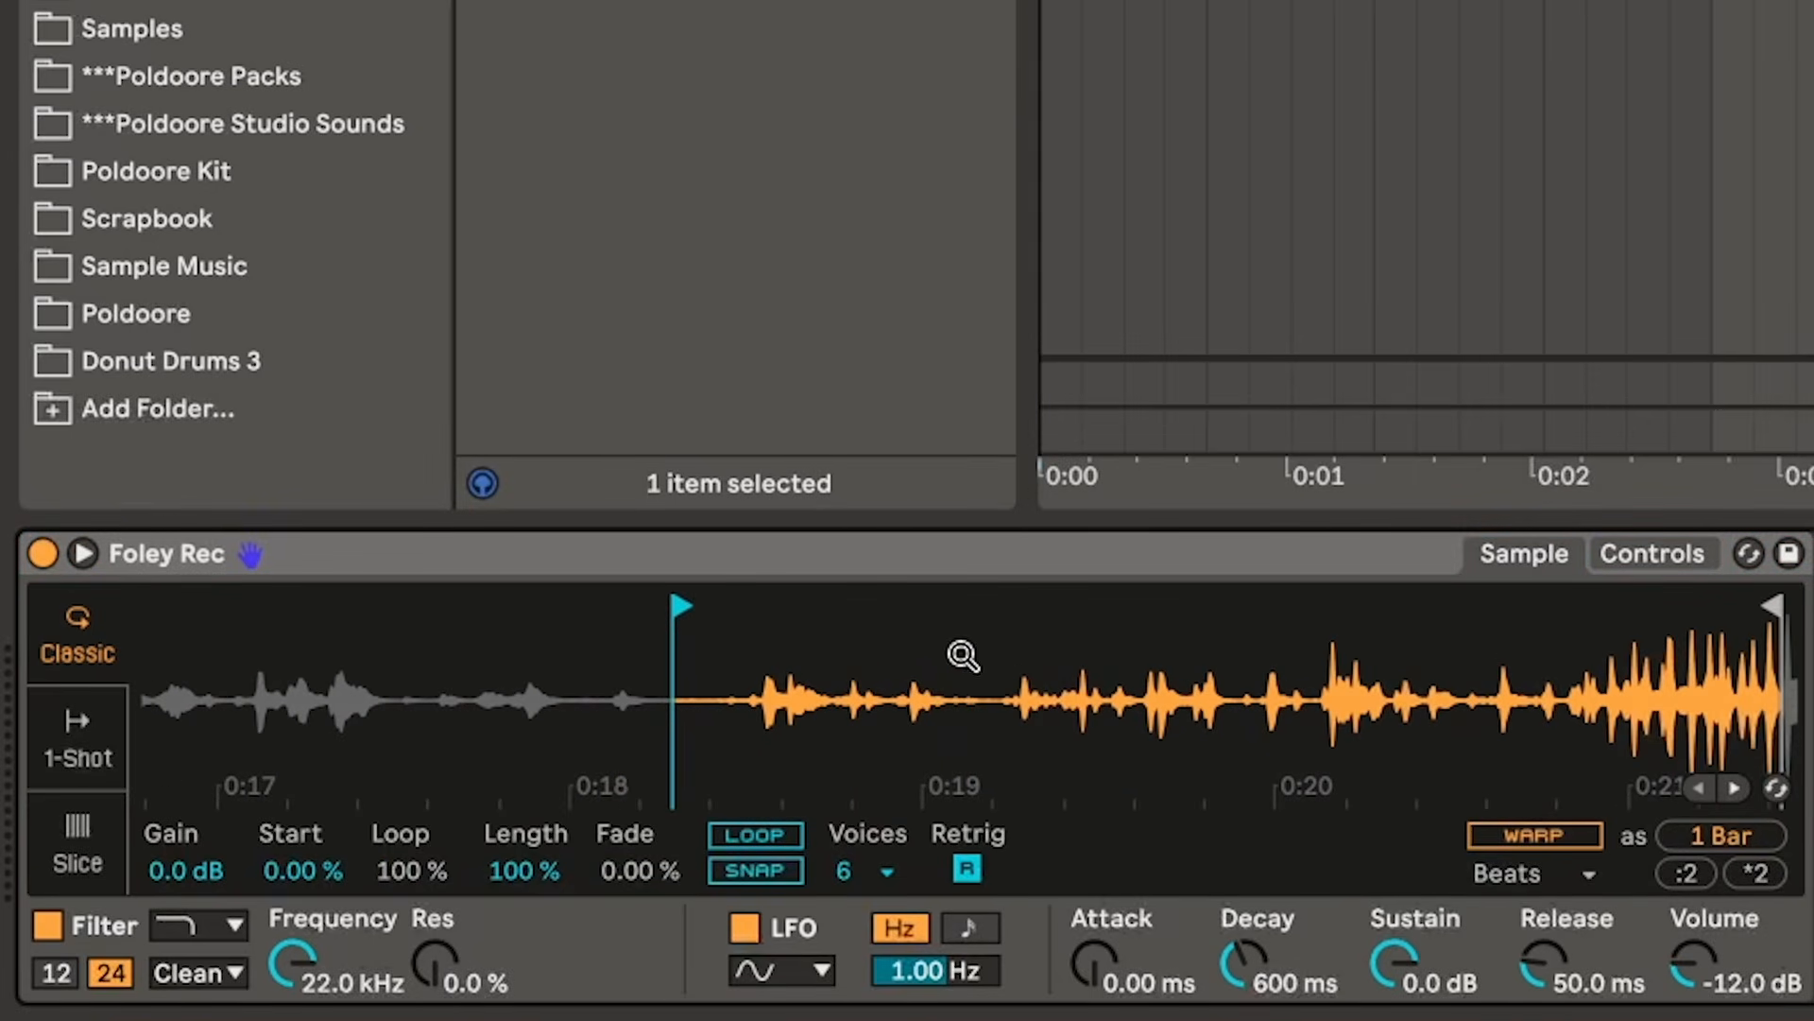
left_click_drag(682, 608, 769, 607)
left_click_drag(1767, 608, 1568, 628)
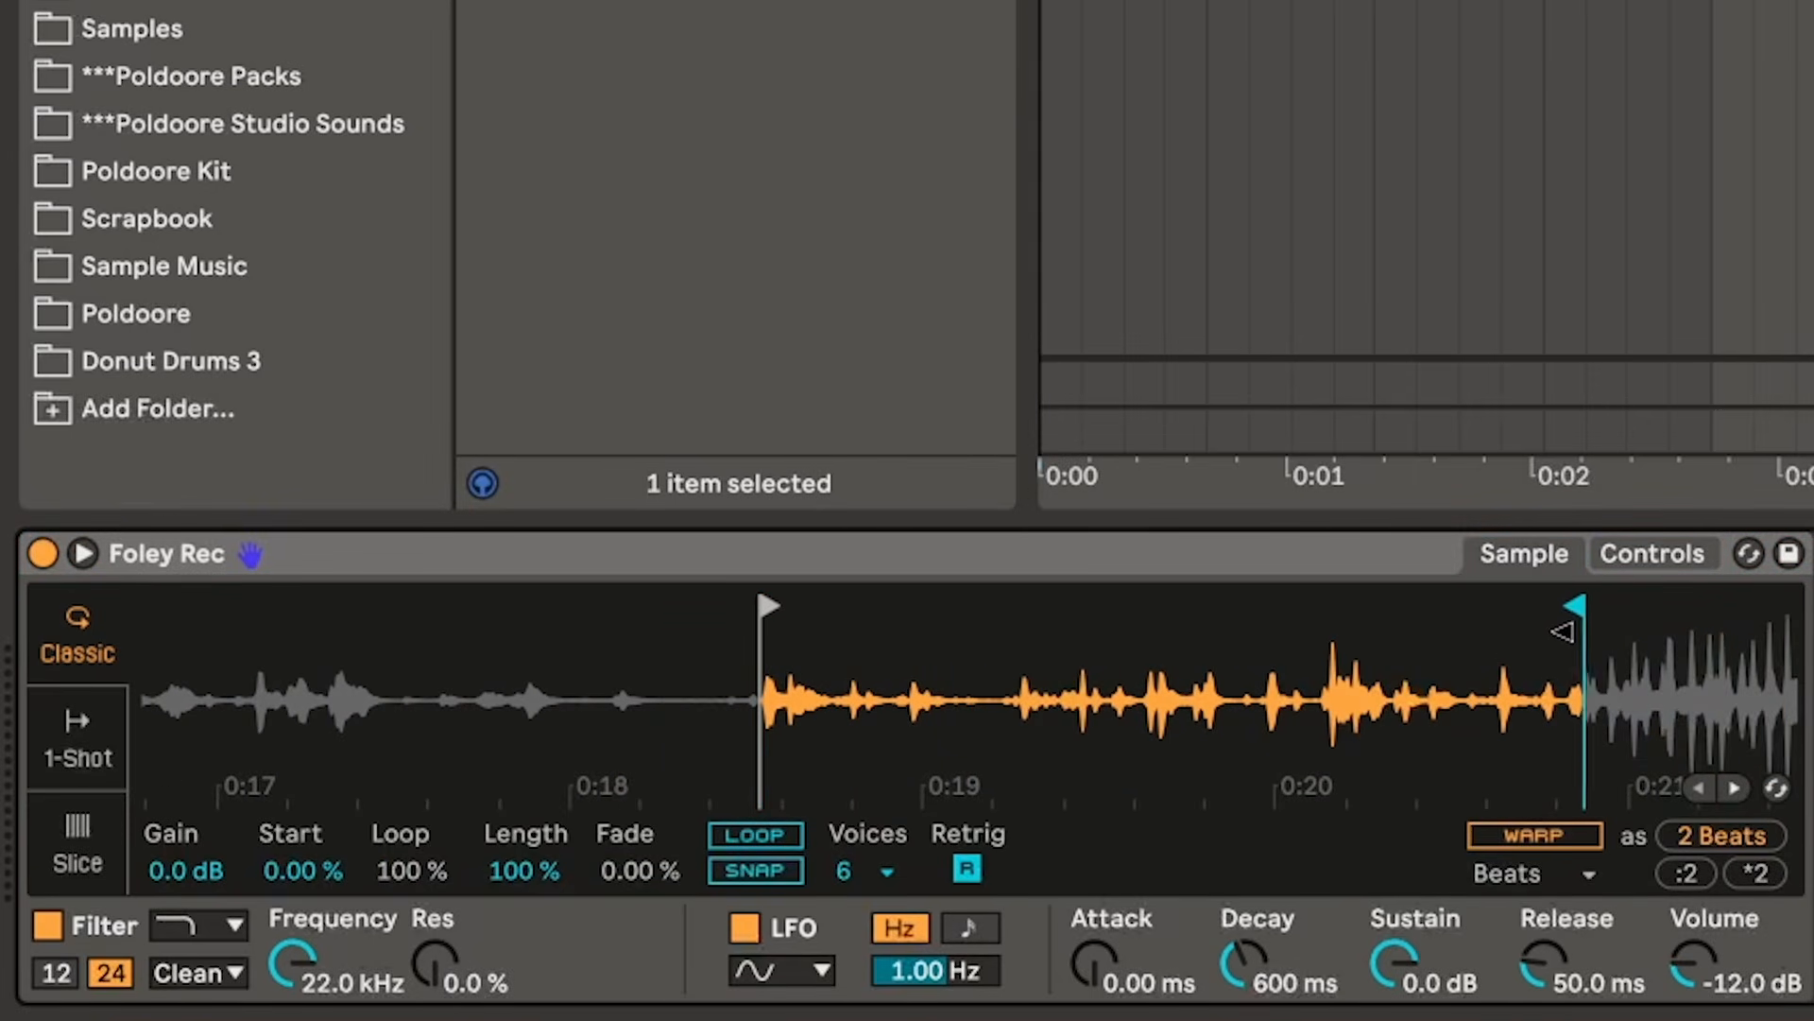
- Raise the Simpler's sample gain to 4.3 dB and set its filter to high-pass at 1.78 kHz
left_click_drag(175, 874, 175, 832)
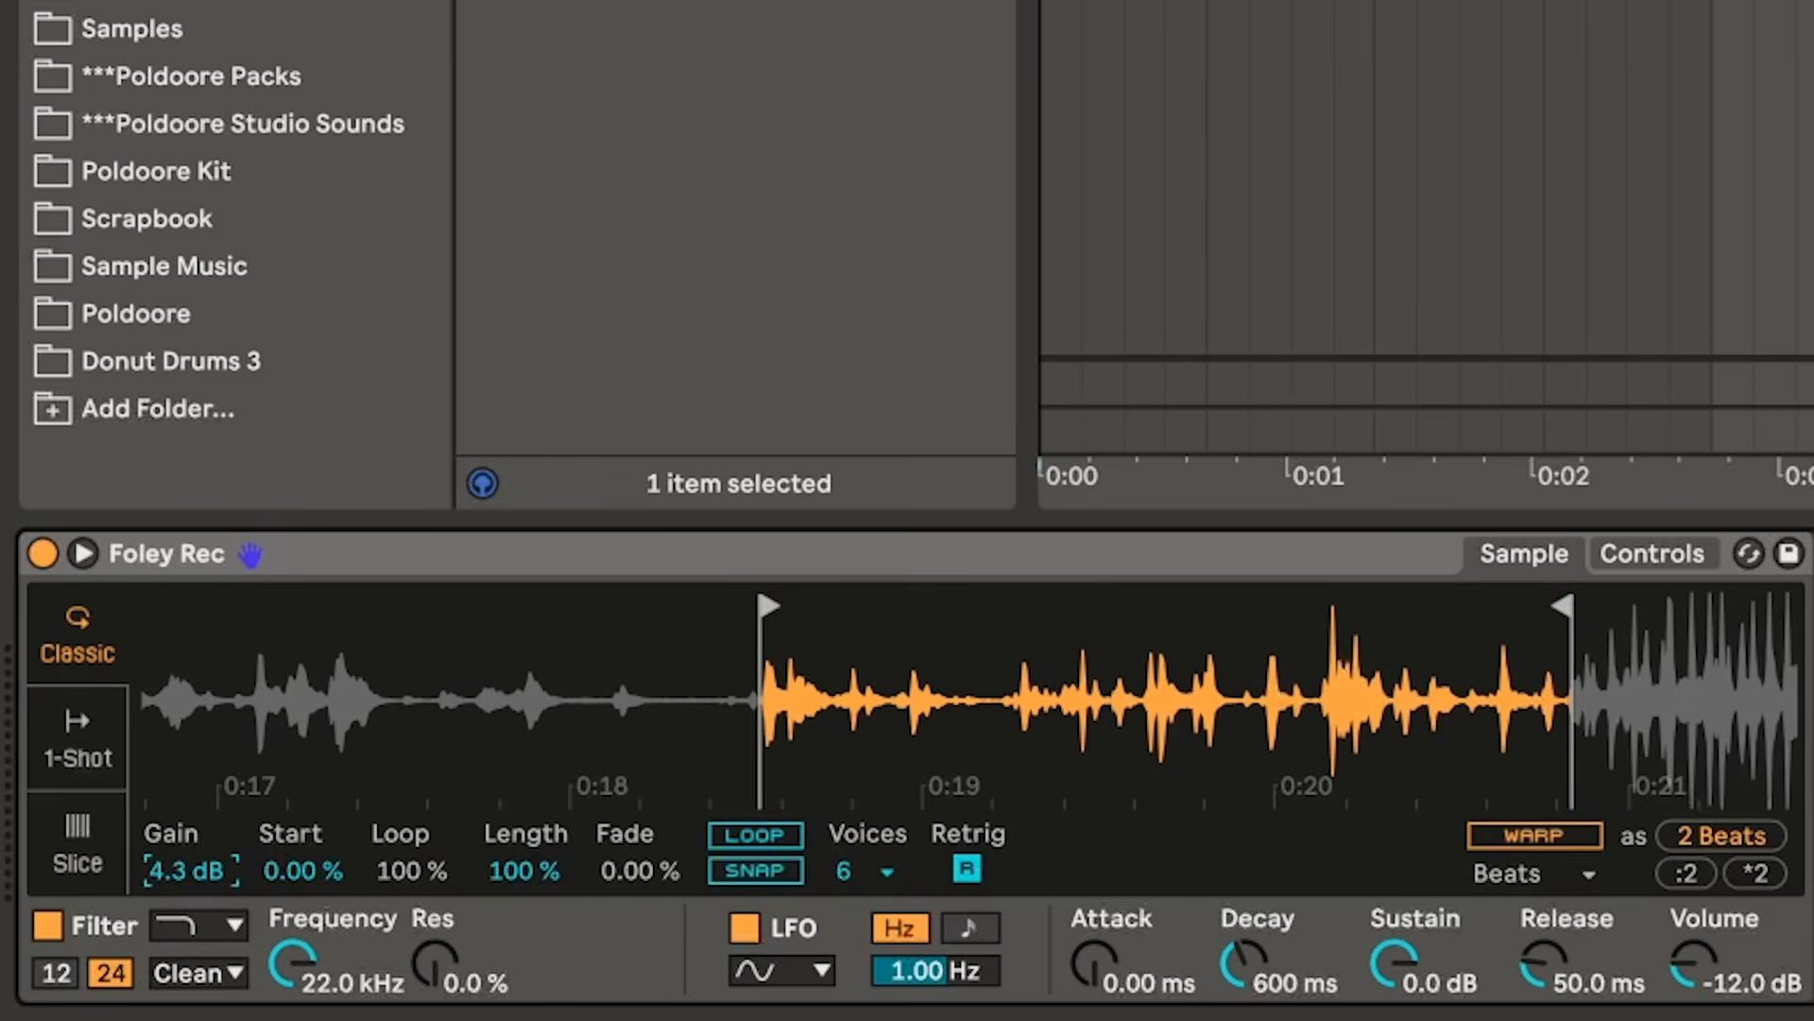
left_click(193, 931)
left_click(194, 779)
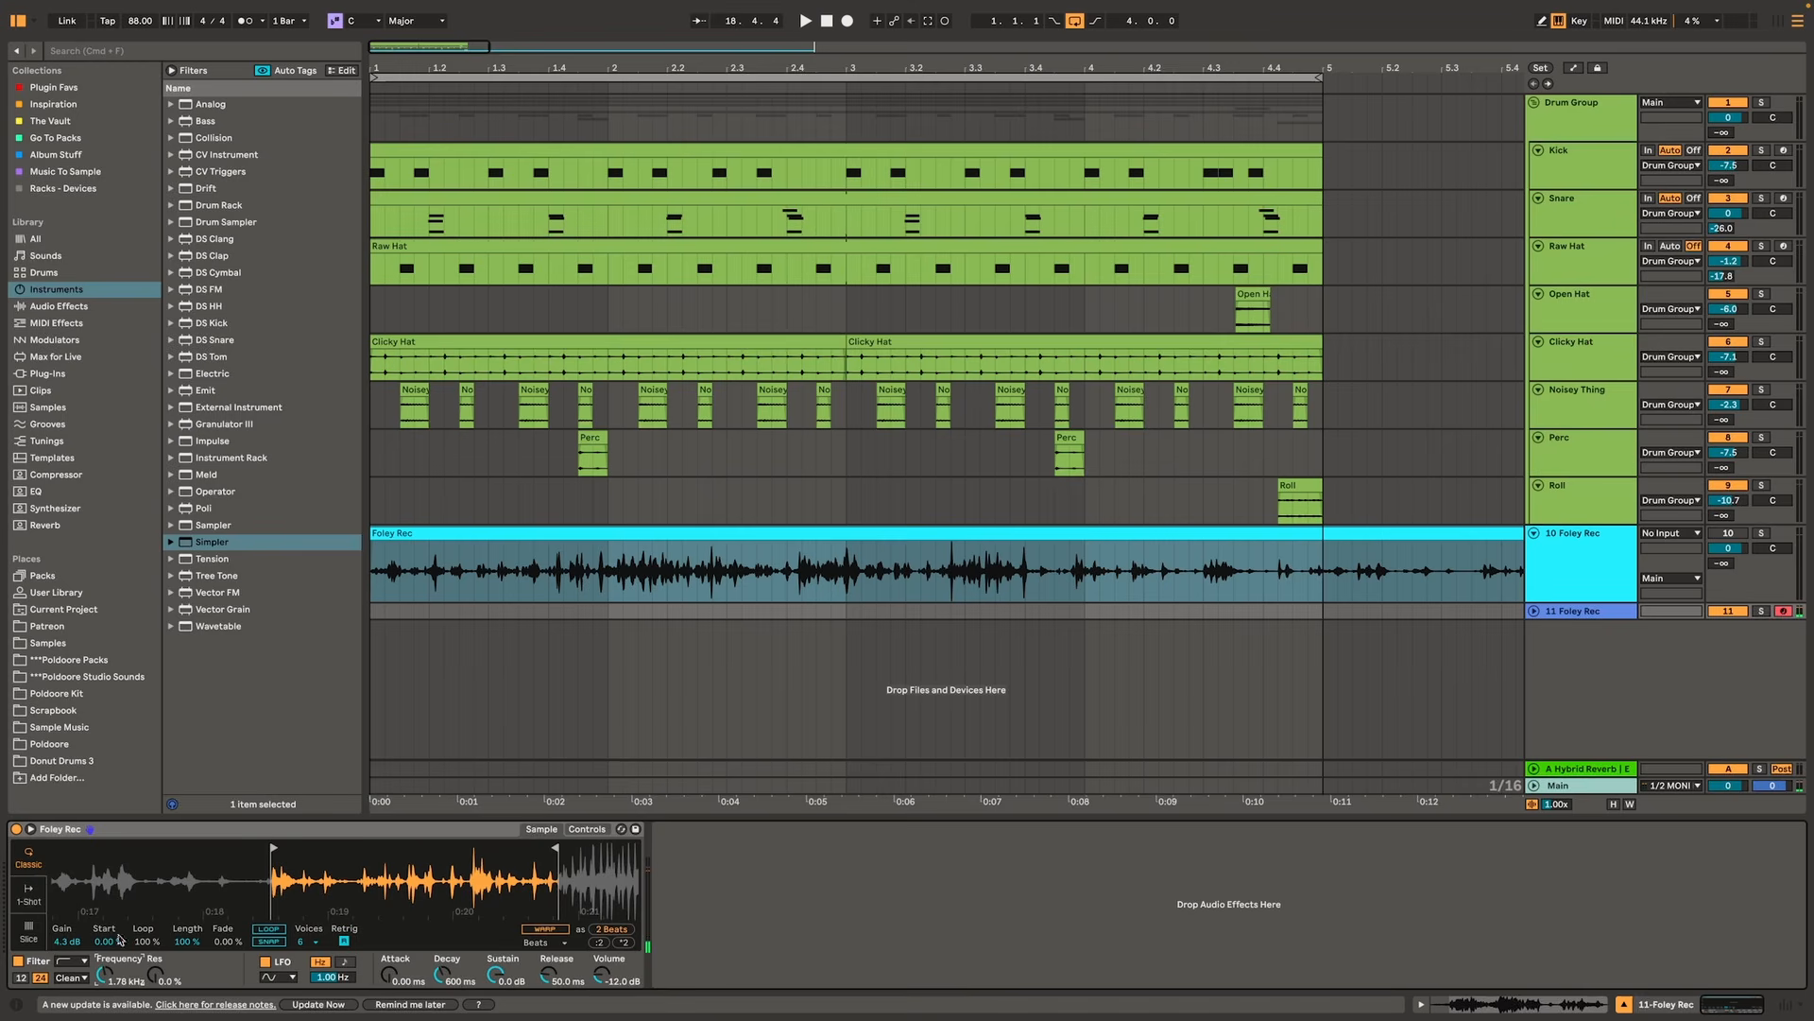
- Add a Glue Compressor after the Simpler with threshold -15.6 dB, makeup 3.33 dB and Soft clipping on
left_click(117, 313)
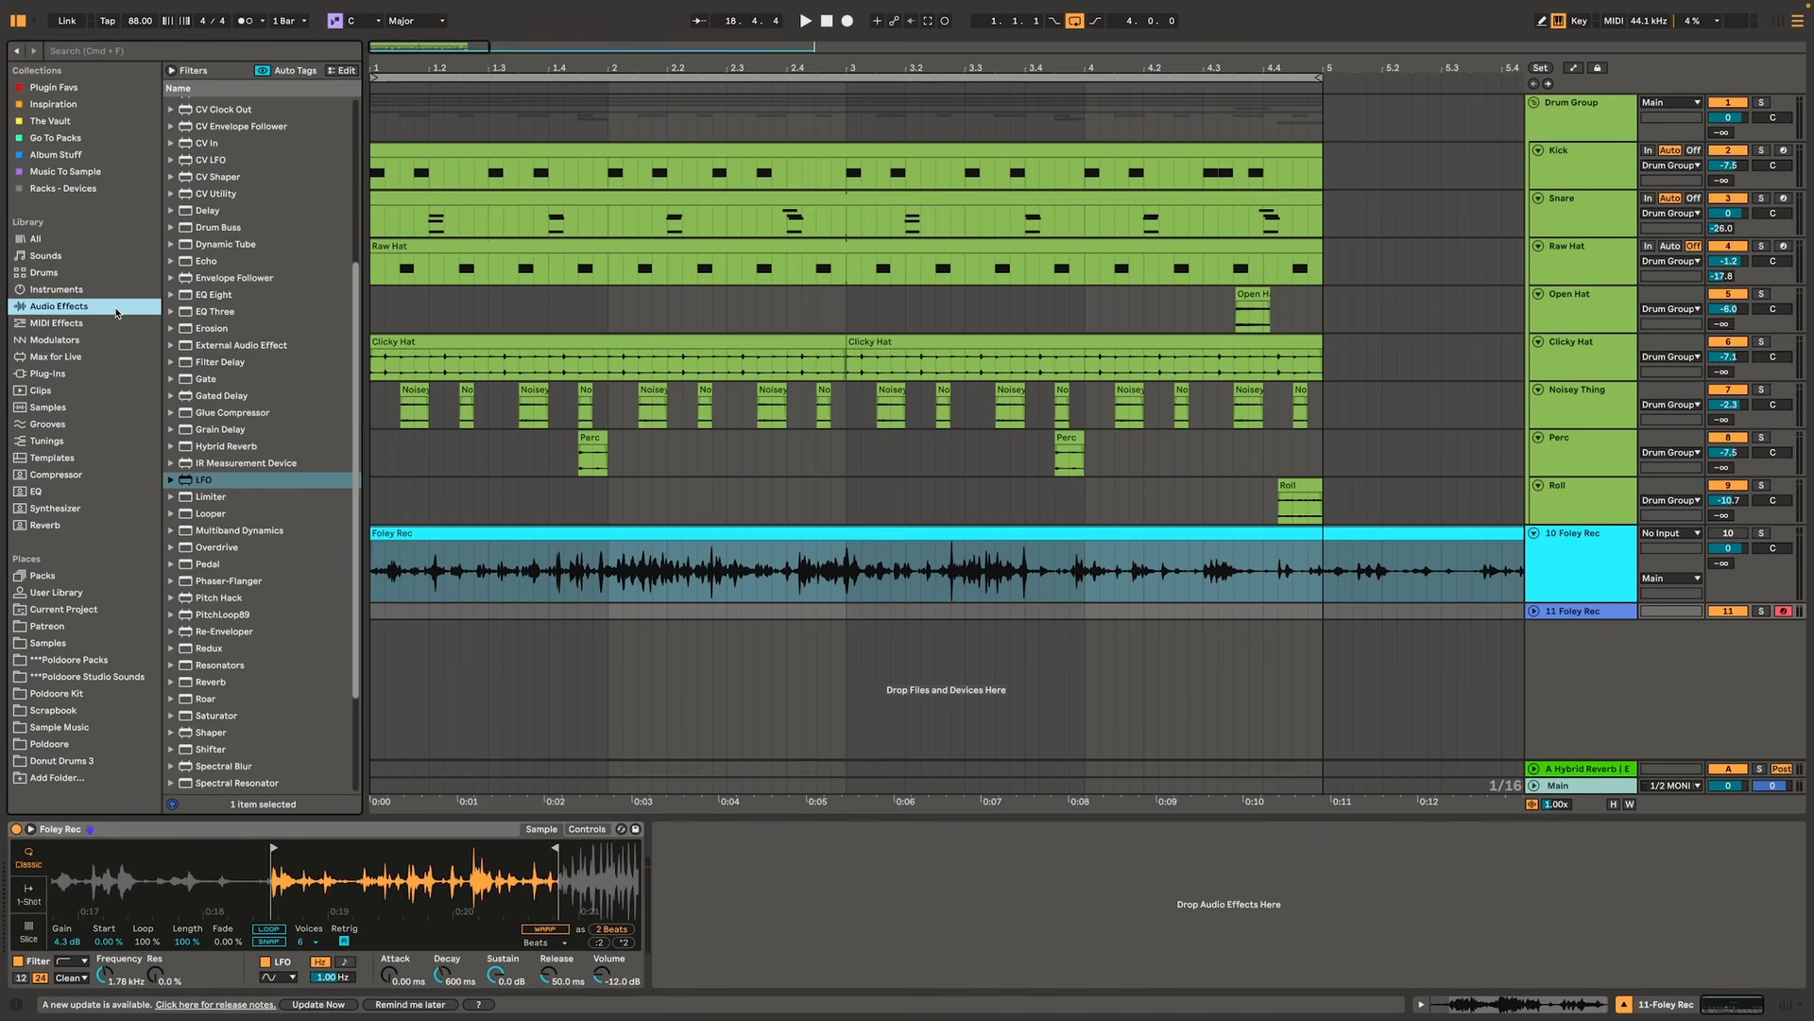
double_click(233, 420)
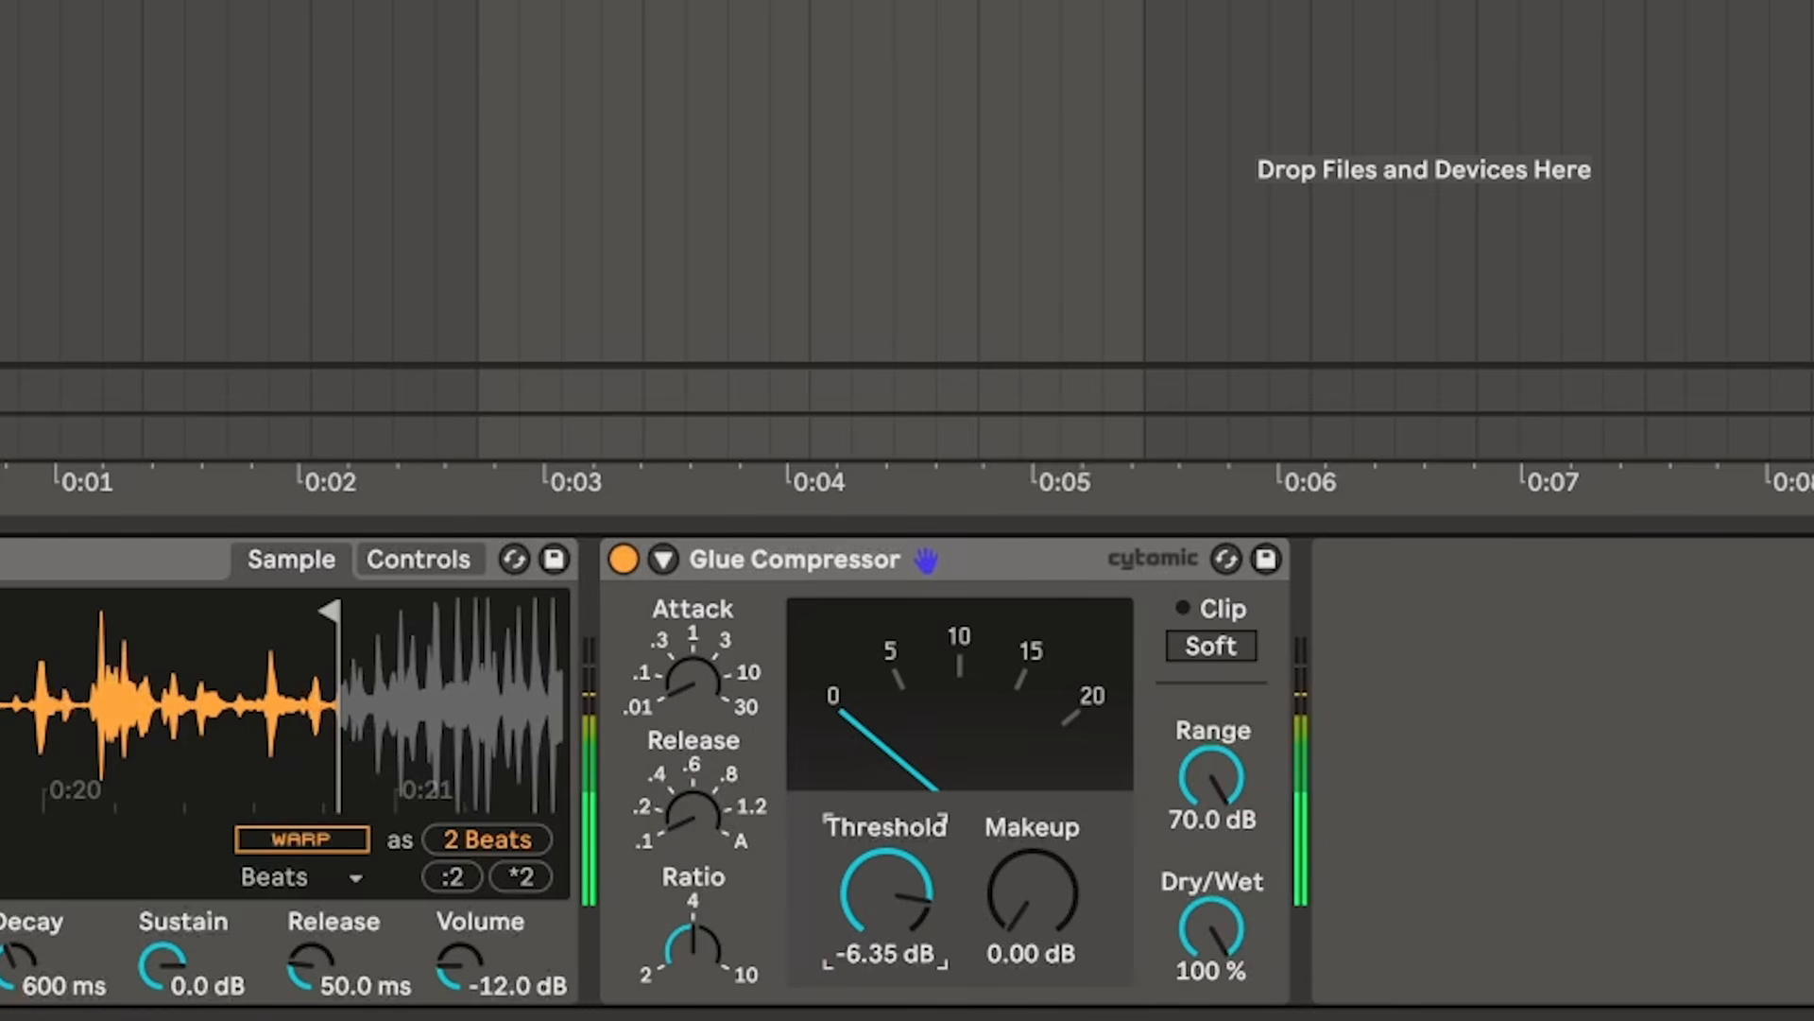
left_click_drag(903, 907, 902, 980)
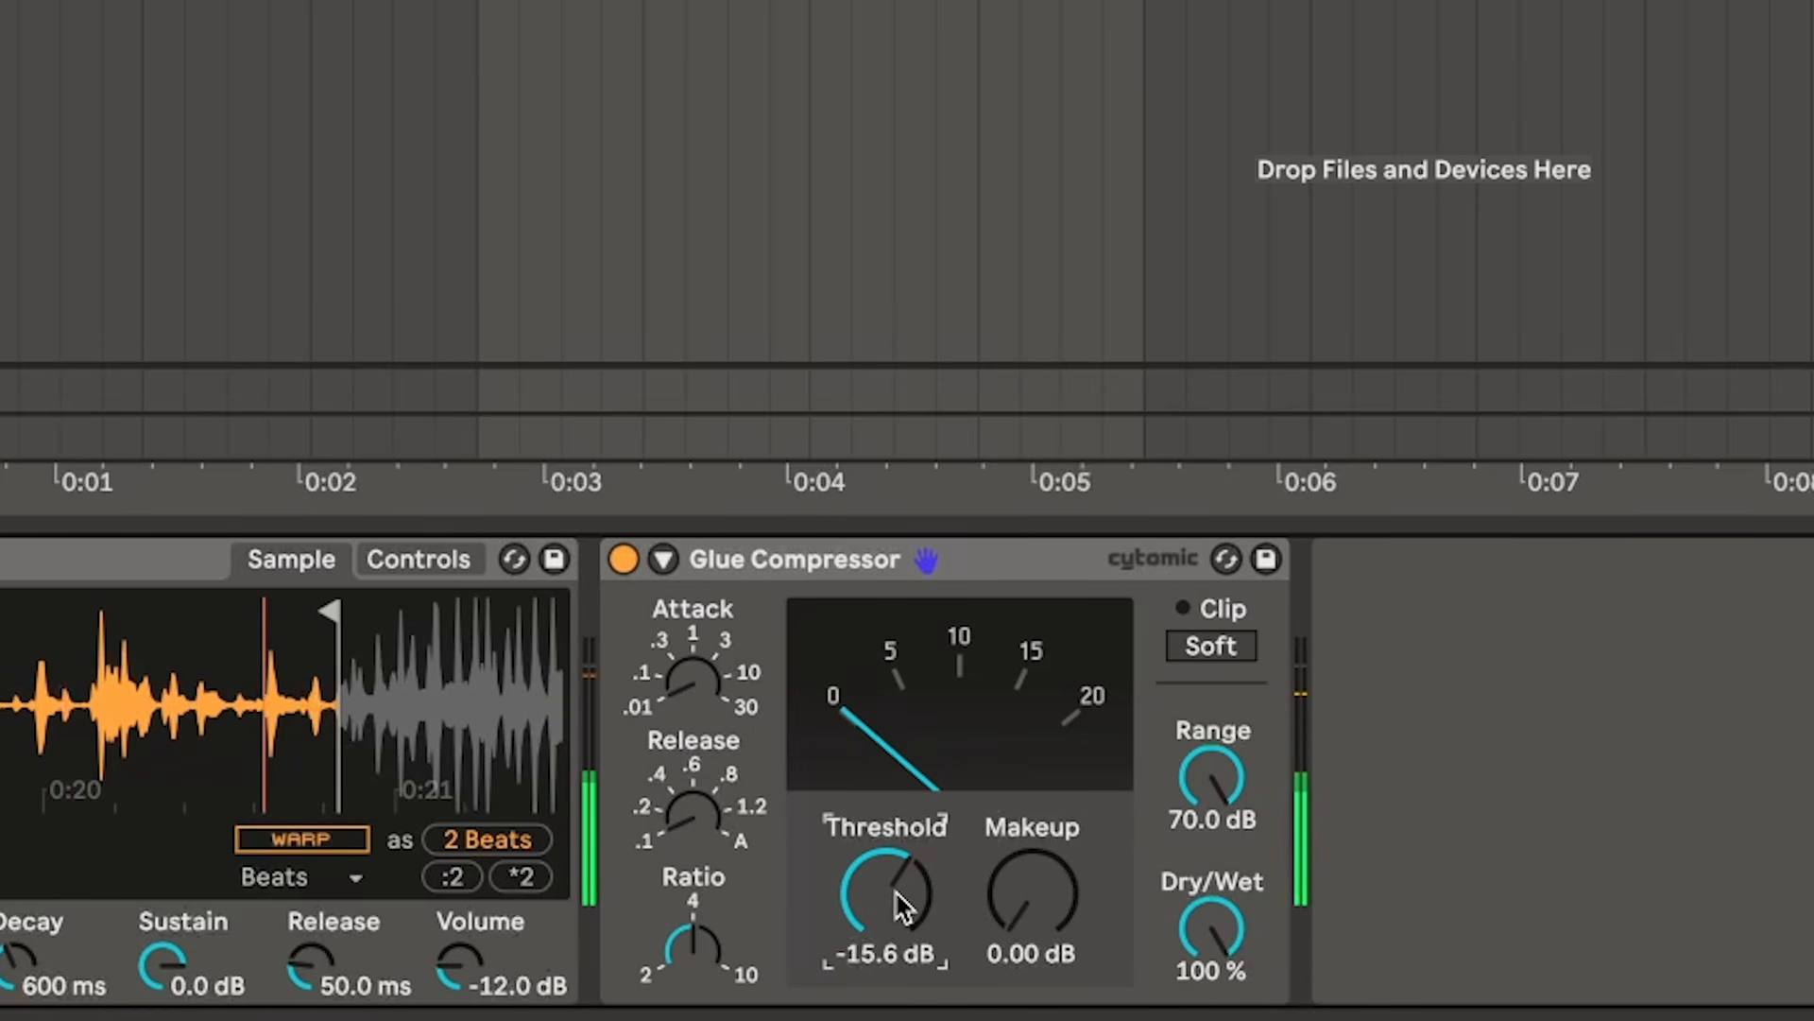
left_click_drag(984, 916, 984, 884)
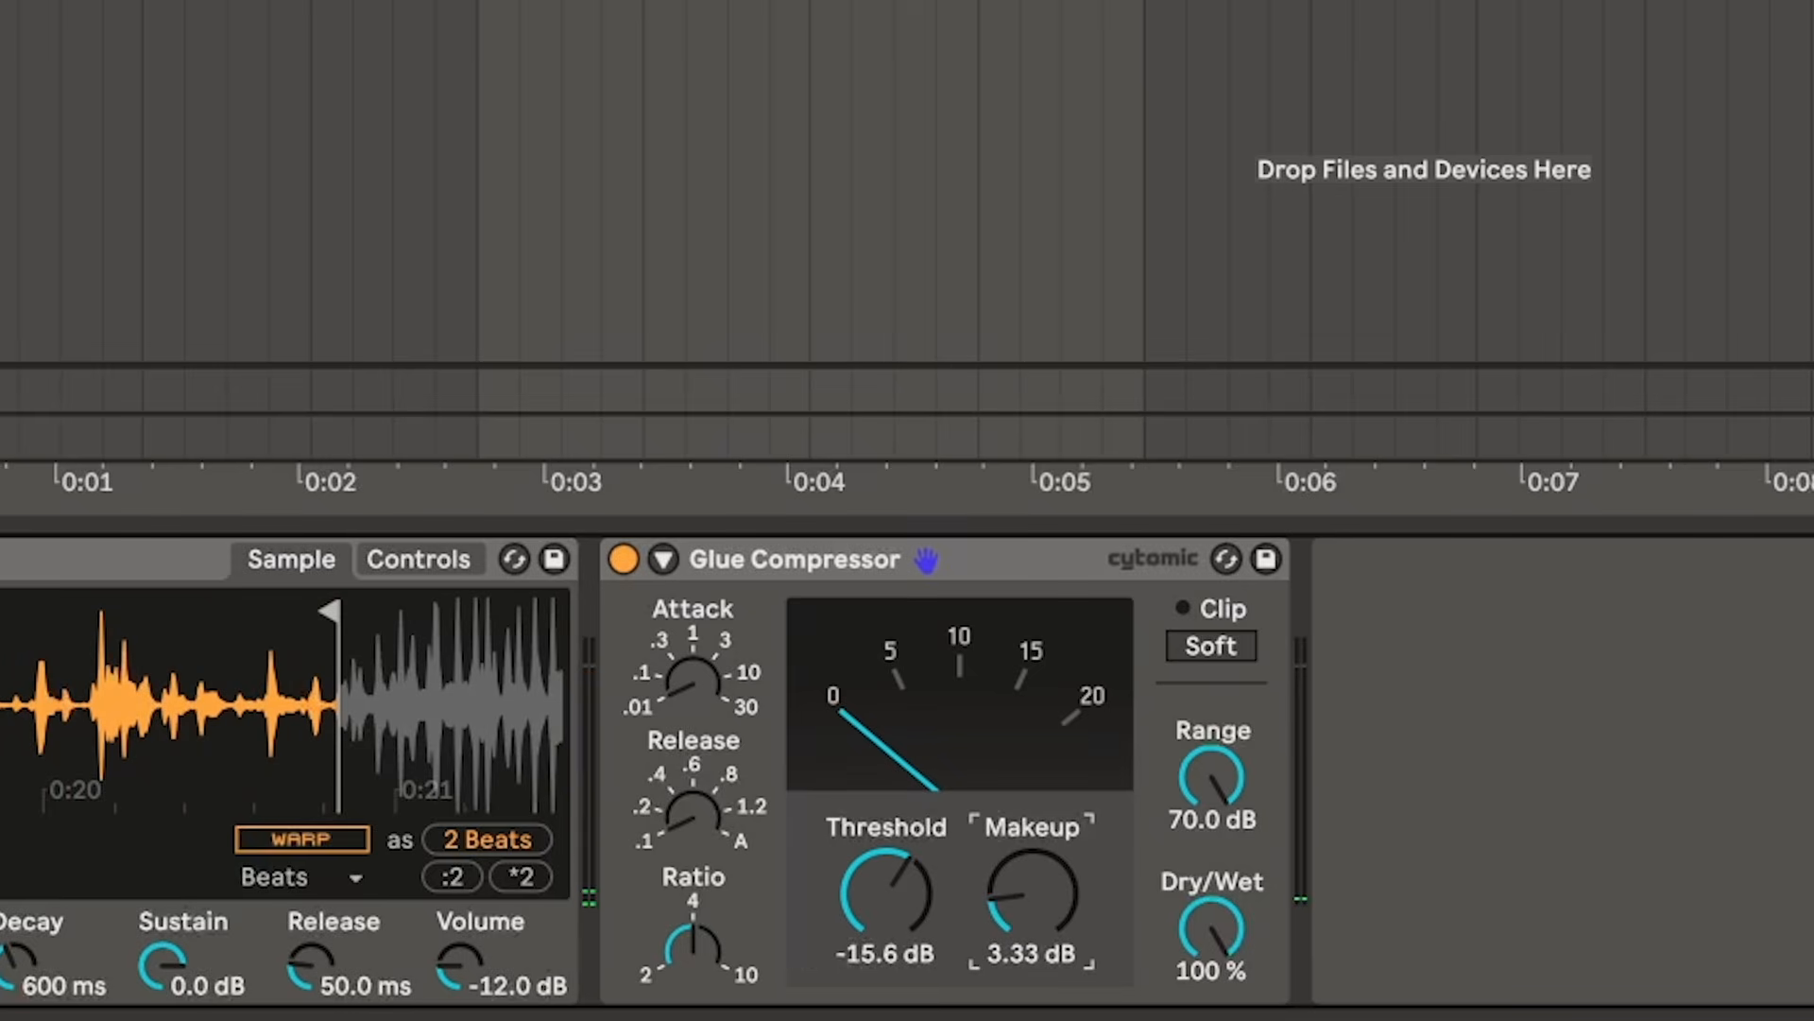
left_click(1211, 647)
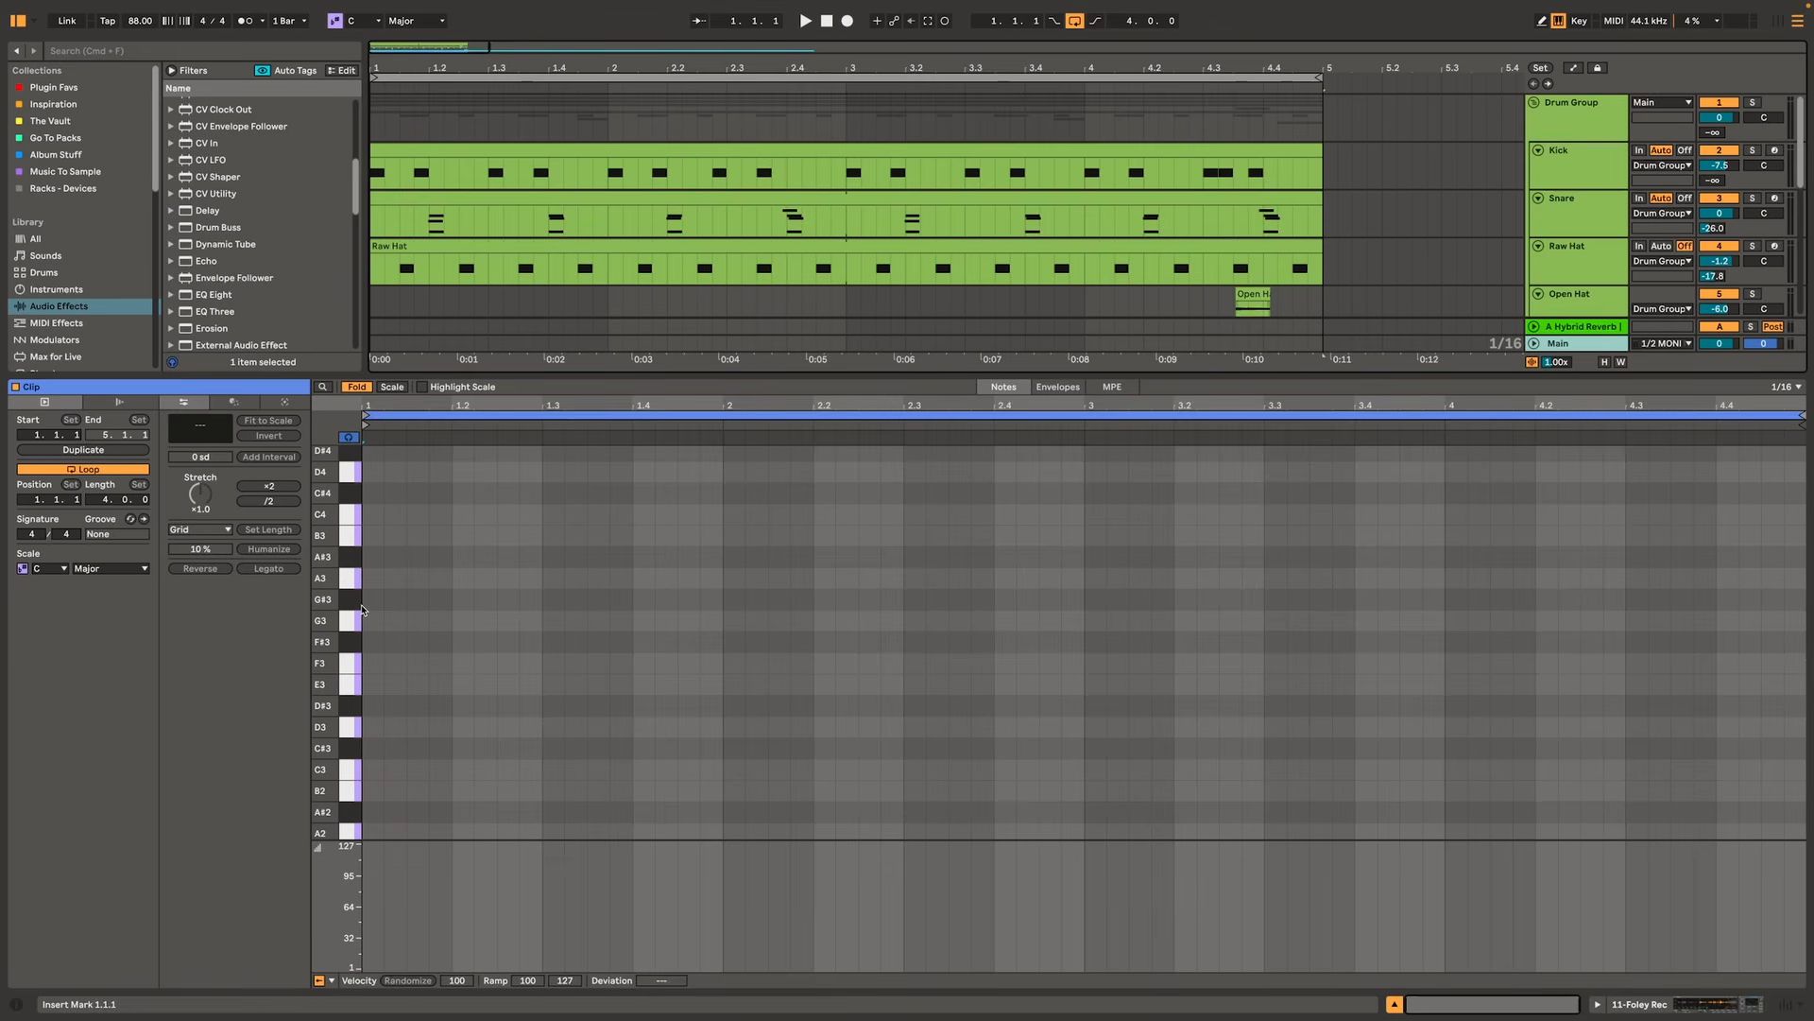
- Add C3 notes at 1.2, 1.4, 2.2 and 2.4 in the foley MIDI clip and duplicate them across bars 3 and 4
double_click(462, 769)
left_click_drag(474, 770, 681, 769)
left_click_drag(700, 742, 879, 769)
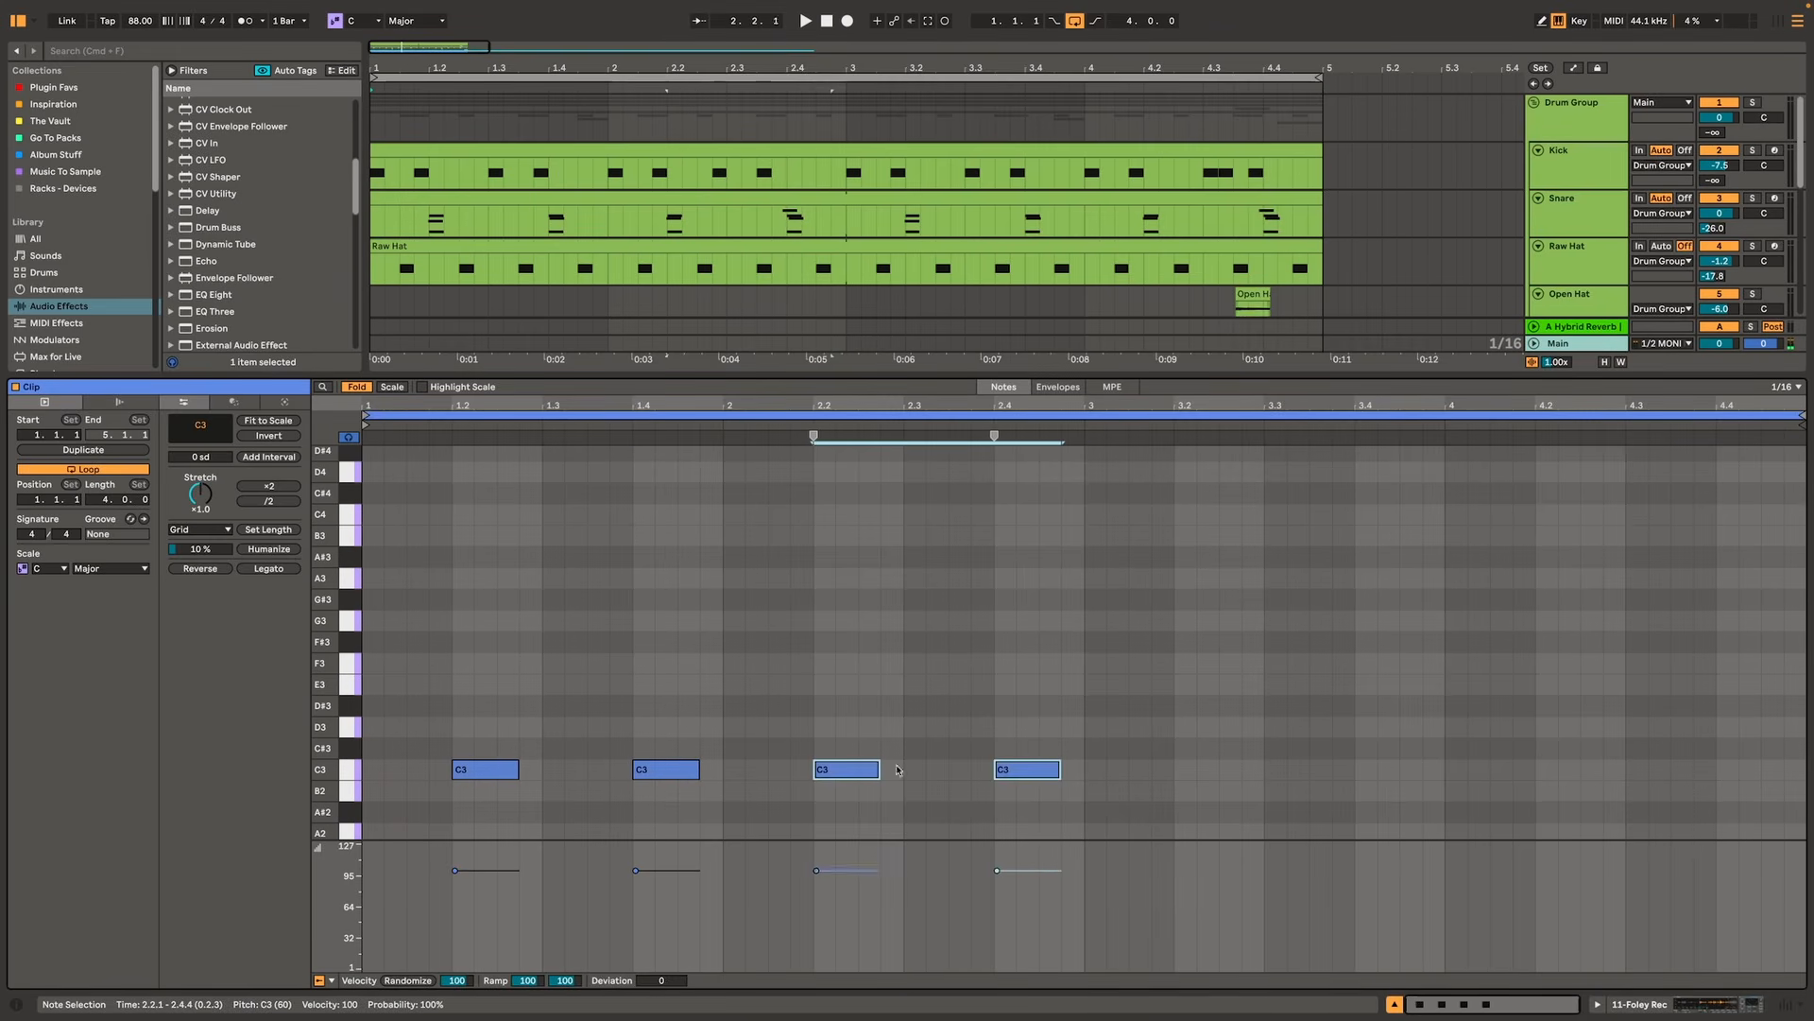
key("ctrl+a")
key("ctrl+d")
left_click_drag(1262, 372, 1250, 746)
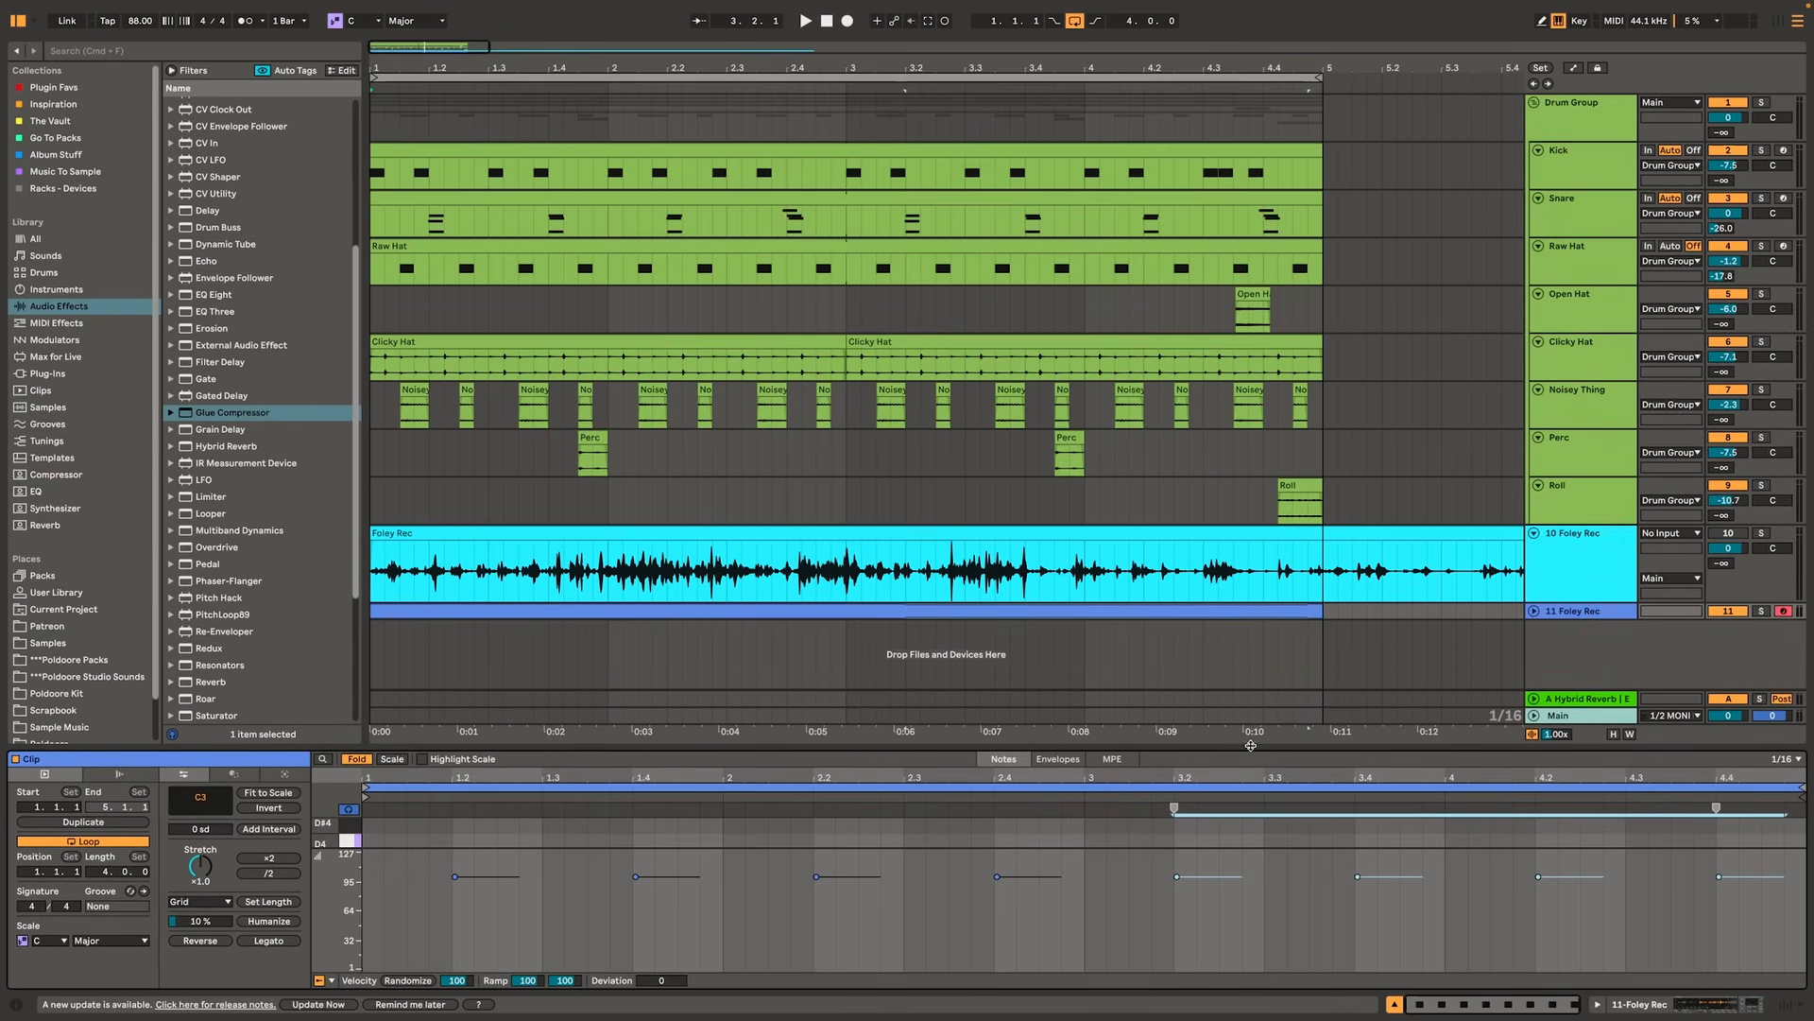
- Unfold the foley Simpler track and add a Gate after its Glue Compressor, sidechained from the Snare track
left_click(1534, 611)
double_click(1557, 613)
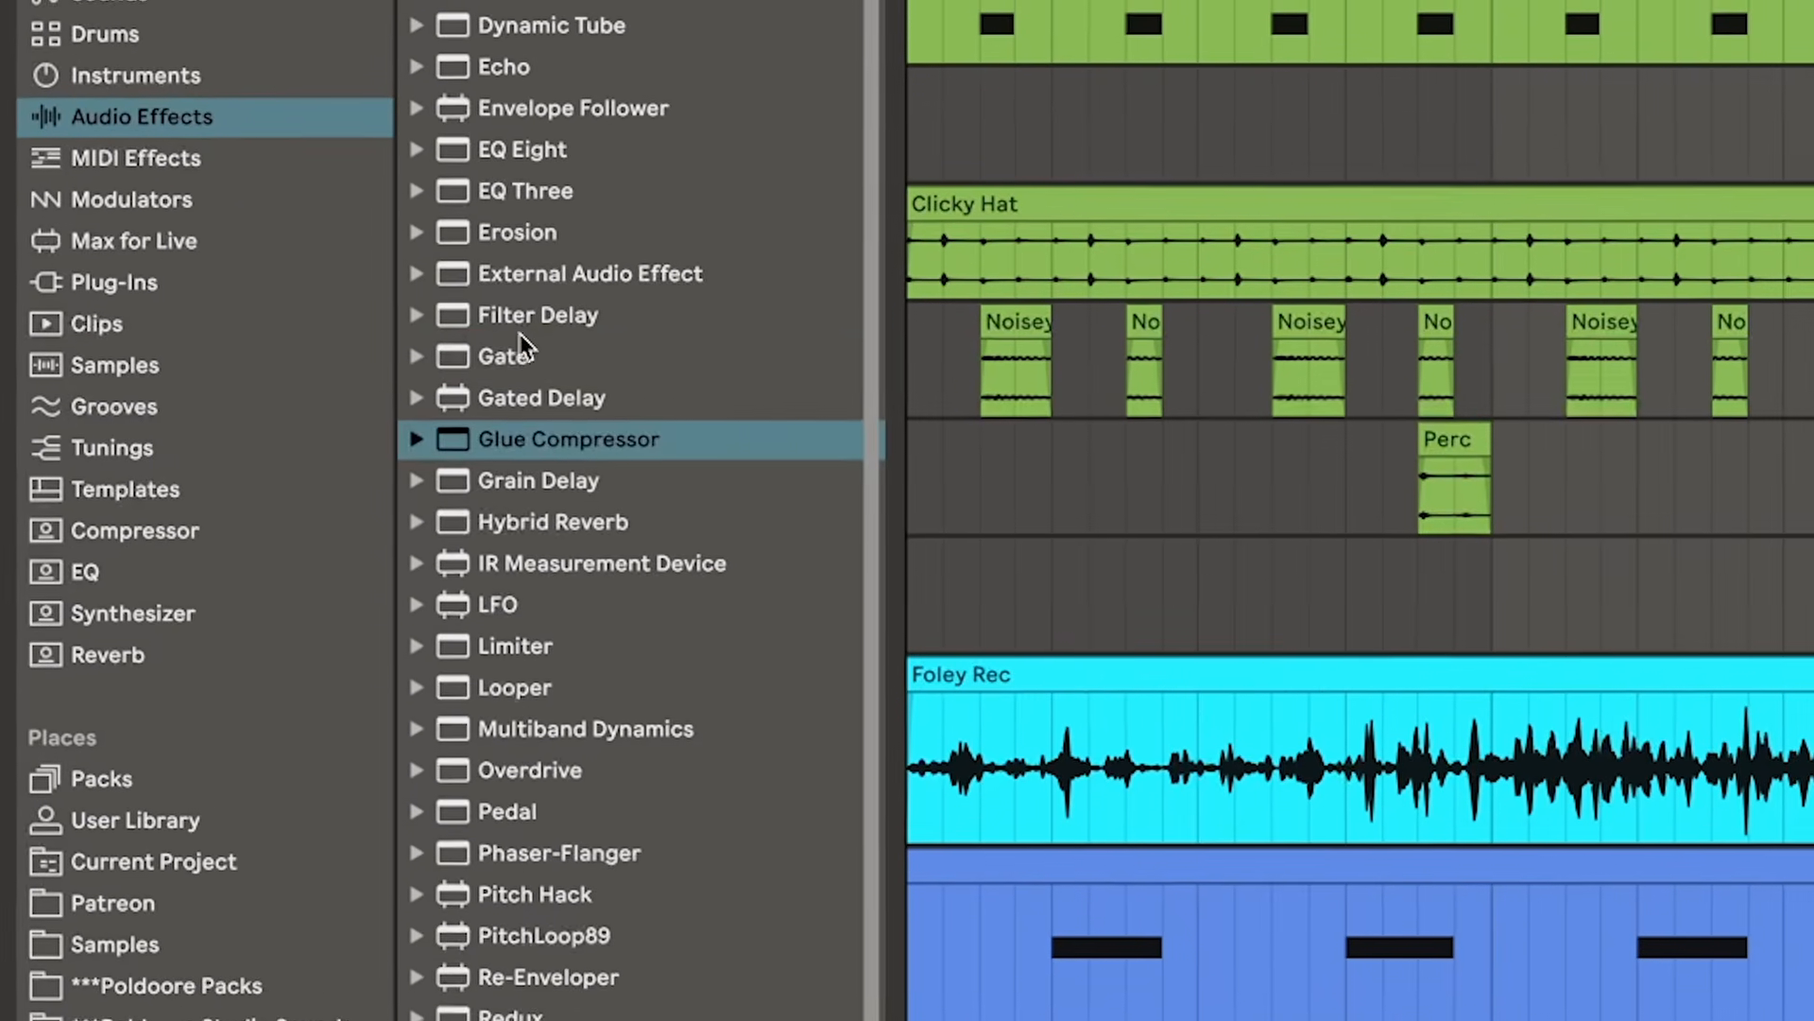
left_click(205, 404)
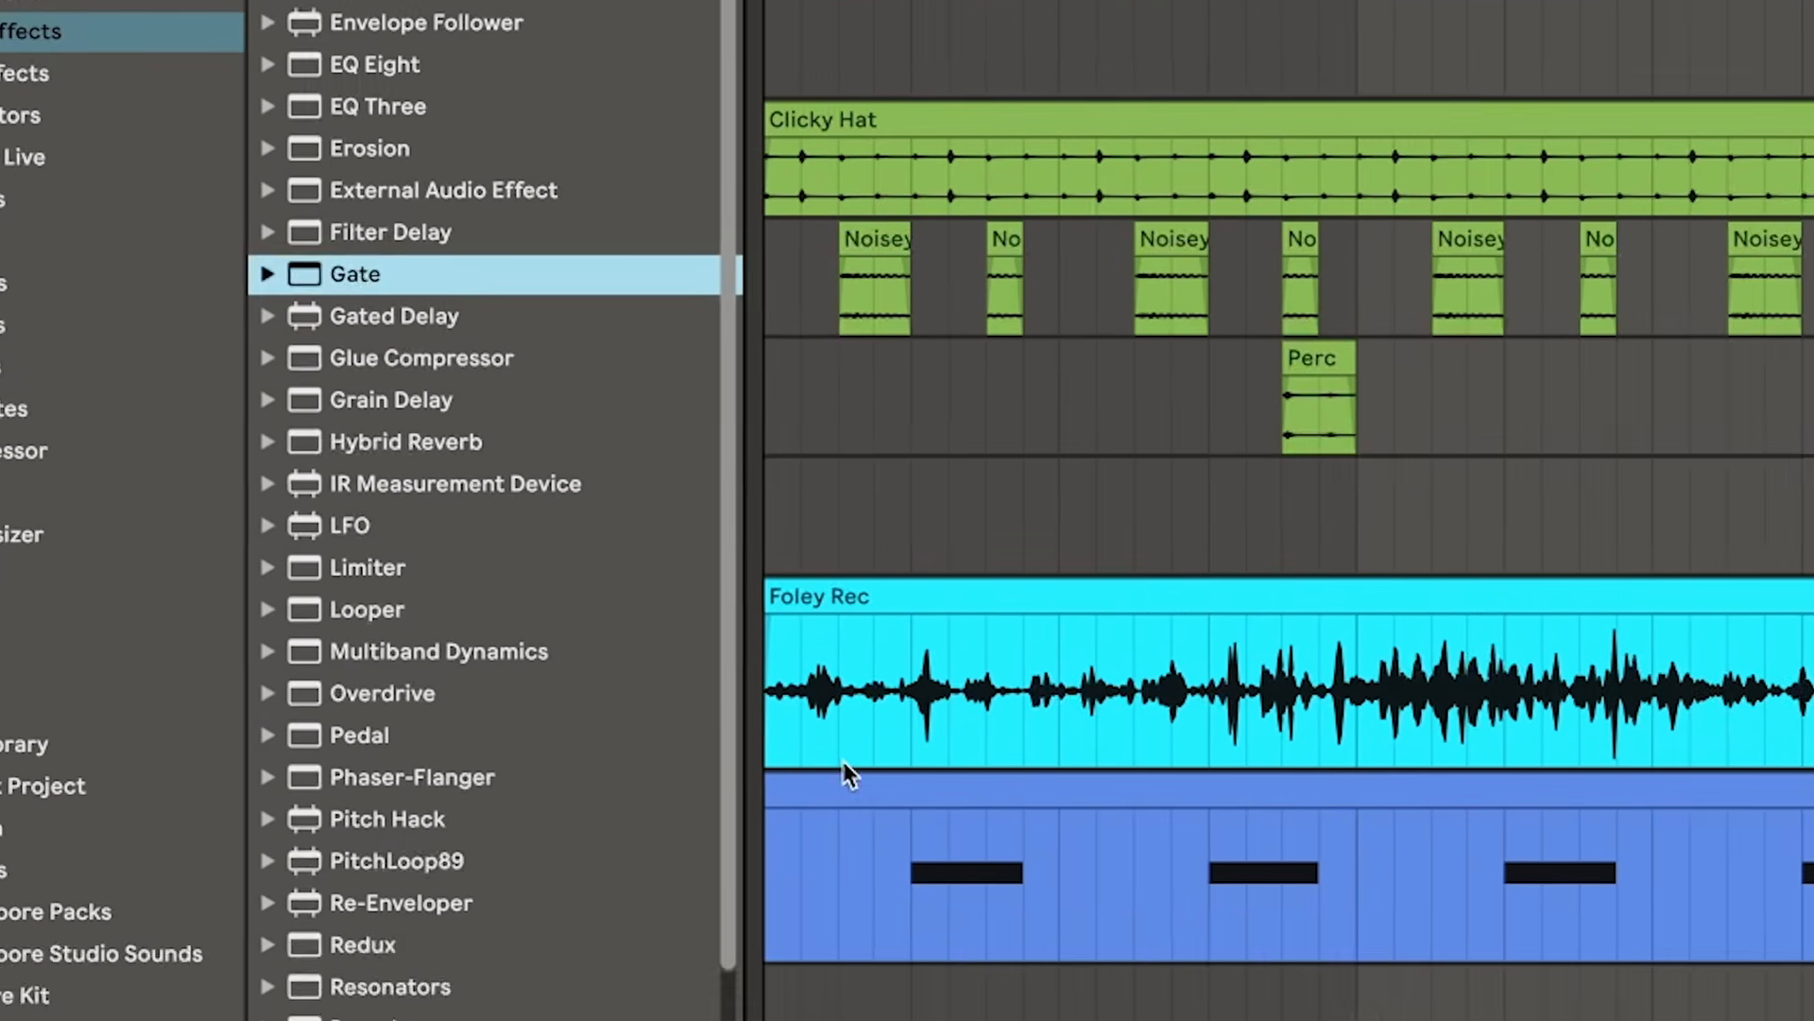
left_click_drag(843, 762, 894, 655)
left_click(784, 609)
left_click(816, 649)
left_click(841, 711)
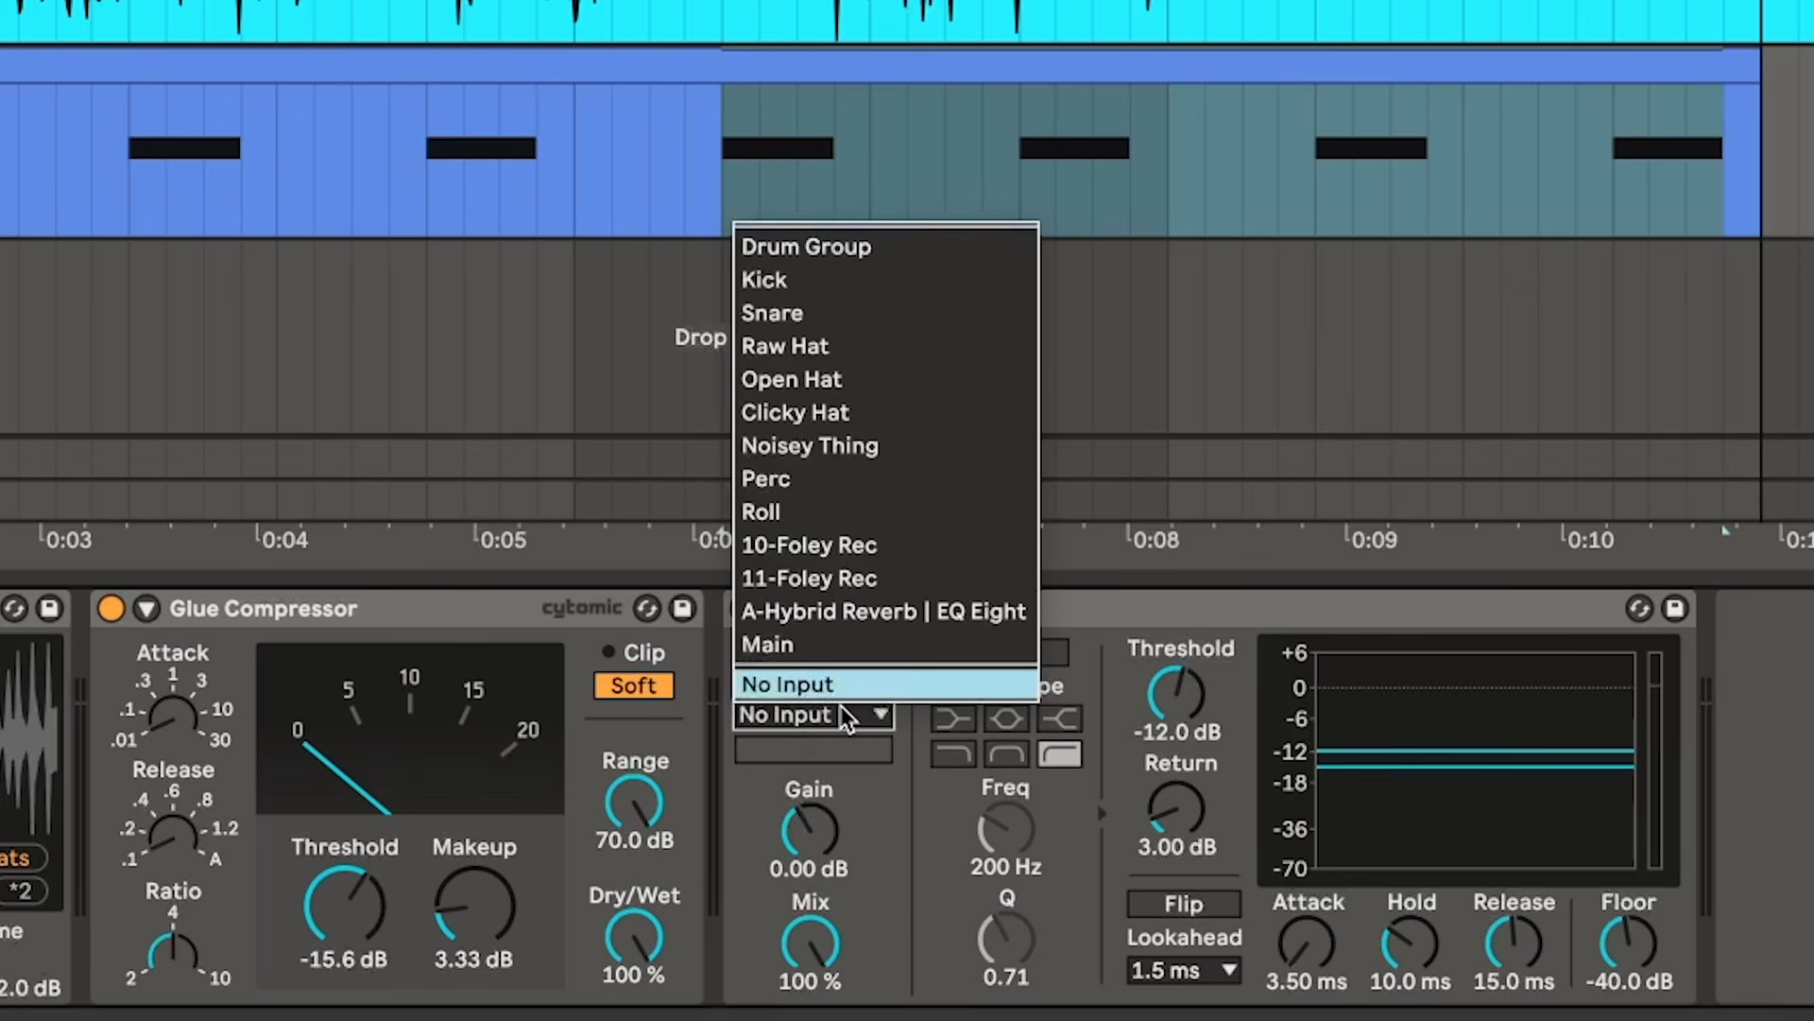
left_click(809, 316)
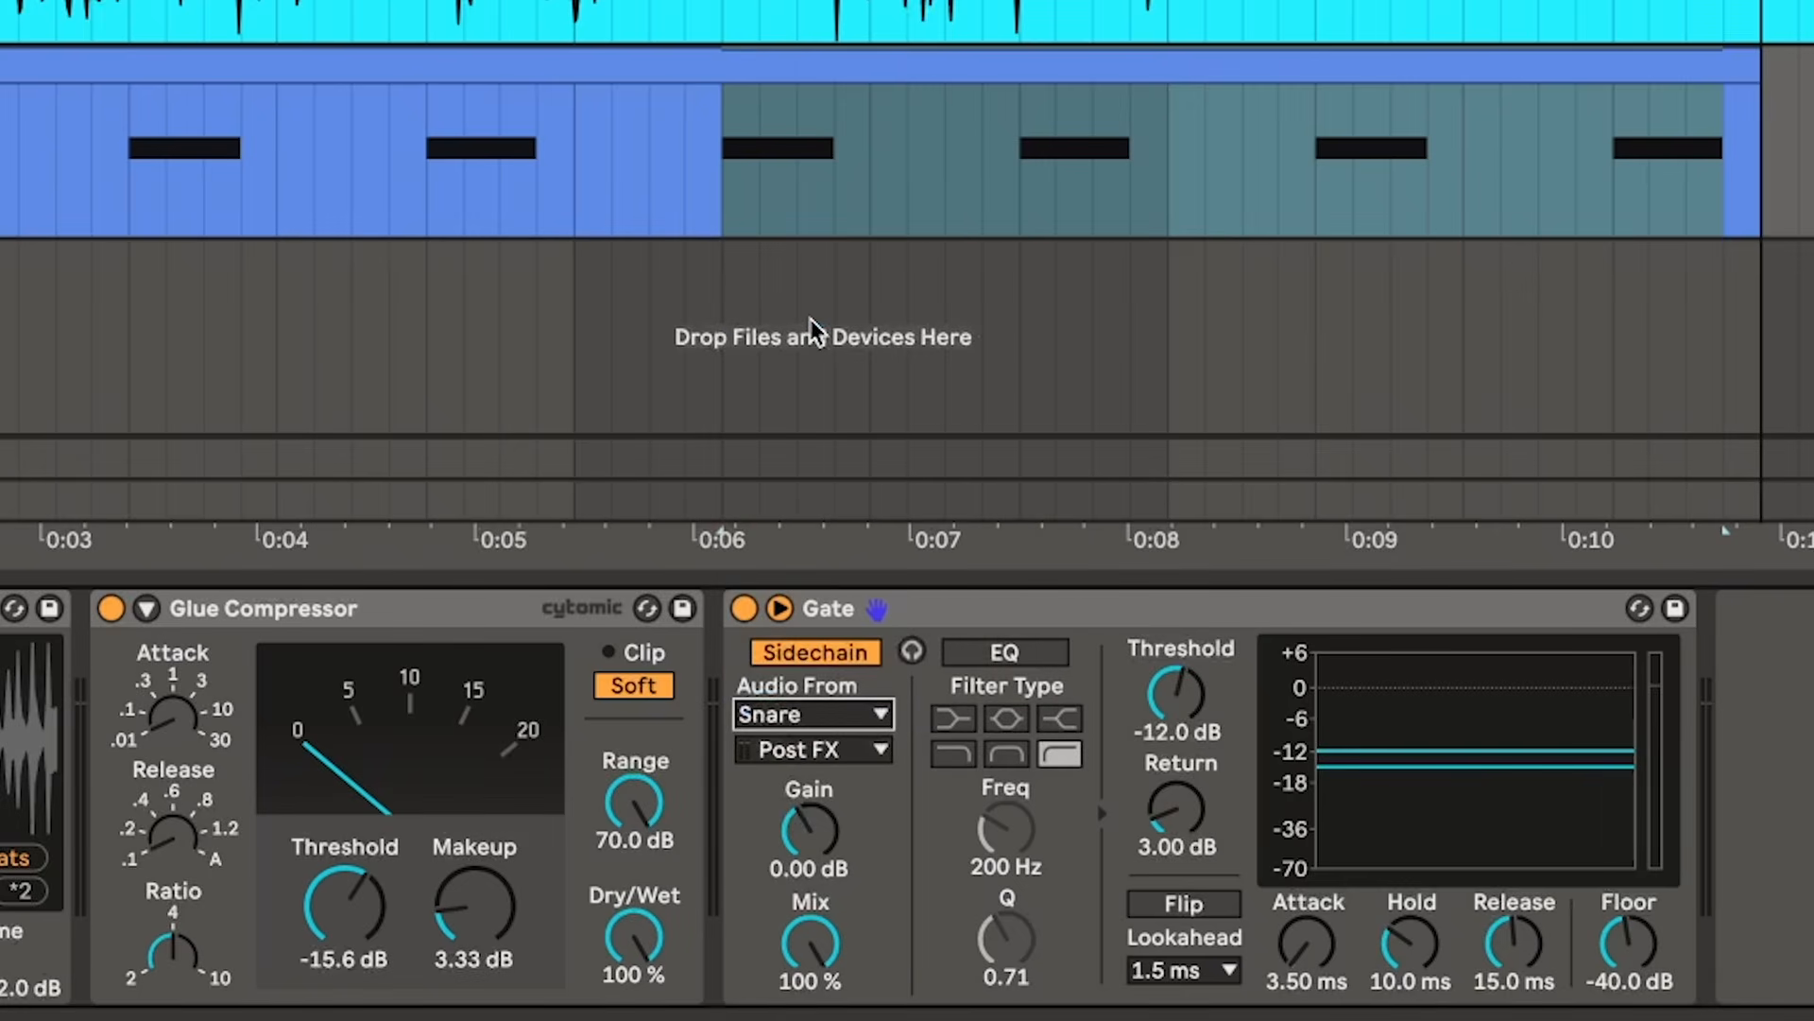
key("Escape")
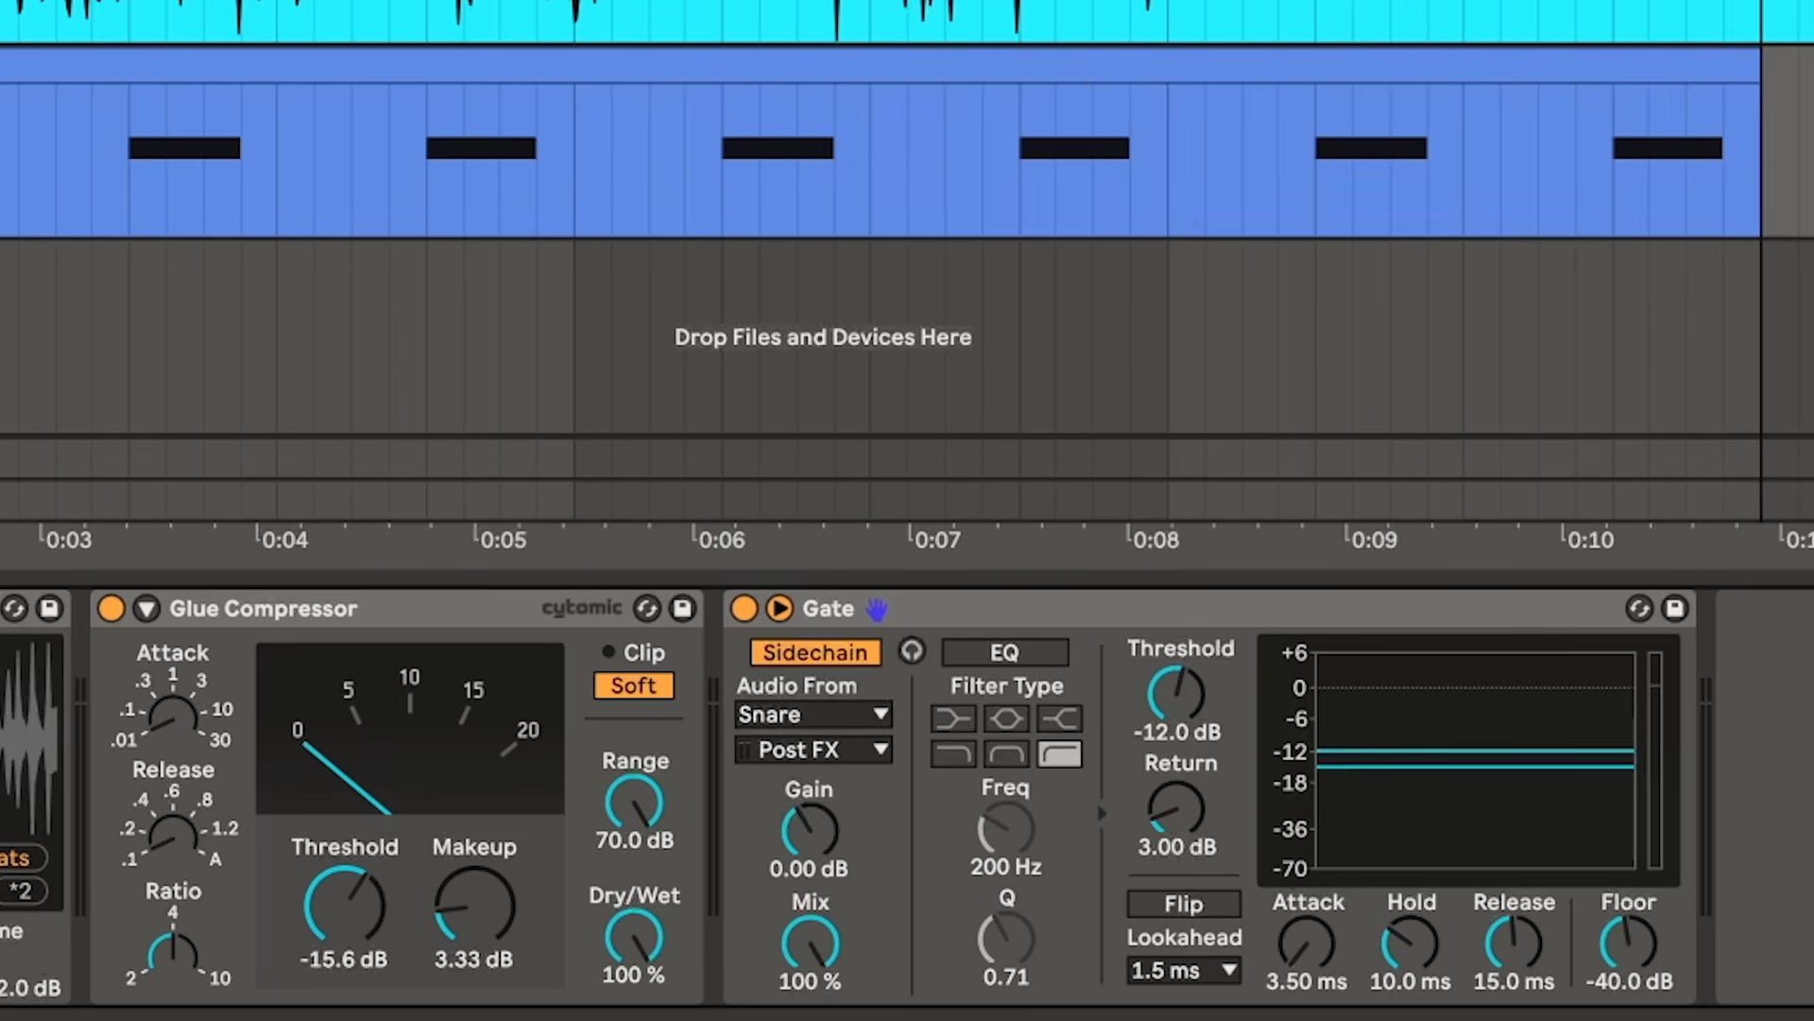
- During playback, set the Gate's threshold to -43.2 dB and its release to 123 ms
key("space")
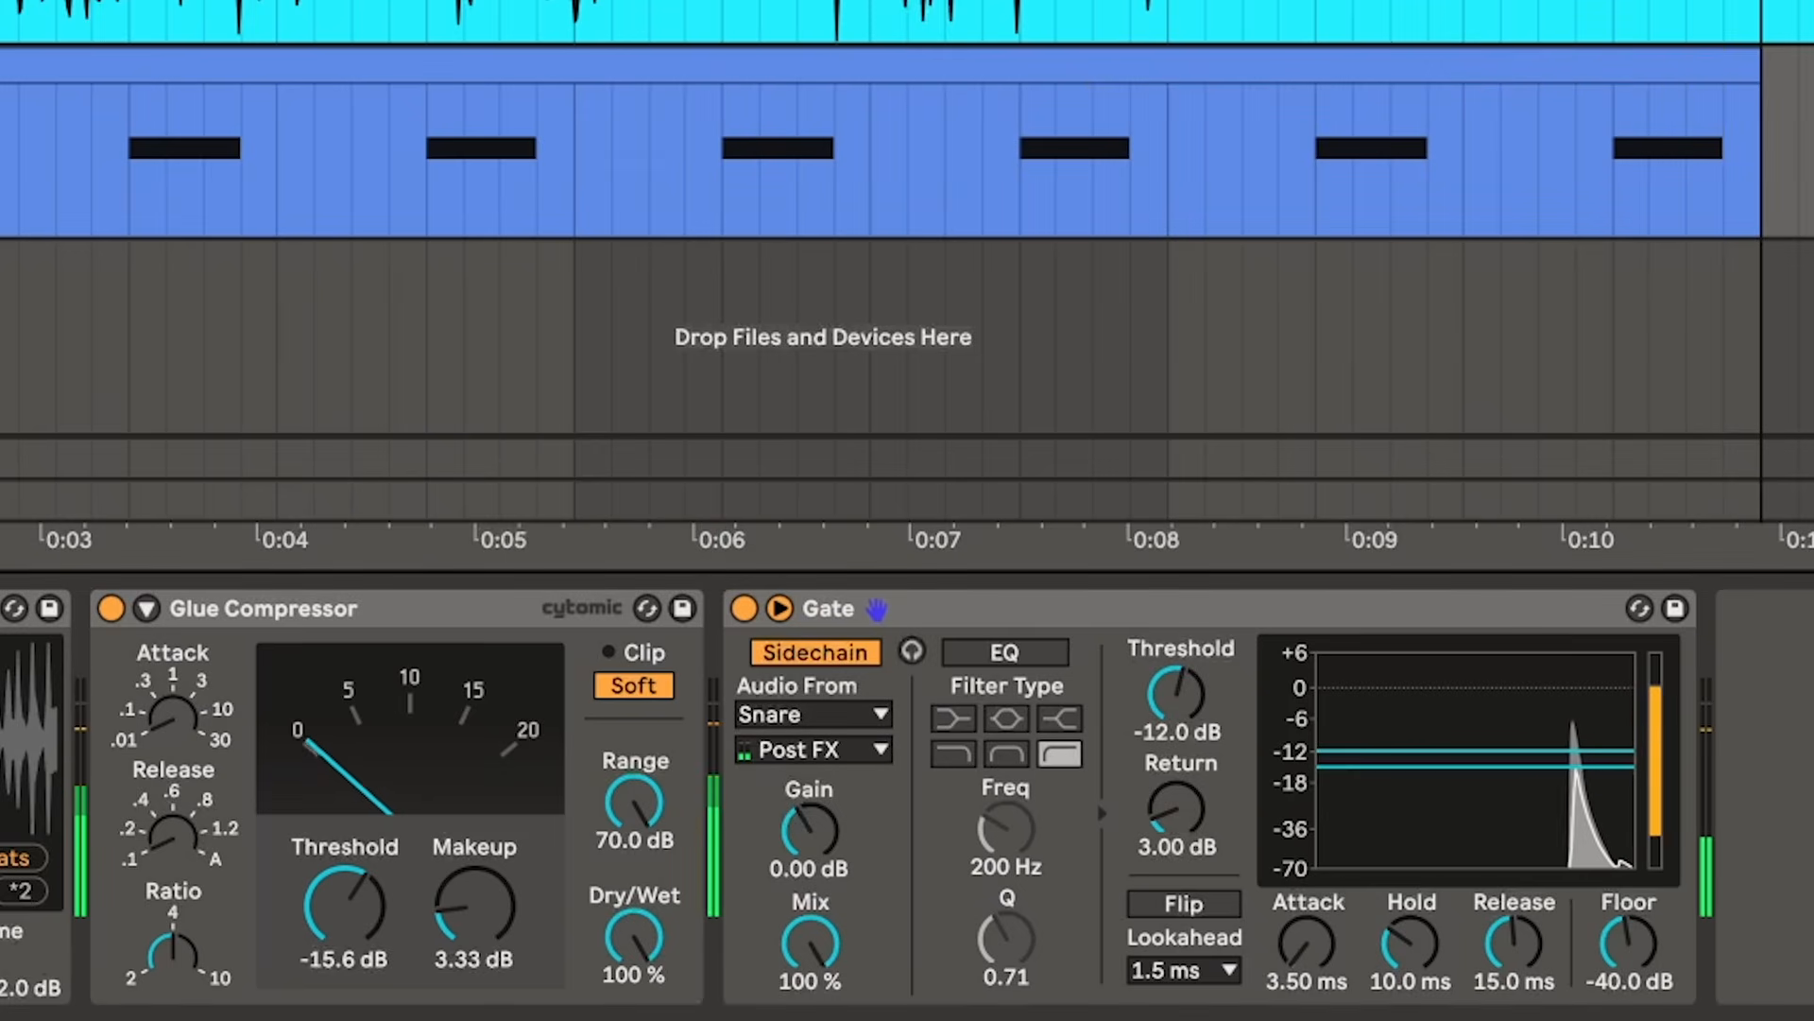
left_click_drag(1160, 717, 1160, 822)
left_click_drag(1513, 941, 1513, 851)
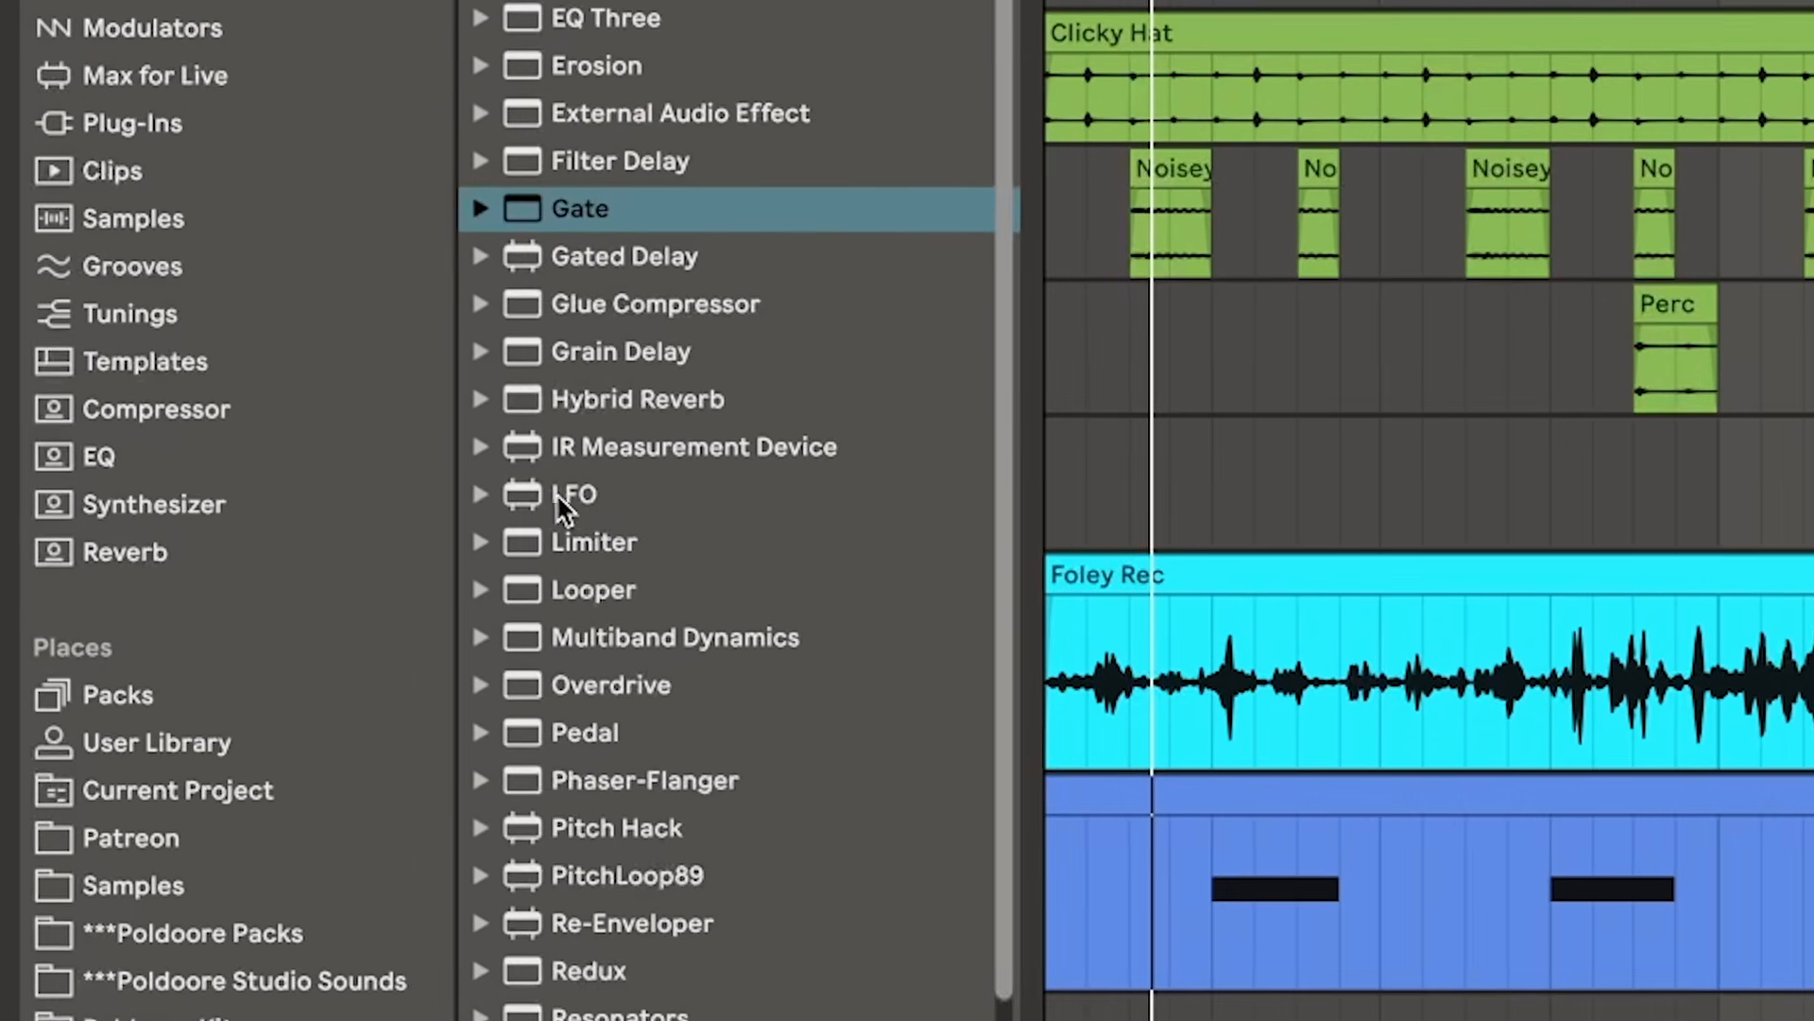
- Insert an LFO after the Simpler, map it to the sample start, and use a Random waveform tempo-synced at 1/2
left_click_drag(560, 497, 1332, 891)
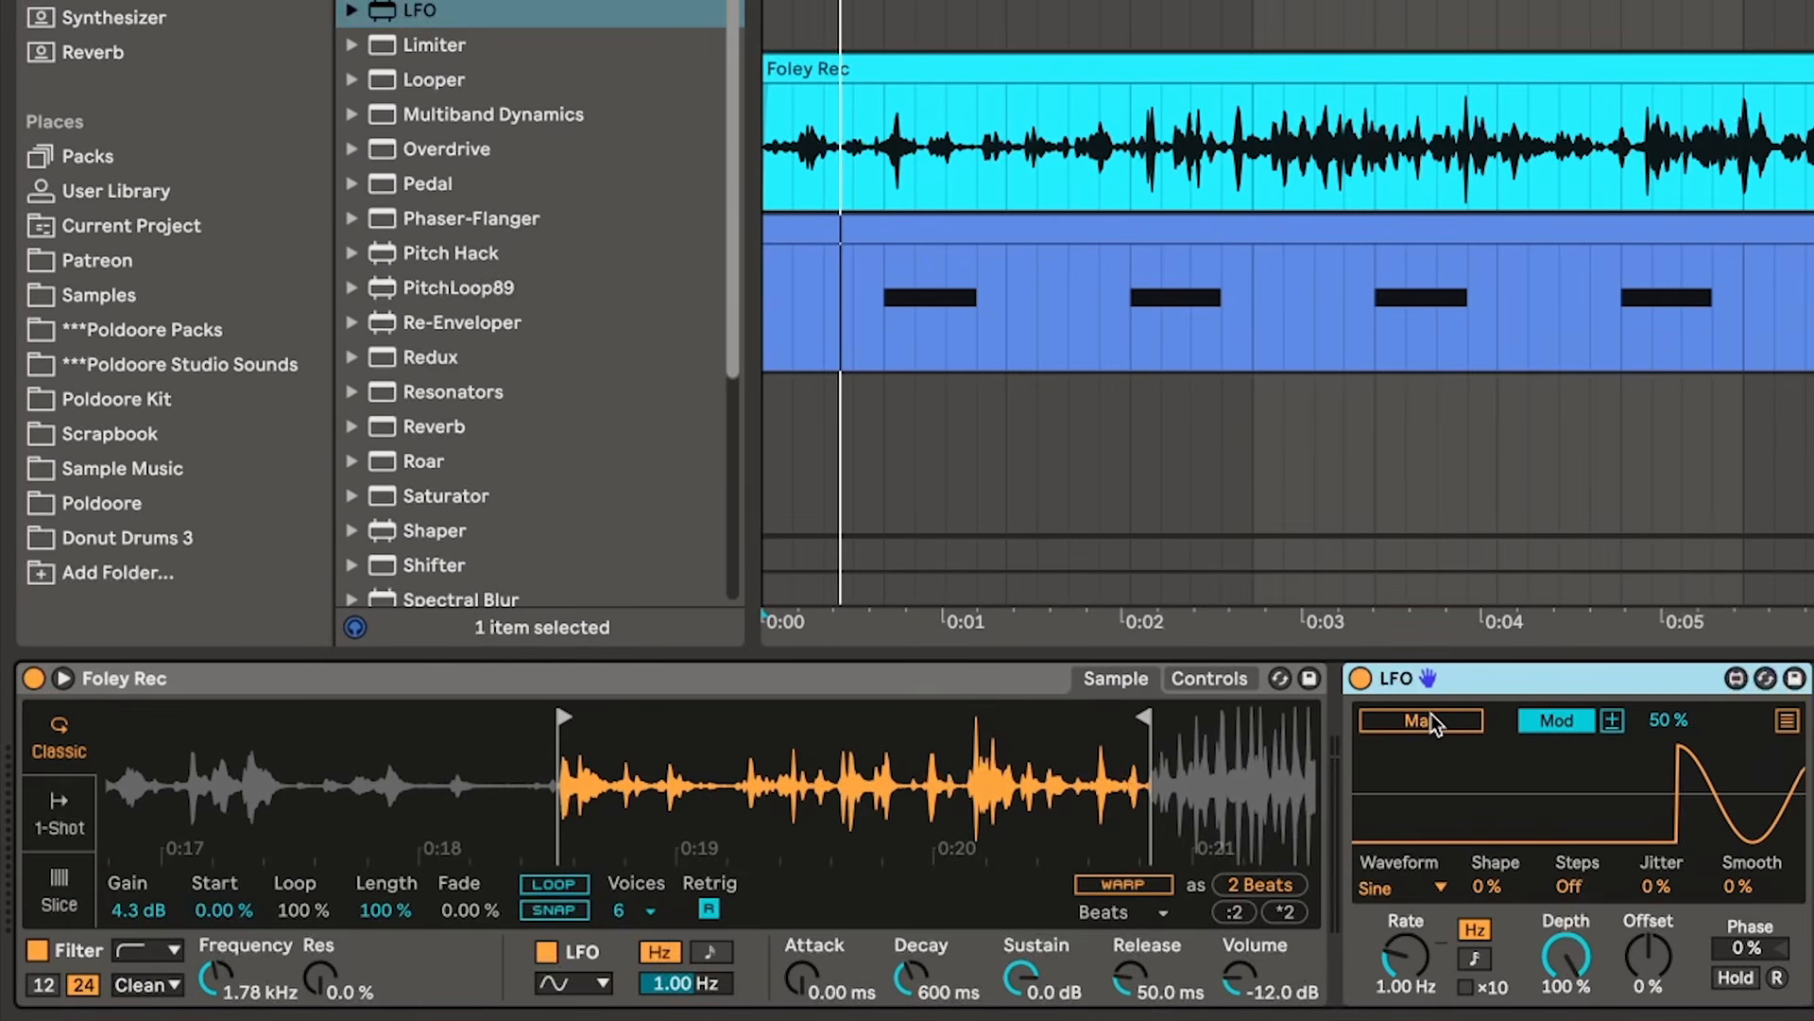
left_click(1435, 724)
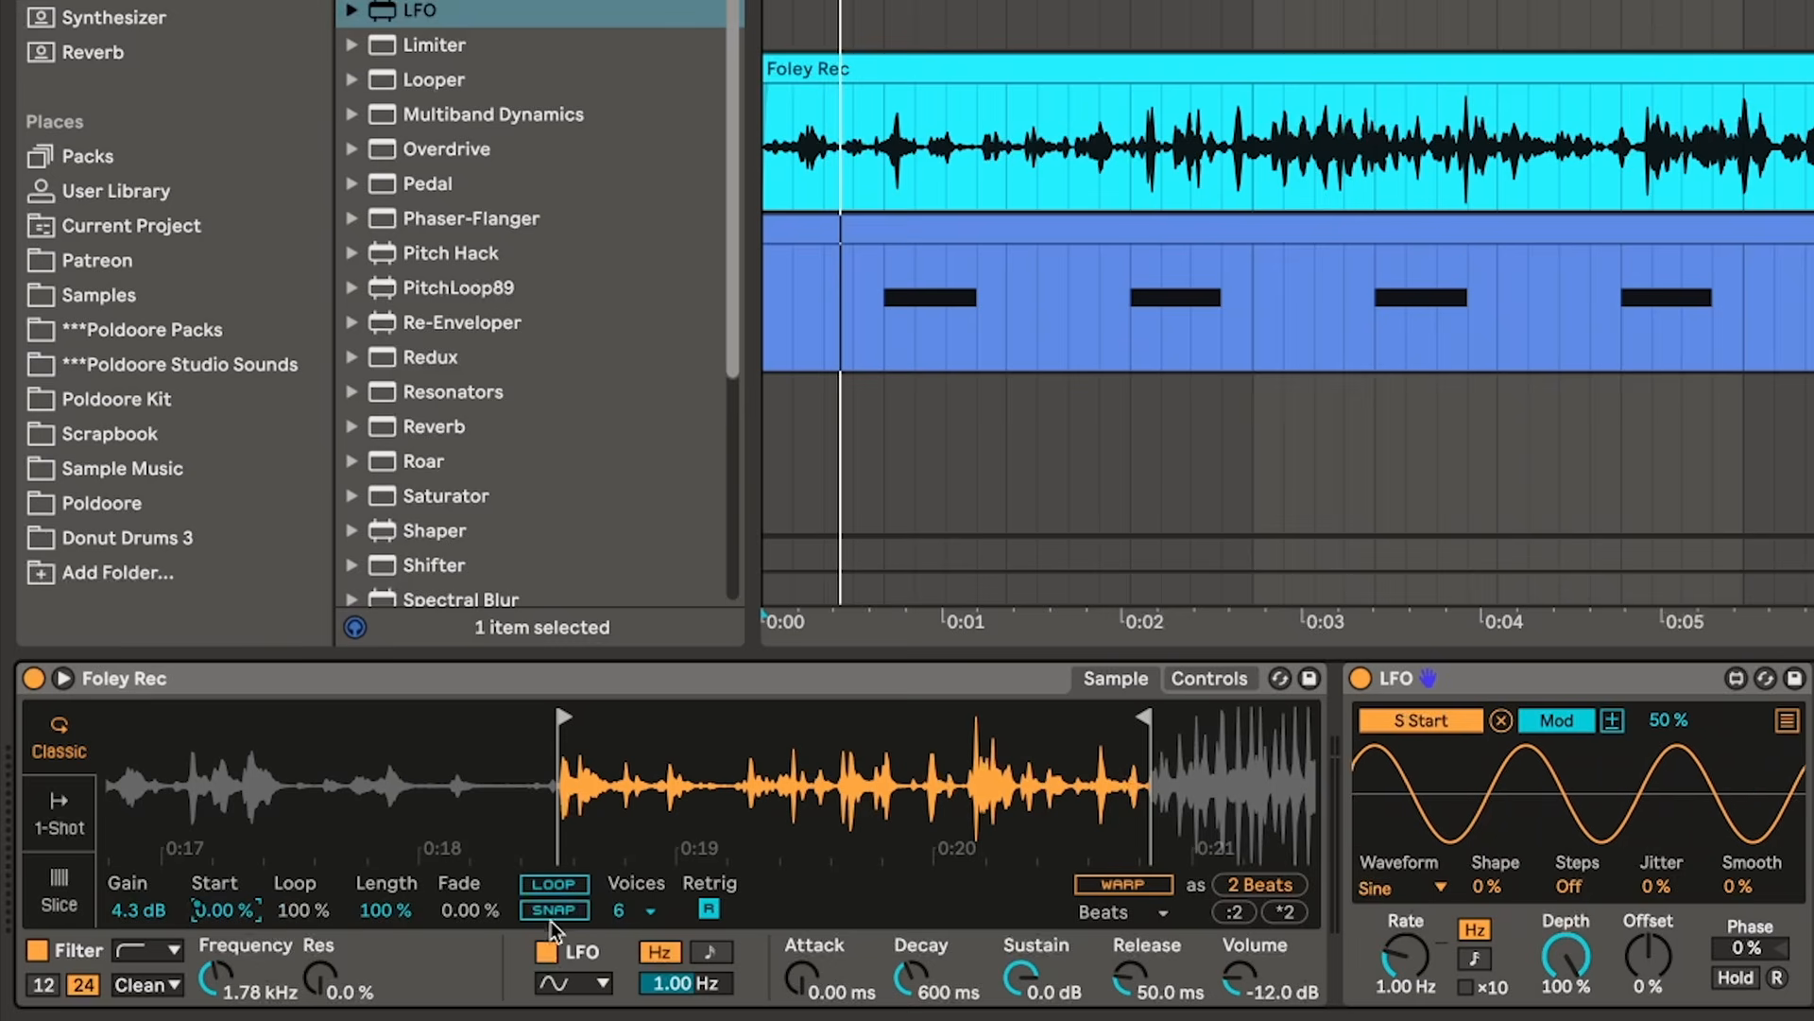
left_click(1439, 888)
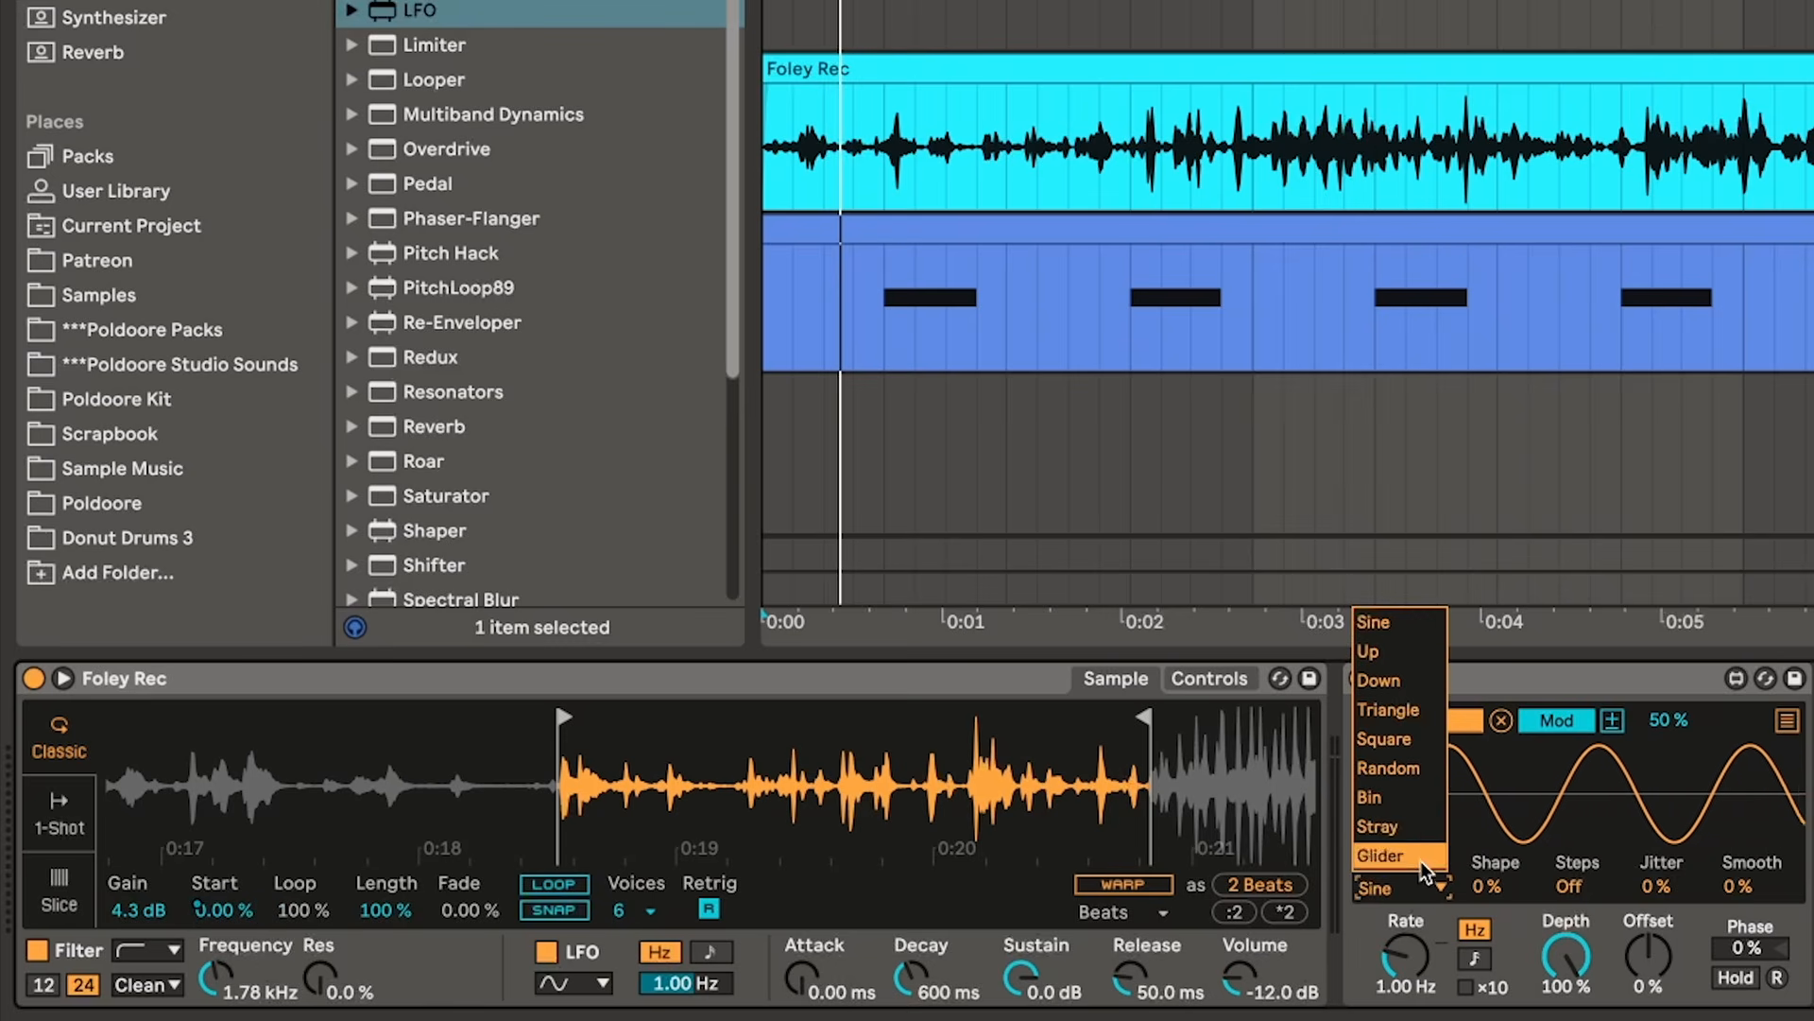
left_click(1418, 786)
left_click(1474, 959)
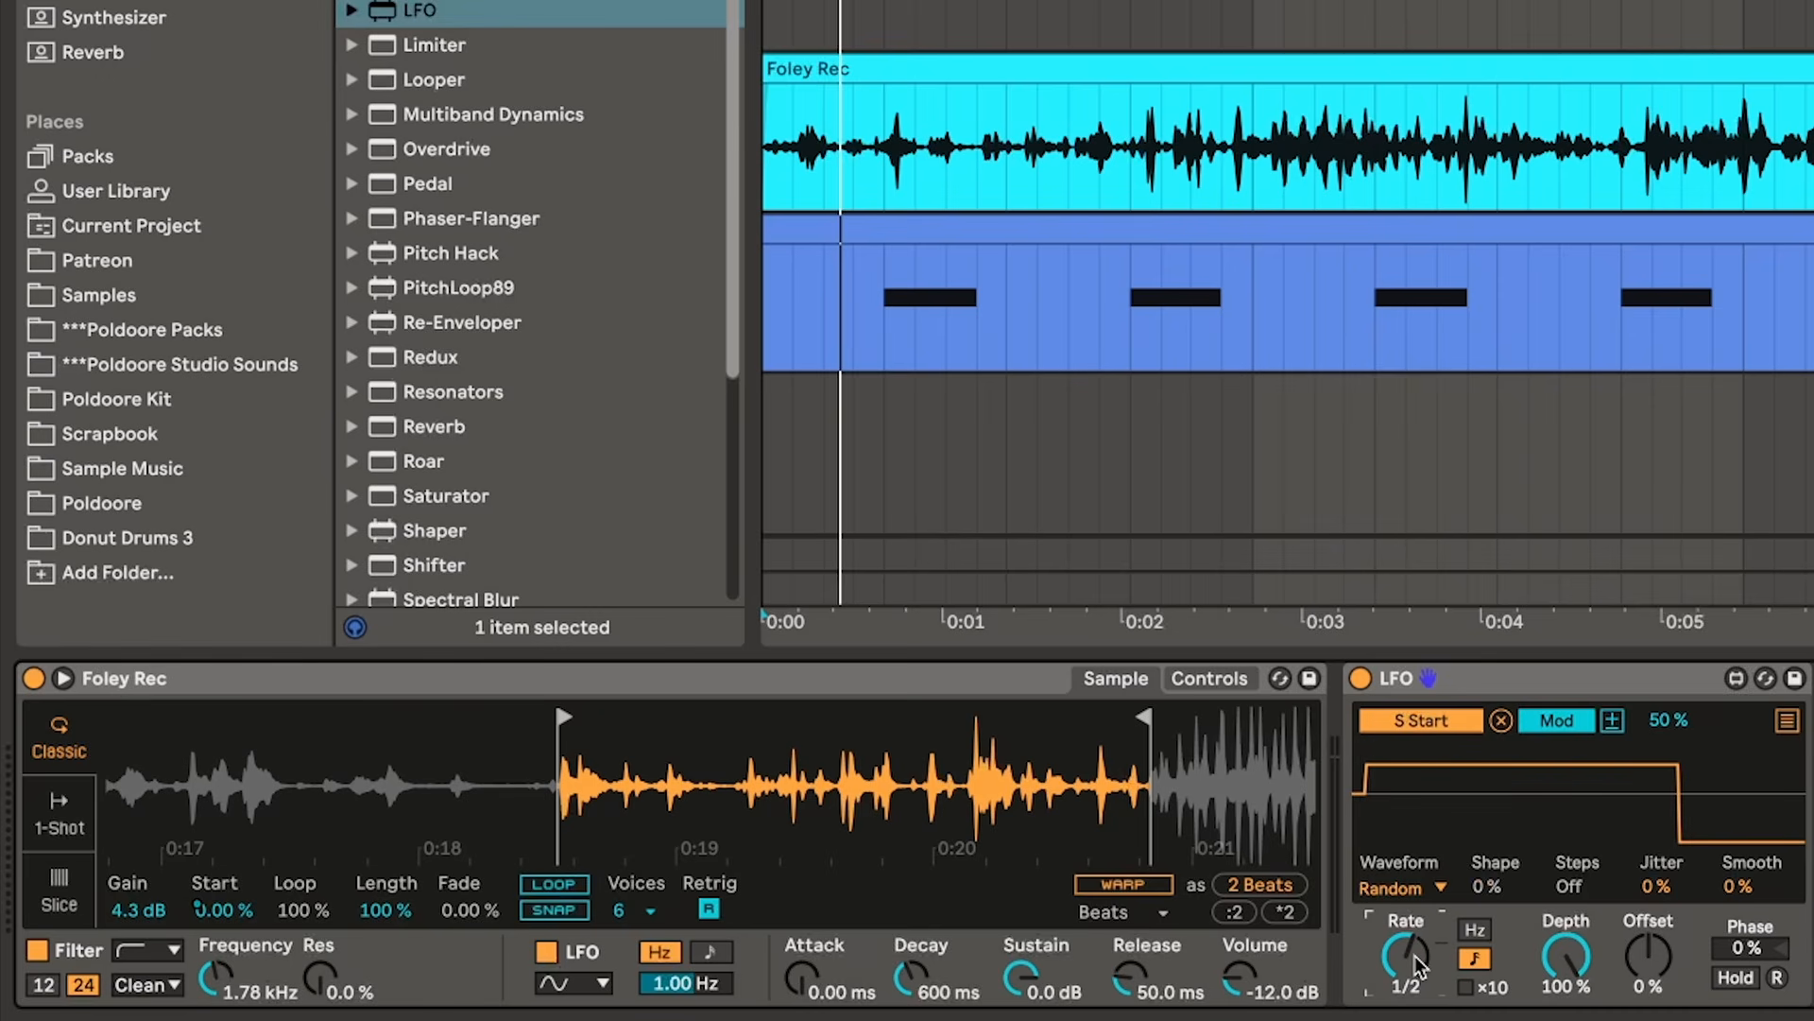
key("space")
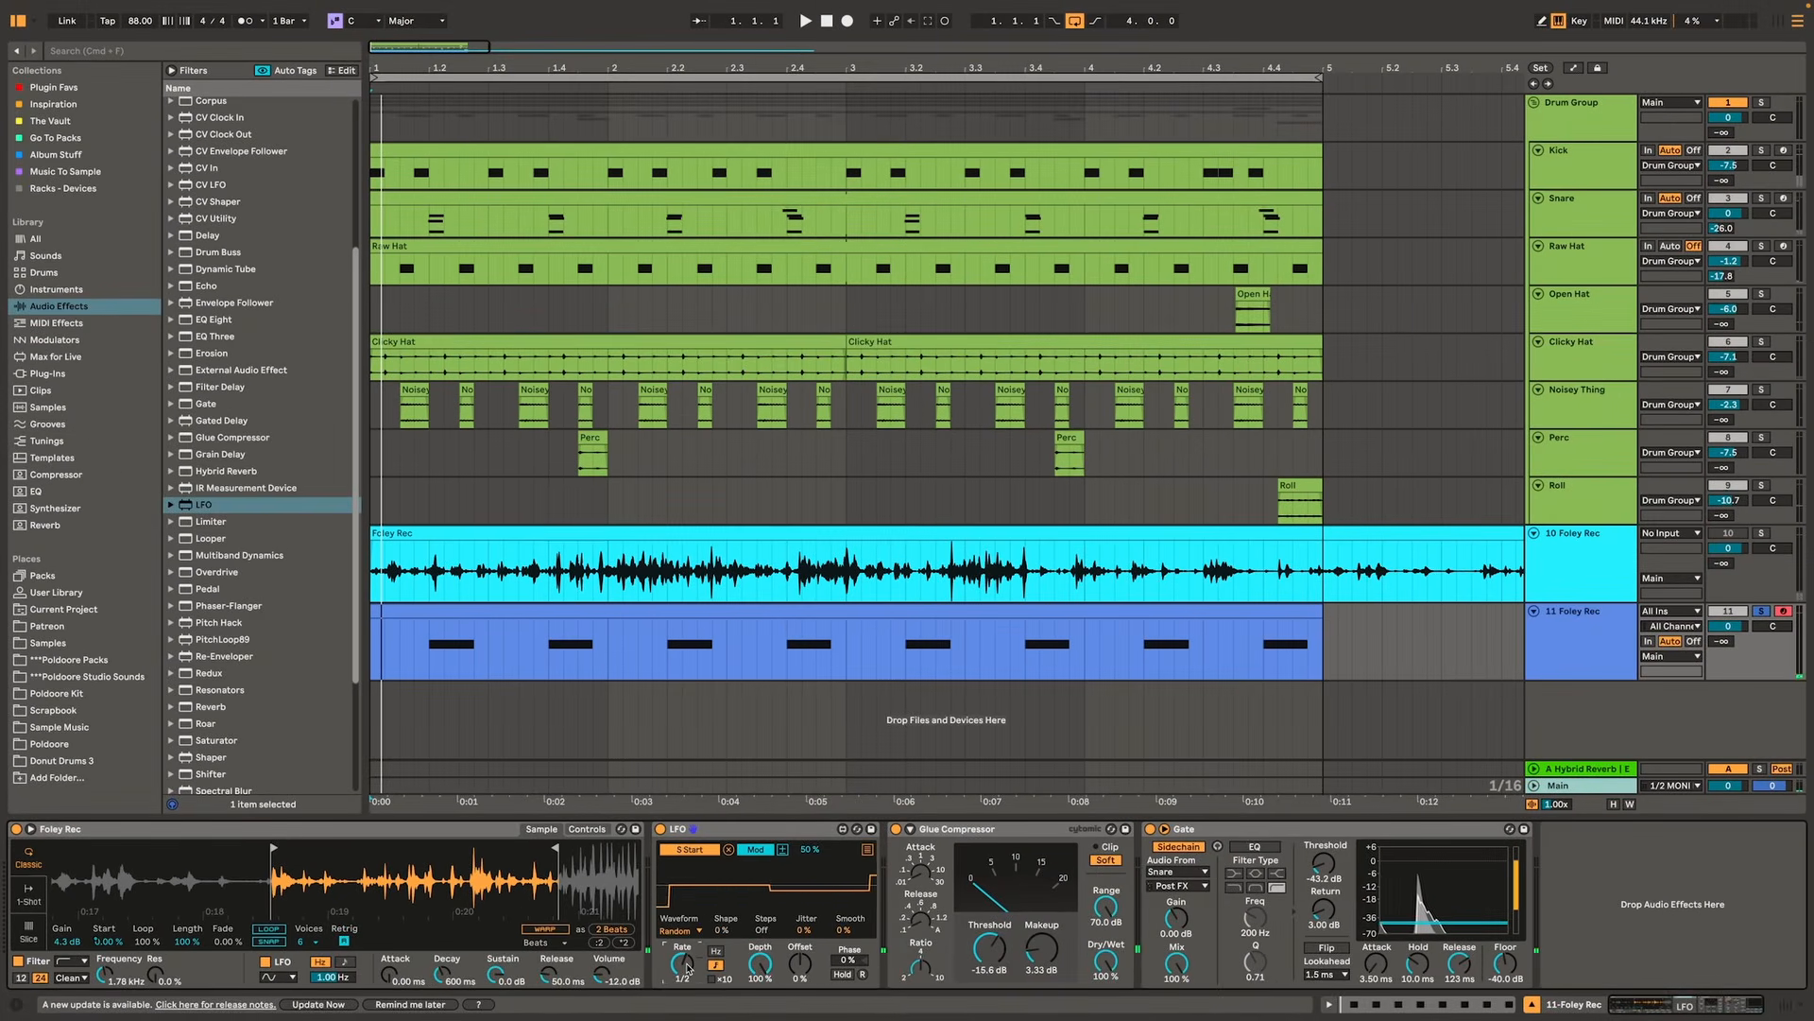
- Move the foley Simpler track directly below the Snare track and rename it Snare Foley
left_click_drag(1569, 624, 1578, 255)
type("Snar")
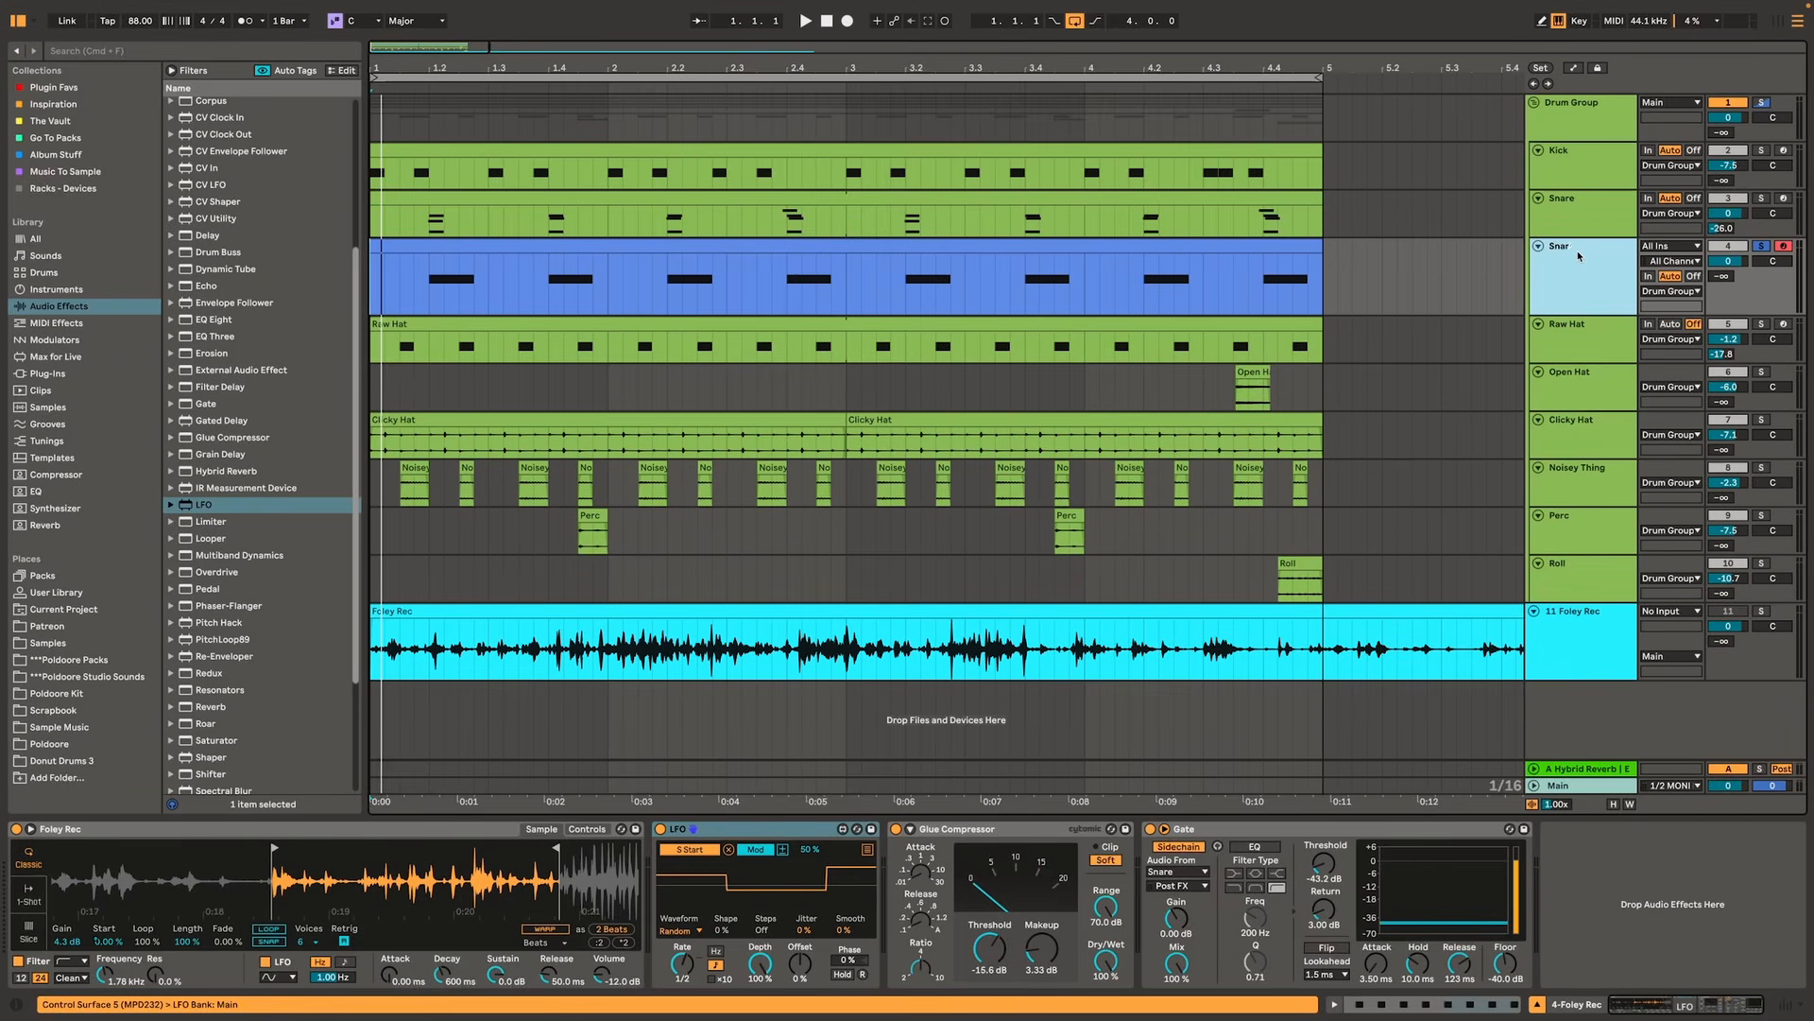
type("e Foley")
- Solo the Snare along with Snare Foley, play both, and lower the Snare Foley volume to -4.8 dB
left_click(1763, 200)
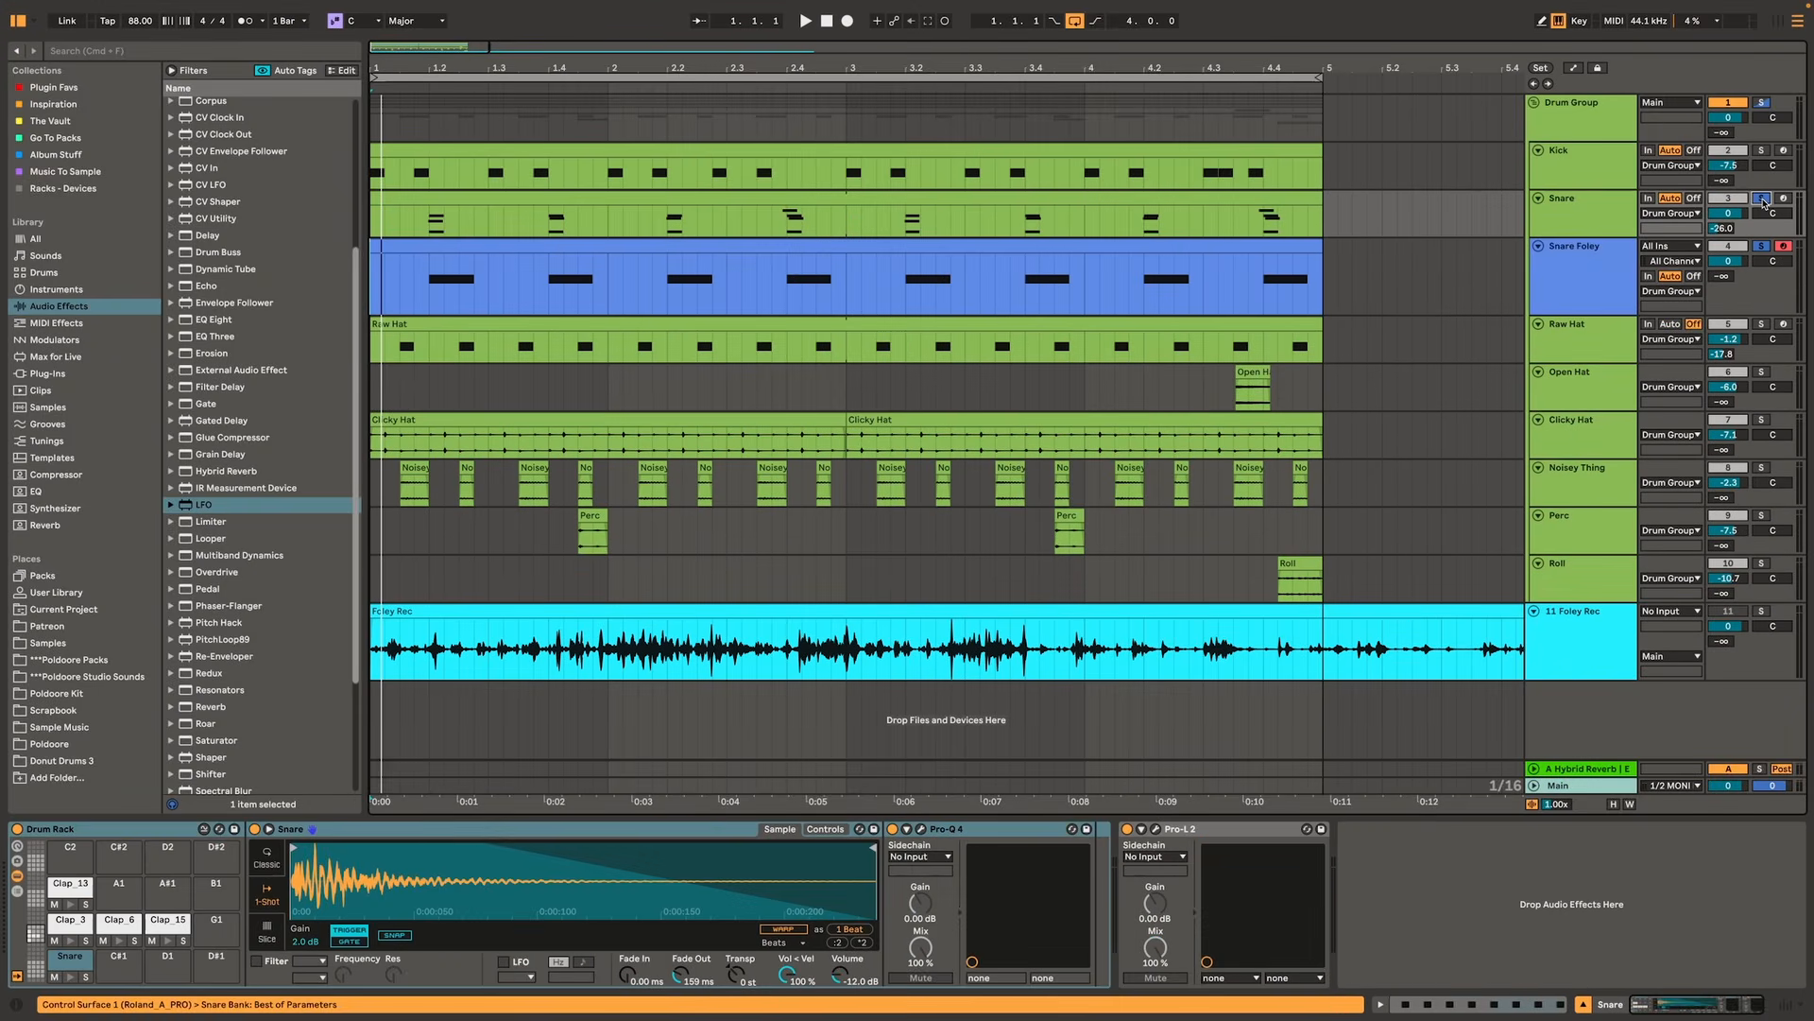
key("space")
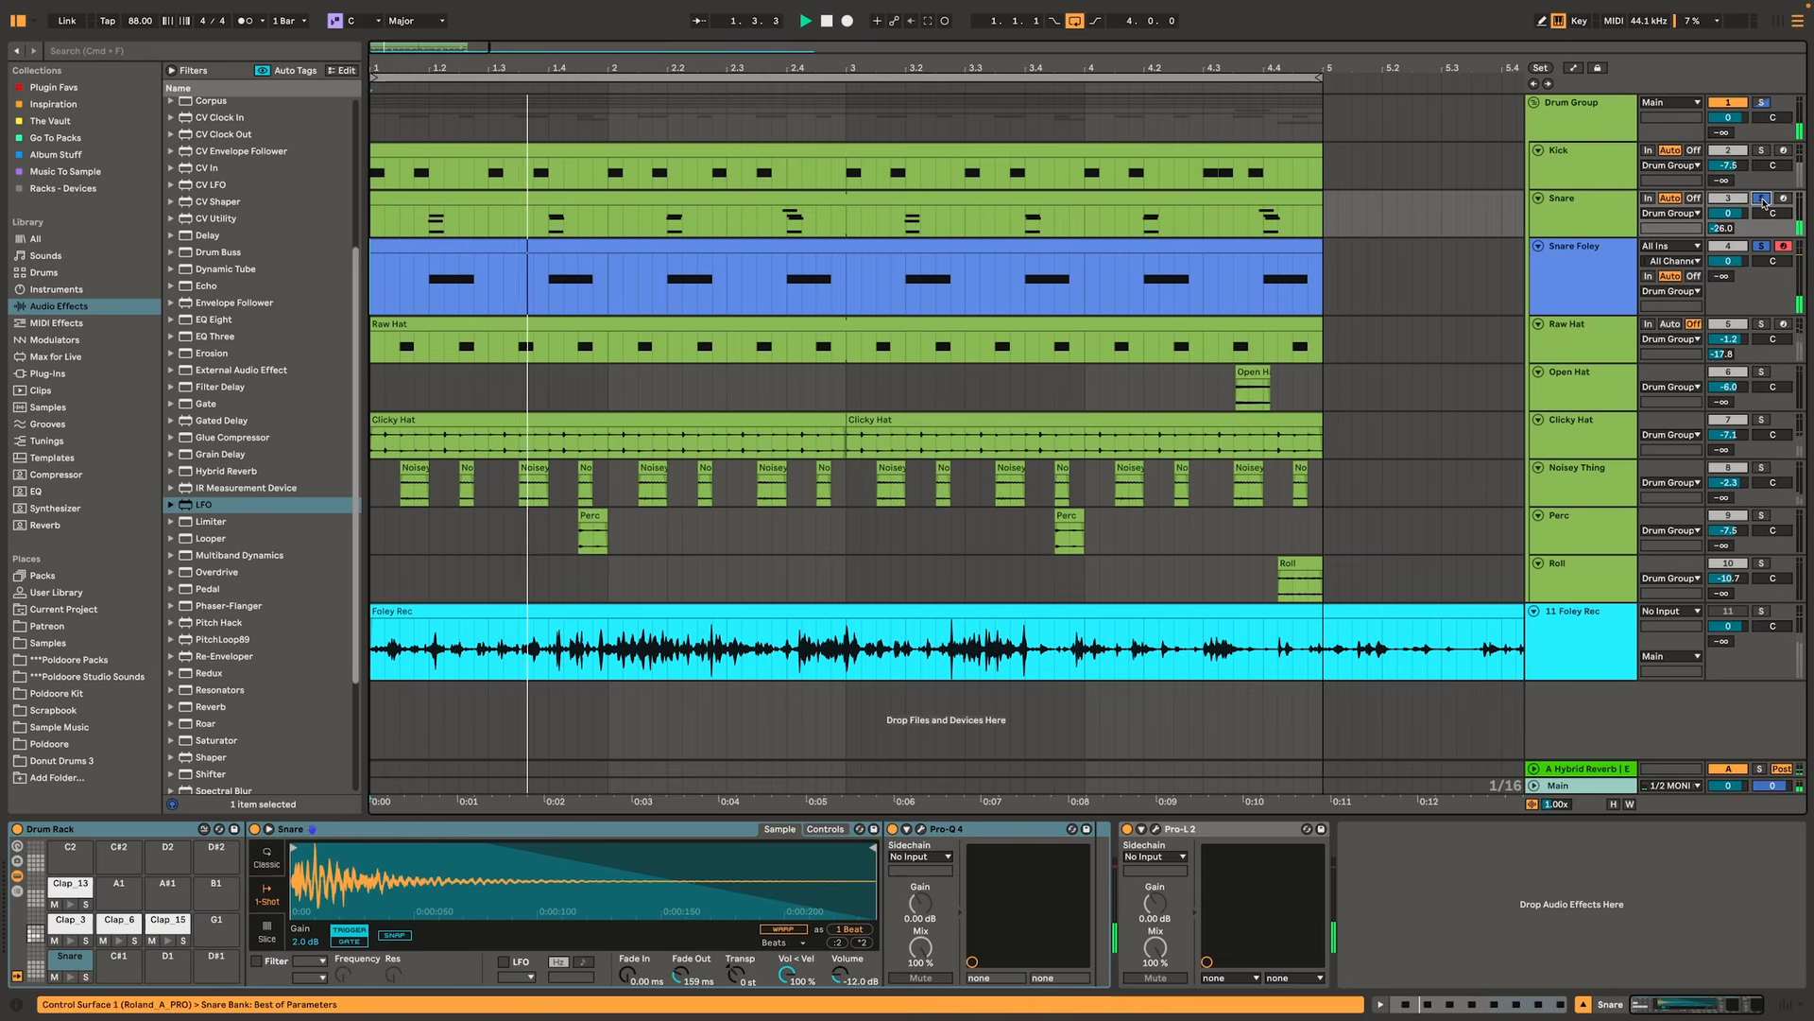
left_click_drag(1728, 261, 1729, 284)
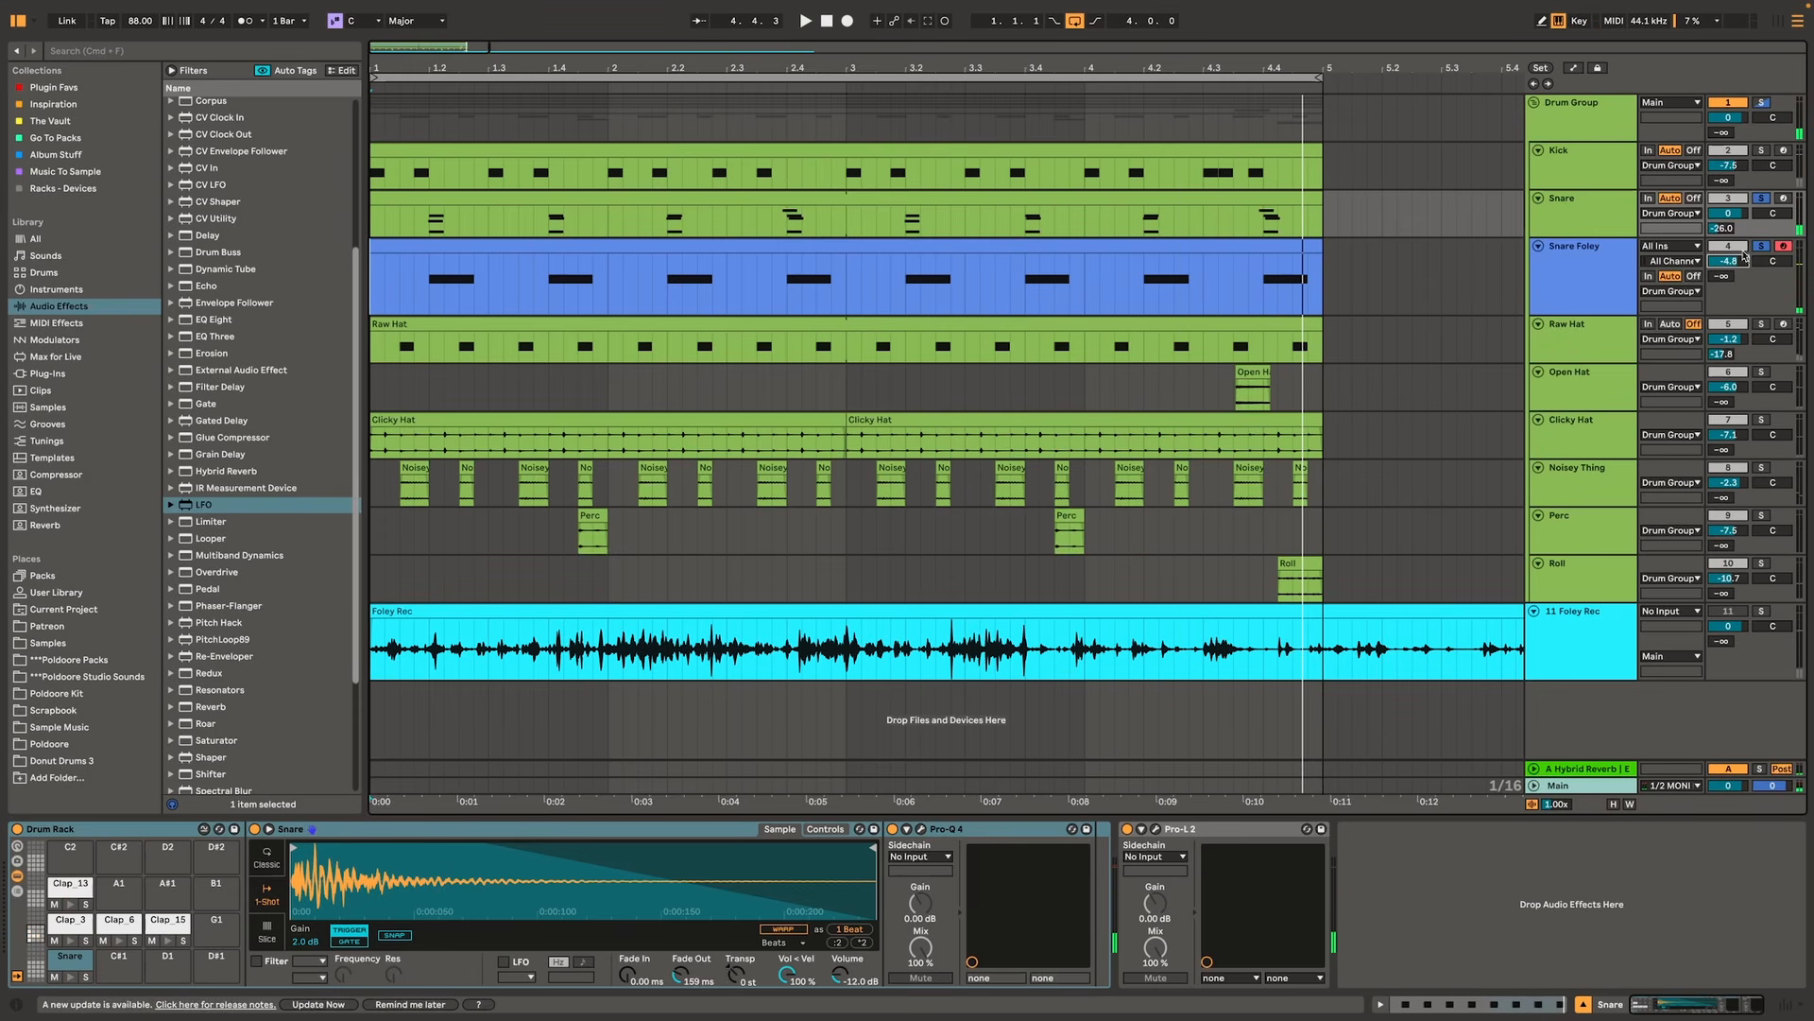
- Unsolo the snare tracks and play the full drum loop from the beginning
left_click(1761, 245)
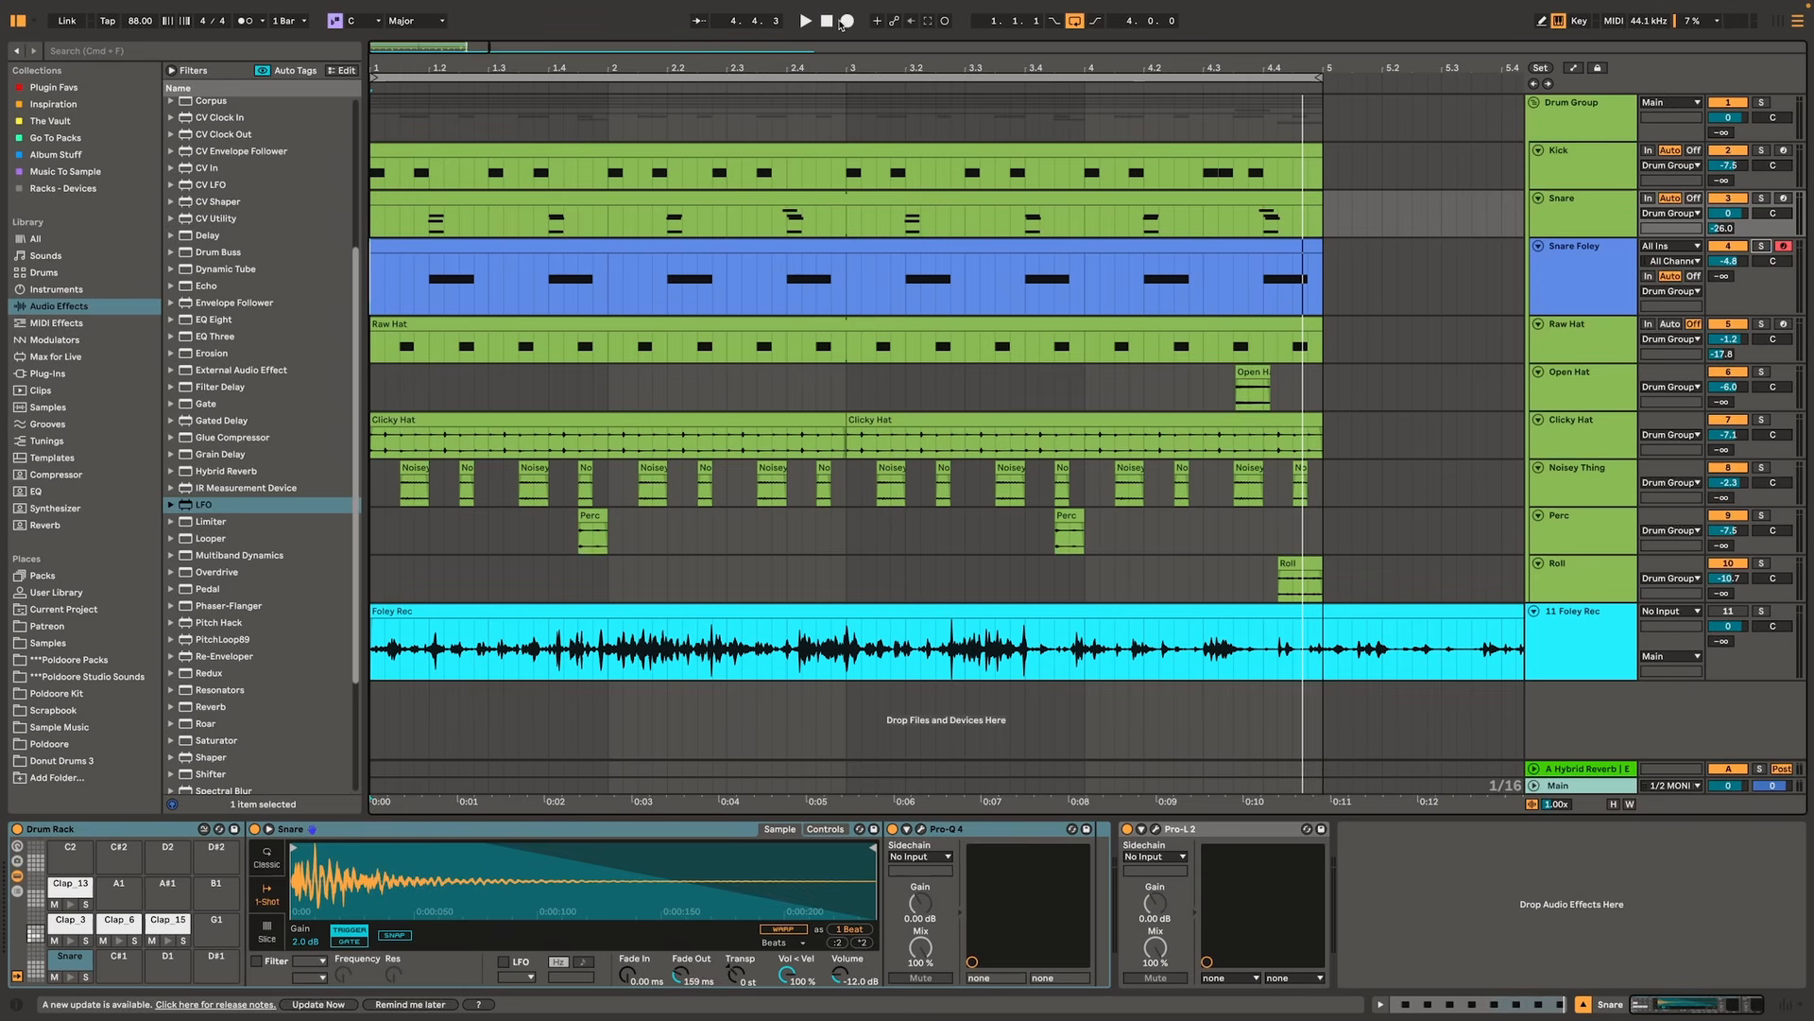
left_click(828, 22)
key("space")
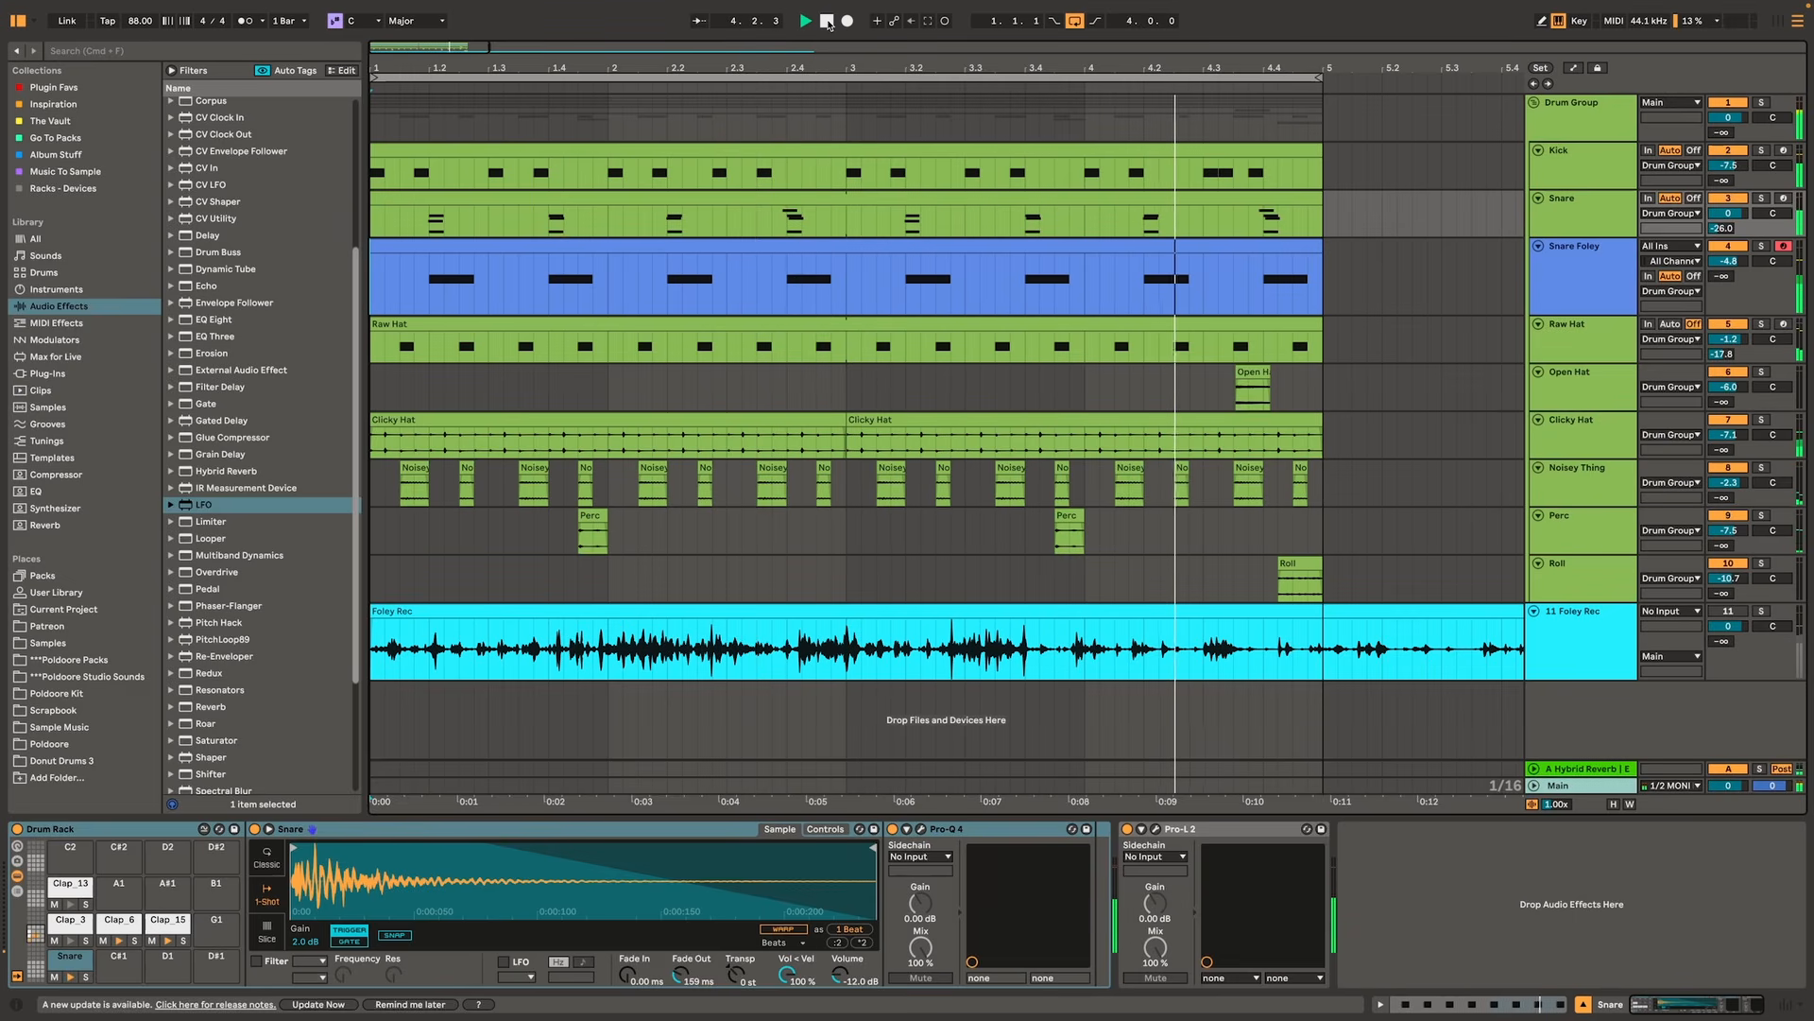
left_click(828, 21)
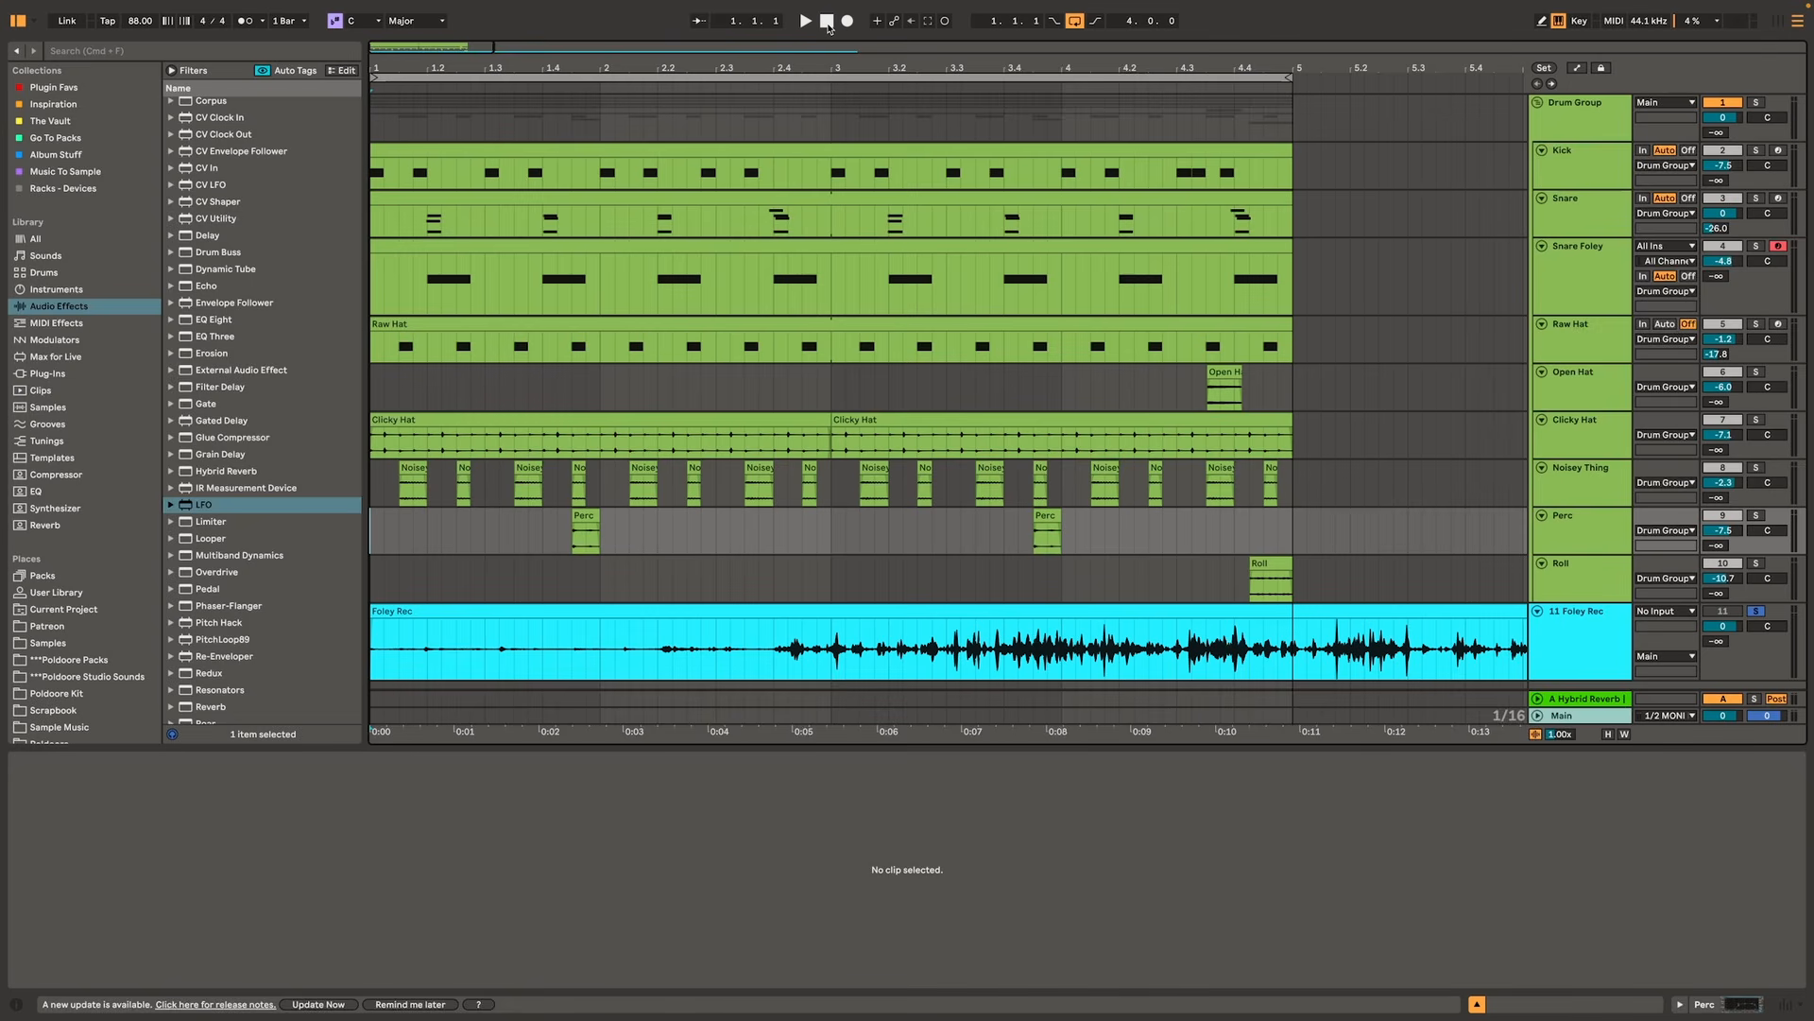
left_click(827, 21)
- Select a two-bar section of the Foley Rec audio, move it to start at 1.1.1, and play it
left_click_drag(945, 630, 1406, 648)
left_click_drag(1282, 629, 590, 616)
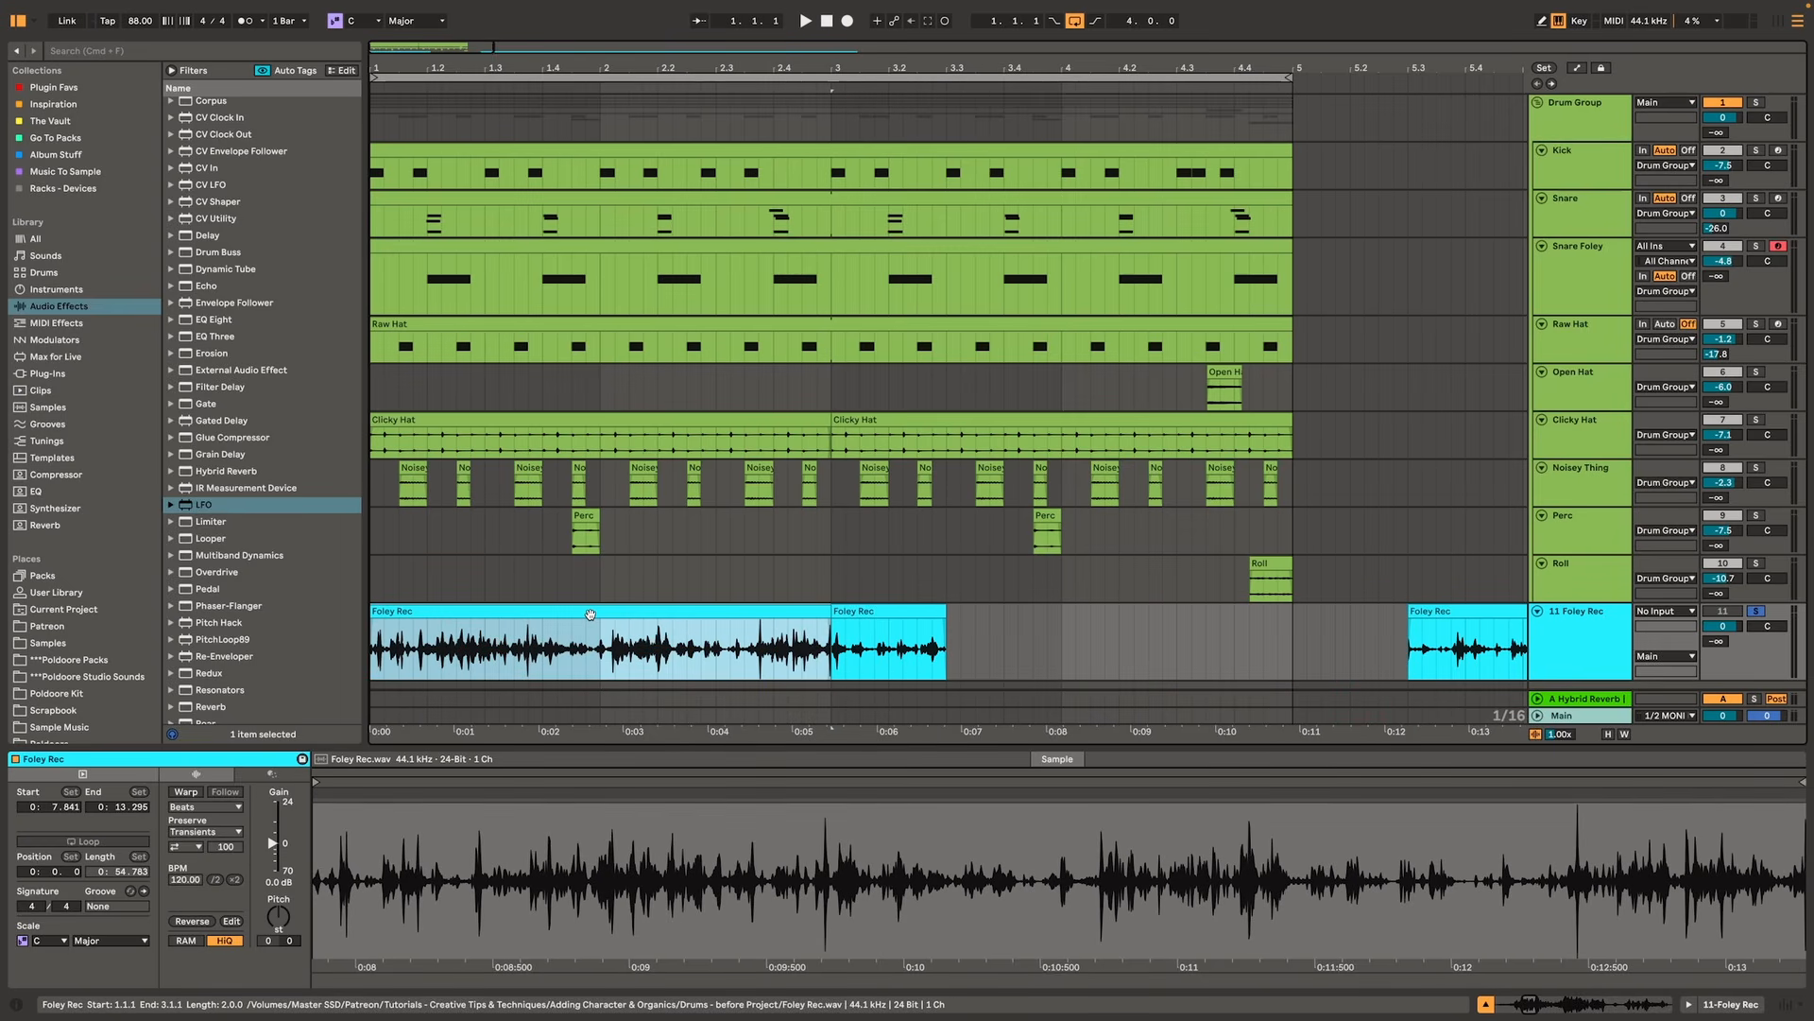
key("space")
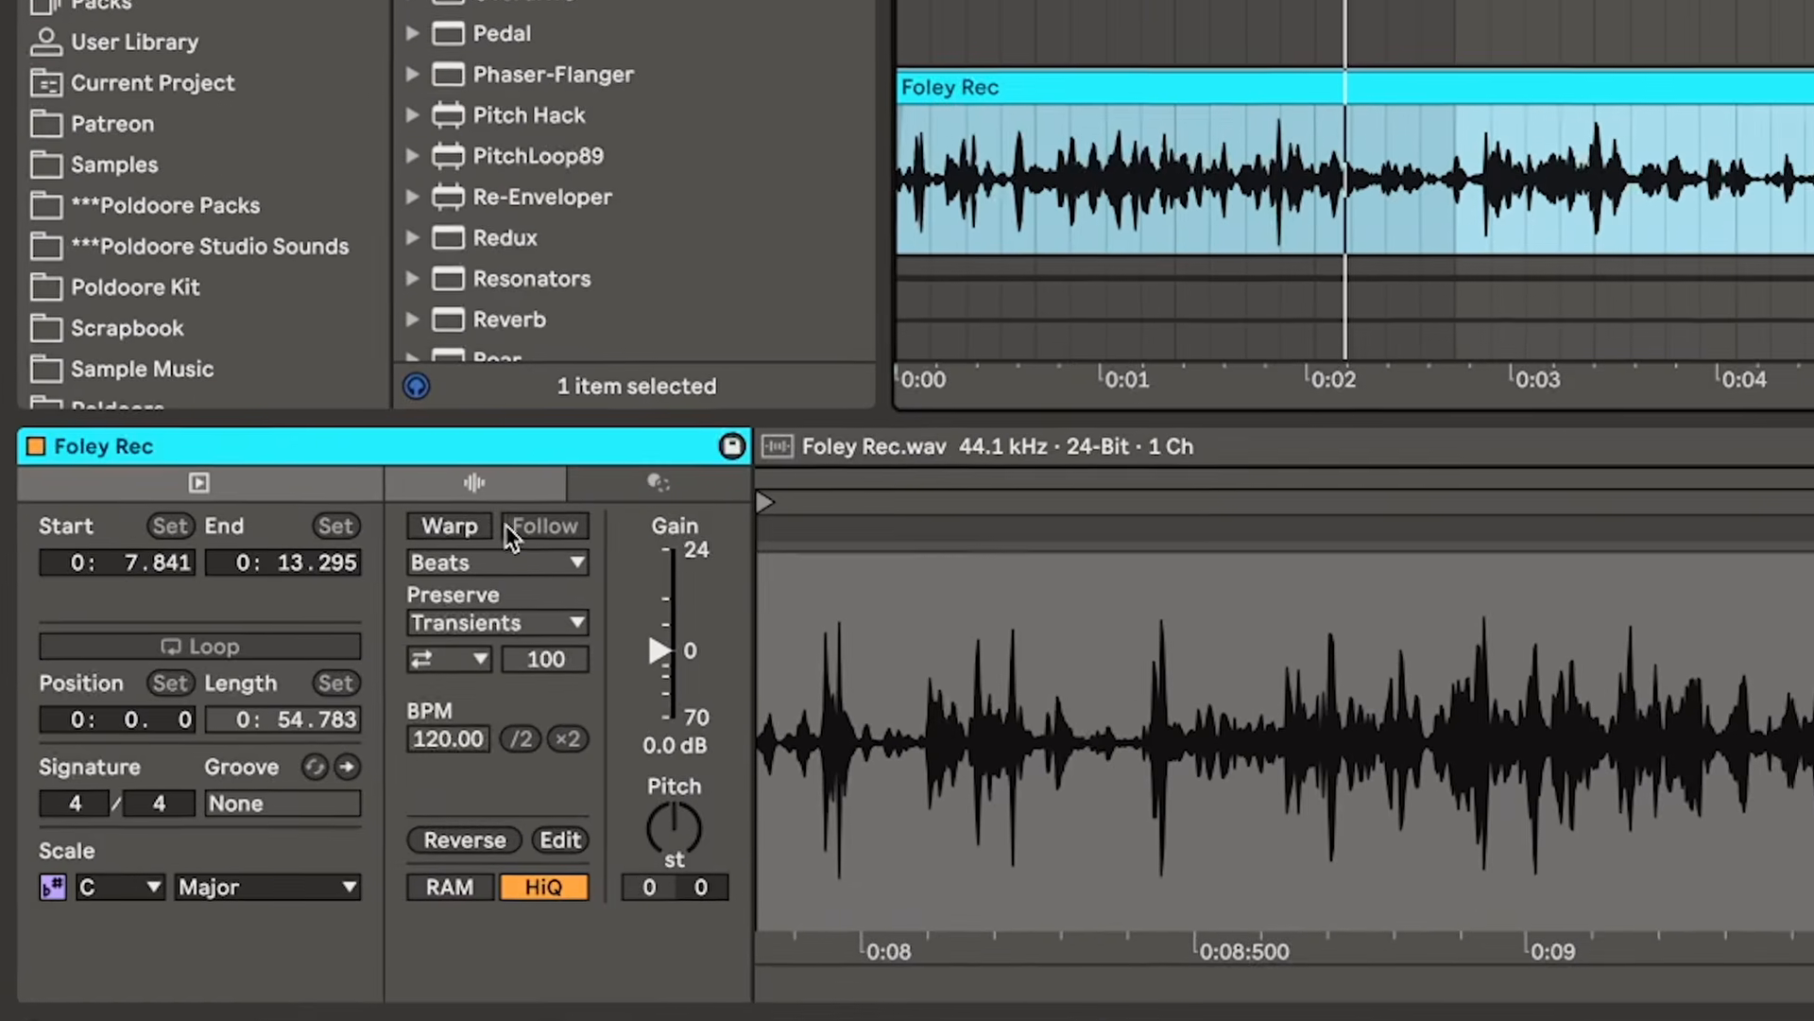
- Warp the foley clip in Beats mode, turn the transient loop off, and set the transient envelope to 21
left_click(197, 791)
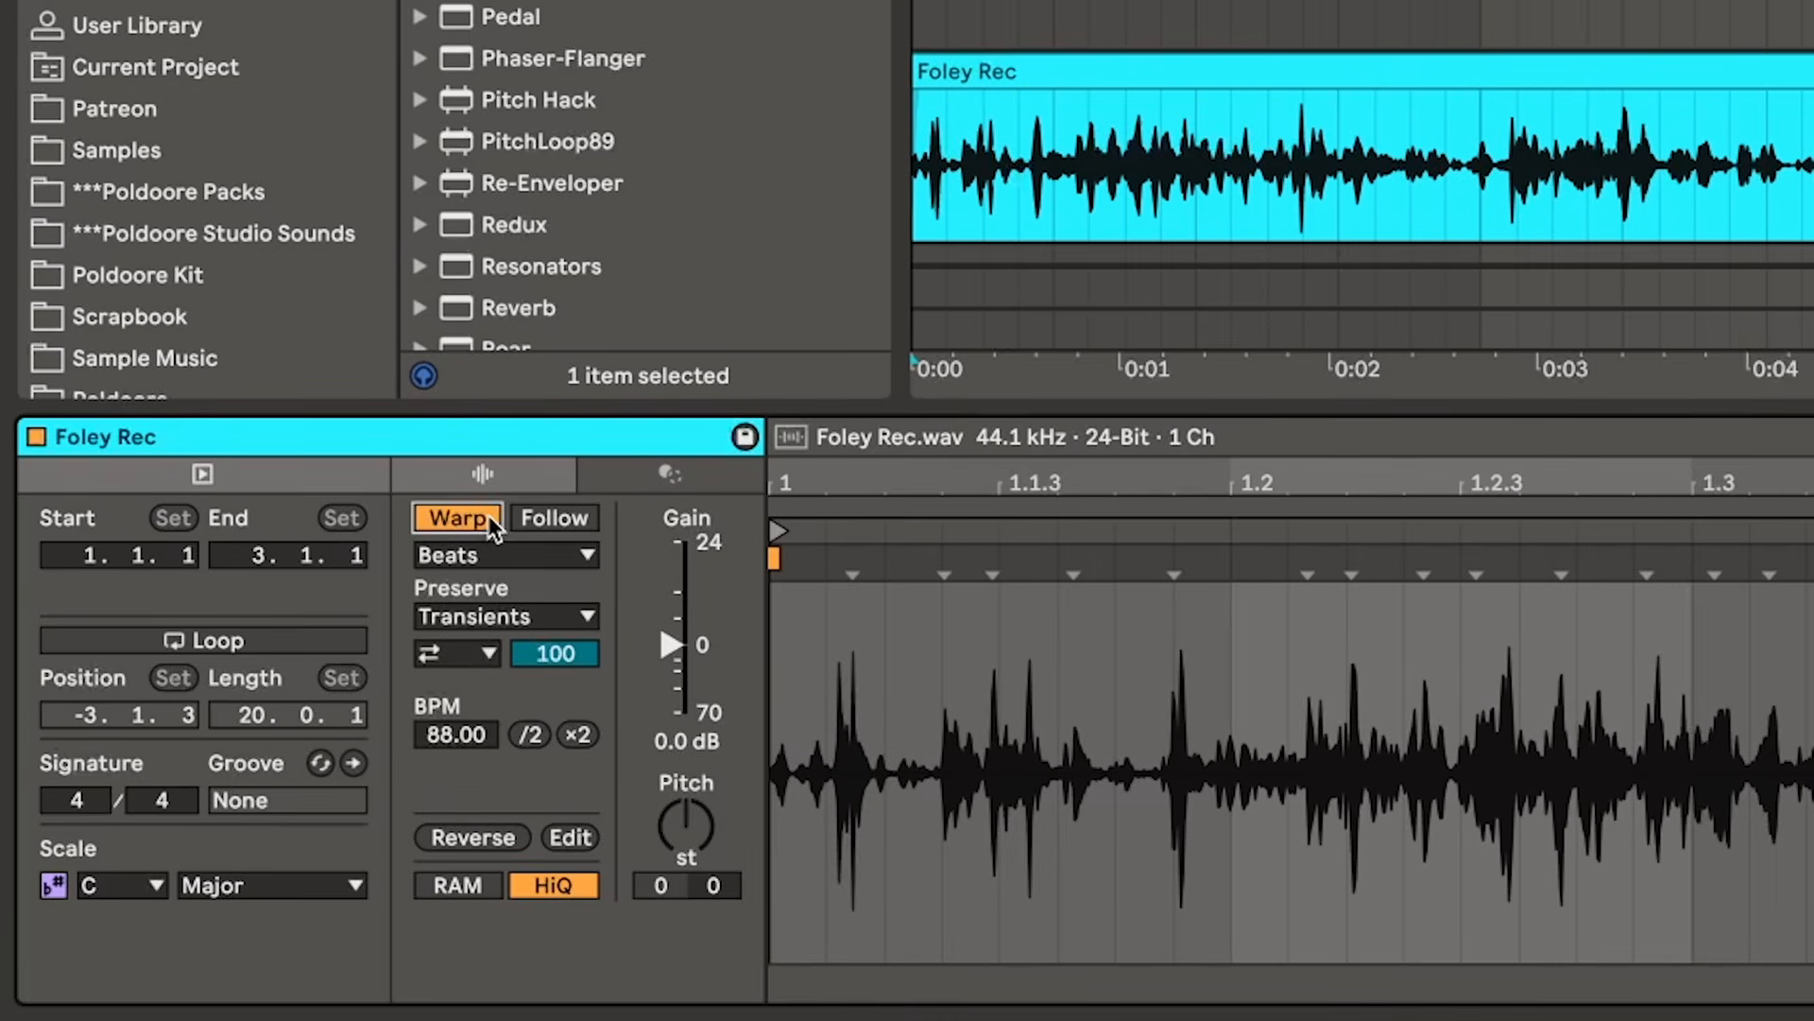
left_click(480, 653)
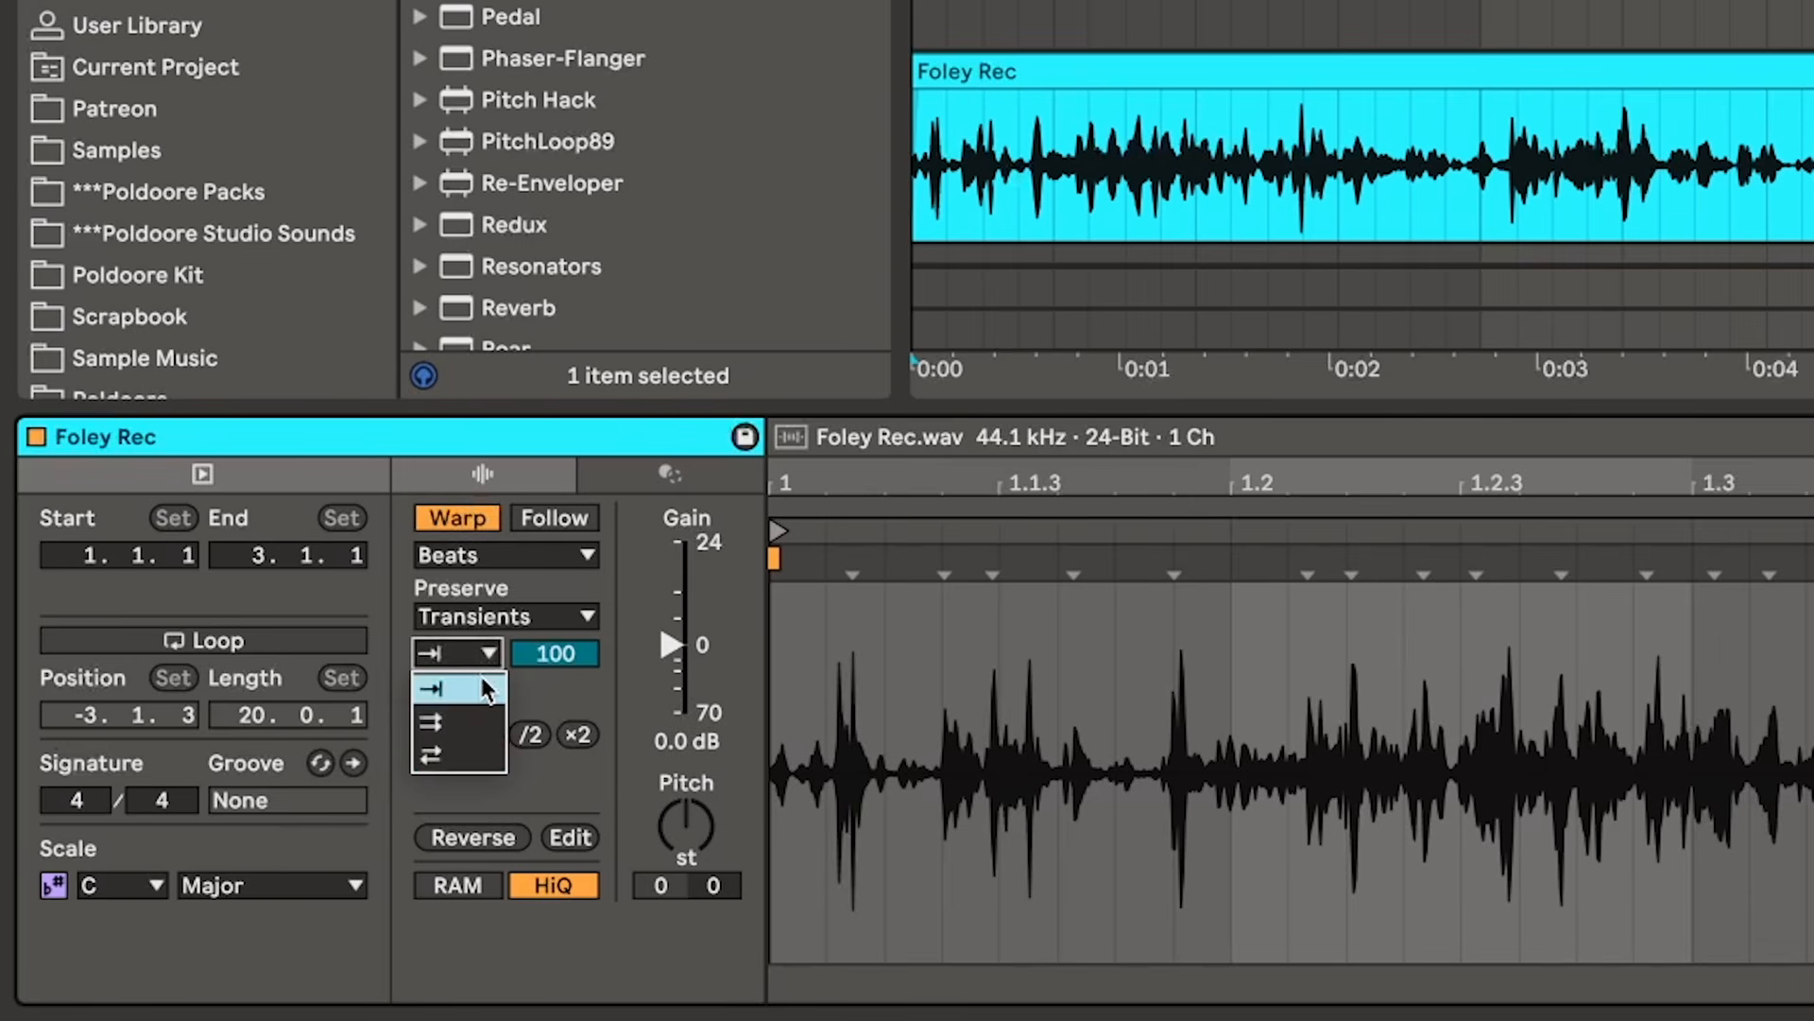
left_click(482, 680)
left_click_drag(566, 661, 565, 684)
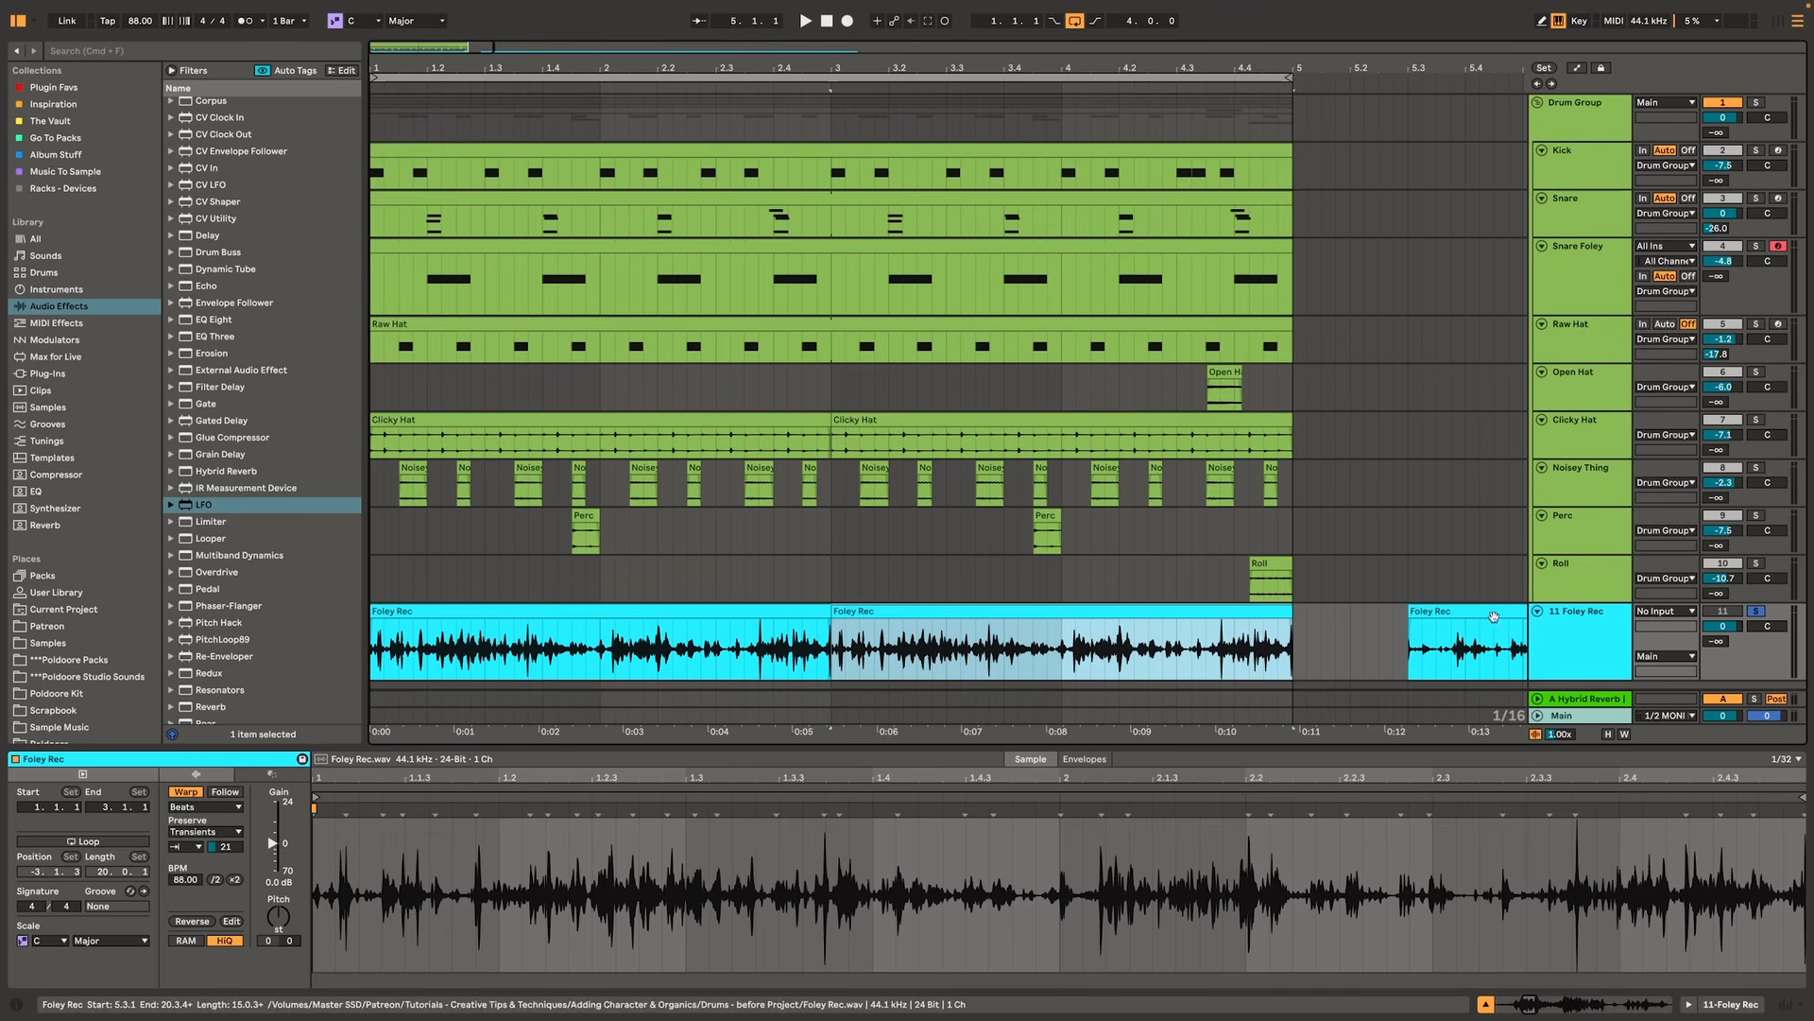
- Freeze and flatten the Foley Rec track, play it back, and extract the groove from its first two-bar clip
right_click(1561, 629)
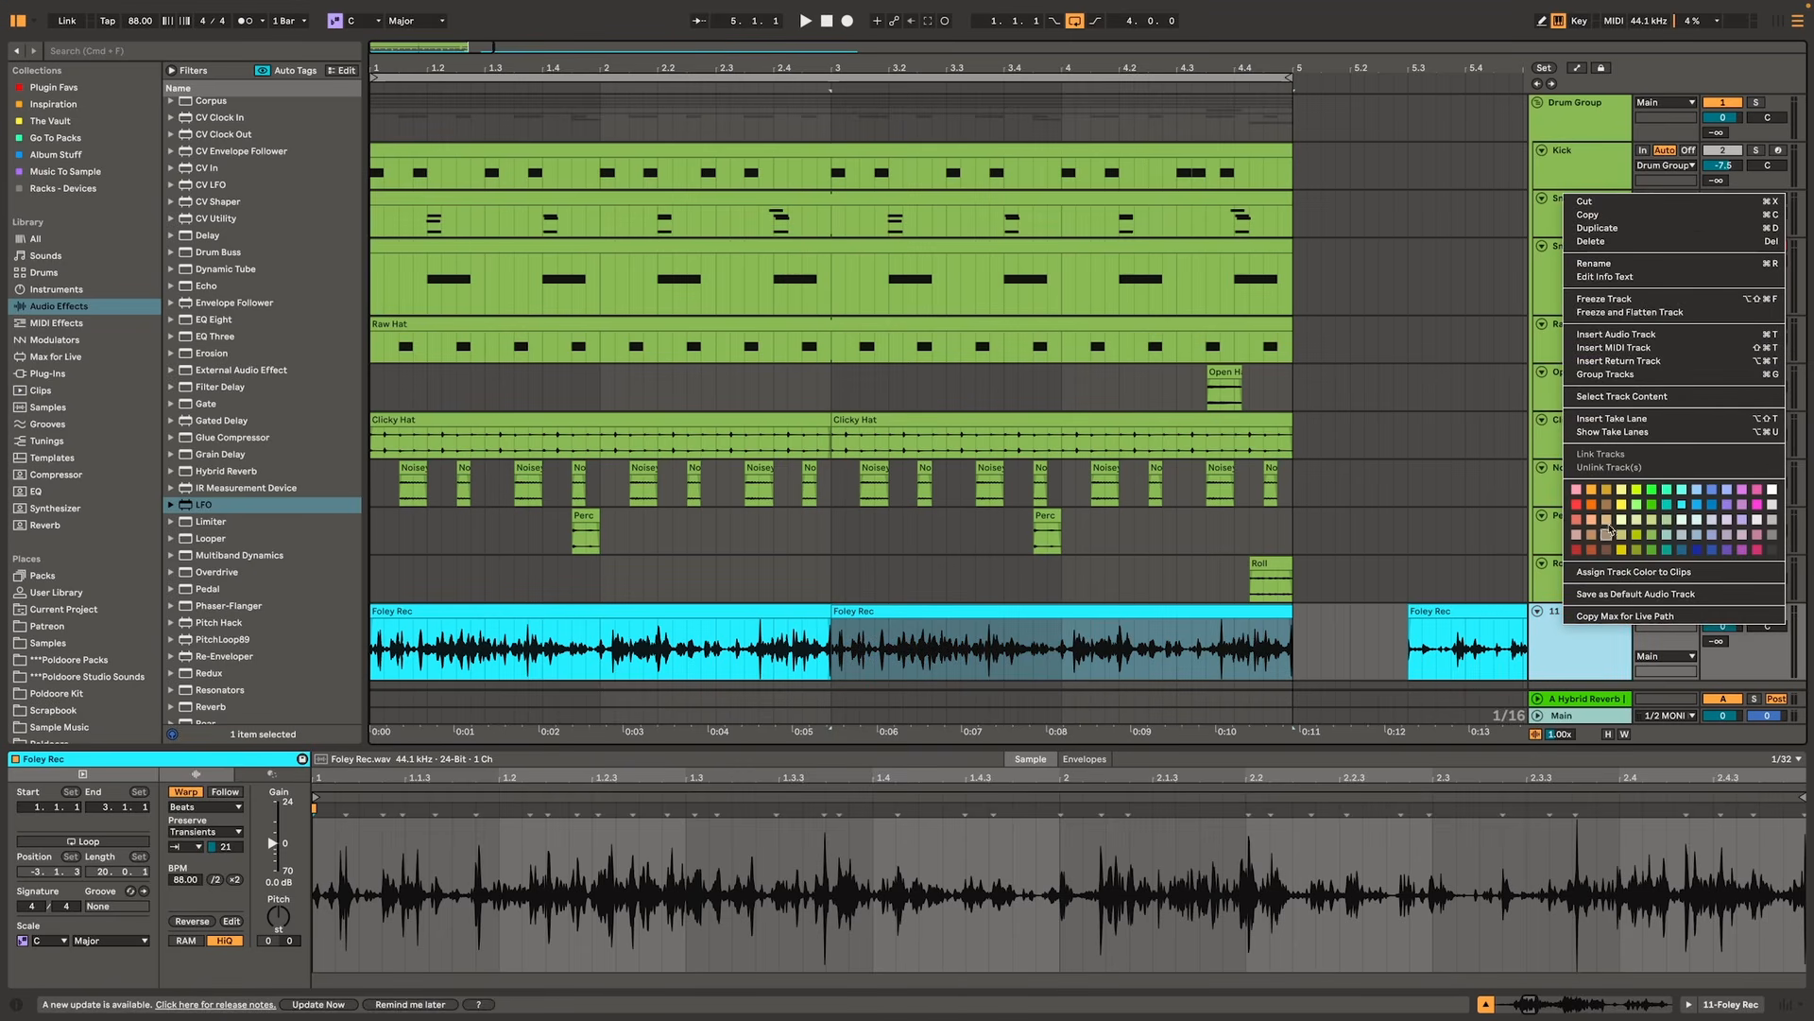
left_click(1629, 312)
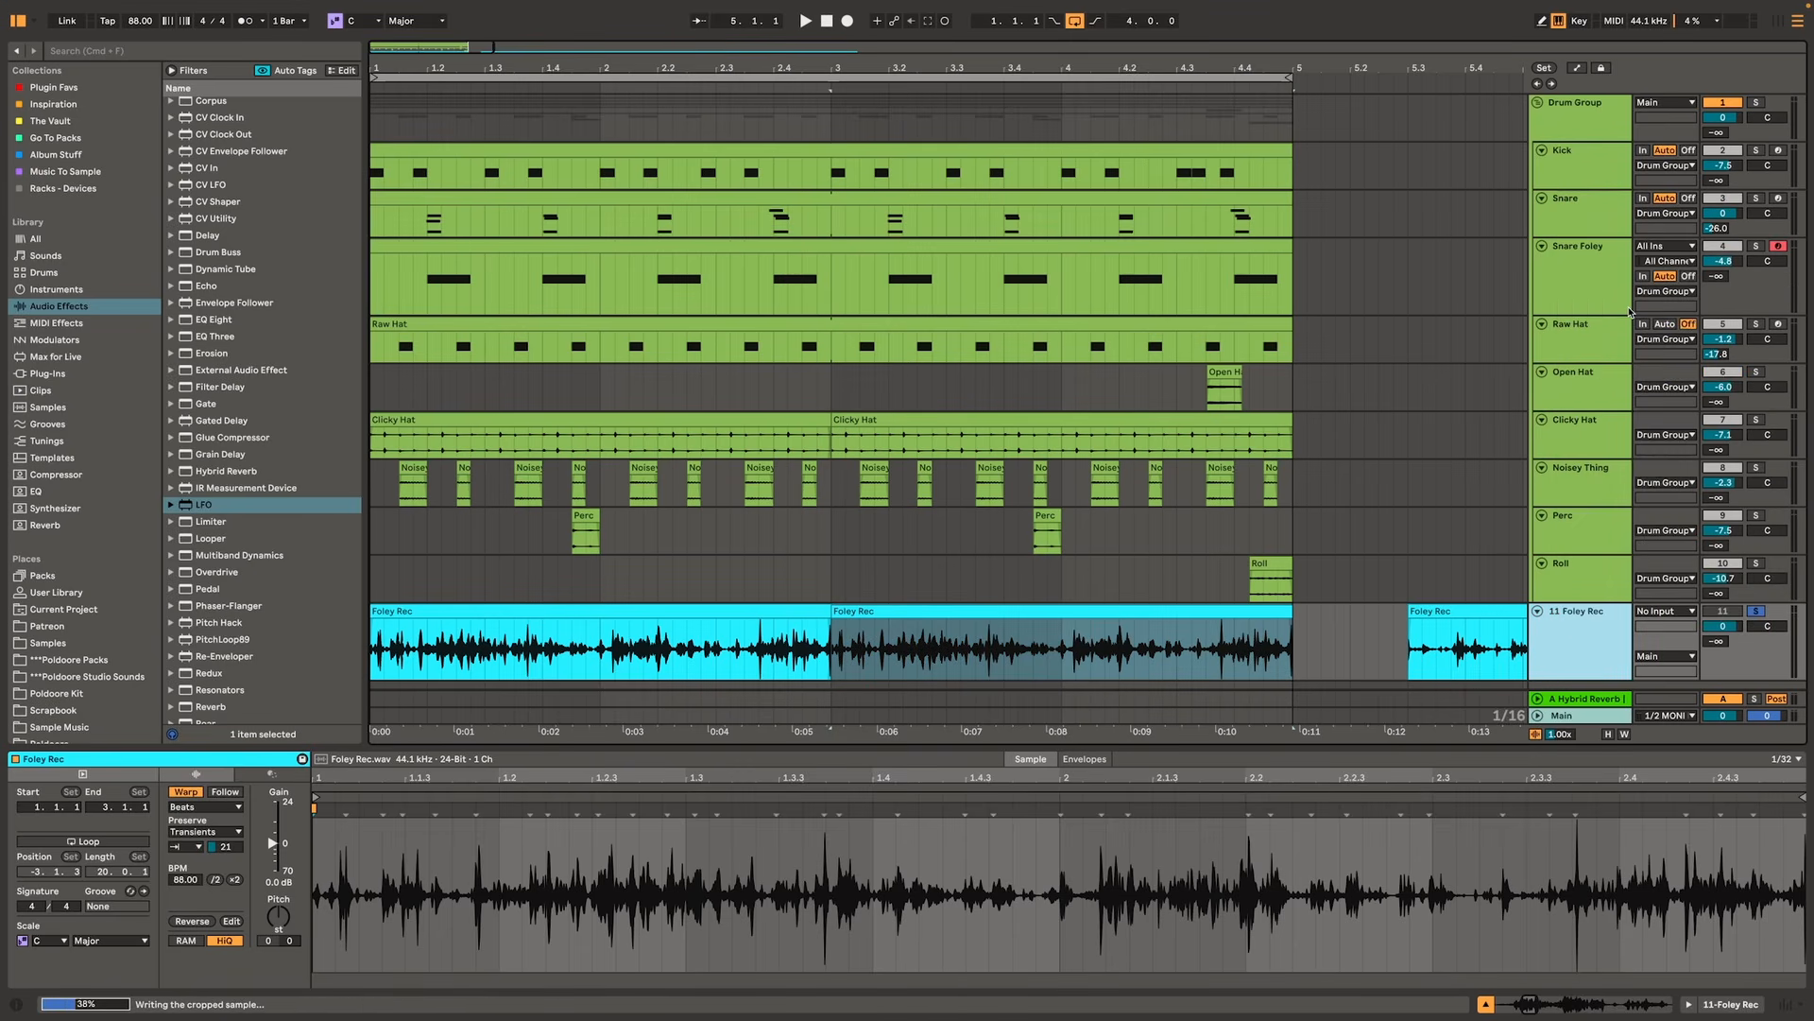
key("space")
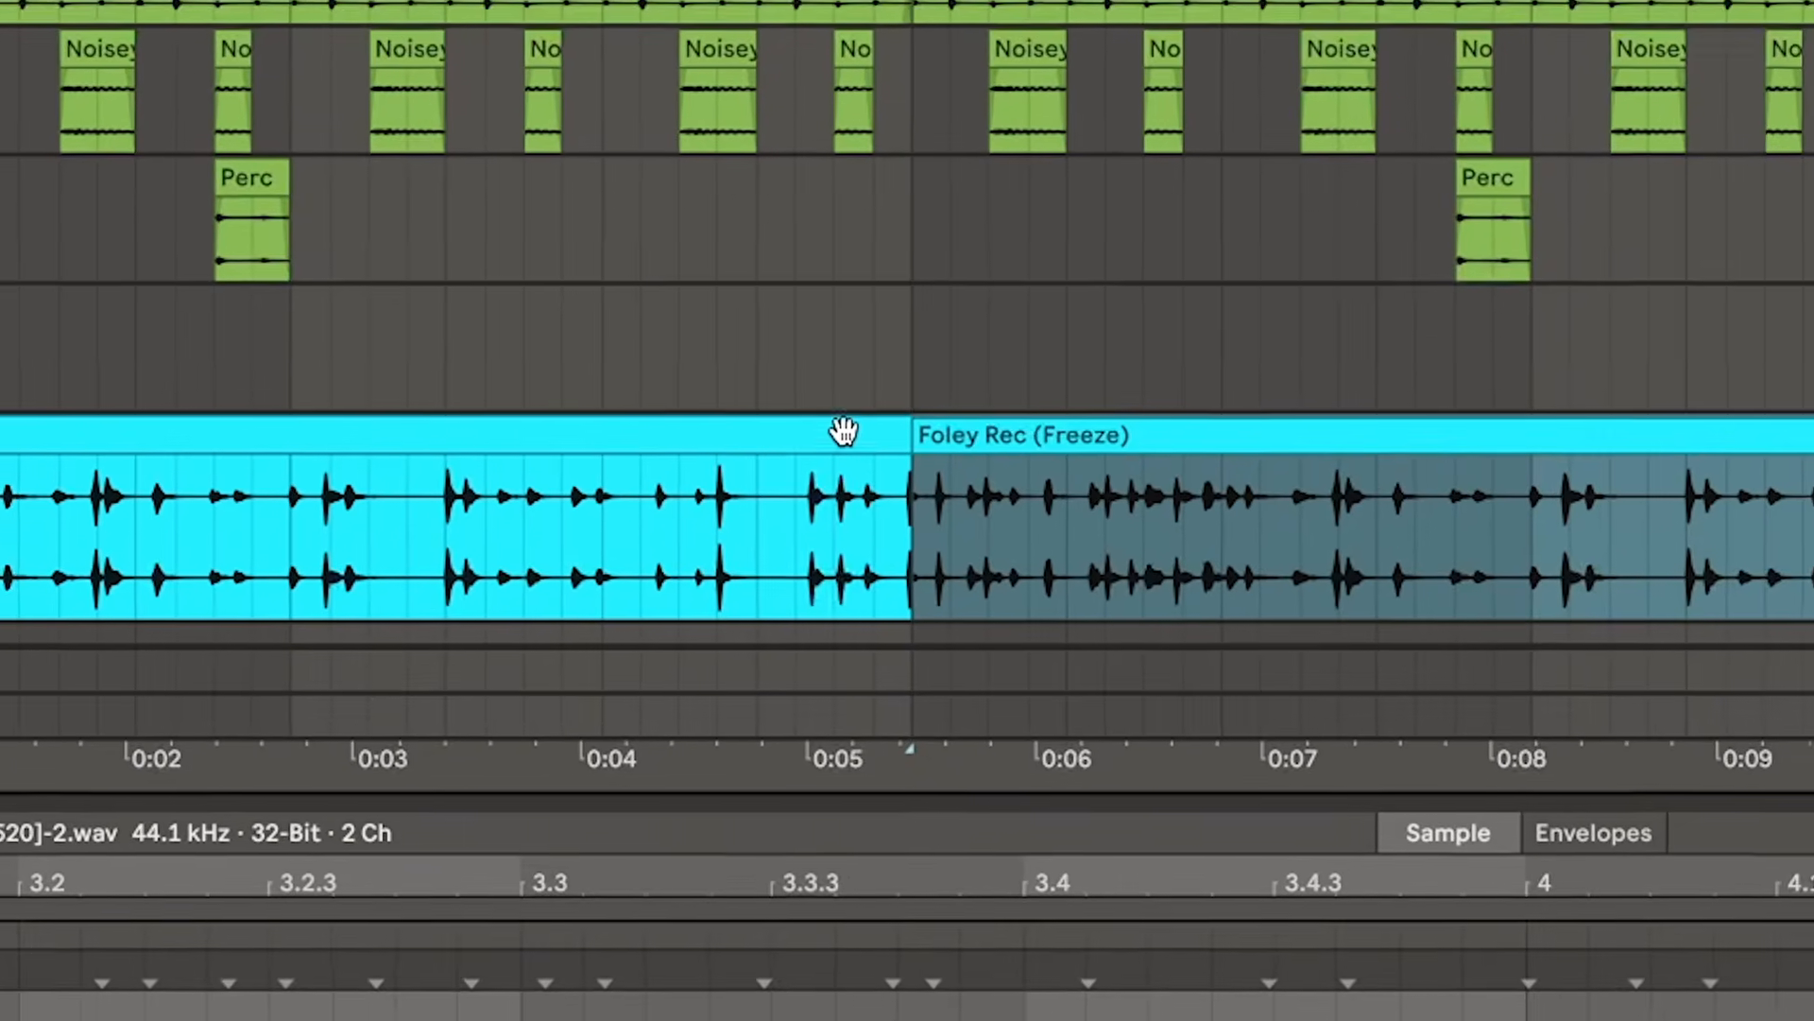
right_click(815, 615)
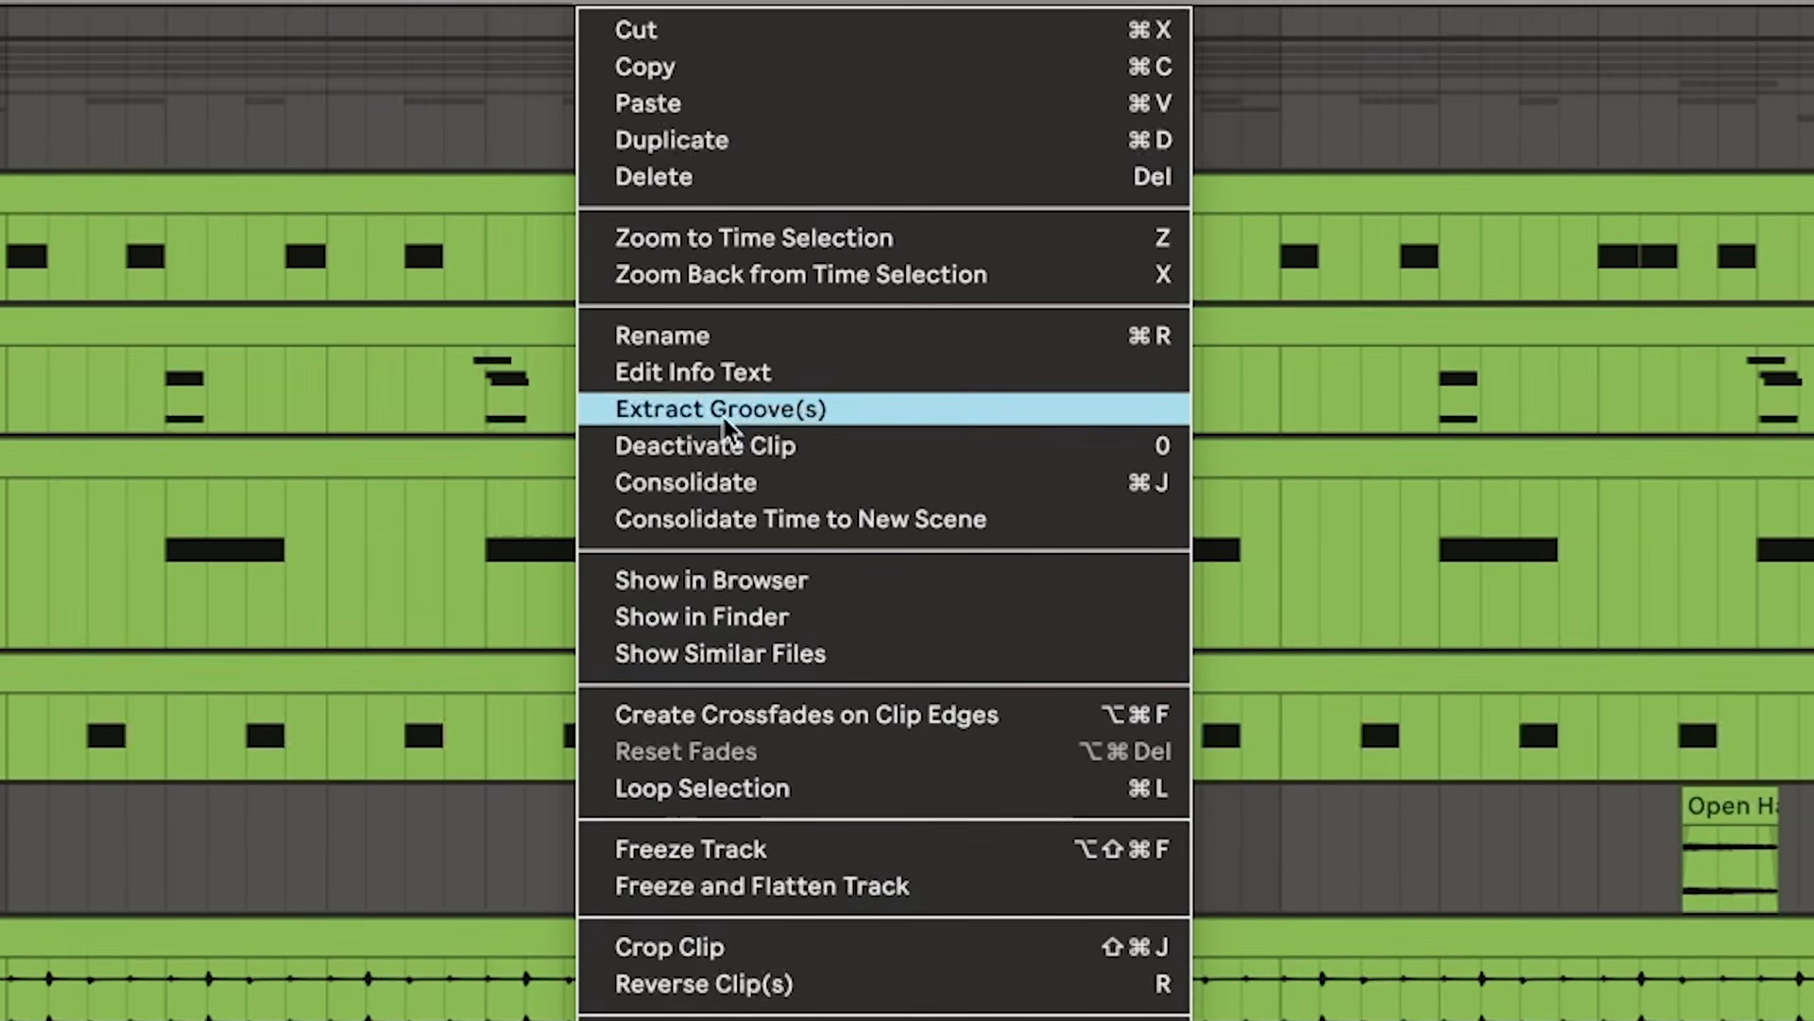
left_click(723, 411)
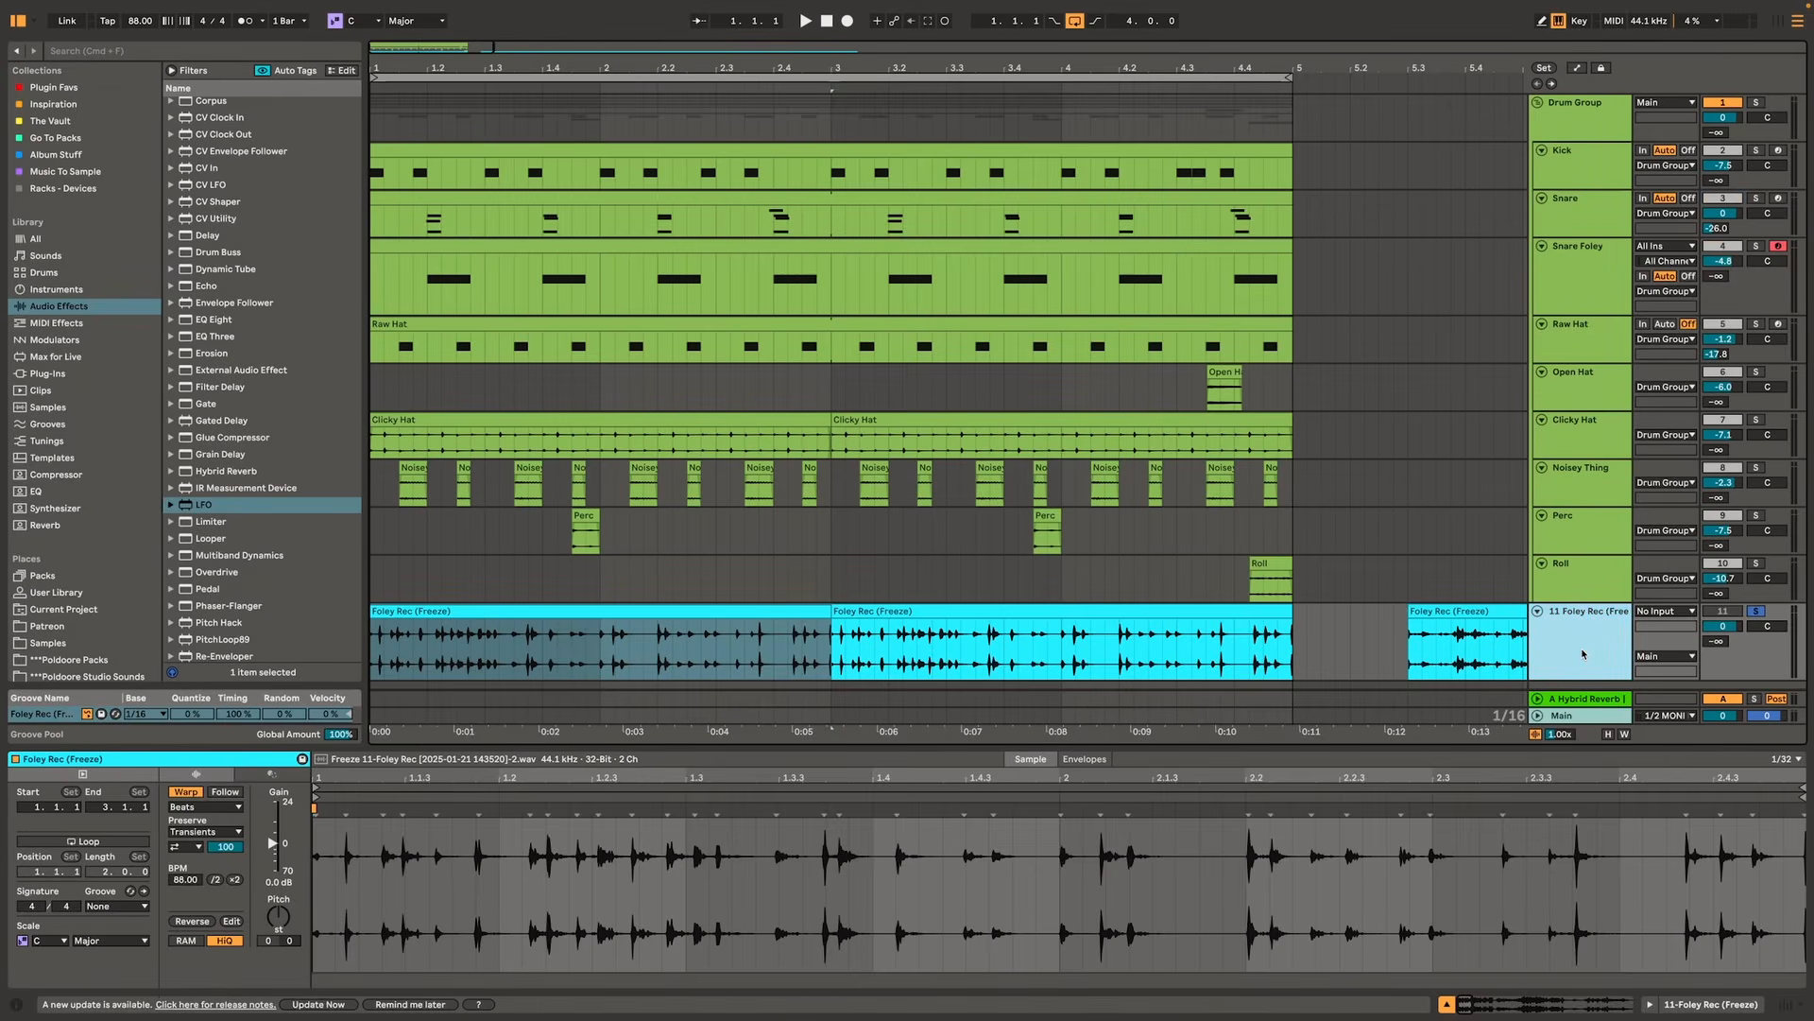
- Replace the Foley Rec track with a new MIDI track and place the extracted groove on it as a MIDI clip at 1.1.1
key("BackSpace")
right_click(1584, 652)
left_click(1604, 676)
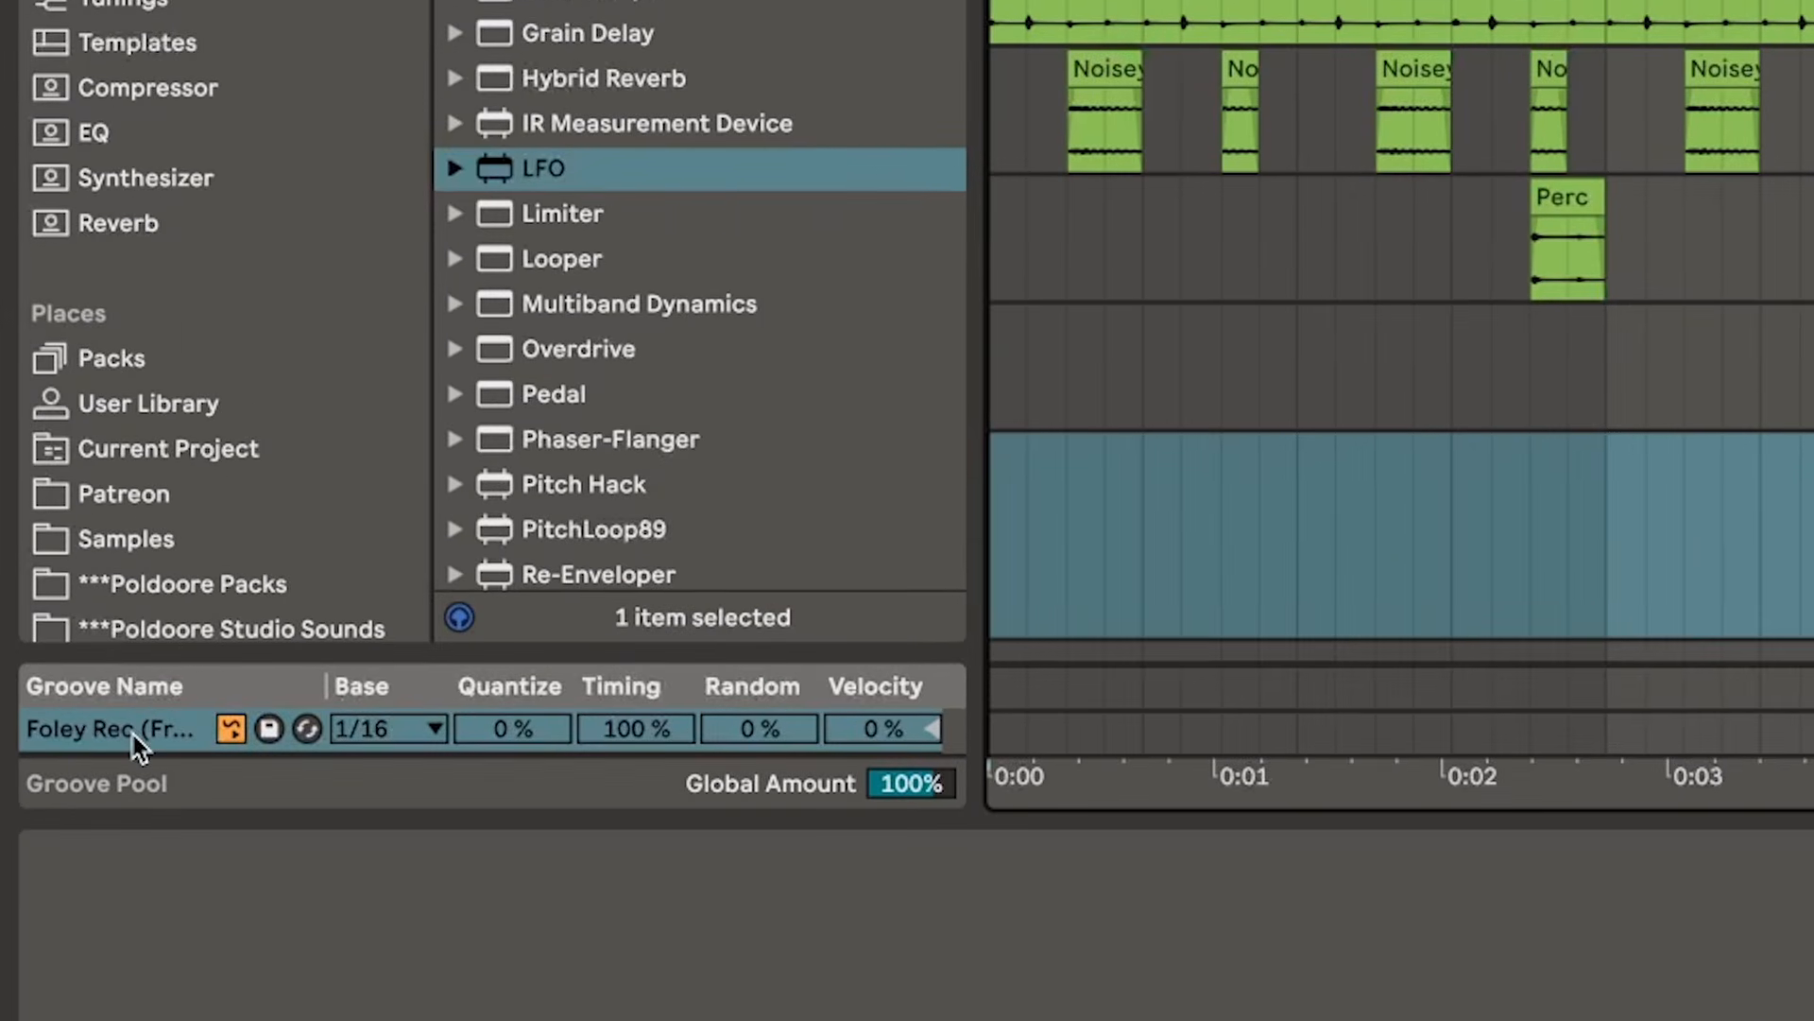
left_click_drag(54, 716, 289, 651)
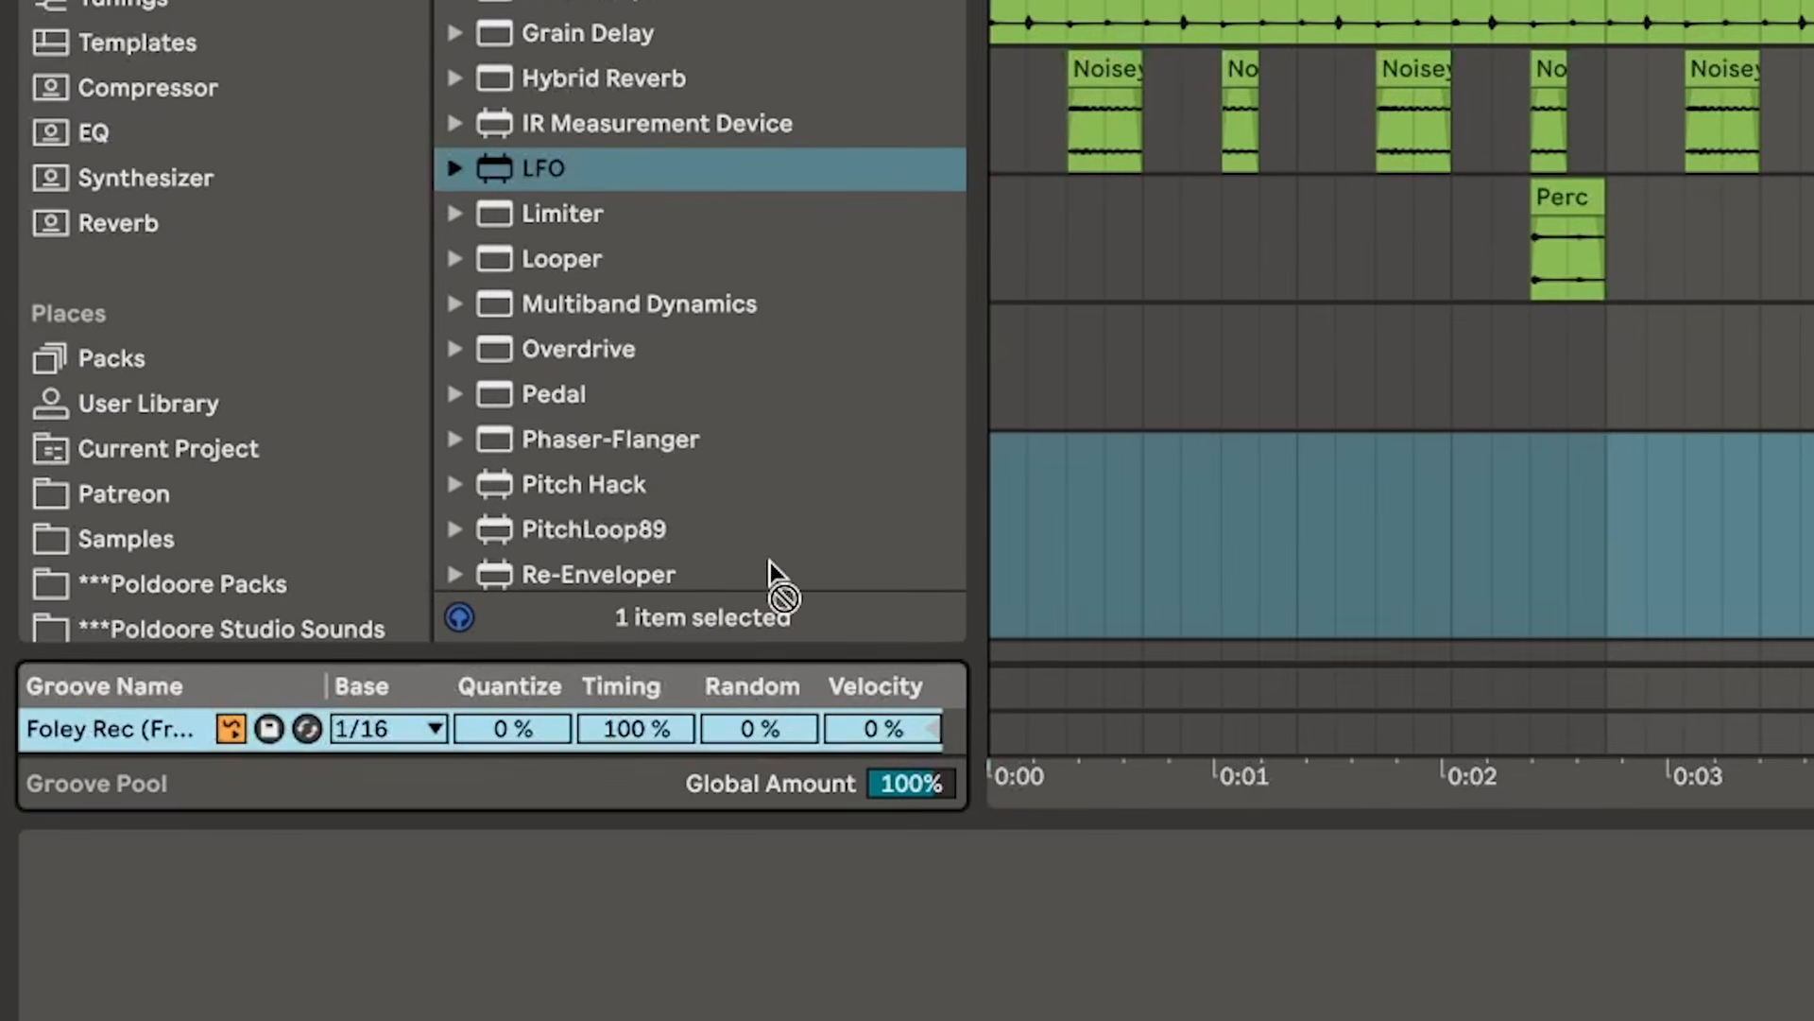
left_click_drag(975, 473, 995, 476)
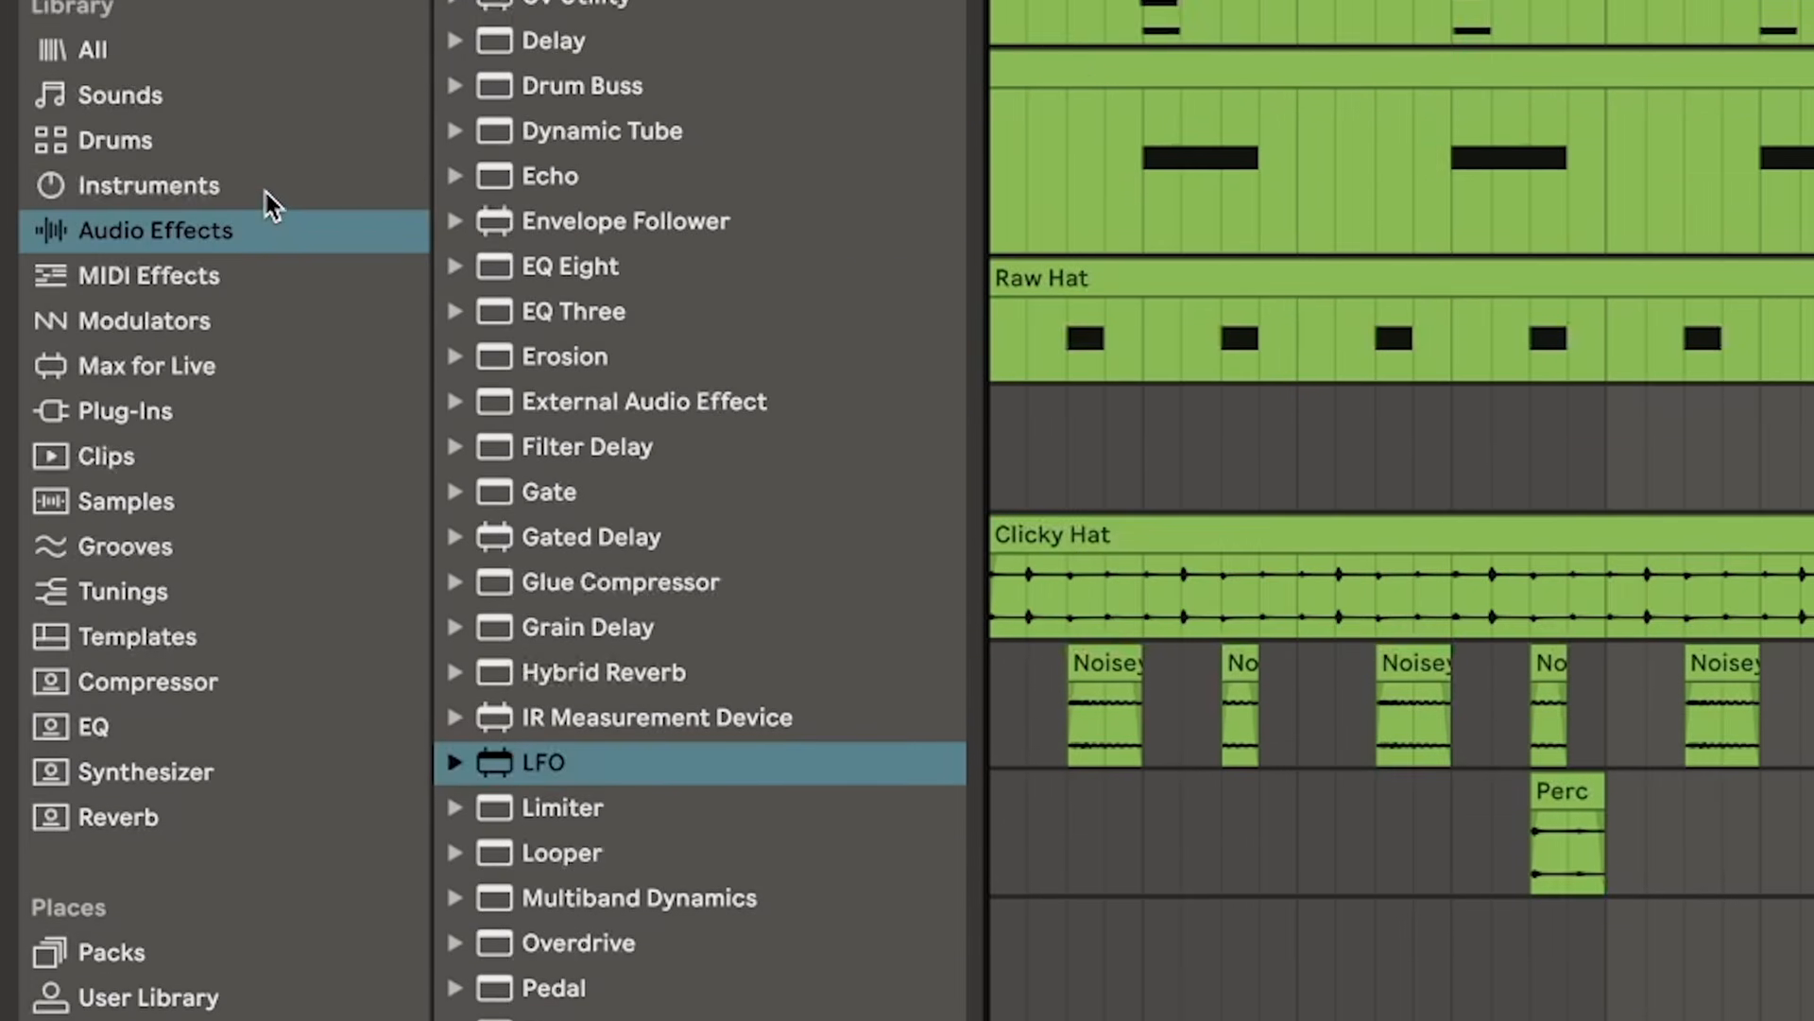
- Add Simpler to the new MIDI track, search the samples for 808 hat, and load 110_808Hats_TL.wav into it
left_click(264, 189)
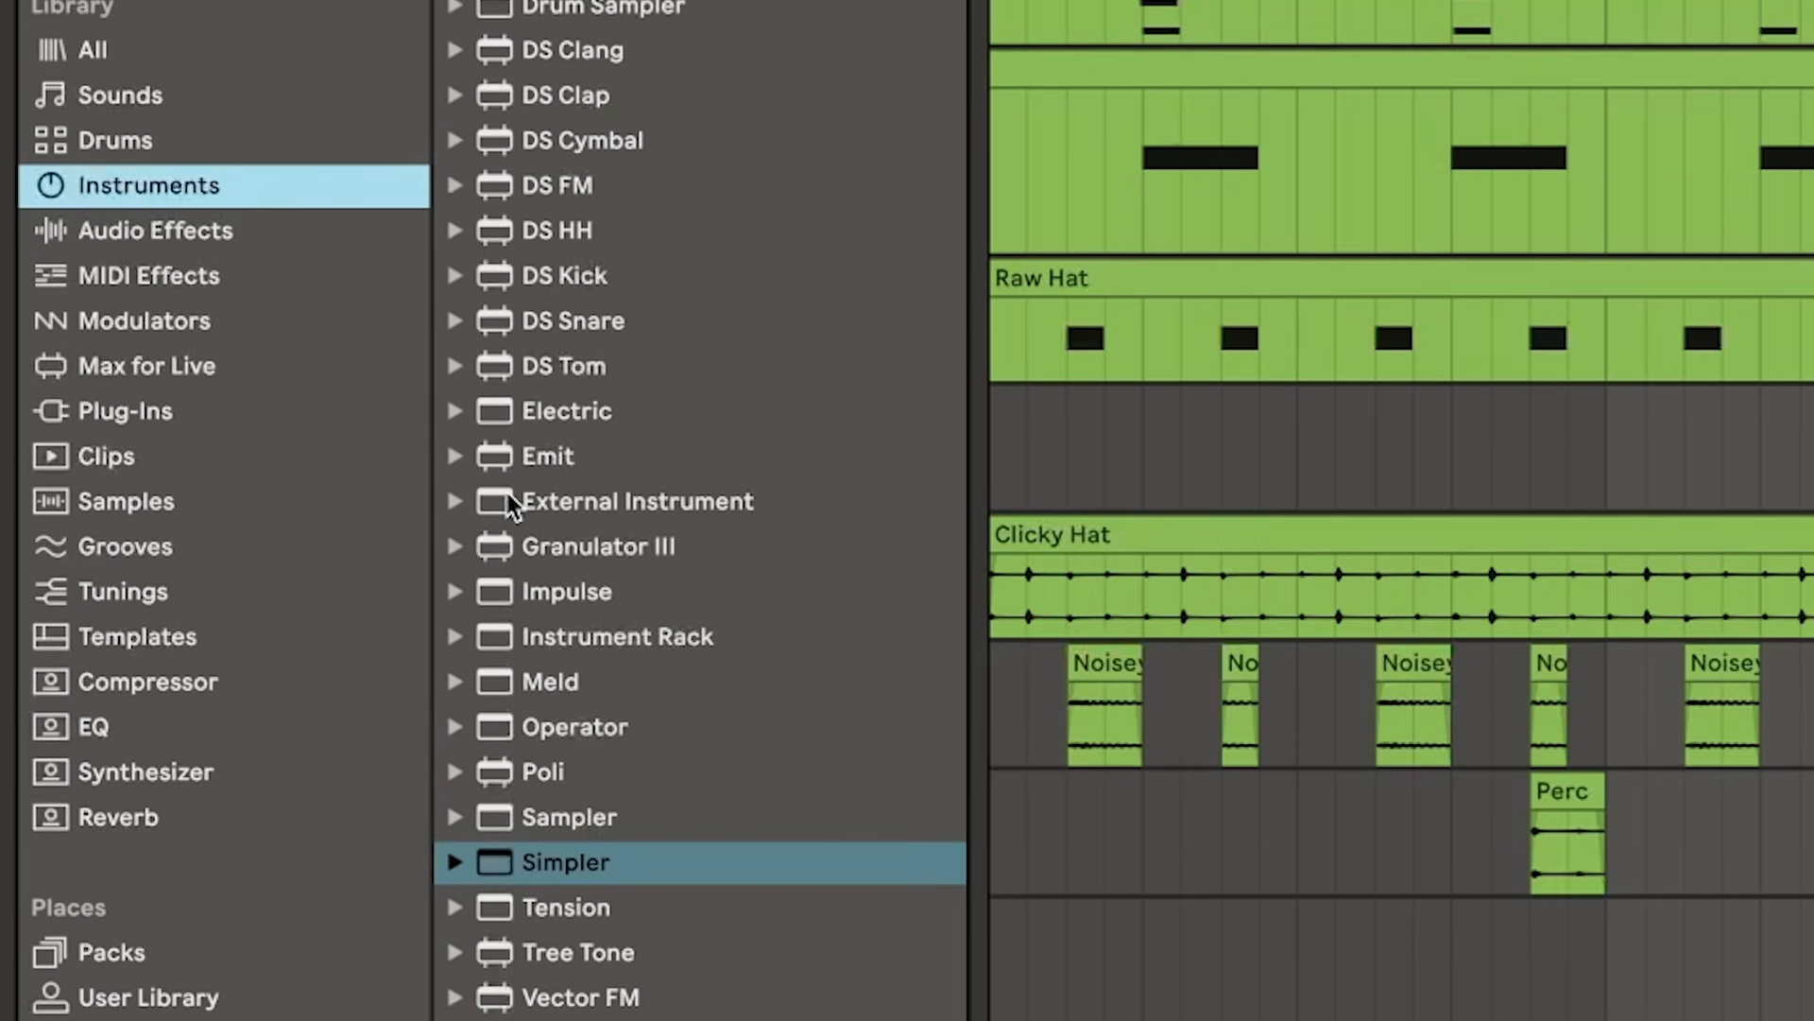
left_click_drag(602, 862, 430, 660)
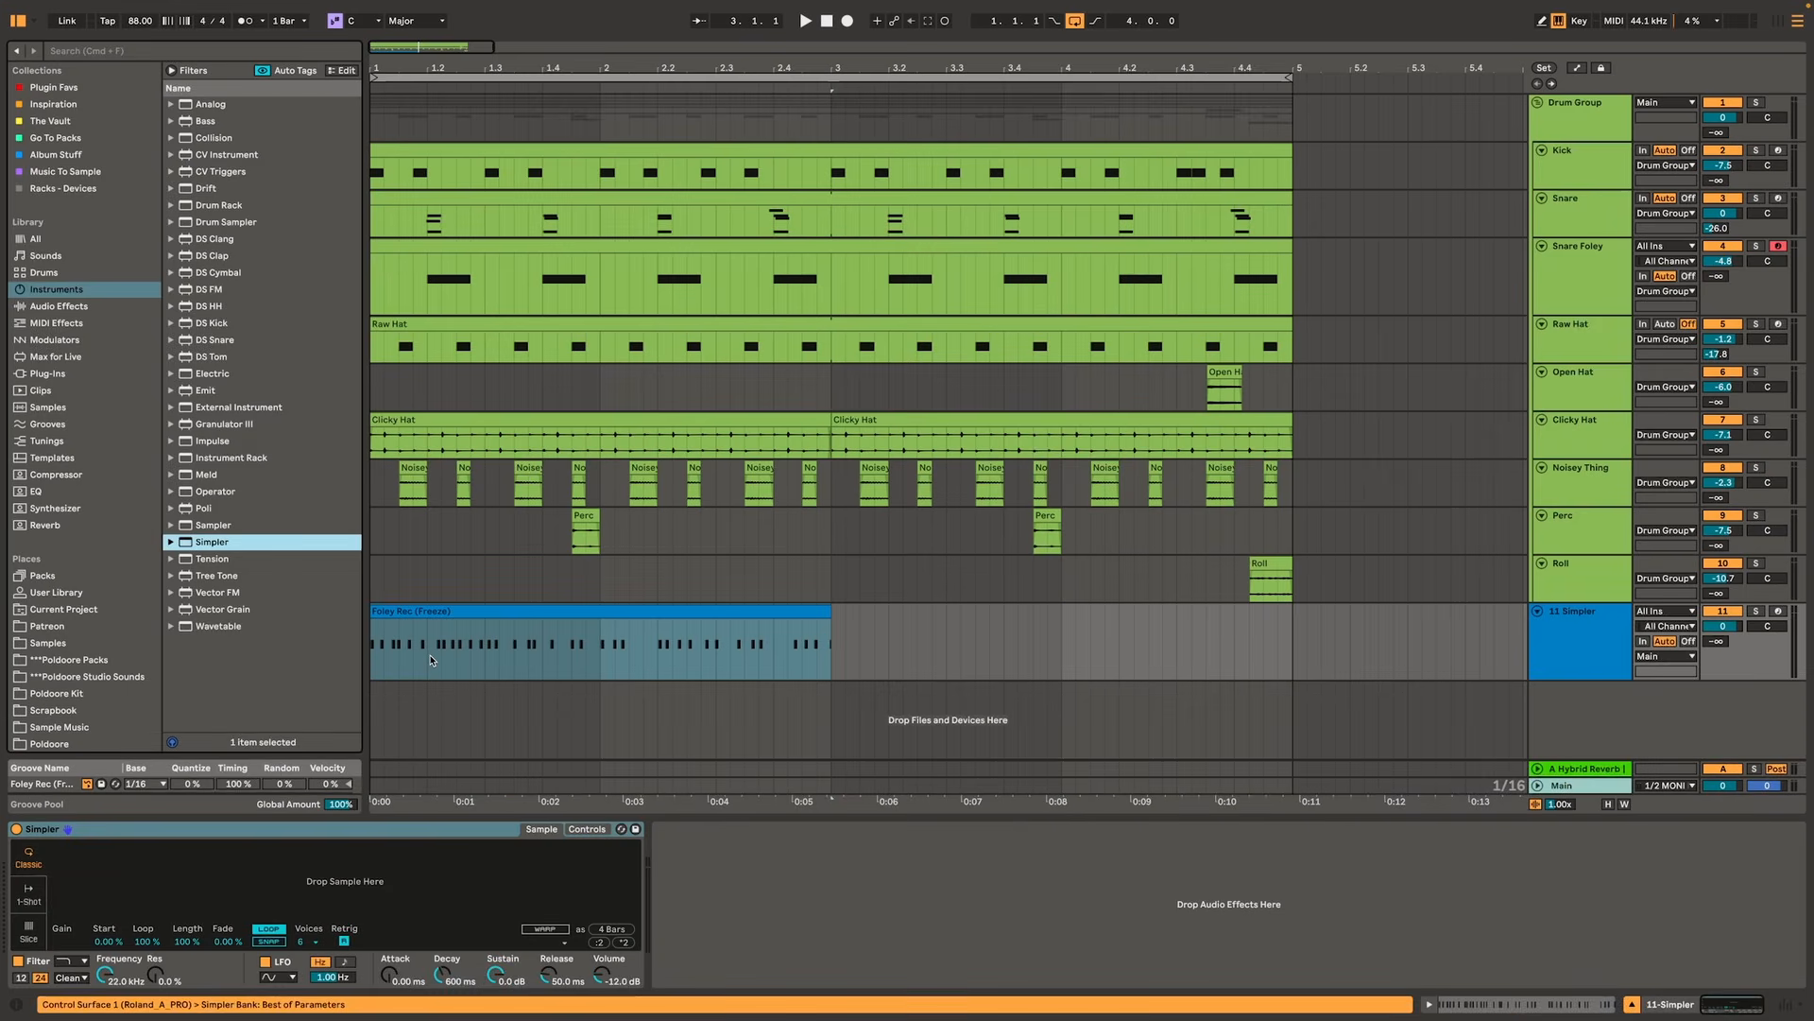
left_click(128, 404)
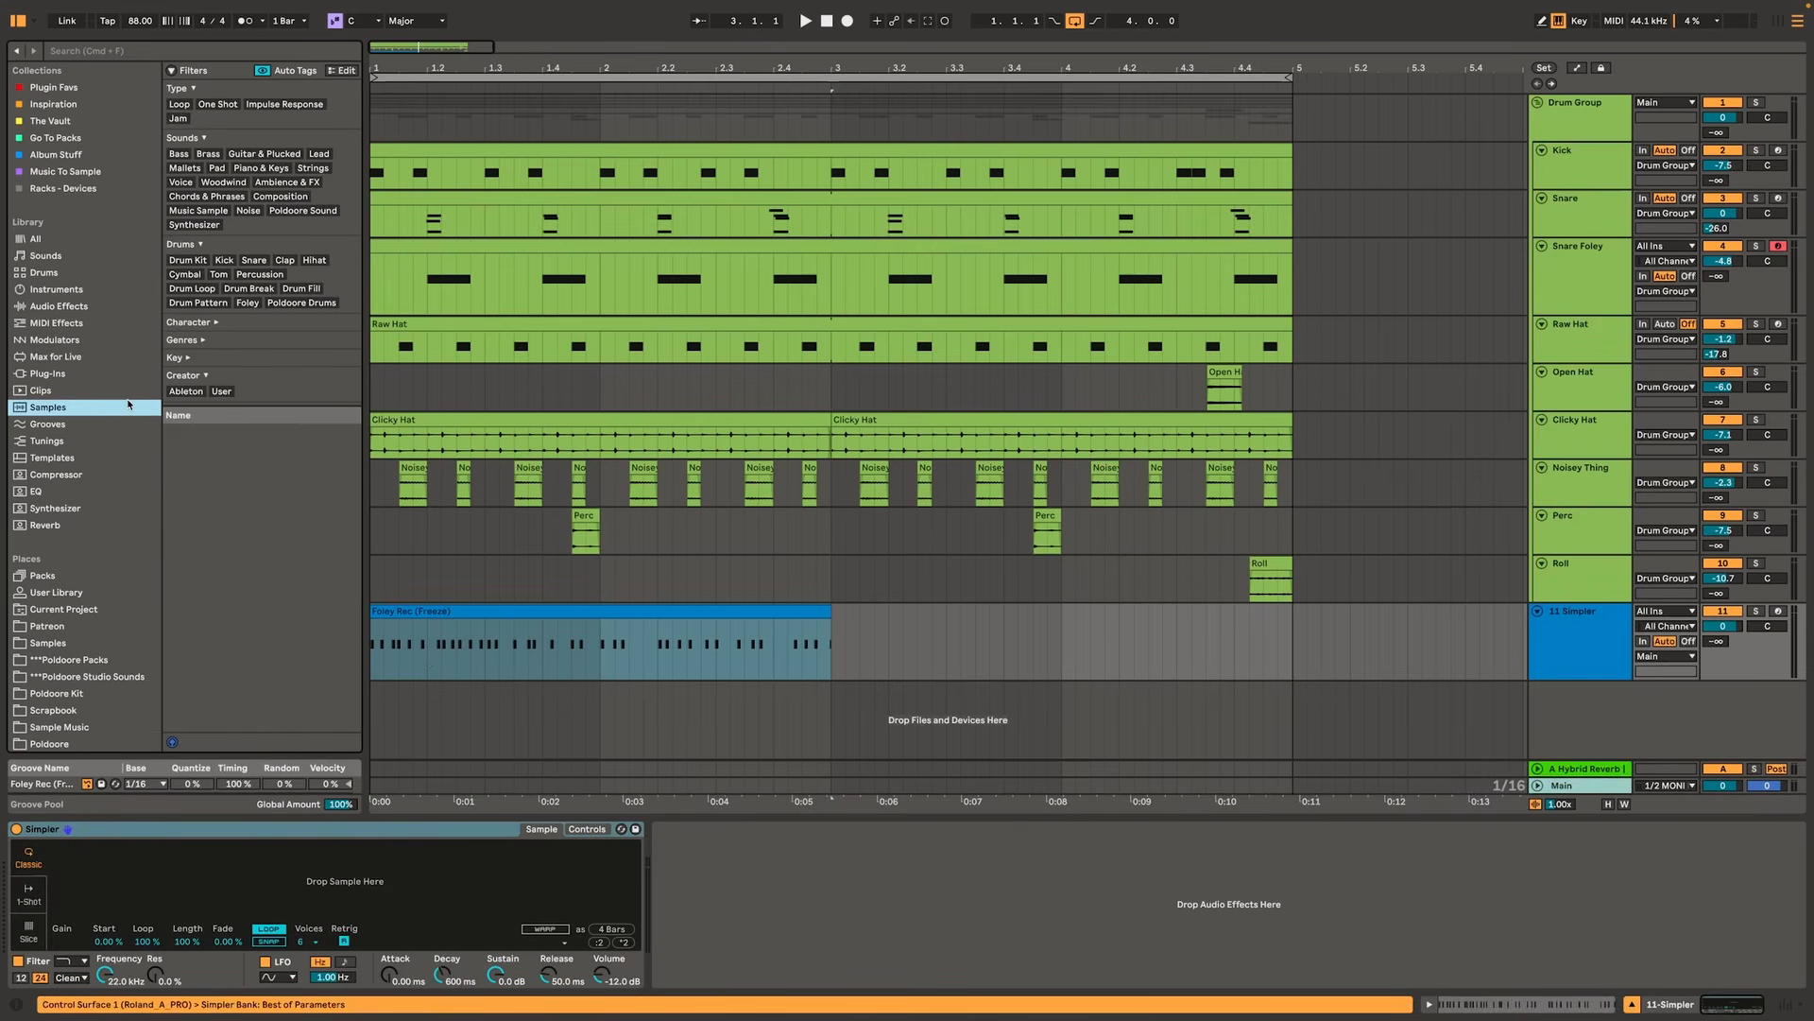
left_click(106, 56)
type("808 ha")
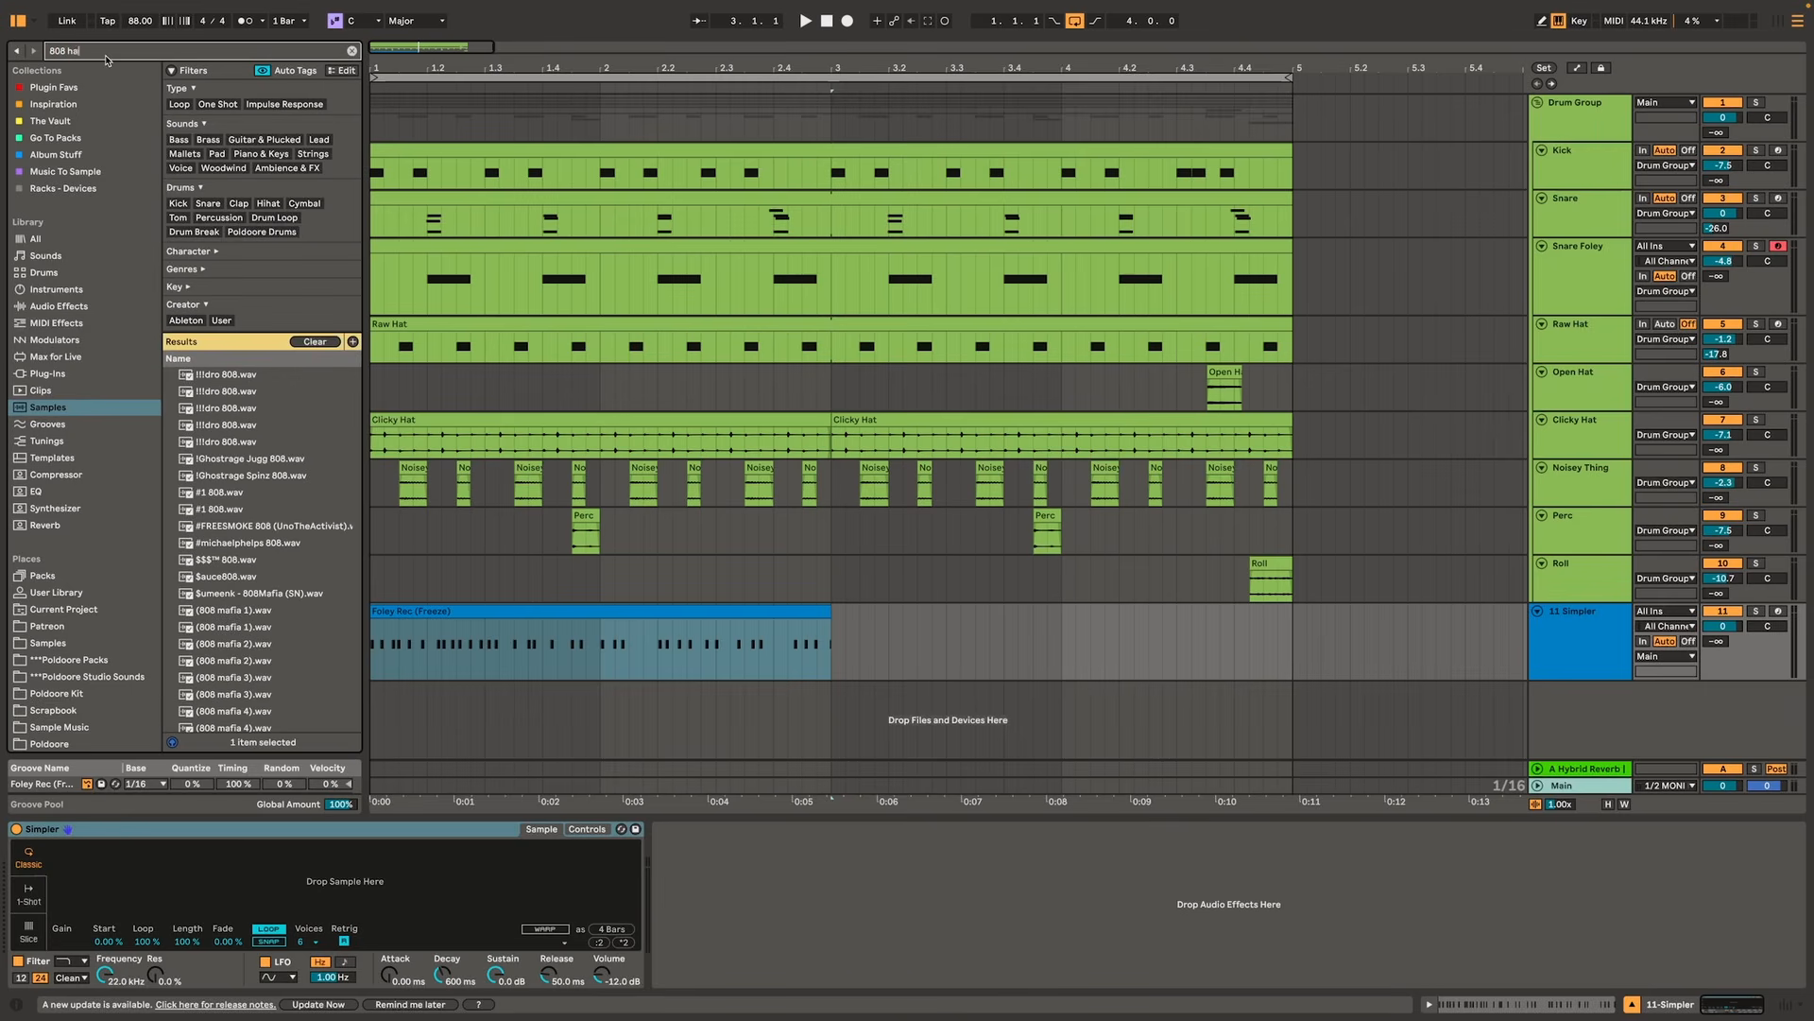
type("t")
left_click(266, 349)
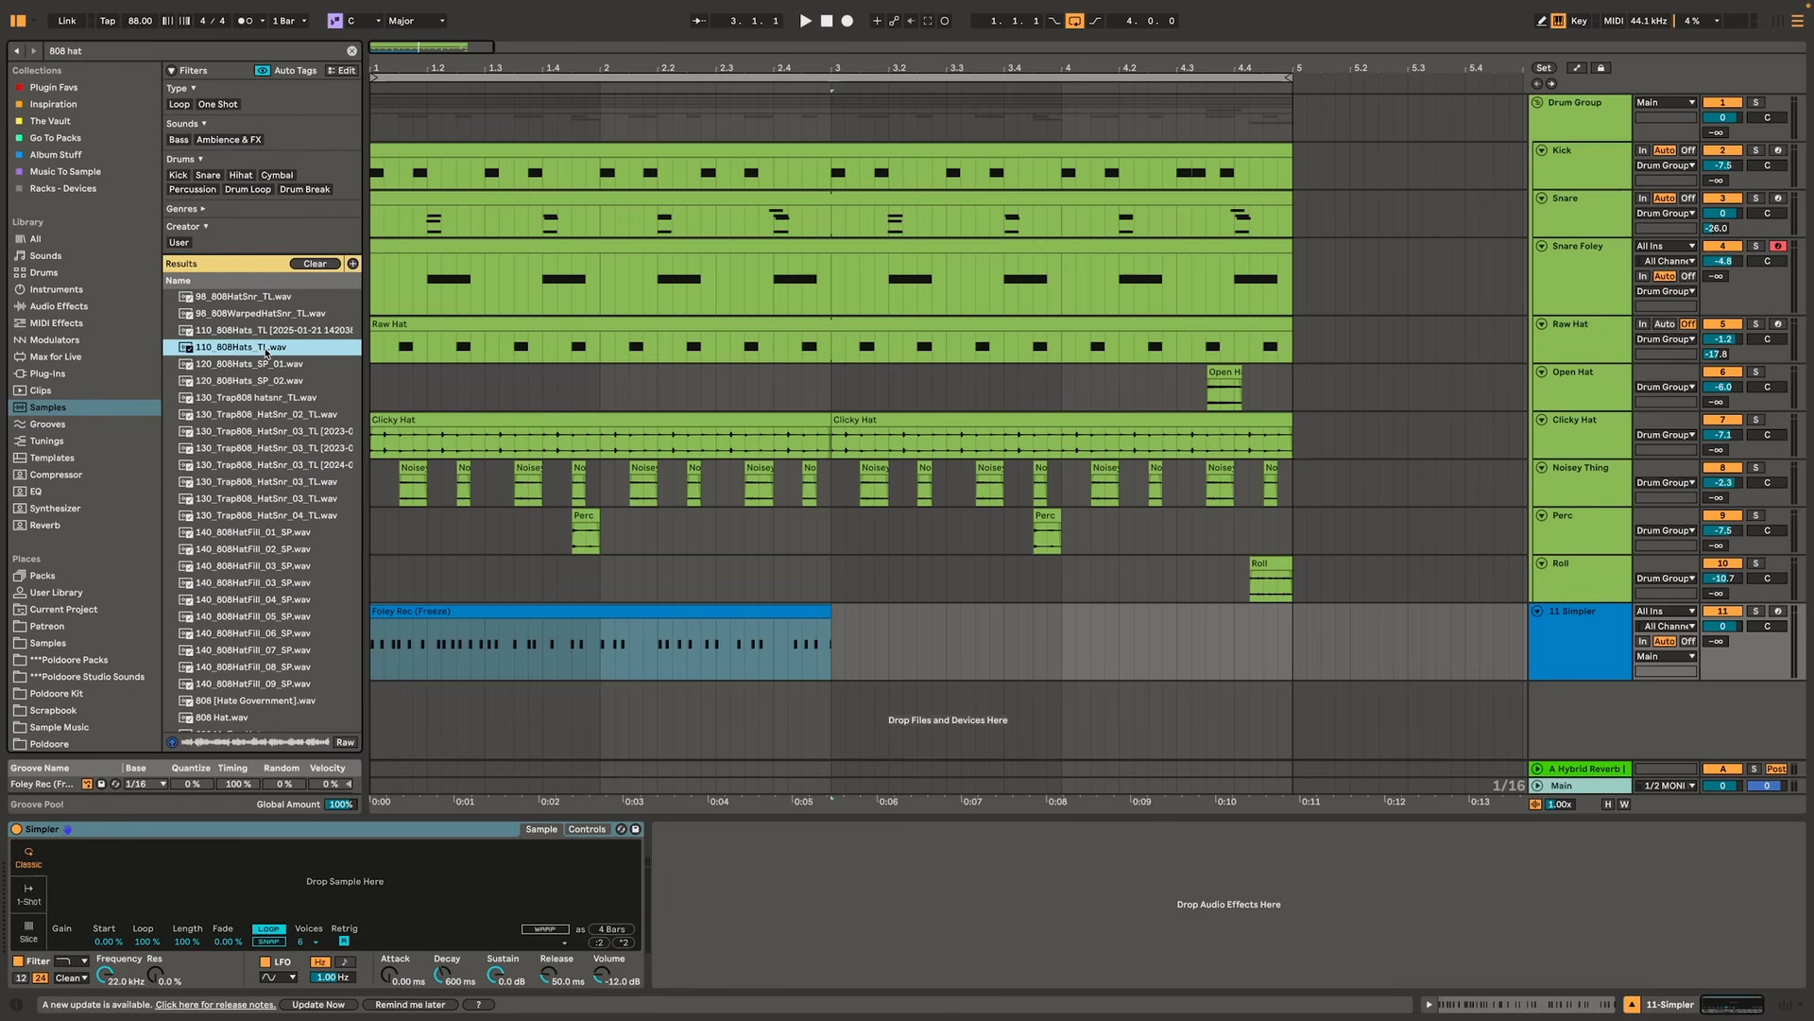
left_click_drag(266, 349, 170, 870)
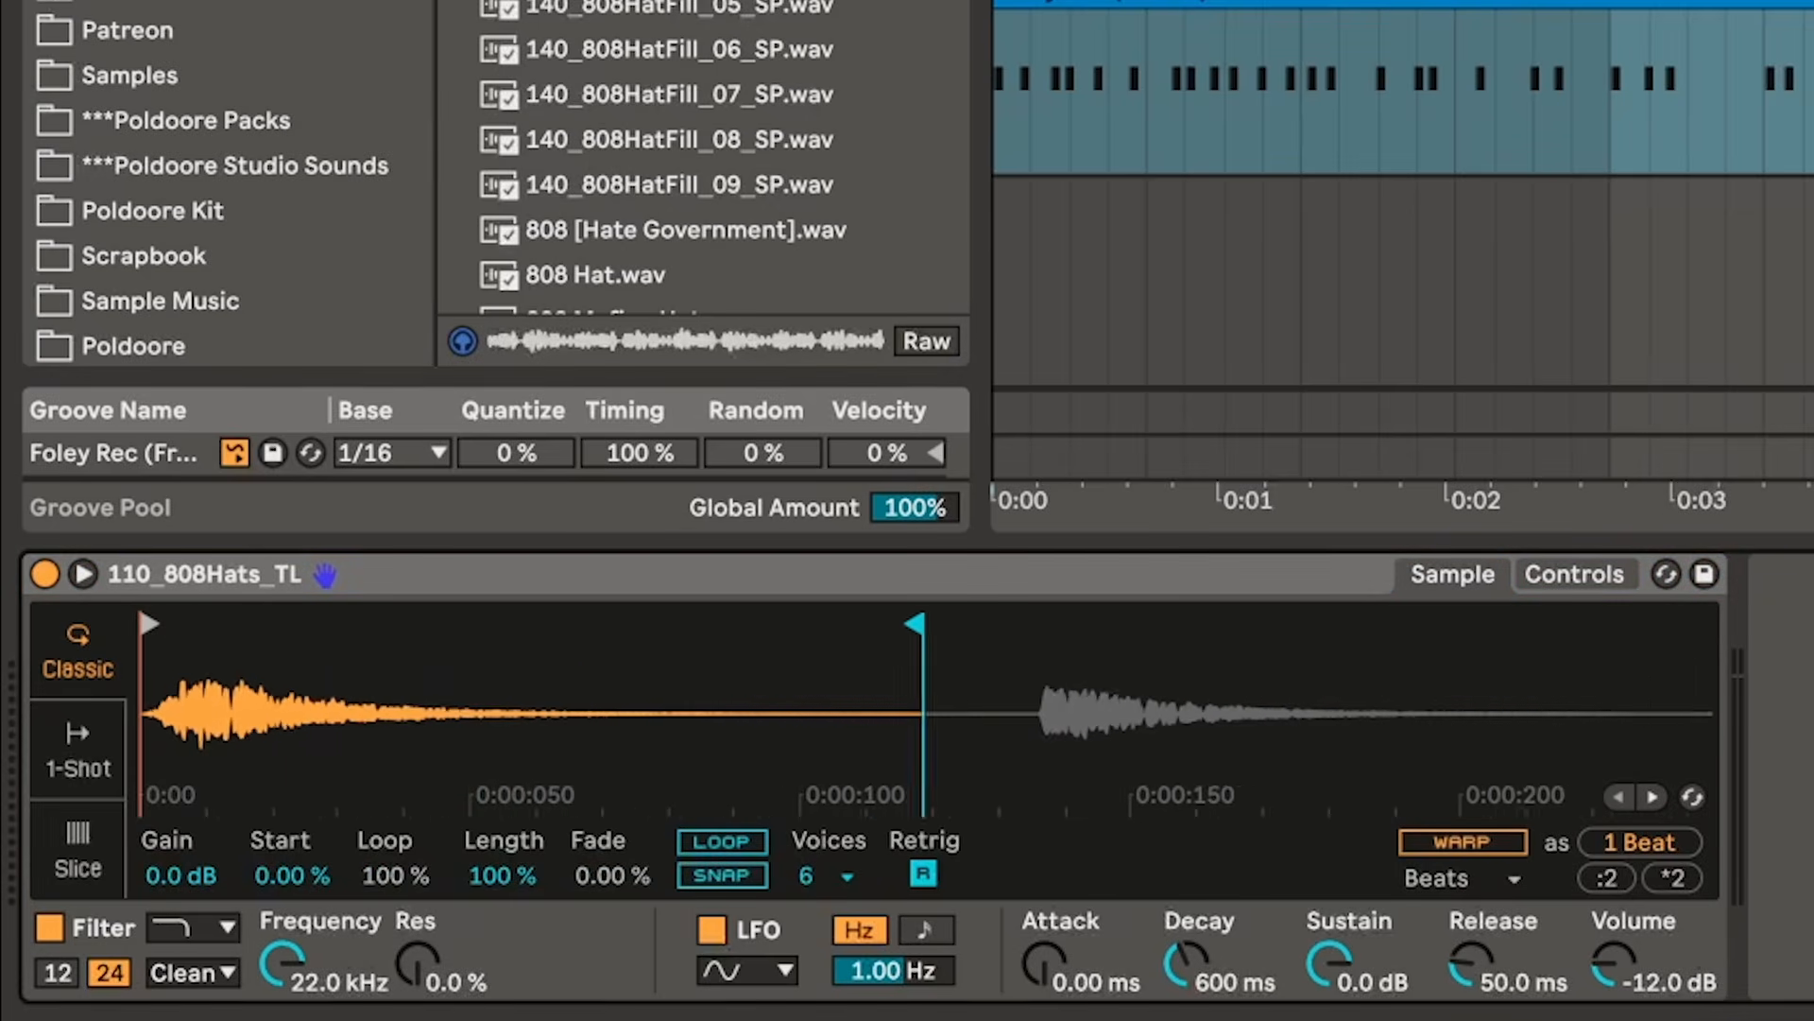
- Crop the Simpler sample to its first hat hit and set the gain to 7.8 dB
right_click(276, 624)
left_click(359, 463)
left_click_drag(204, 881, 203, 845)
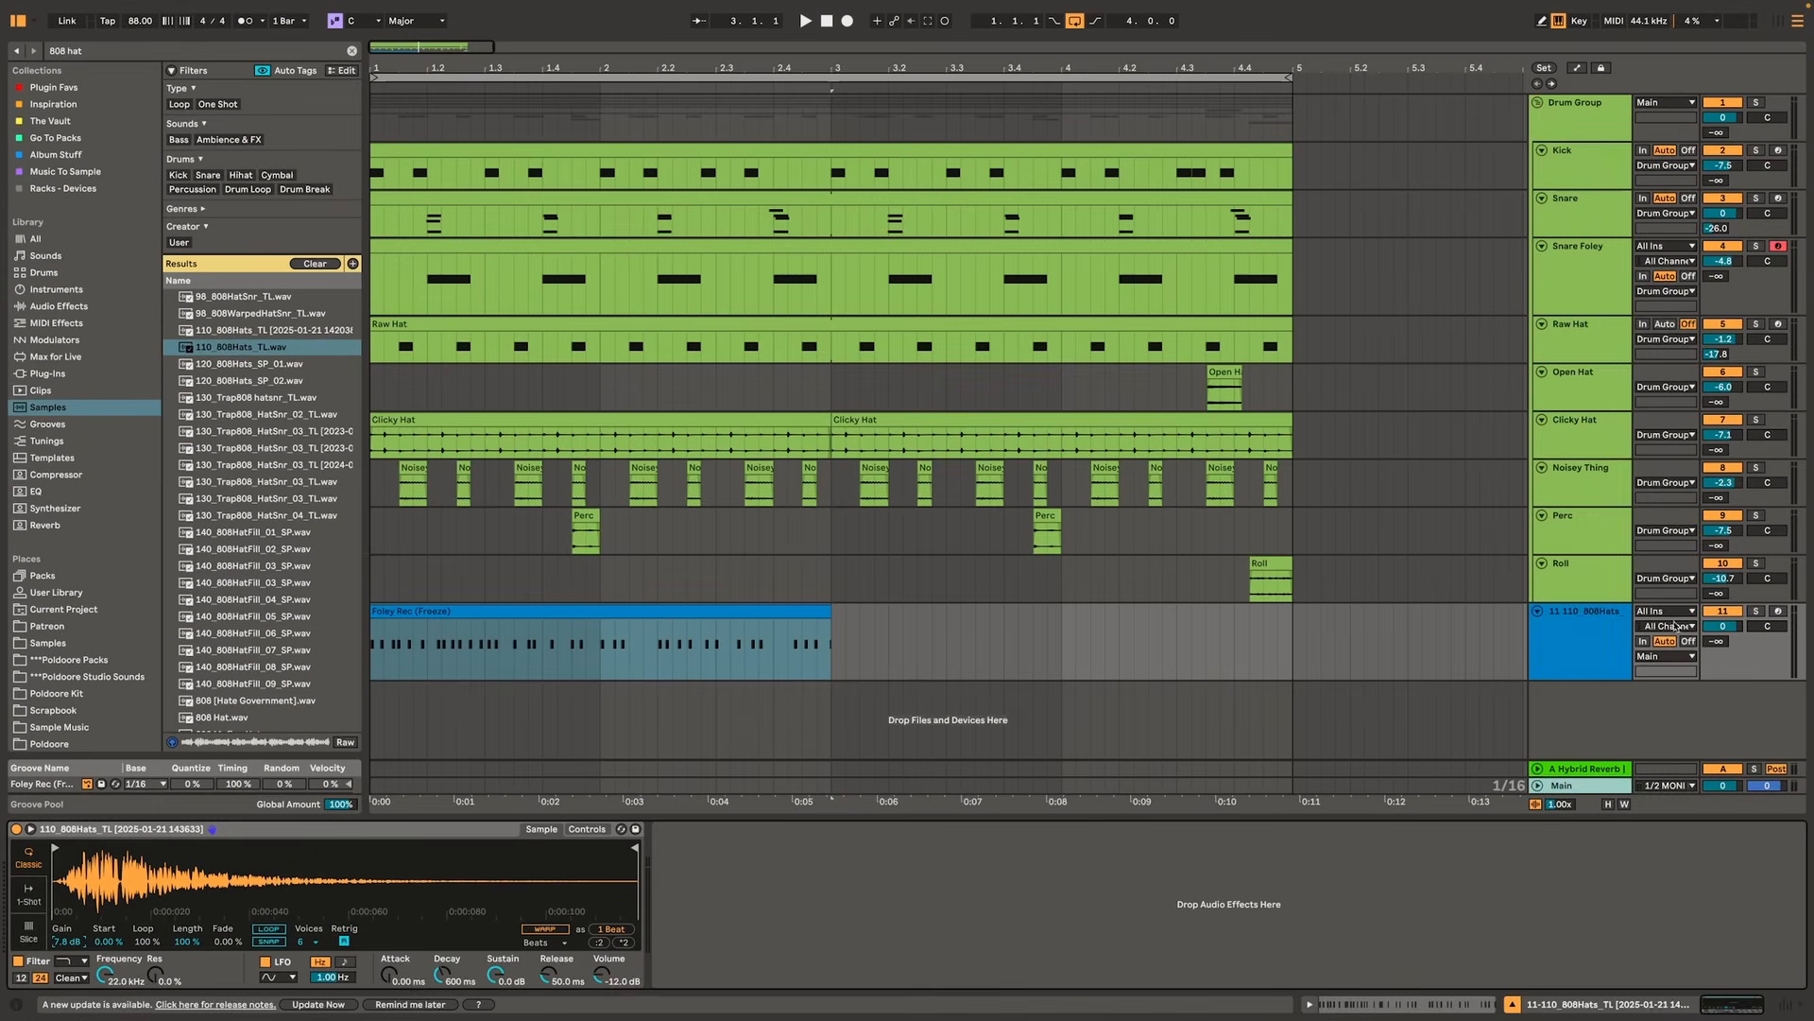
- Solo the 808 hats track, duplicate its two-bar MIDI clip to fill four bars, and play it
left_click(1756, 611)
left_click(787, 612)
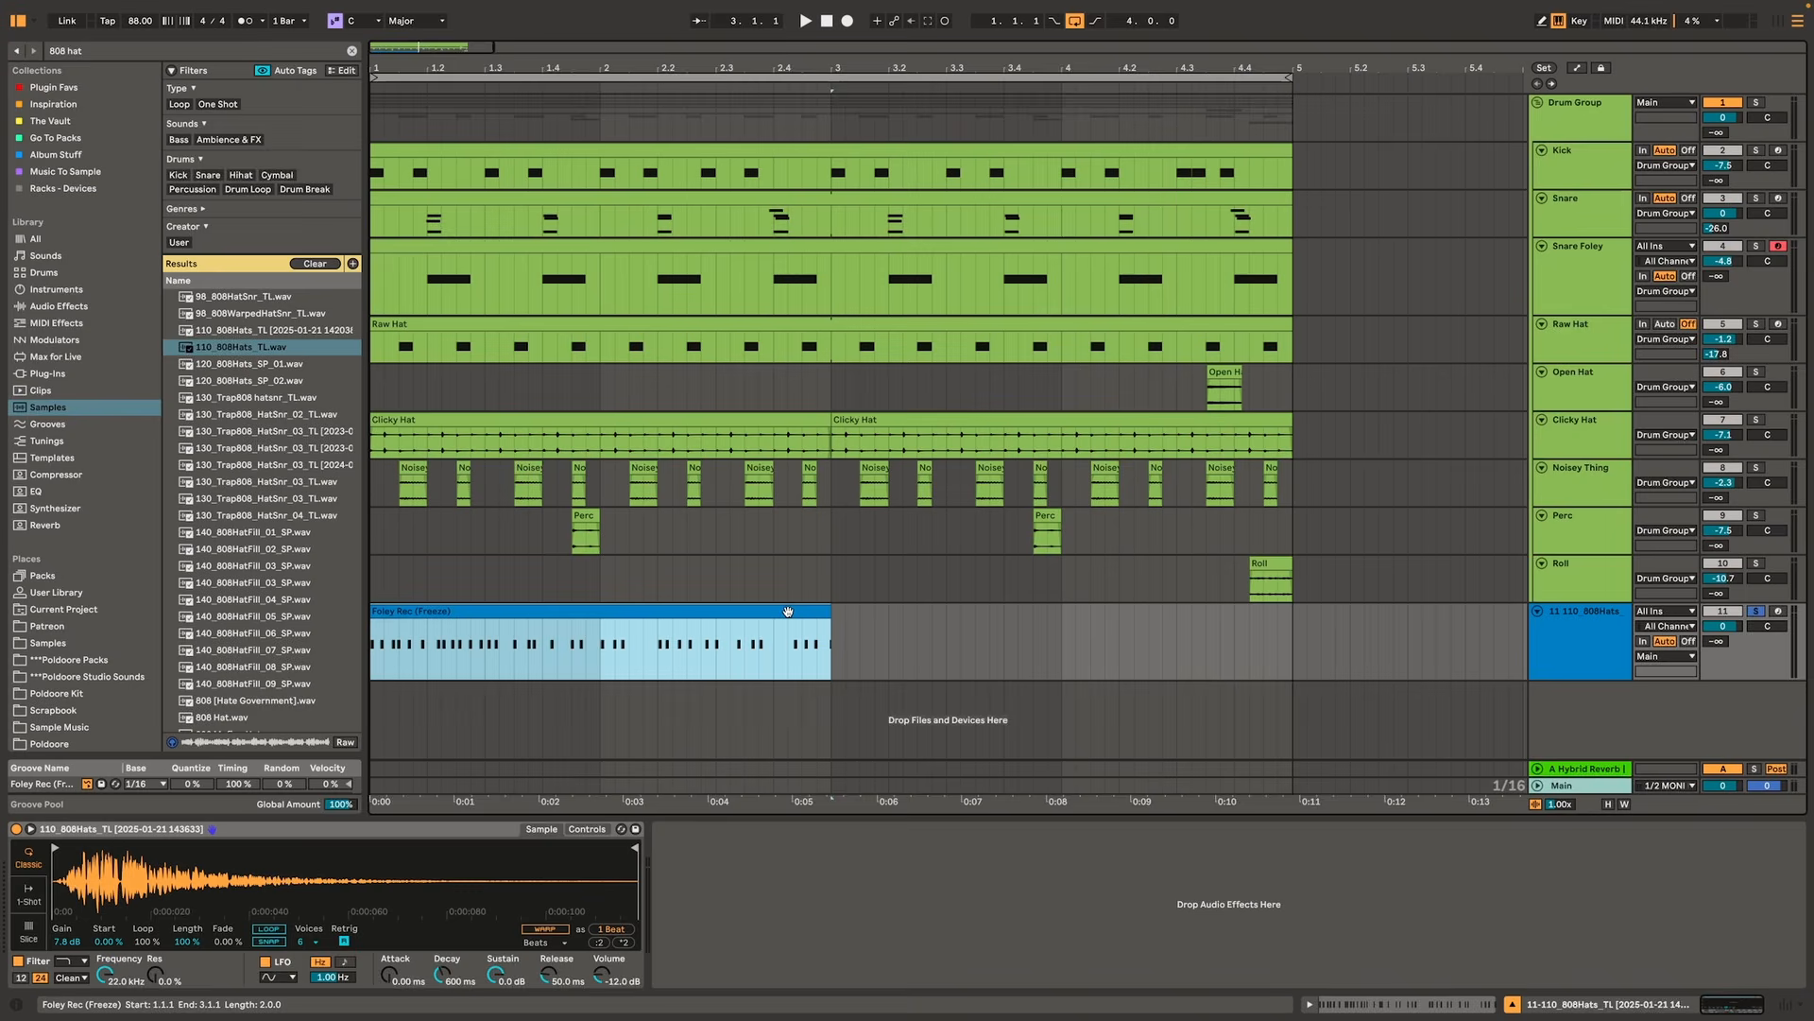
key("ctrl+d")
key("space")
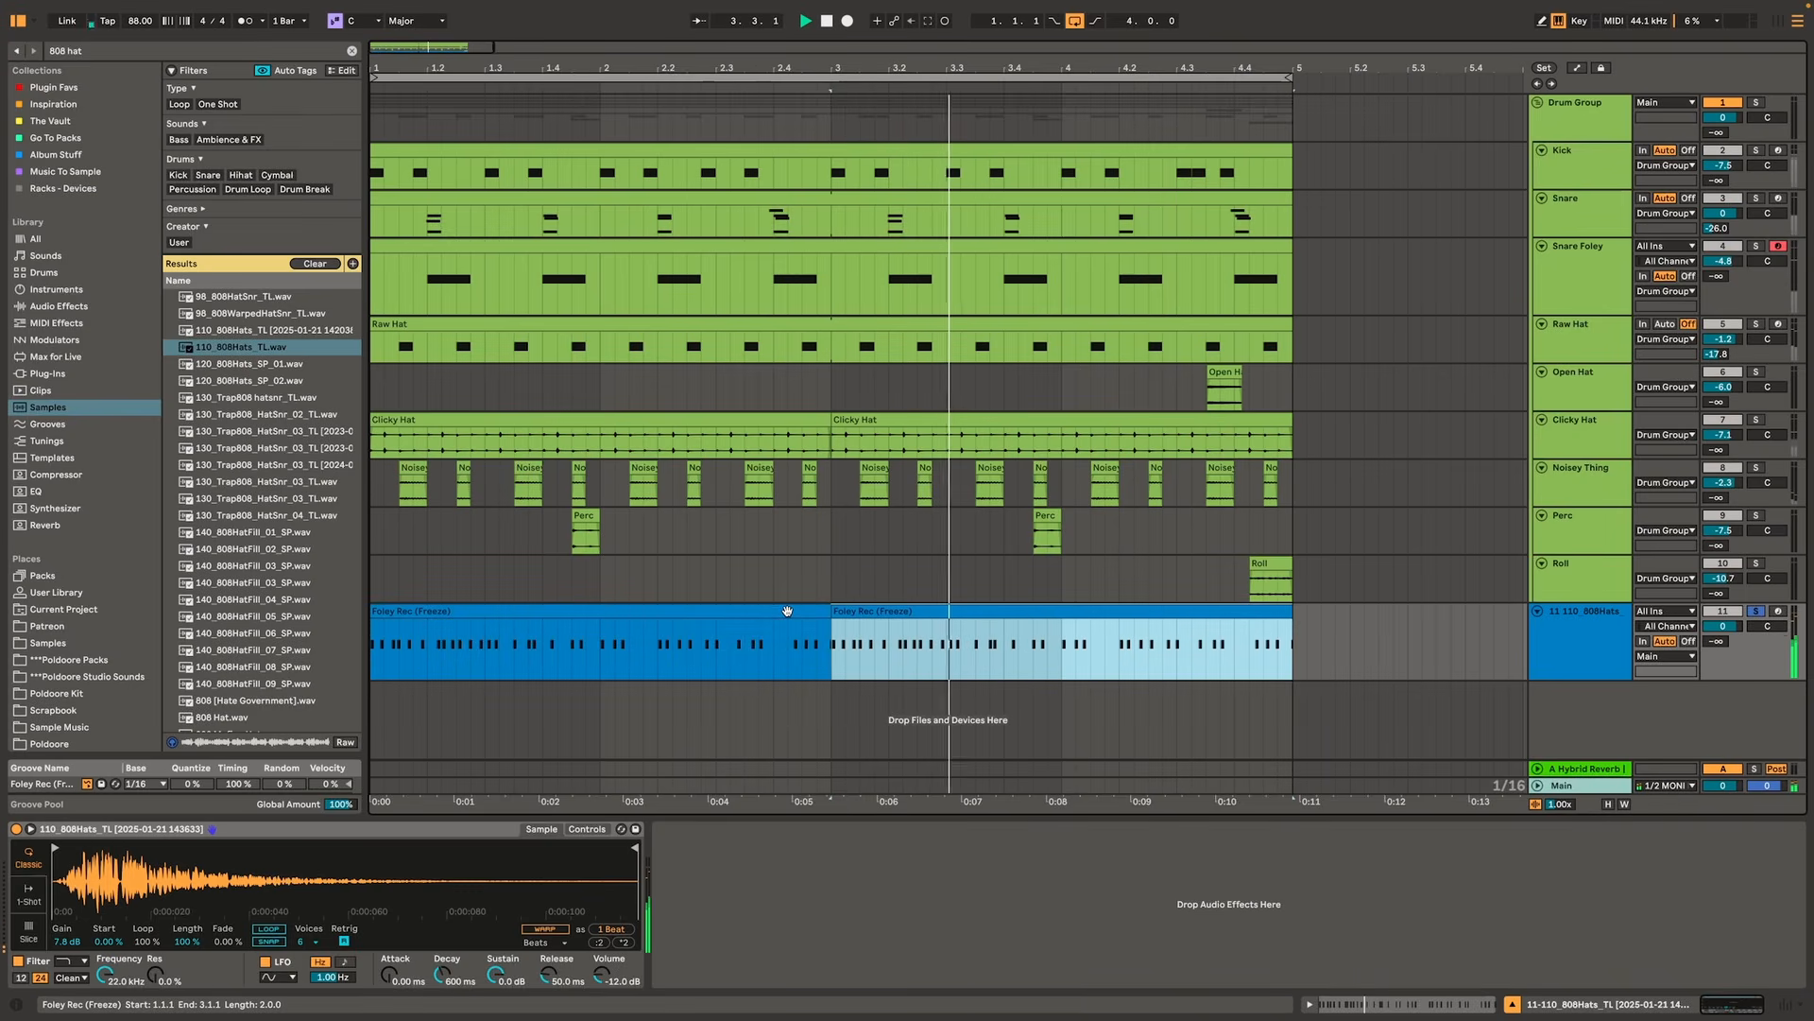
key("space")
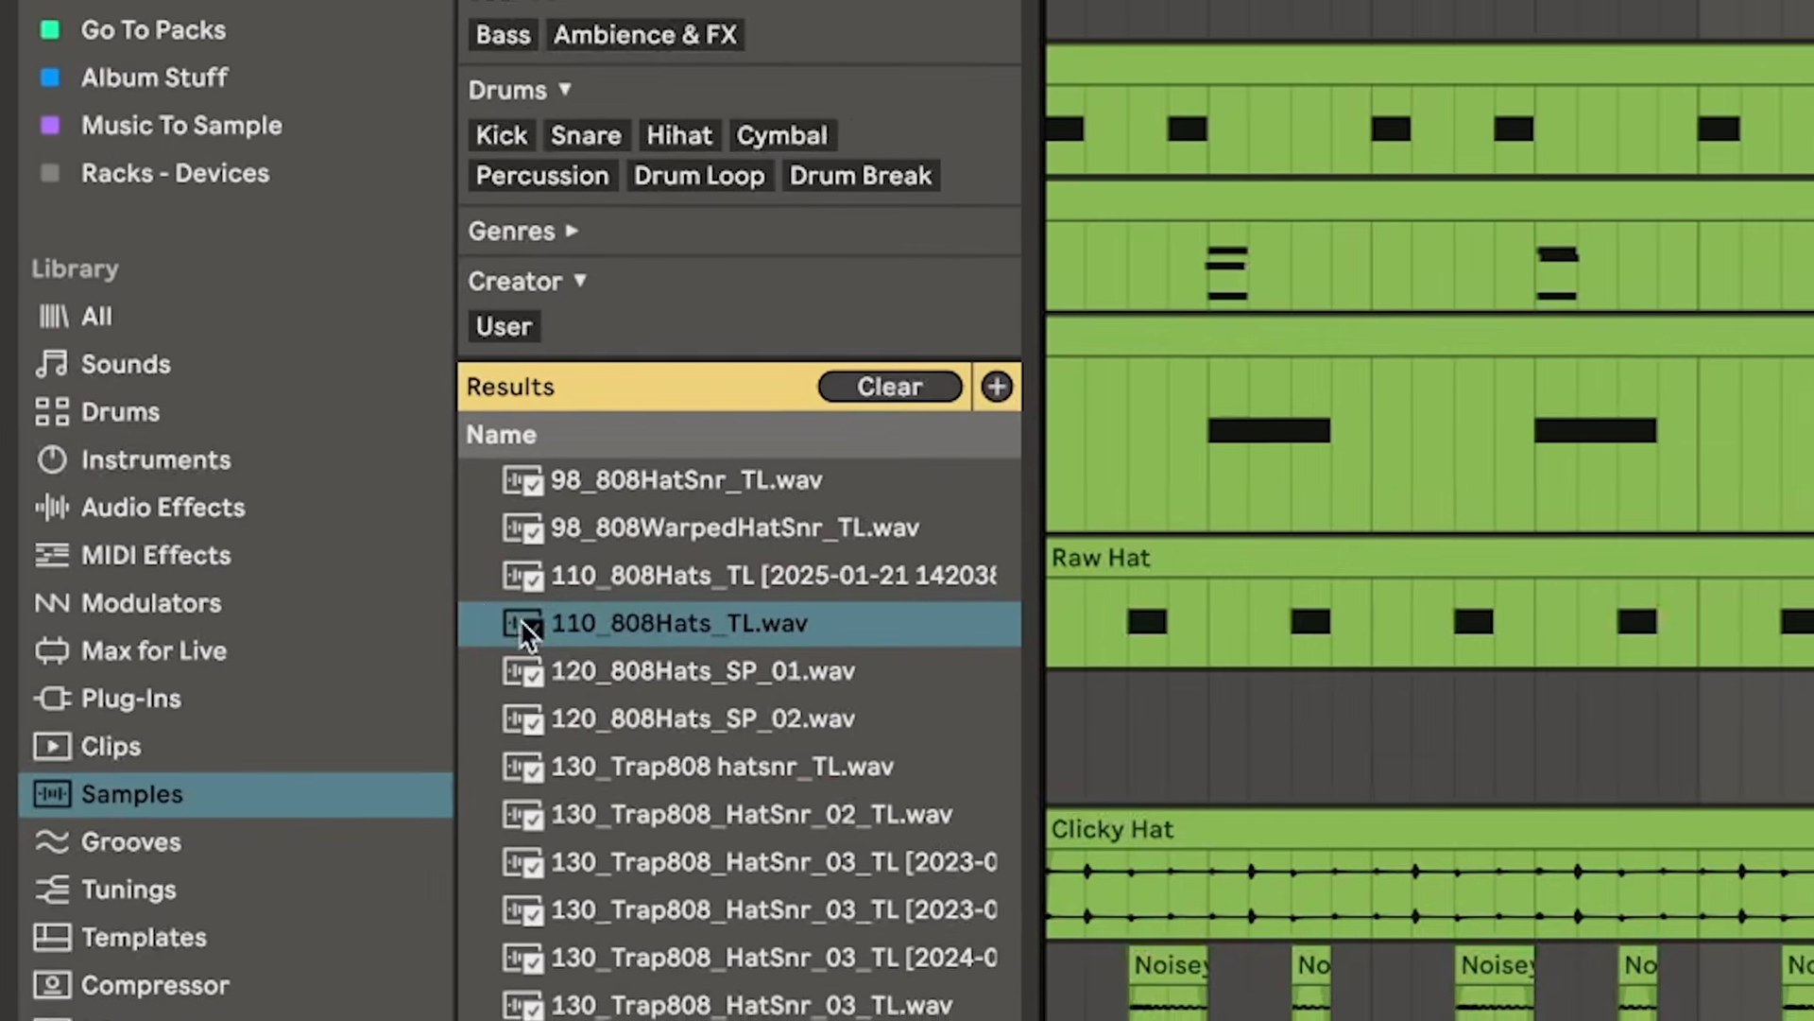
- Add a Pitch effect at +24 st and a Velocity effect with Out Hi 98 and Out Low 72 before Simpler
left_click(119, 324)
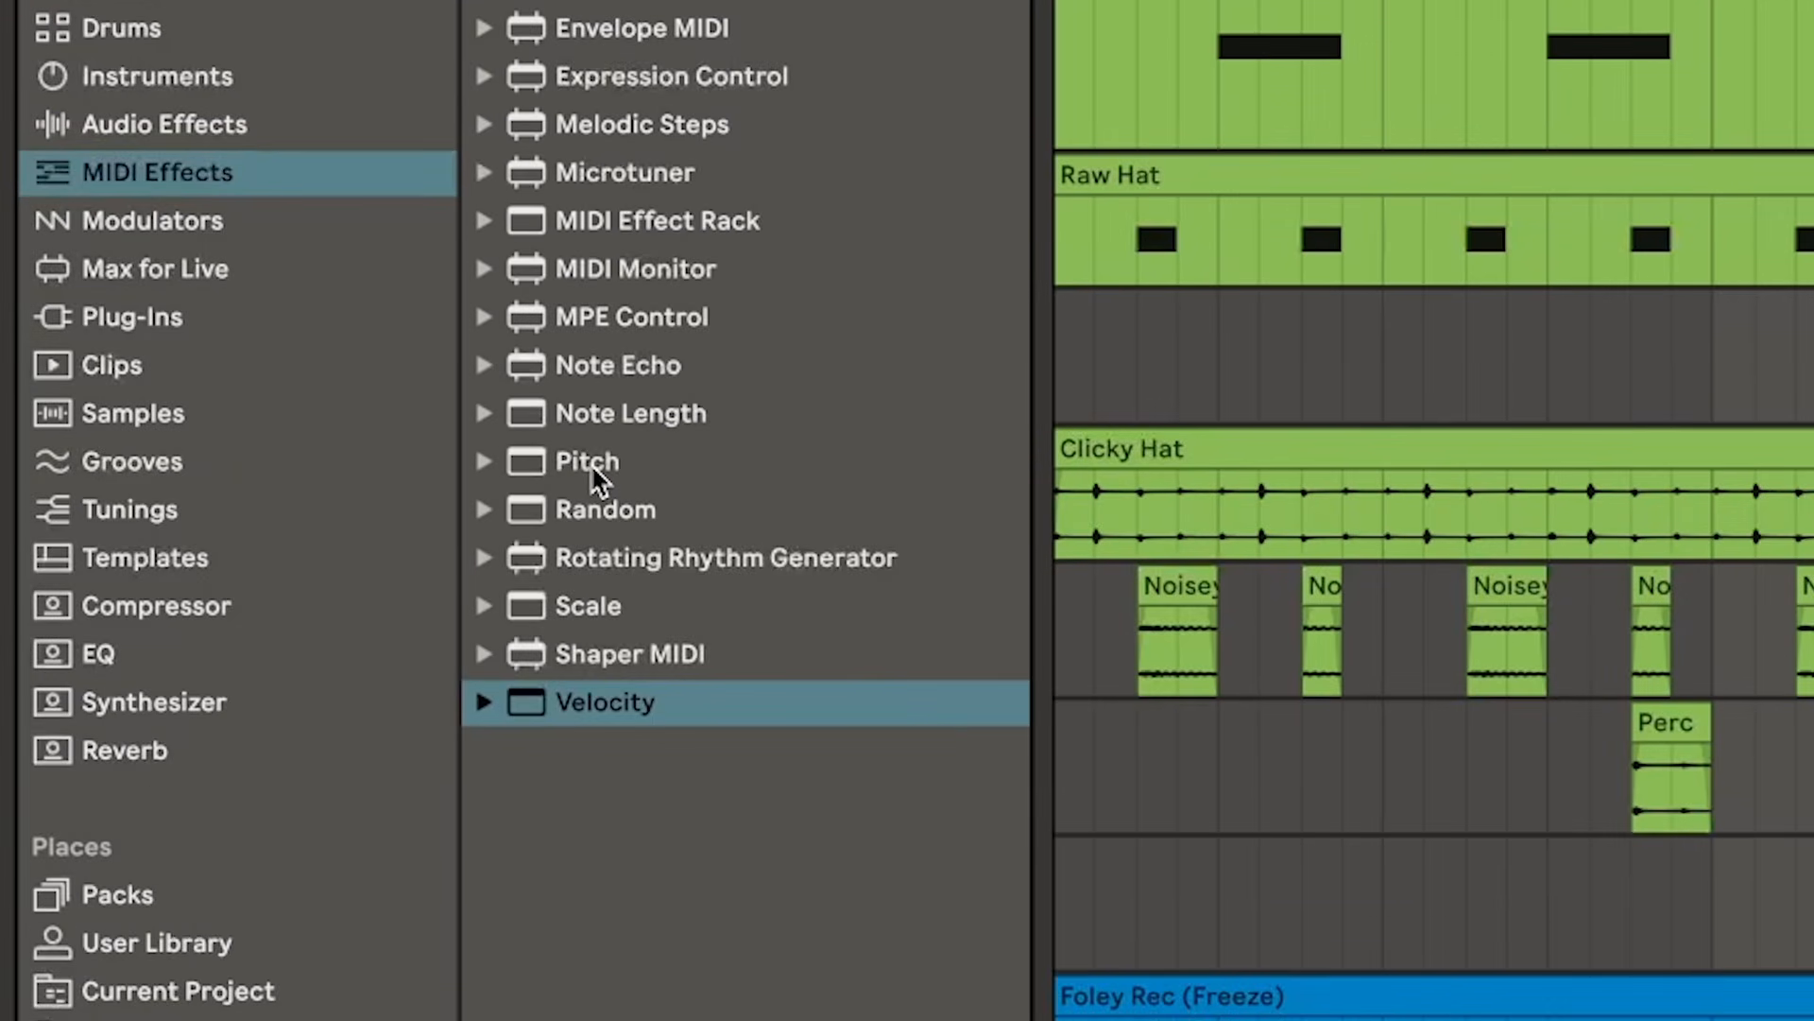
double_click(592, 463)
left_click(216, 803)
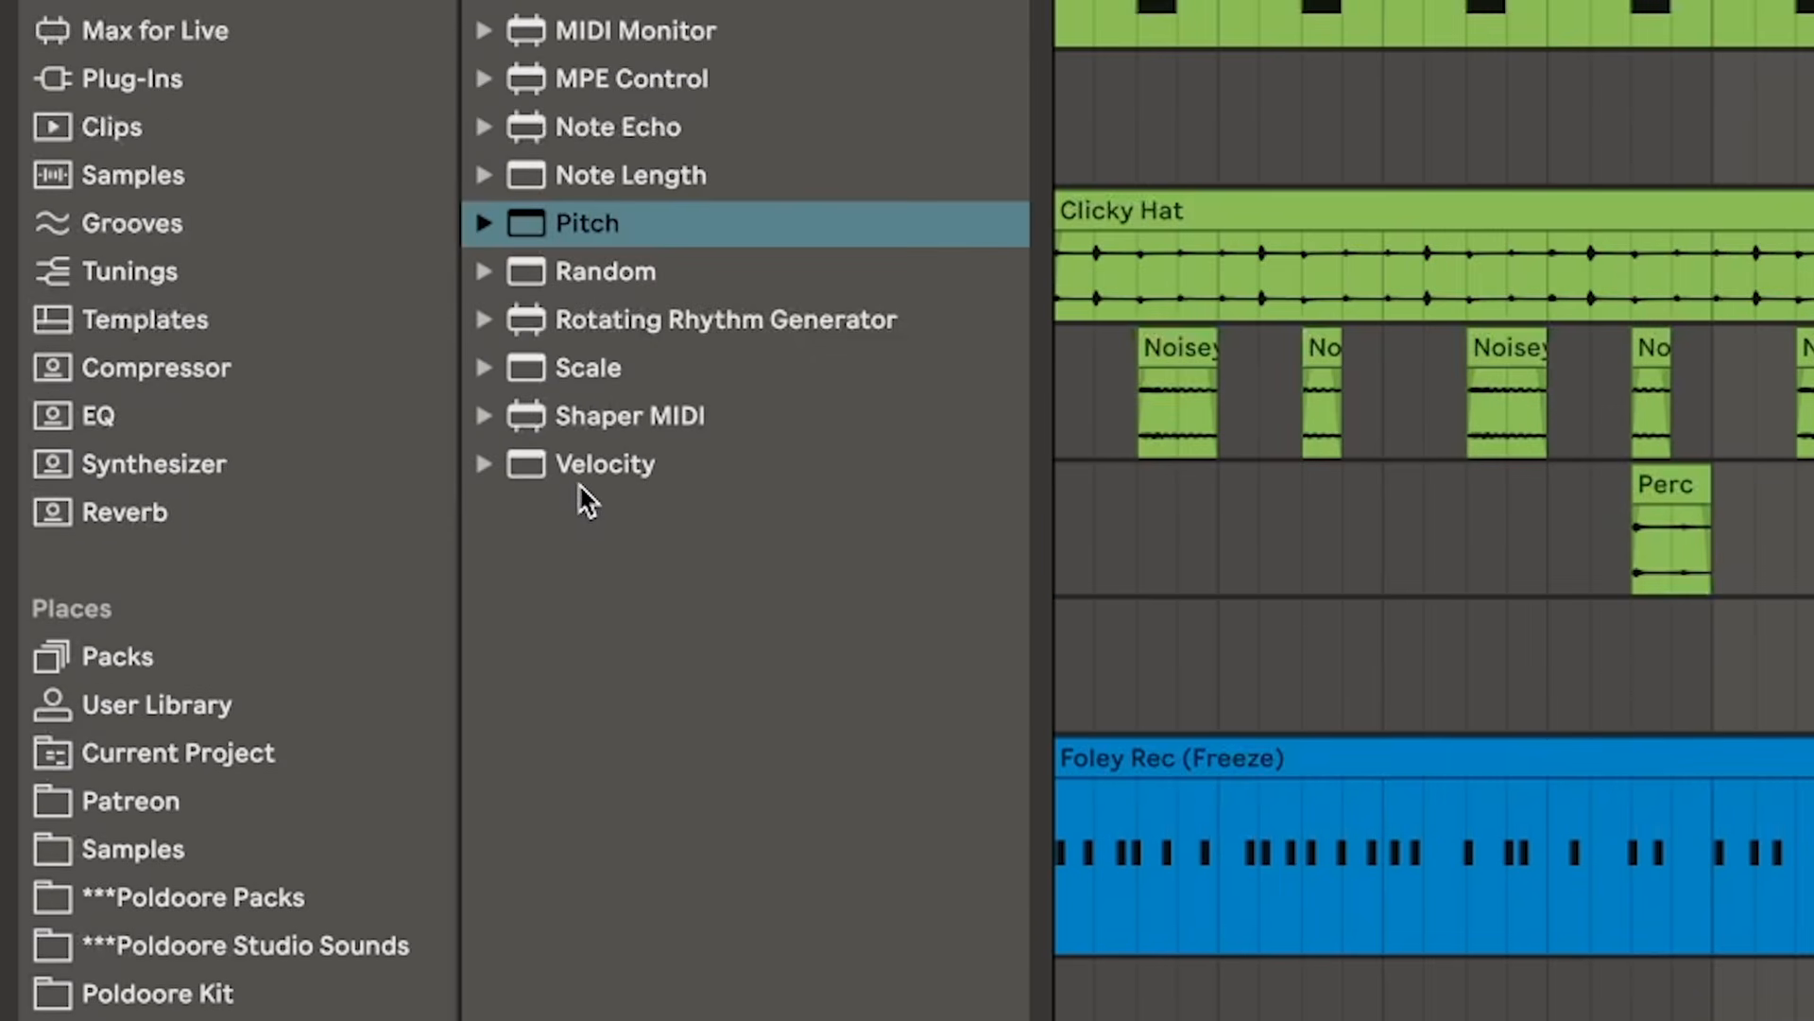
left_click(582, 465)
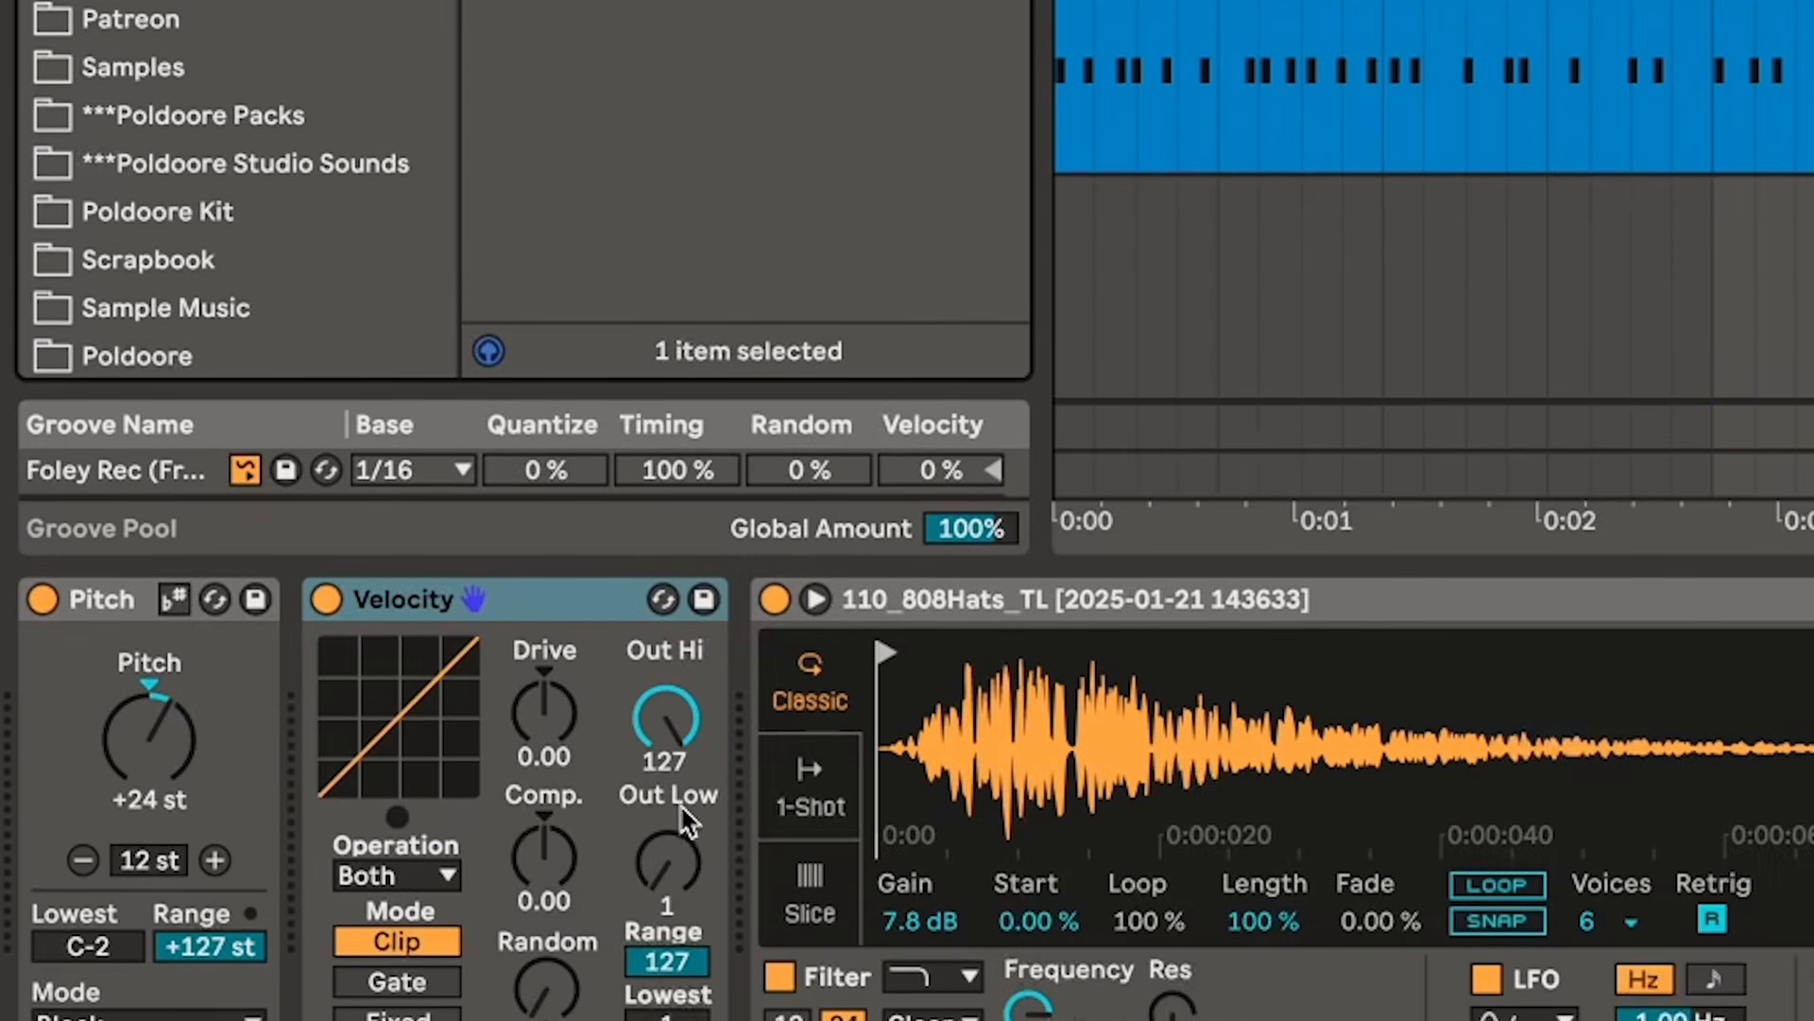
left_click_drag(673, 813, 673, 803)
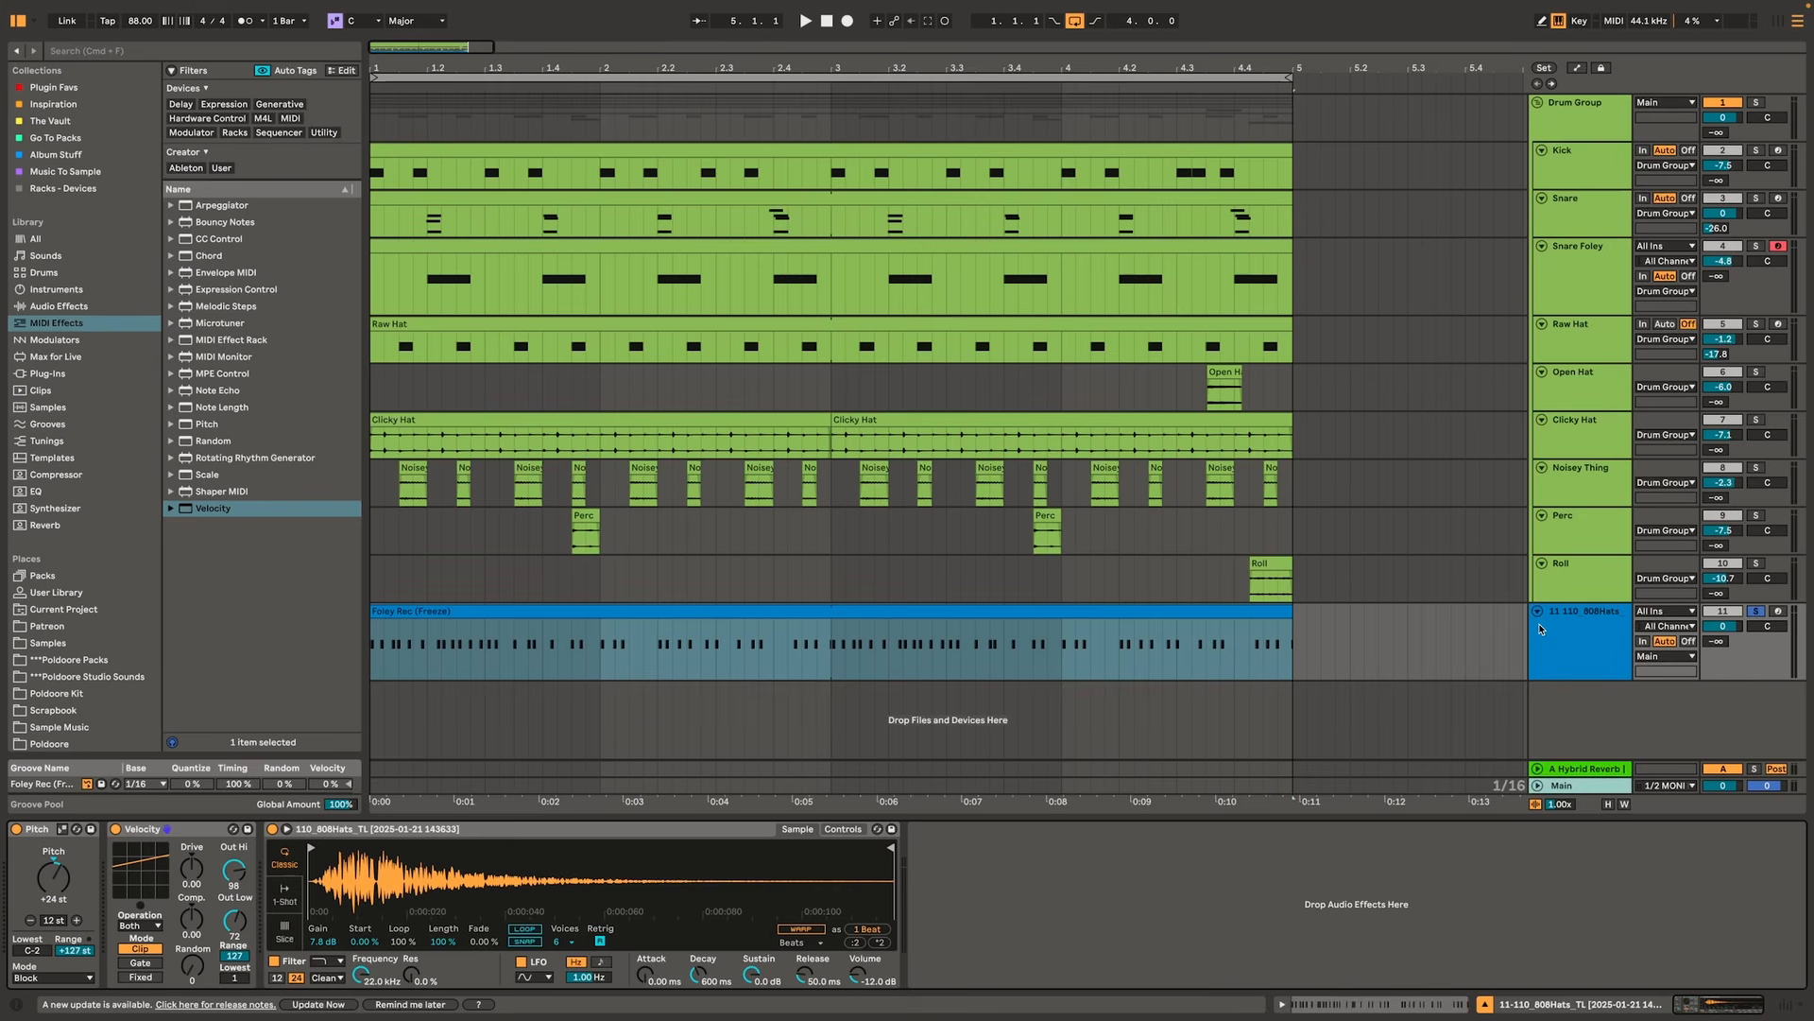
- During playback, move Simpler's sample start past the opening swell and set Sustain to -∞ dB, Decay to 451 ms, and transpose to -4 st
key("space")
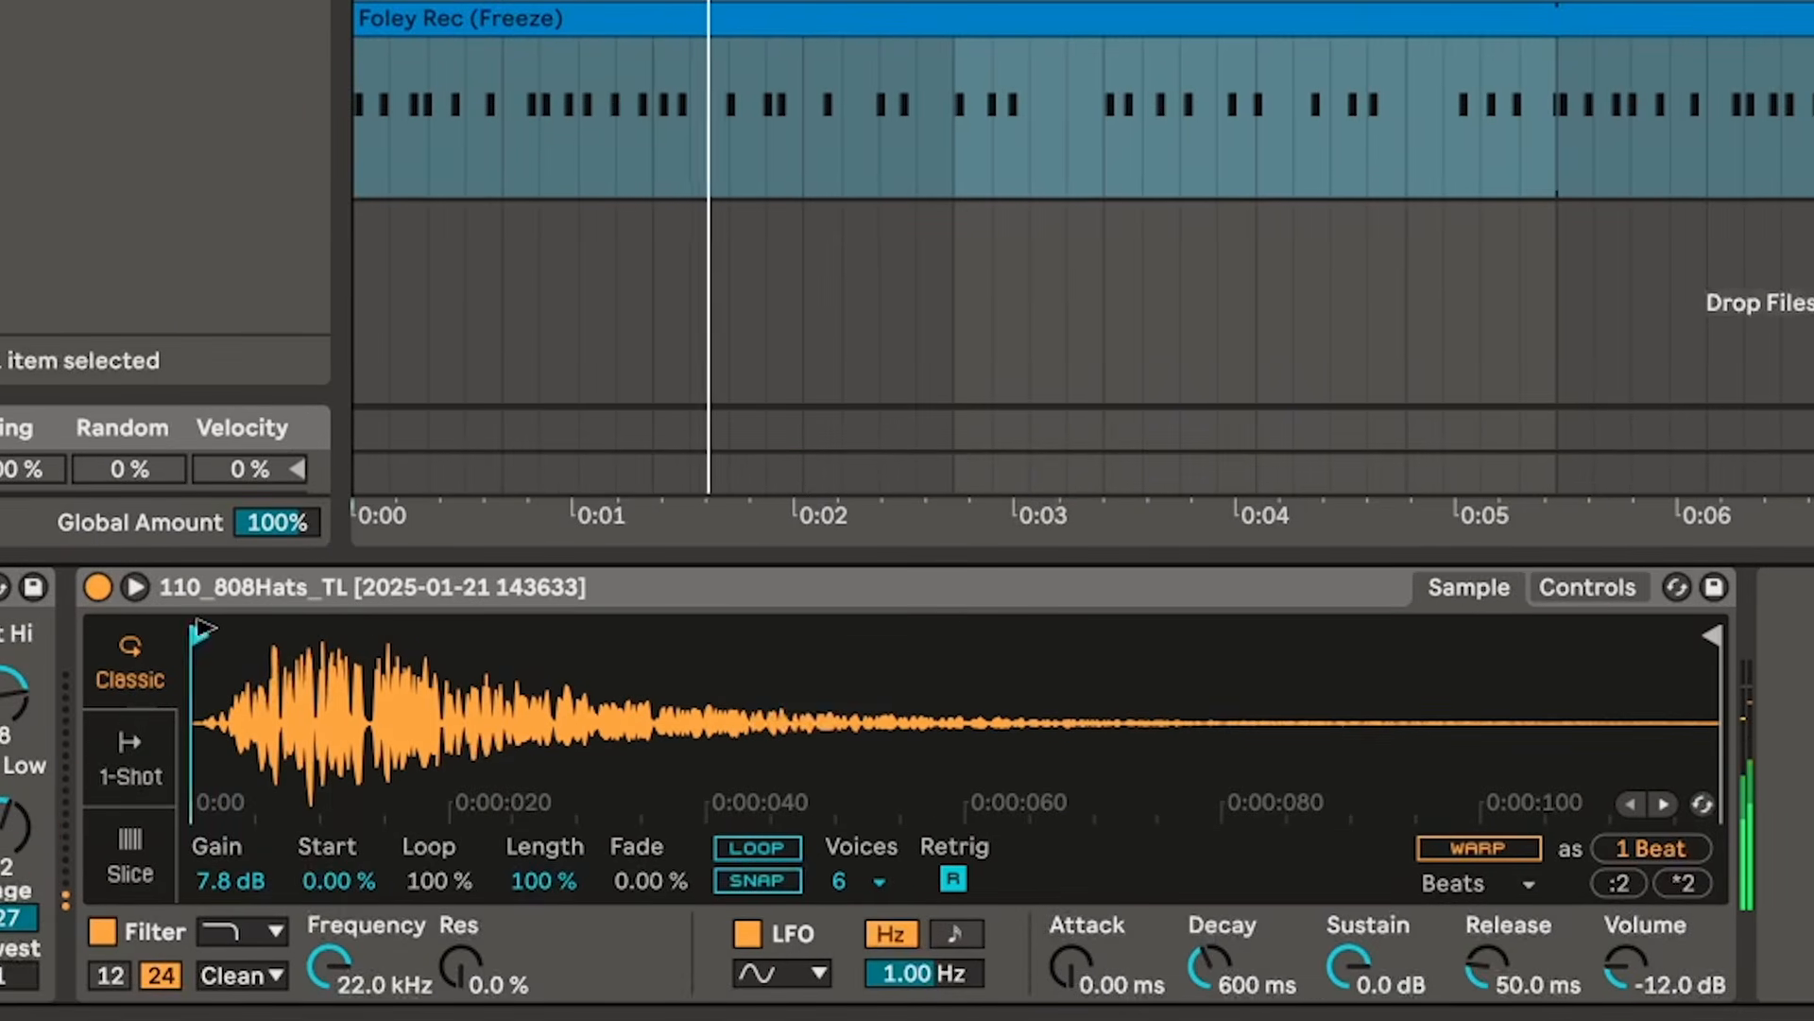
left_click_drag(201, 628, 387, 622)
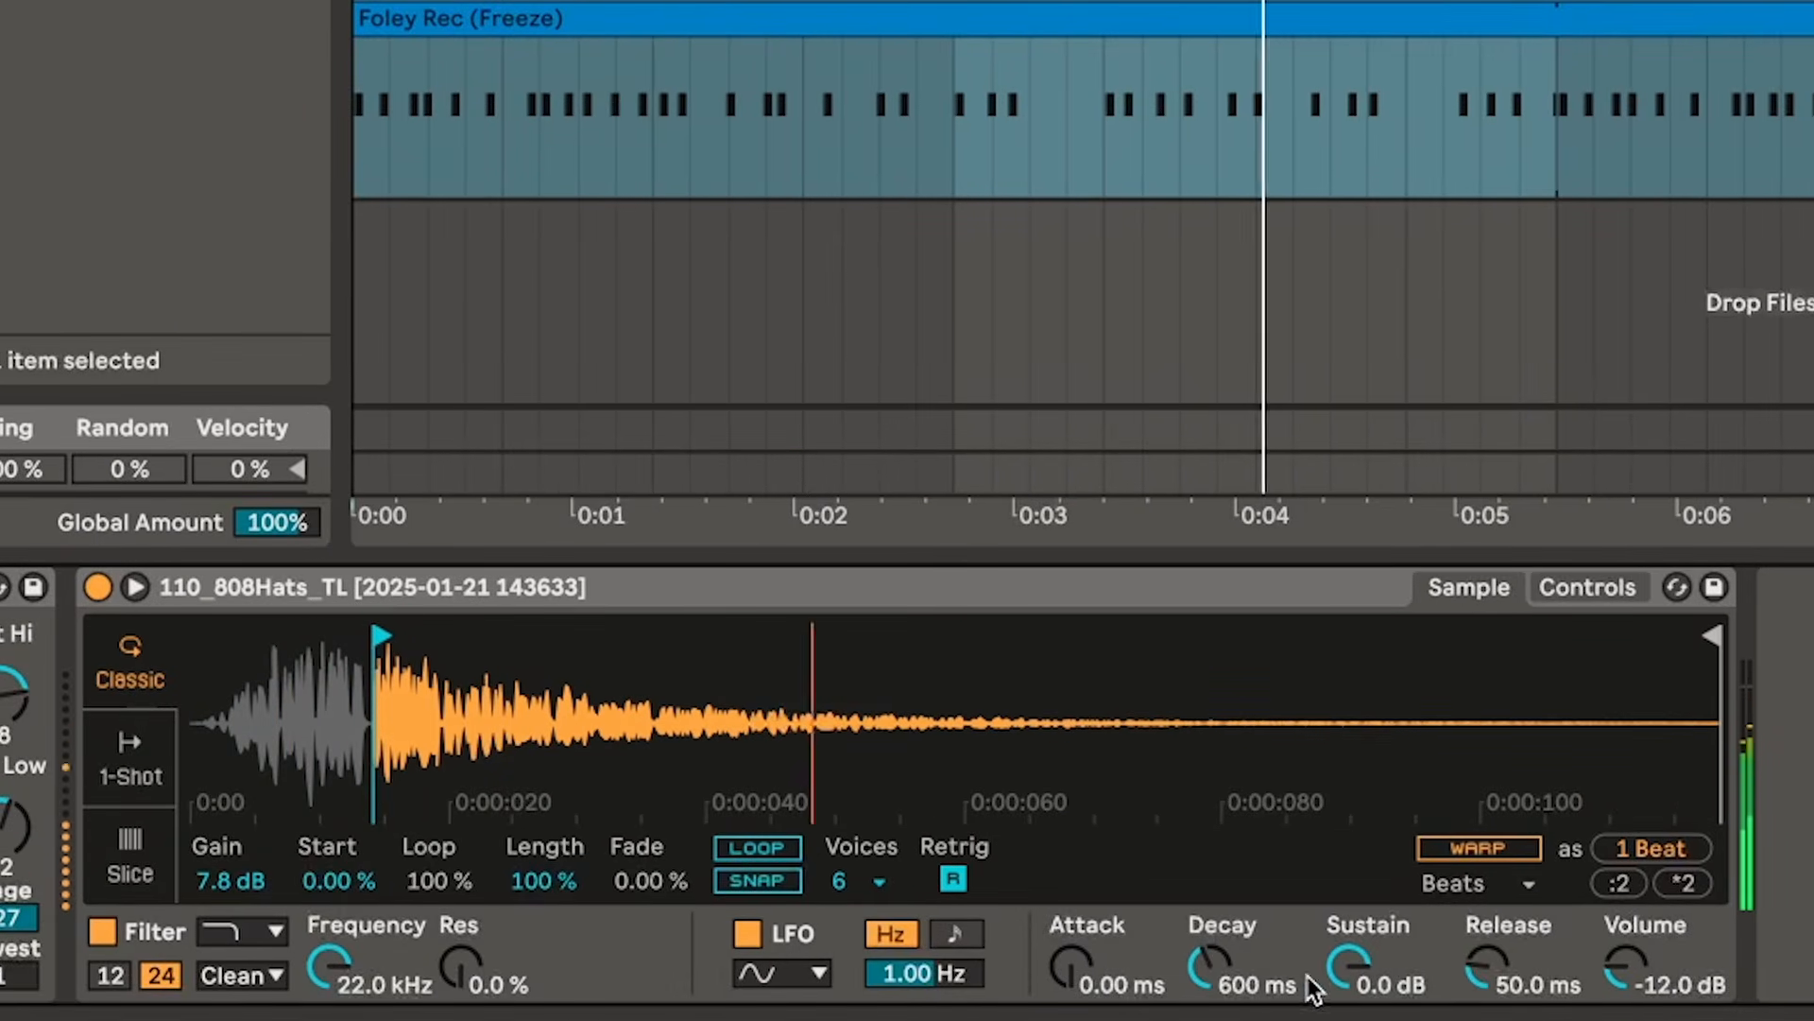
left_click_drag(1304, 984, 1321, 1002)
mouse_move(1207, 969)
left_mouse_down()
mouse_move(1209, 1001)
mouse_move(1214, 987)
left_mouse_up()
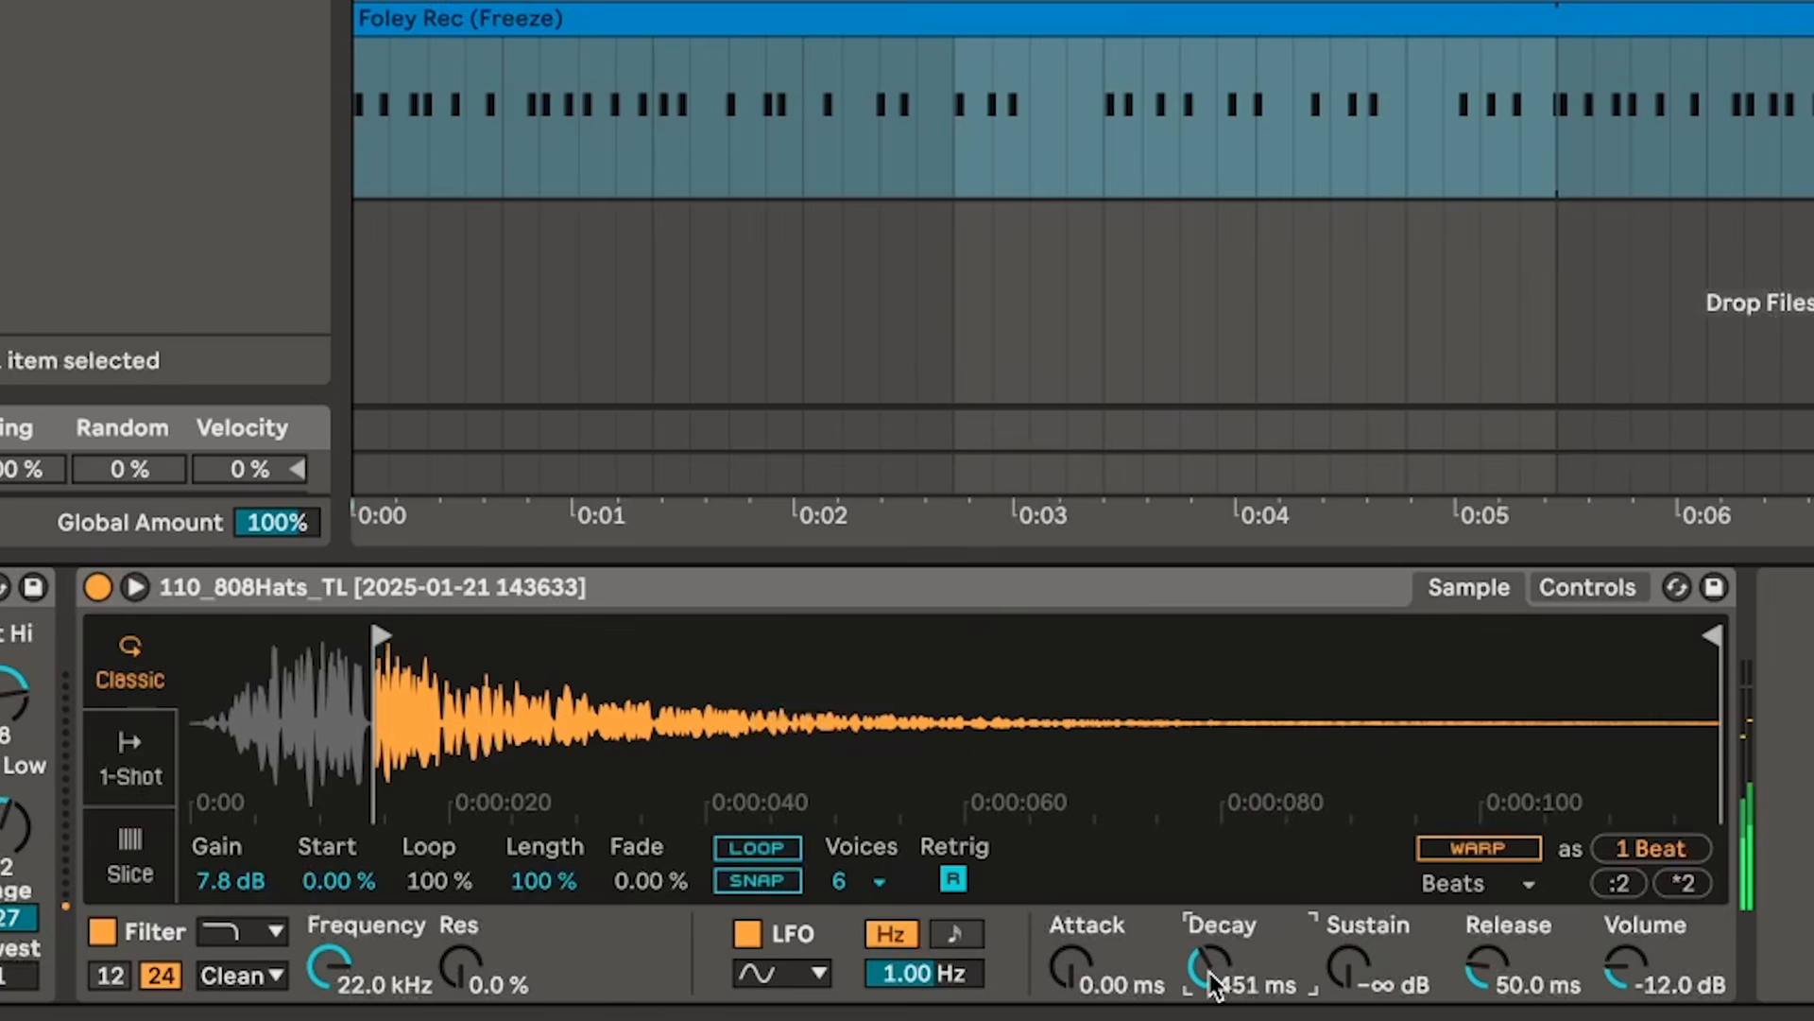
left_click(1592, 591)
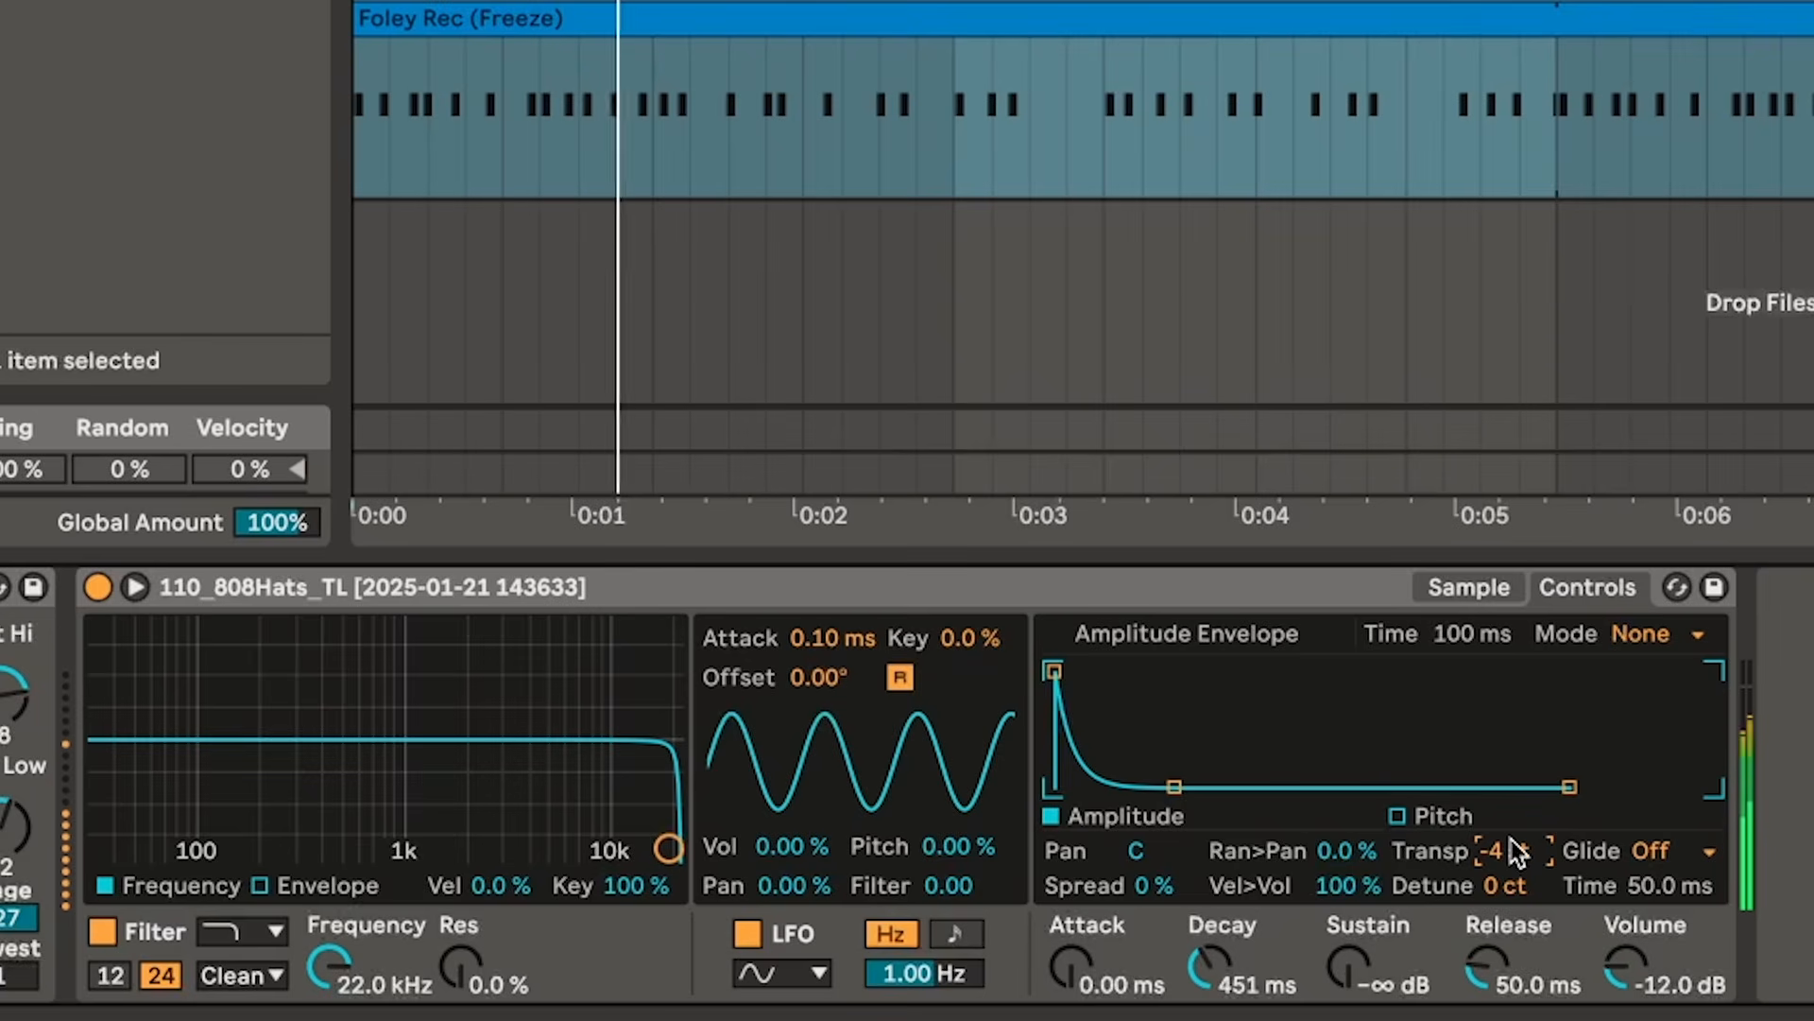
left_click(1467, 586)
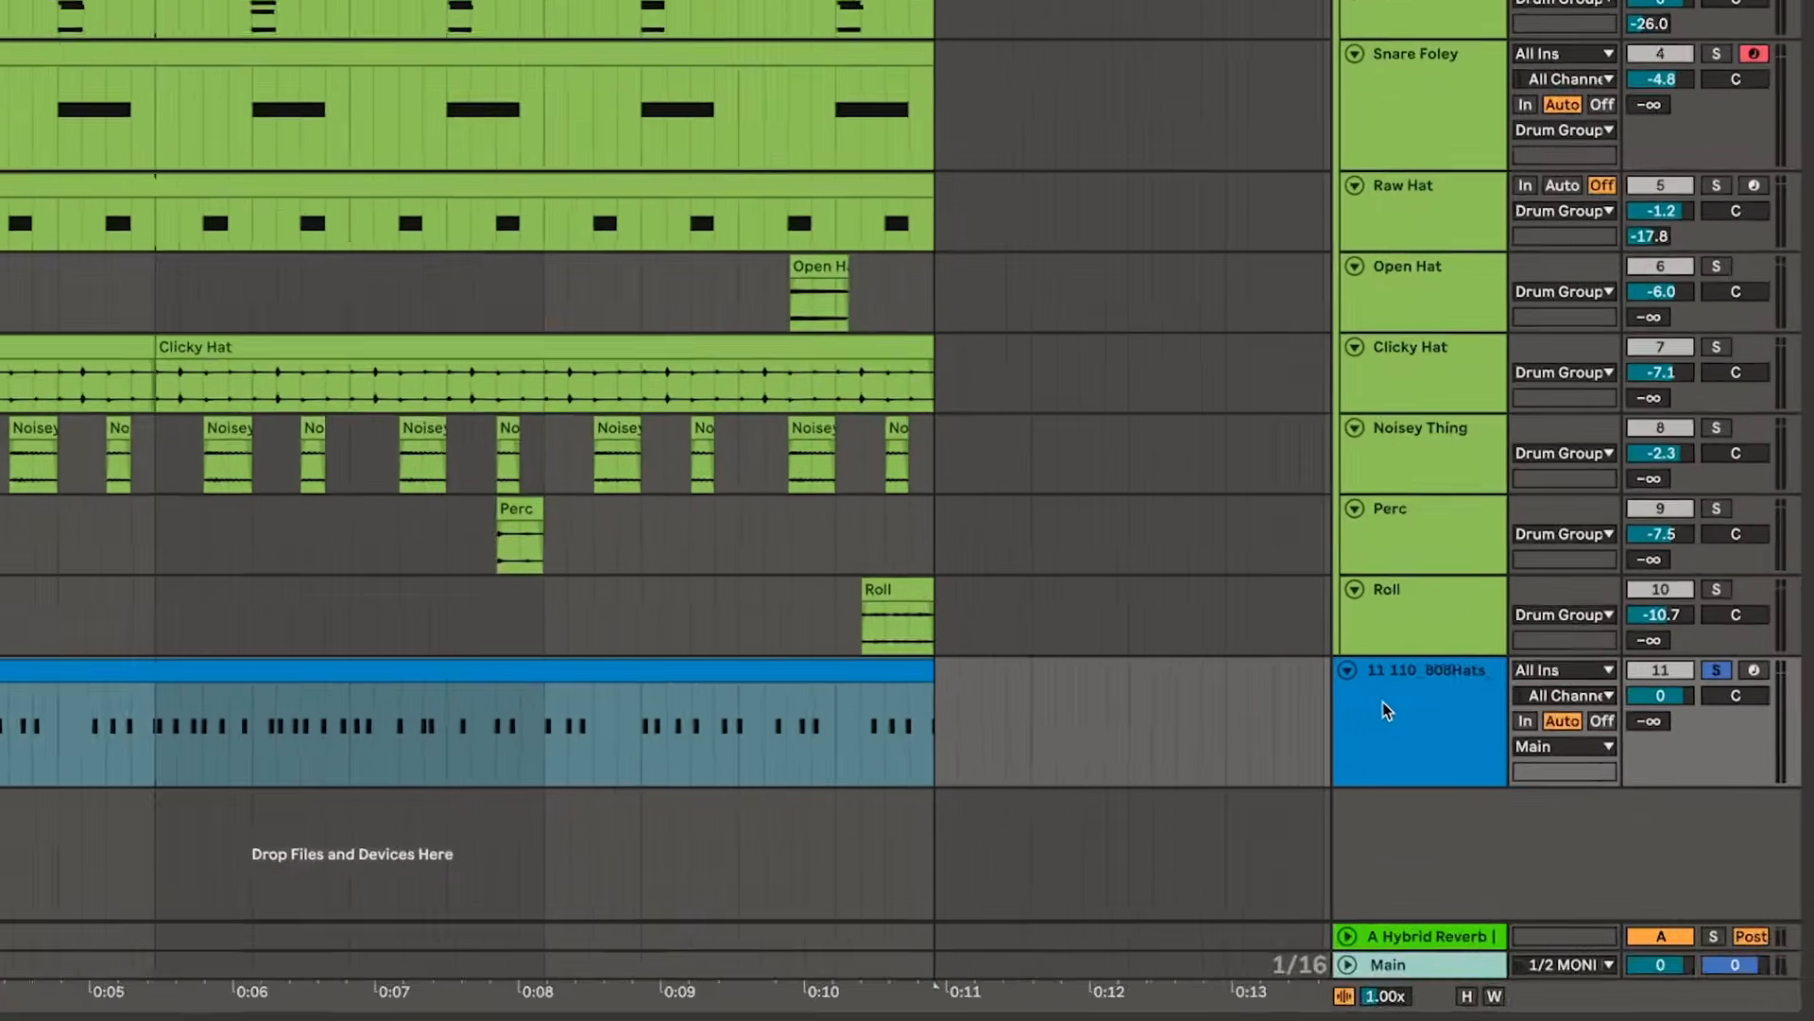
- Rename the 808 hats track Hats and move it into the Drum Group between Open Hat and Clicky Hat
left_click(1556, 632)
key("super+r")
type("Hats")
left_click_drag(1128, 803, 1187, 247)
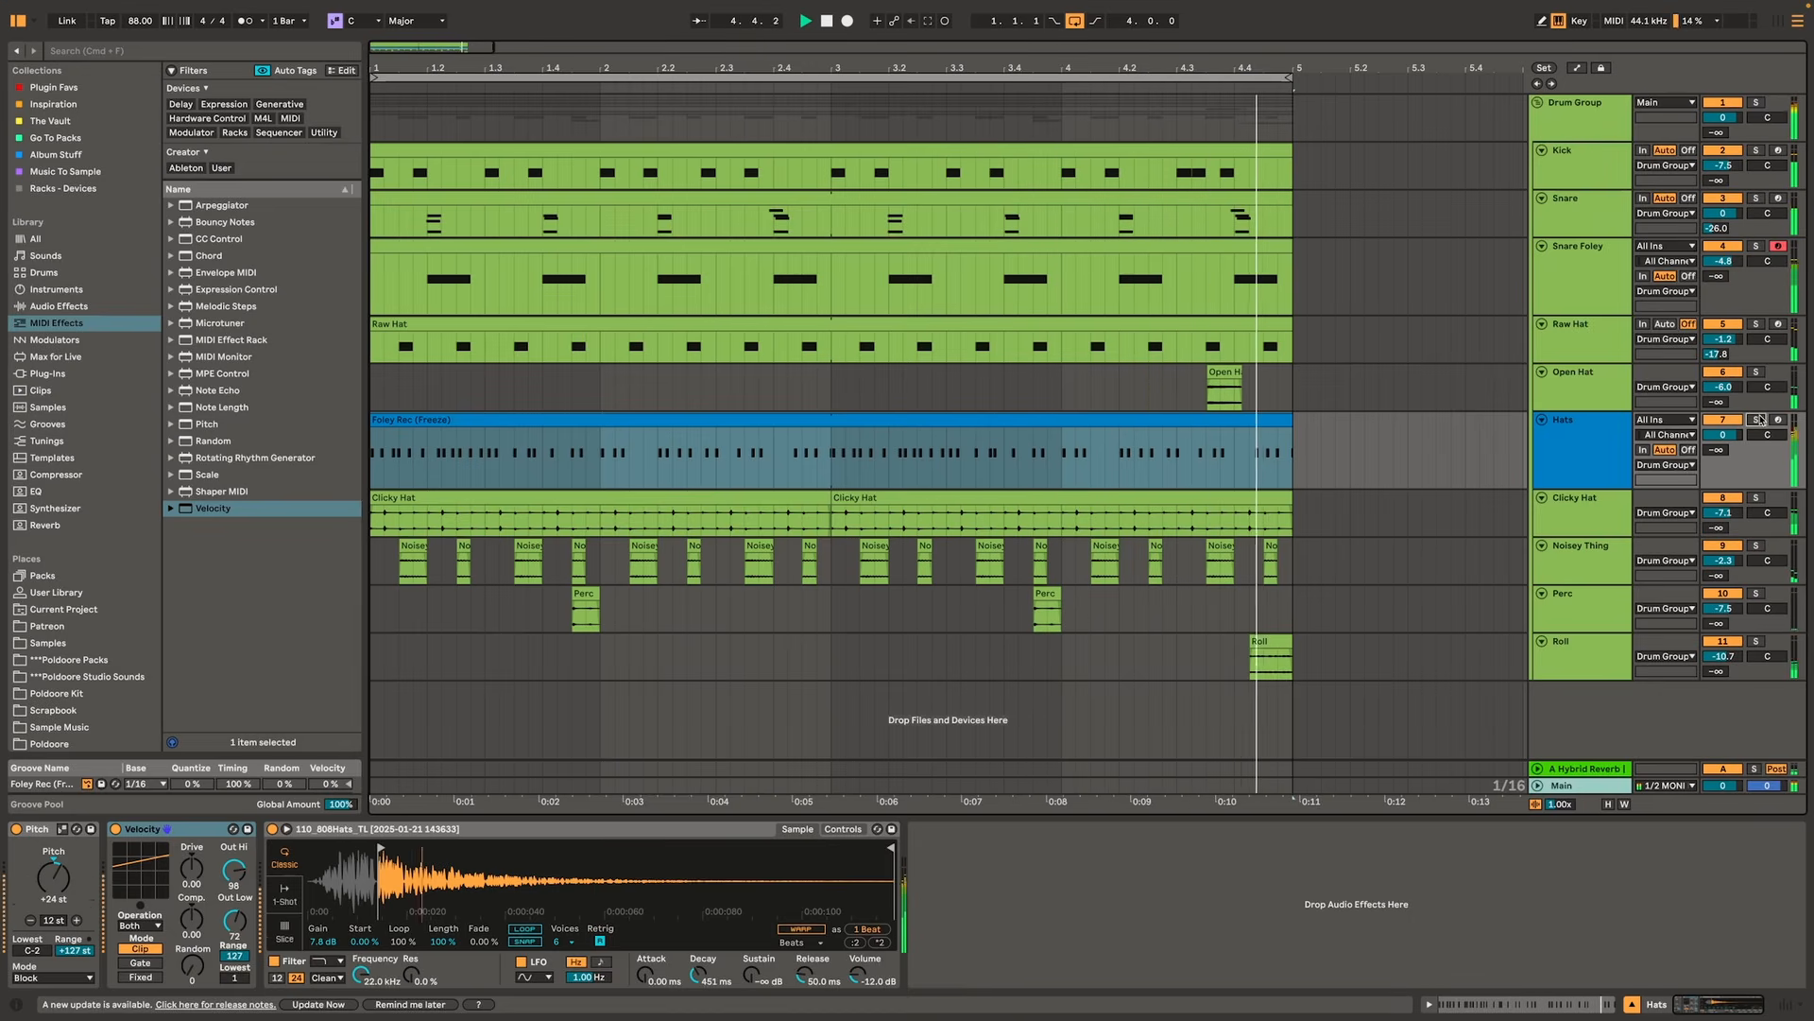
- Copy the first beat of the Hats pattern to the start of the other bars, consolidate everything into one four-bar clip, and play the loop
double_click(1116, 414)
left_click(1806, 832)
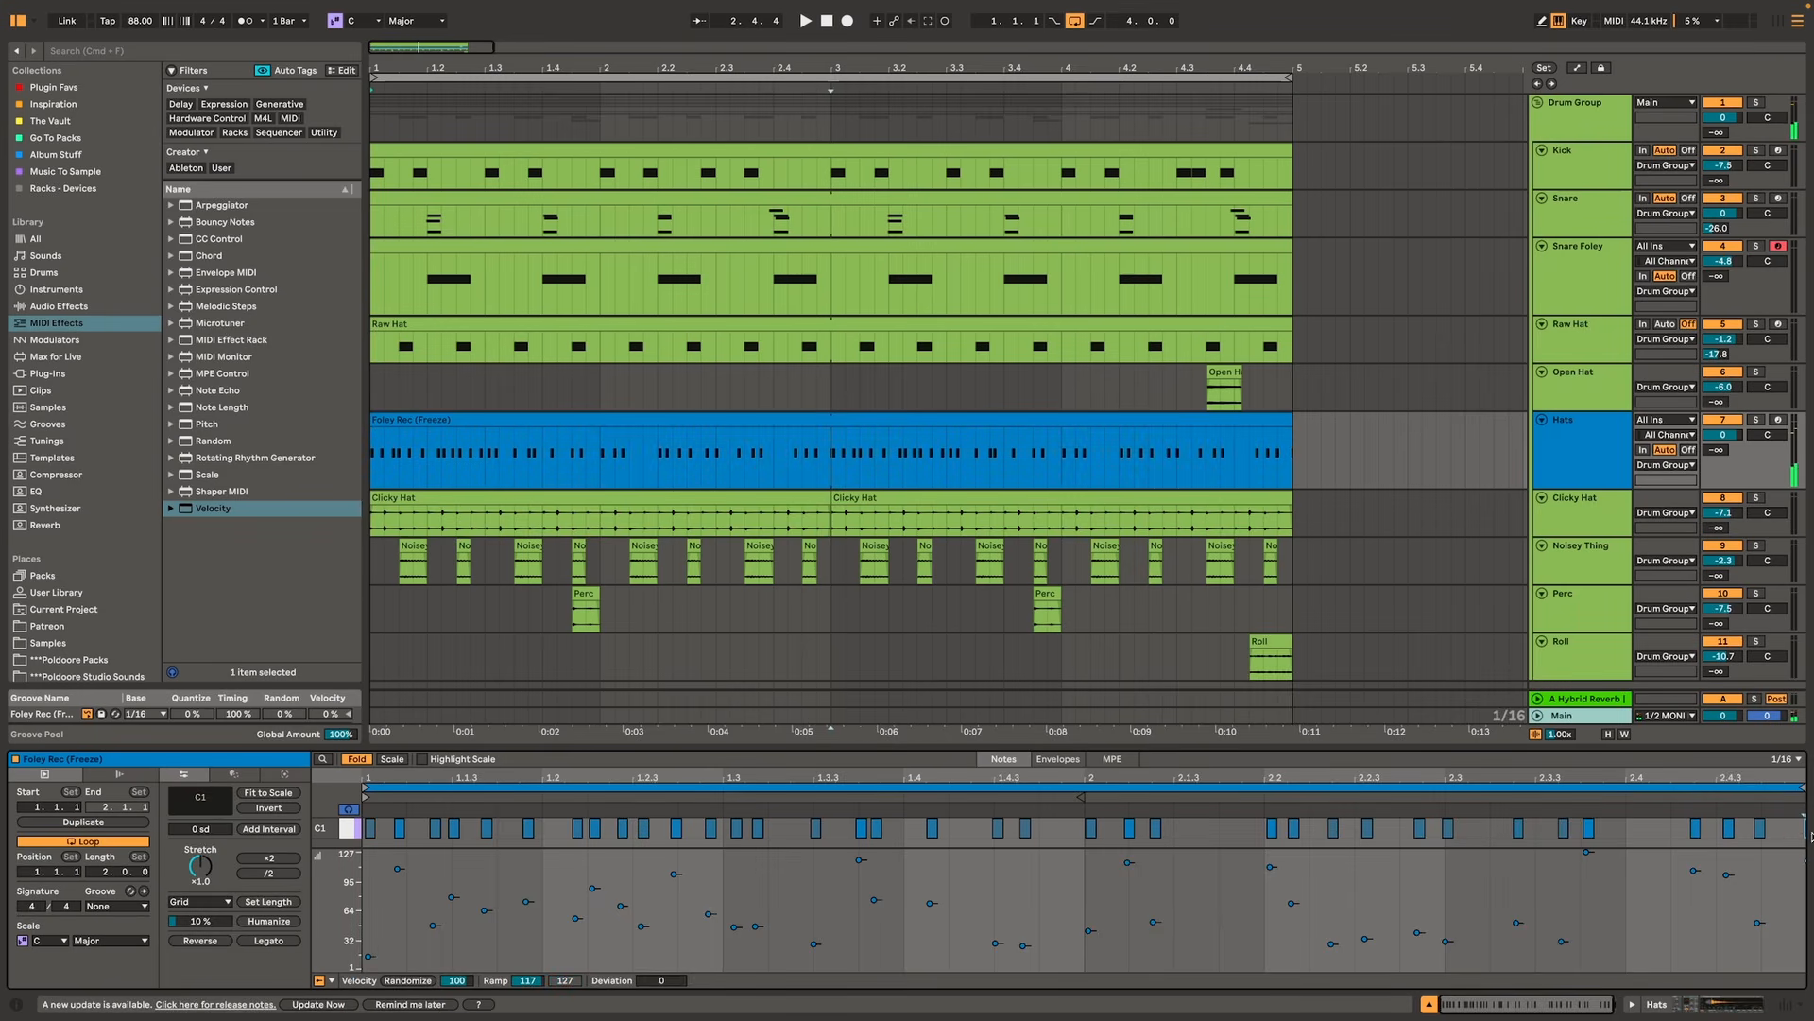
left_click_drag(453, 458, 853, 422)
left_click_drag(854, 423, 1084, 425)
left_click_drag(1295, 470, 372, 475)
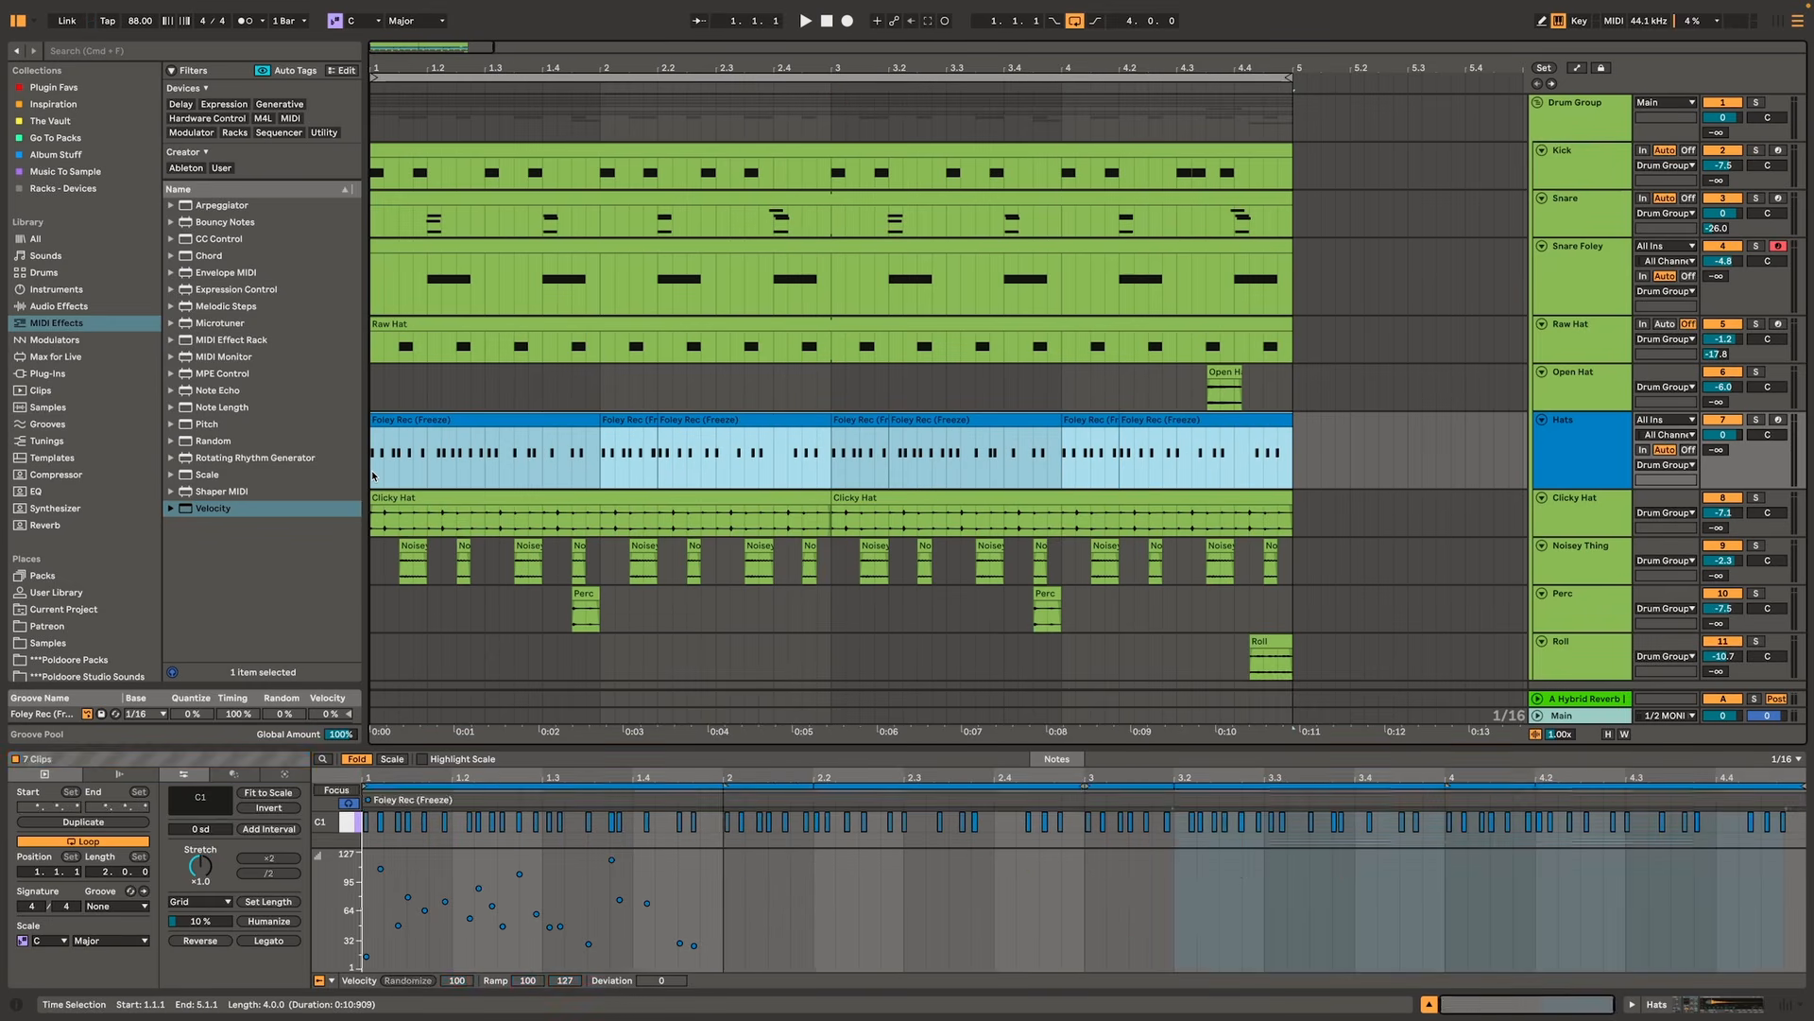
key("super+j")
left_click(137, 841)
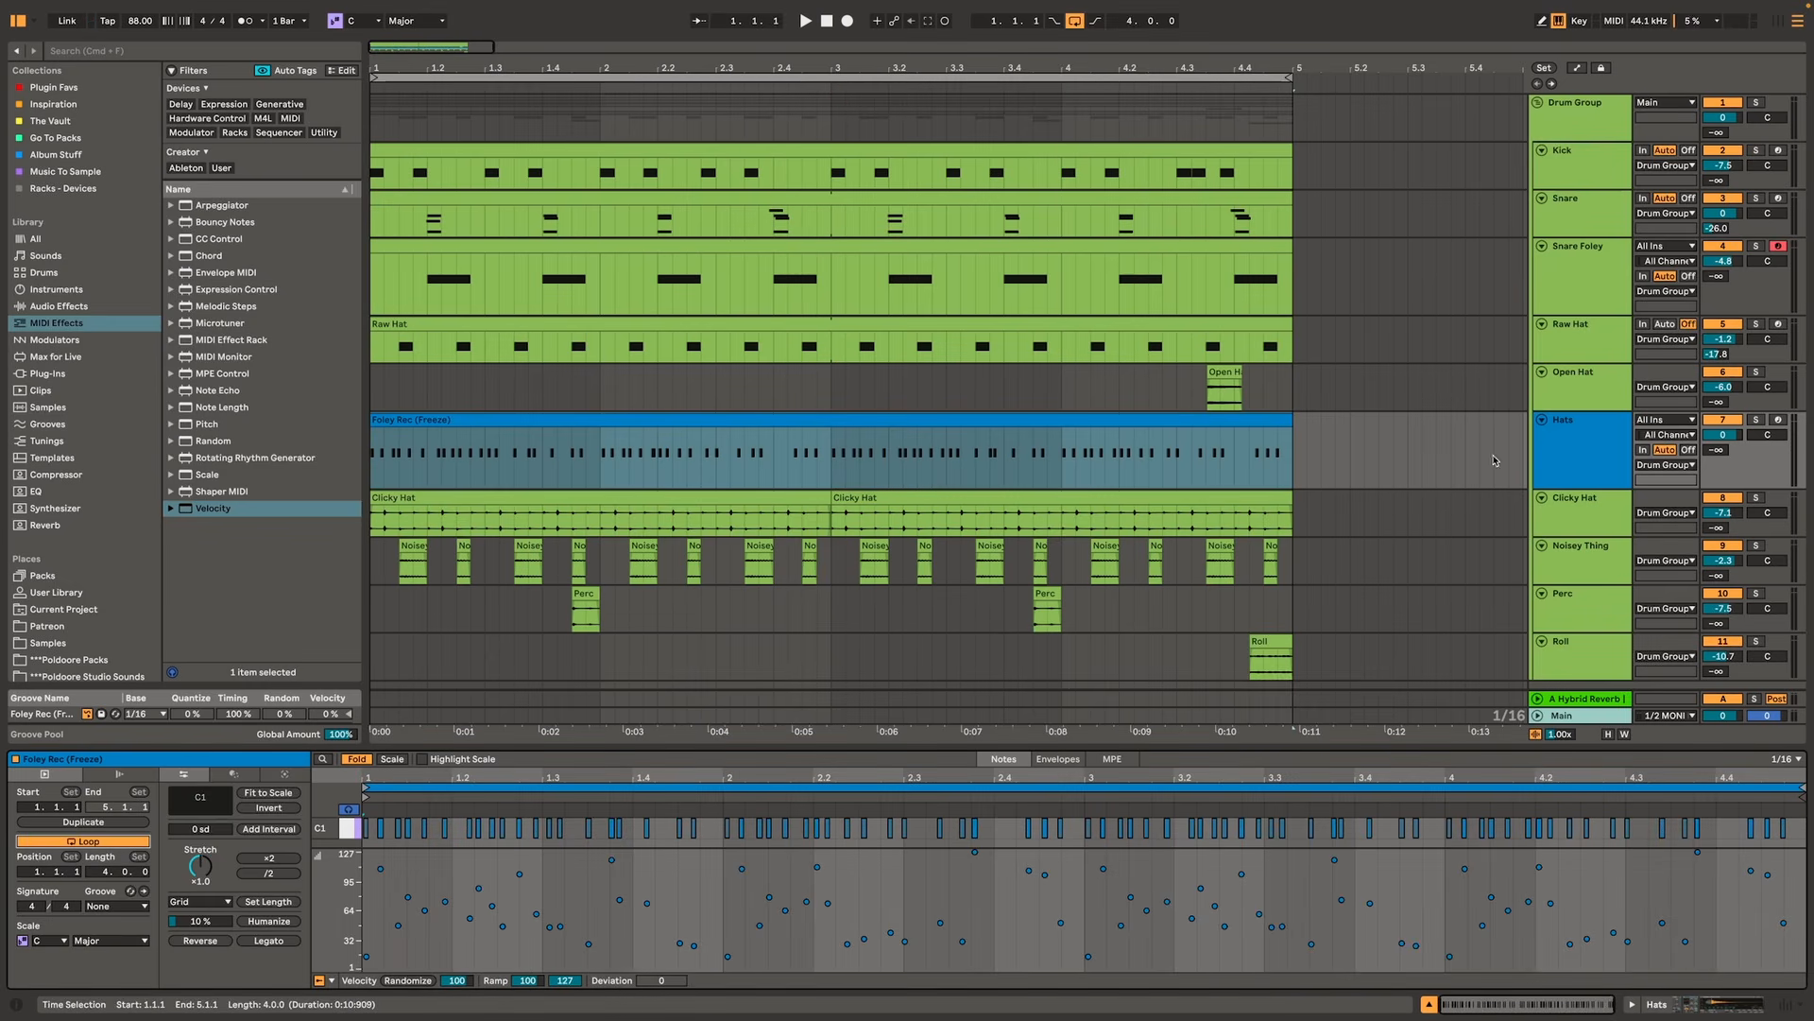
key("space")
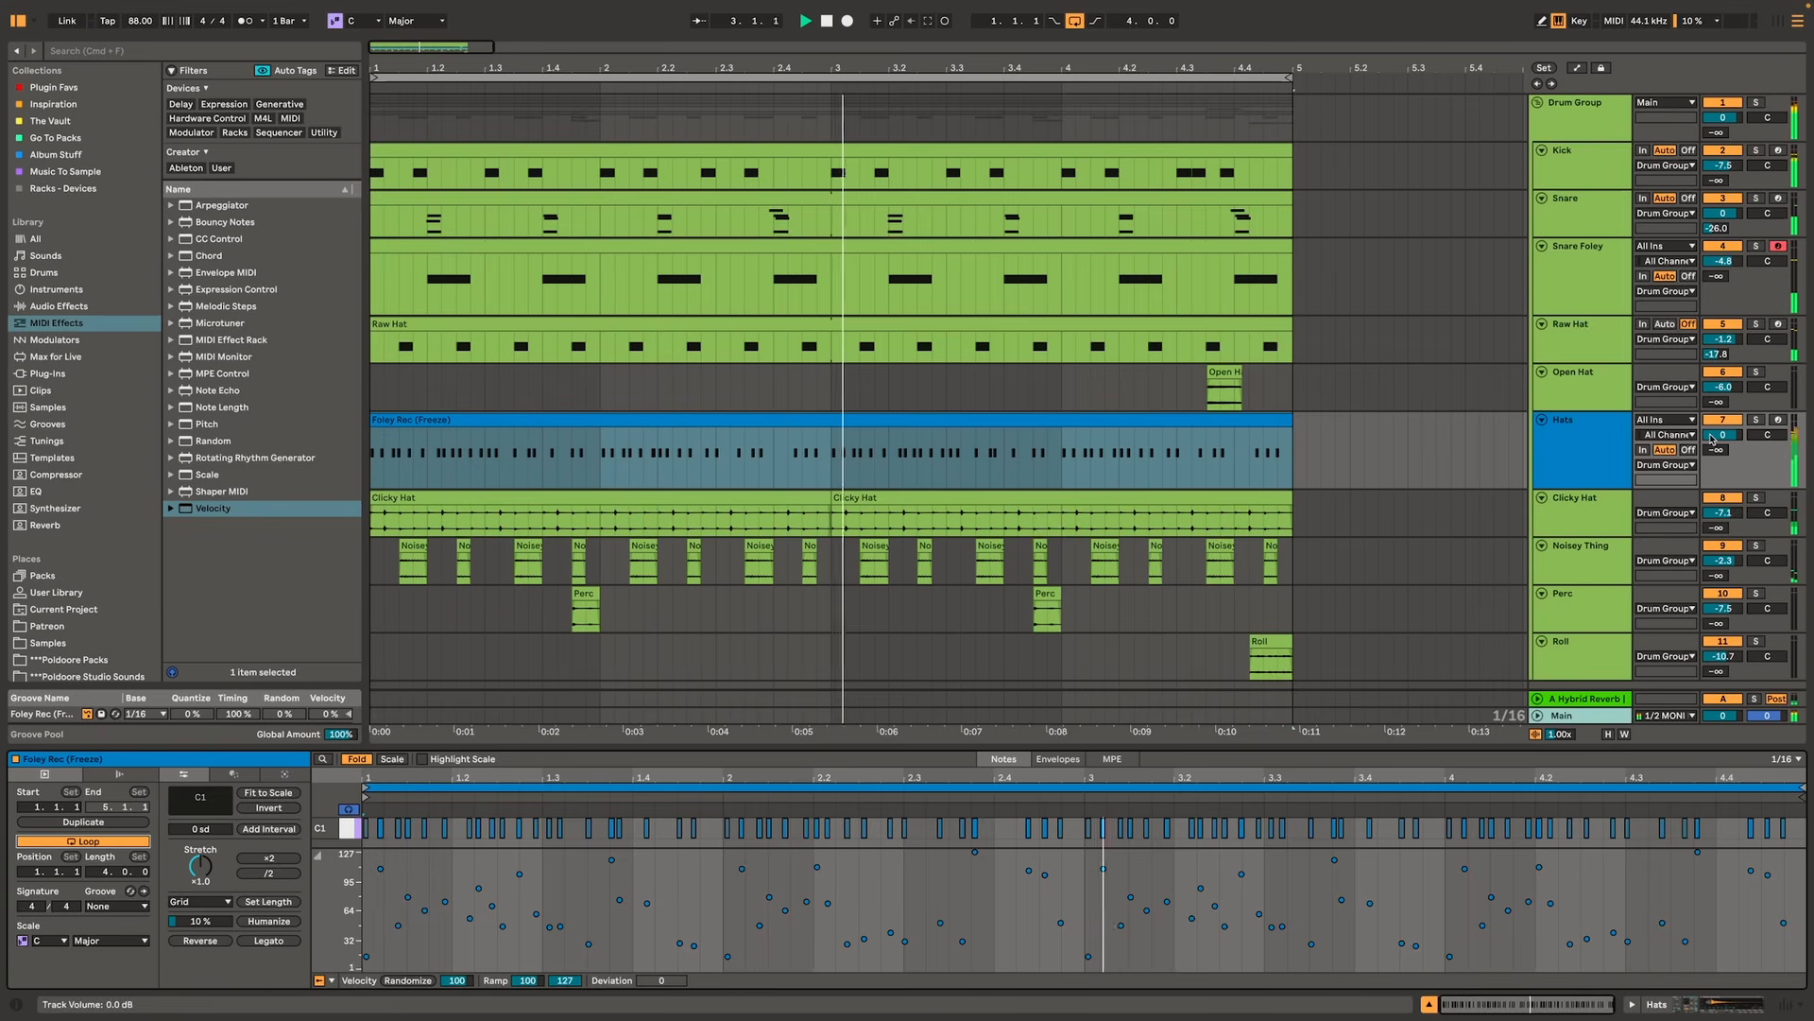
- Lower the Hats track volume to -4 dB and add a Compressor to it, sidechained from Kick
left_click_drag(1723, 434, 1723, 446)
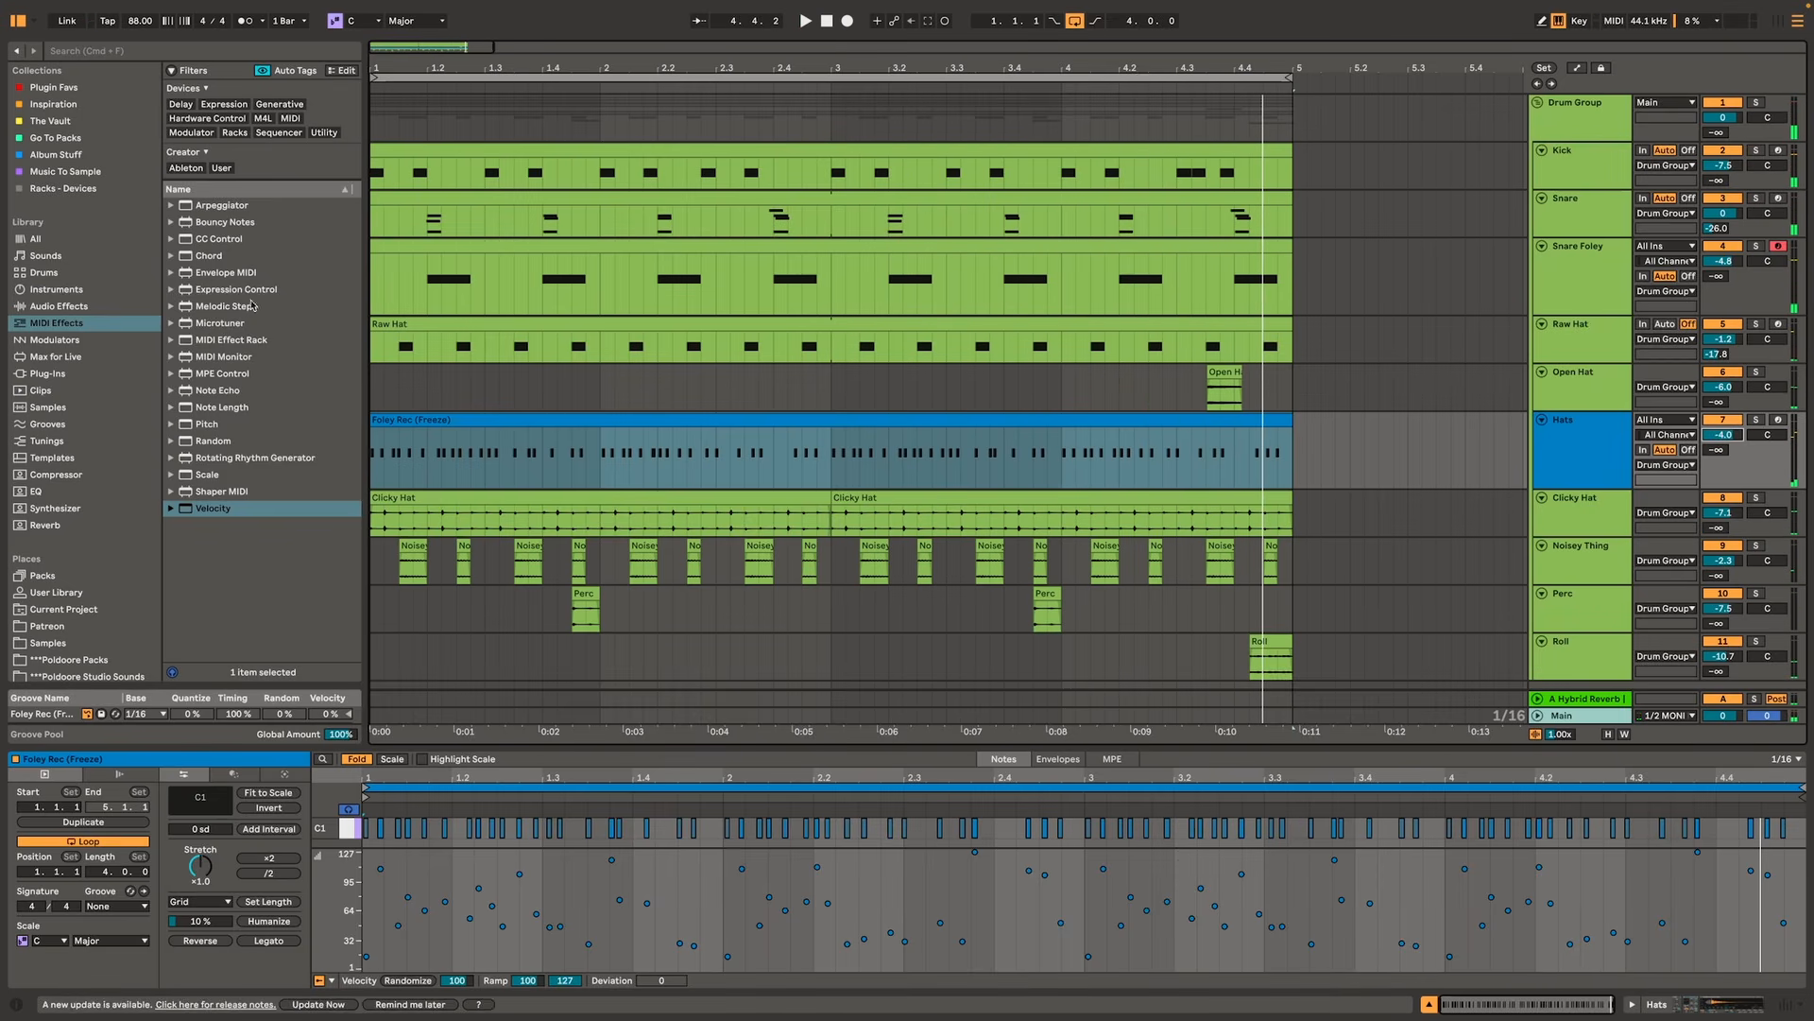
left_click(118, 307)
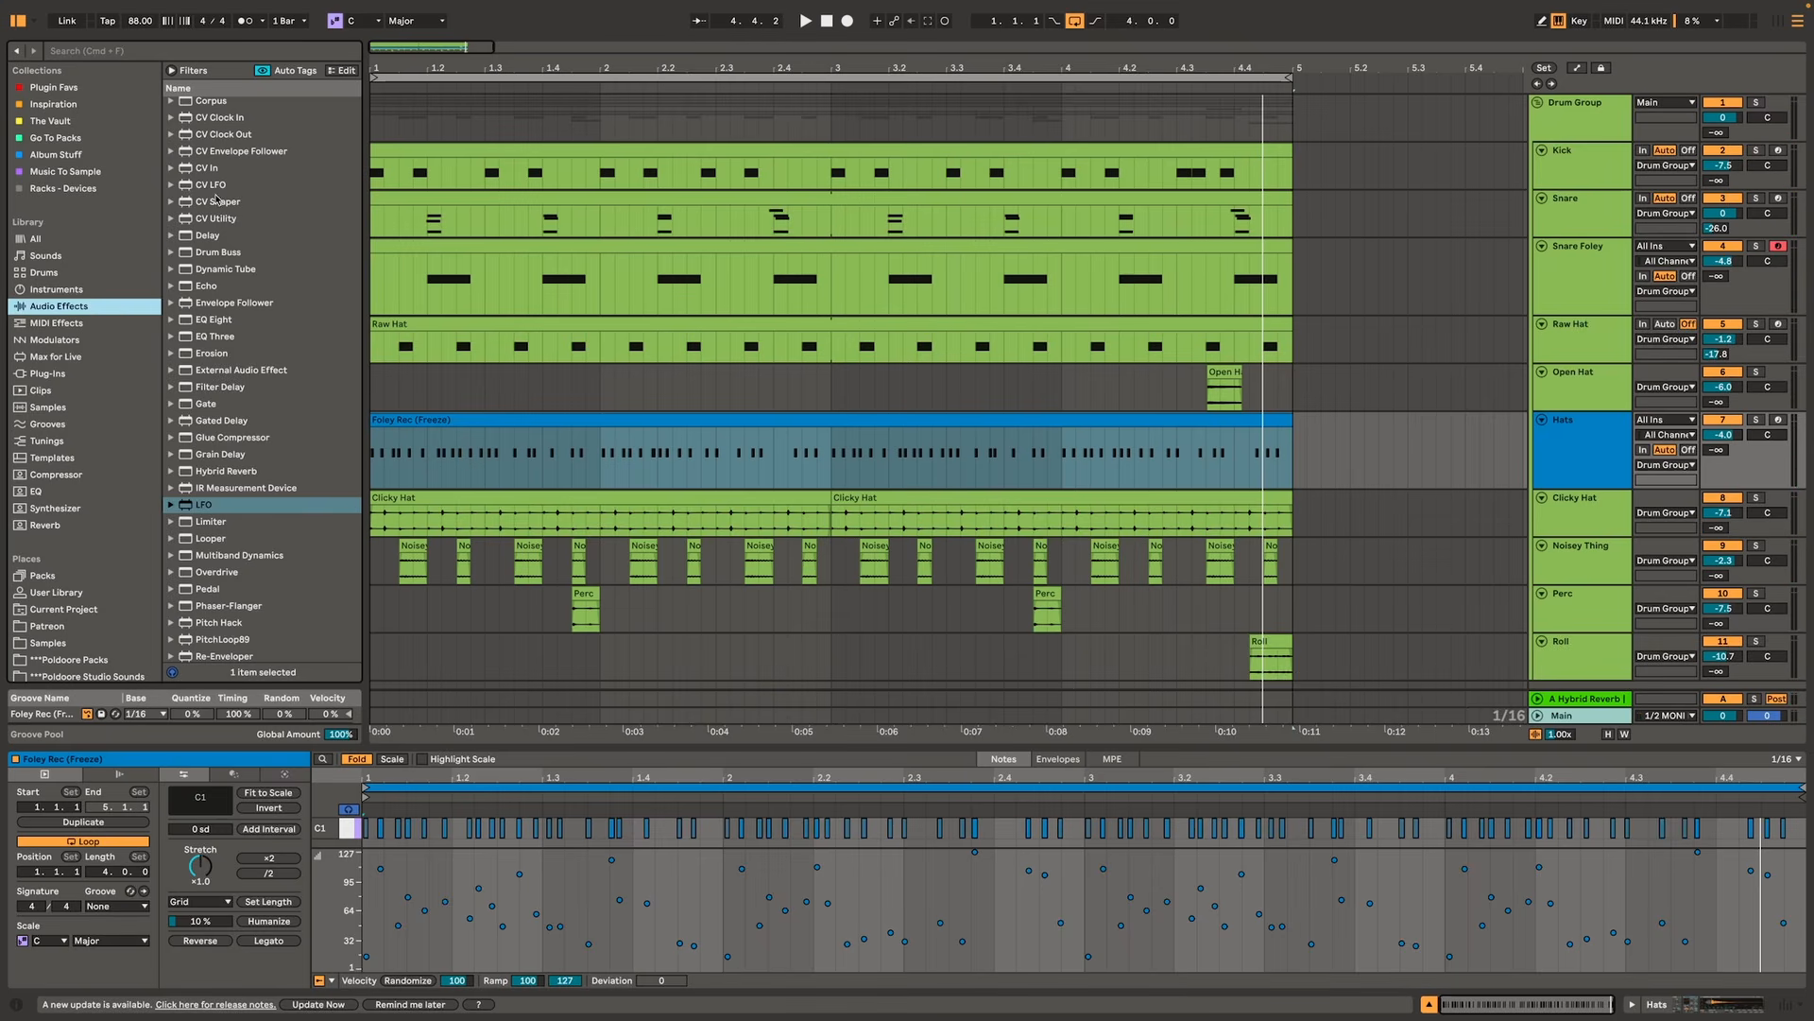
scroll(228, 160, "up", 3)
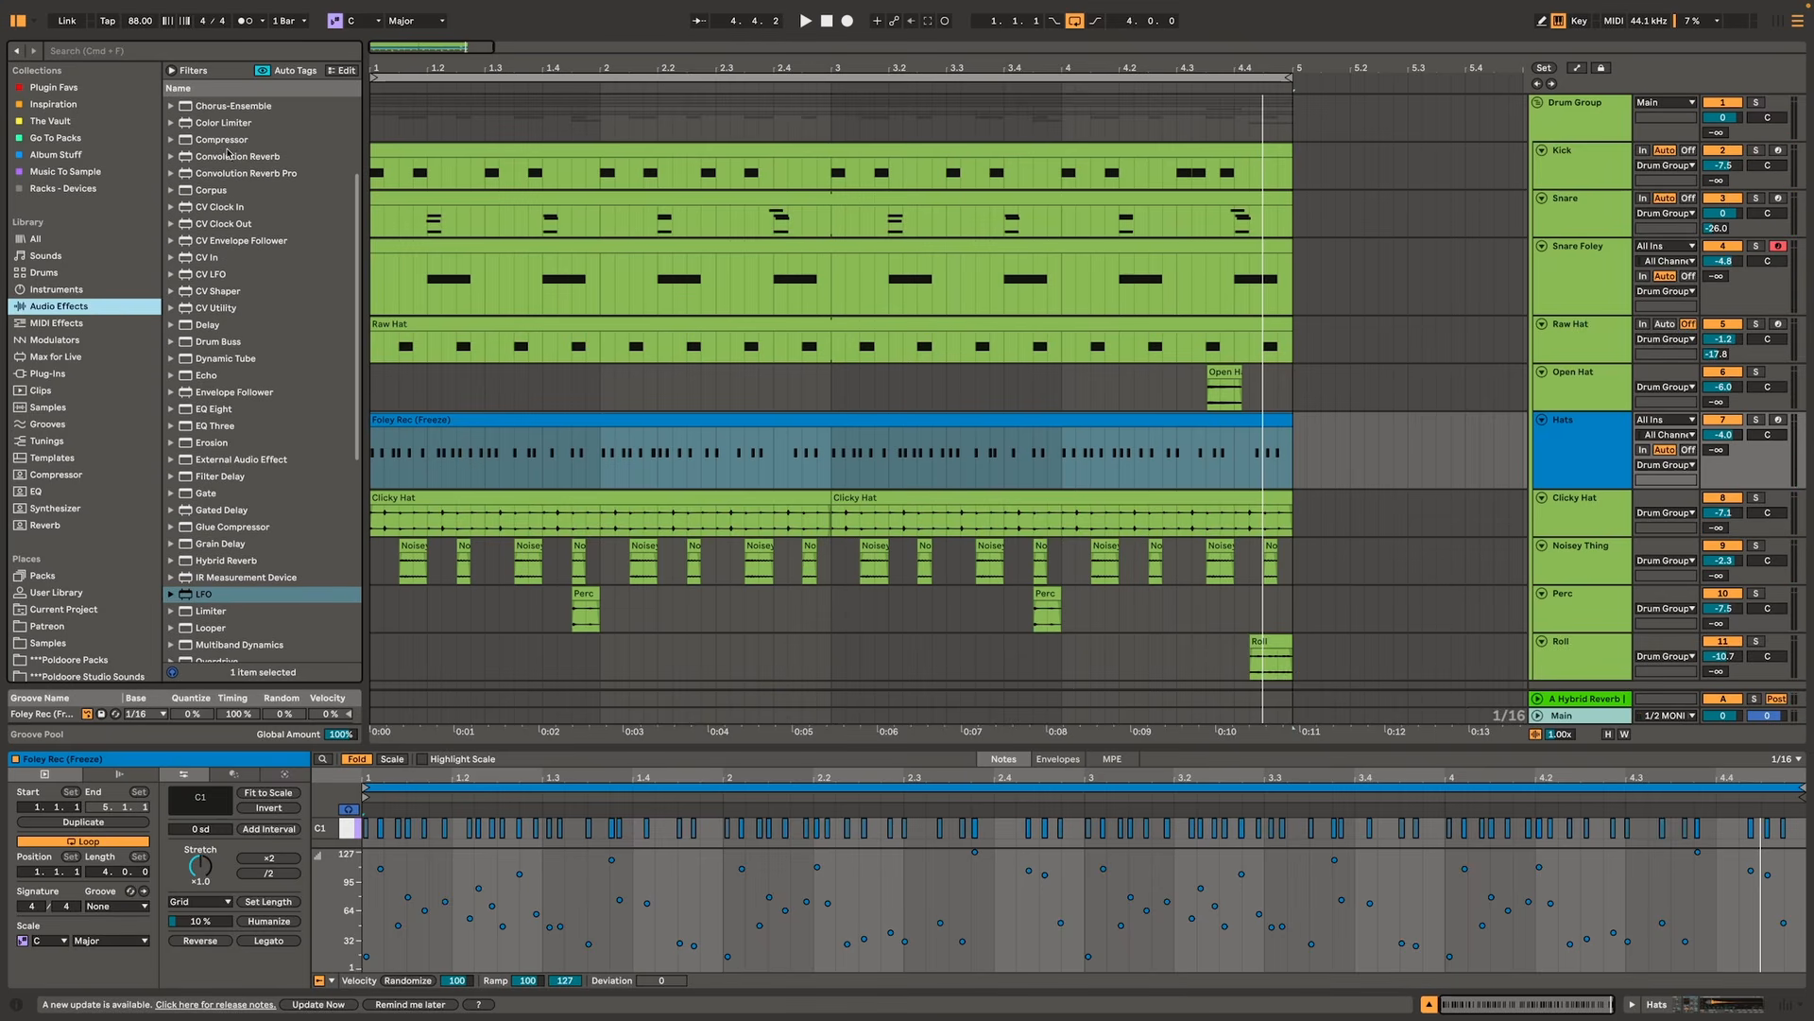
left_click_drag(227, 141, 328, 239)
left_click_drag(498, 450, 499, 451)
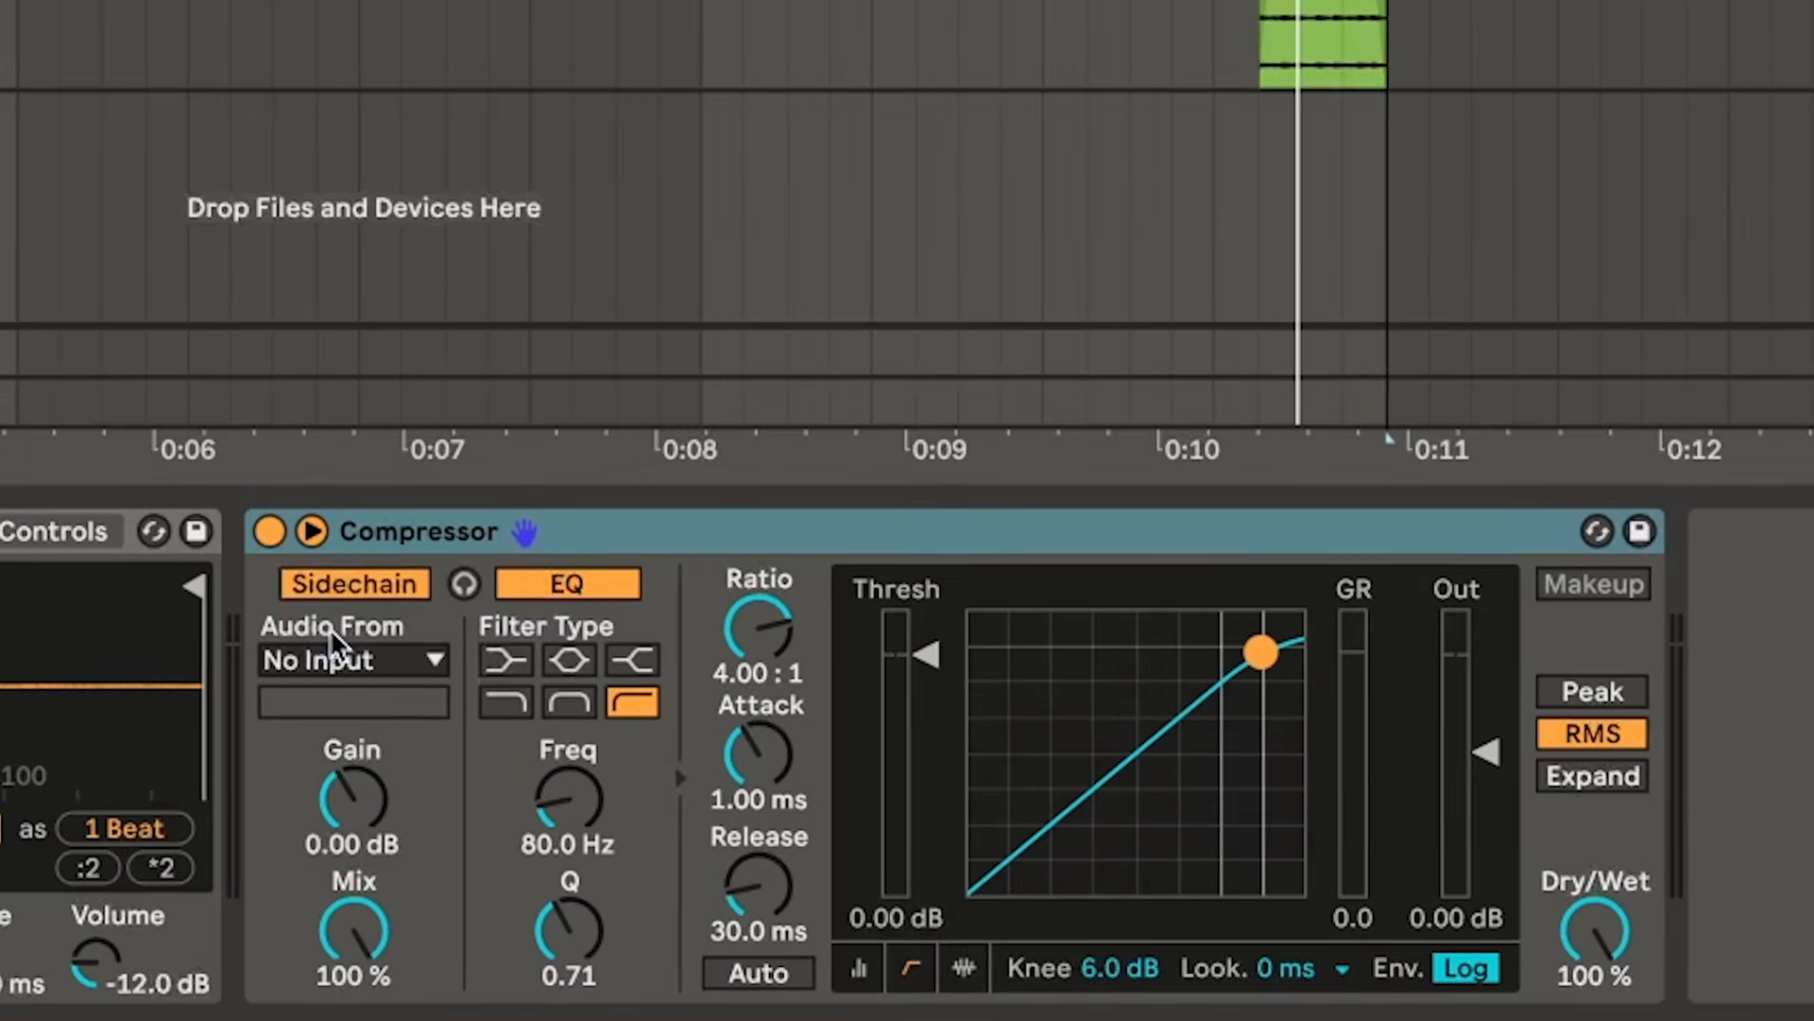
left_click(952, 802)
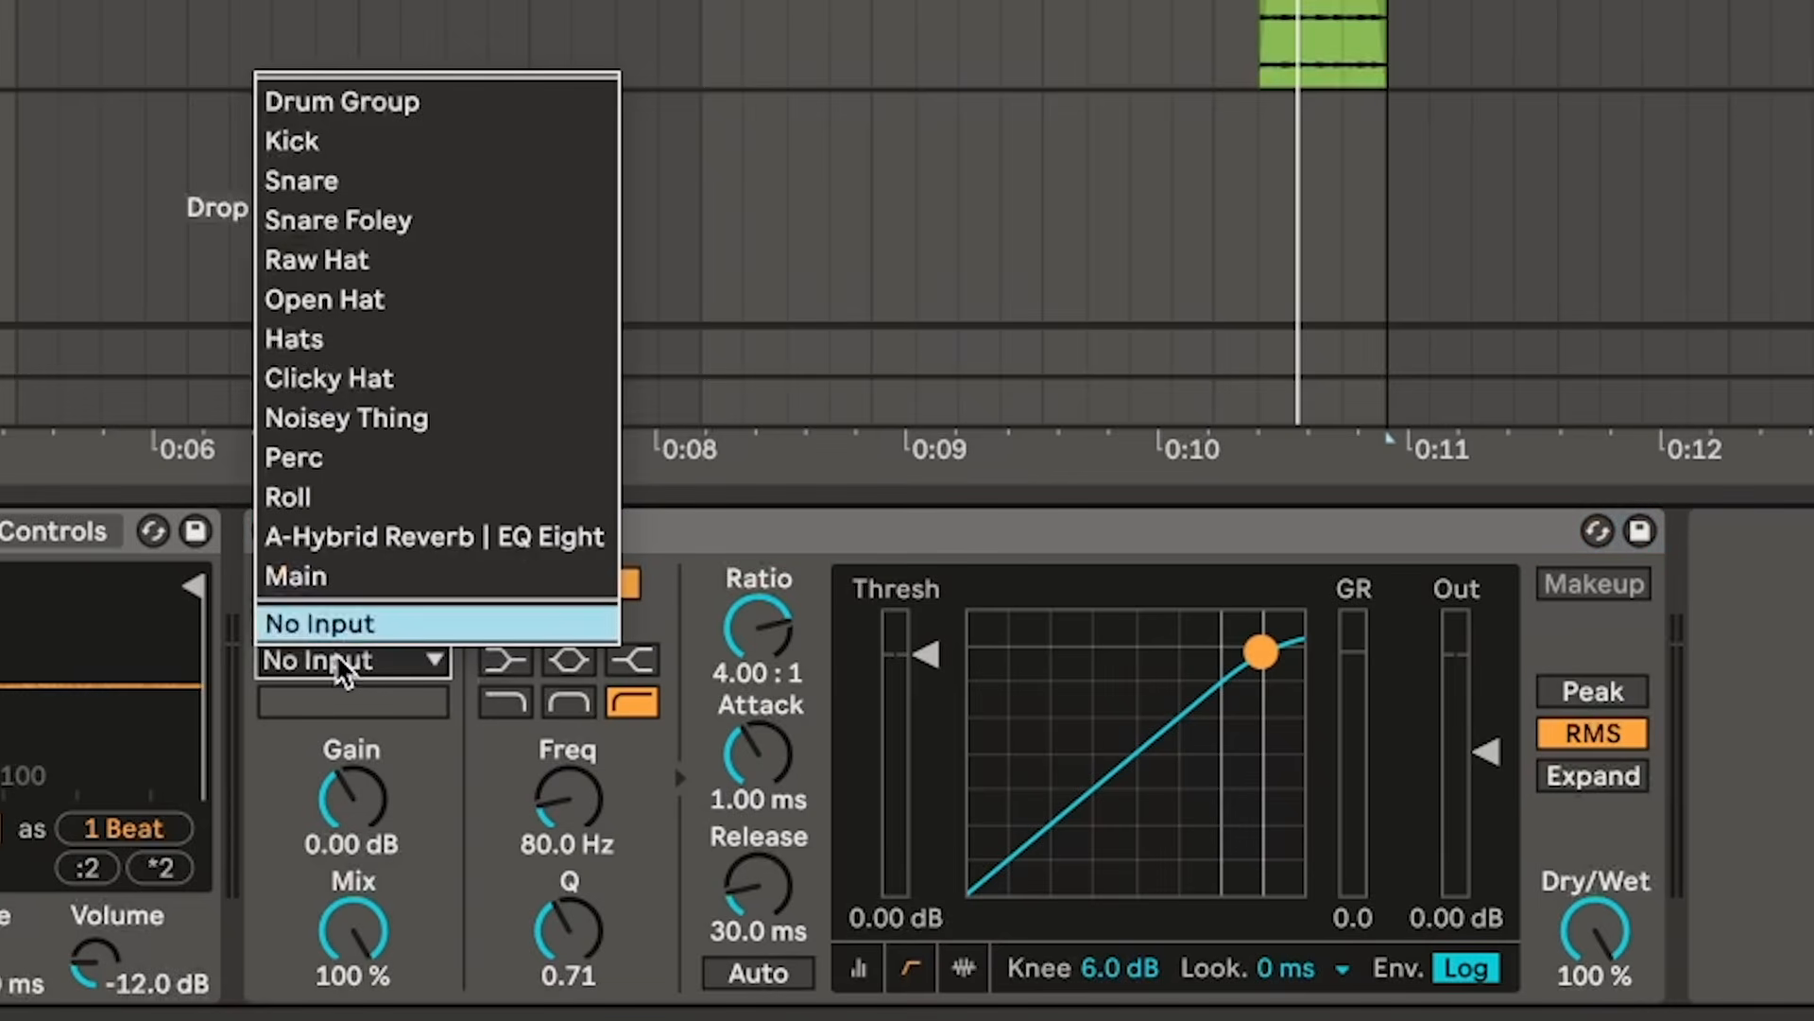
left_click(357, 142)
- Set the Hats compressor's threshold to -29.5 dB and release to 73.9 ms, playing the loop to hear the ducking
left_click_drag(907, 762, 916, 831)
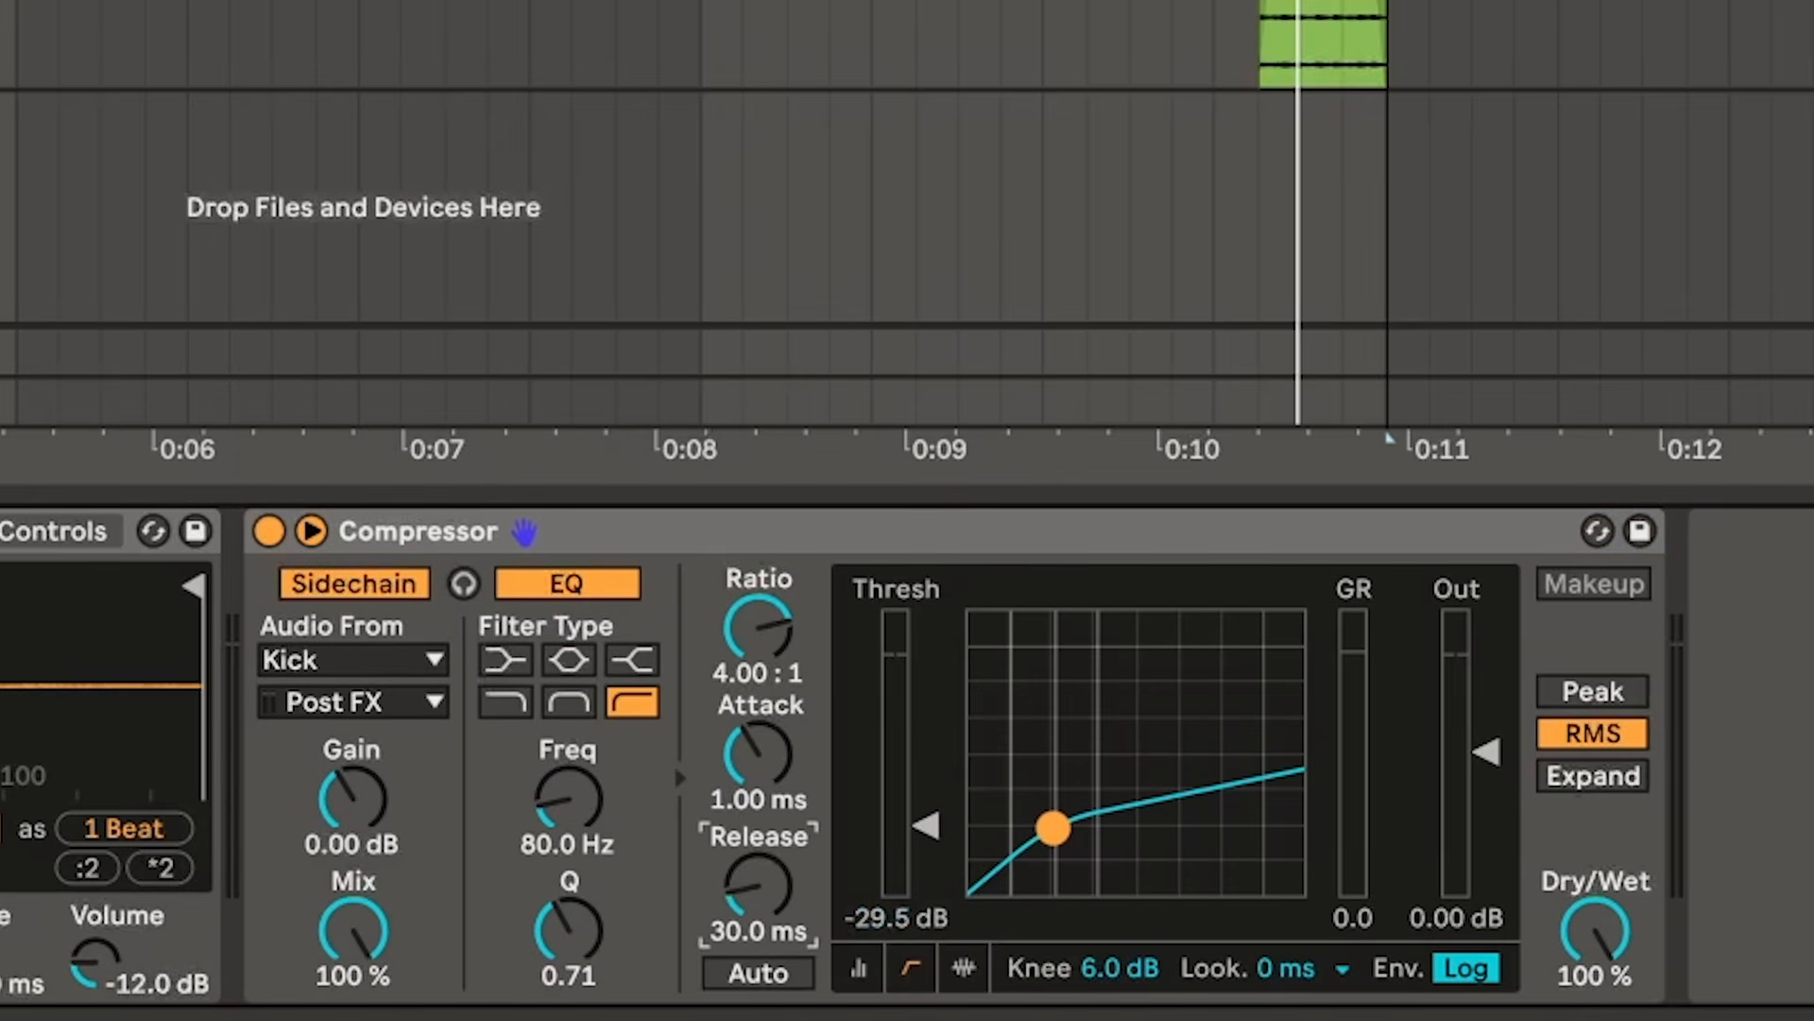
left_click_drag(756, 884, 767, 874)
key("space")
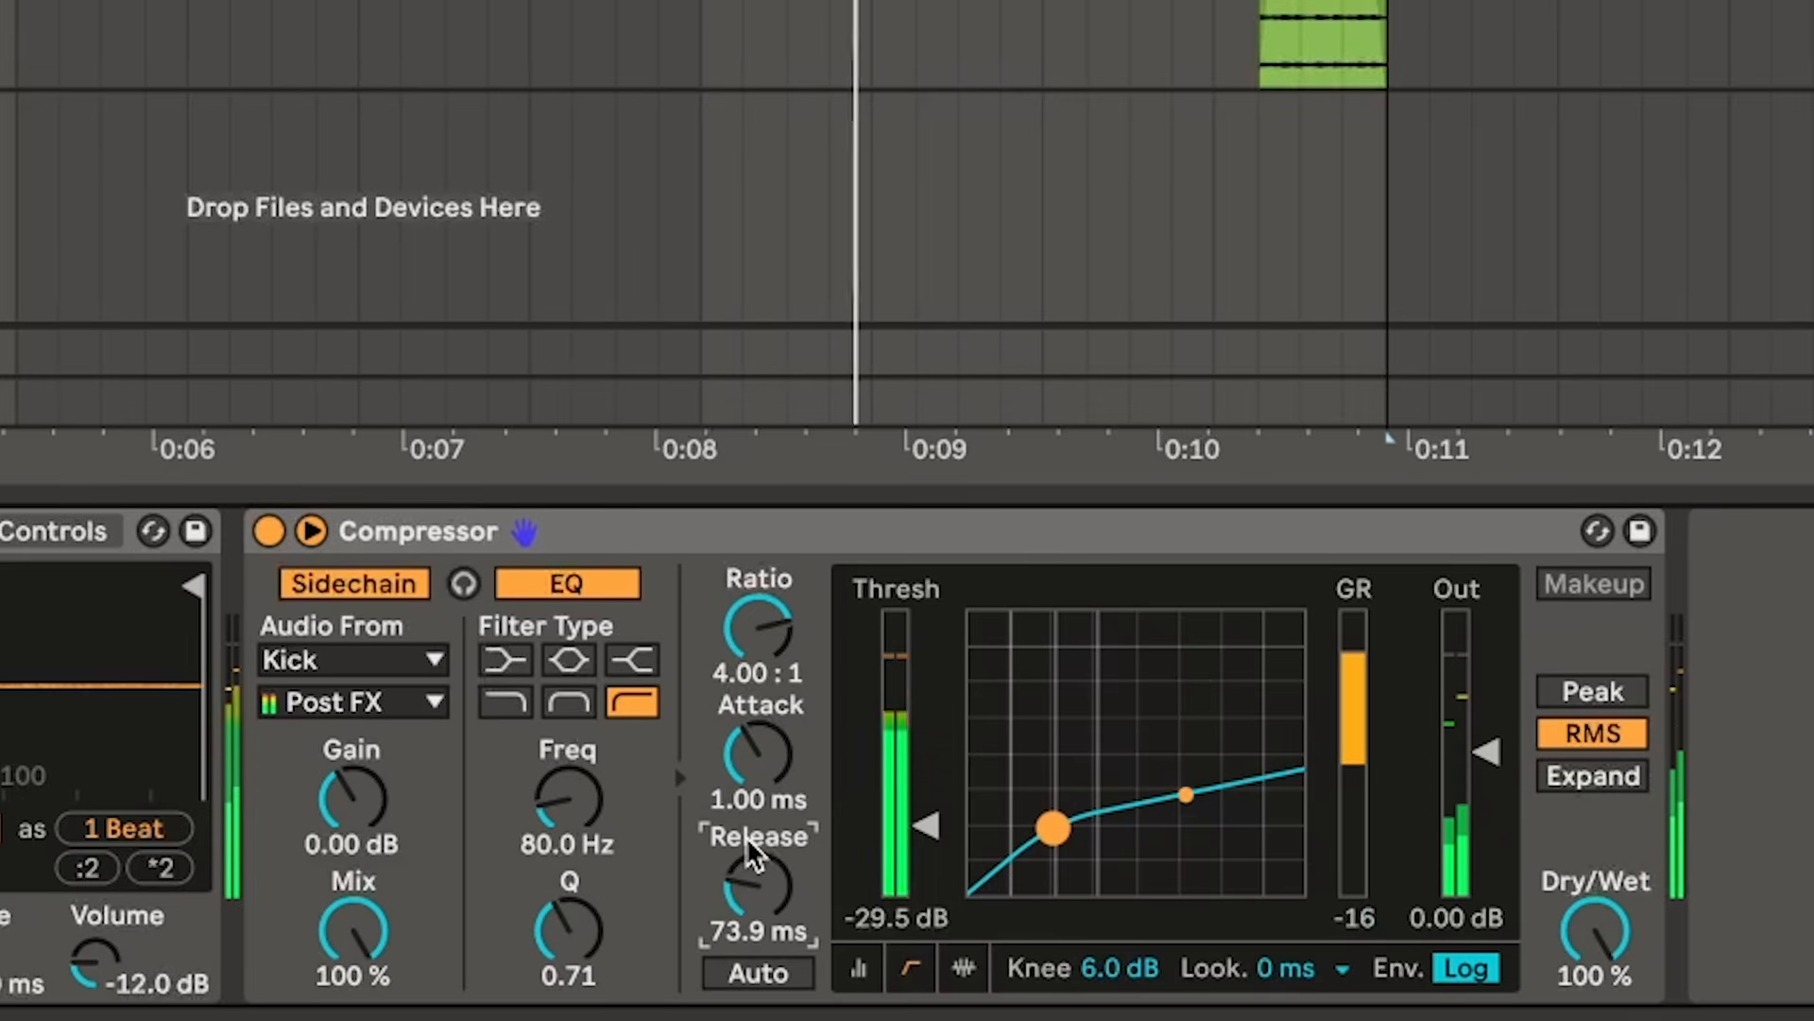
left_click(828, 25)
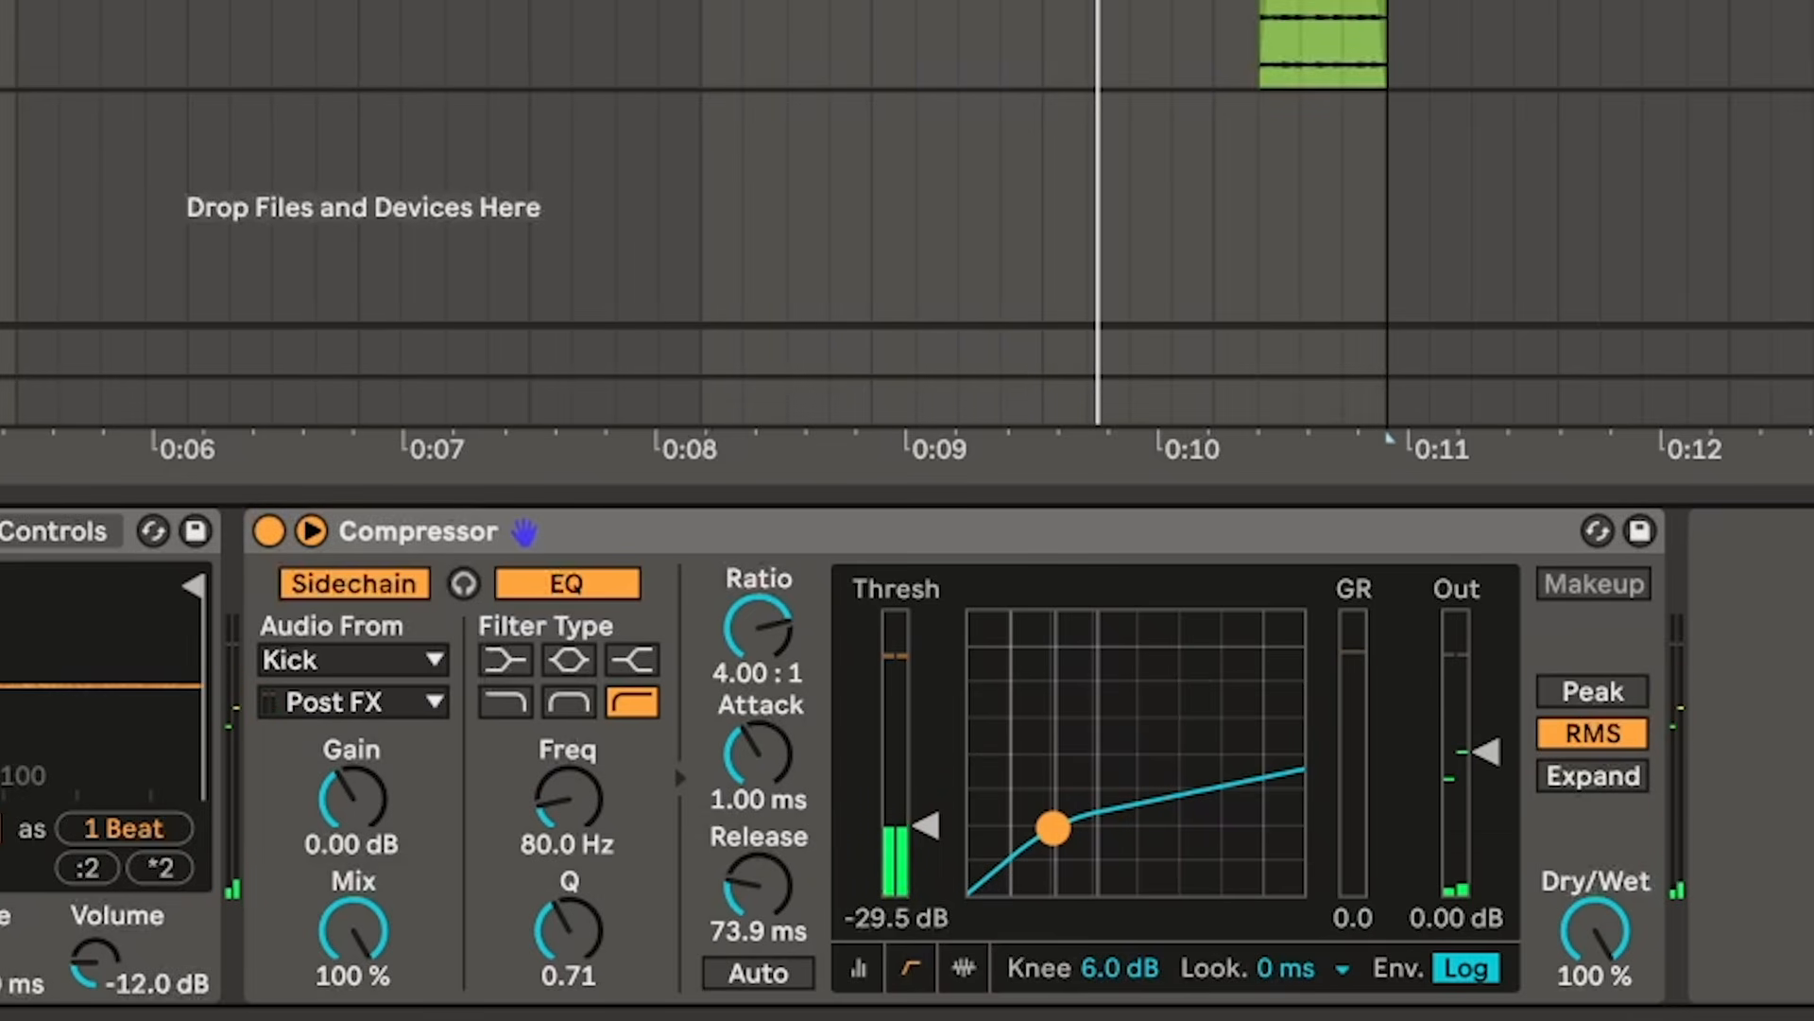
left_click(828, 25)
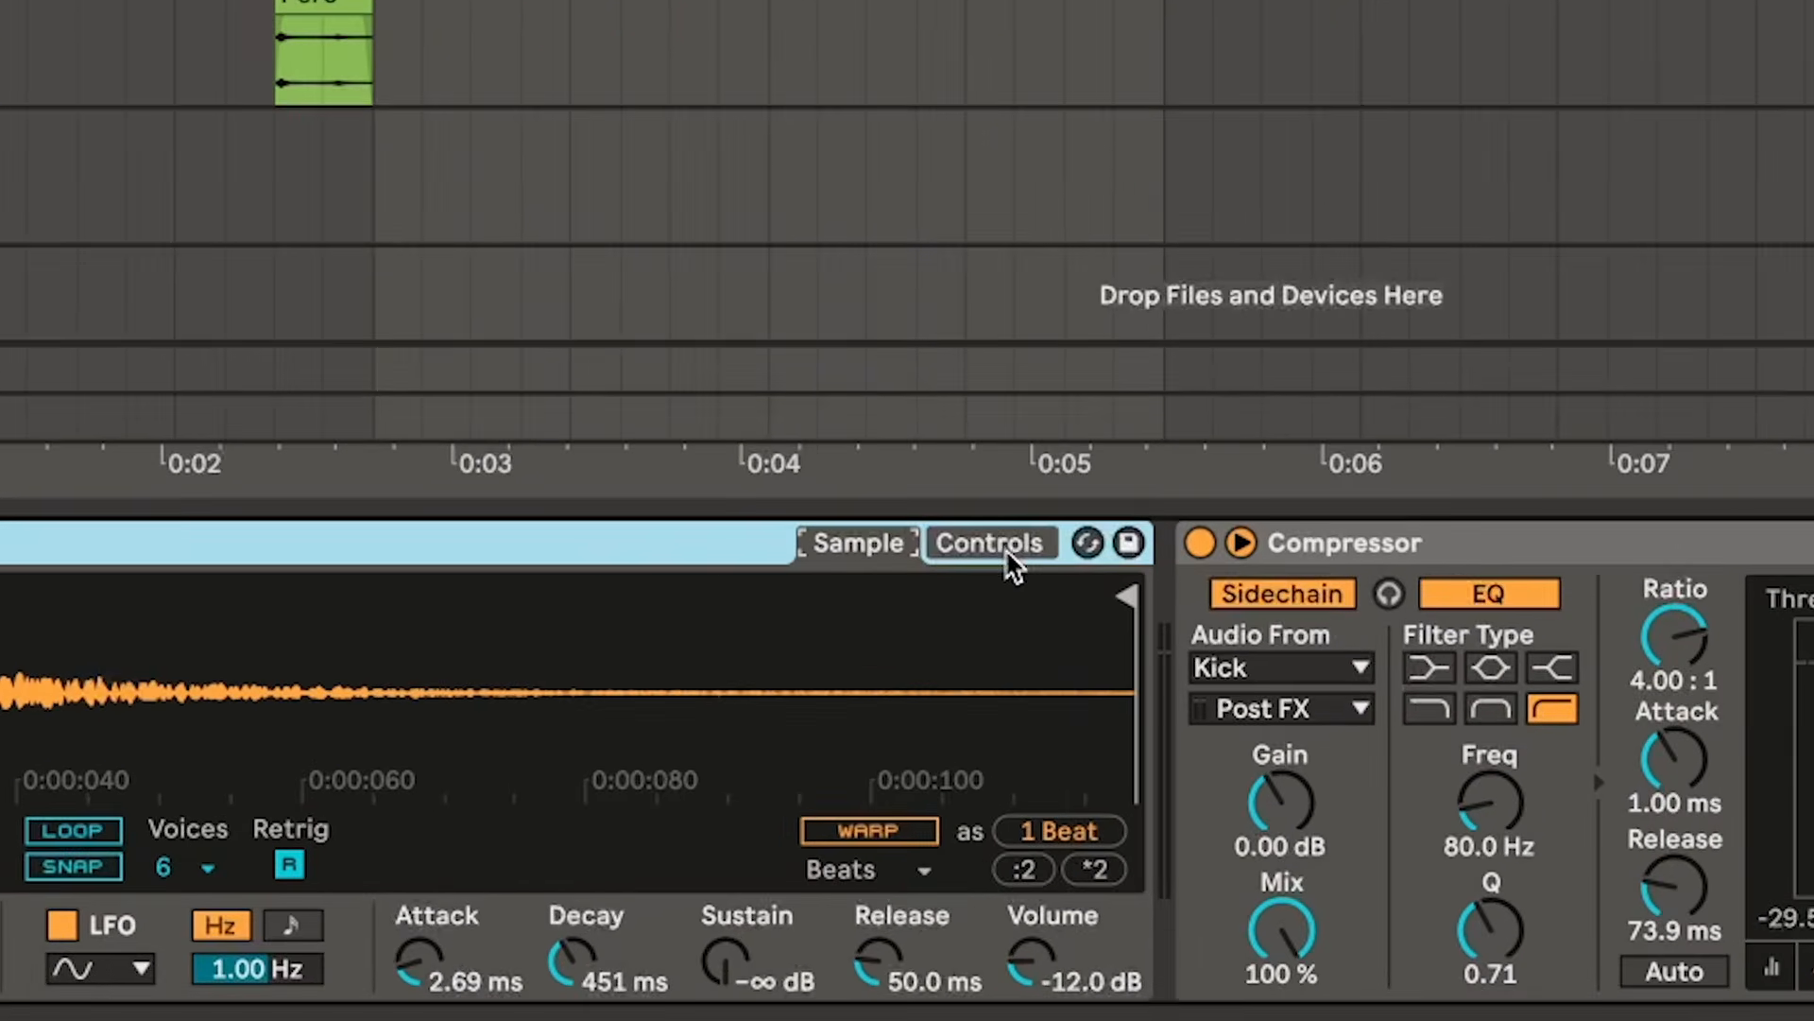
- Show Simpler's Transpose automation on the Hats track and draw short downward pitch steps near the ends of bars 1 and 2
left_click(843, 830)
right_click(926, 836)
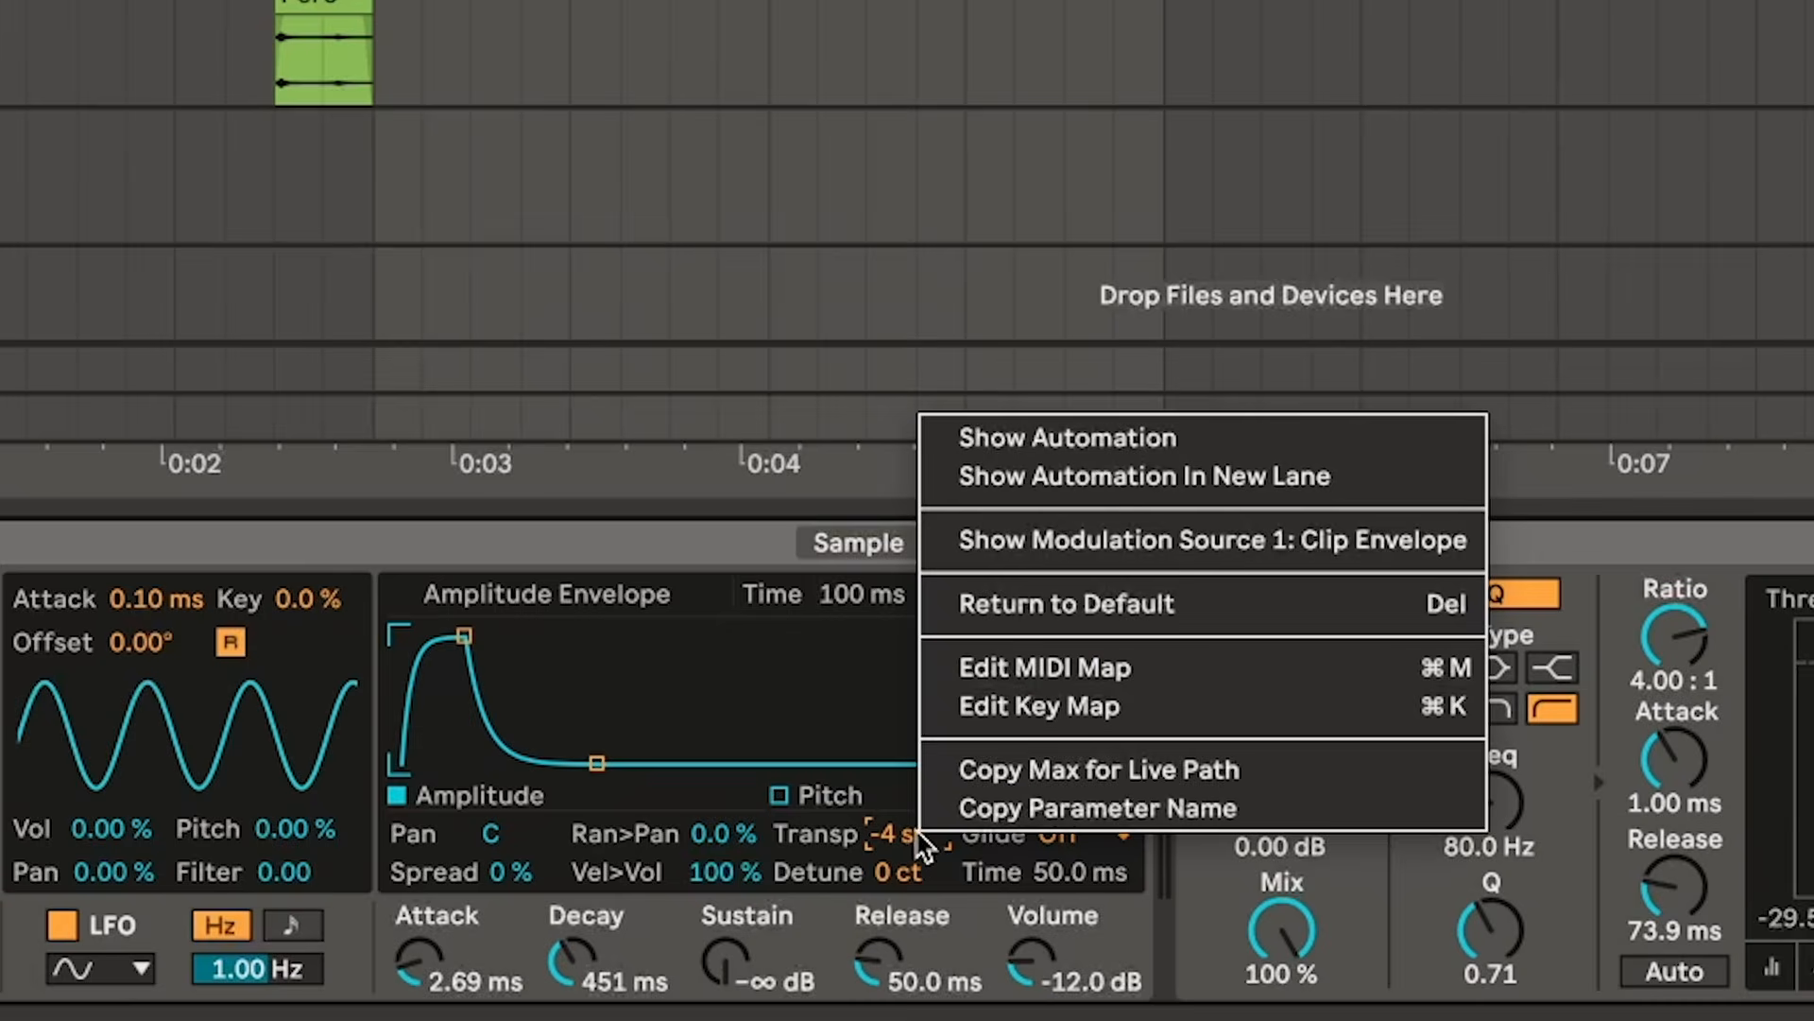
left_click(1053, 438)
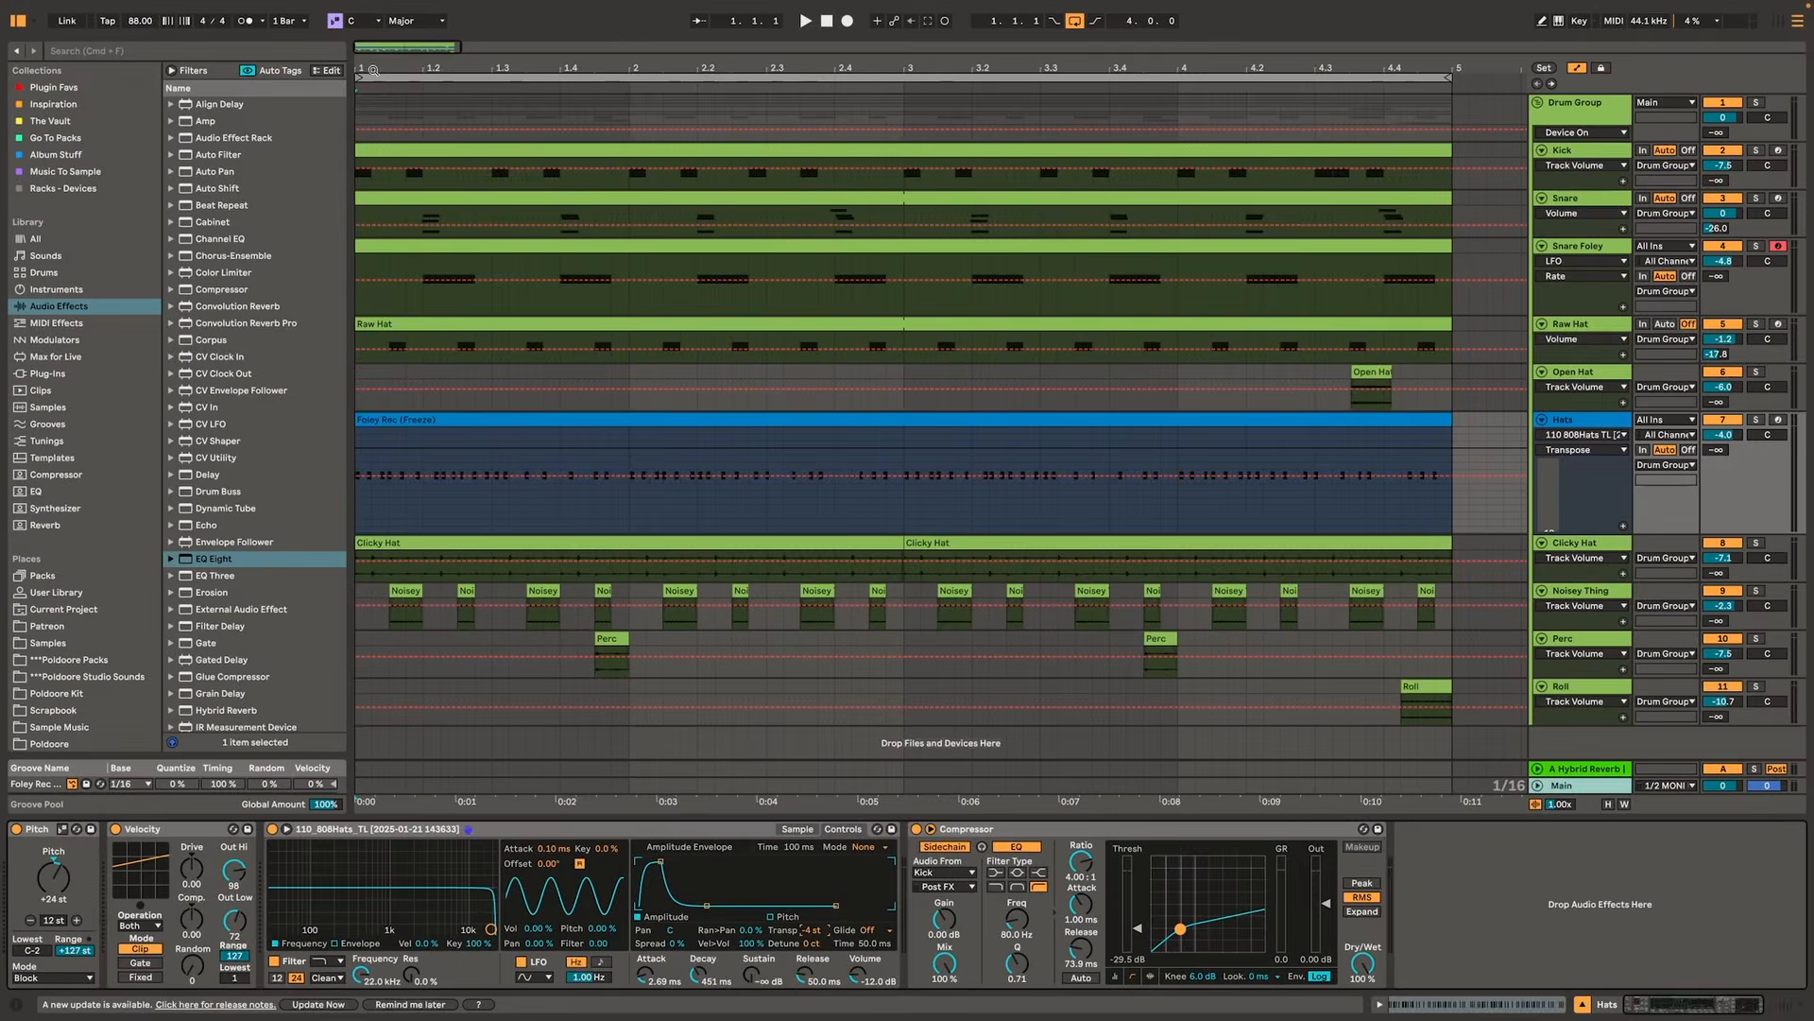
scroll(1382, 45, "up", 5)
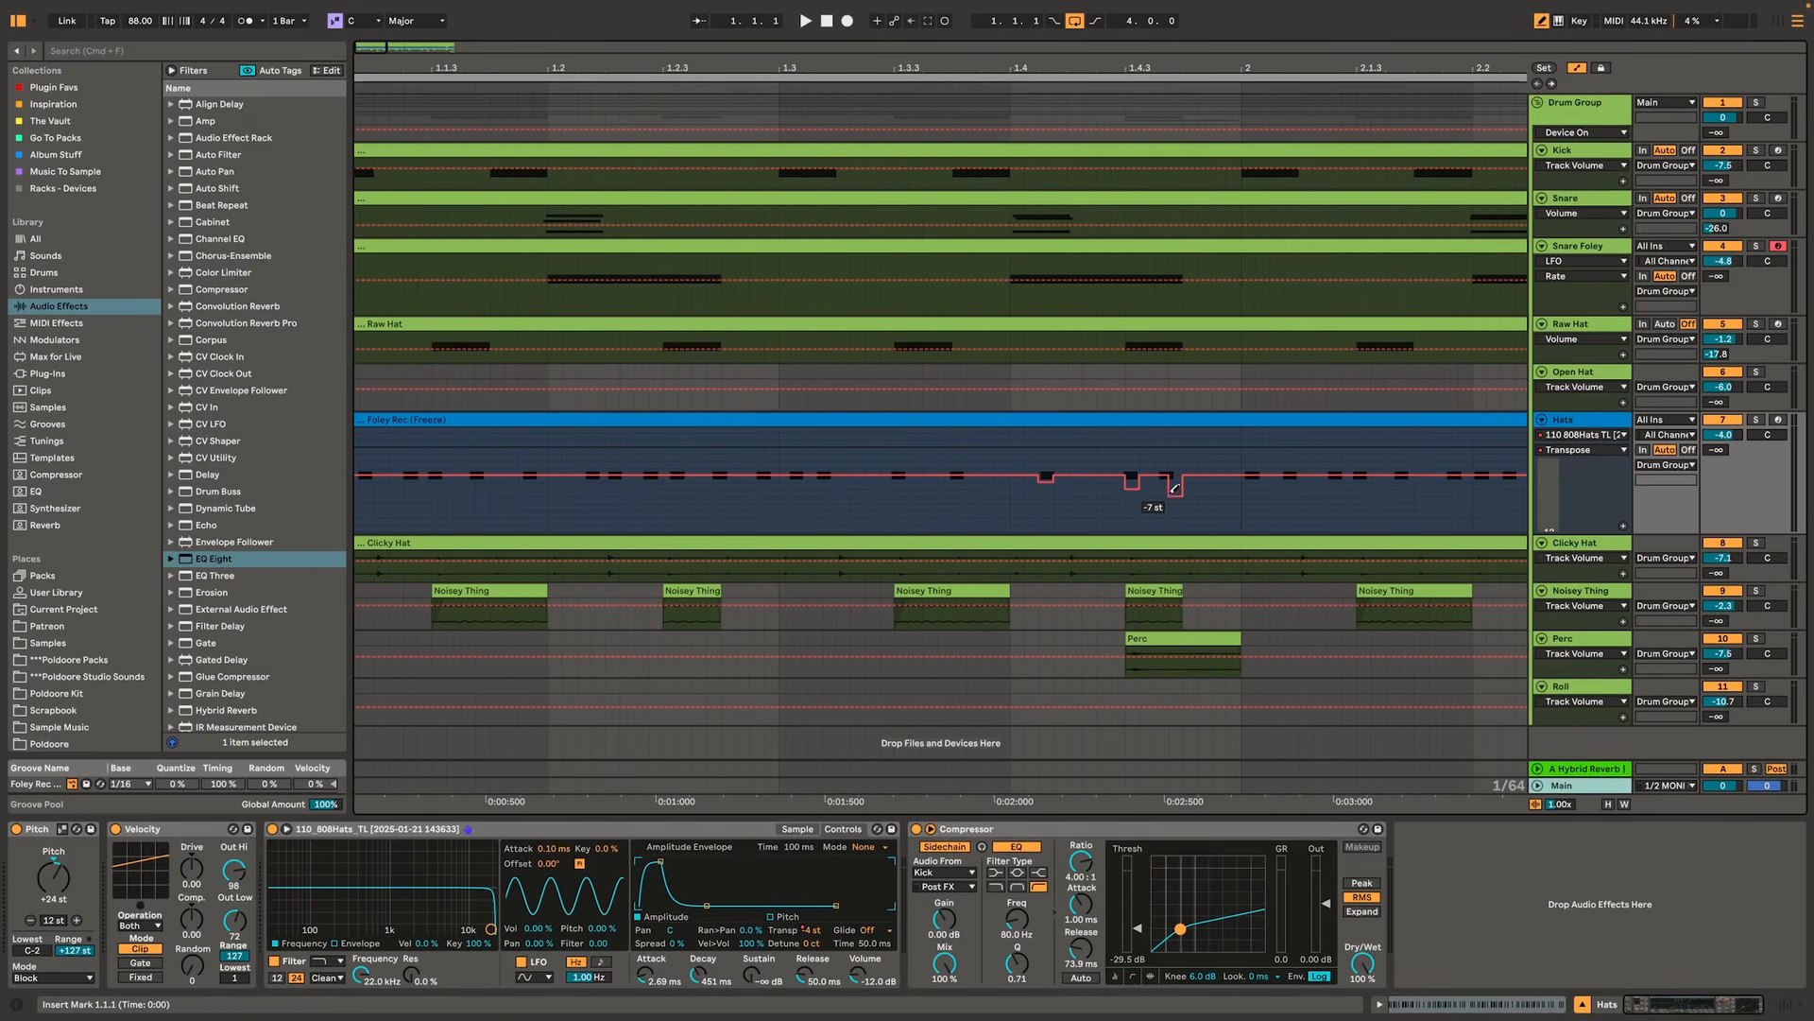
left_click_drag(1068, 67, 1083, 47)
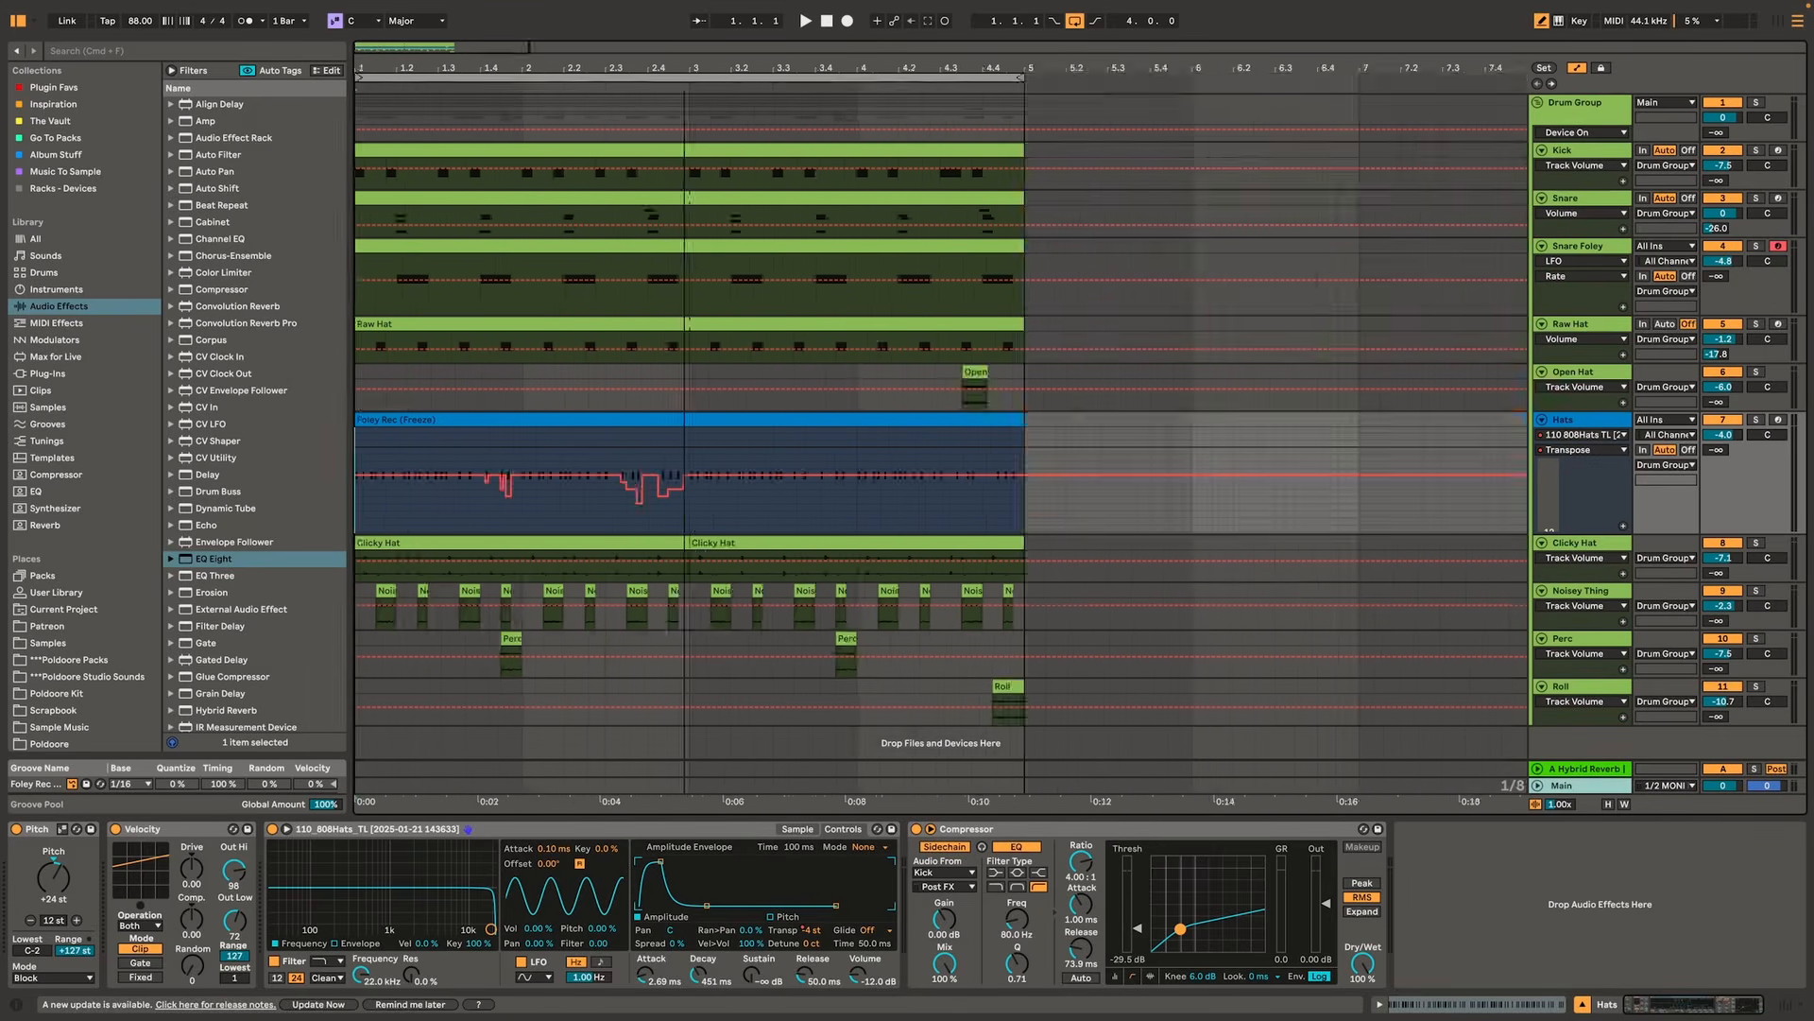
- Duplicate the first two bars of Hats with their transpose automation into bars 3 and 4, and play the track soloed
key("b")
left_click_drag(692, 457, 356, 459)
key("super+d")
left_click(826, 20)
left_click(1755, 421)
key("space")
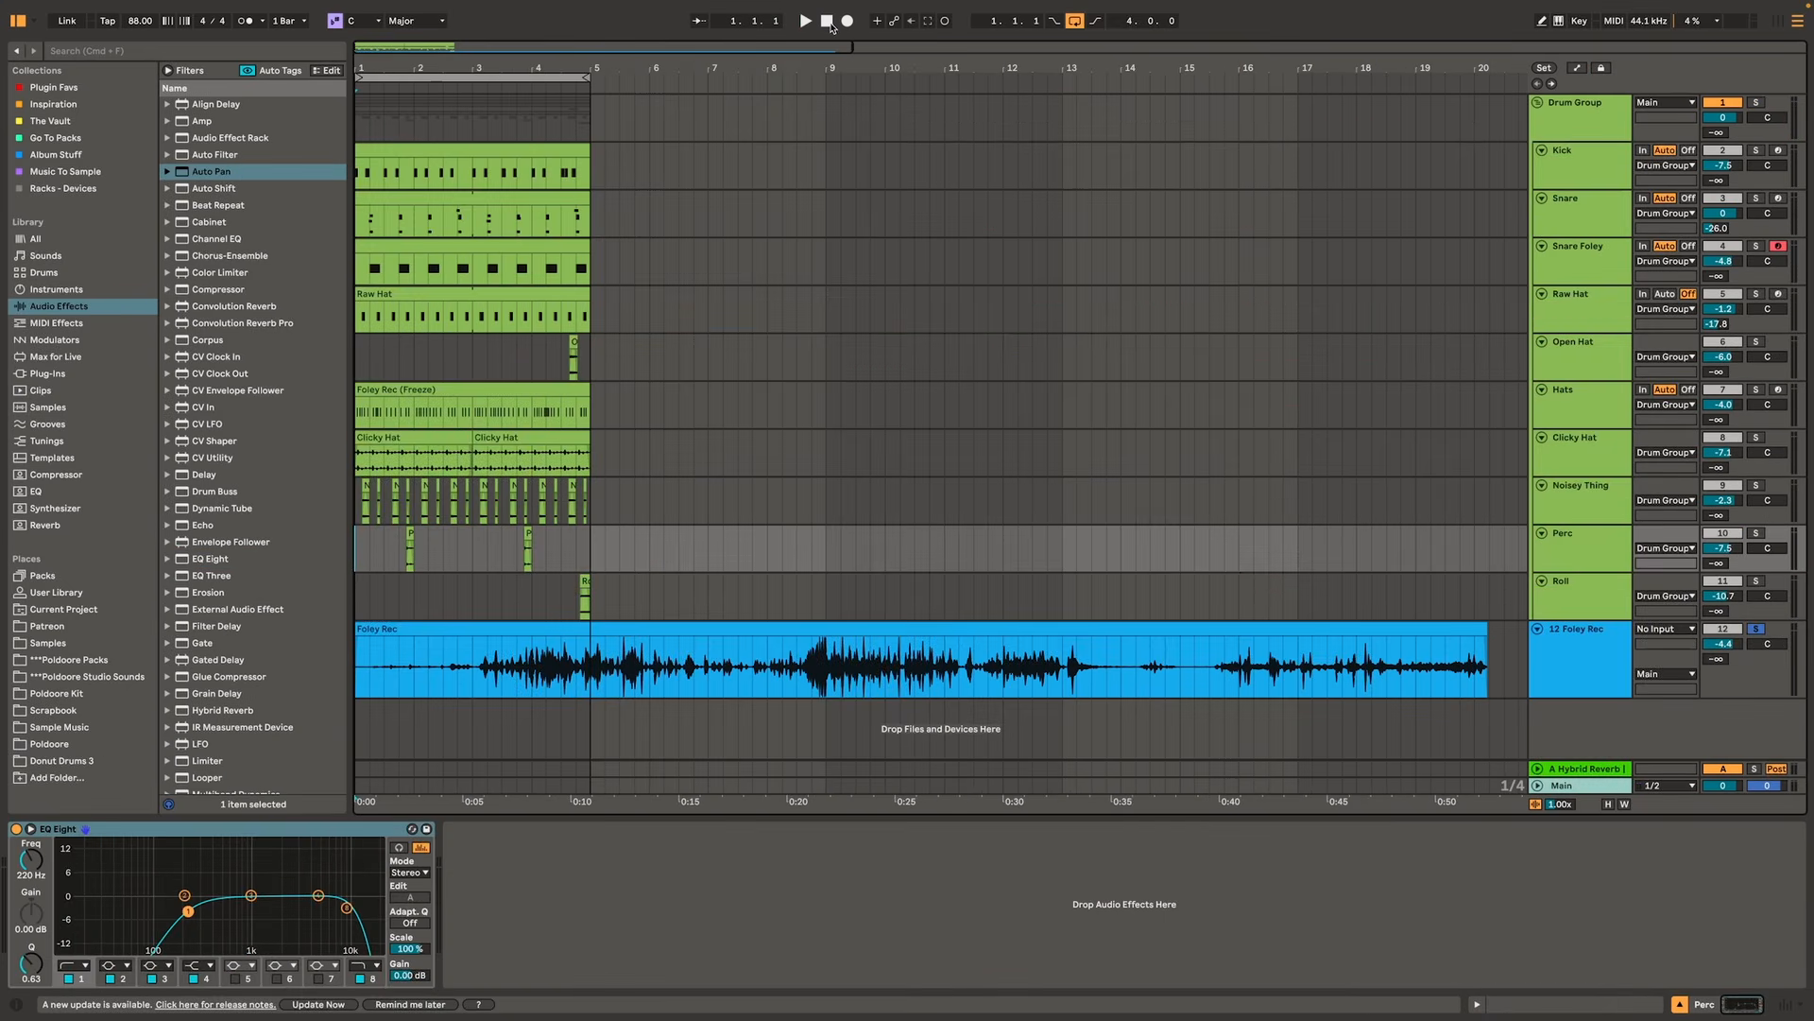
- Move a four-bar section from near the end of the Foley Rec clip to bars 1-4 and delete the remaining audio
left_click_drag(1233, 652, 586, 666)
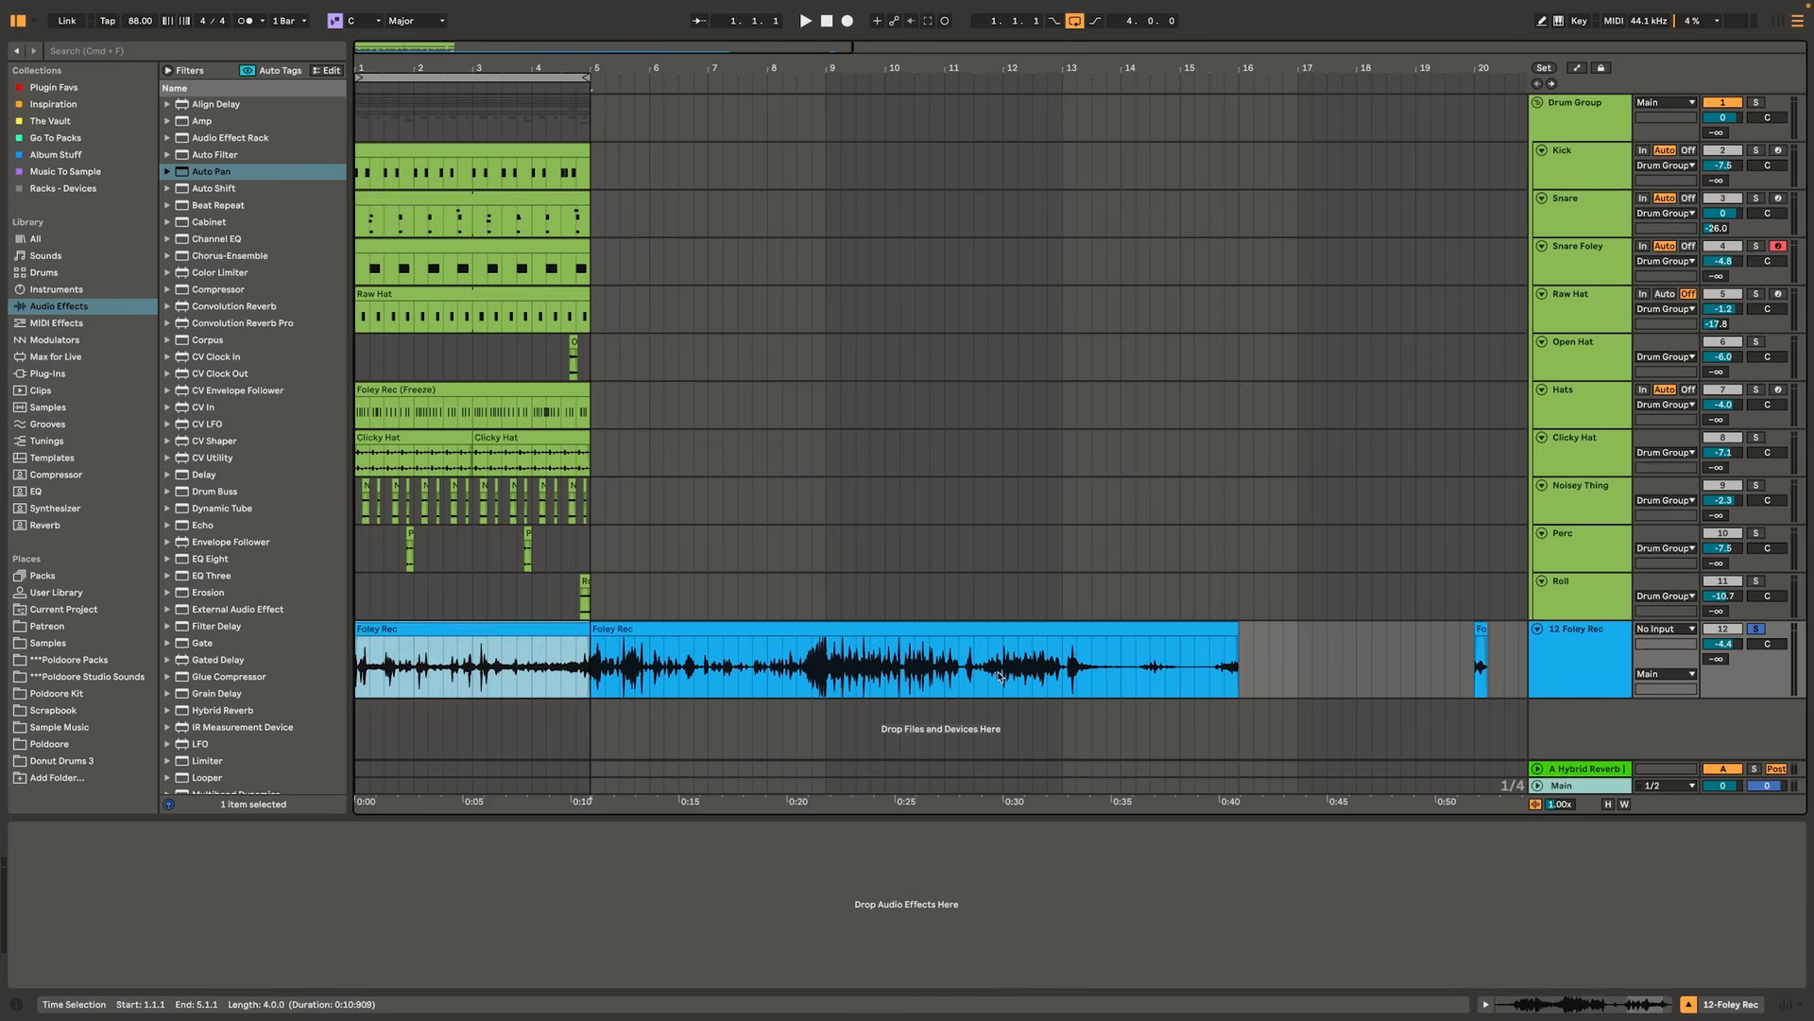
left_click_drag(1510, 664, 606, 640)
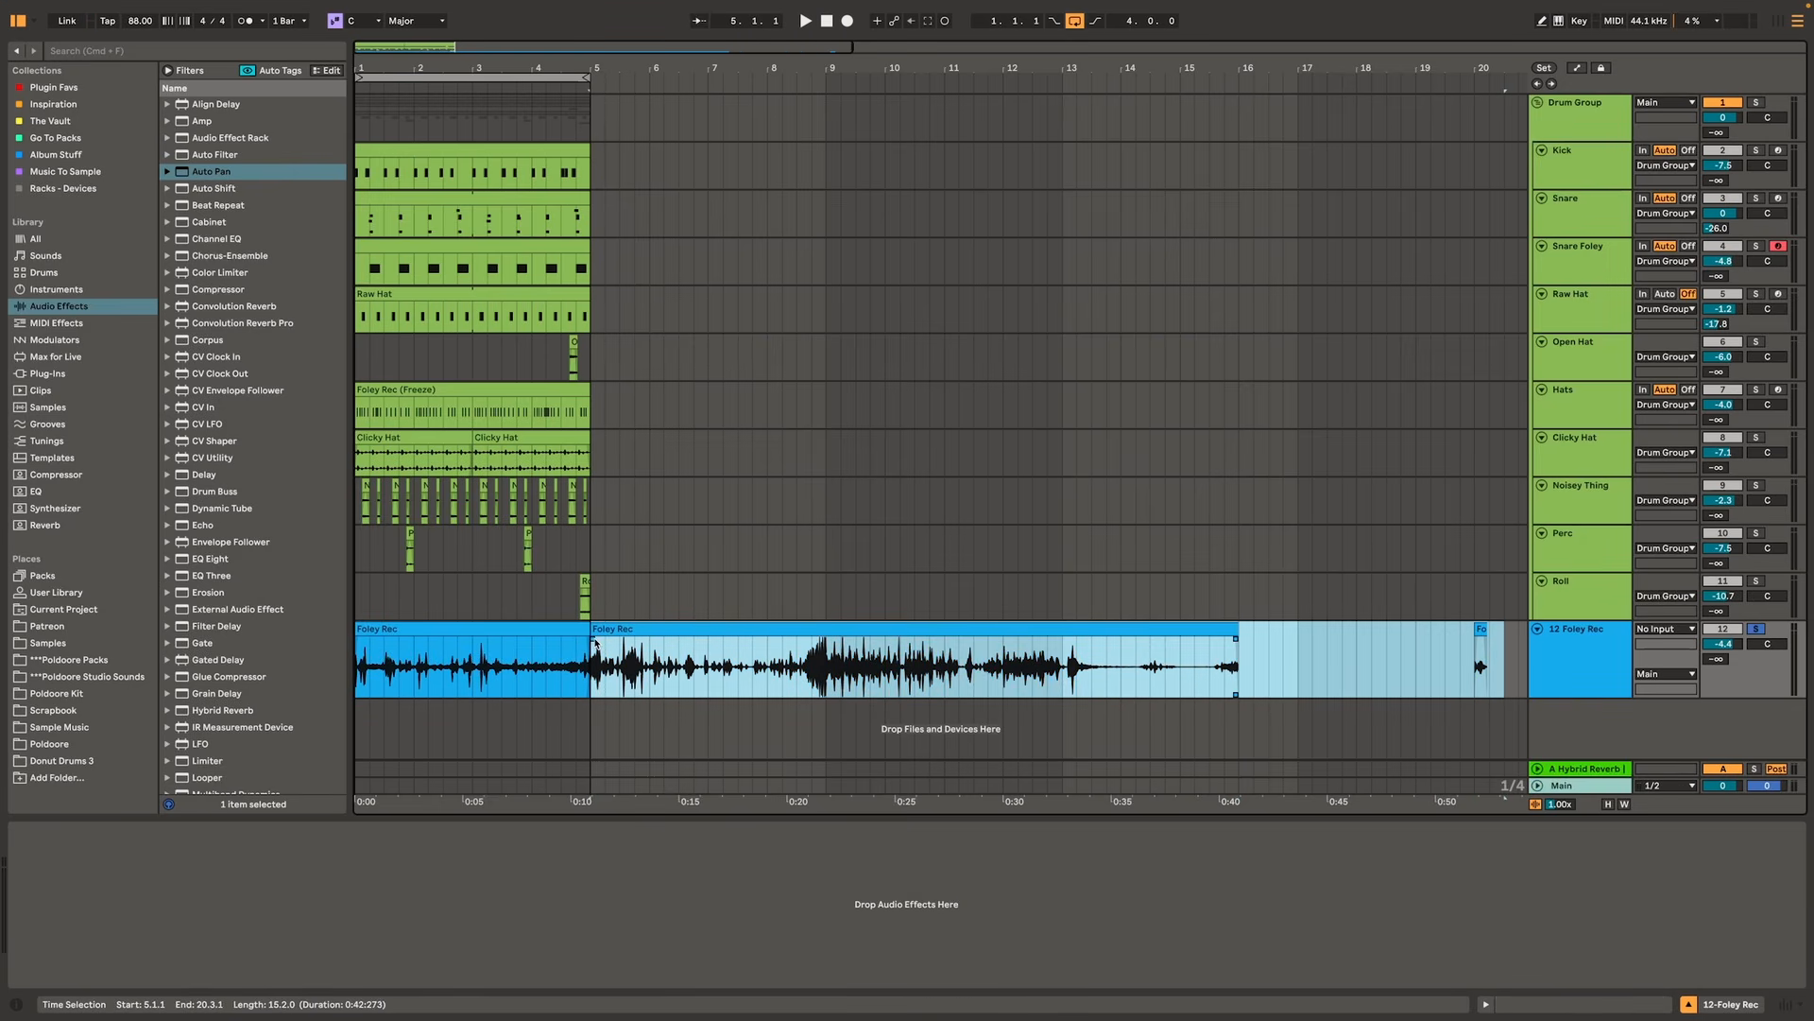
key("Delete")
- Add an EQ Eight to the Foley Rec track, set its low cut to 3.83 kHz, and play the result
left_click_drag(358, 67, 358, 216)
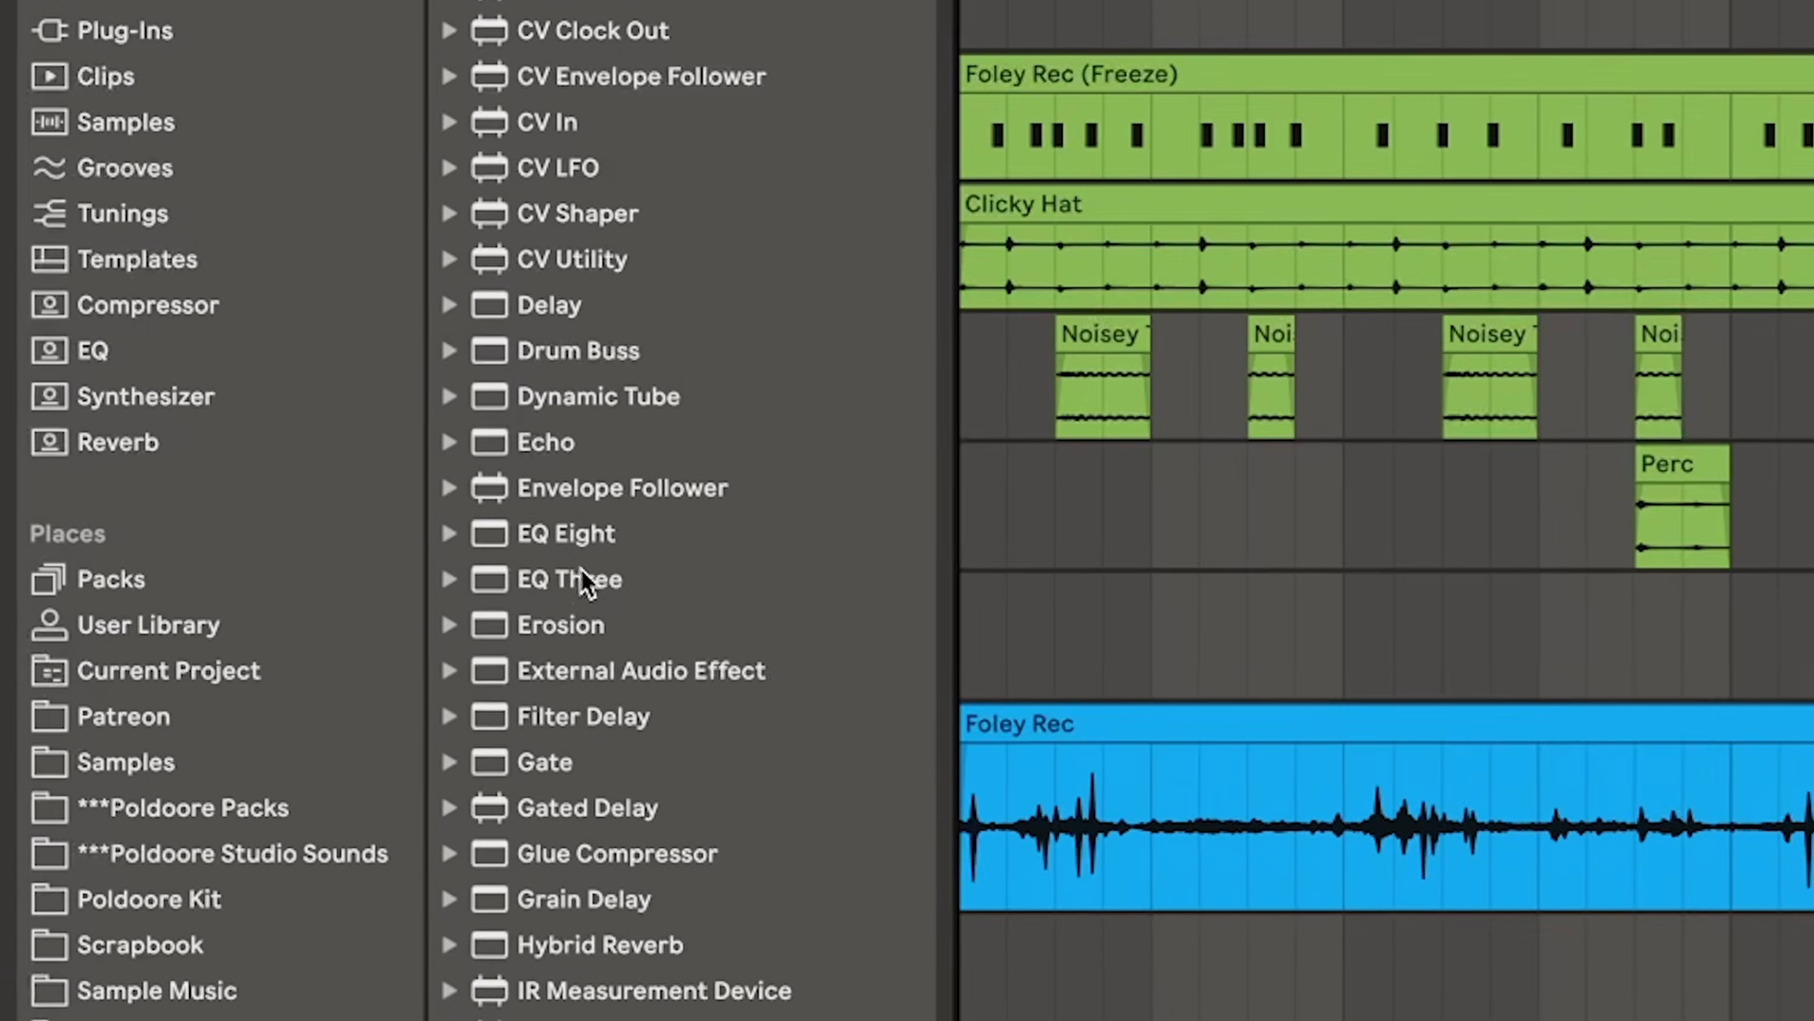
double_click(377, 546)
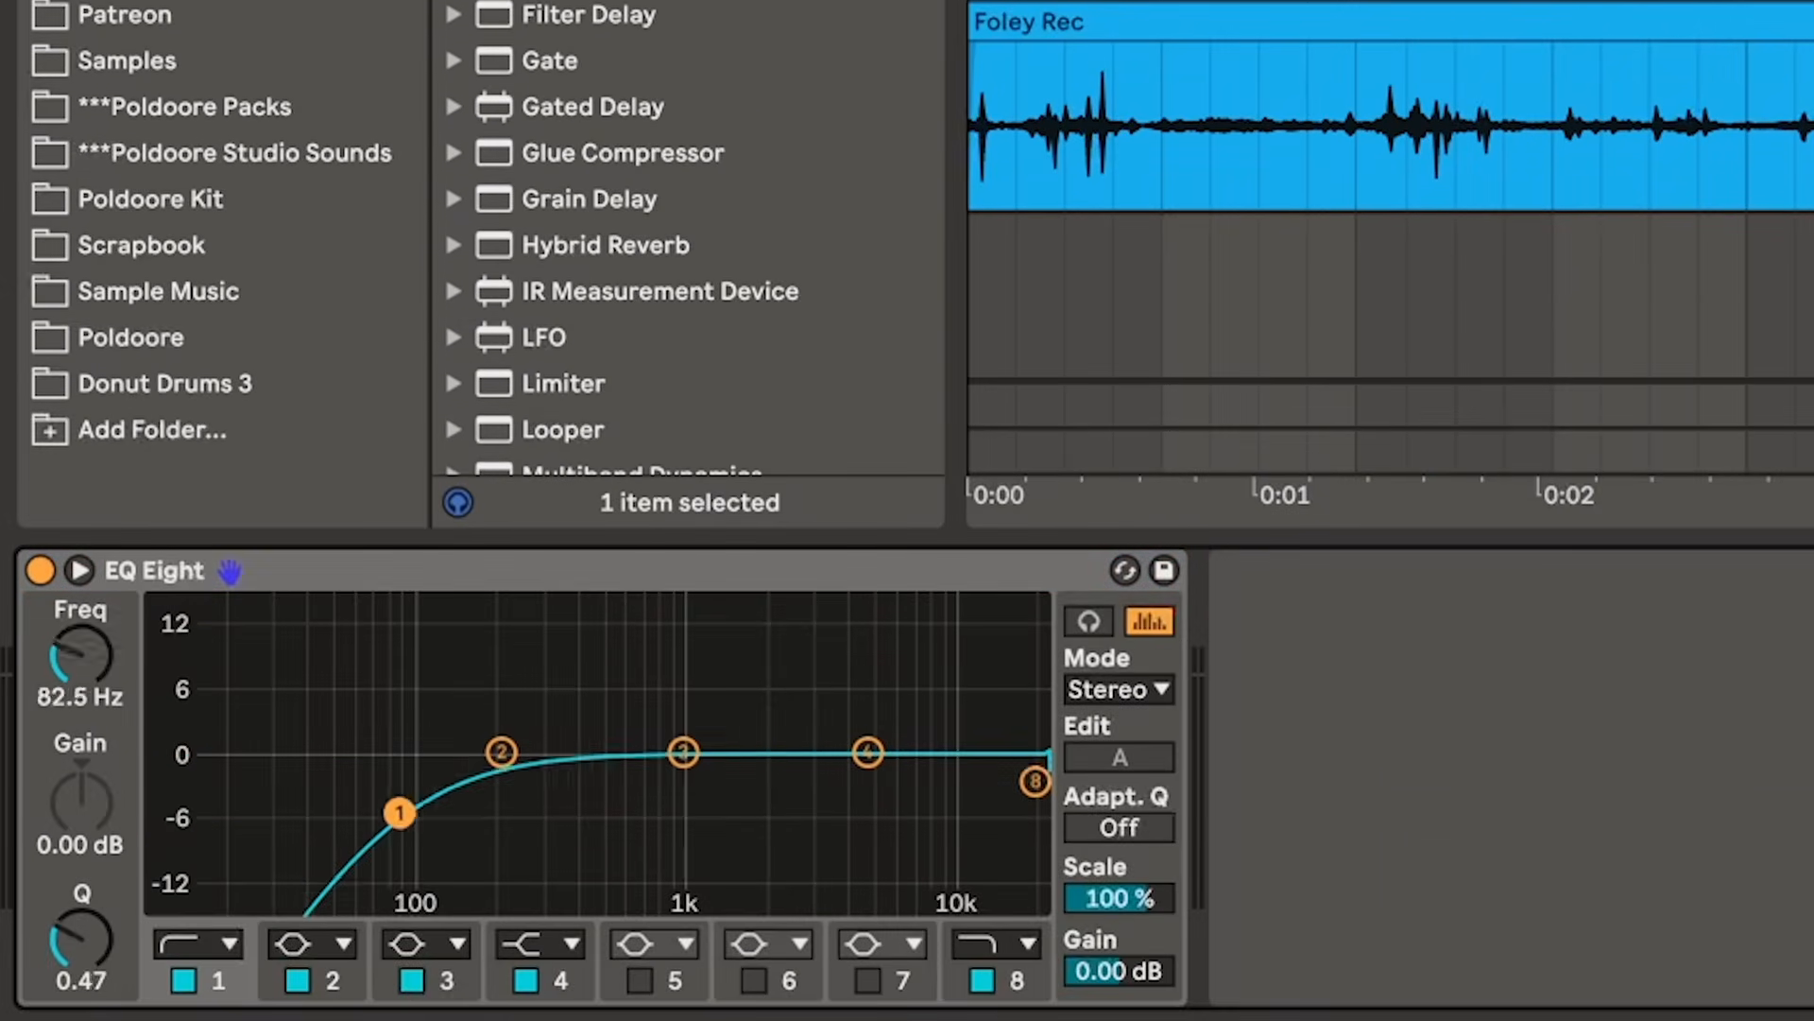
left_click_drag(400, 812, 838, 822)
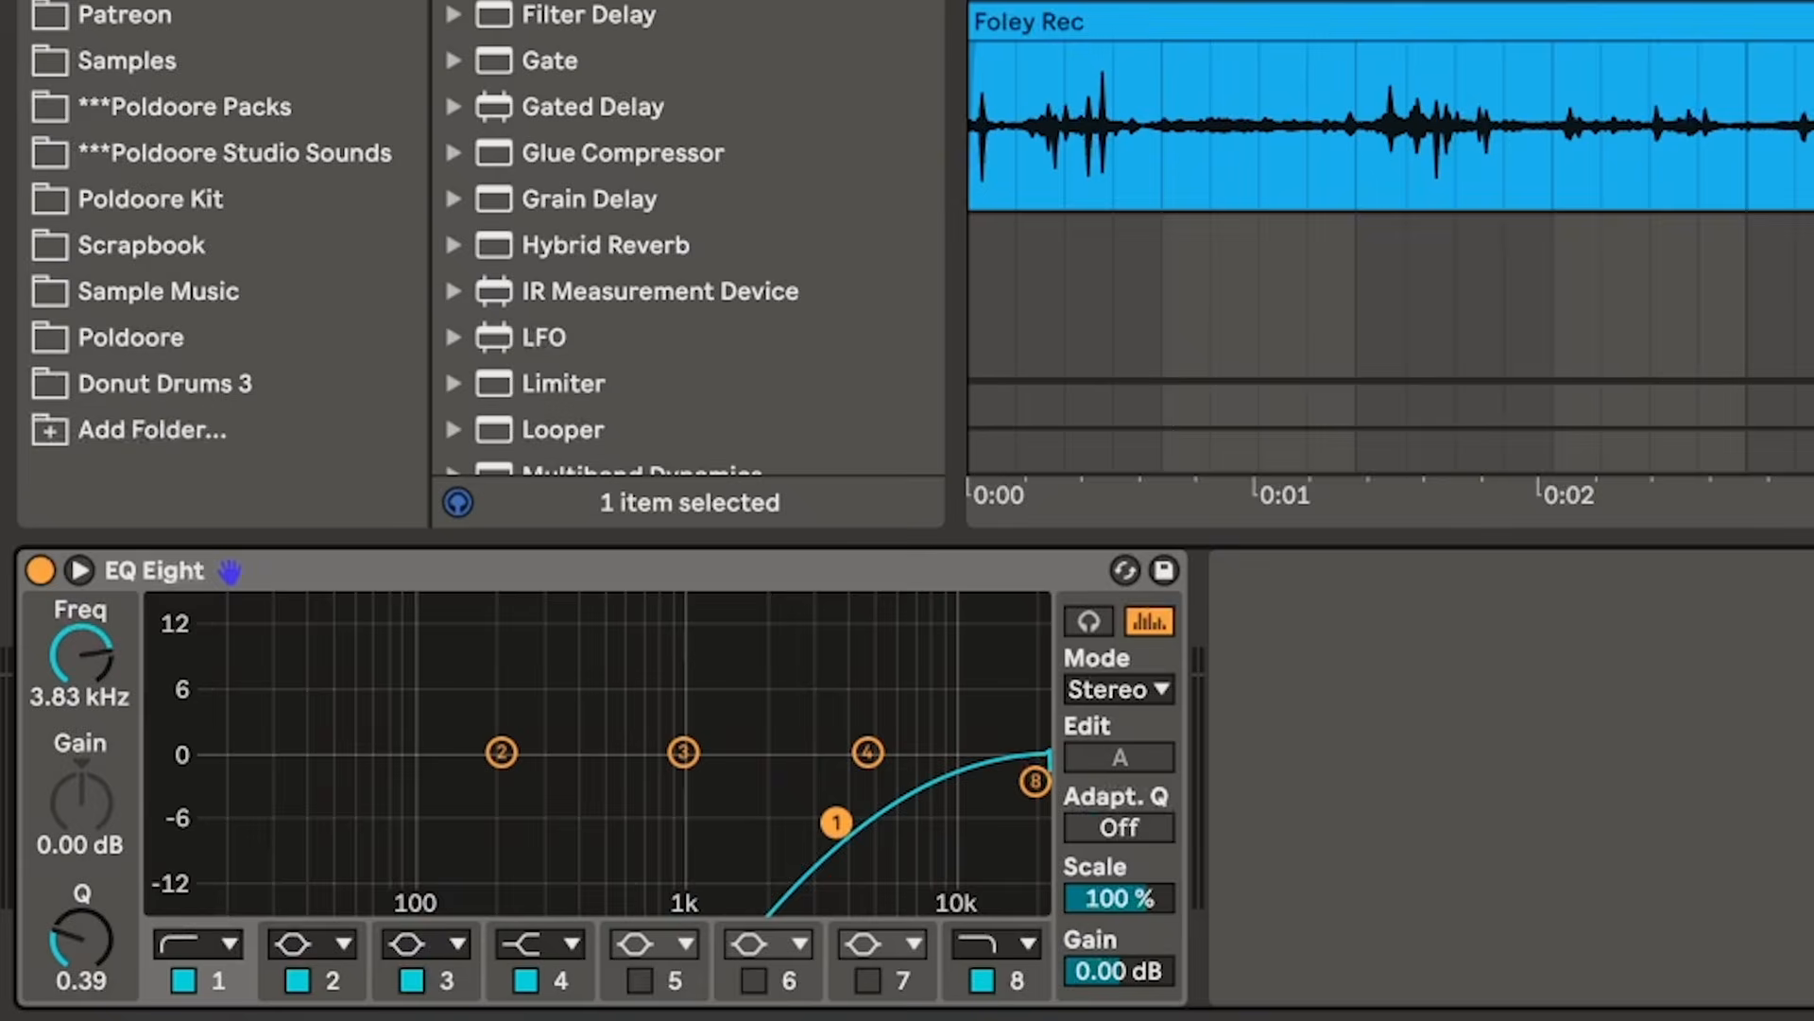
key("space")
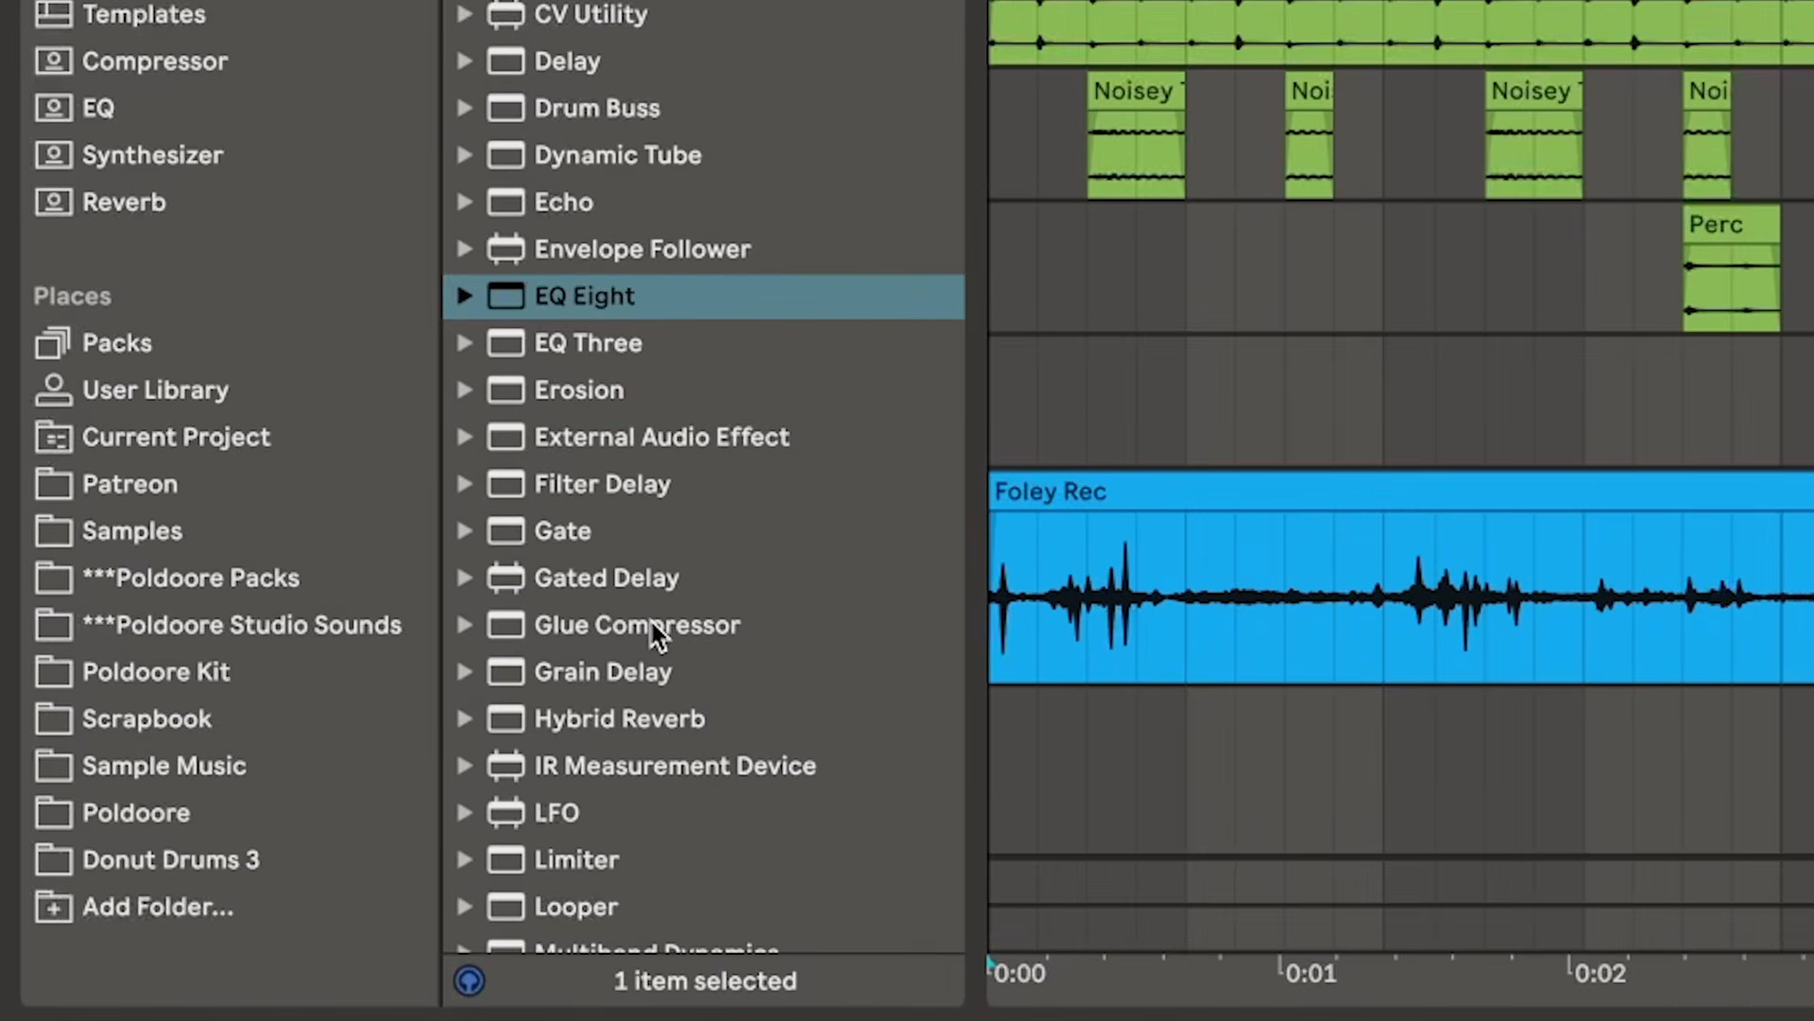
- Add a Glue Compressor after the EQ with the fastest attack, threshold -29.5 dB, makeup 12.2 dB, and soft clipping on
left_click(234, 680)
double_click(651, 626)
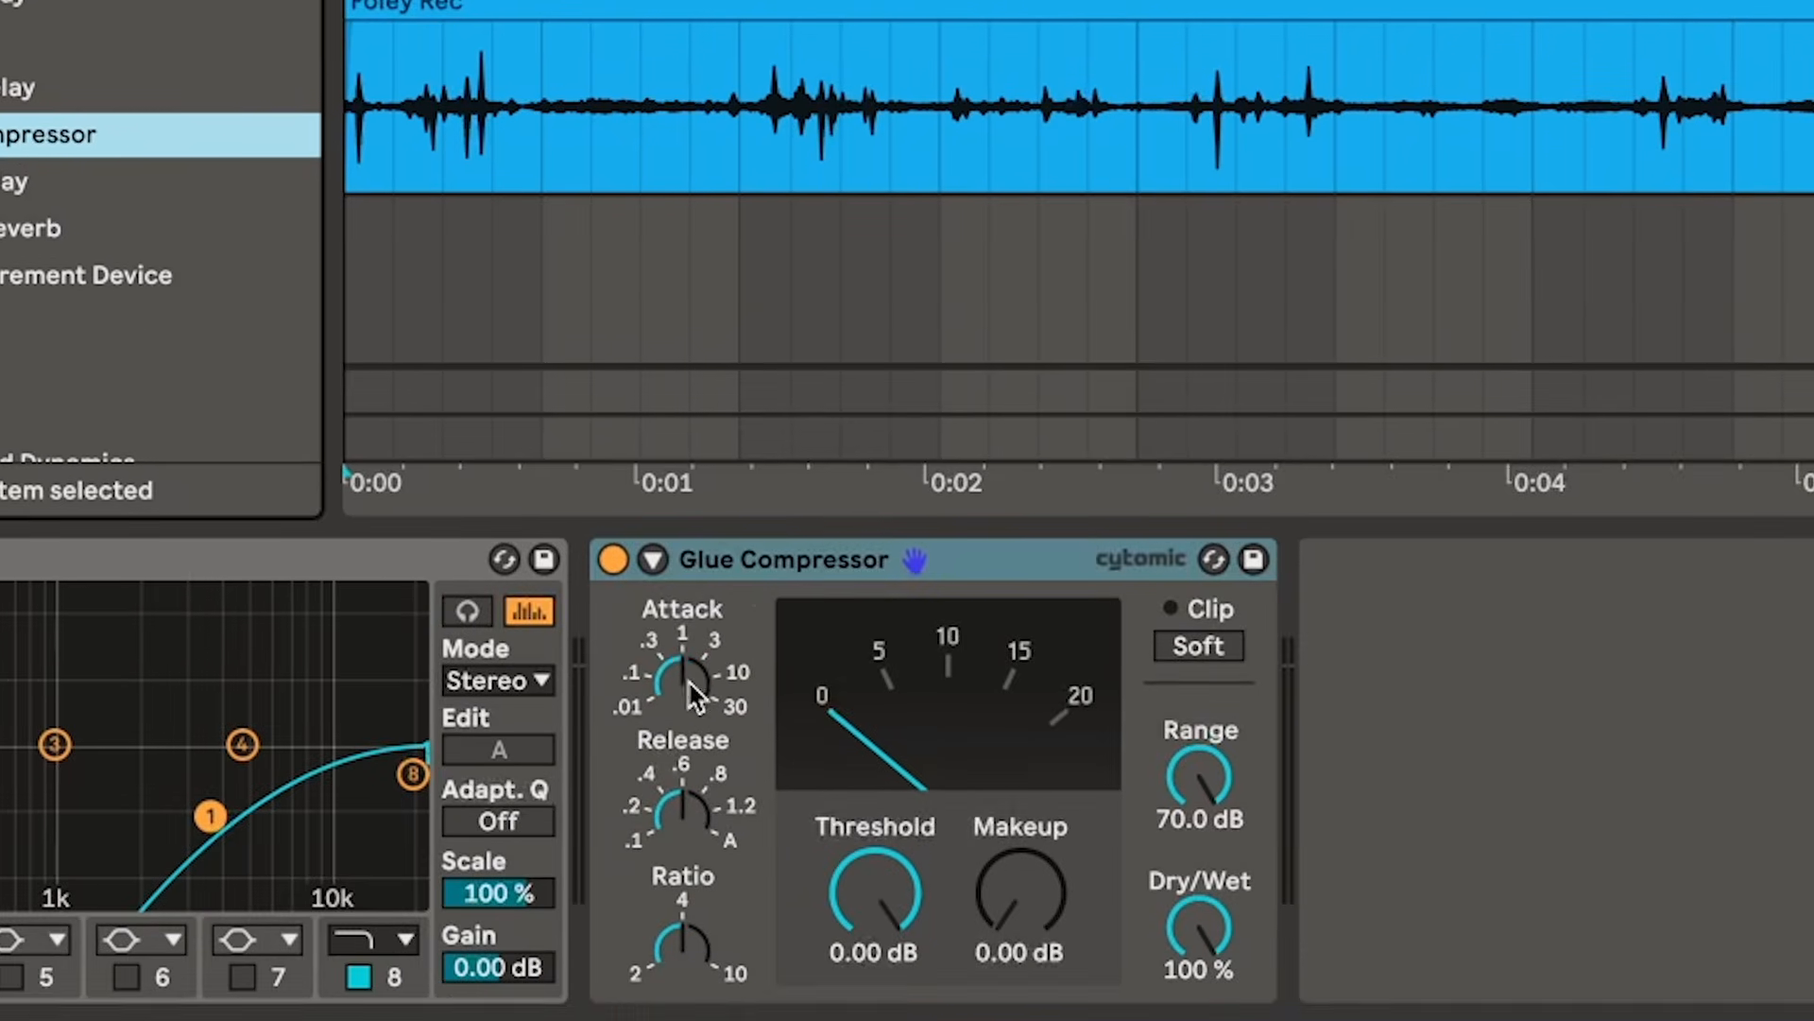
left_click_drag(689, 684, 693, 756)
key("space")
left_click_drag(805, 815, 804, 933)
left_click_drag(1020, 893, 1021, 818)
left_click(1204, 649)
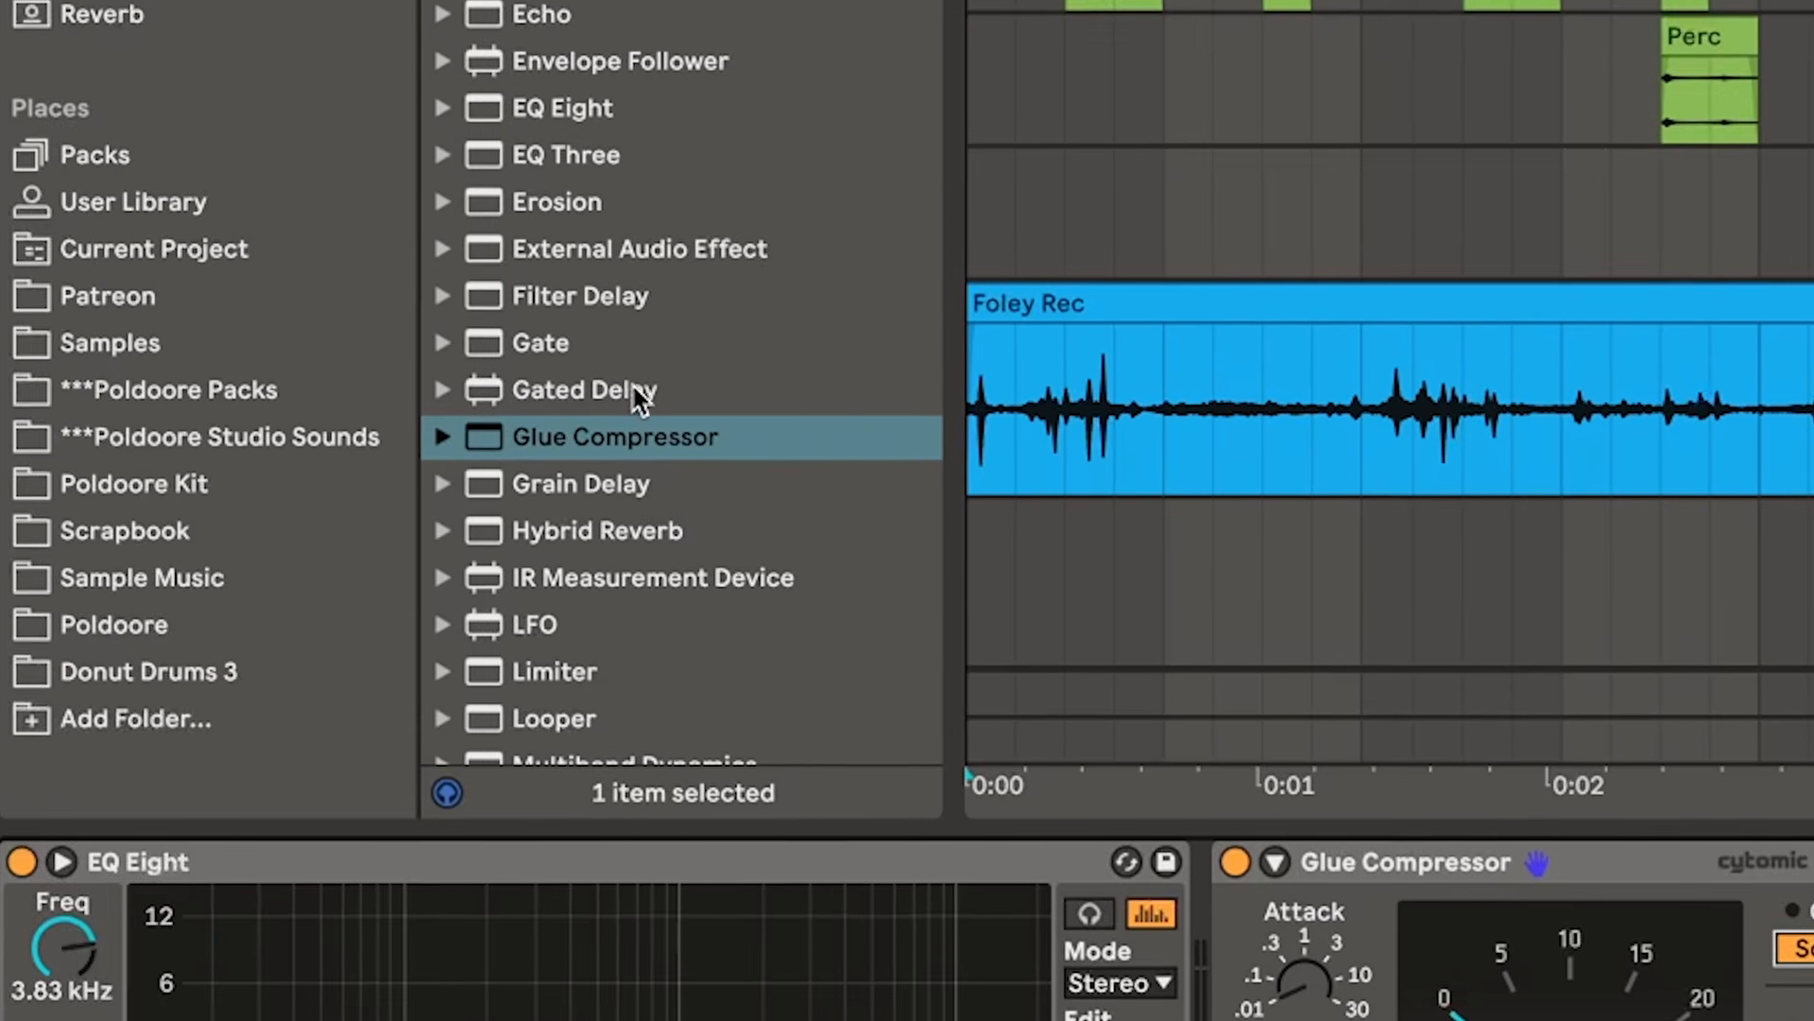
- Add a Gate to the Foley Rec track with Raw Hat as its sidechain source and play the loop
double_click(106, 122)
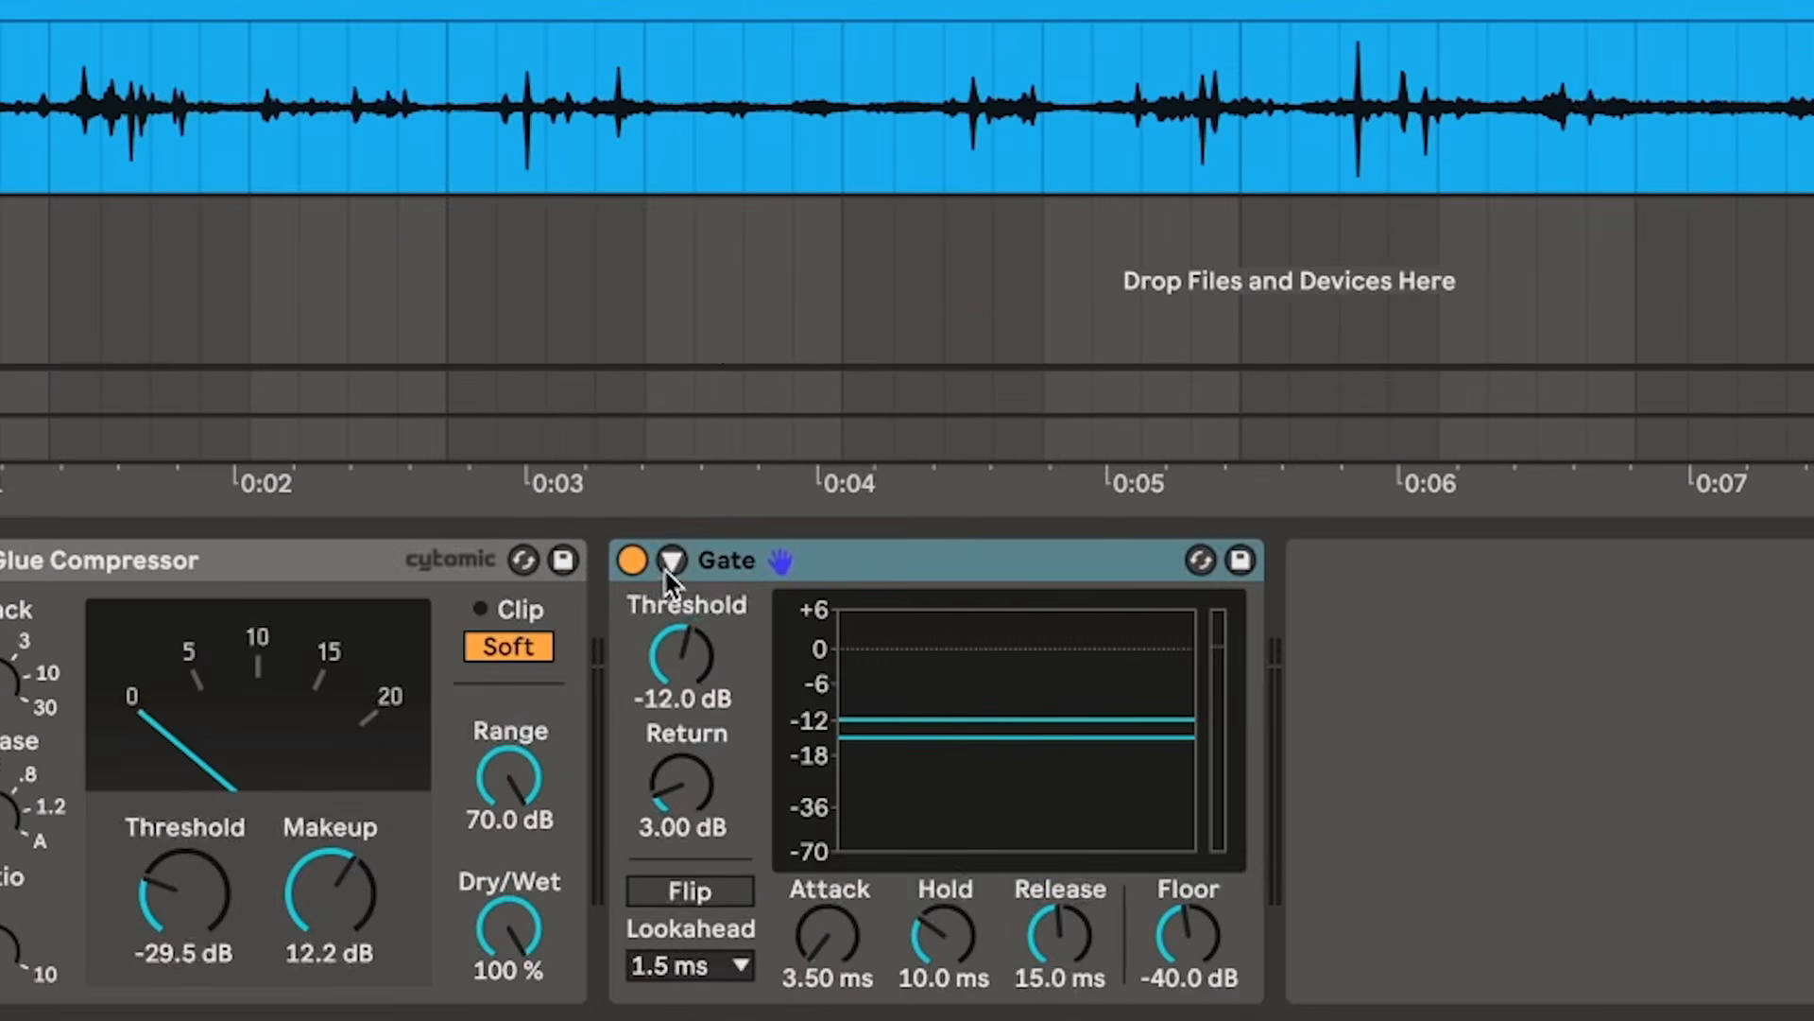
left_click(670, 561)
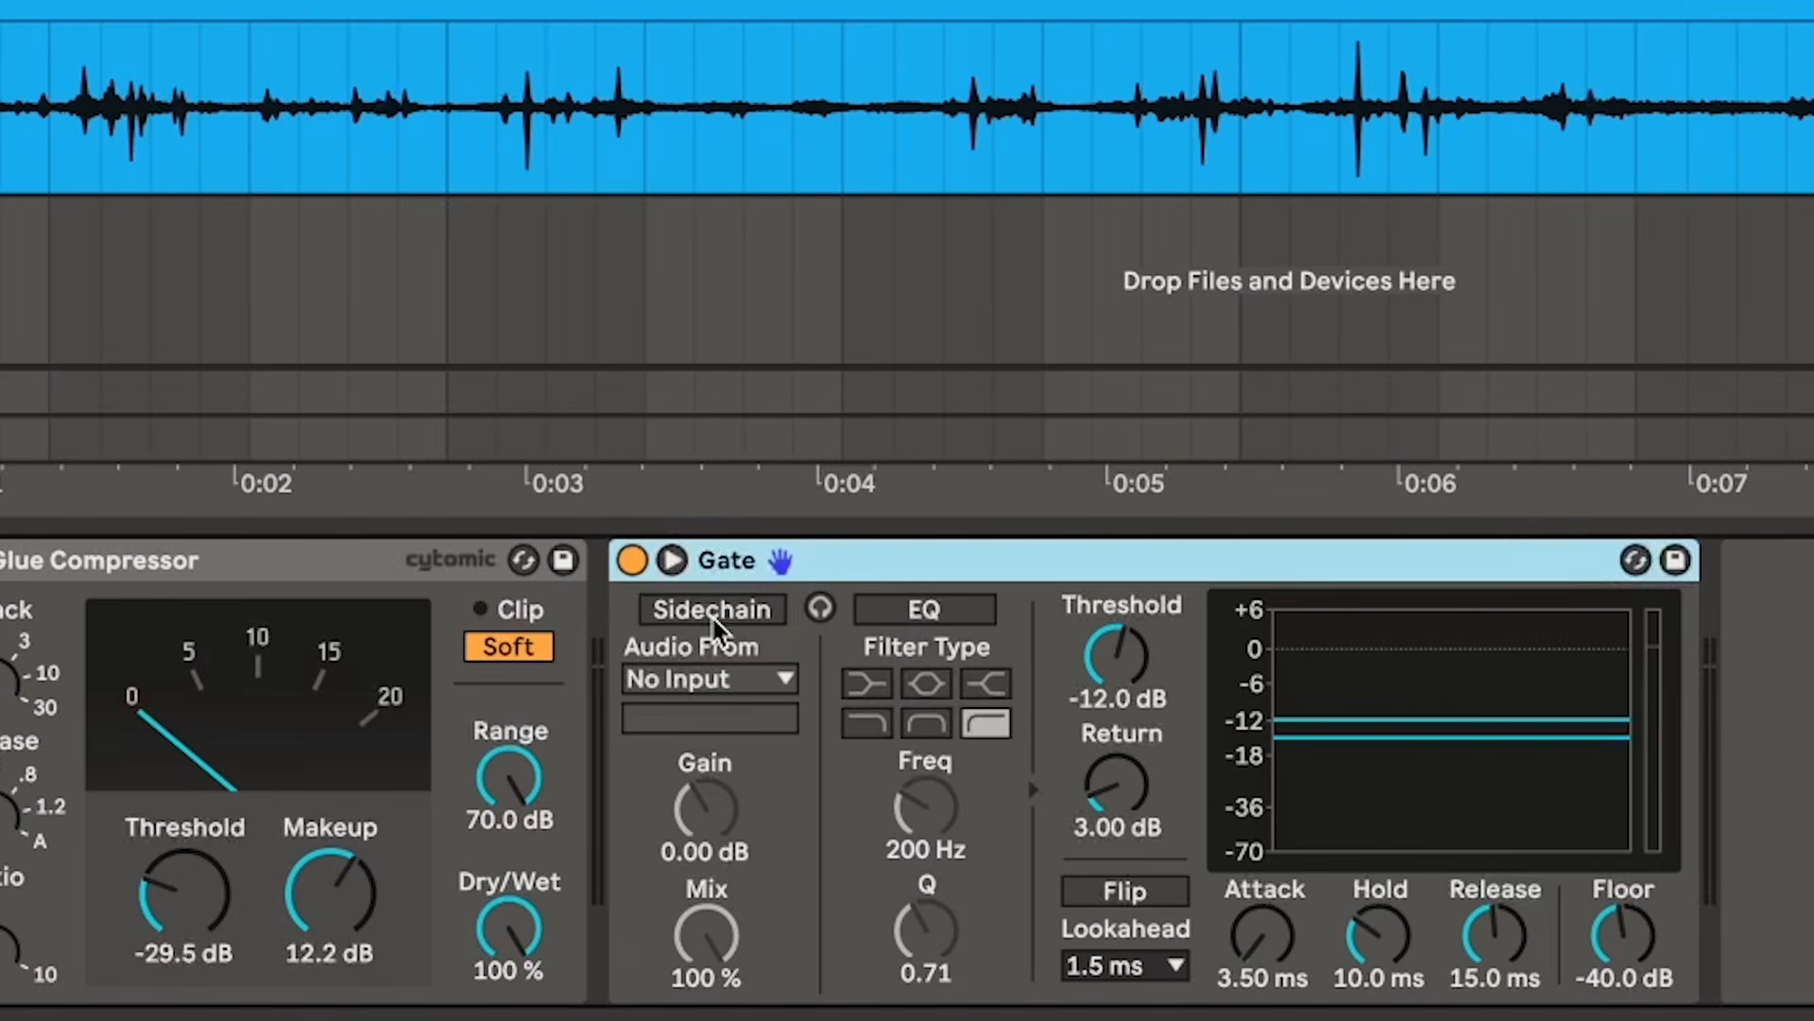
left_click(713, 679)
left_click(721, 274)
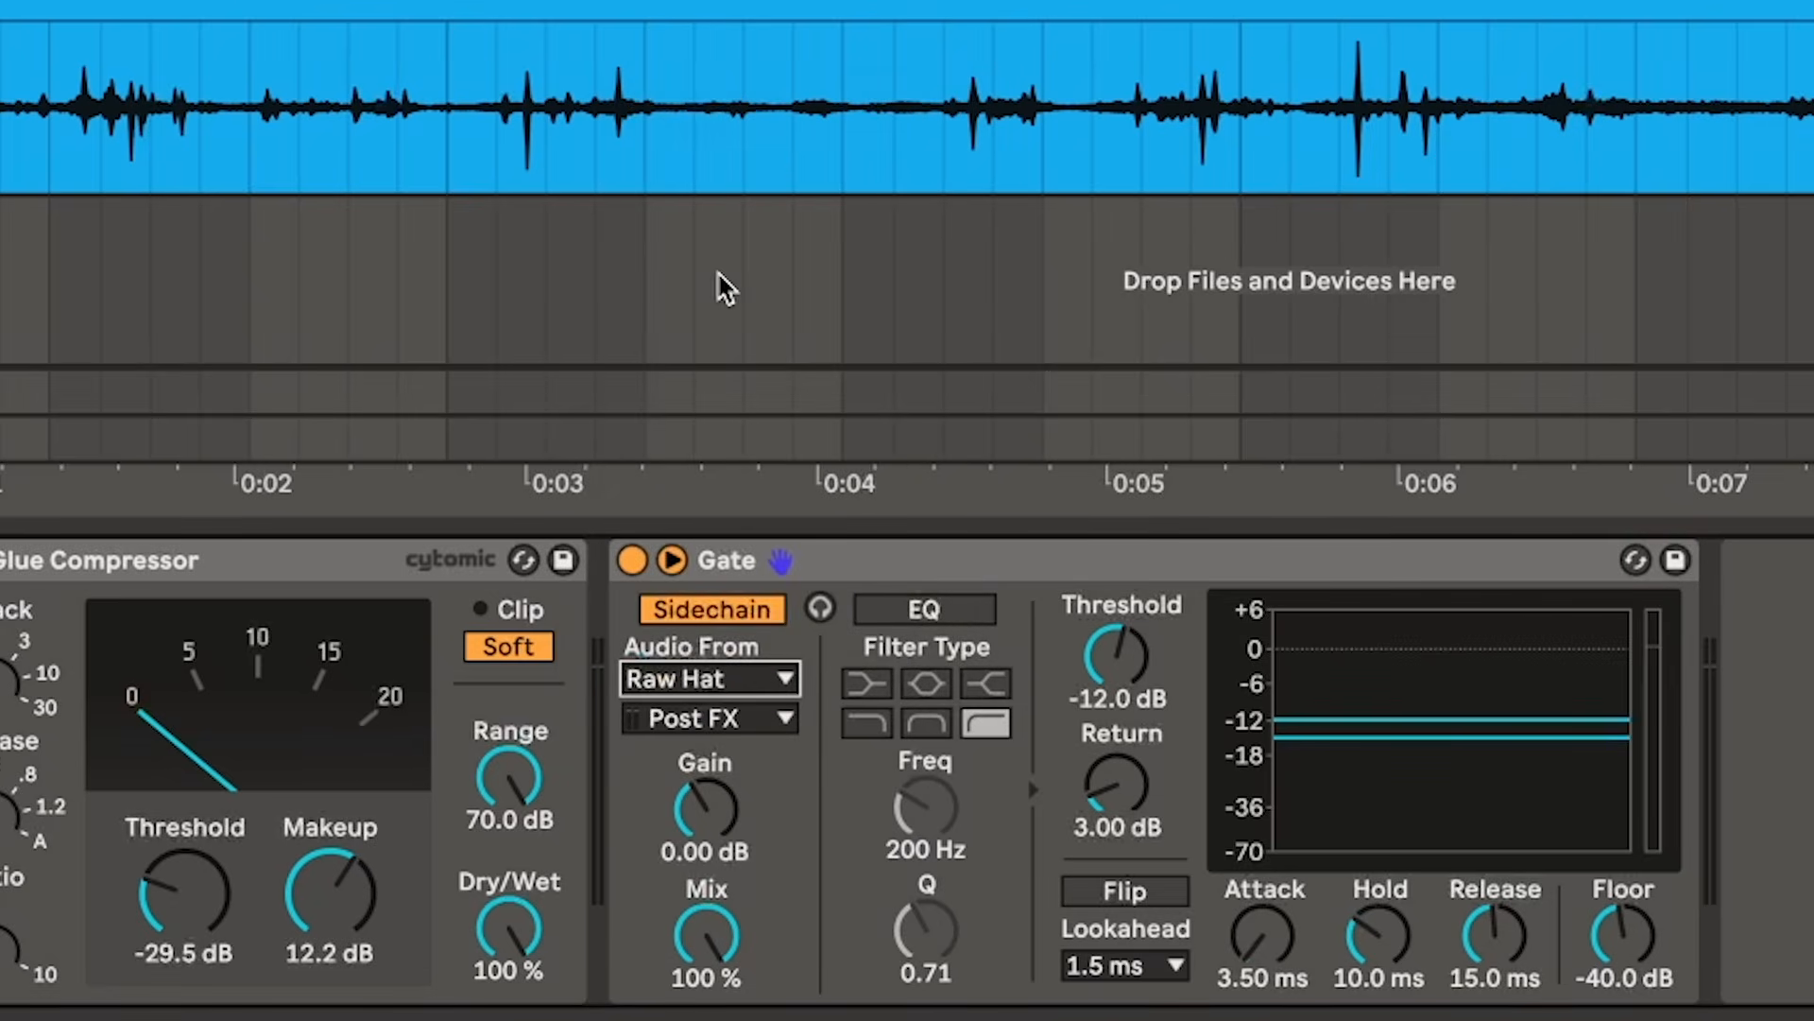
key("space")
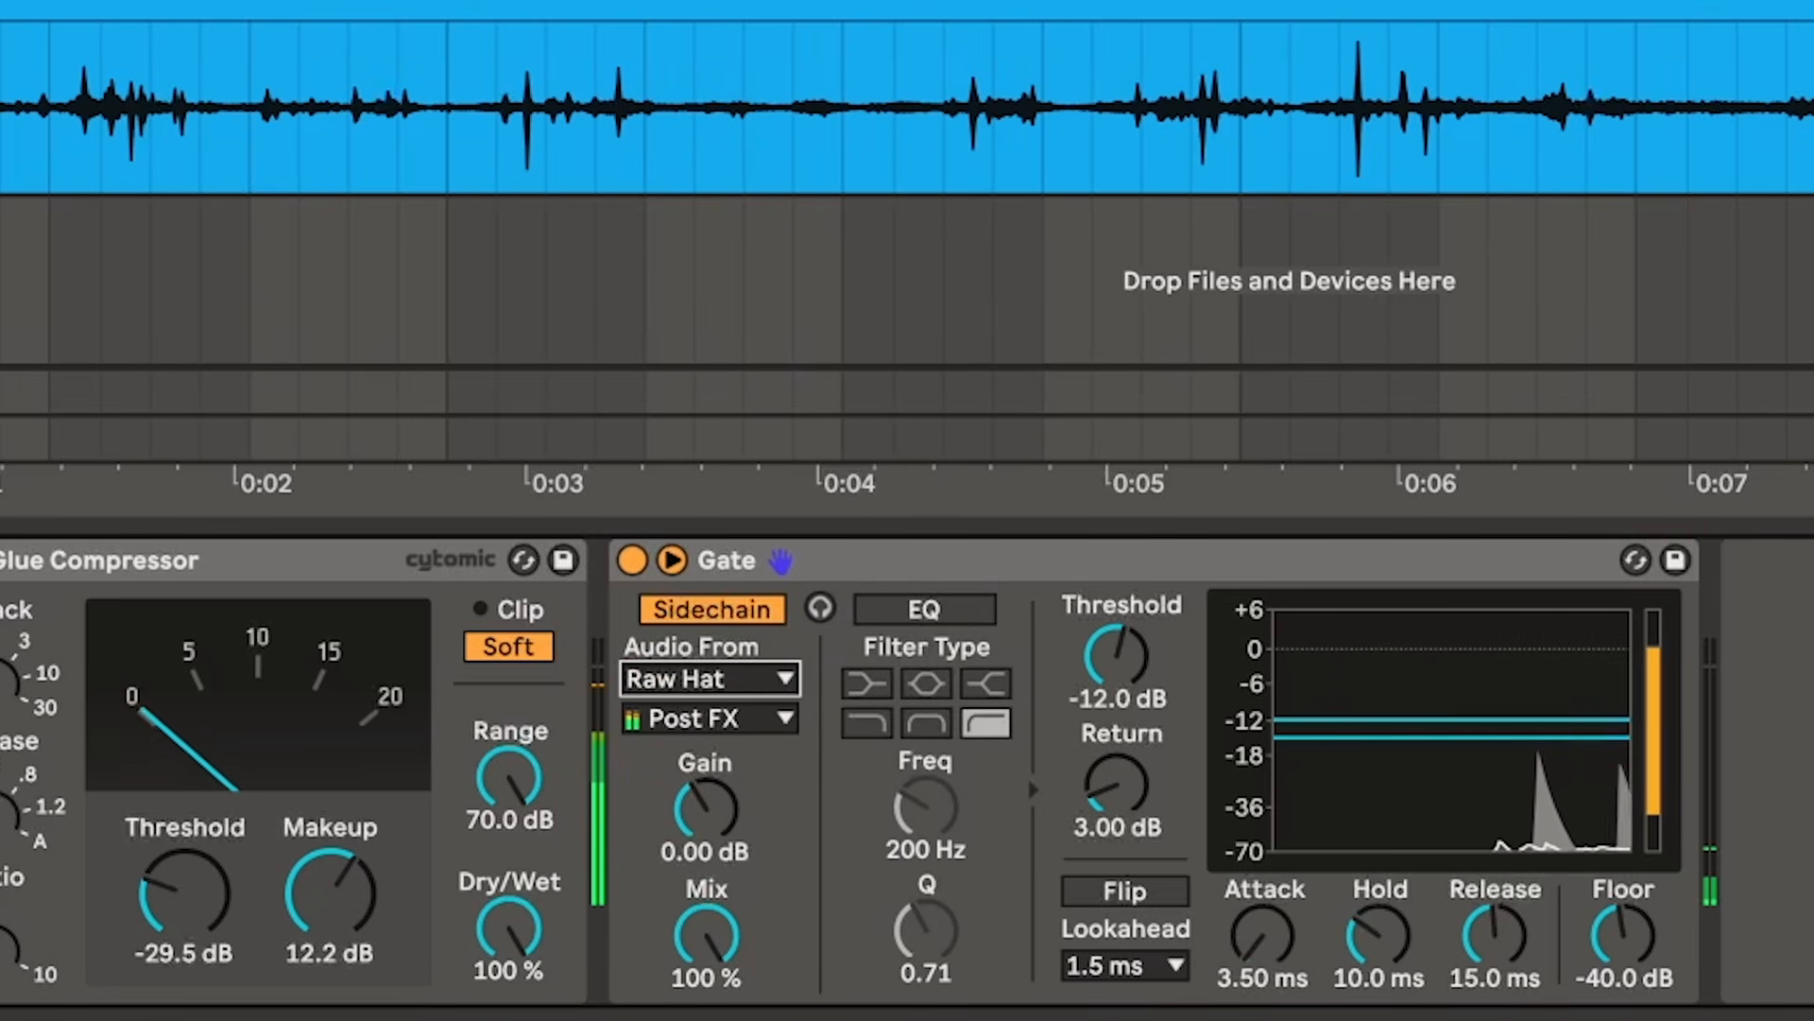
- Set the Gate's threshold to -44.4 dB, hold to 8.08 ms, and release to 5.98 ms
left_click_drag(1117, 655, 1117, 740)
left_click_drag(1497, 939, 1497, 979)
left_click_drag(1374, 941, 1374, 954)
left_click_drag(1505, 956, 1505, 966)
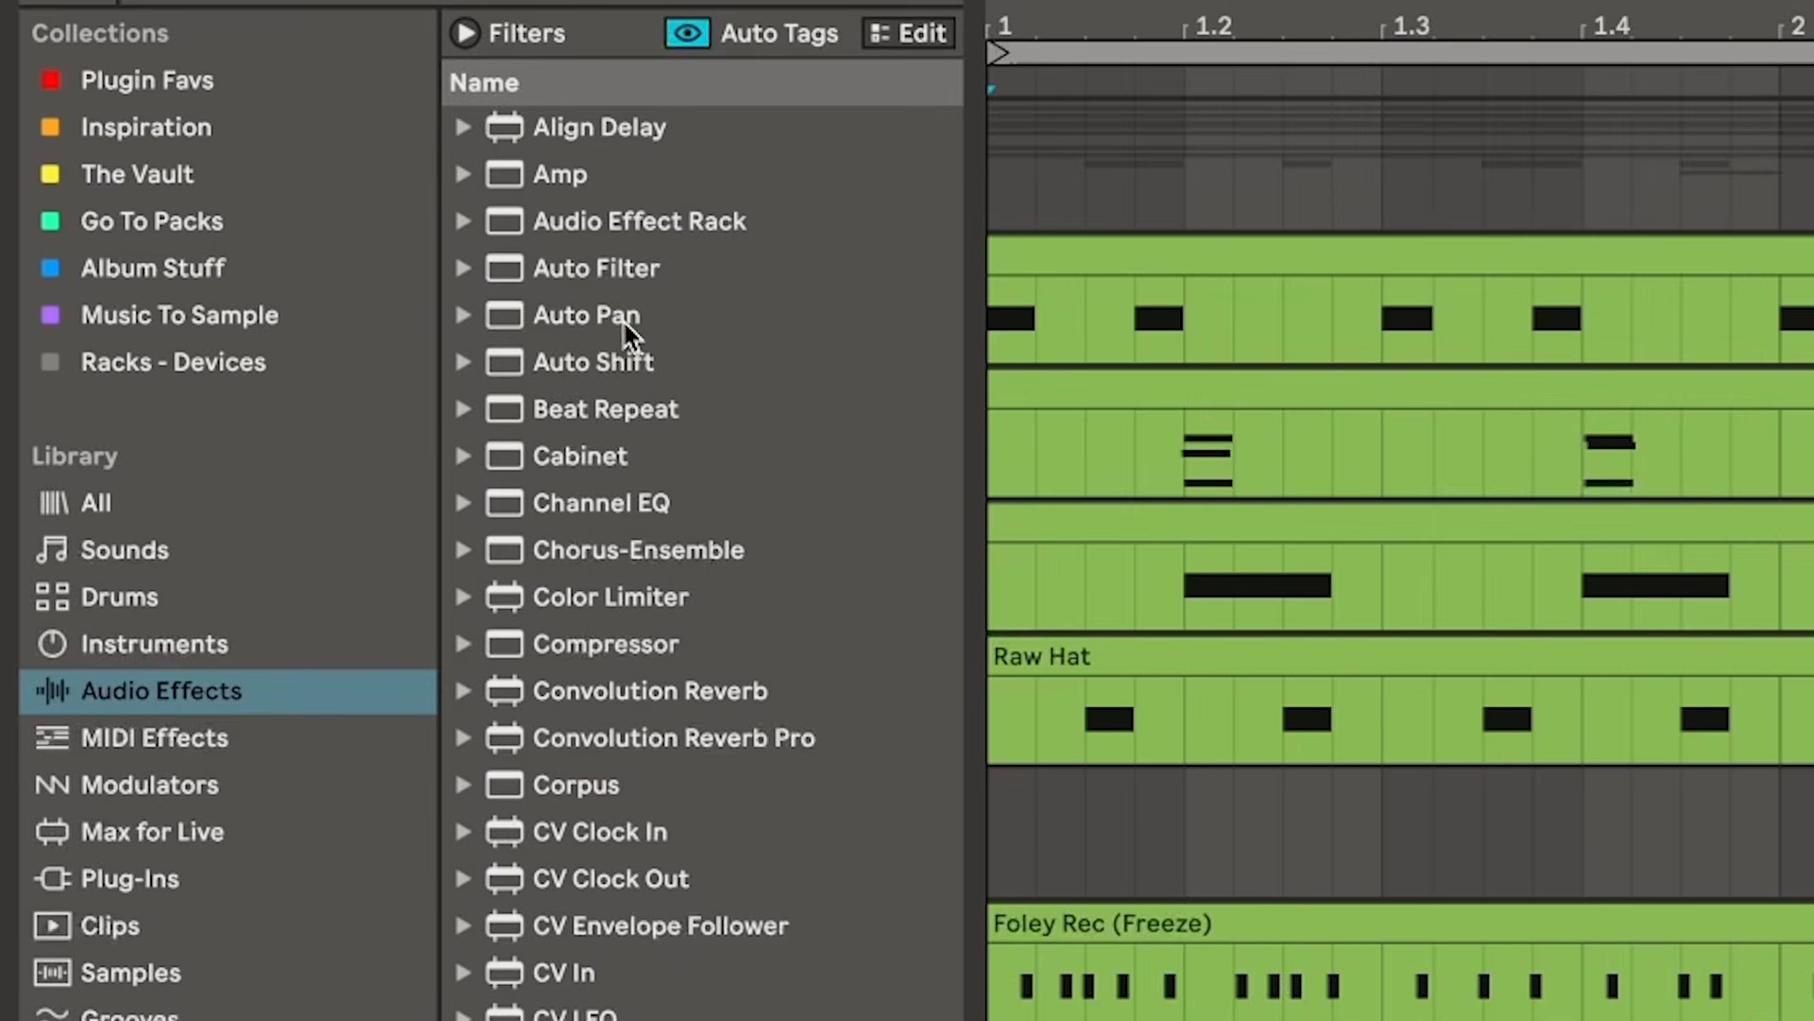
- Add an Auto Pan after the Gate with a tempo-synced rate of 1/6, amount 100 %, and shape 52.4 %
double_click(620, 317)
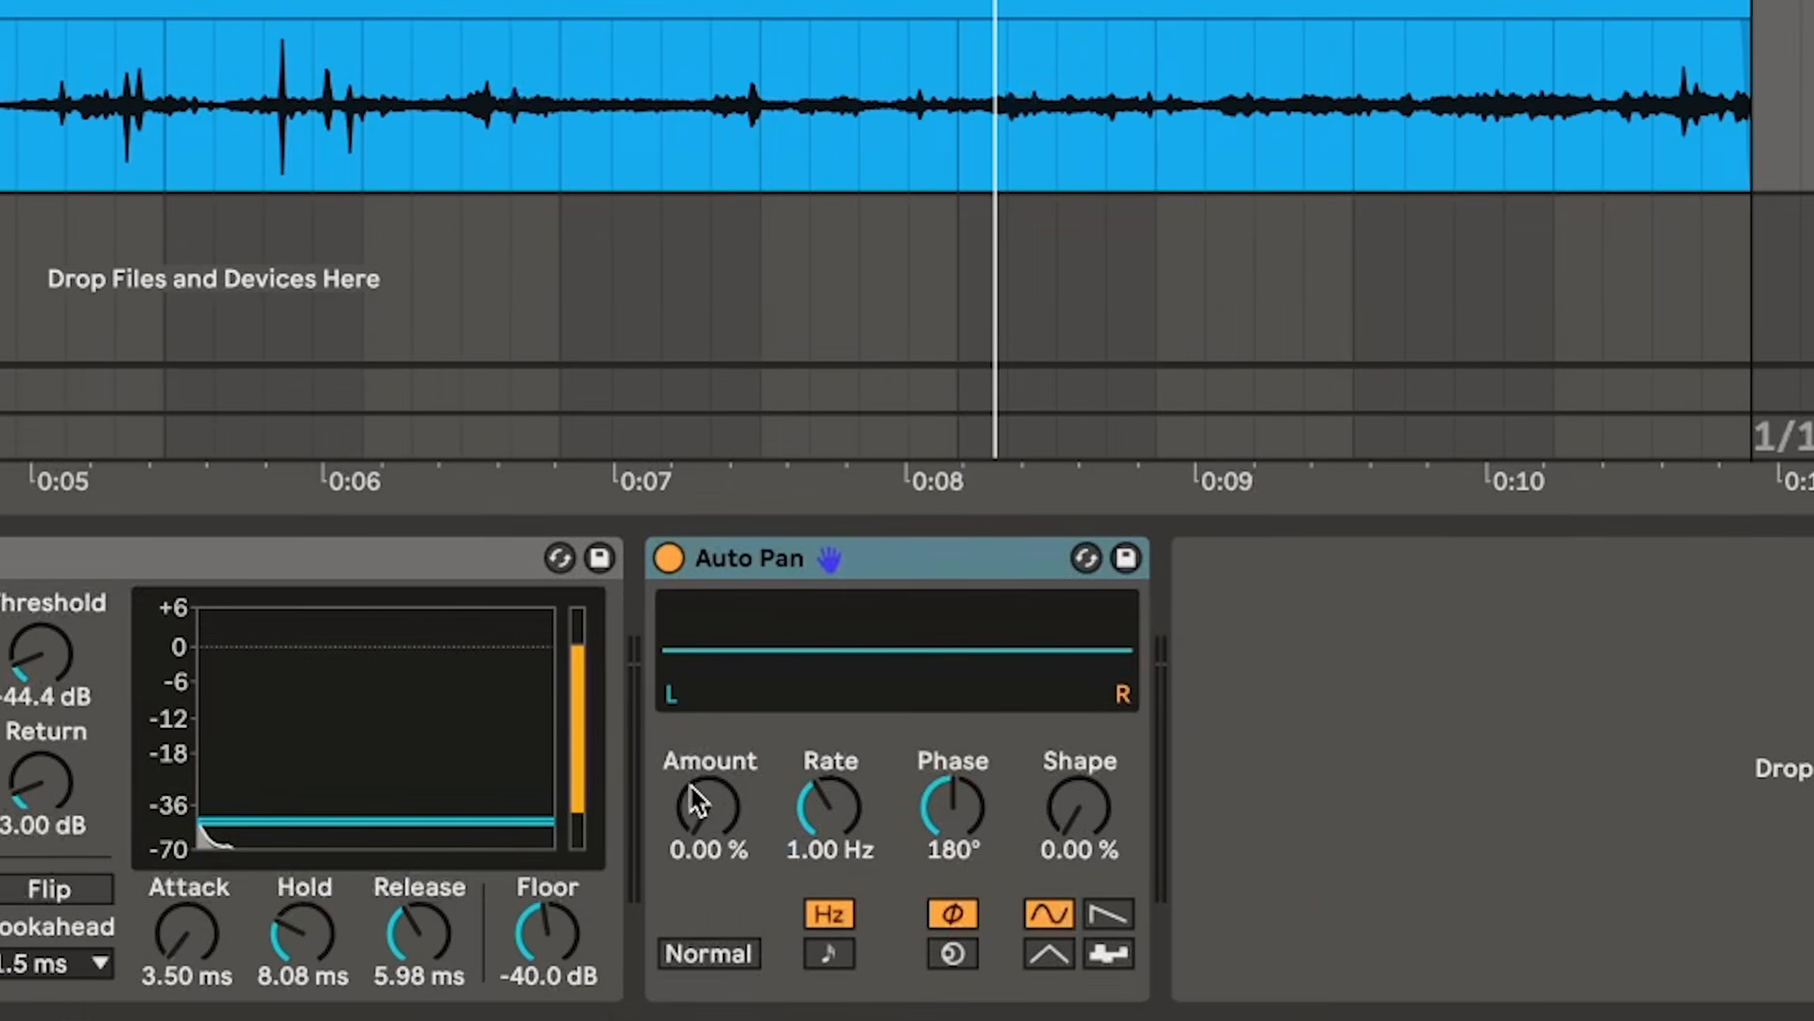
left_click(828, 953)
left_click_drag(830, 808, 829, 790)
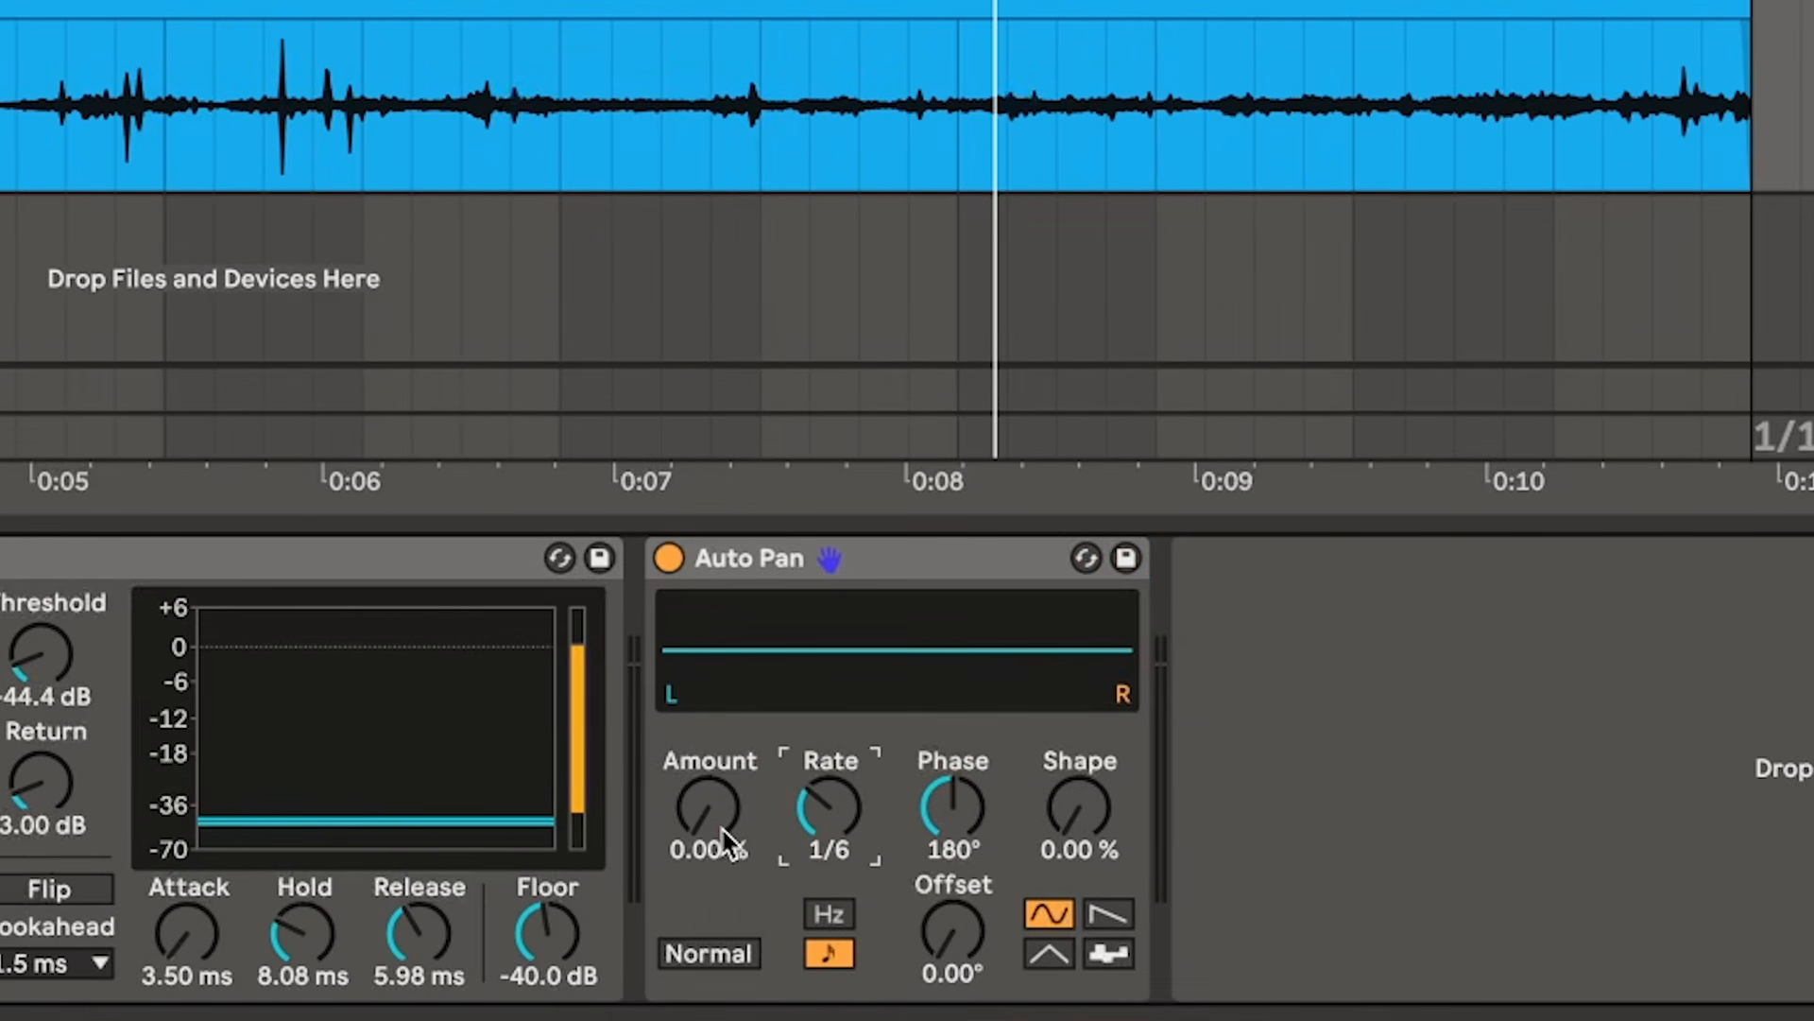
left_click_drag(723, 827, 723, 756)
left_click_drag(1099, 819, 1099, 738)
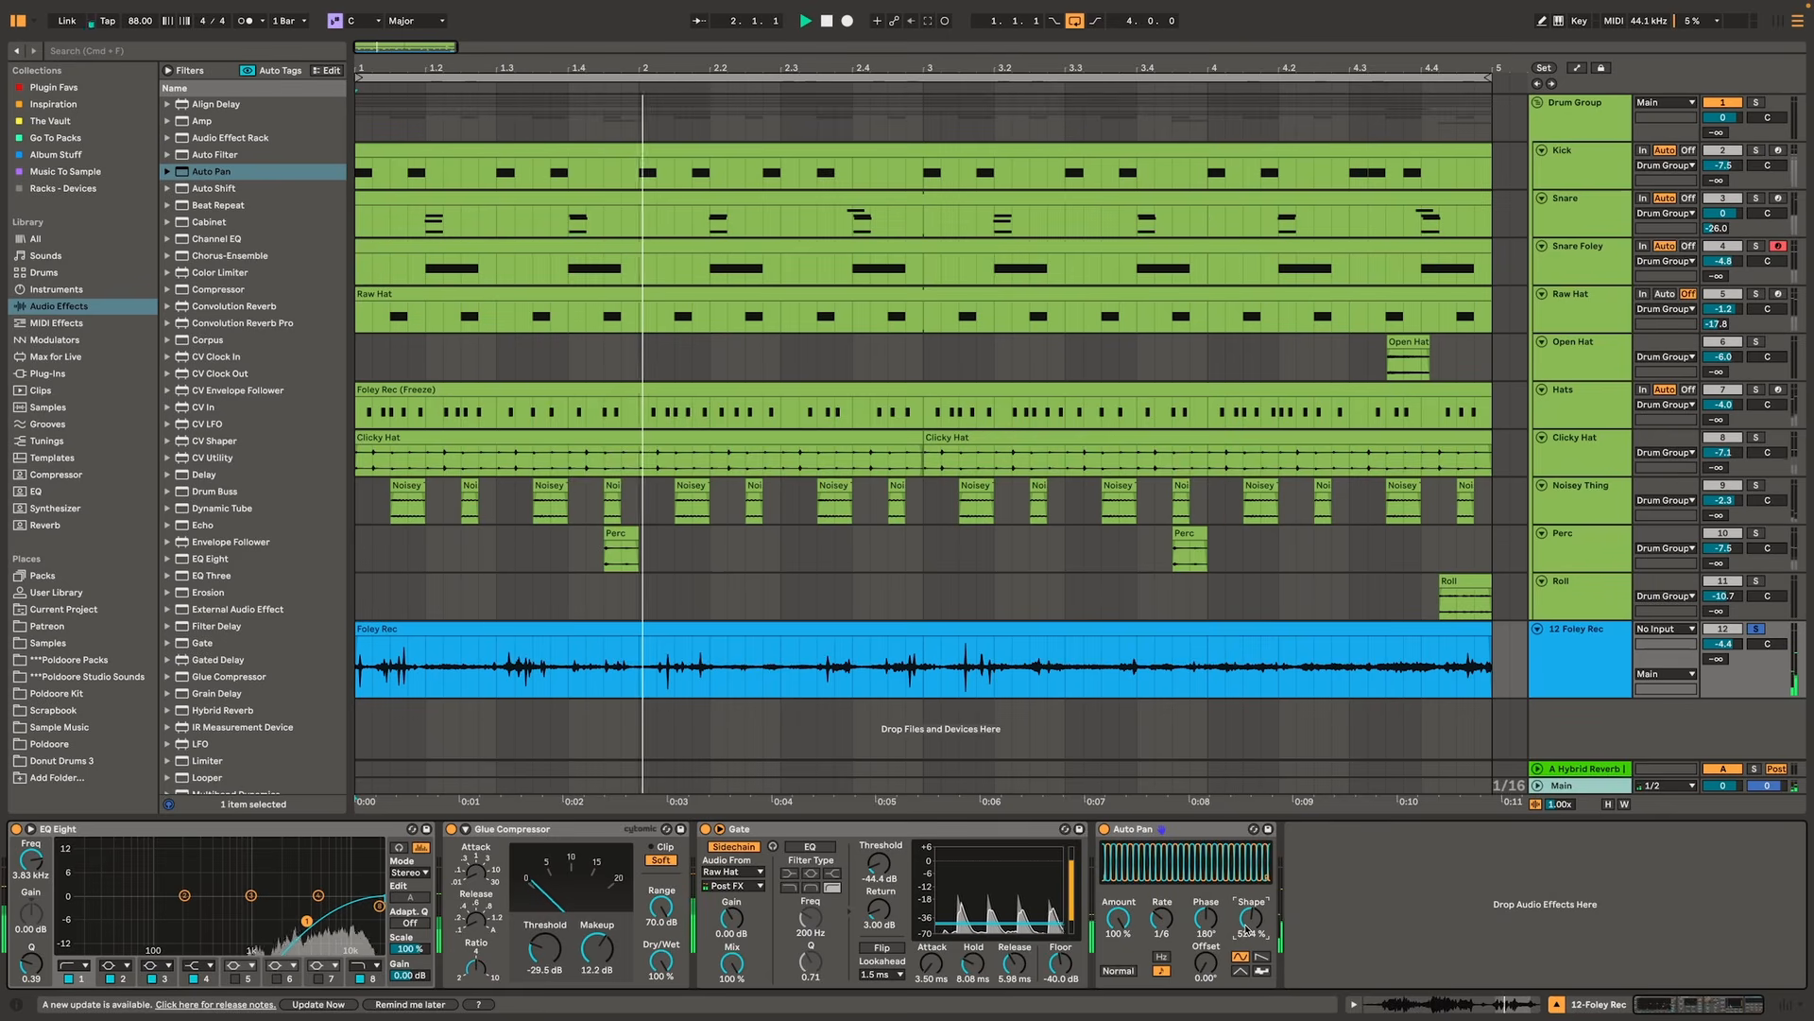
key("space")
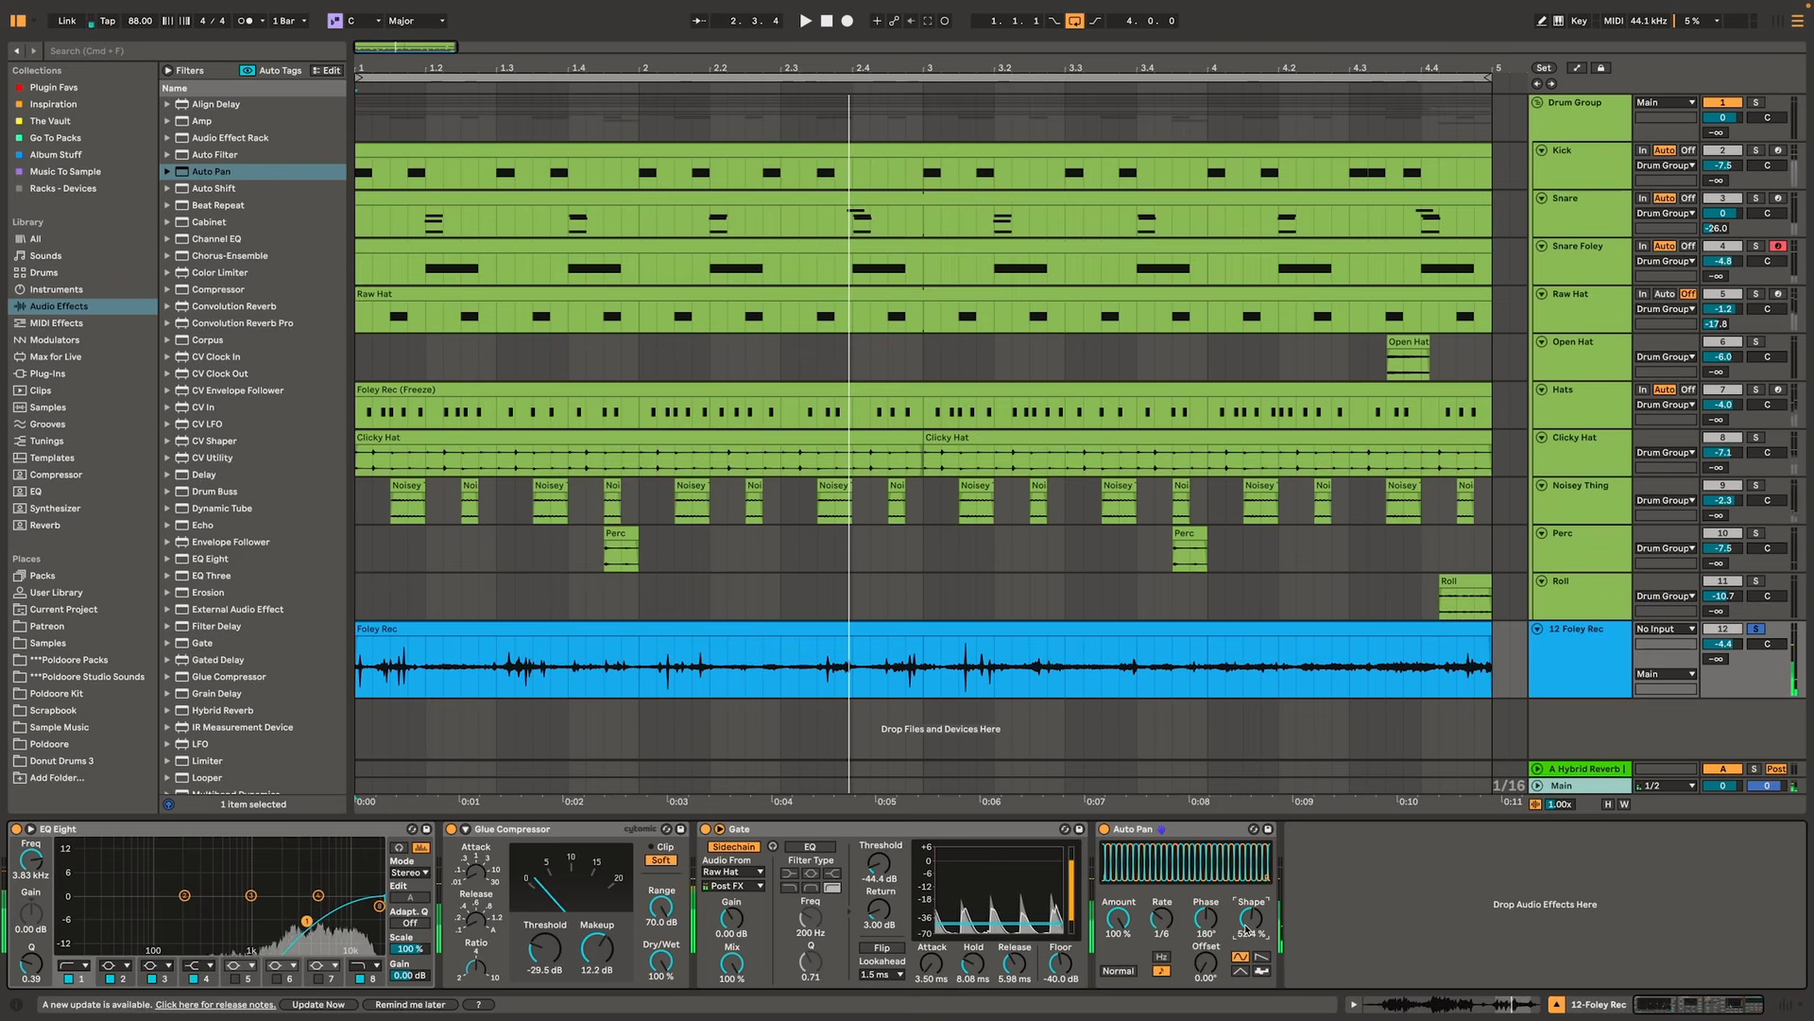
- Move the Foley Rec track into the Drum Group between Hats and Clicky Hat
left_click(1579, 690)
key("u")
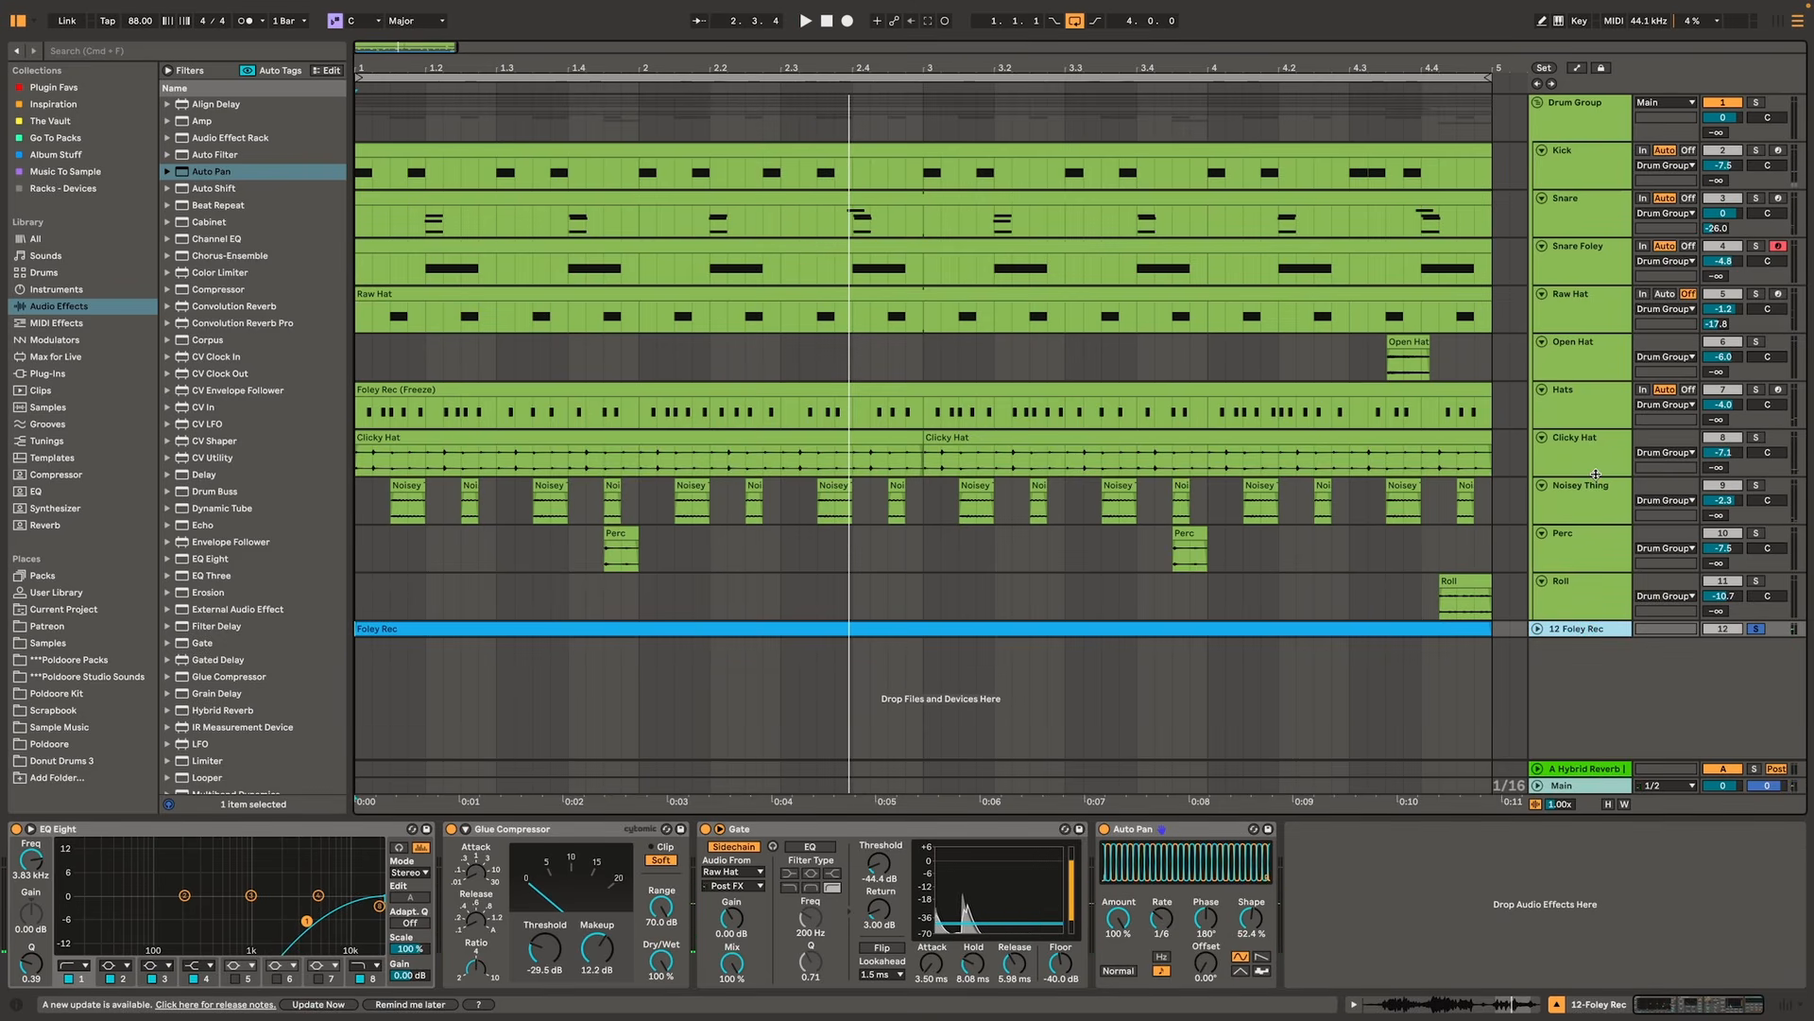
left_click_drag(1568, 631, 1576, 436)
key("u")
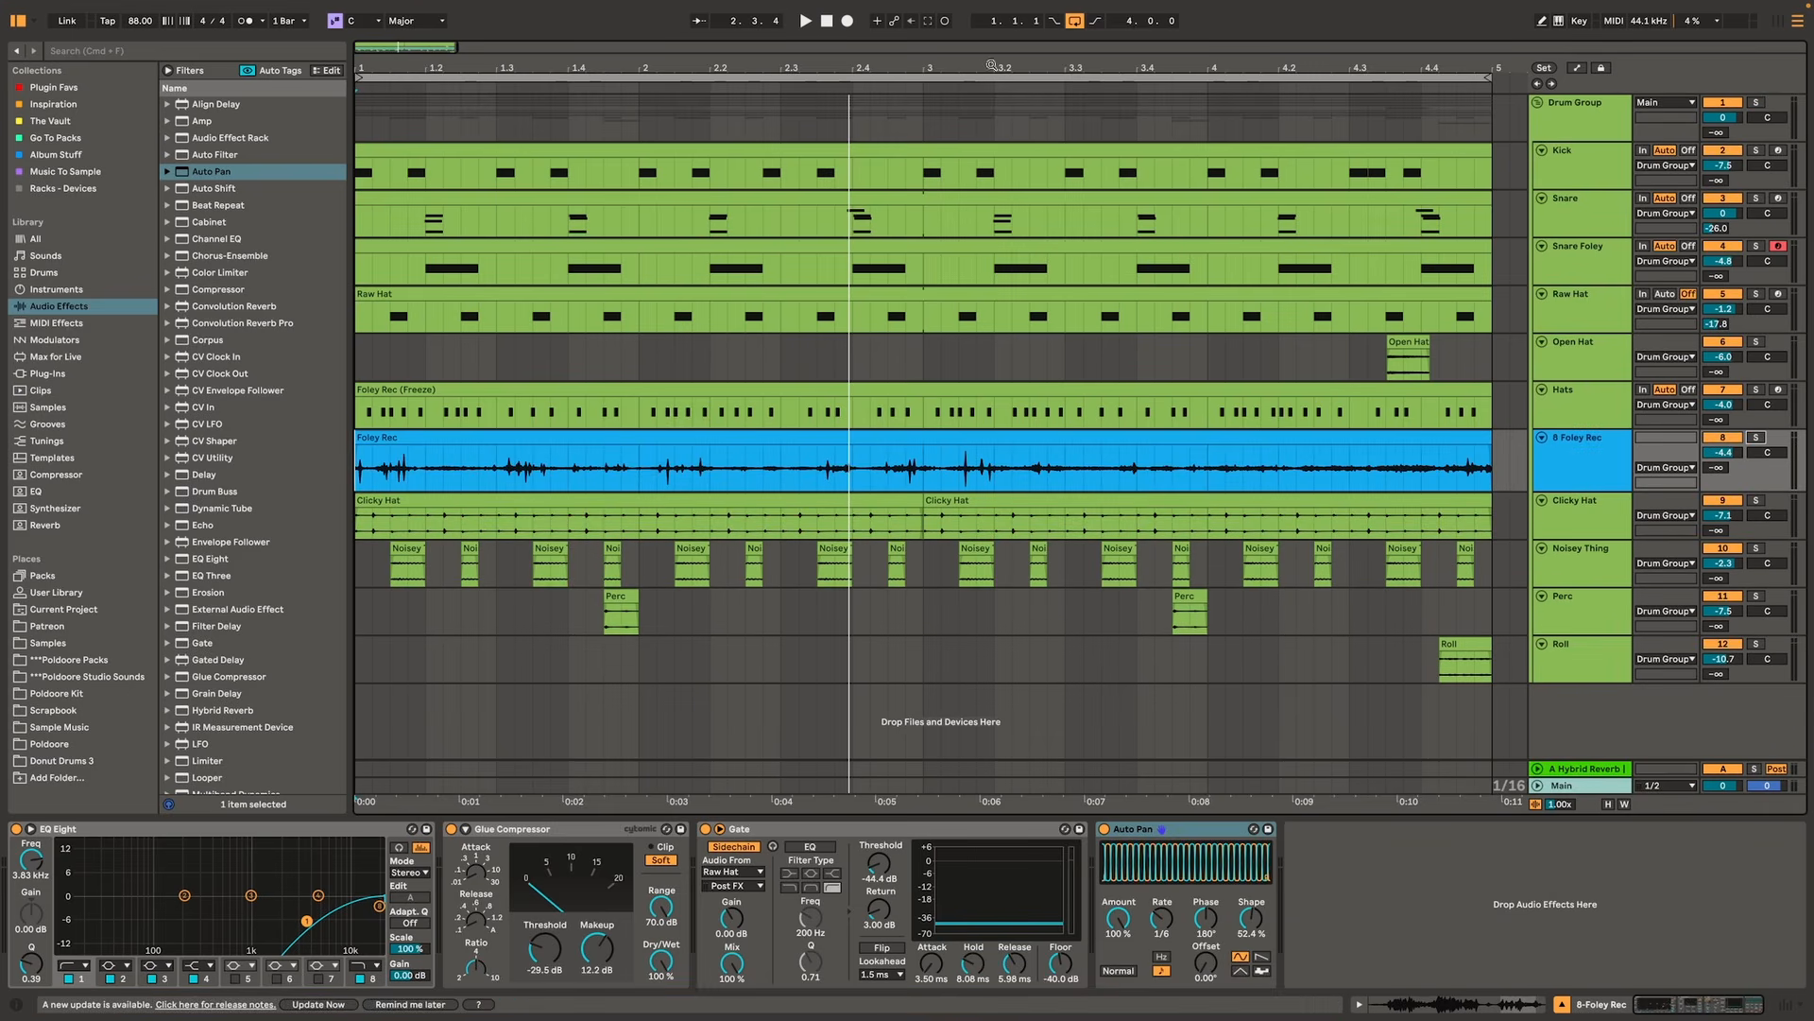
- Play the loop and lower the Foley Rec track's volume to -5.8 dB
left_click(827, 20)
key("space")
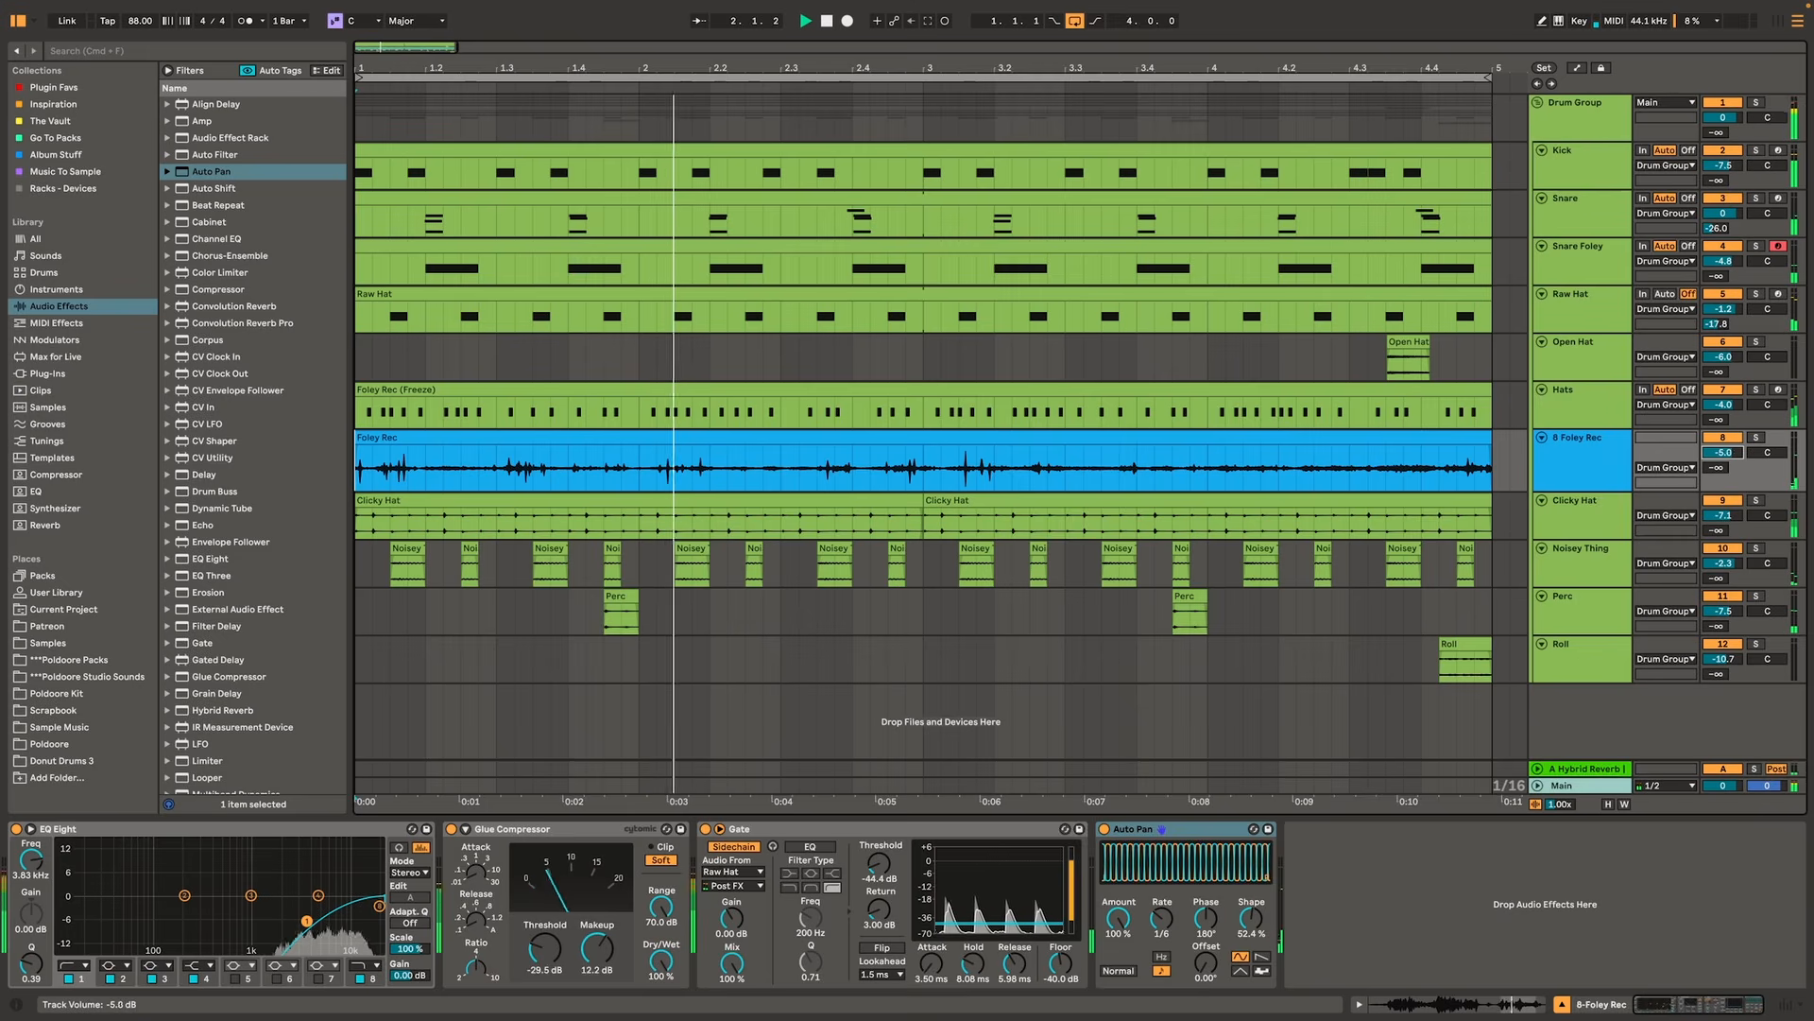
left_click_drag(1719, 457, 1719, 469)
- Rename the Foley Rec track as Foley Paper
key("super+r")
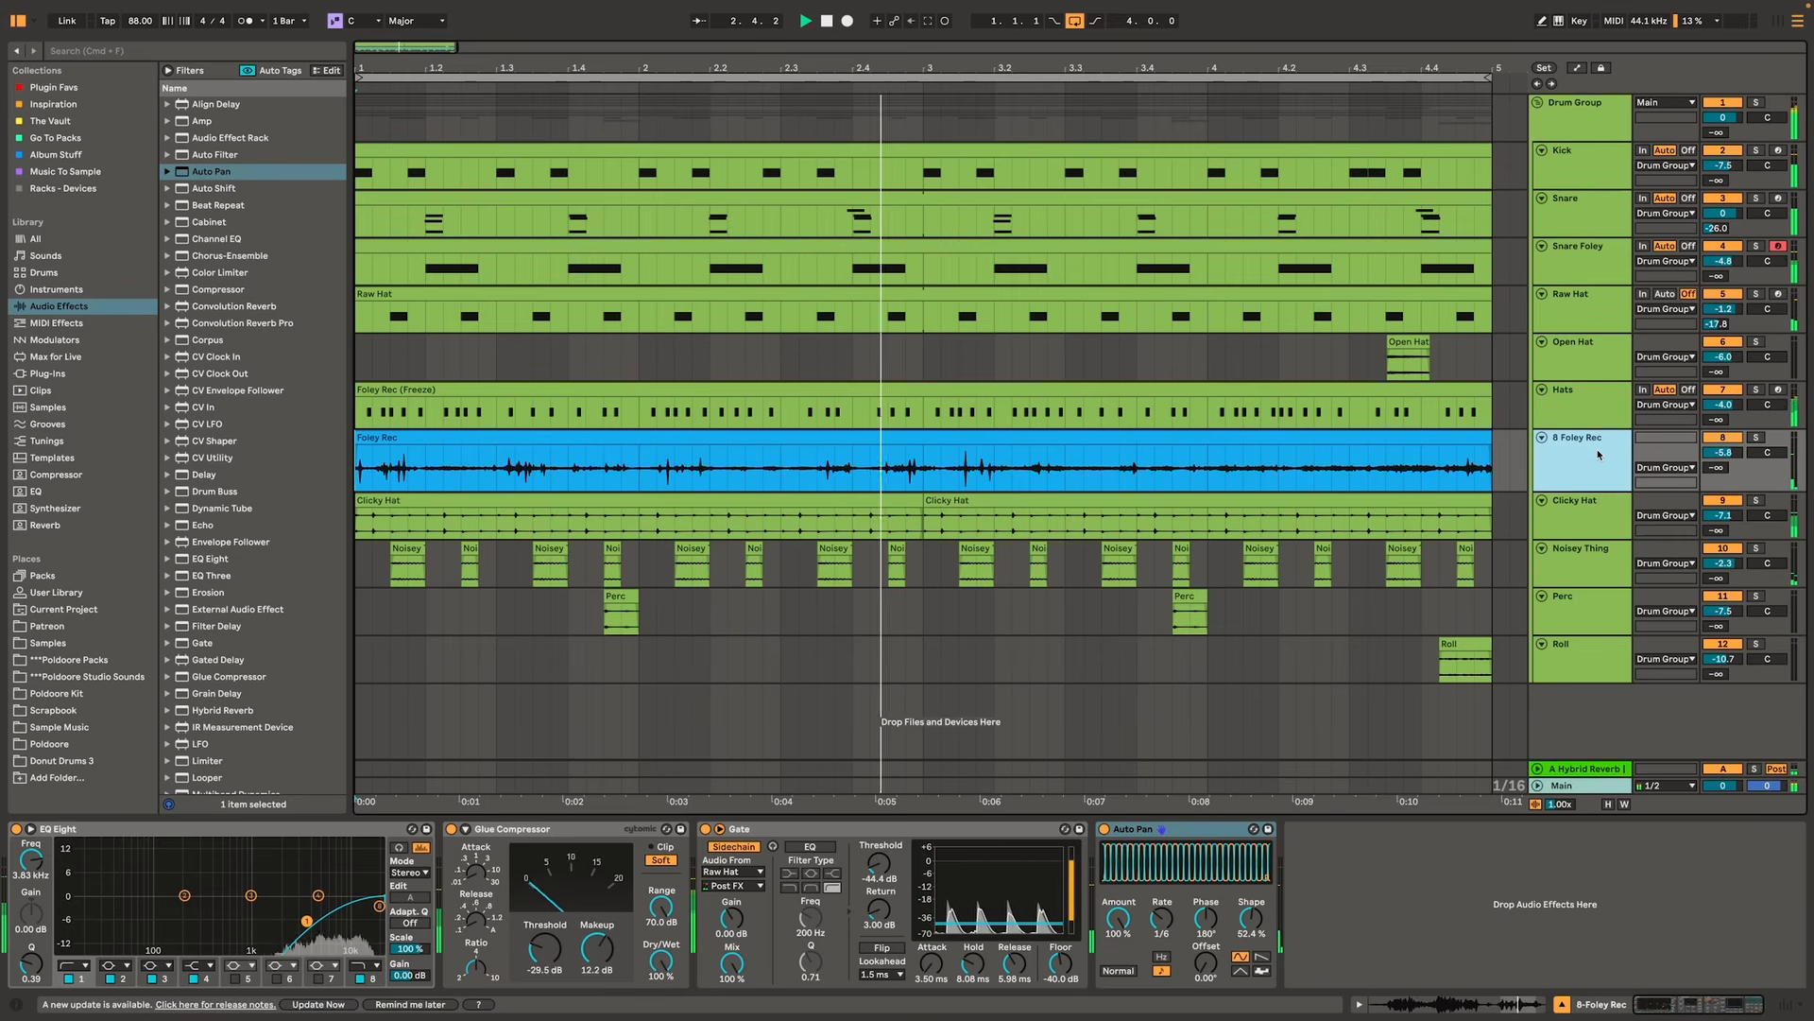
type("Foley P")
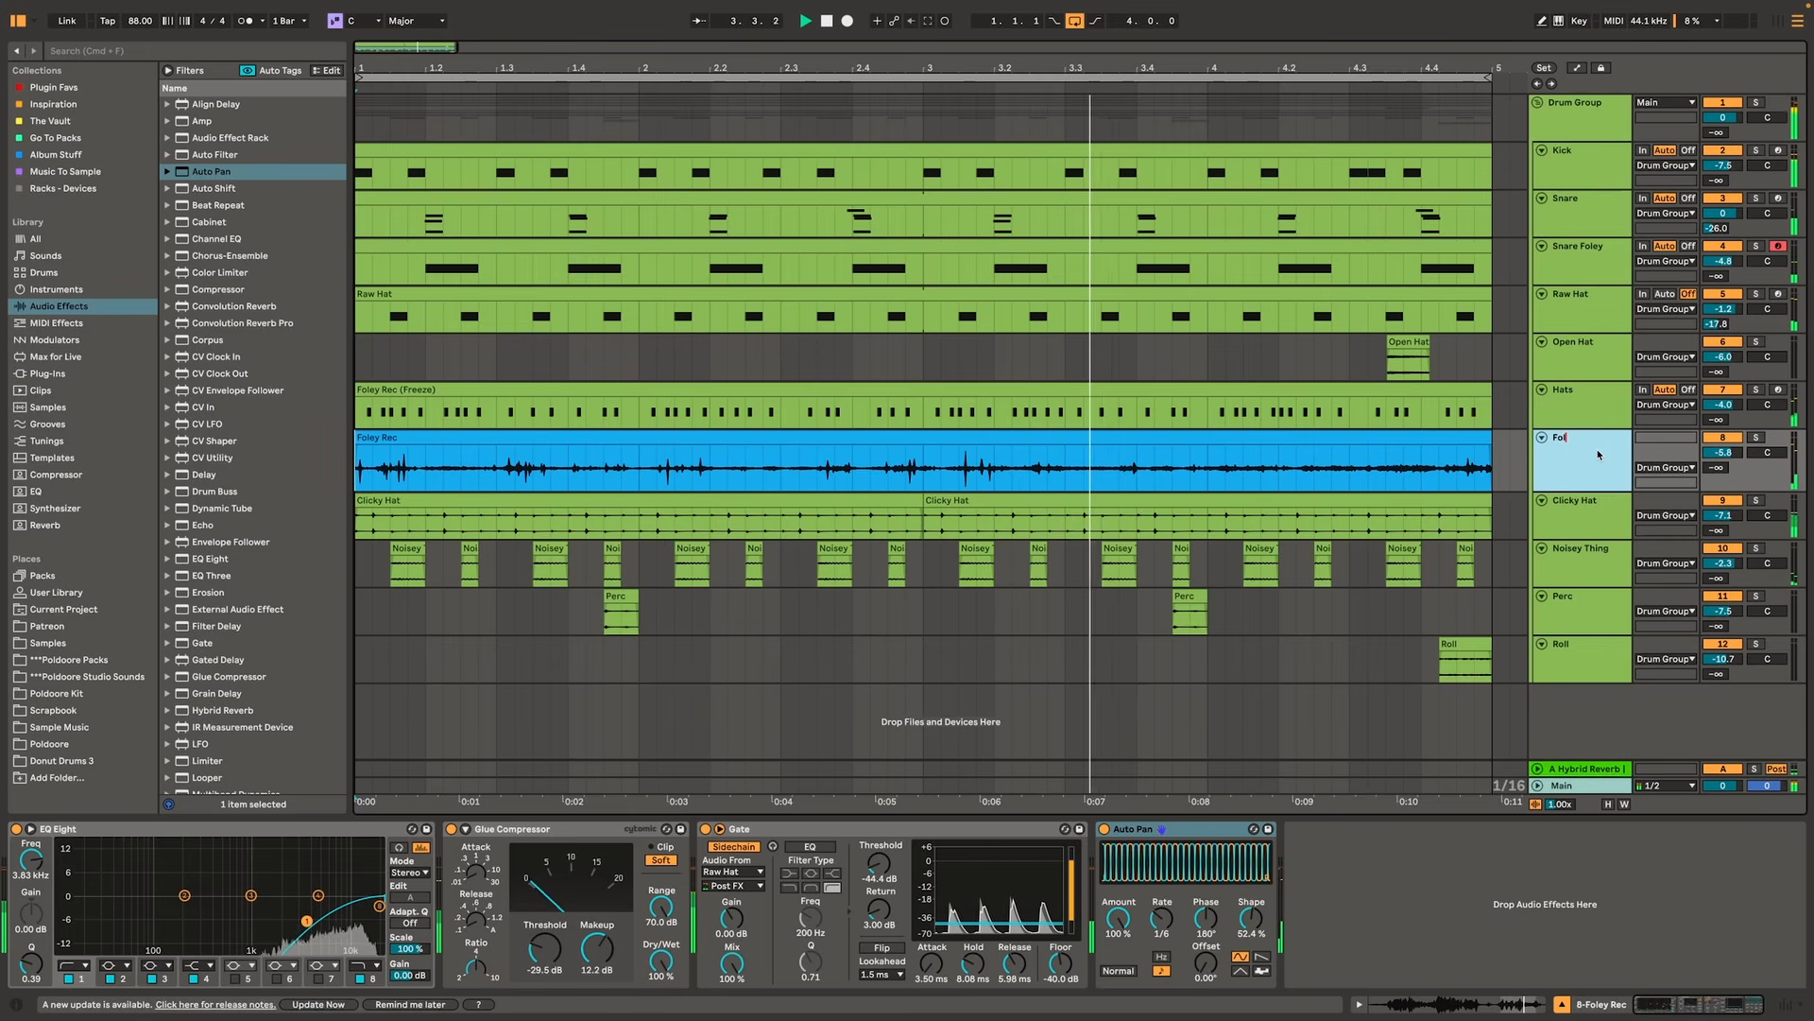
type("aper")
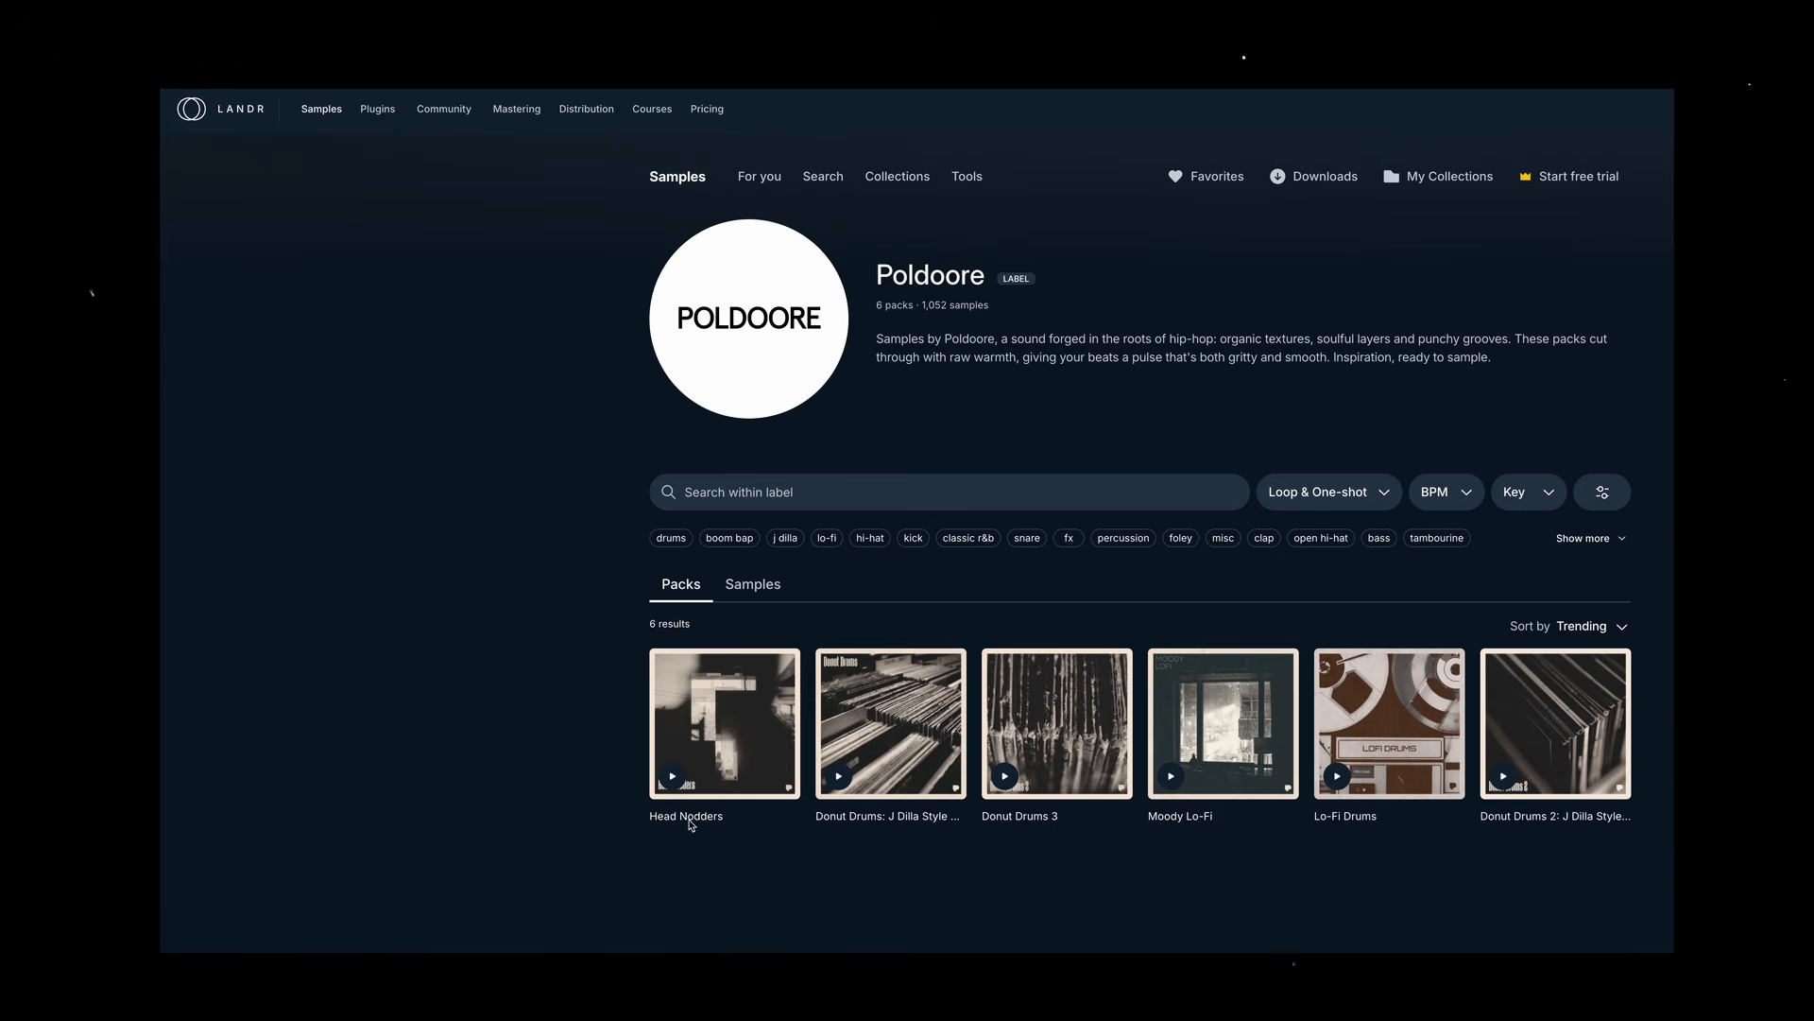
- Browse Poldoore's packs on LANDR and Tracklib, opening Tracklib's Heavy Boom Bap pack and previewing its 79 bpm apollo drum loop
left_click(693, 813)
left_click(730, 670)
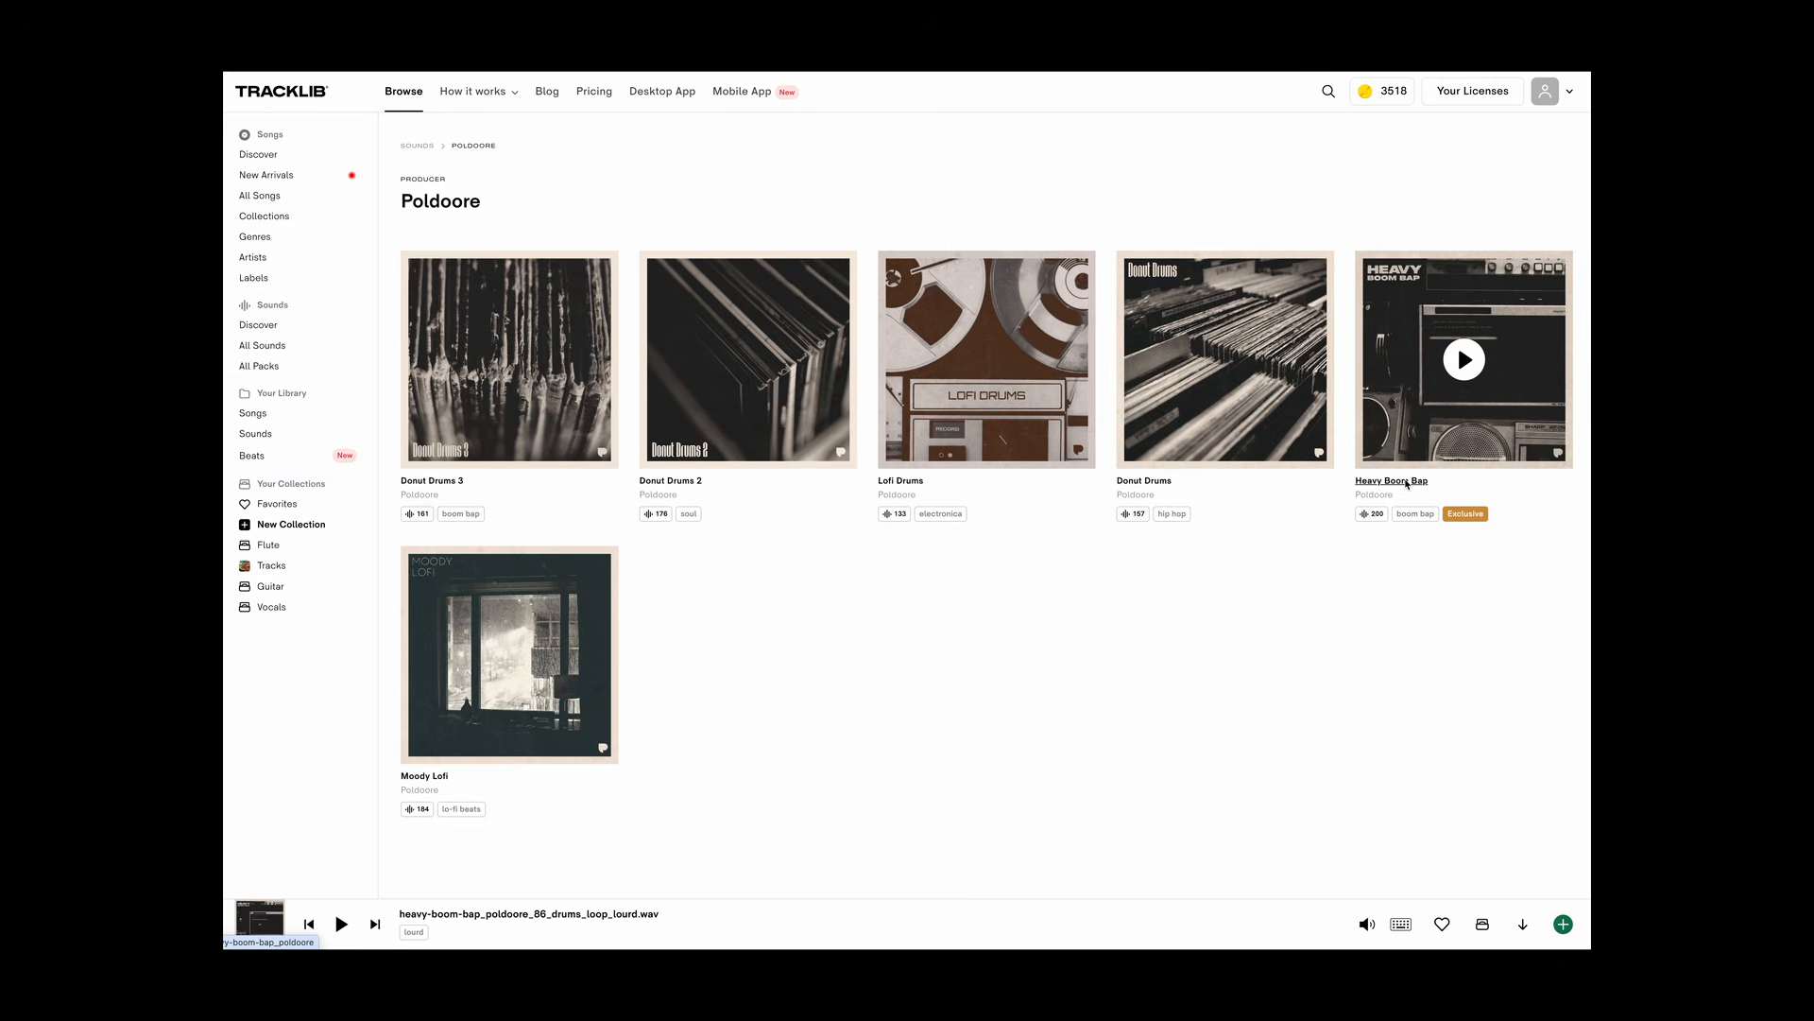
left_click(1406, 482)
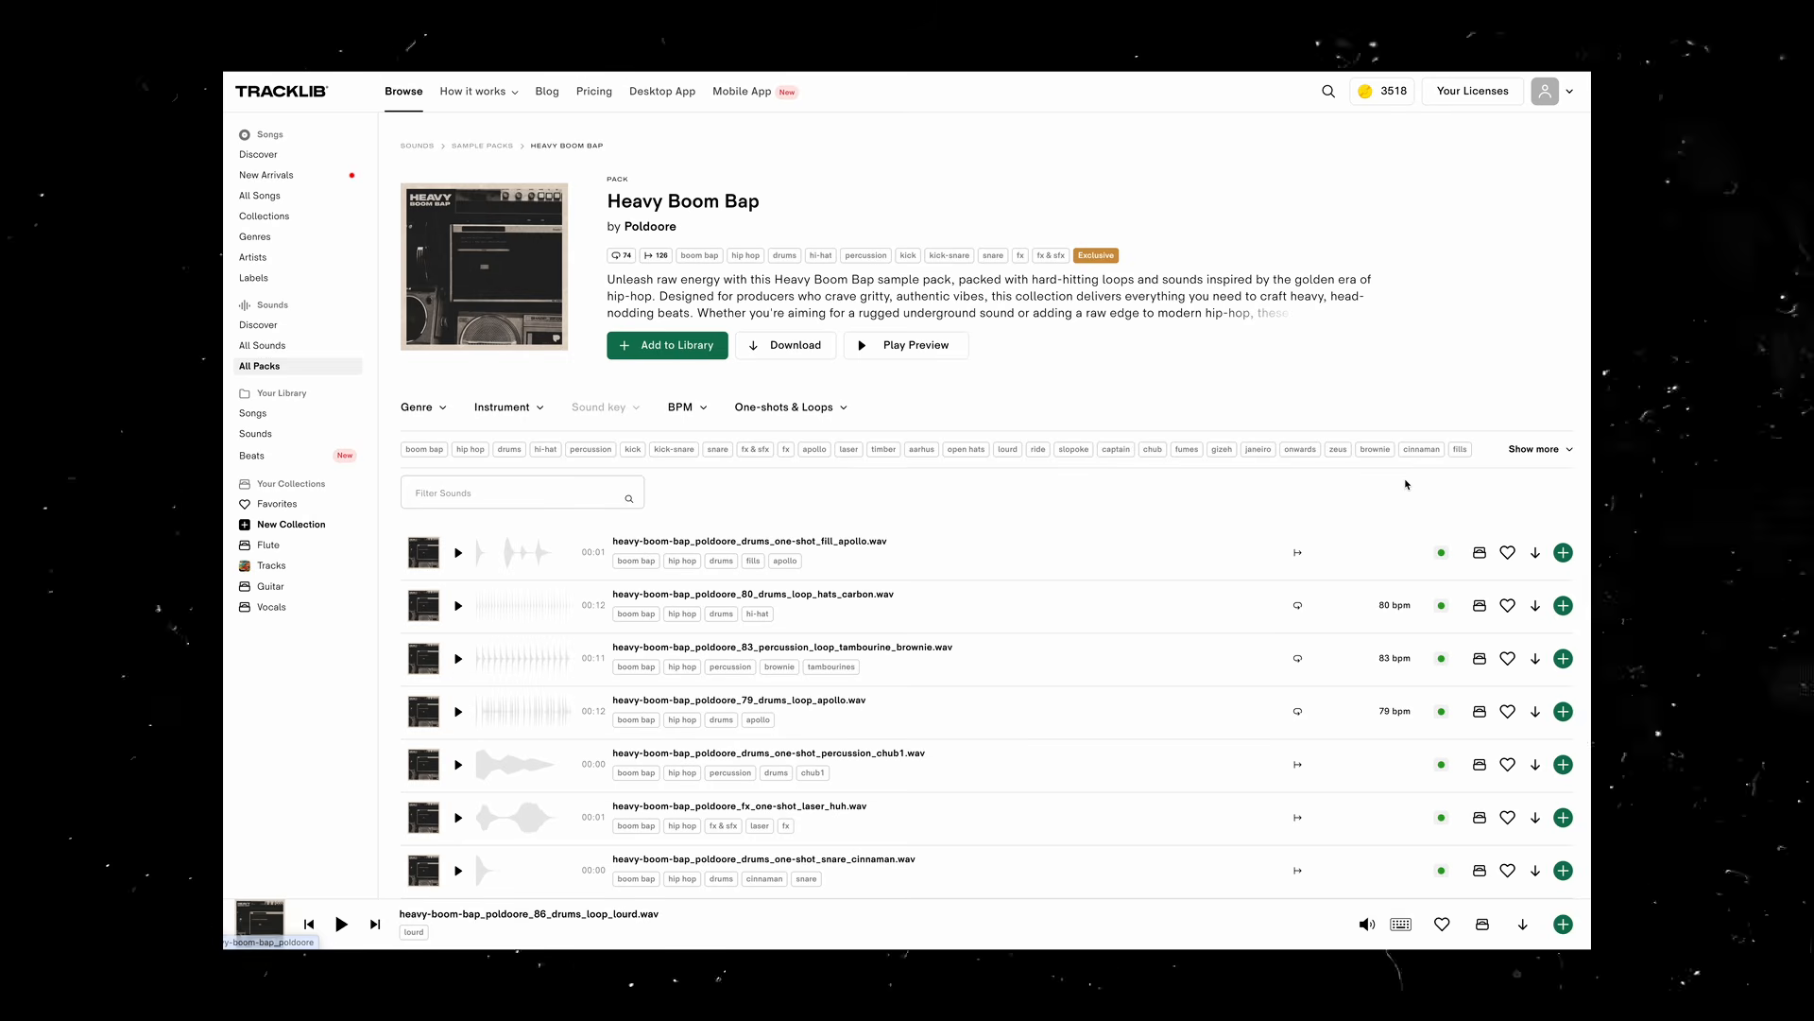
left_click(460, 716)
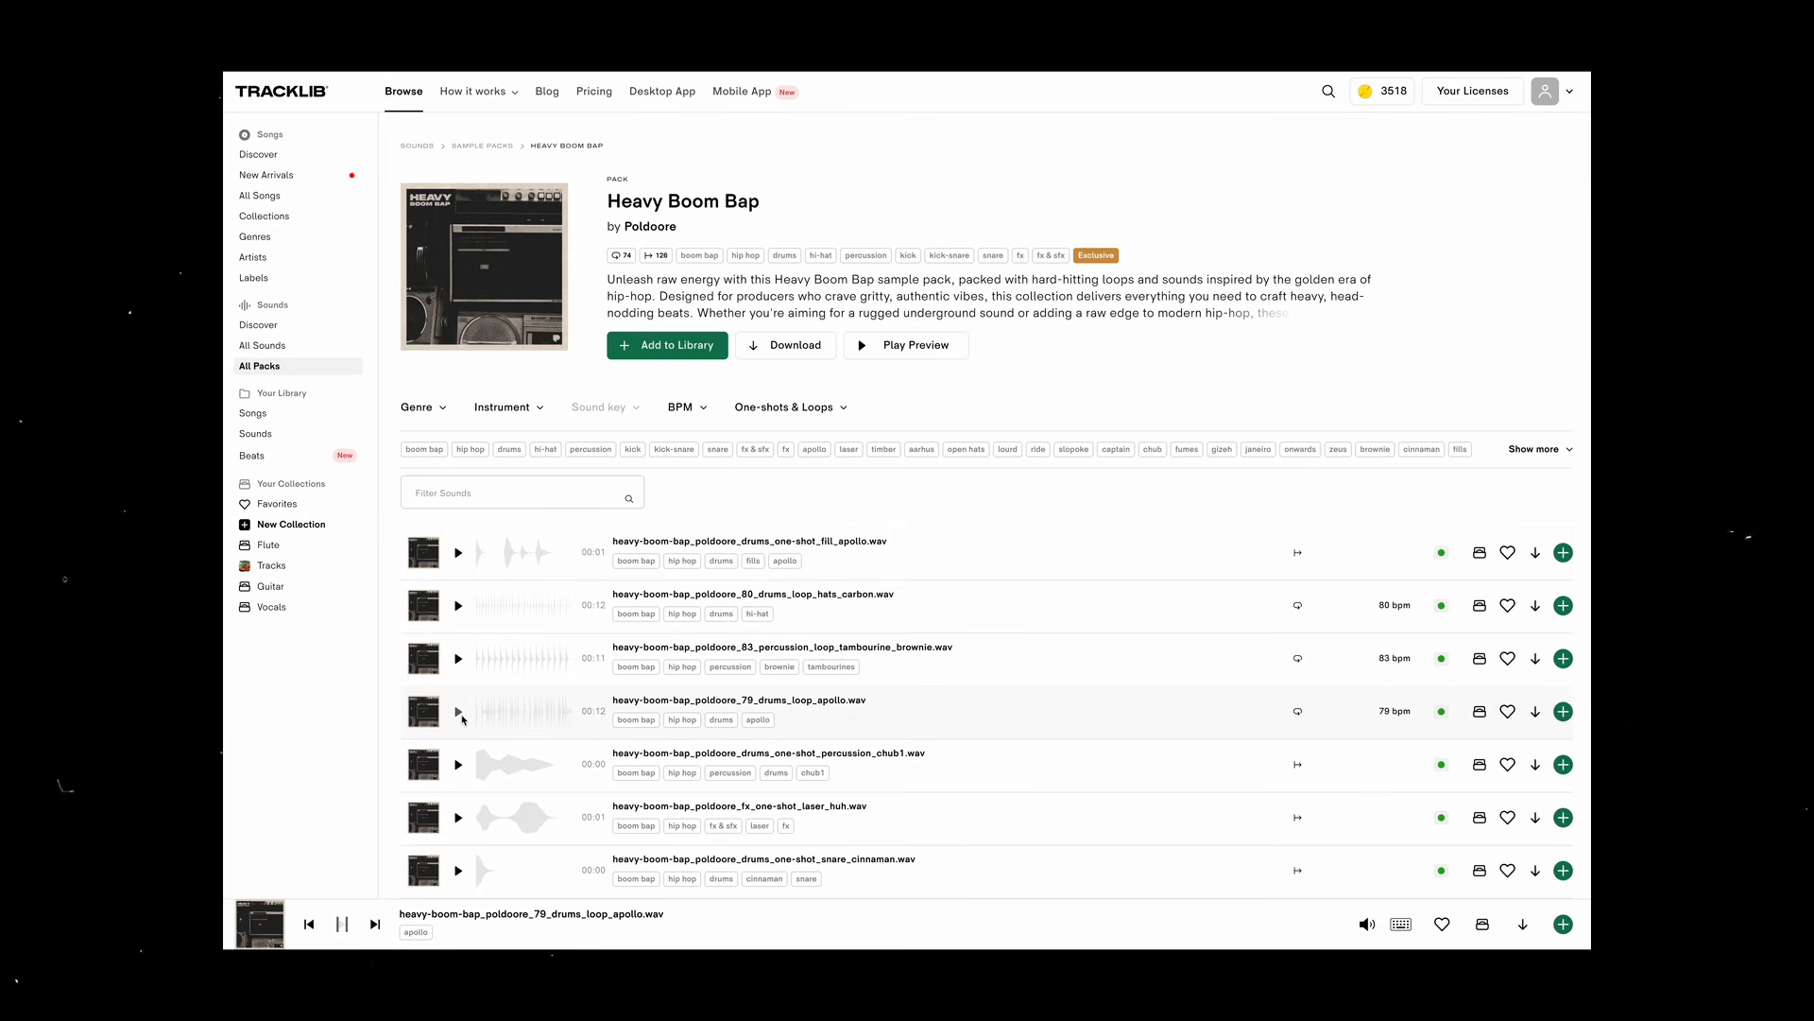
scroll(461, 716, "down", 4)
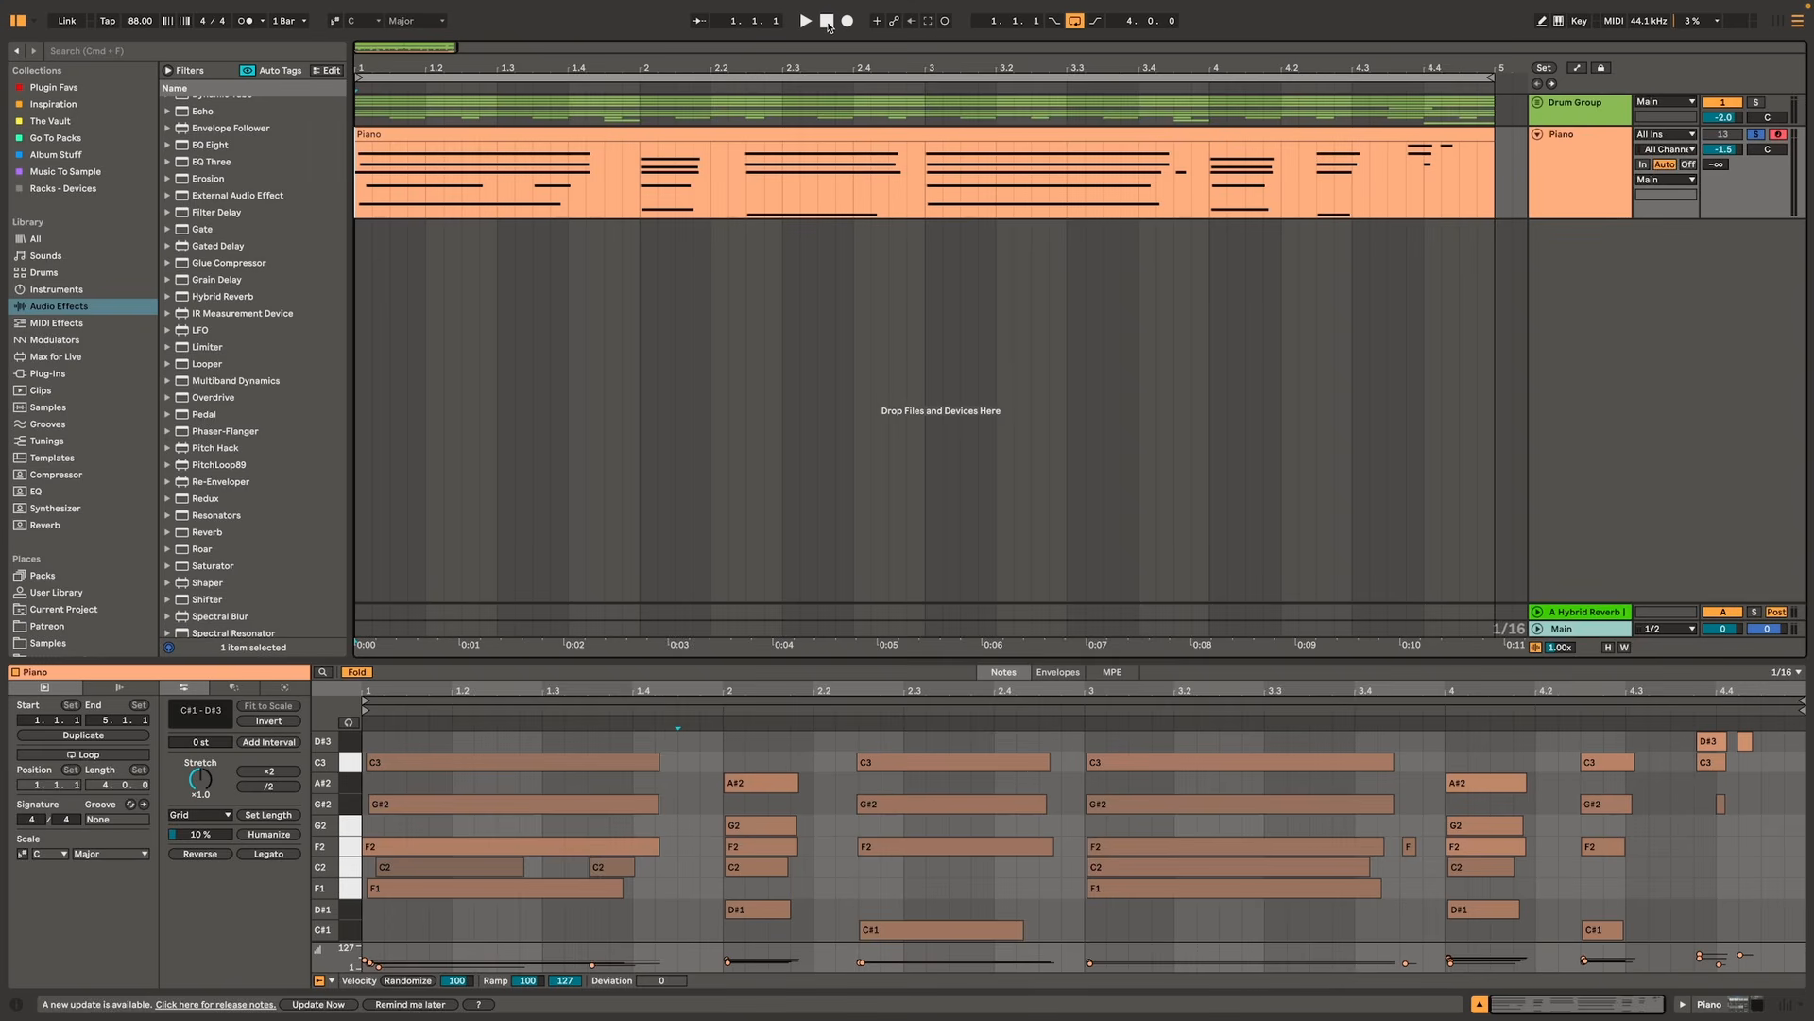
- Play the piano loop in Ableton Live and duplicate the Piano track twice
key("space")
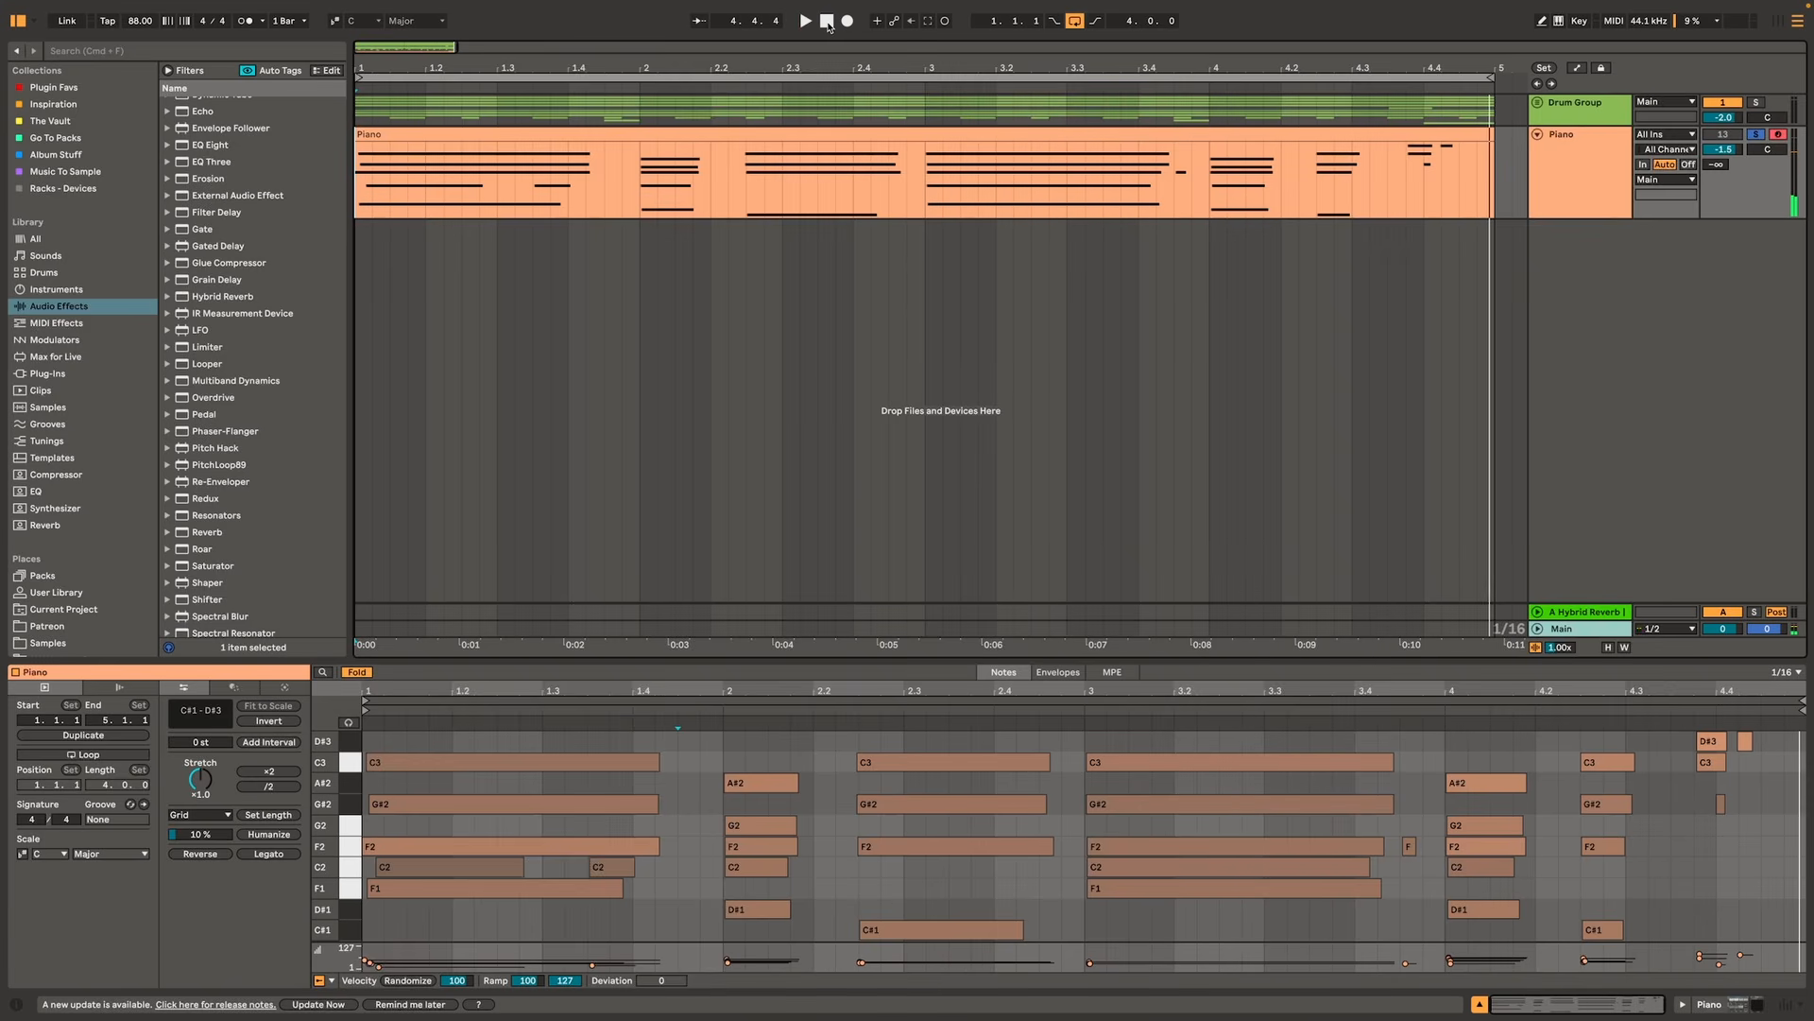
left_click(1577, 185)
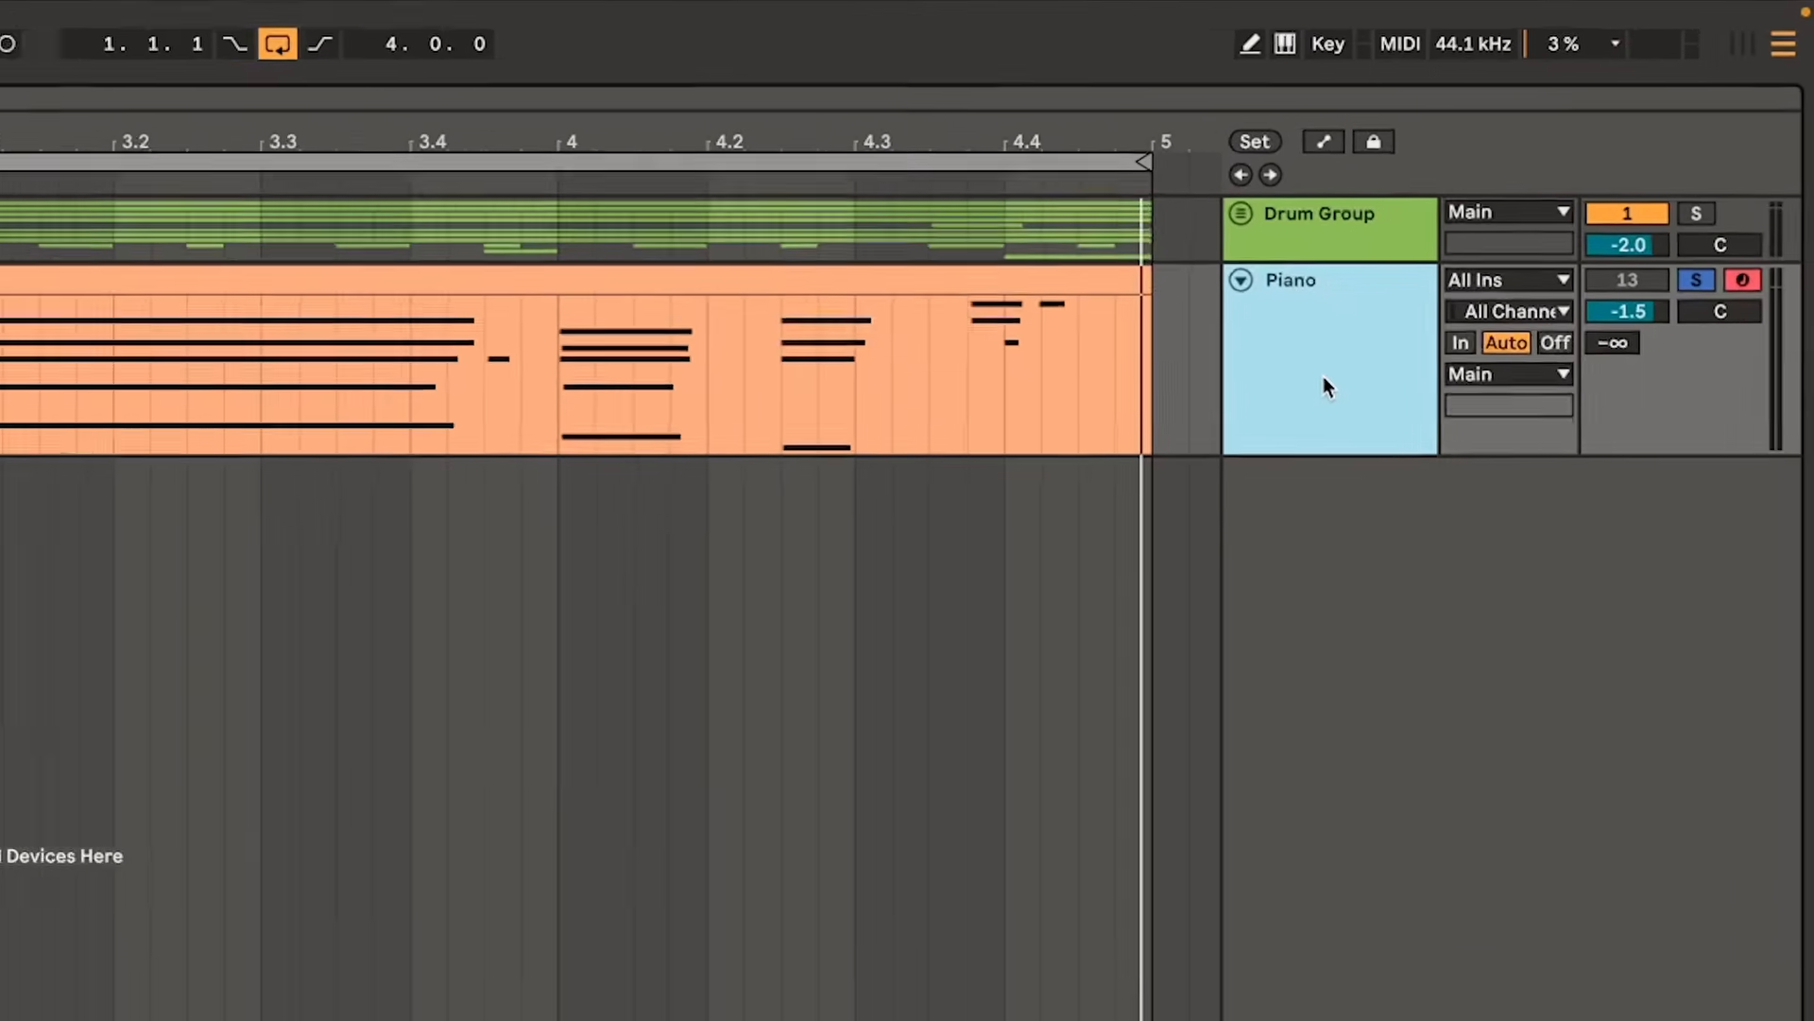
key("super+d")
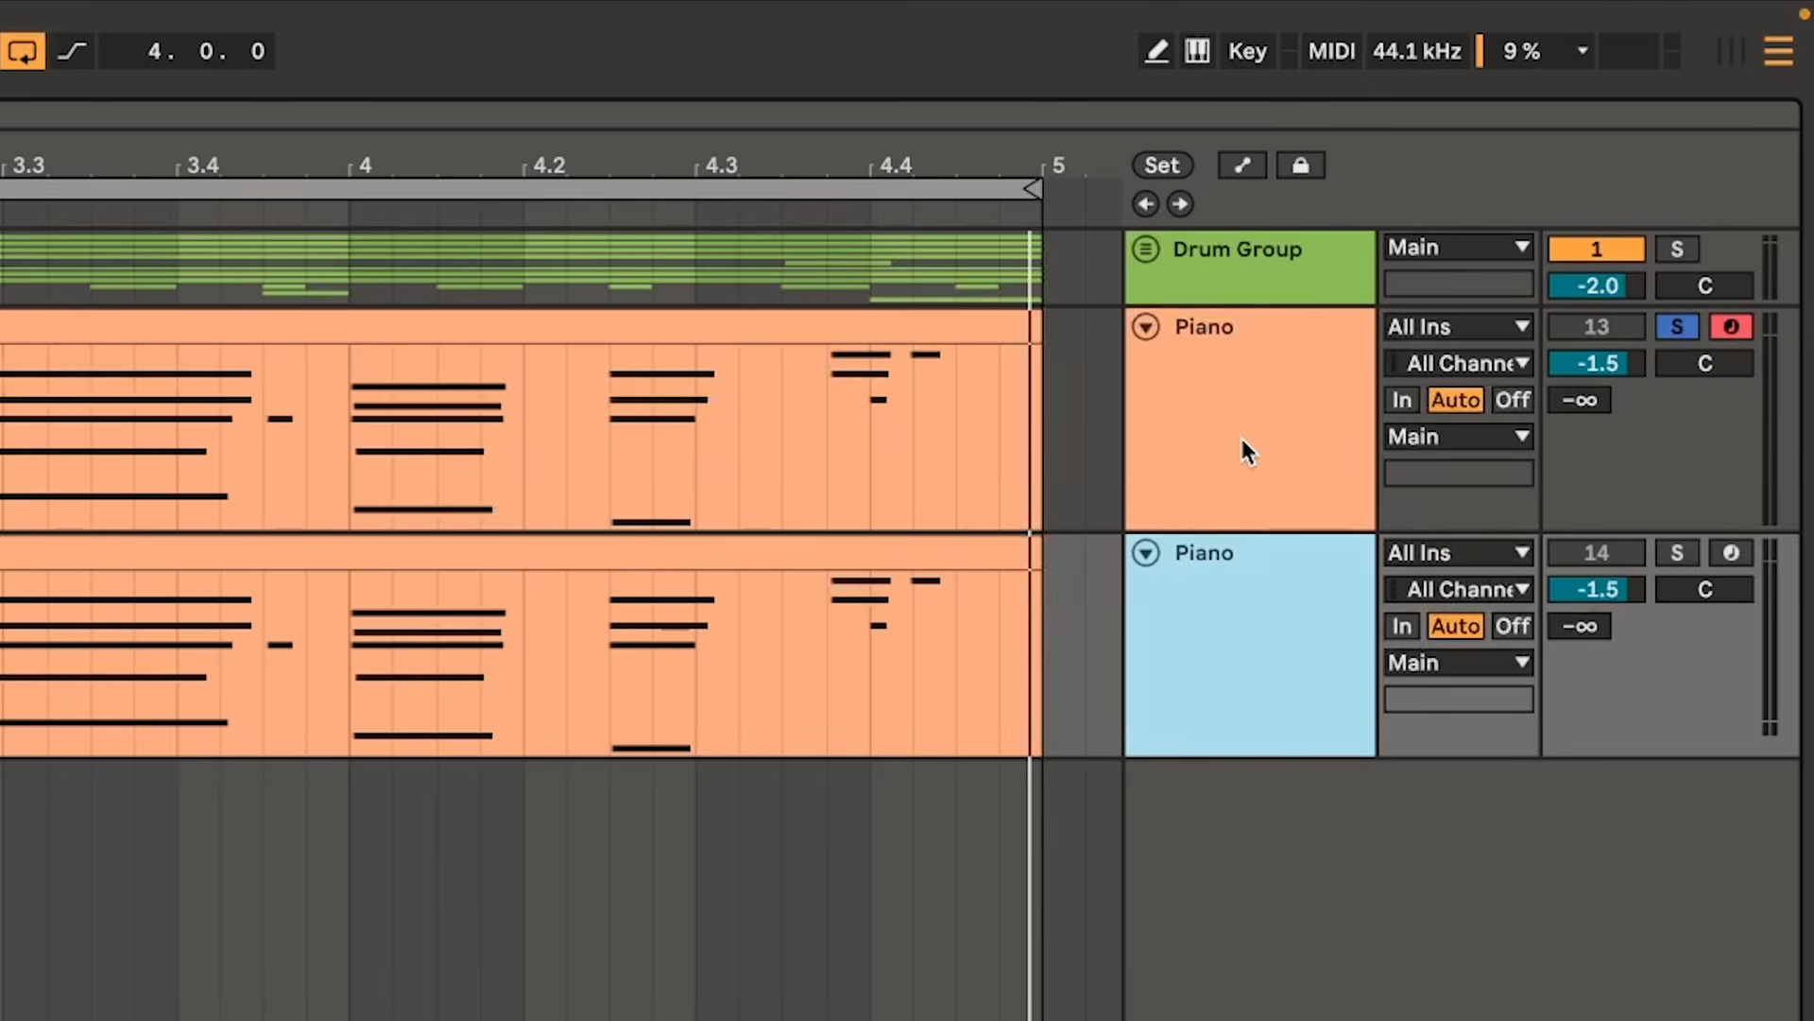
key("super+d")
- Rename the first Piano duplicate as Piano L and pan it to 50L
left_click(1261, 605)
key("super+r")
key("Right")
type("L")
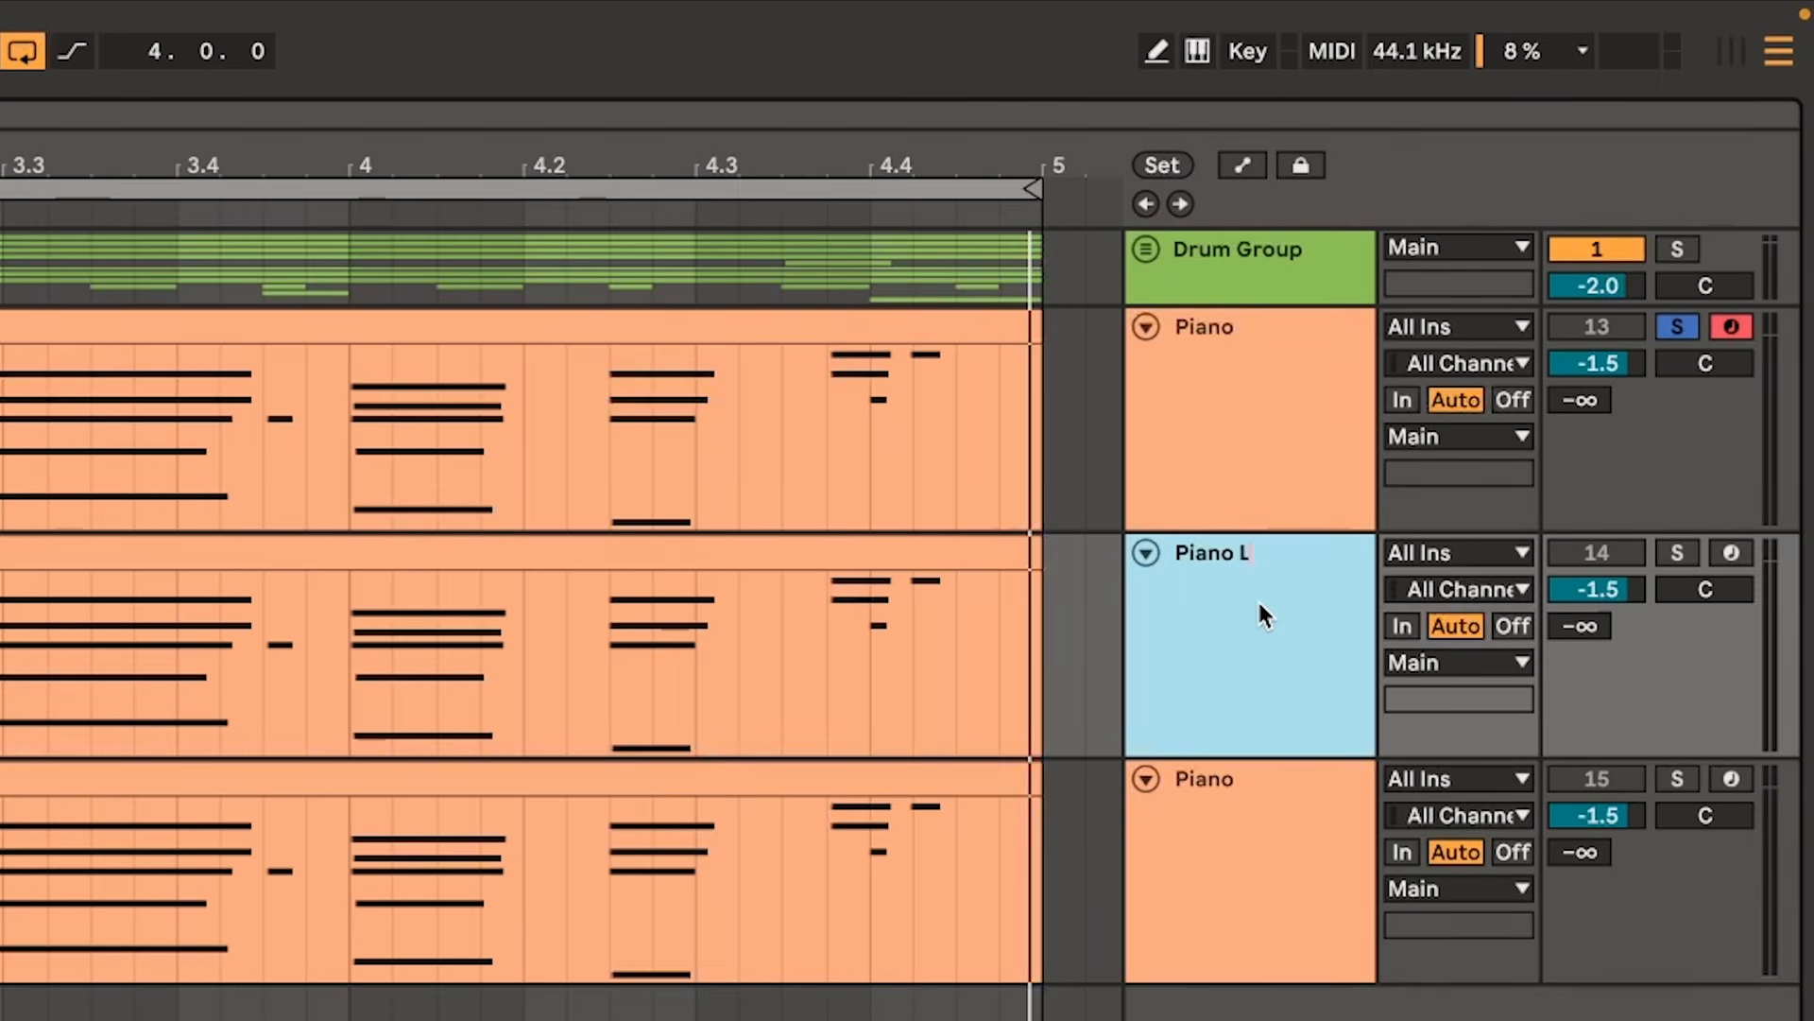
left_click_drag(1732, 576, 1716, 593)
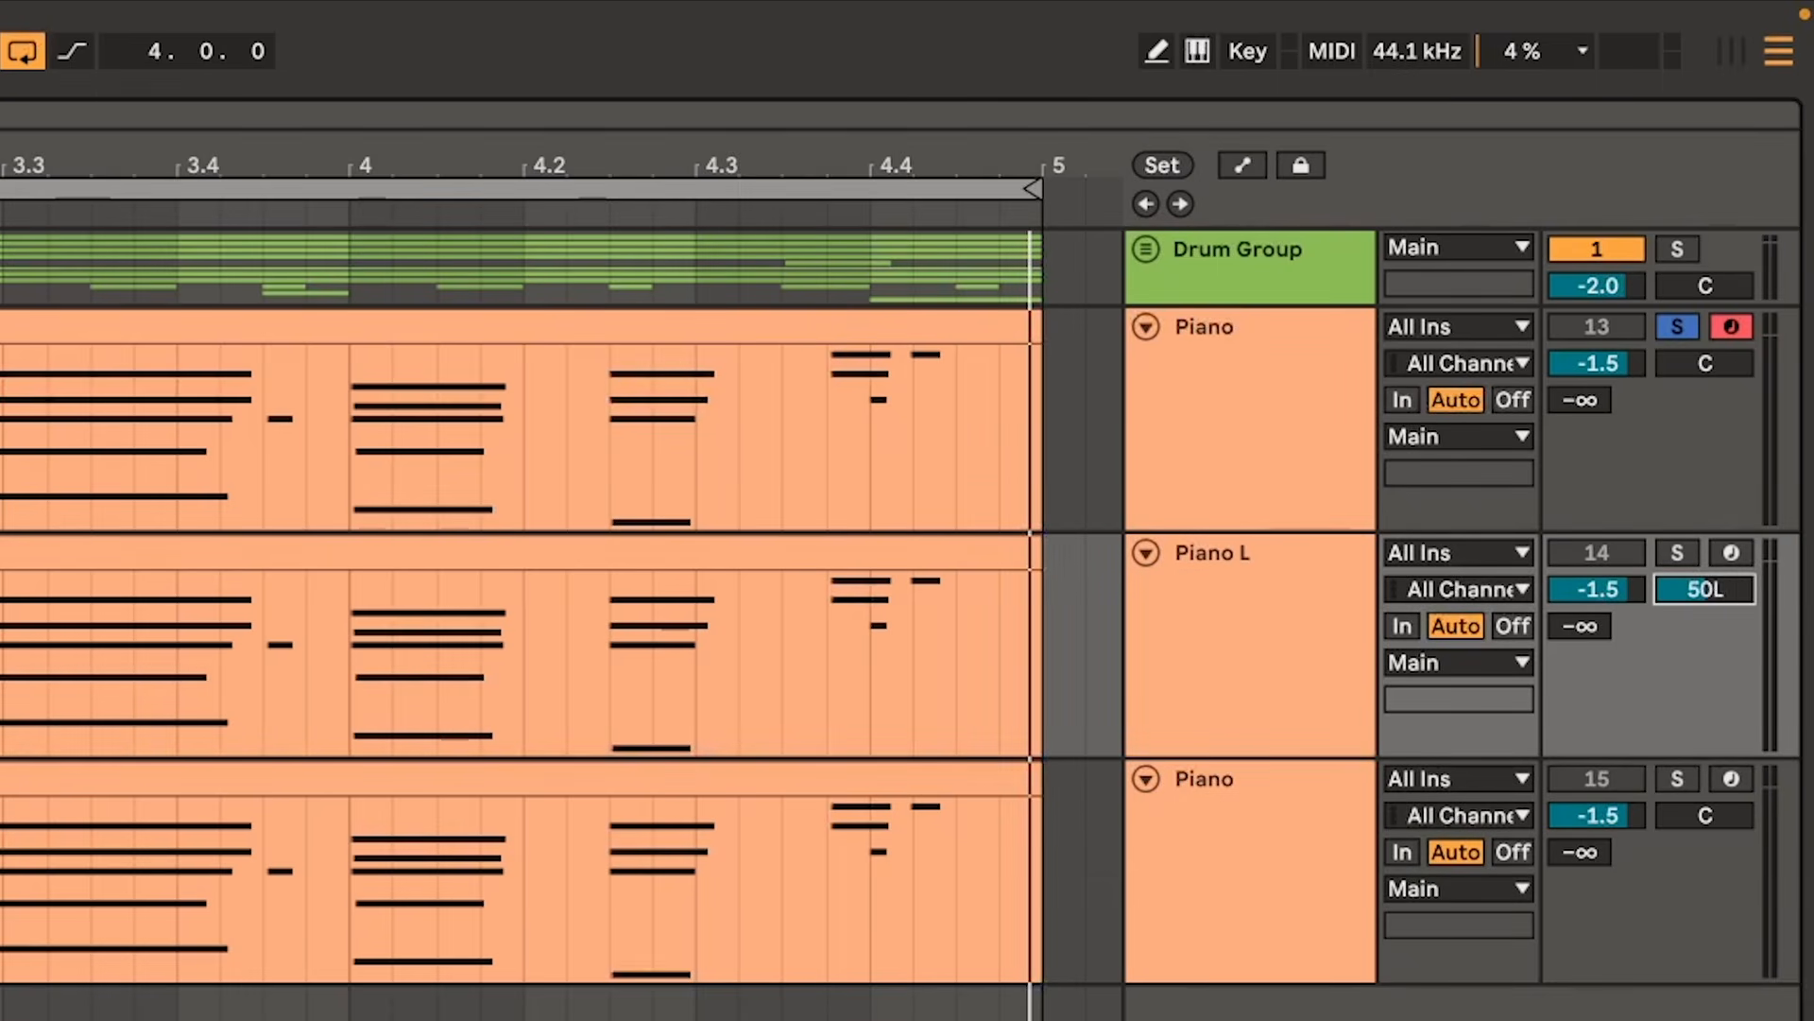
- Rename the second Piano duplicate as Piano R and pan it to 50R
left_click(1267, 844)
key("super+r")
key("Right")
type("R")
key("Return")
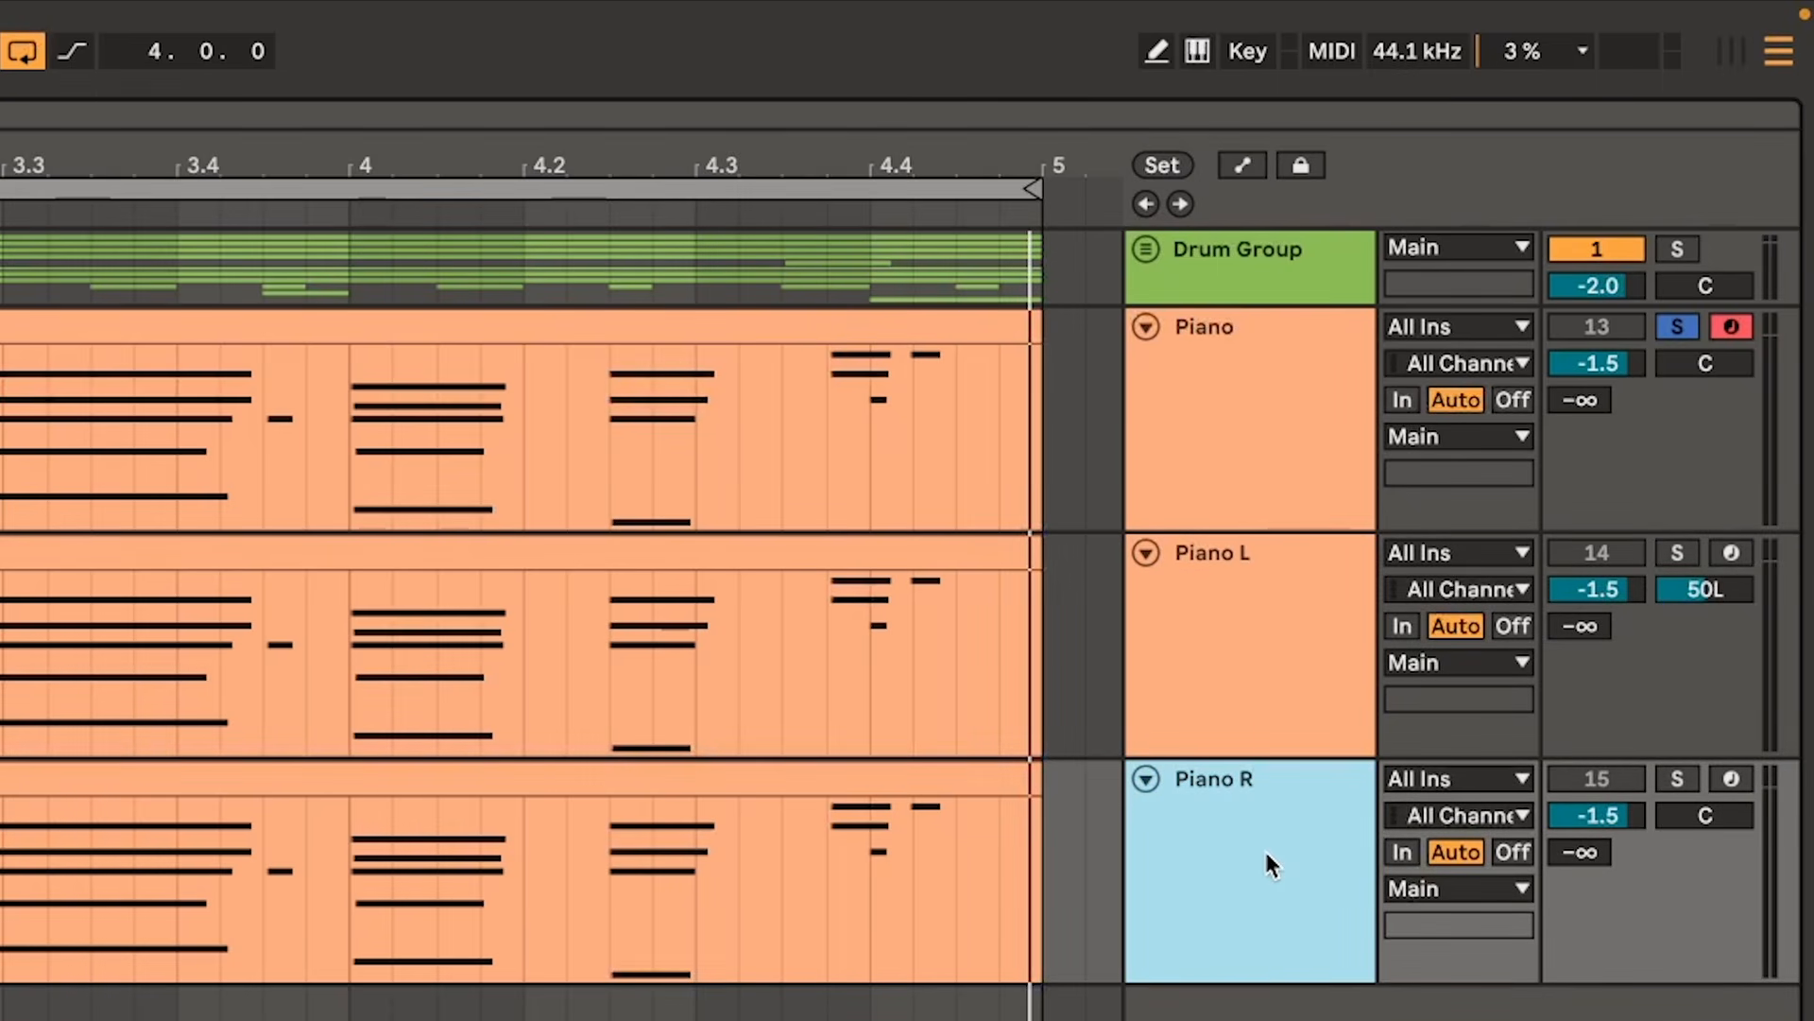
left_click_drag(1688, 837, 1688, 812)
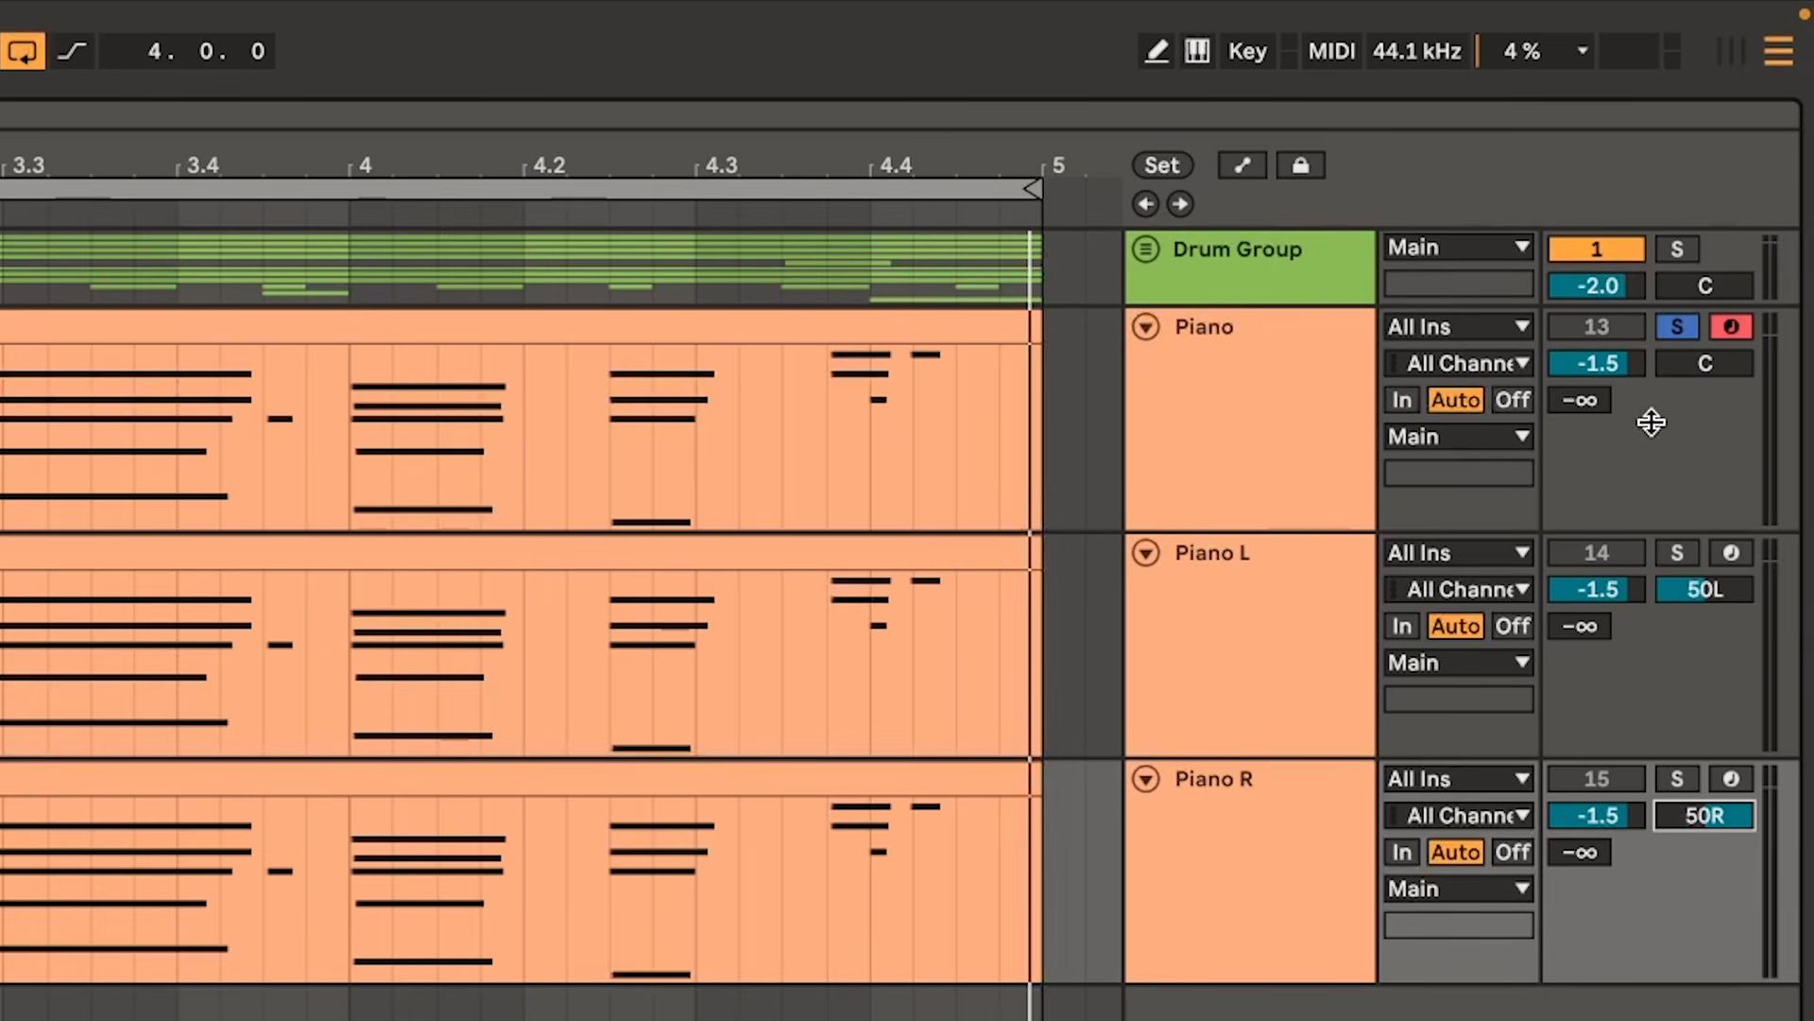
- Activate the Piano L and Piano R tracks and group them under the name Piano Wide
left_click(1597, 552)
left_click(1569, 777)
left_click(1323, 794)
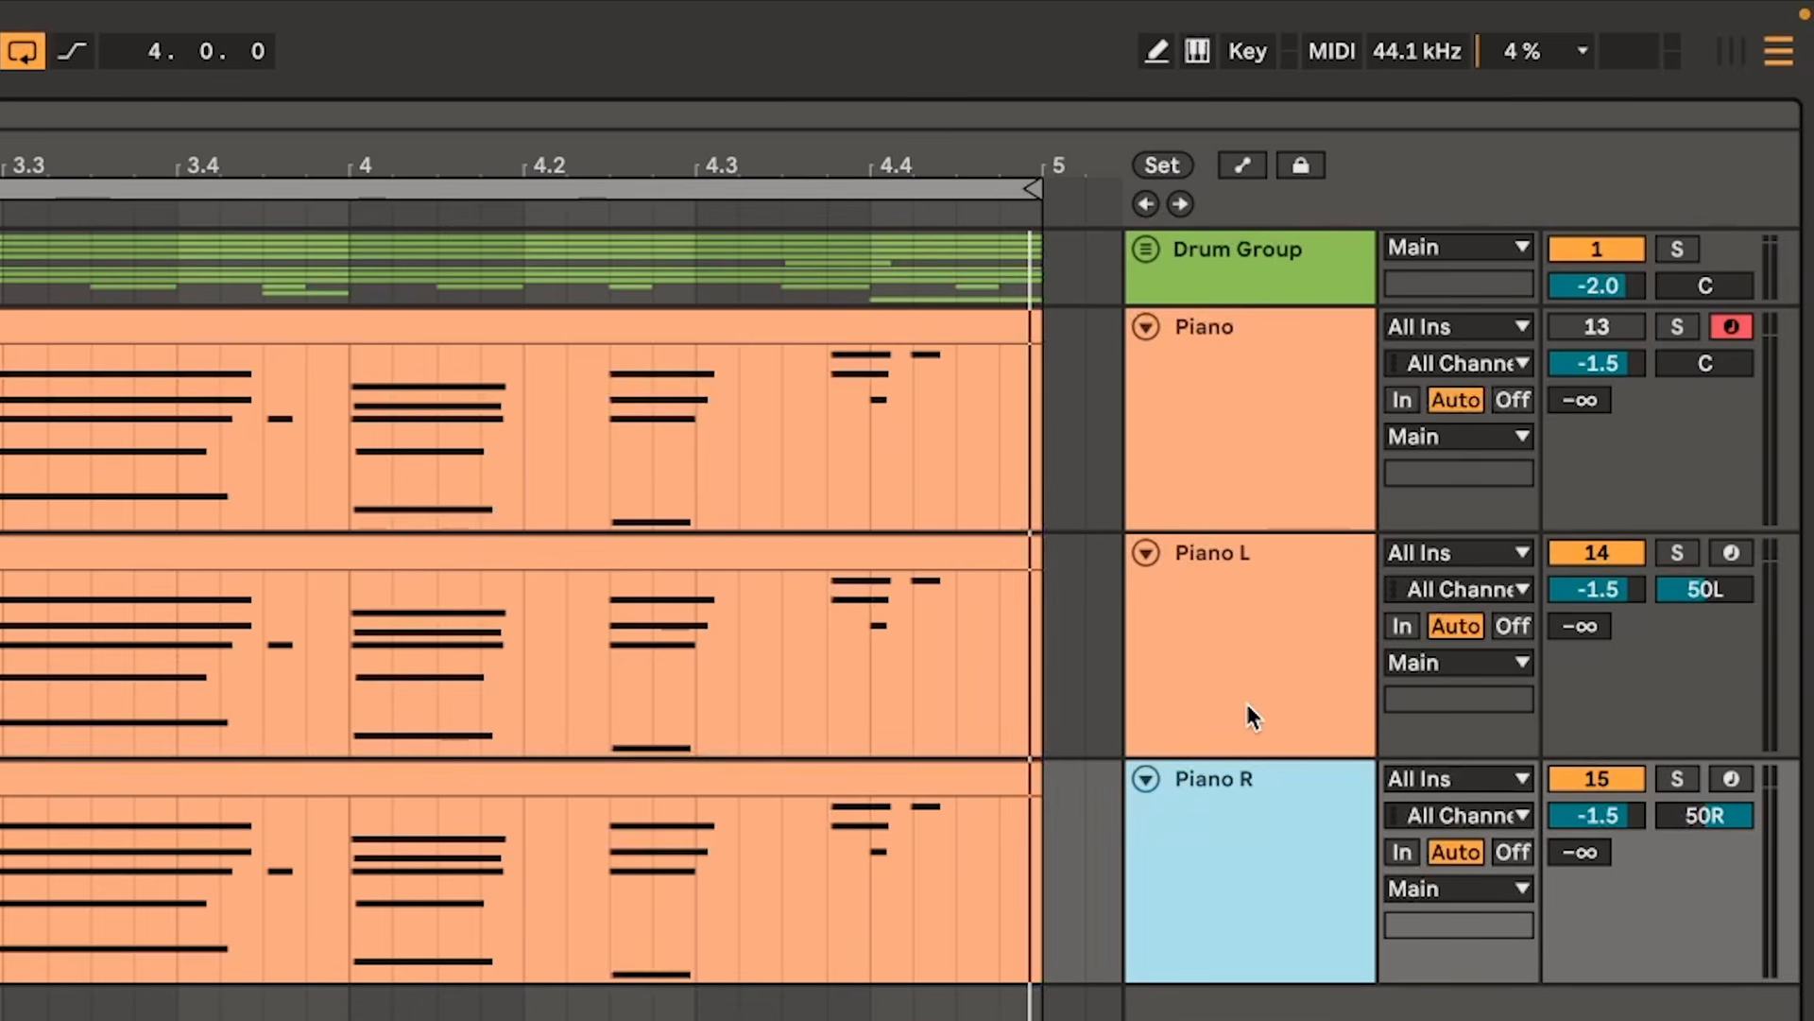
left_click(1247, 705, "shift")
key("ctrl+g")
key("ctrl+r")
type("Piano Wide")
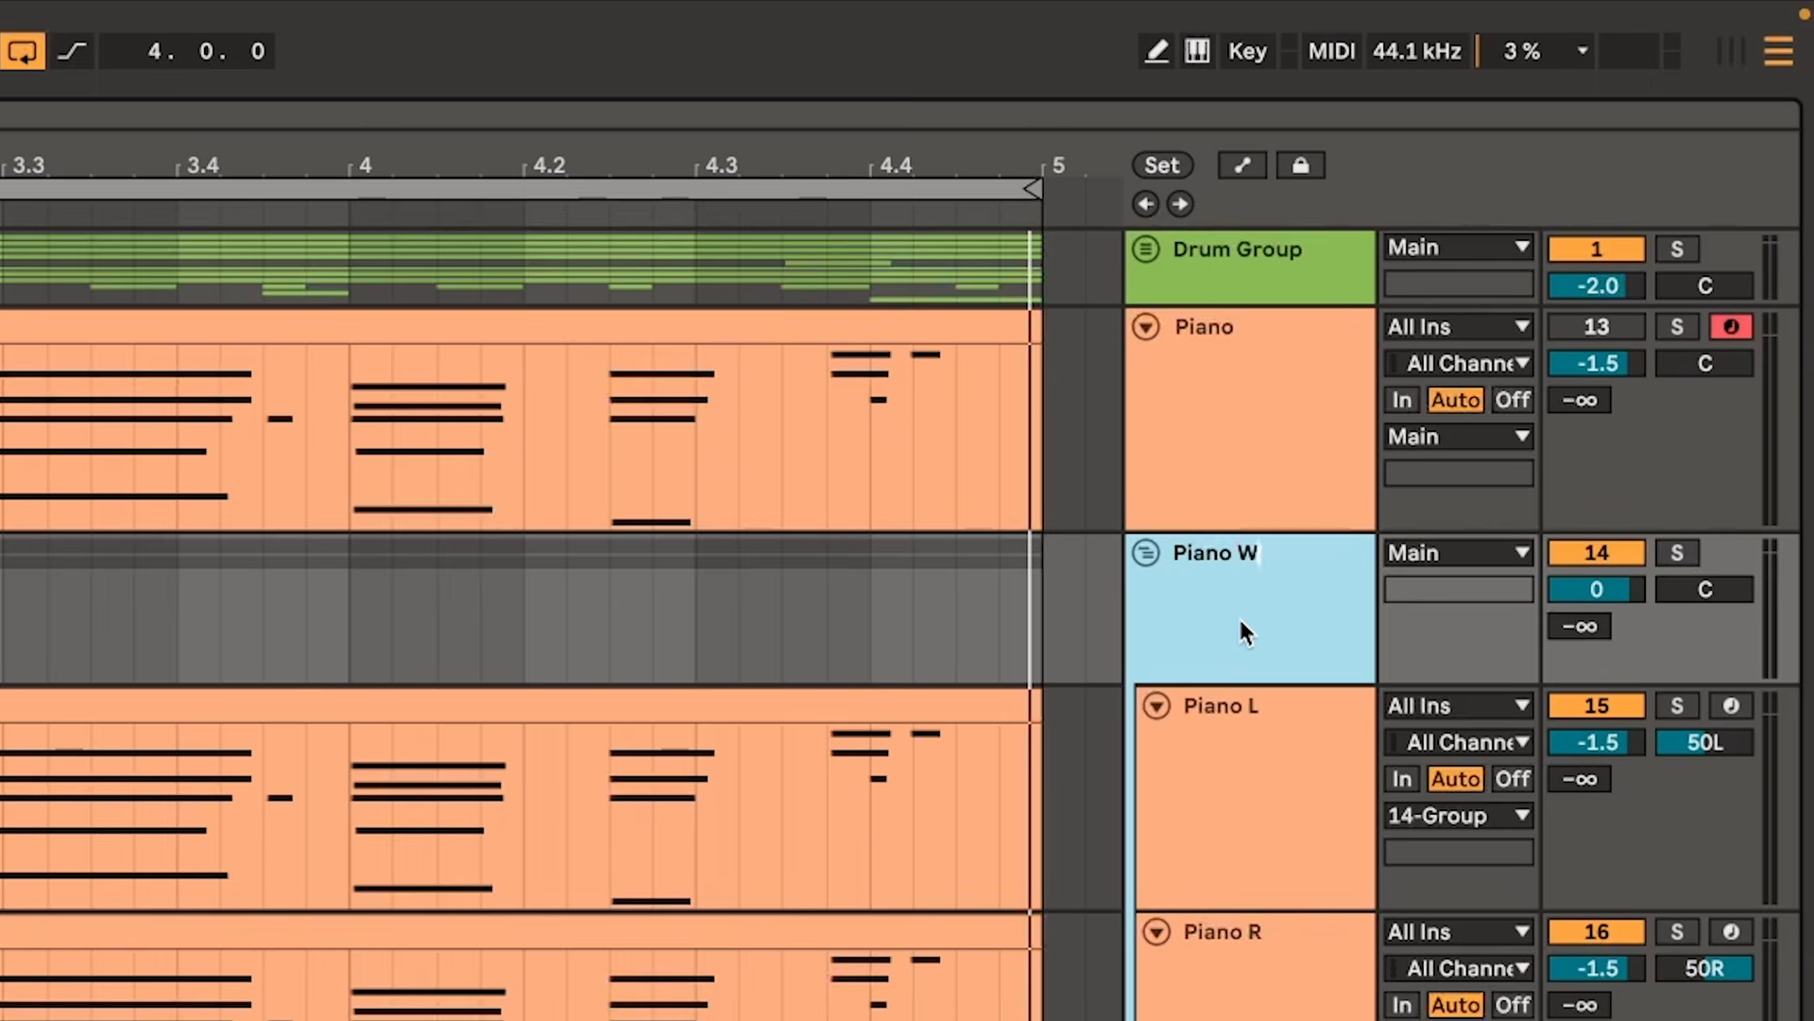
key("Return")
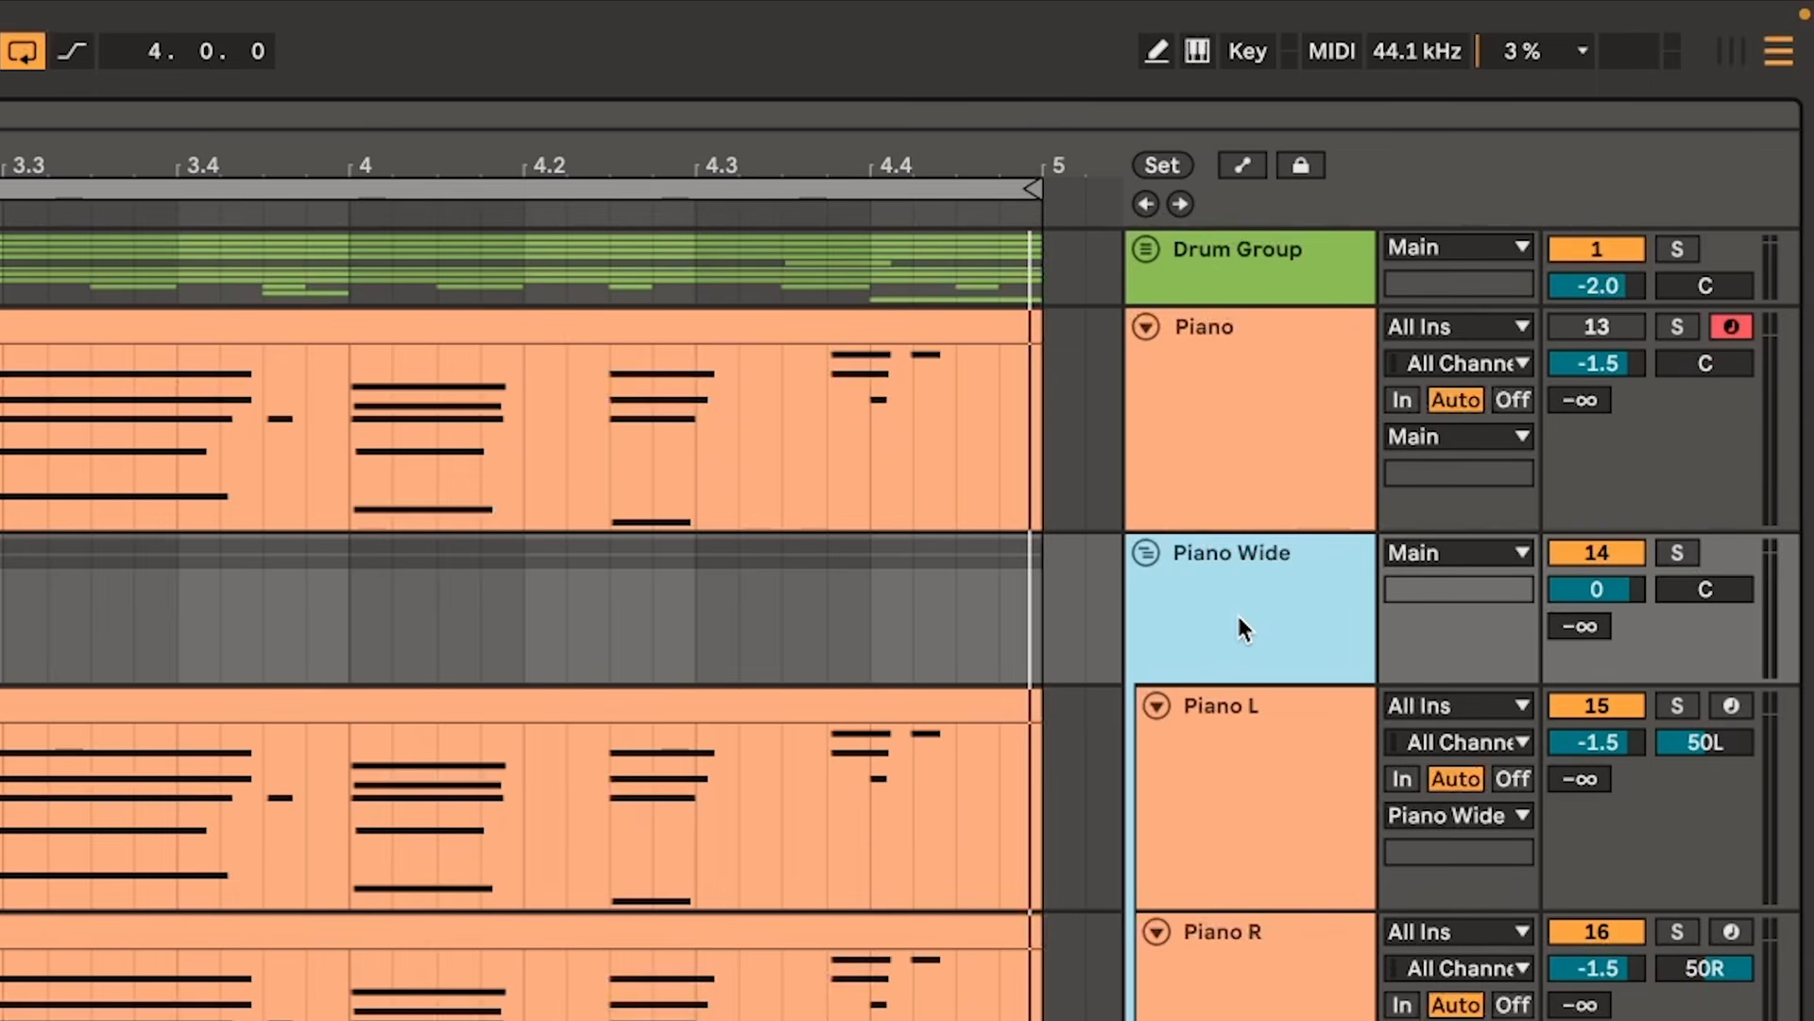
- Solo the Piano Wide group and play it
left_click(1688, 555)
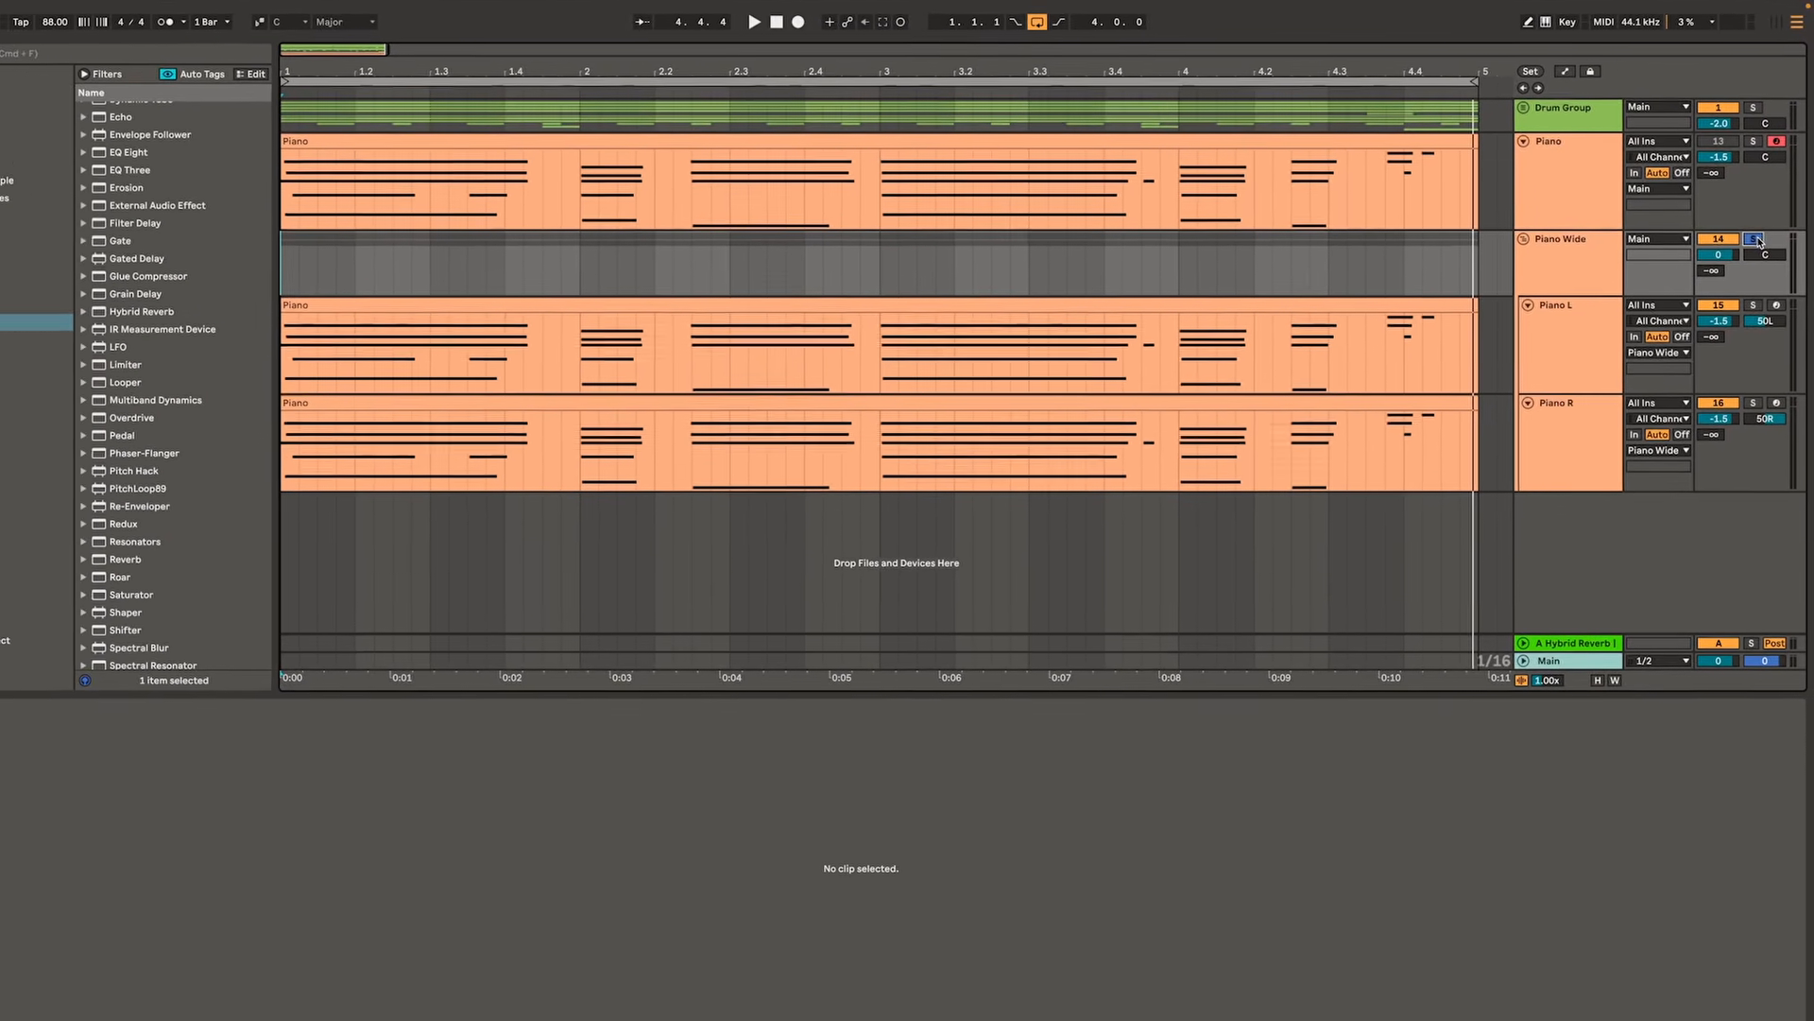
key("space")
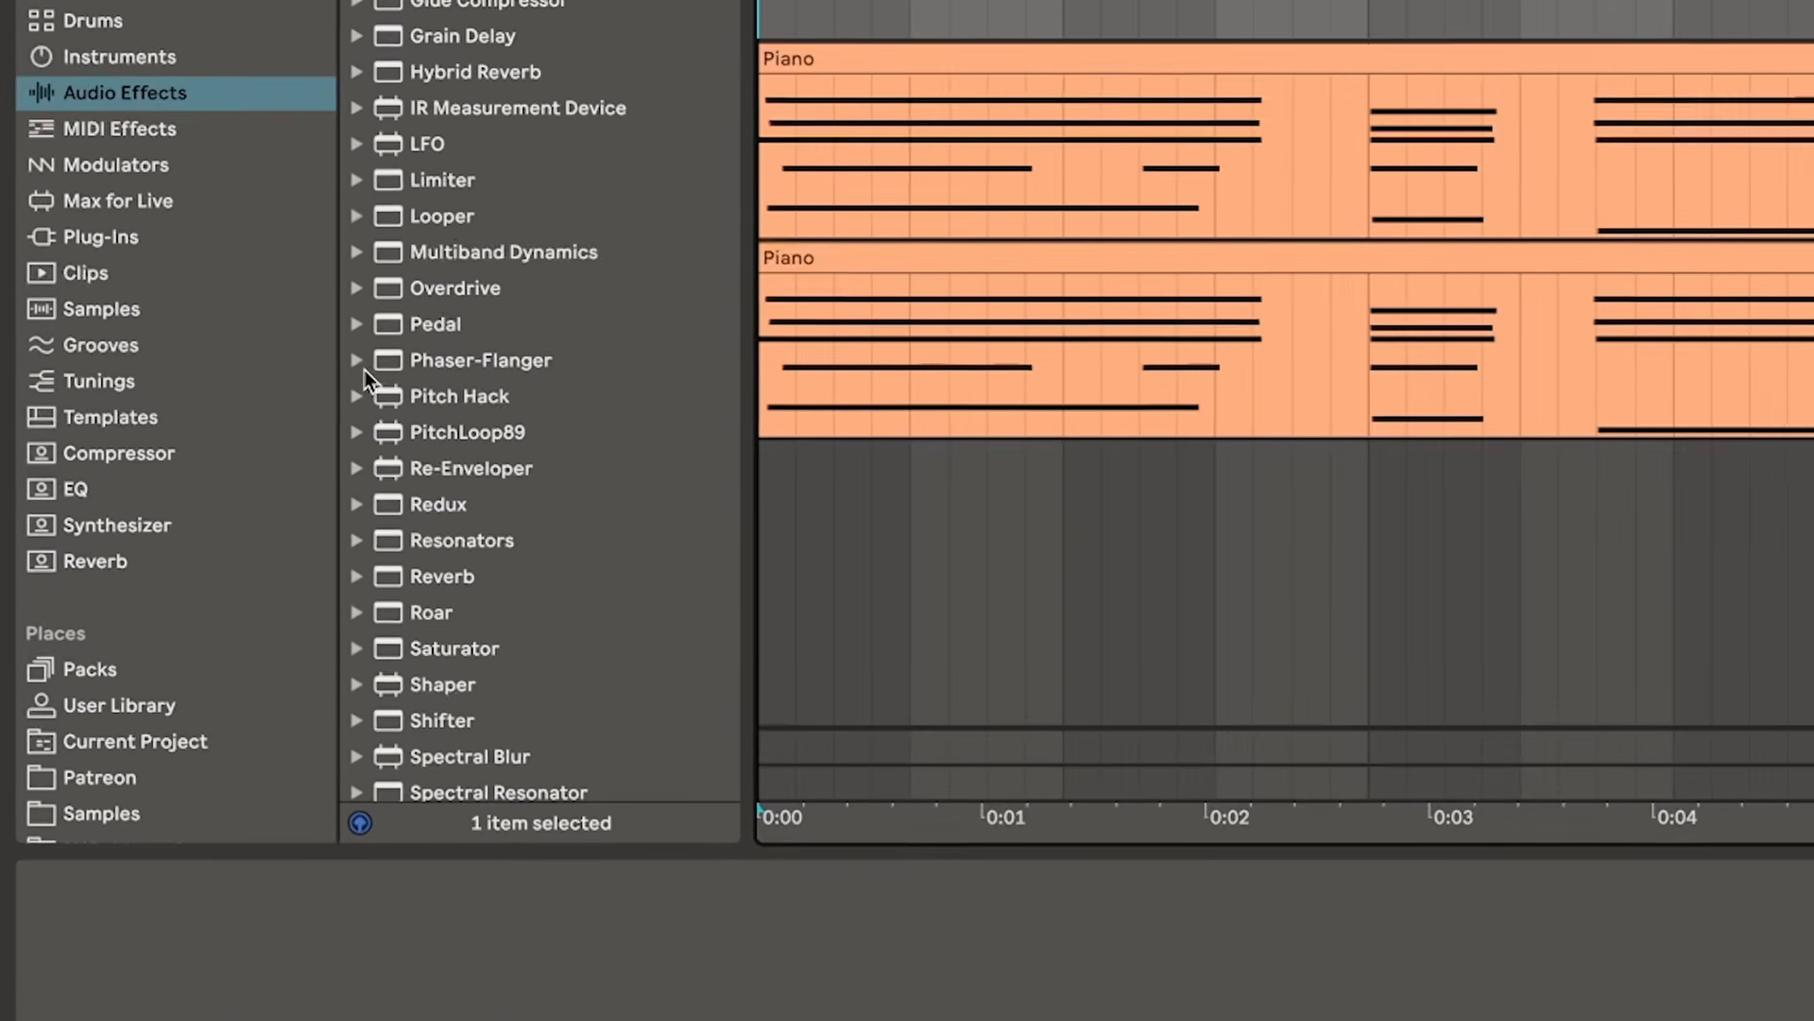
- Apply the Cha-Cha-Cha Bongo 16ths 127 bpm groove to the Piano L clip and Cha-Cha-Cha Shaker 8ths 127 bpm to the Piano R clip
left_click(122, 426)
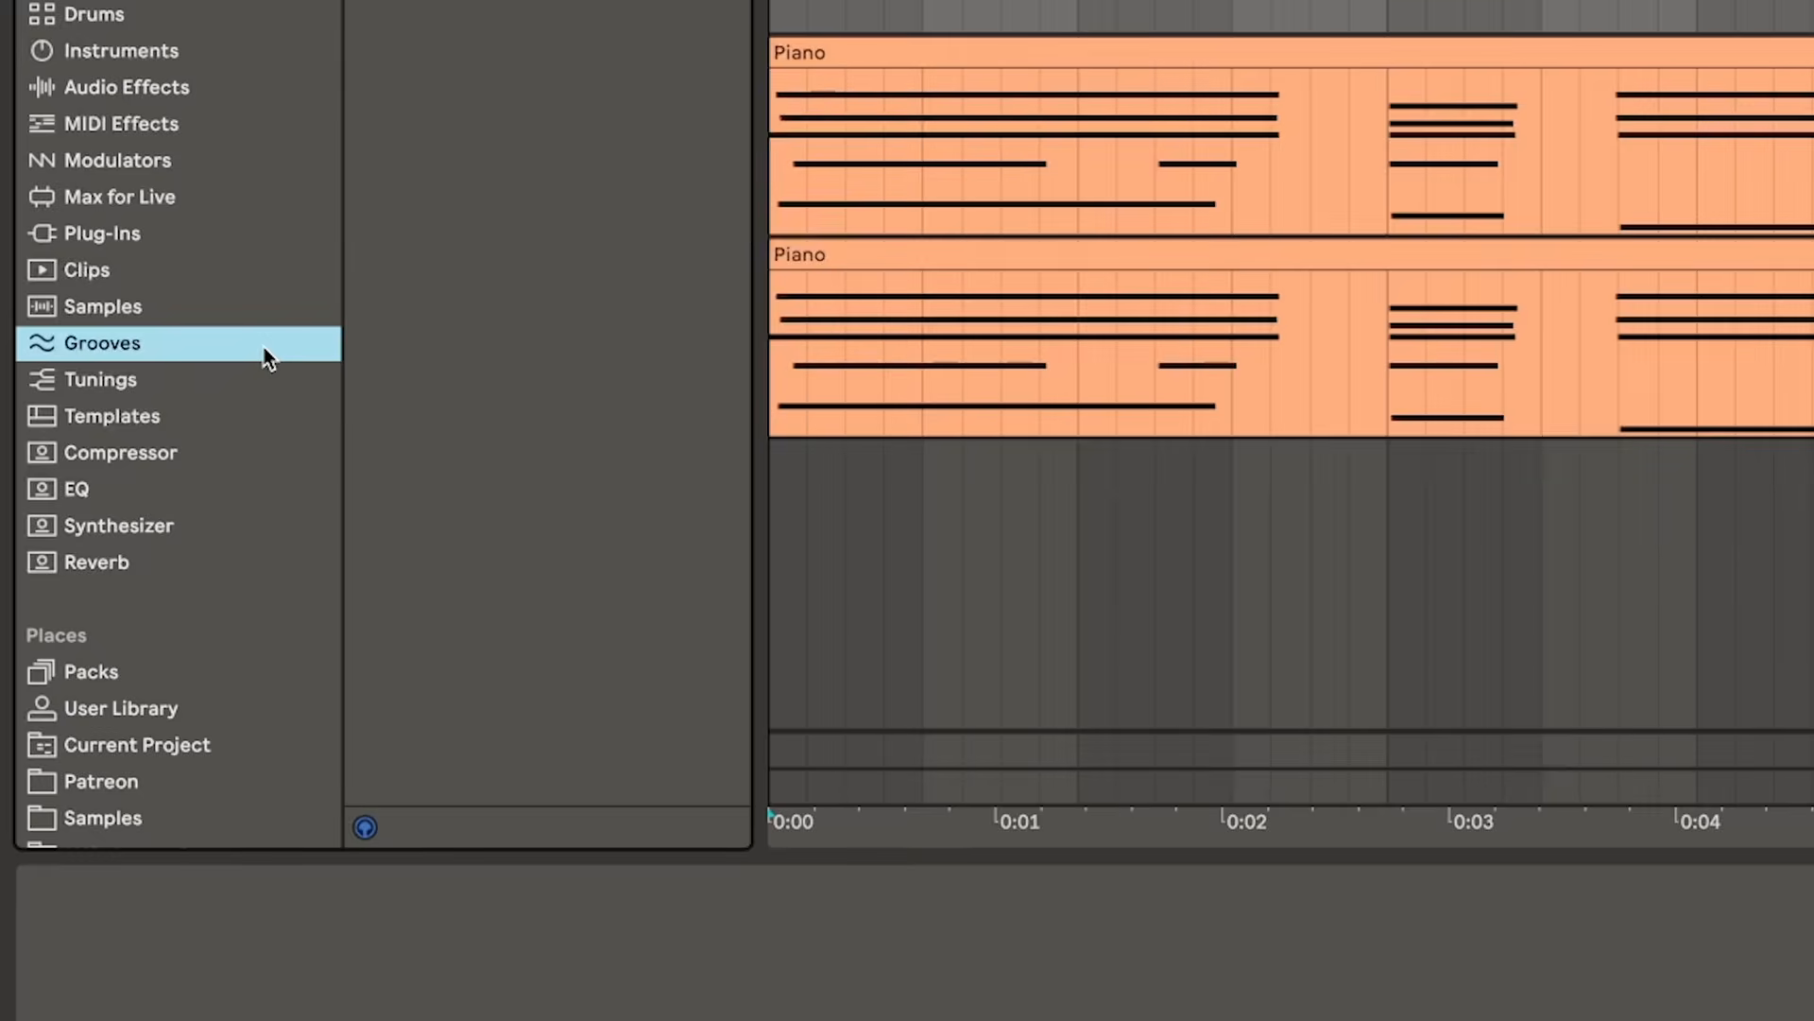
left_click_drag(492, 298, 809, 55)
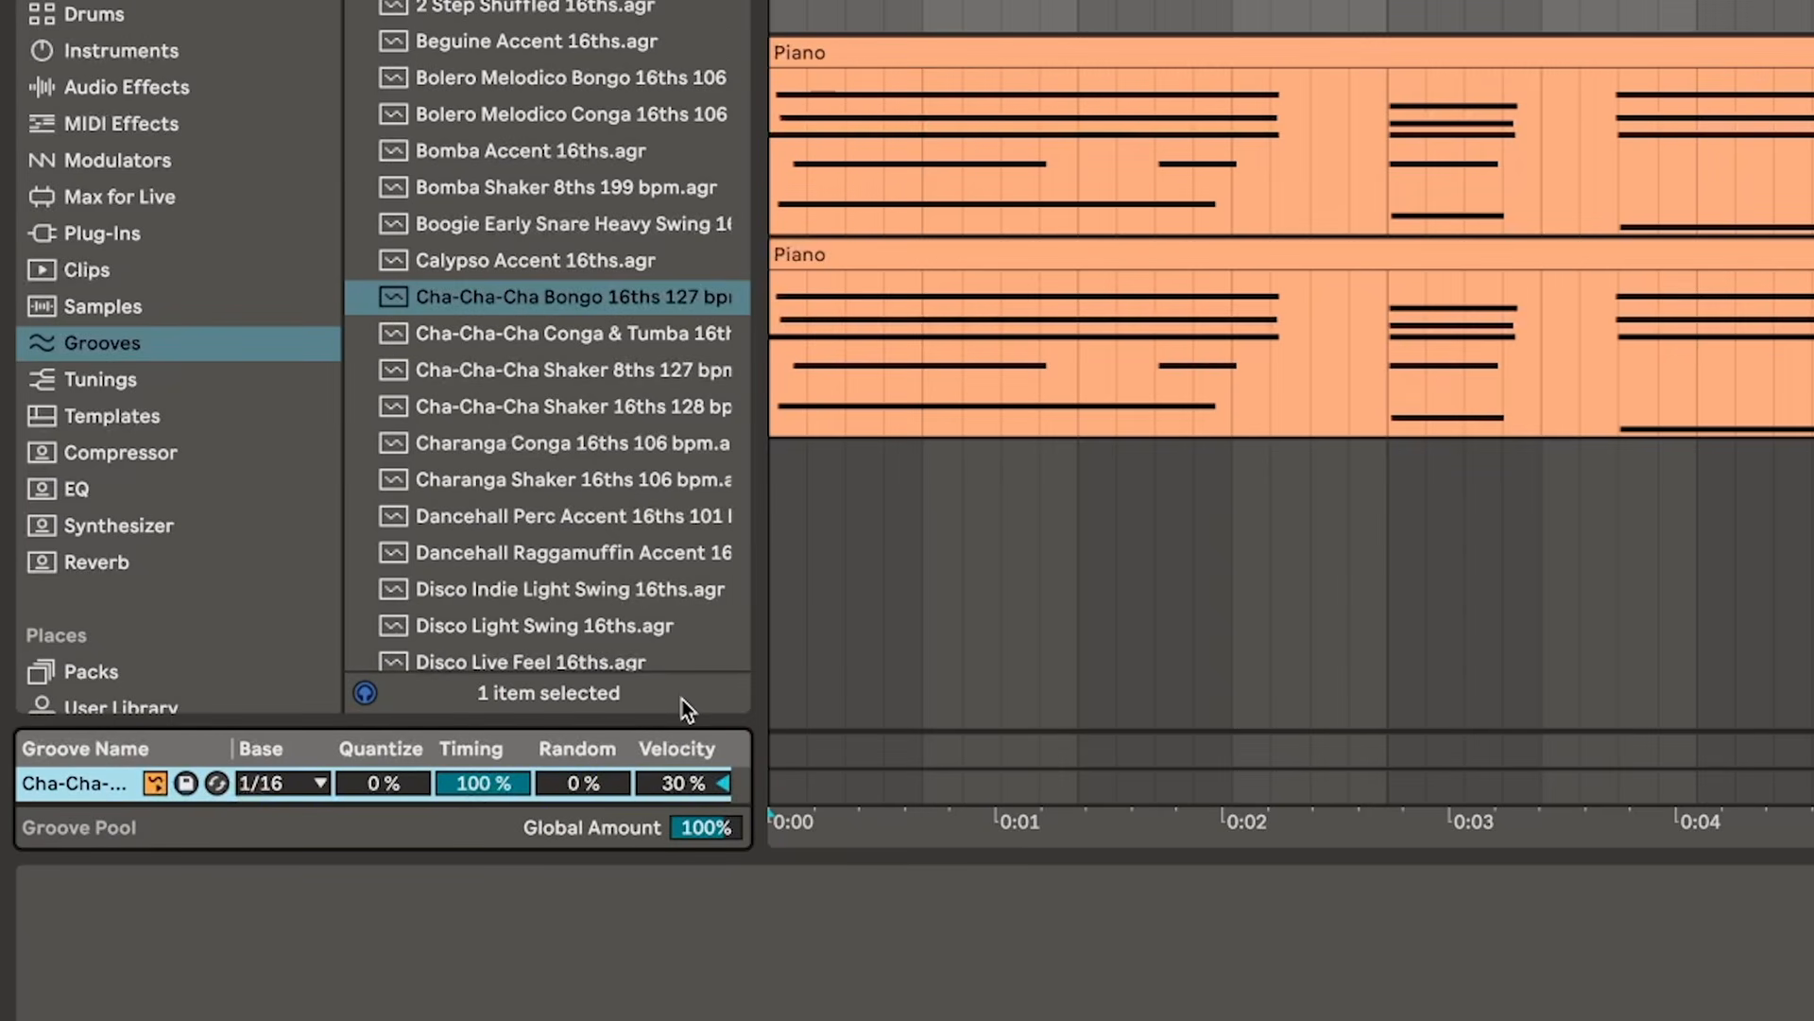
left_click_drag(682, 720, 697, 633)
left_click(666, 372)
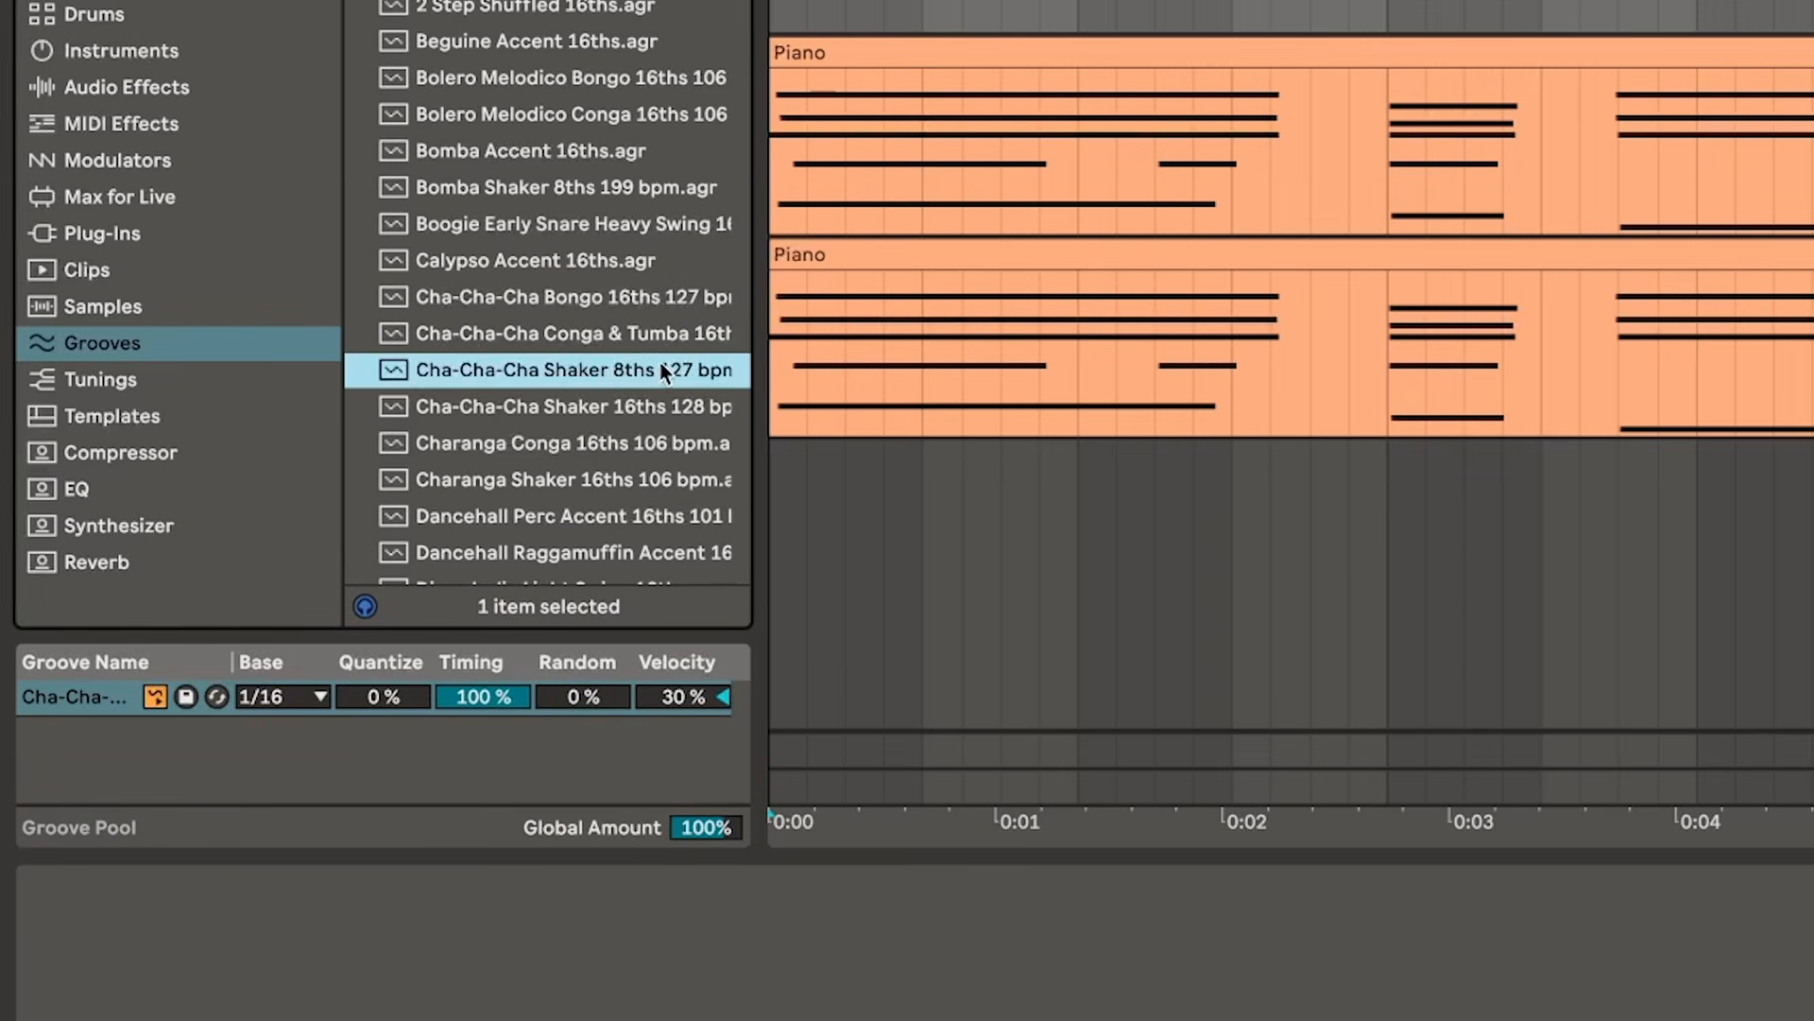
left_click_drag(666, 371, 810, 253)
- Rename the 1/16 groove in the Groove Pool as Piano L and the 1/8 groove as Piano R
left_click(104, 697)
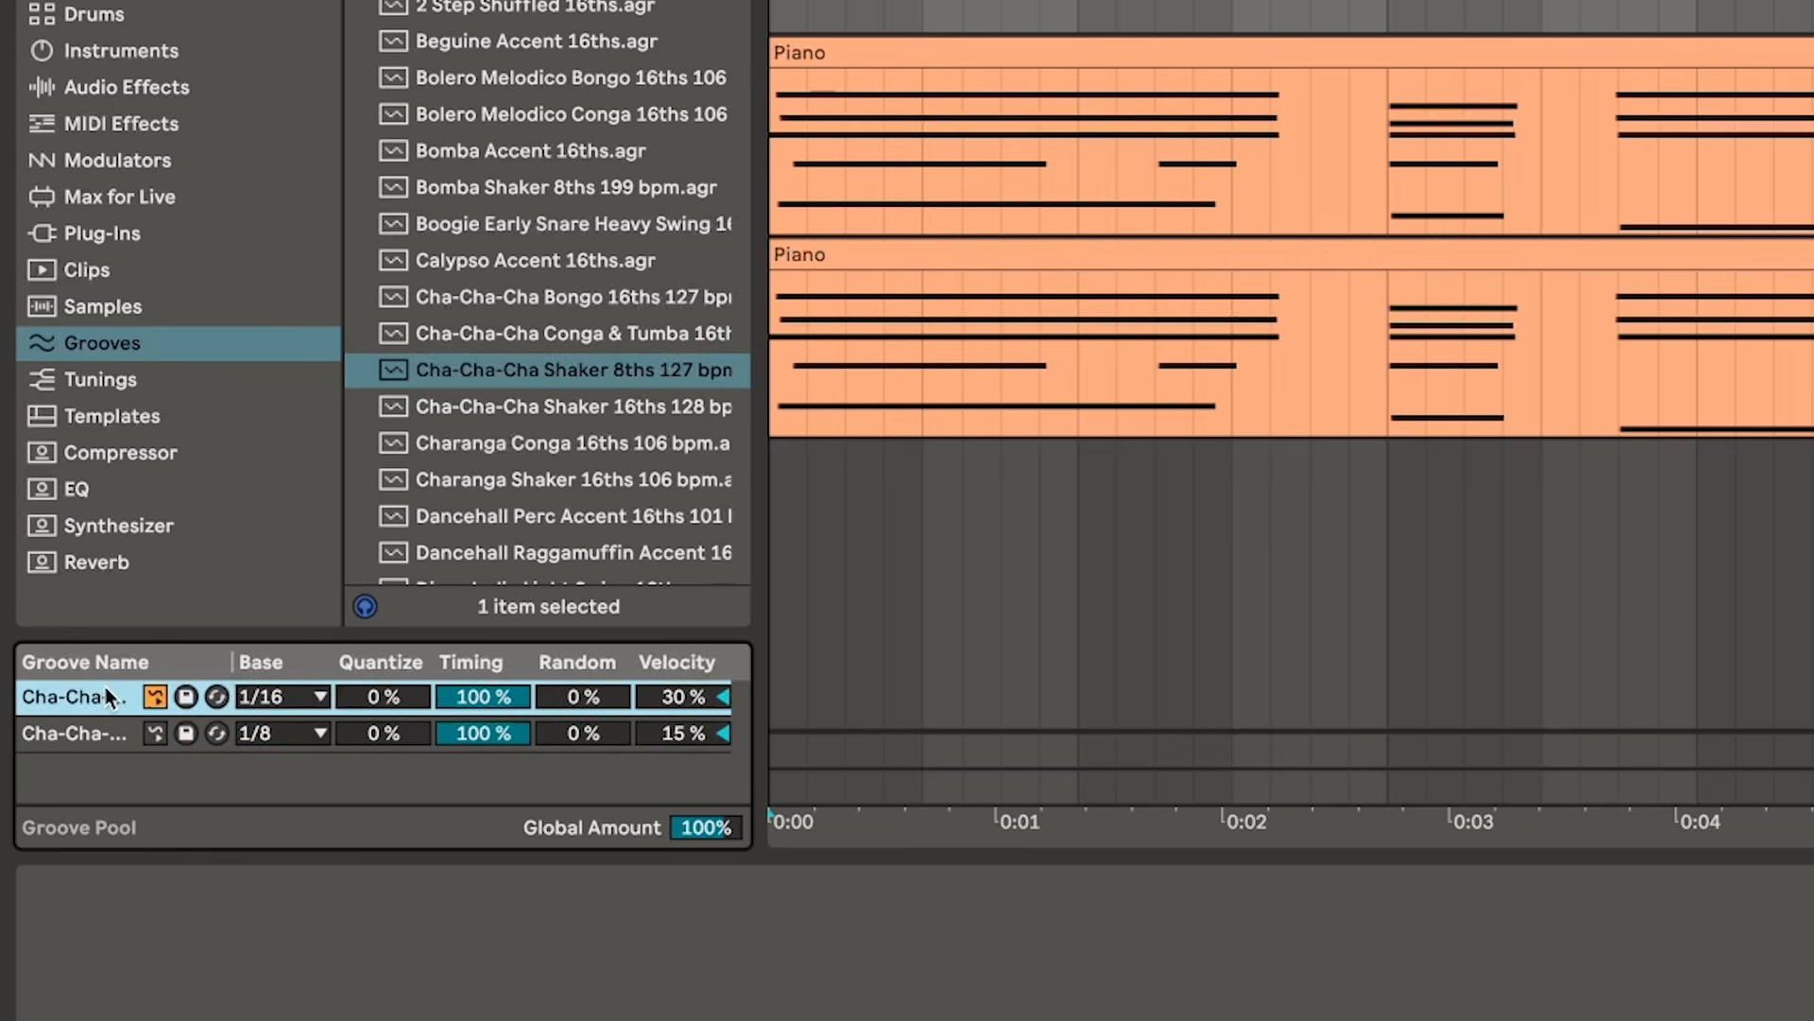
key("ctrl+r")
type("P")
key("Tab")
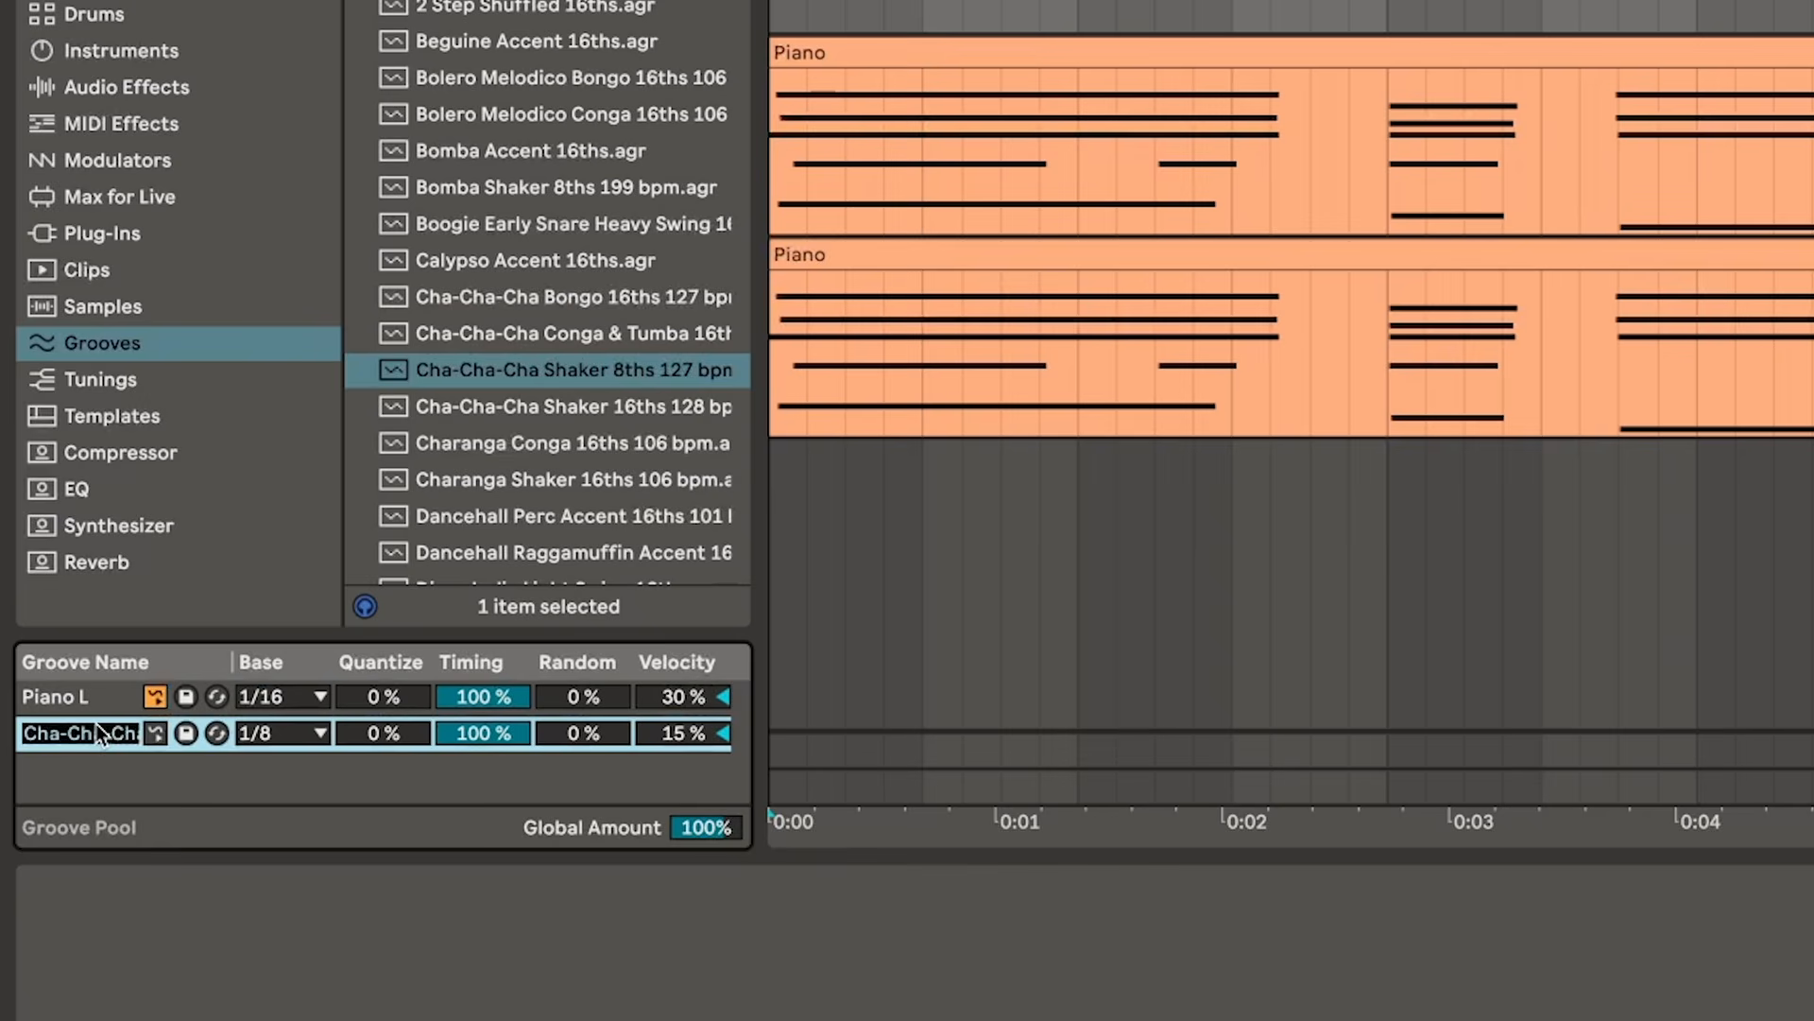
type("Piano R")
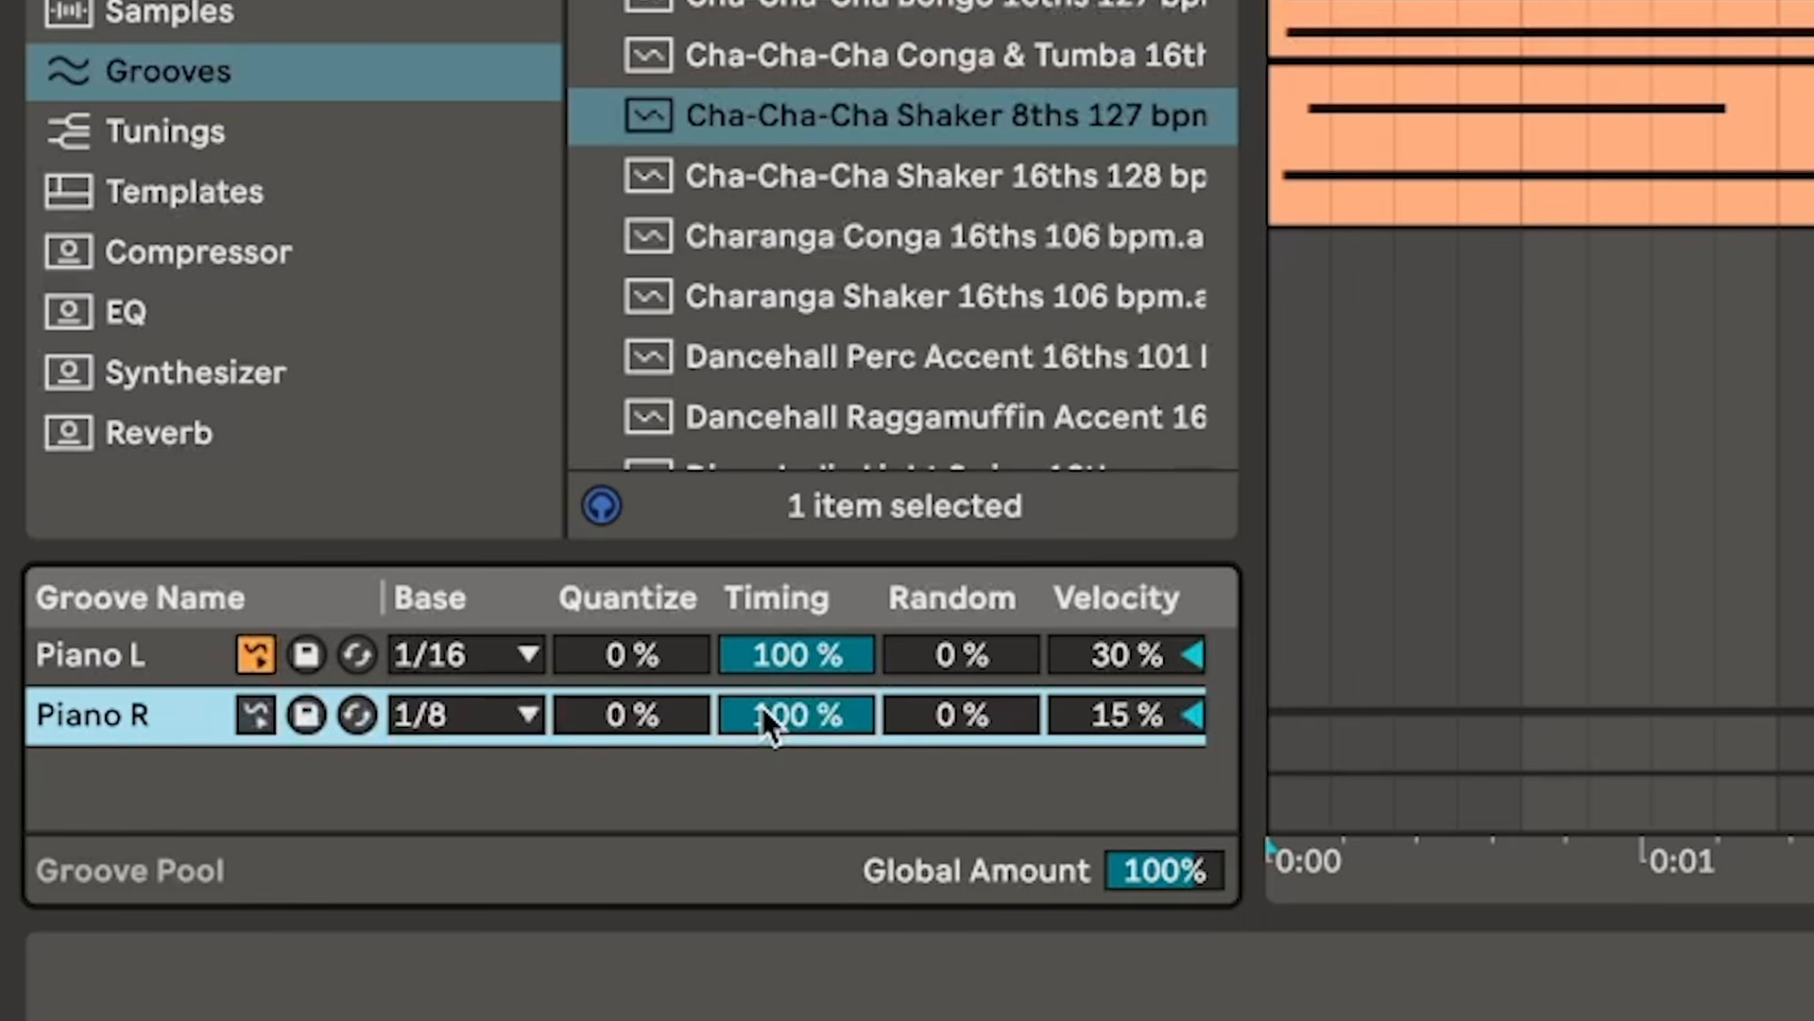
- Set the timing and velocity amounts of both piano grooves to 0 %
left_click_drag(760, 703, 760, 794)
left_click_drag(773, 672, 794, 746)
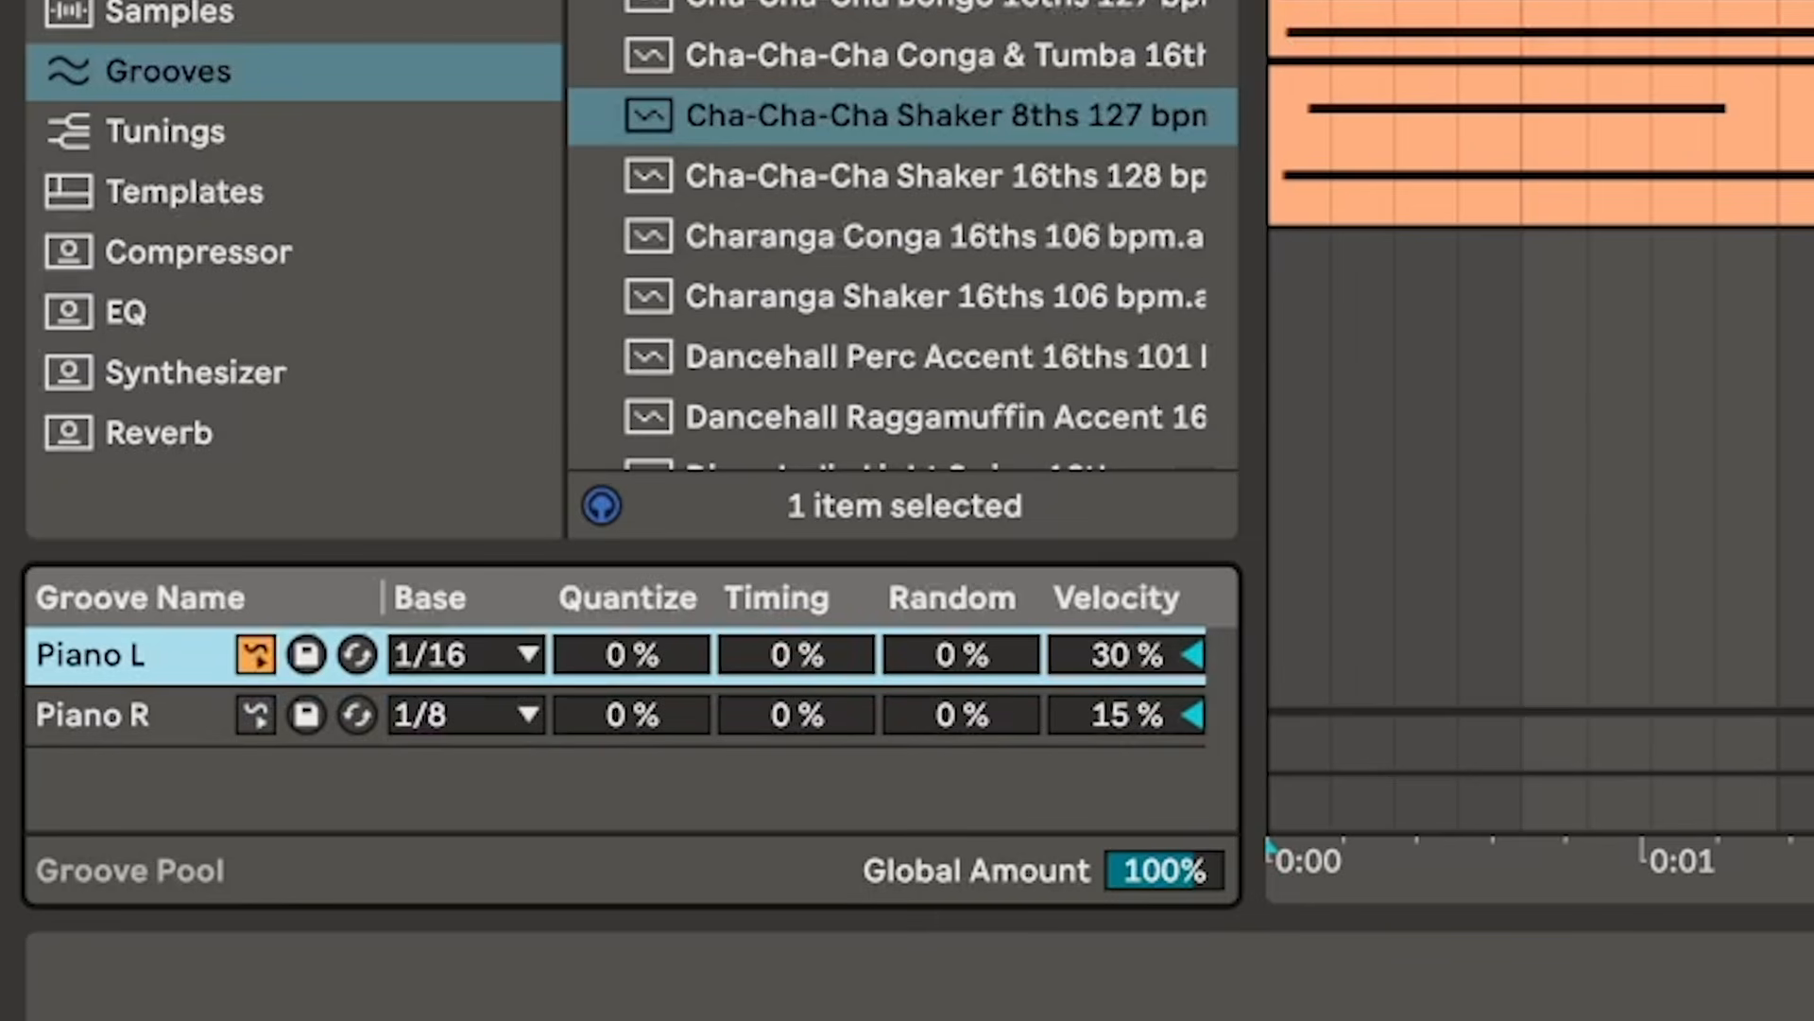
left_click_drag(1129, 656, 1142, 720)
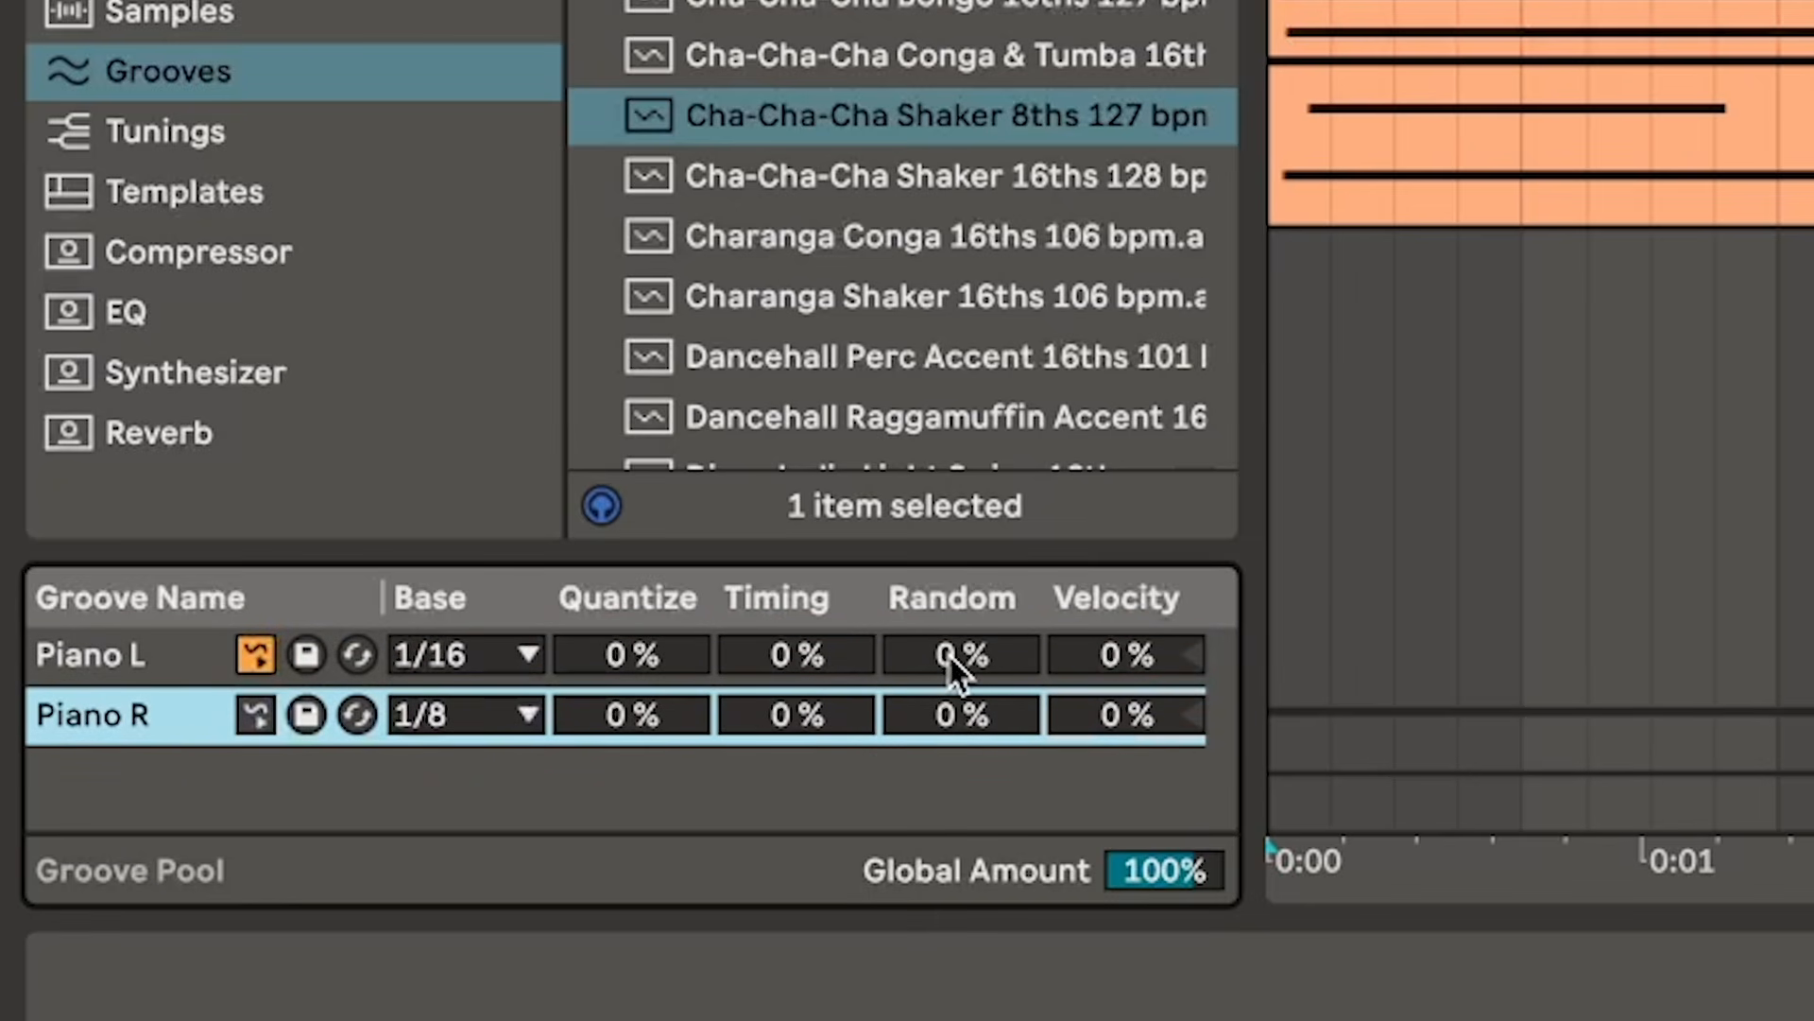
- Set the random amount to 28 % for the Piano L groove and 33 % for Piano R, and play the loop
left_click_drag(950, 656, 950, 629)
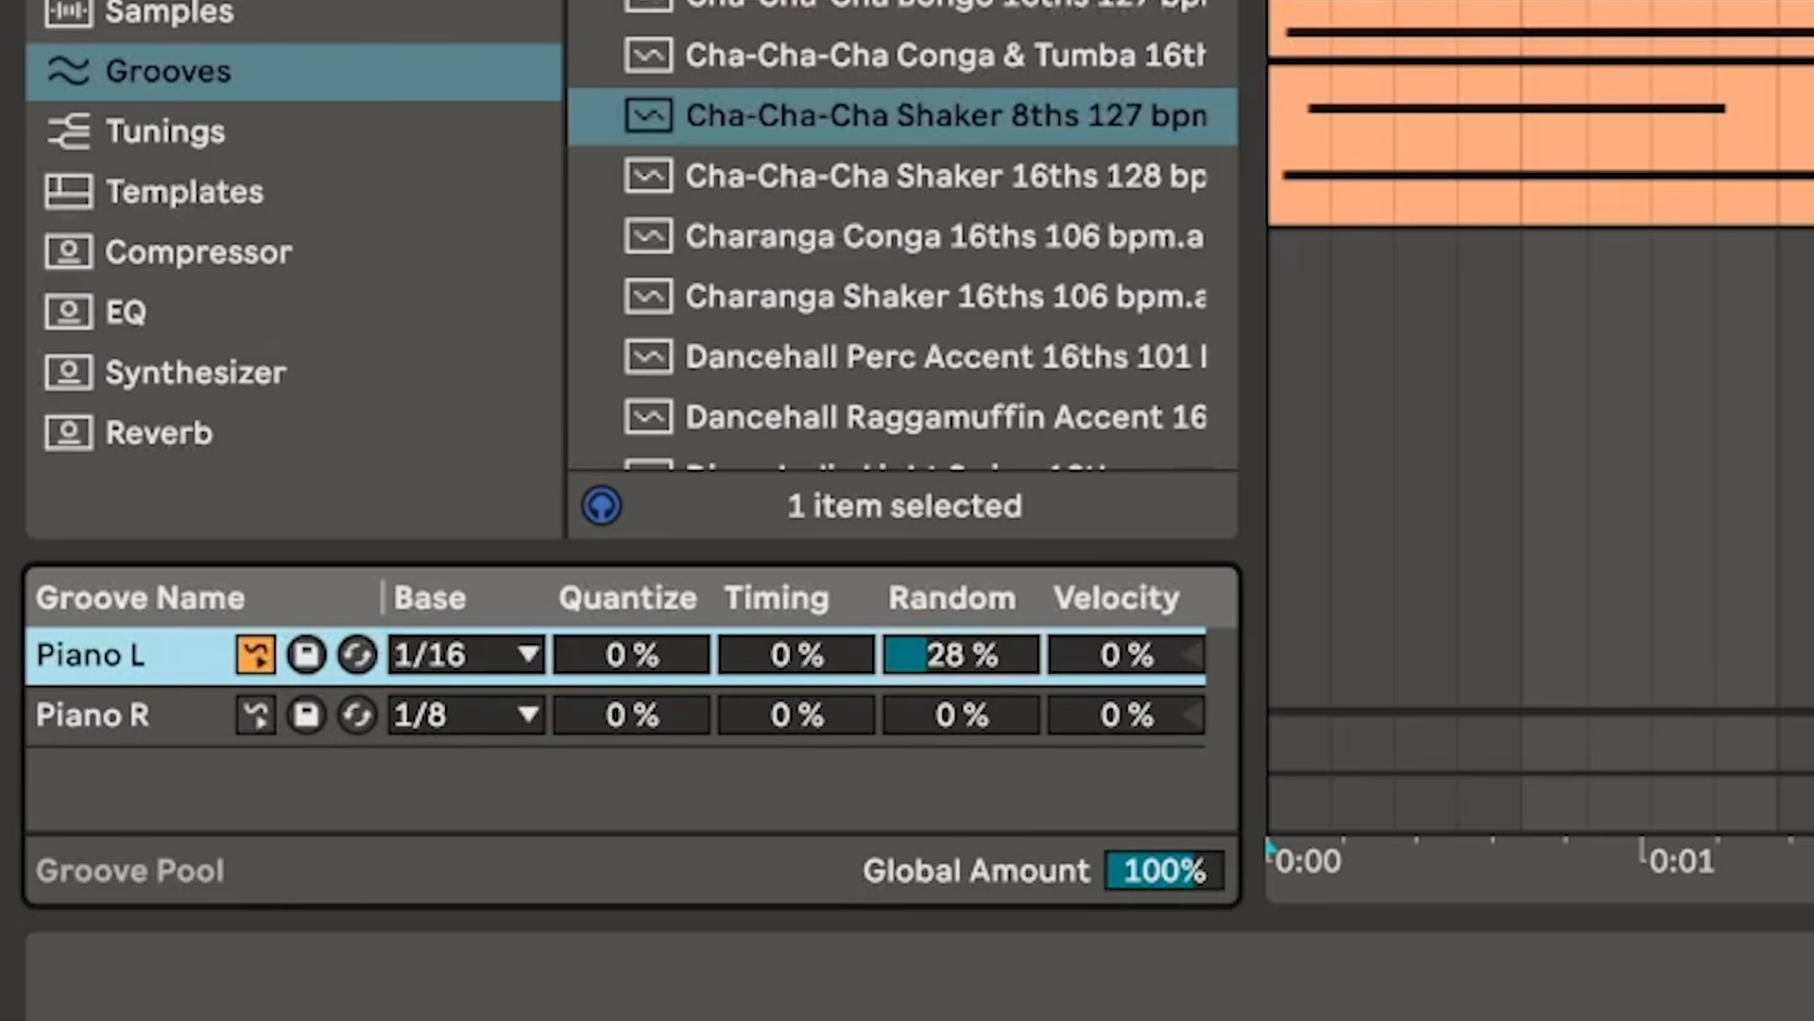
left_click_drag(970, 709, 969, 677)
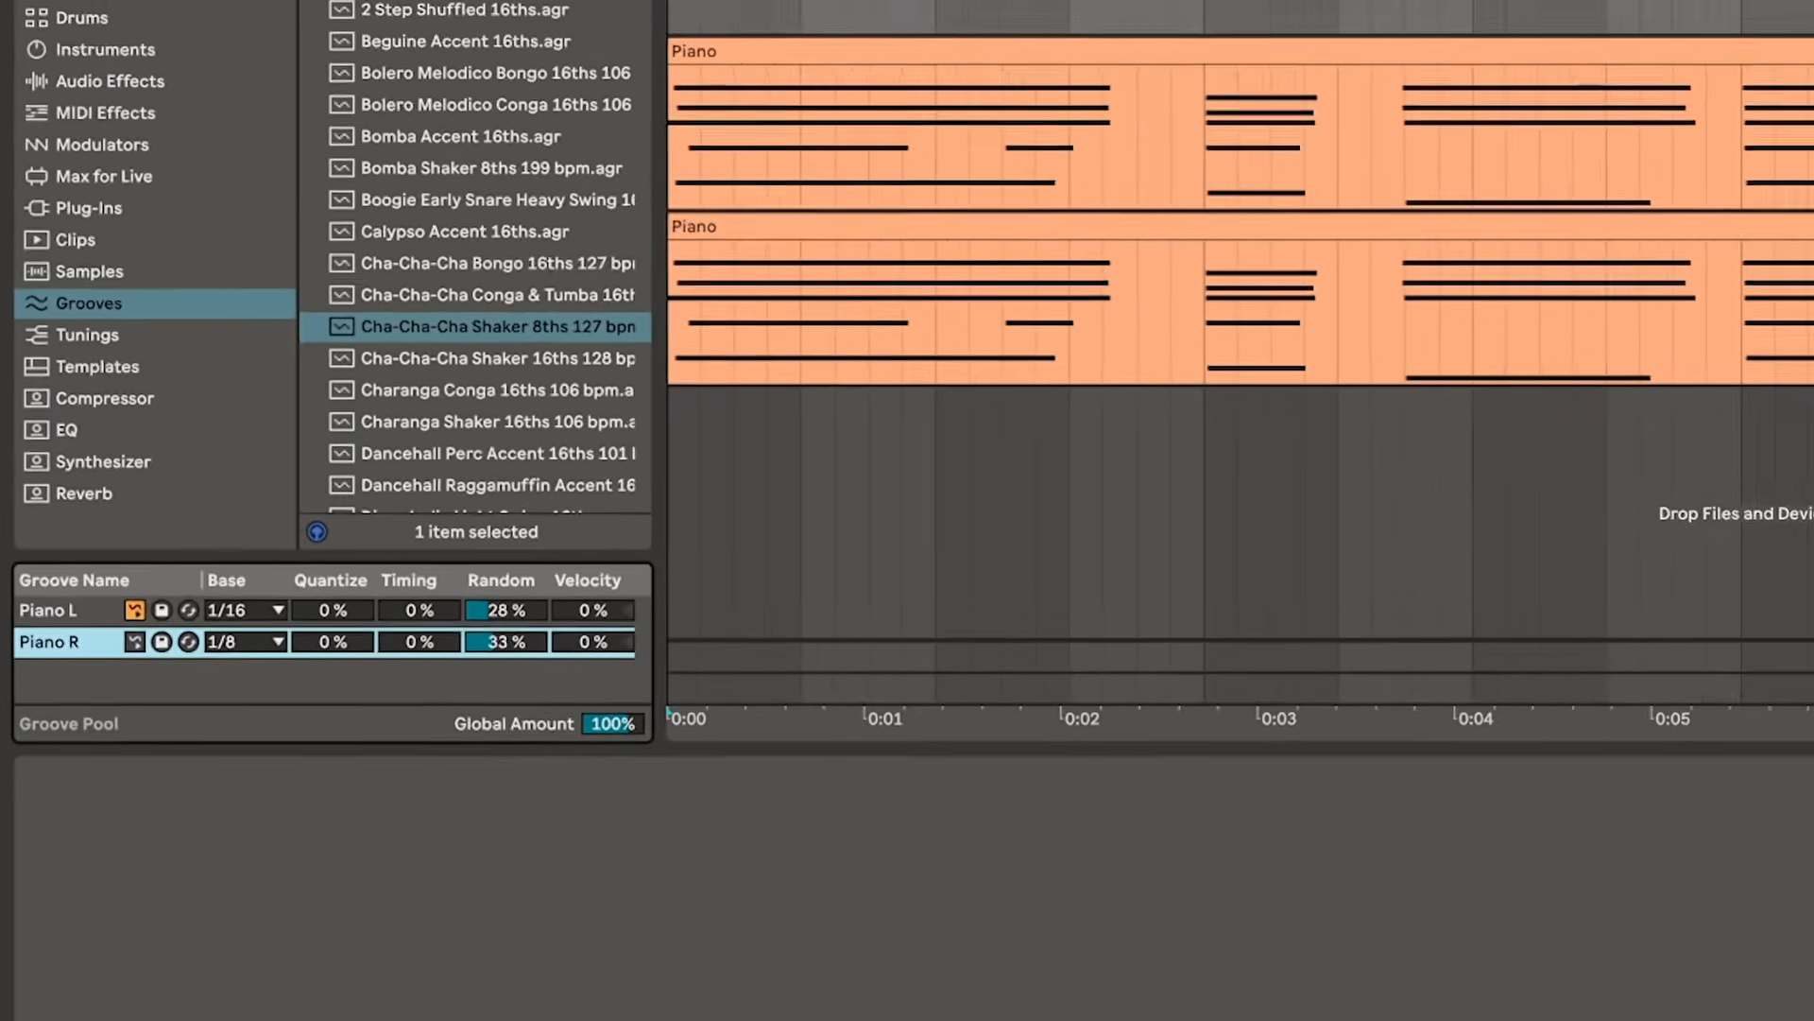
key("space")
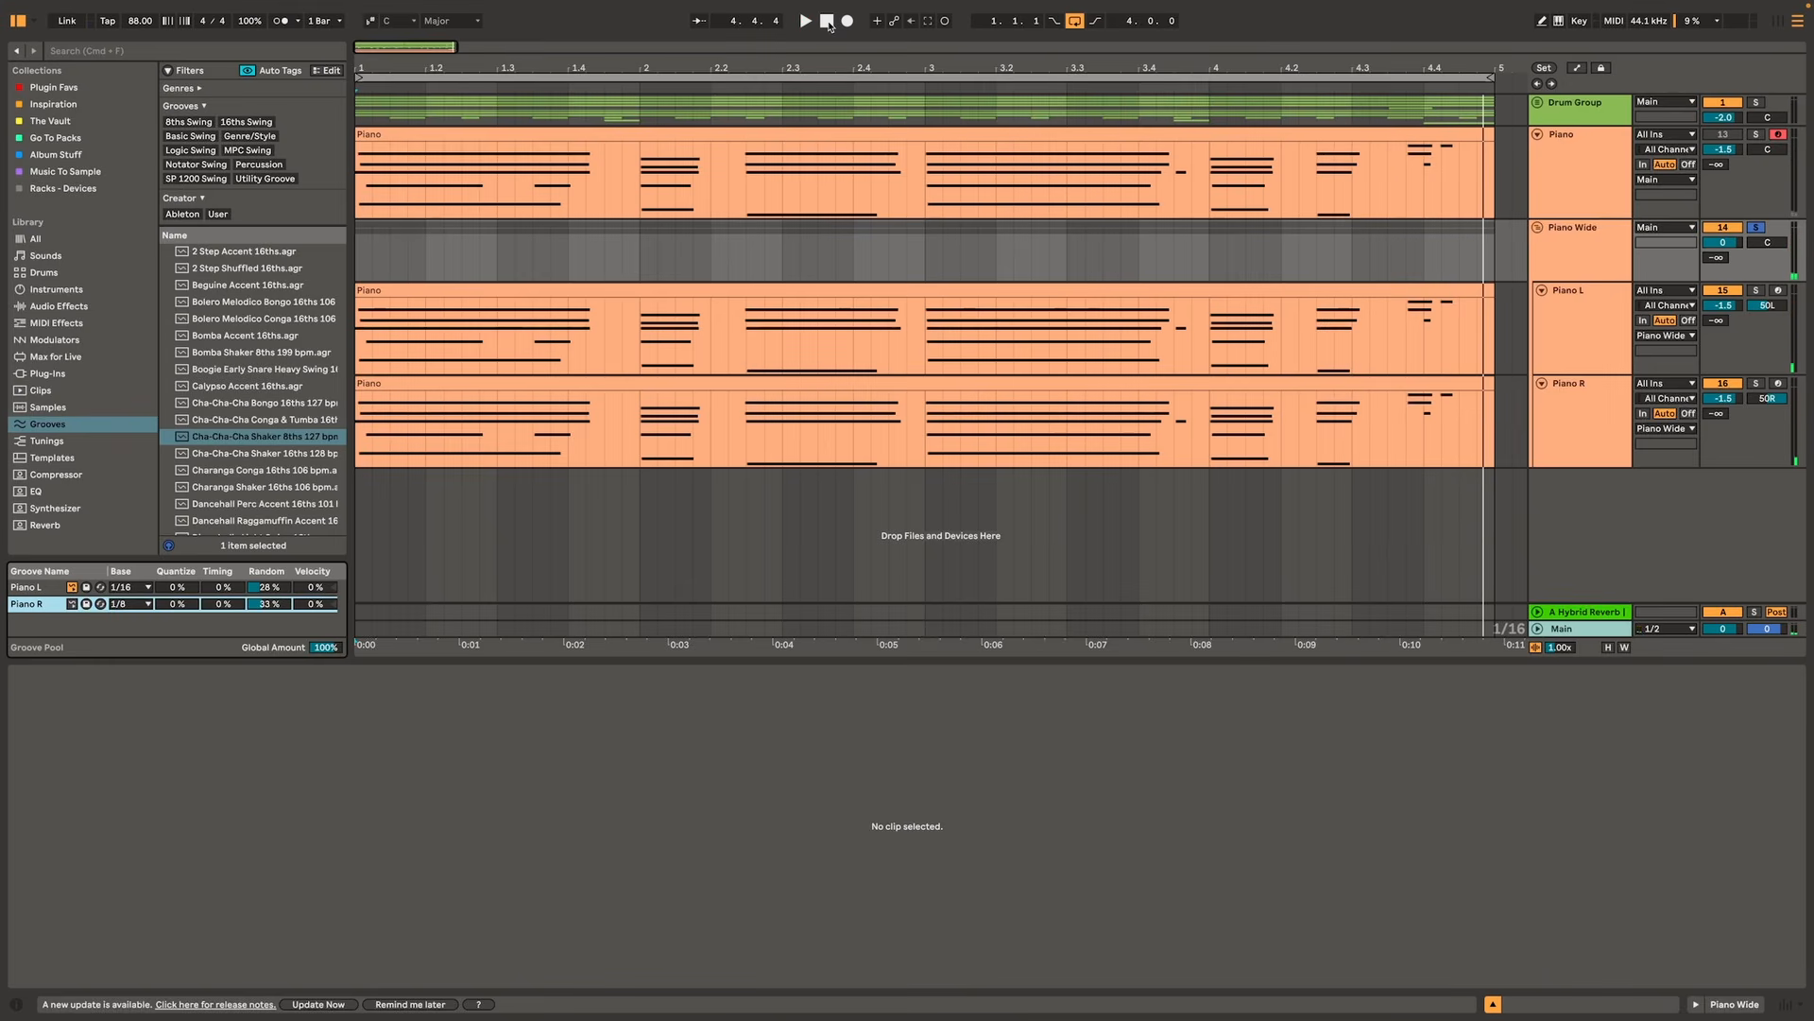
- Add a Velocity MIDI effect to both the Piano L and Piano R tracks
left_click(95, 325)
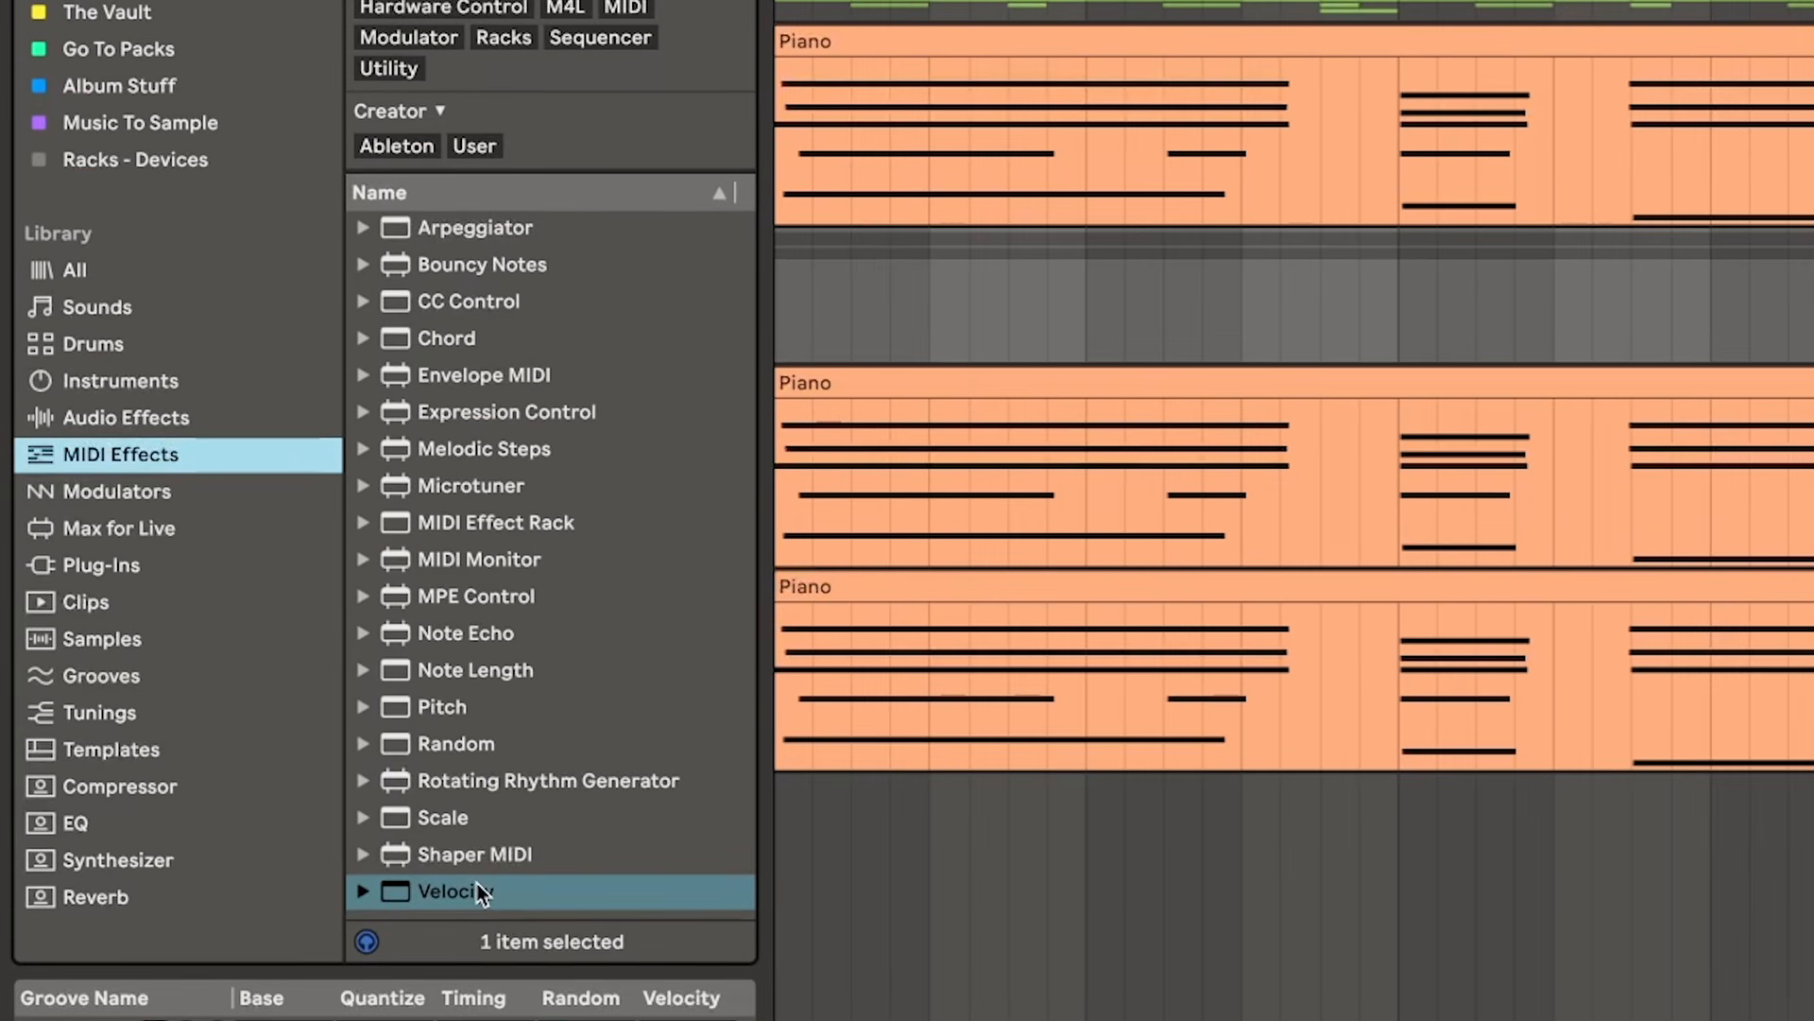
left_click_drag(478, 885, 707, 721)
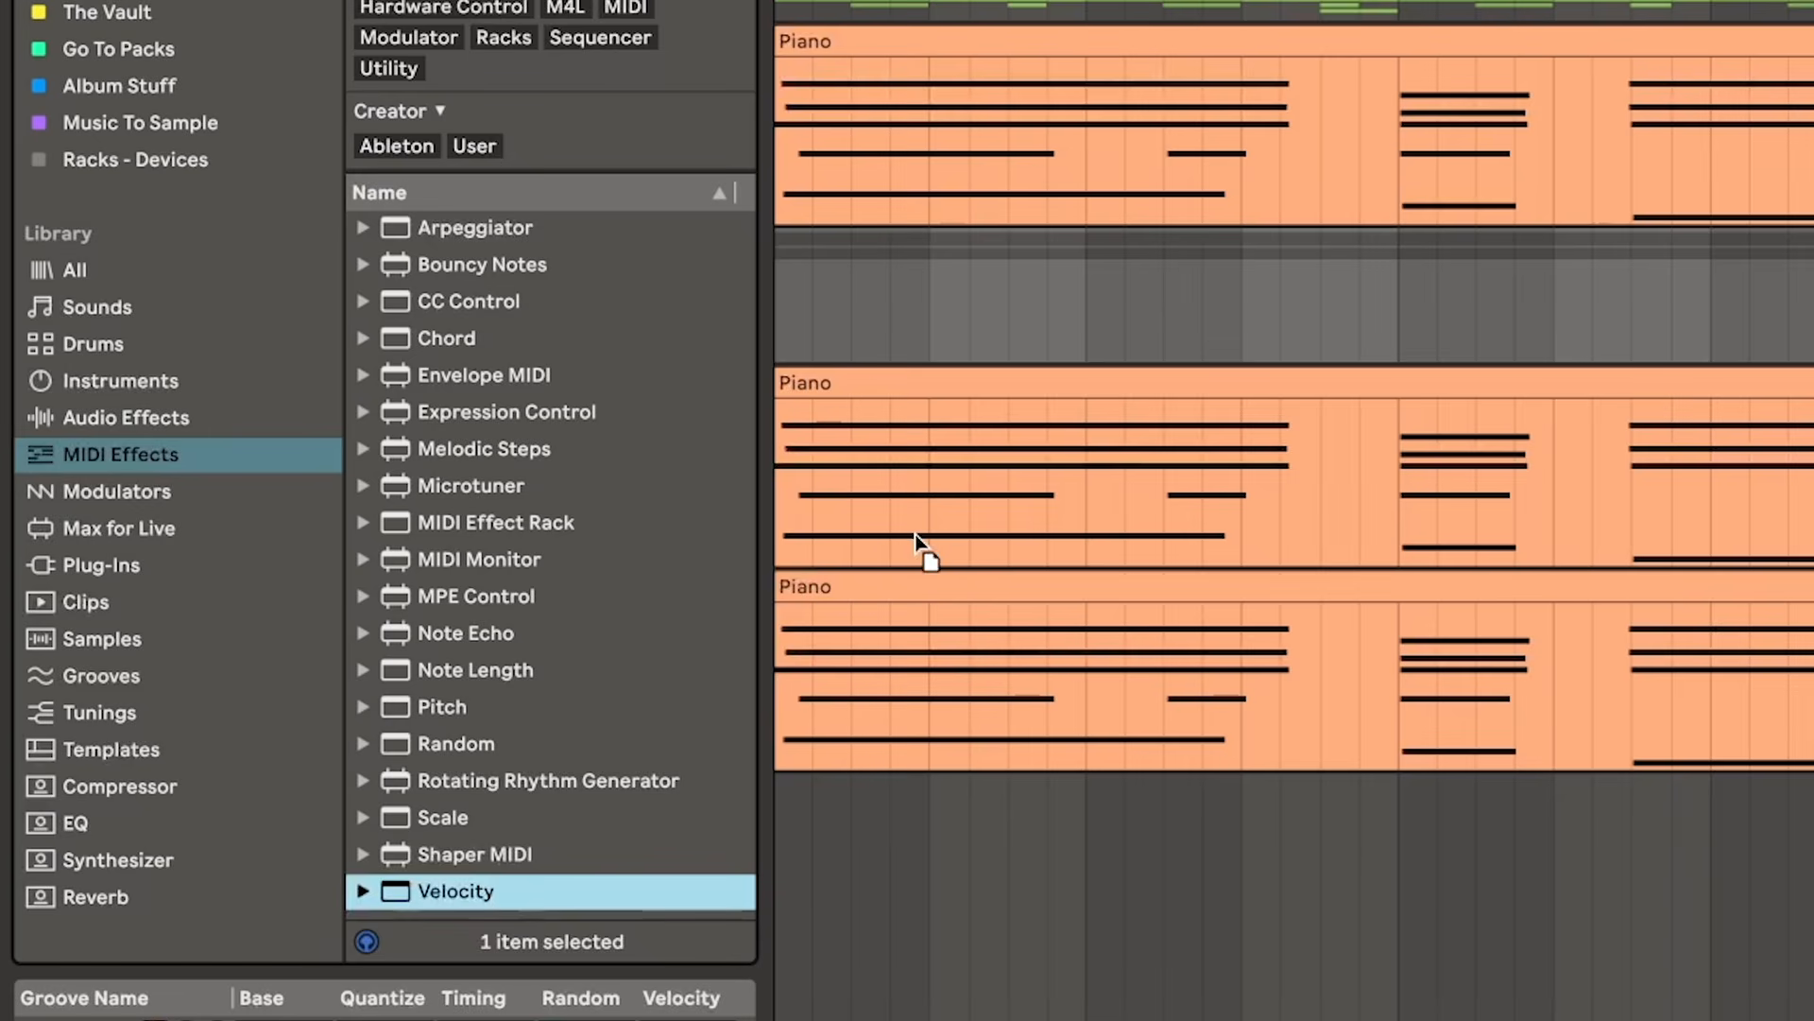
left_click_drag(915, 532, 906, 524)
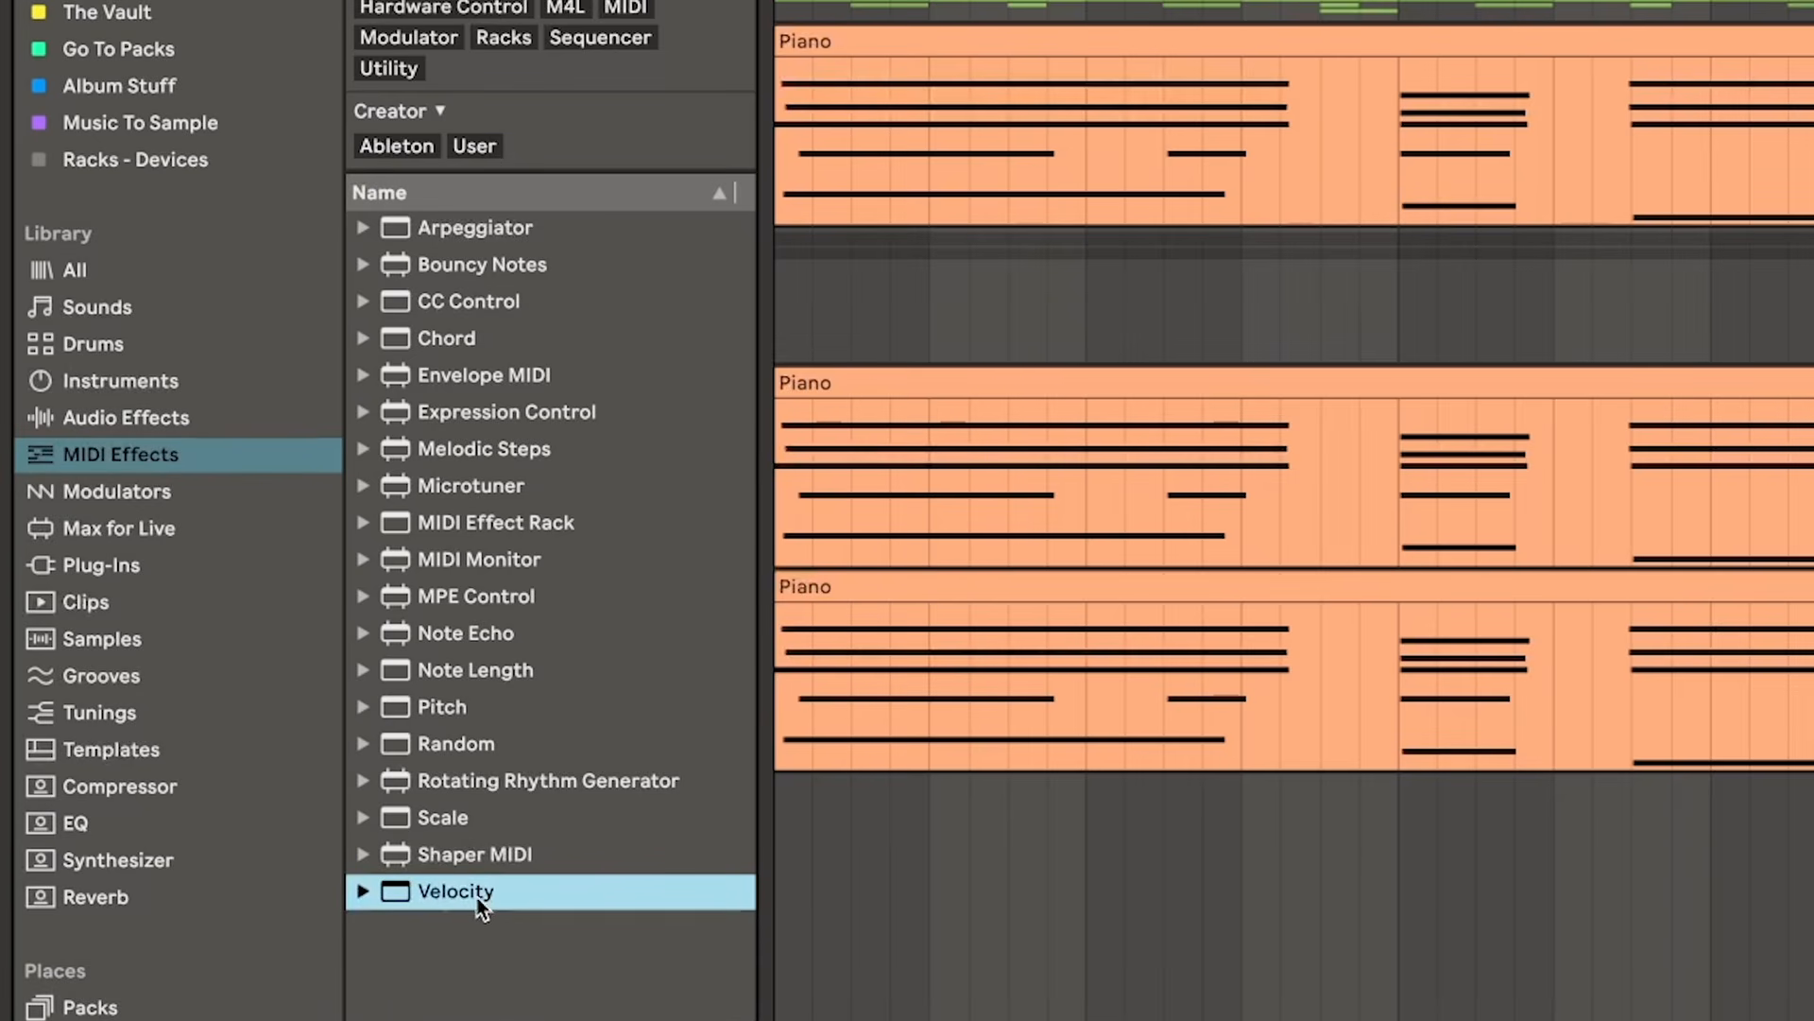
left_click_drag(477, 898, 881, 700)
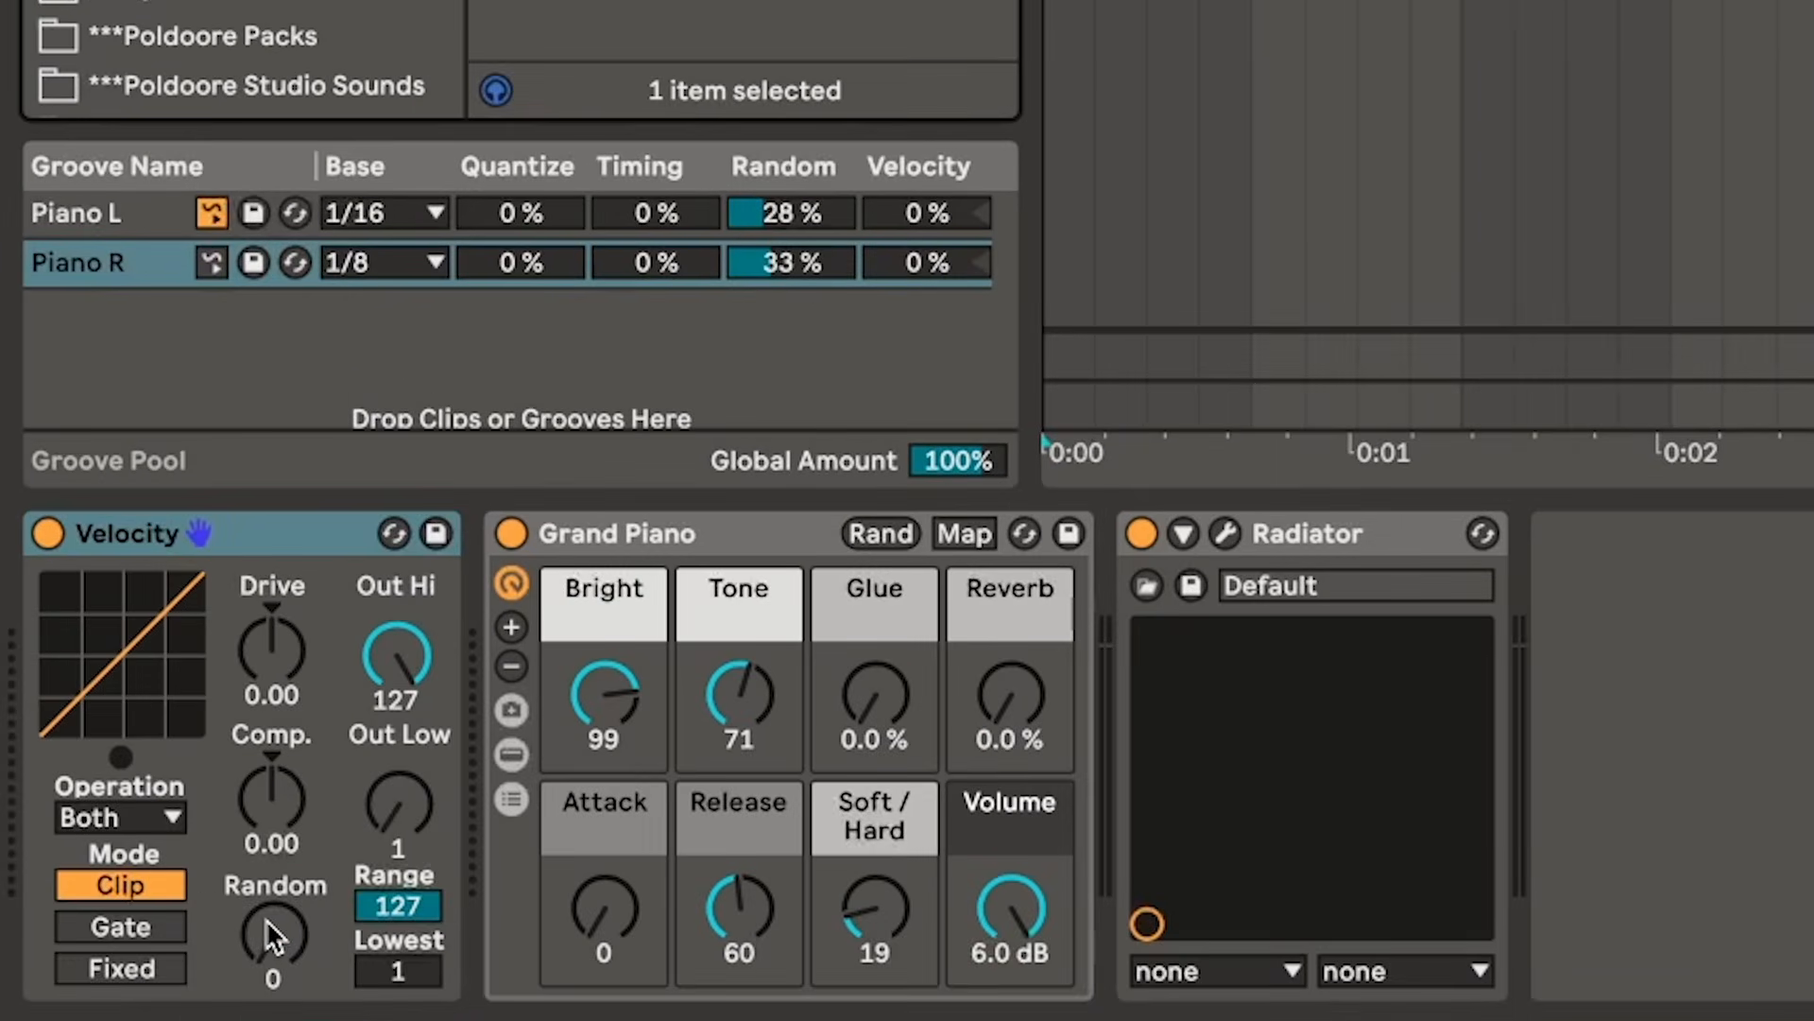
- Raise the Velocity effect's random amount on Piano R, set it to 11 on Piano L, and play the loop
left_click_drag(269, 933, 270, 913)
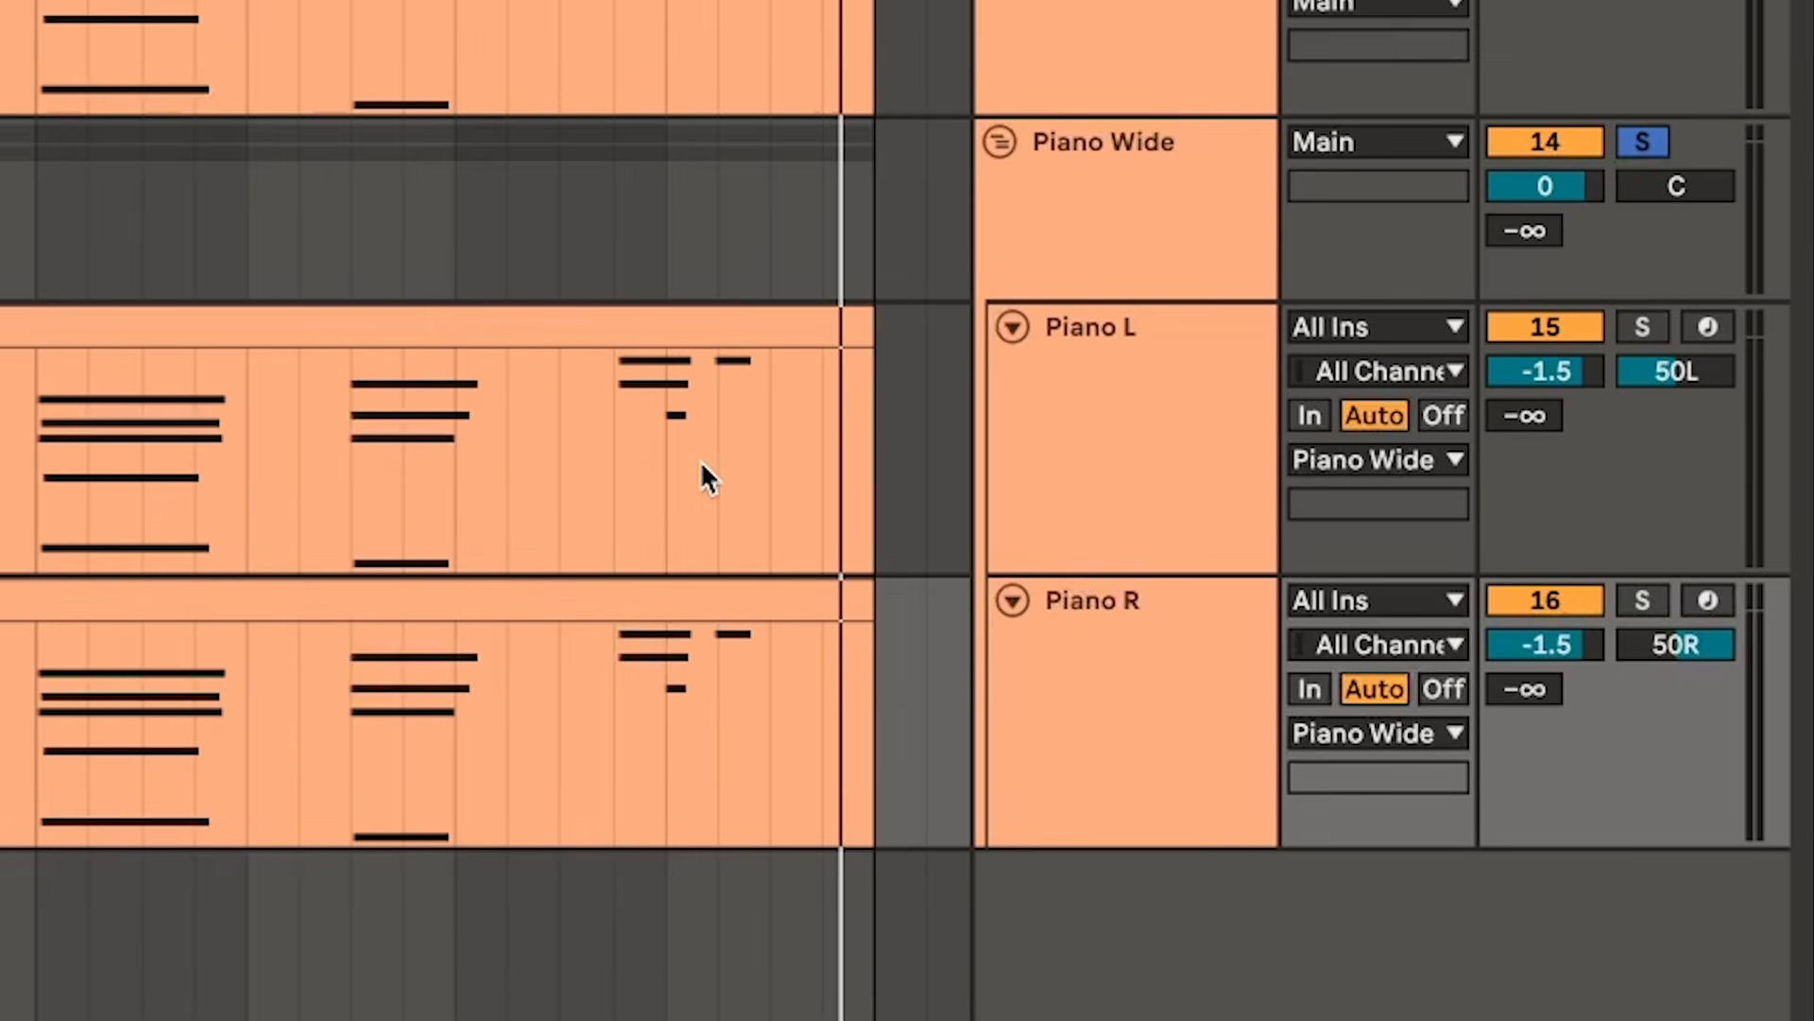
left_click(1029, 413)
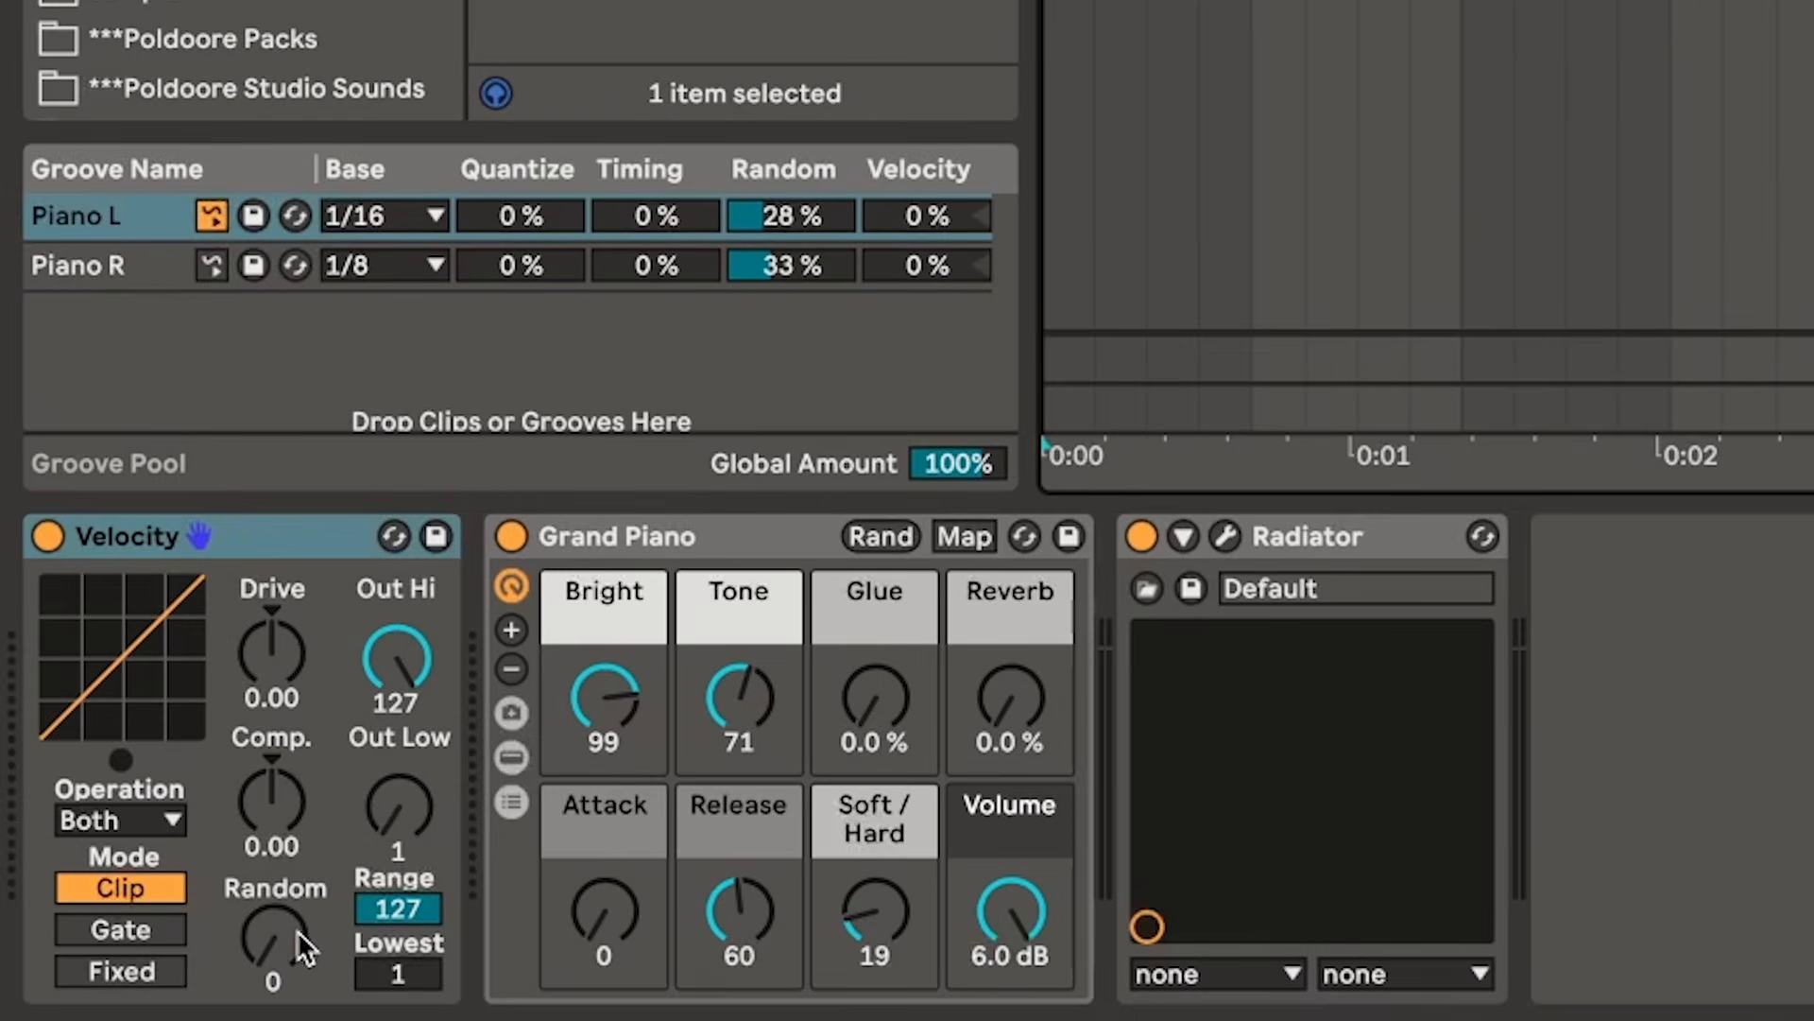
left_click_drag(274, 934, 274, 919)
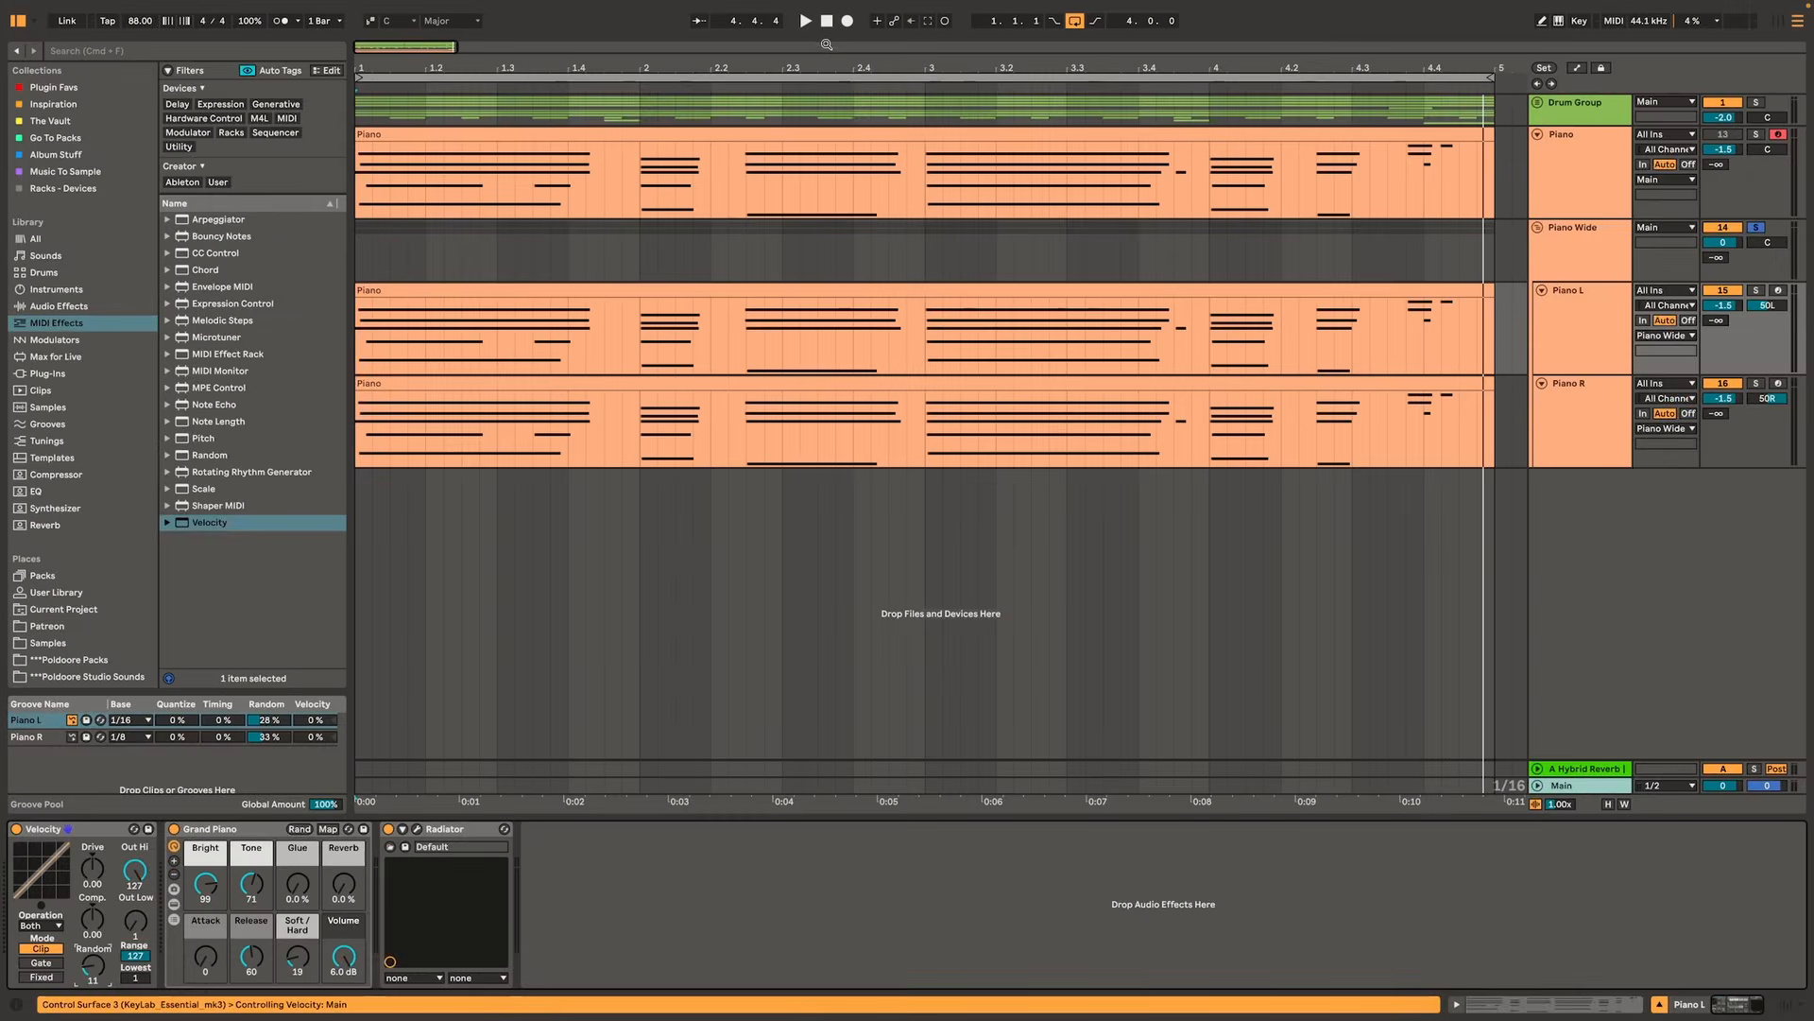
key("space")
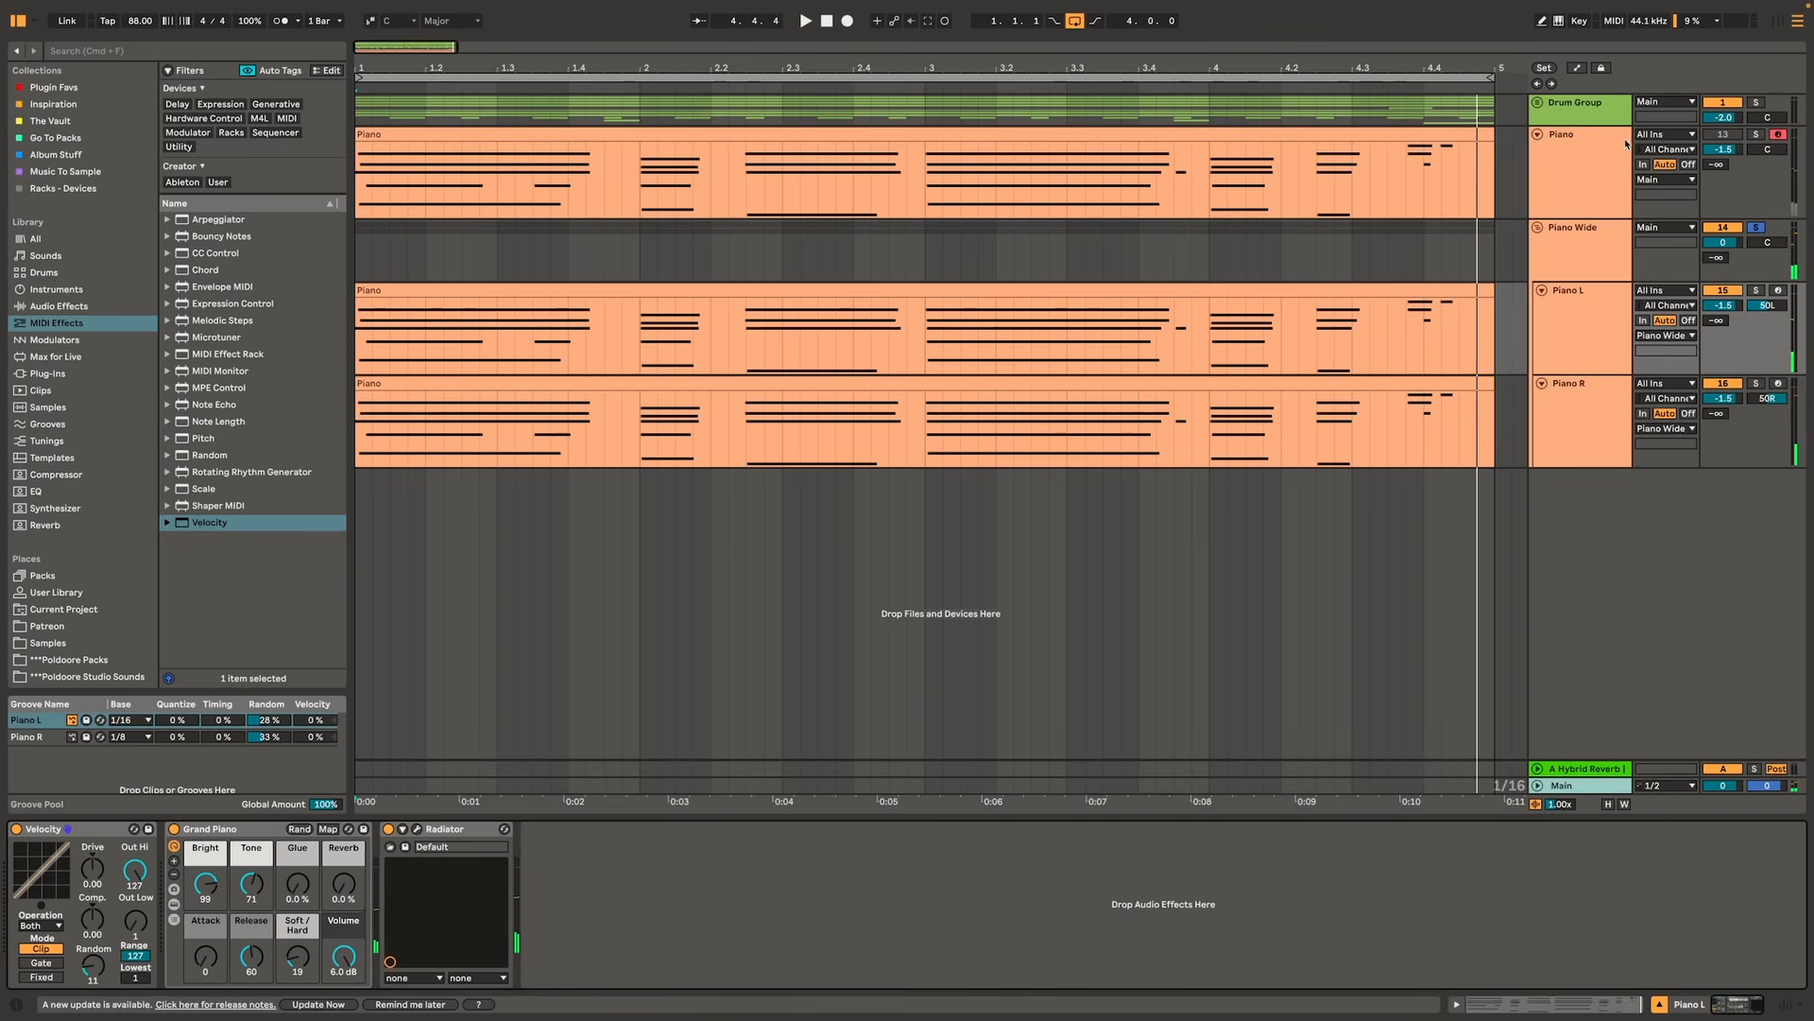
- Compare the original Piano with the Piano Wide group by soloing, and delete the original Piano track
left_click(1755, 134)
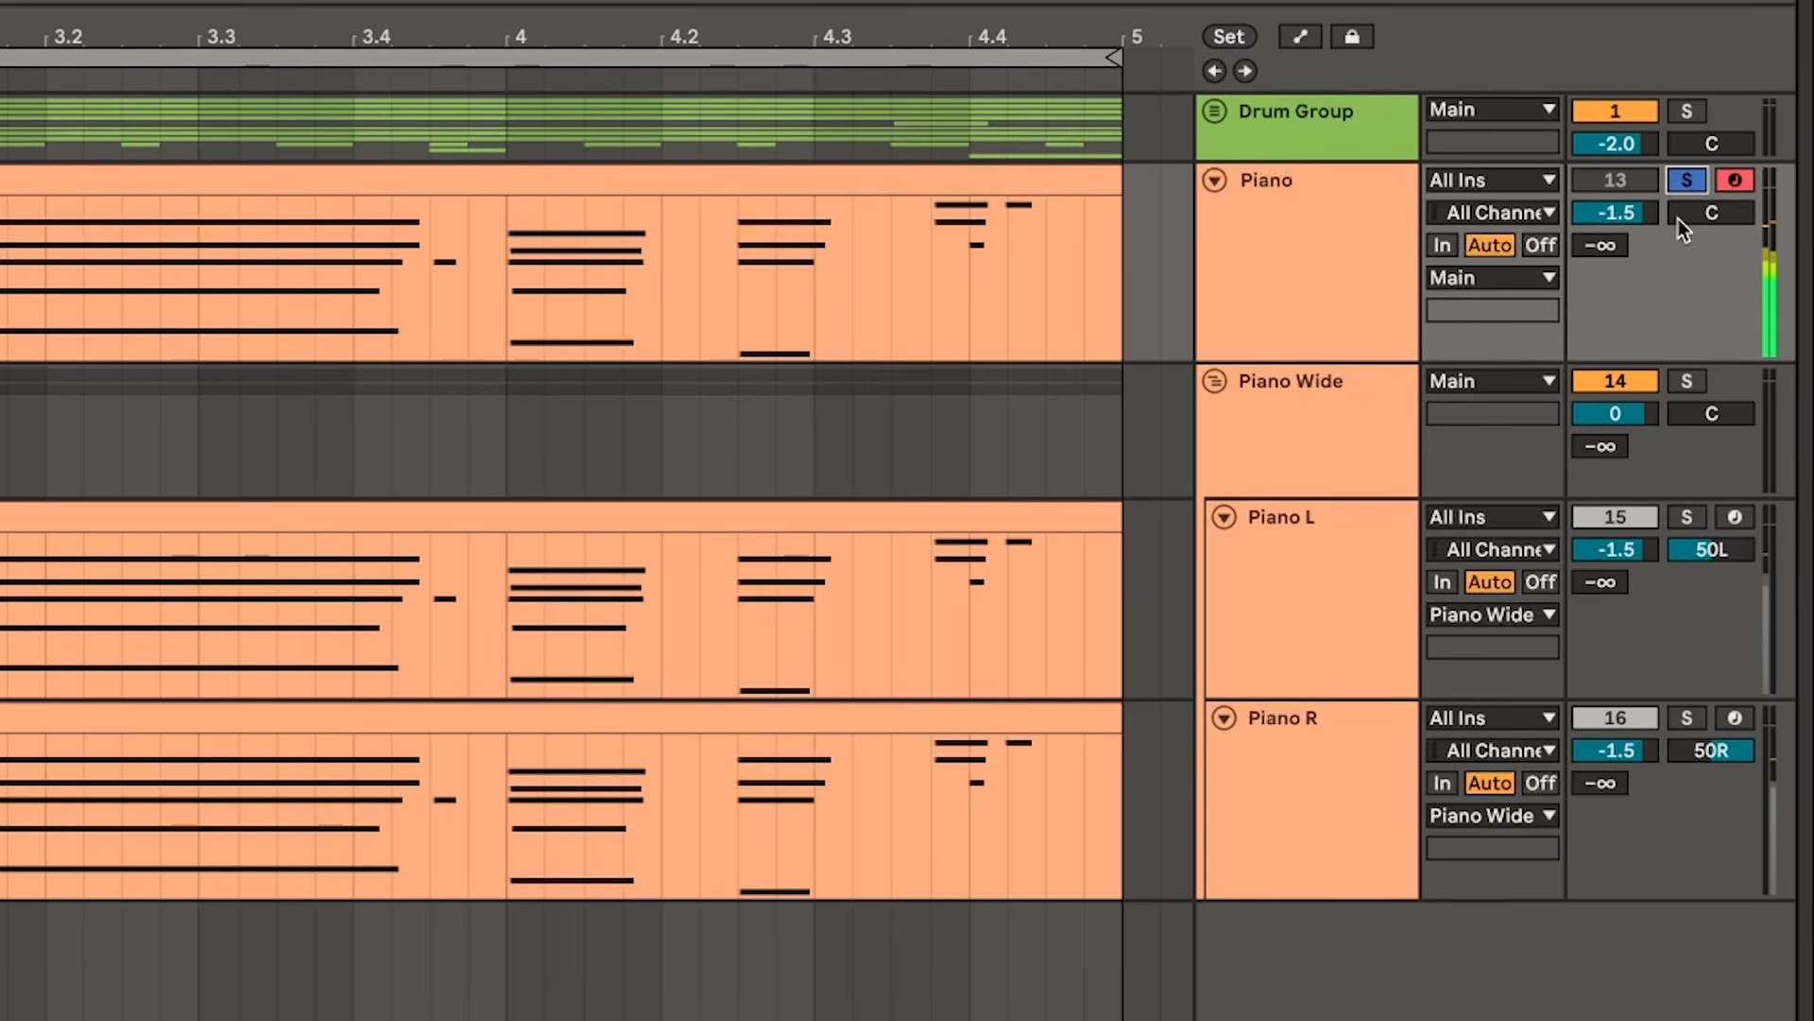
left_click(1687, 382)
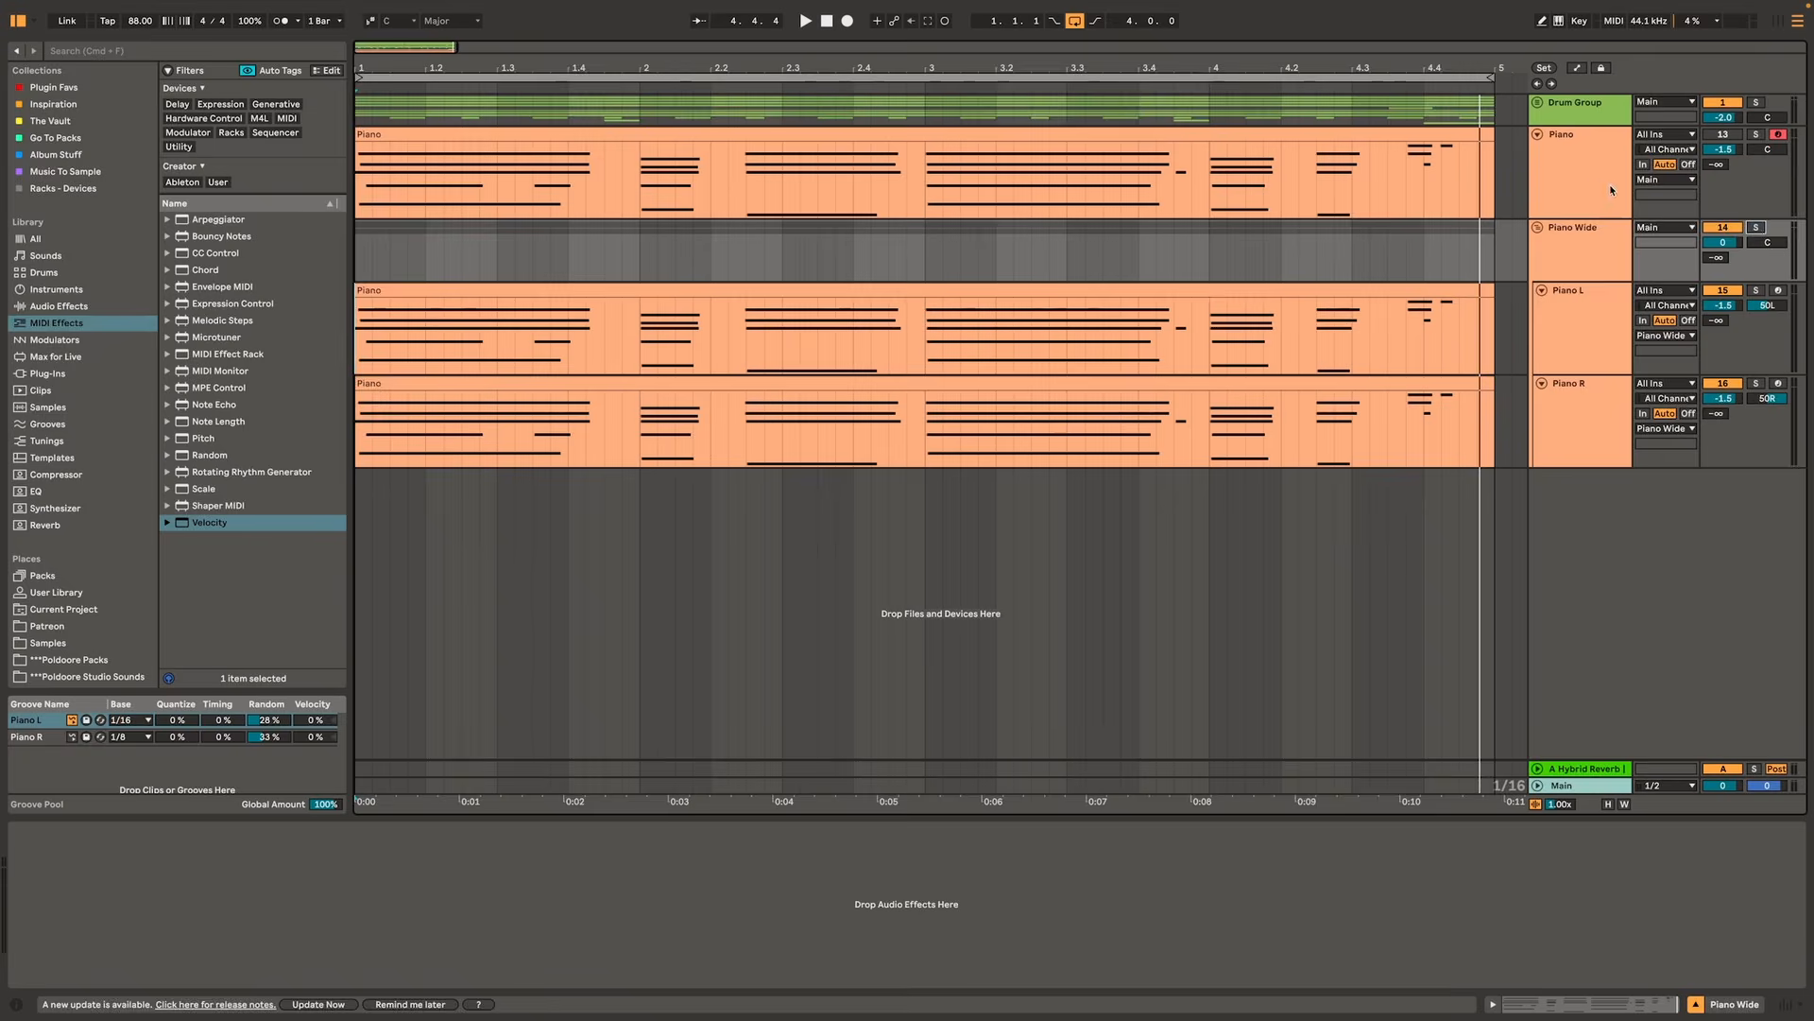
left_click(1611, 190)
key("Delete")
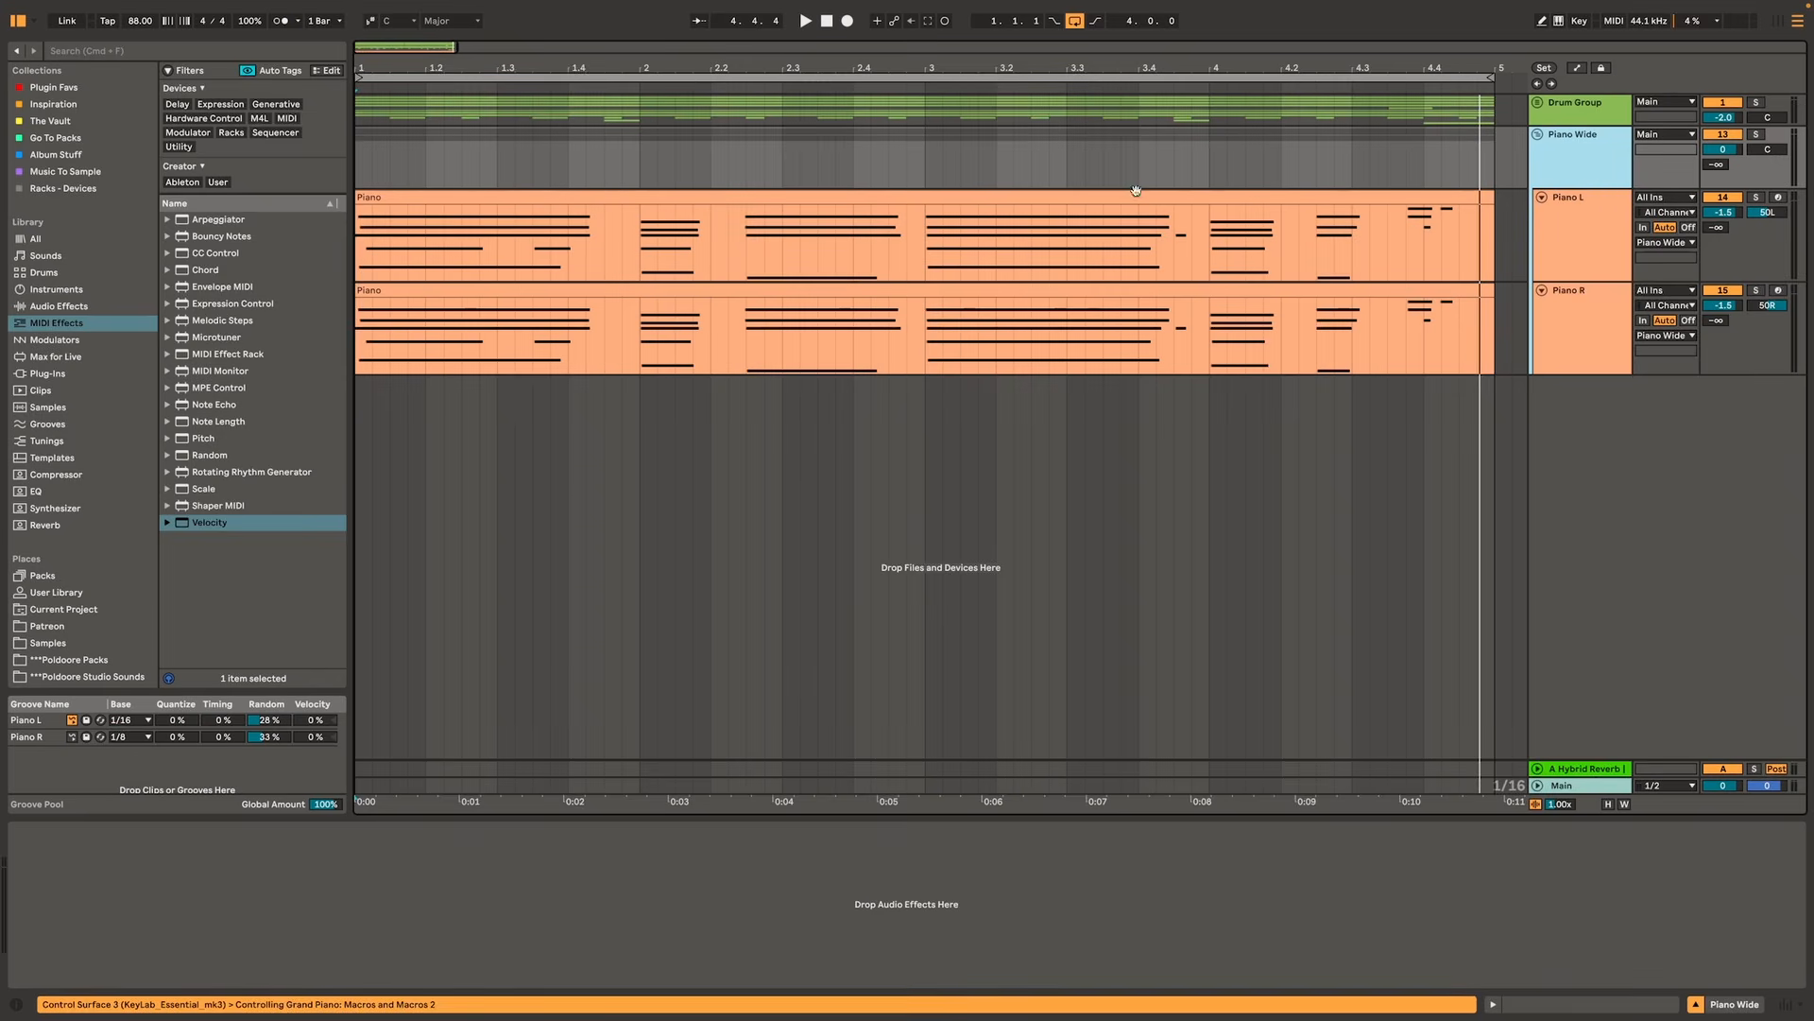
- Add a Compressor to the Piano Wide group, sidechained from Kick, with the threshold at -15.3 dB
left_click(47, 306)
scroll(222, 274, "down", 2)
double_click(219, 227)
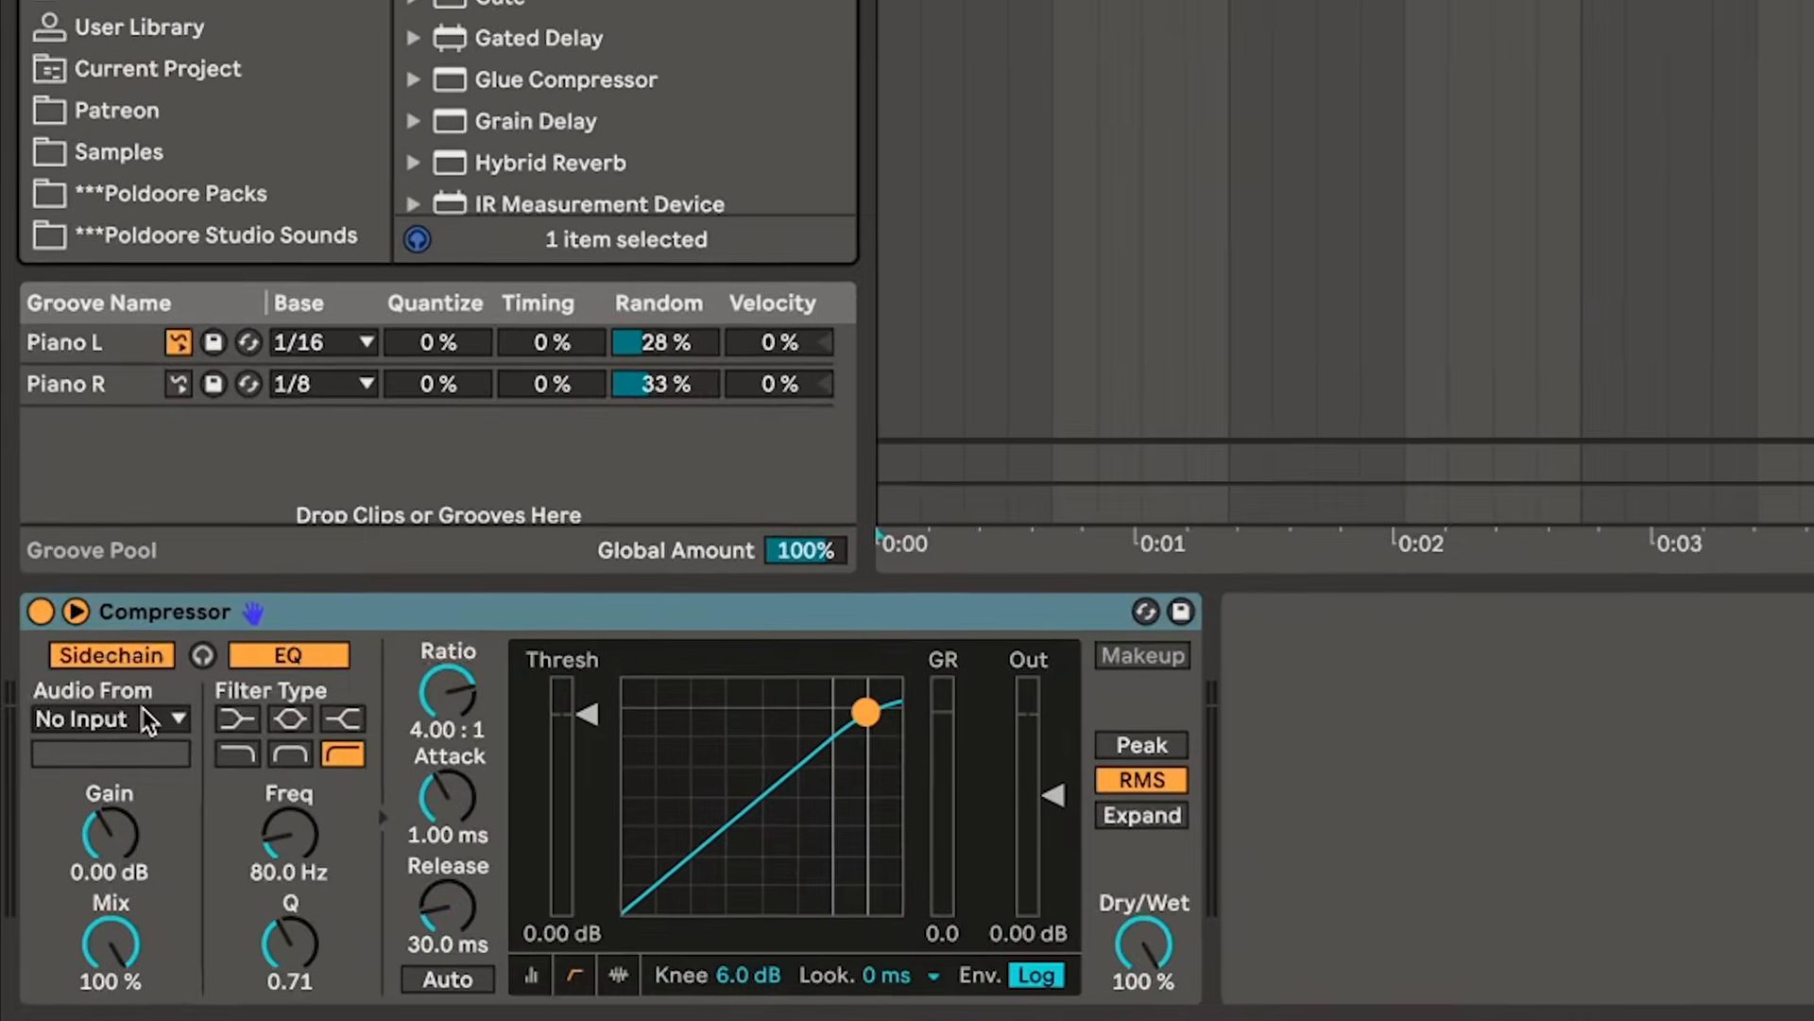
left_click(52, 855)
left_click(38, 591)
left_click_drag(589, 732, 589, 799)
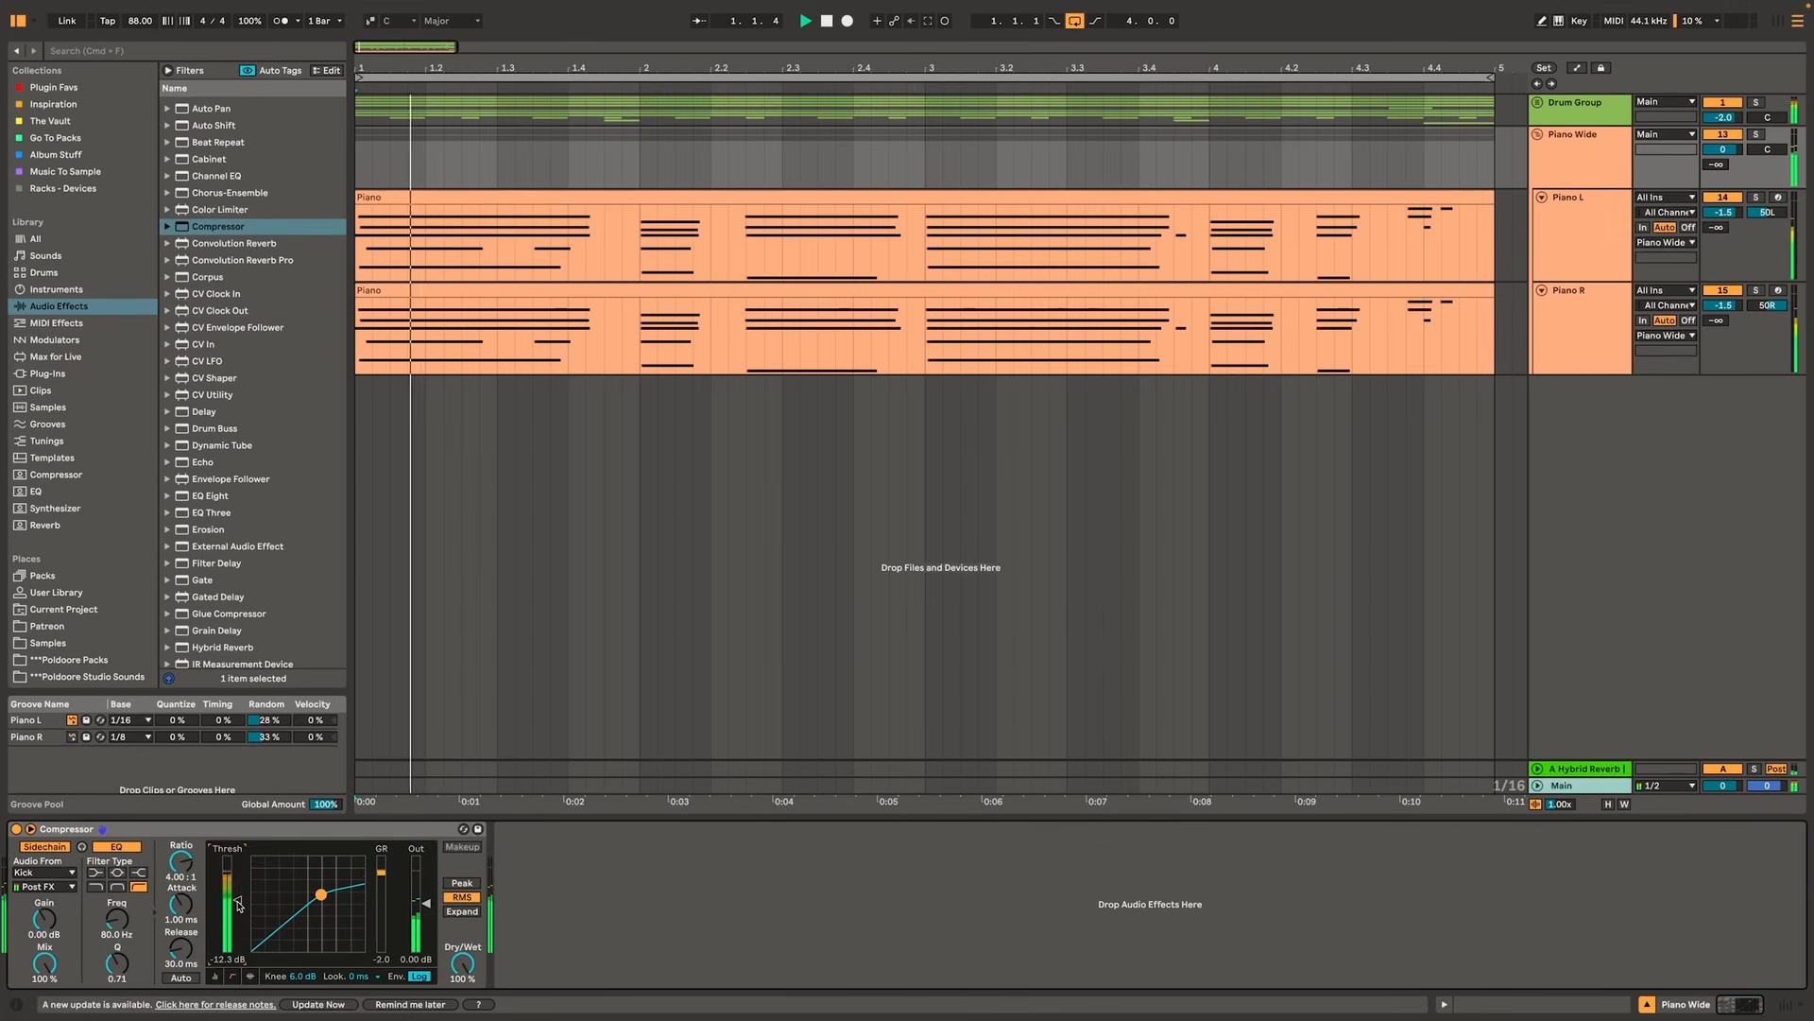
left_click_drag(238, 903, 240, 913)
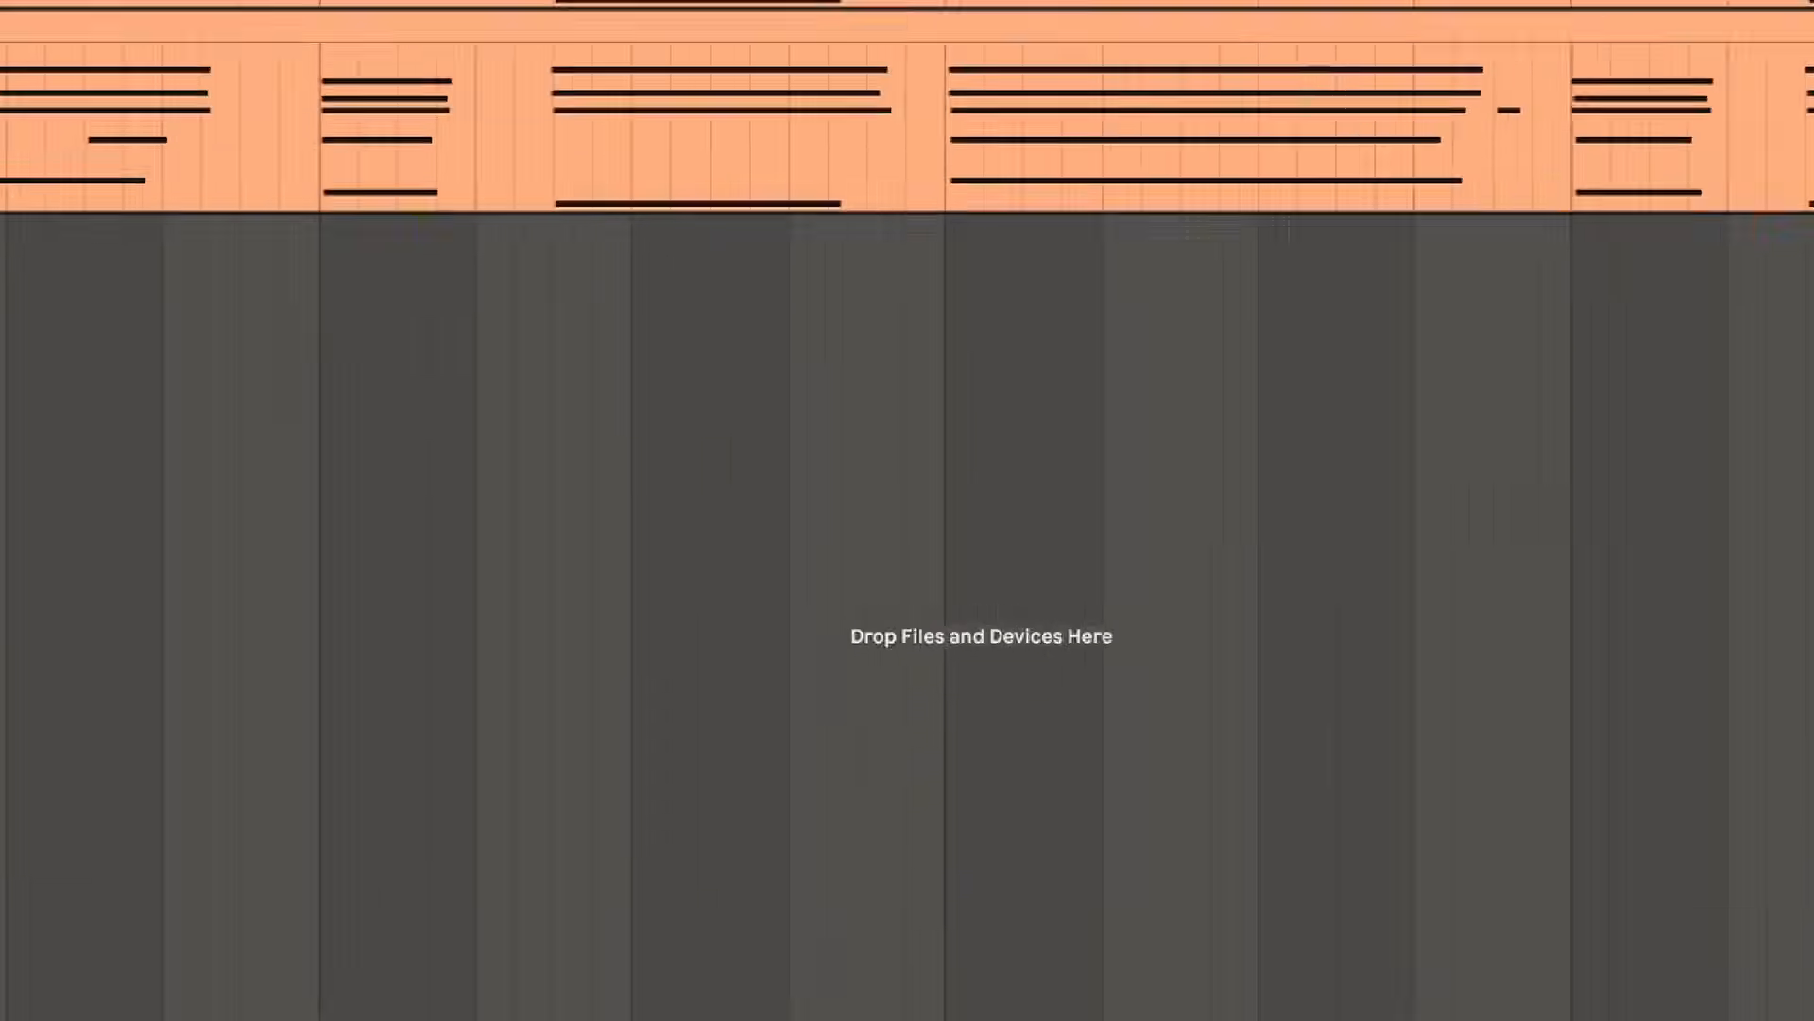
left_click(827, 22)
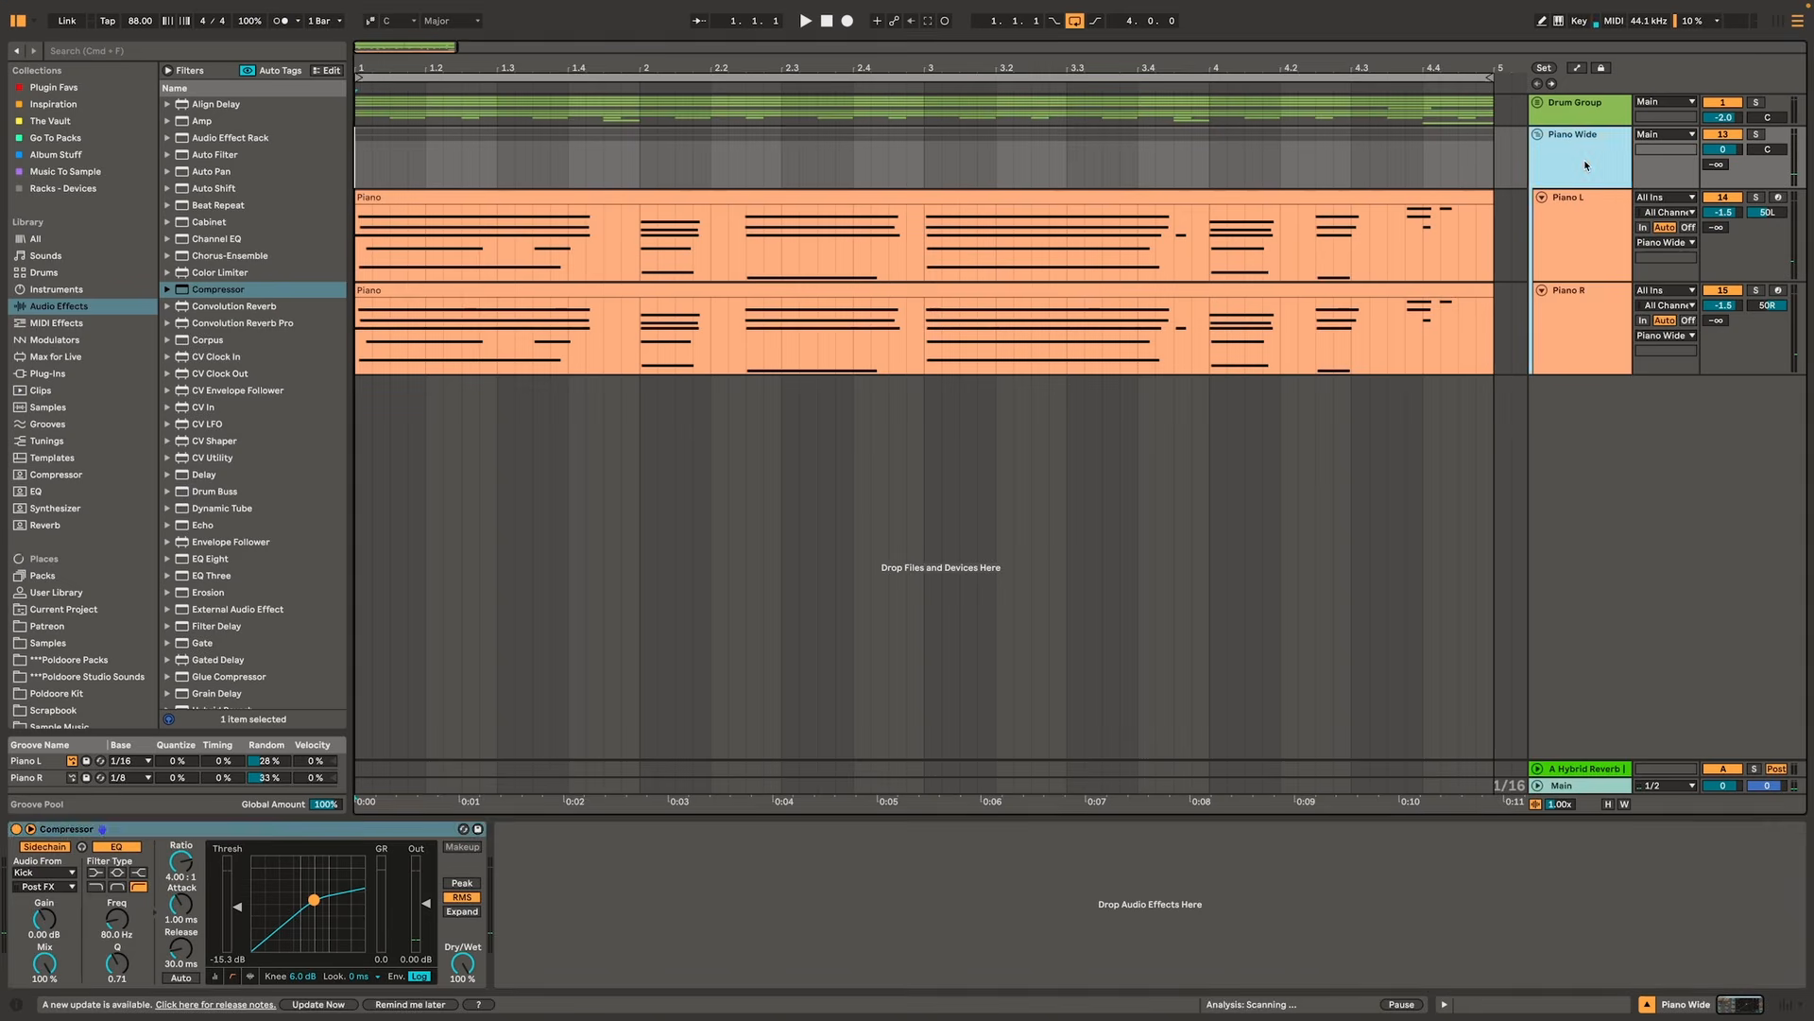
- Paste the copied TEXTURE device onto the Piano Wide group and place it ahead of the Compressor
right_click(623, 880)
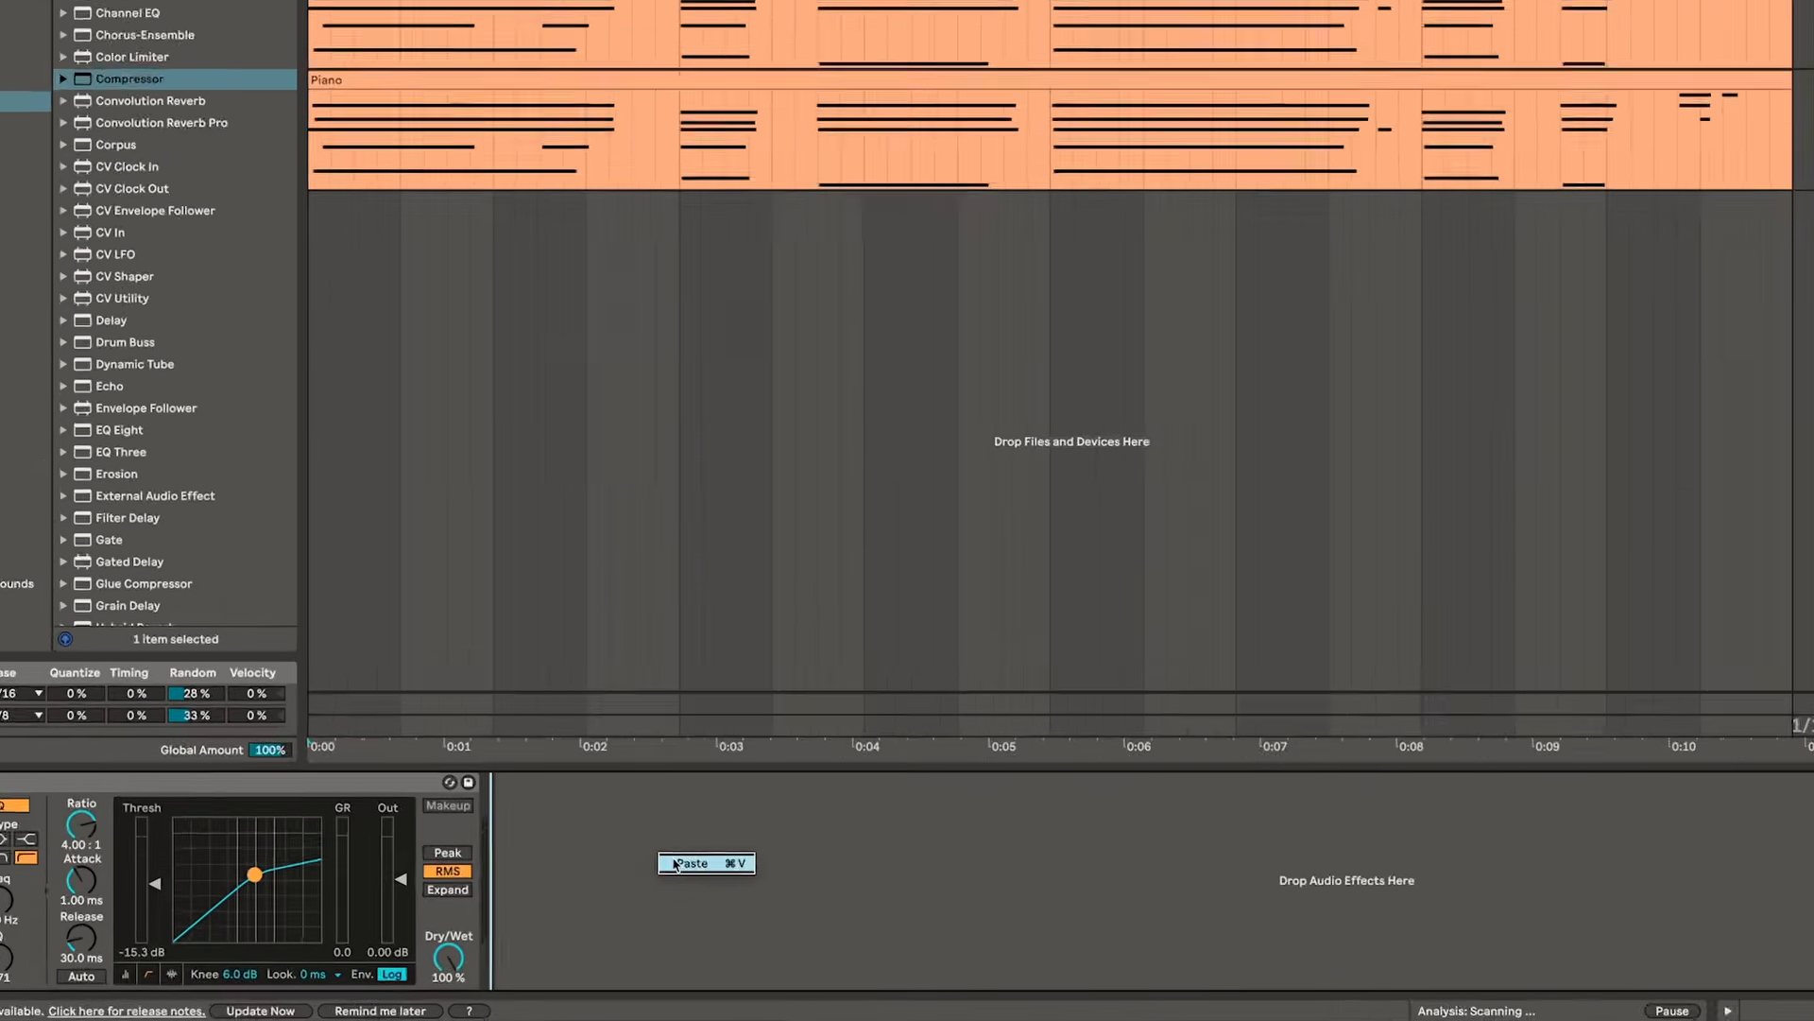
left_click(642, 891)
left_click_drag(739, 521, 491, 535)
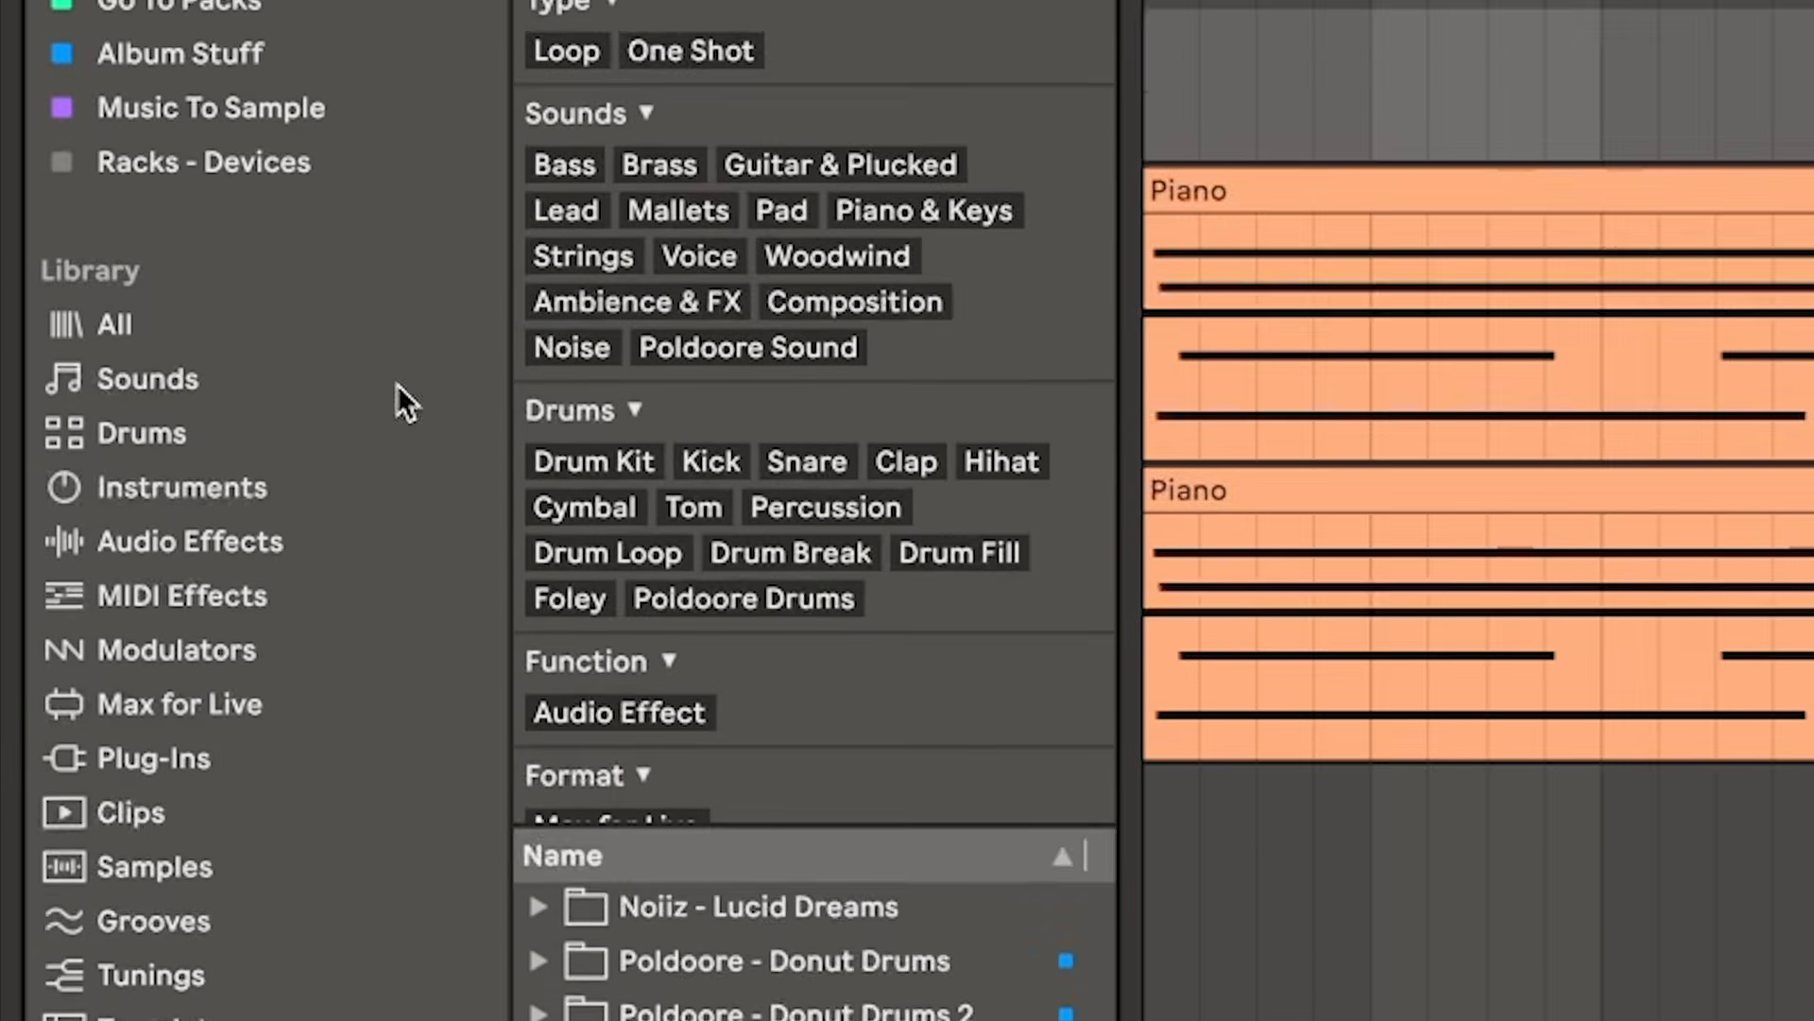
- Search the packs for "tape noise" and load the first Dilla tape noise sample from Donut Drums' Bonus Sounds into TEXTURE
left_click(407, 77)
type("tape n")
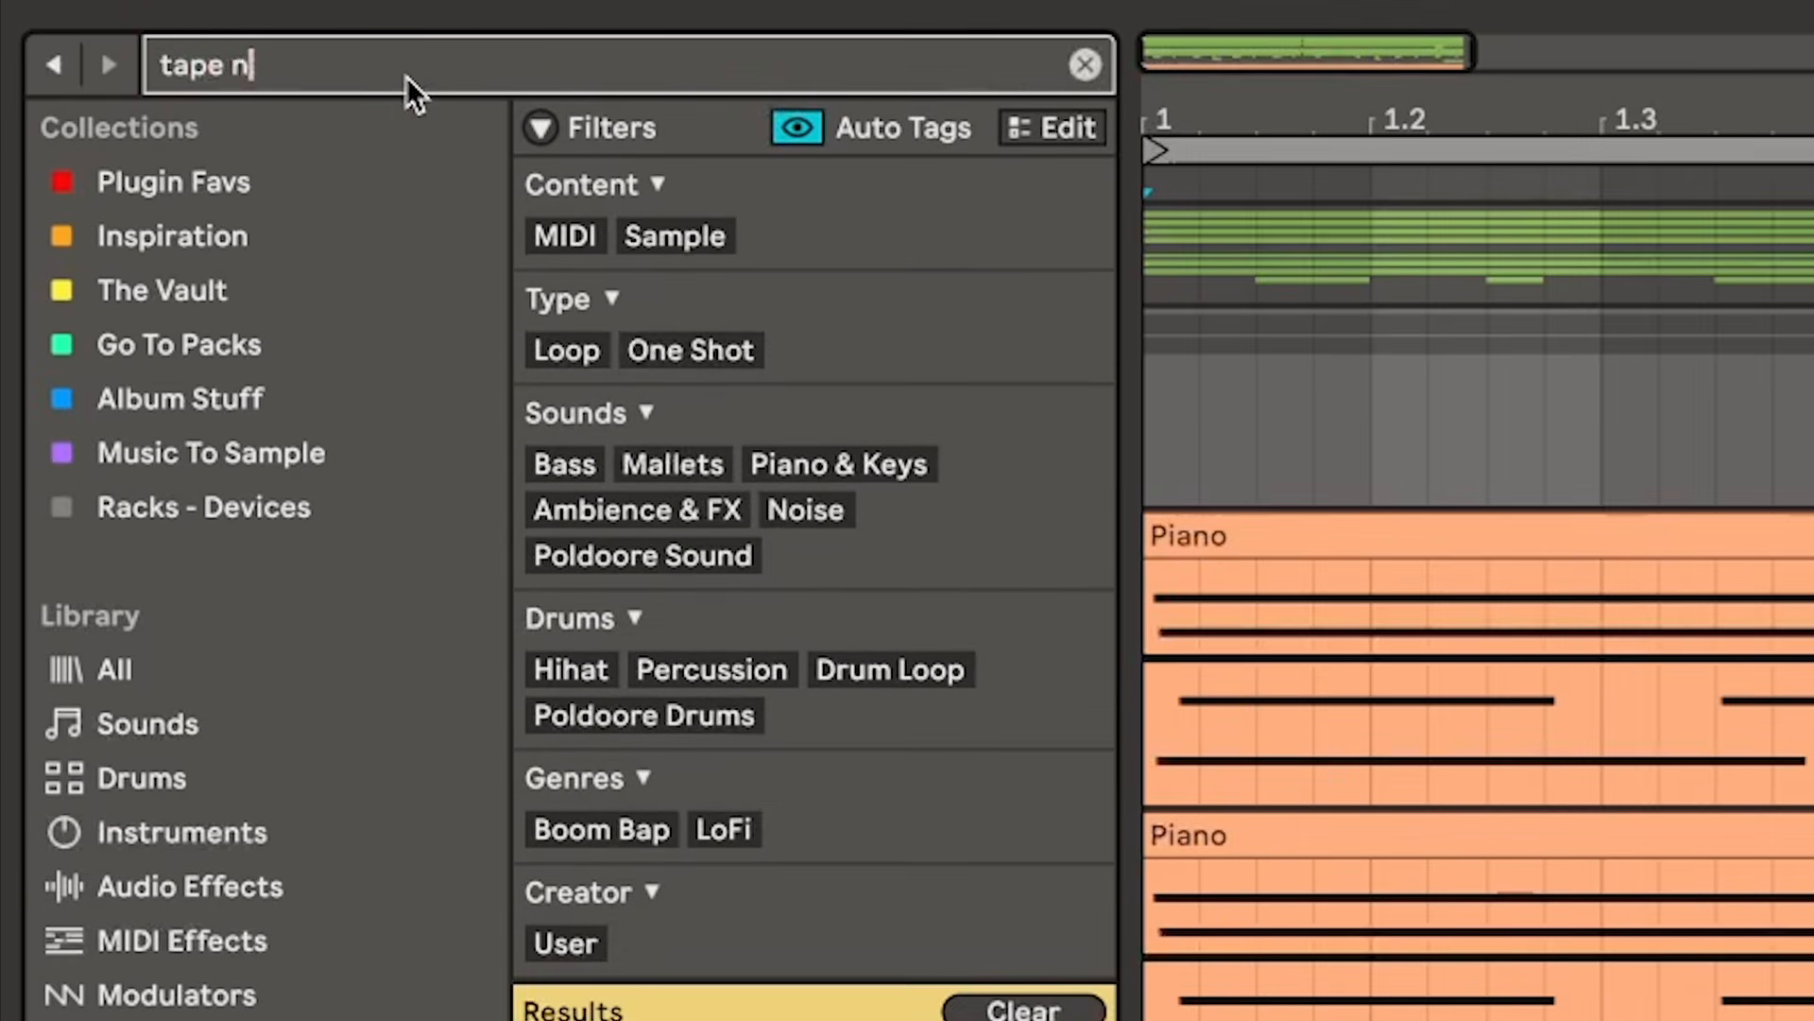
type("oise")
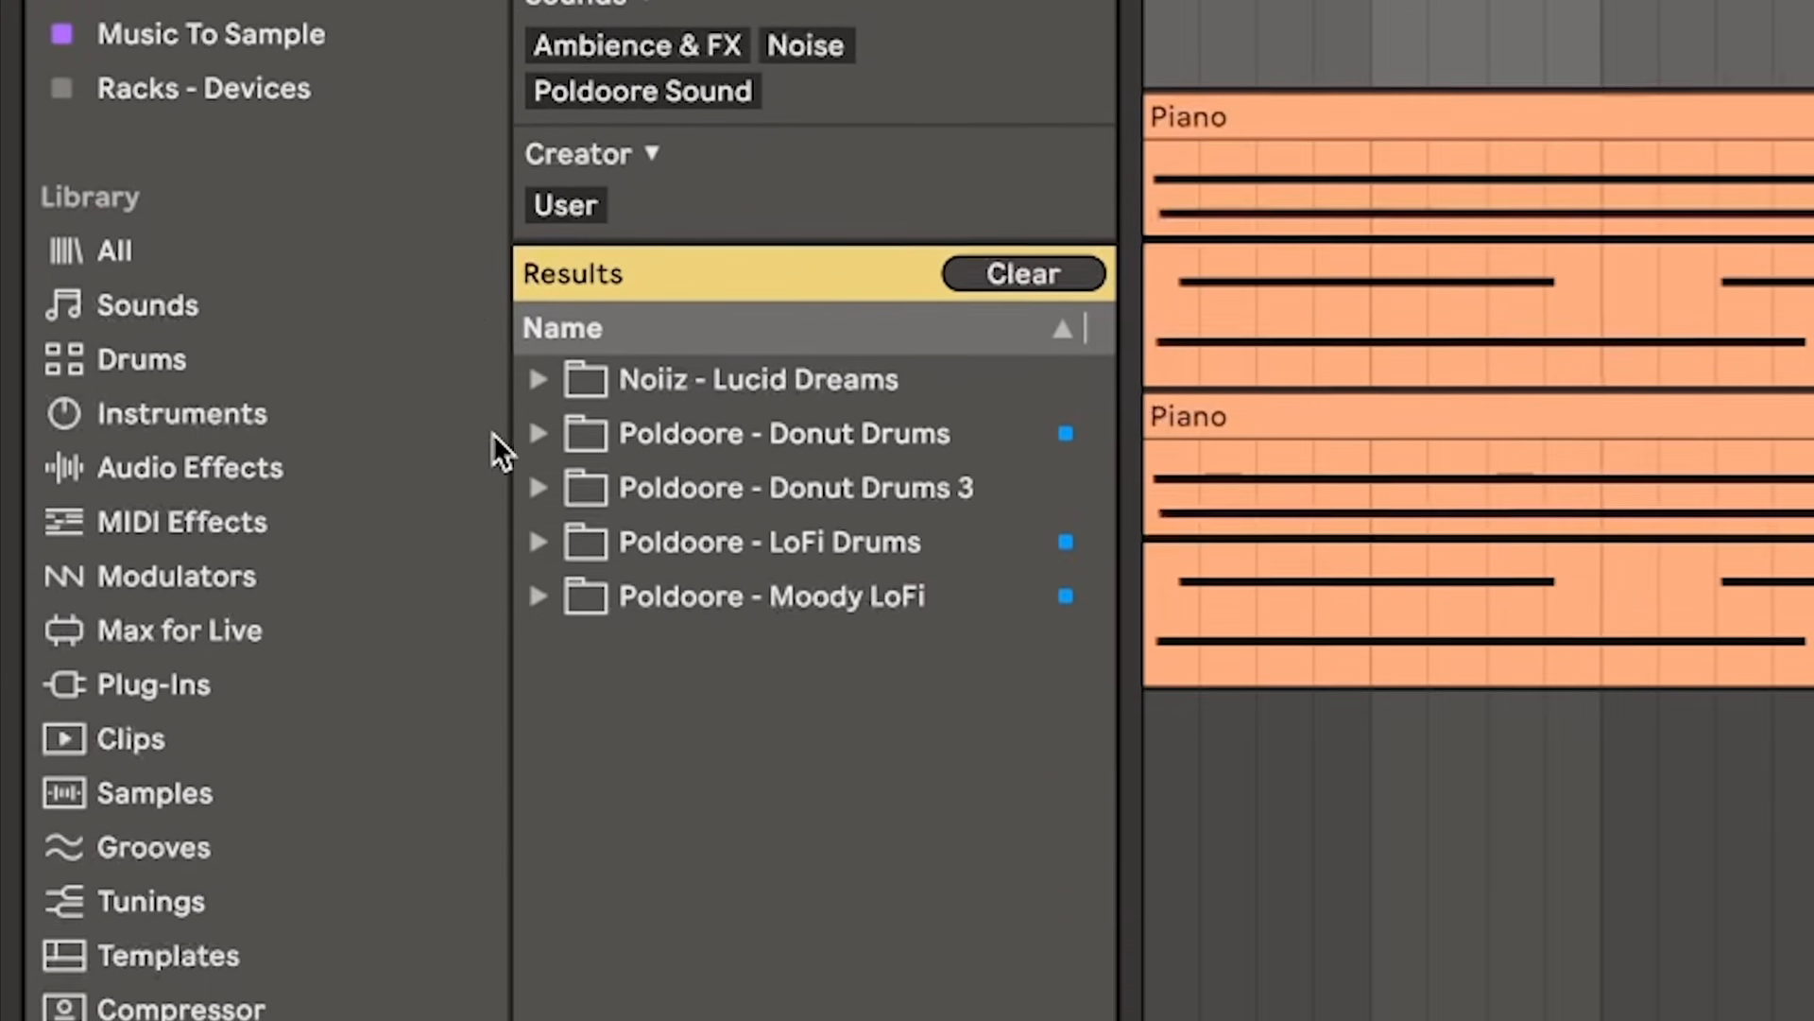
left_click(541, 359)
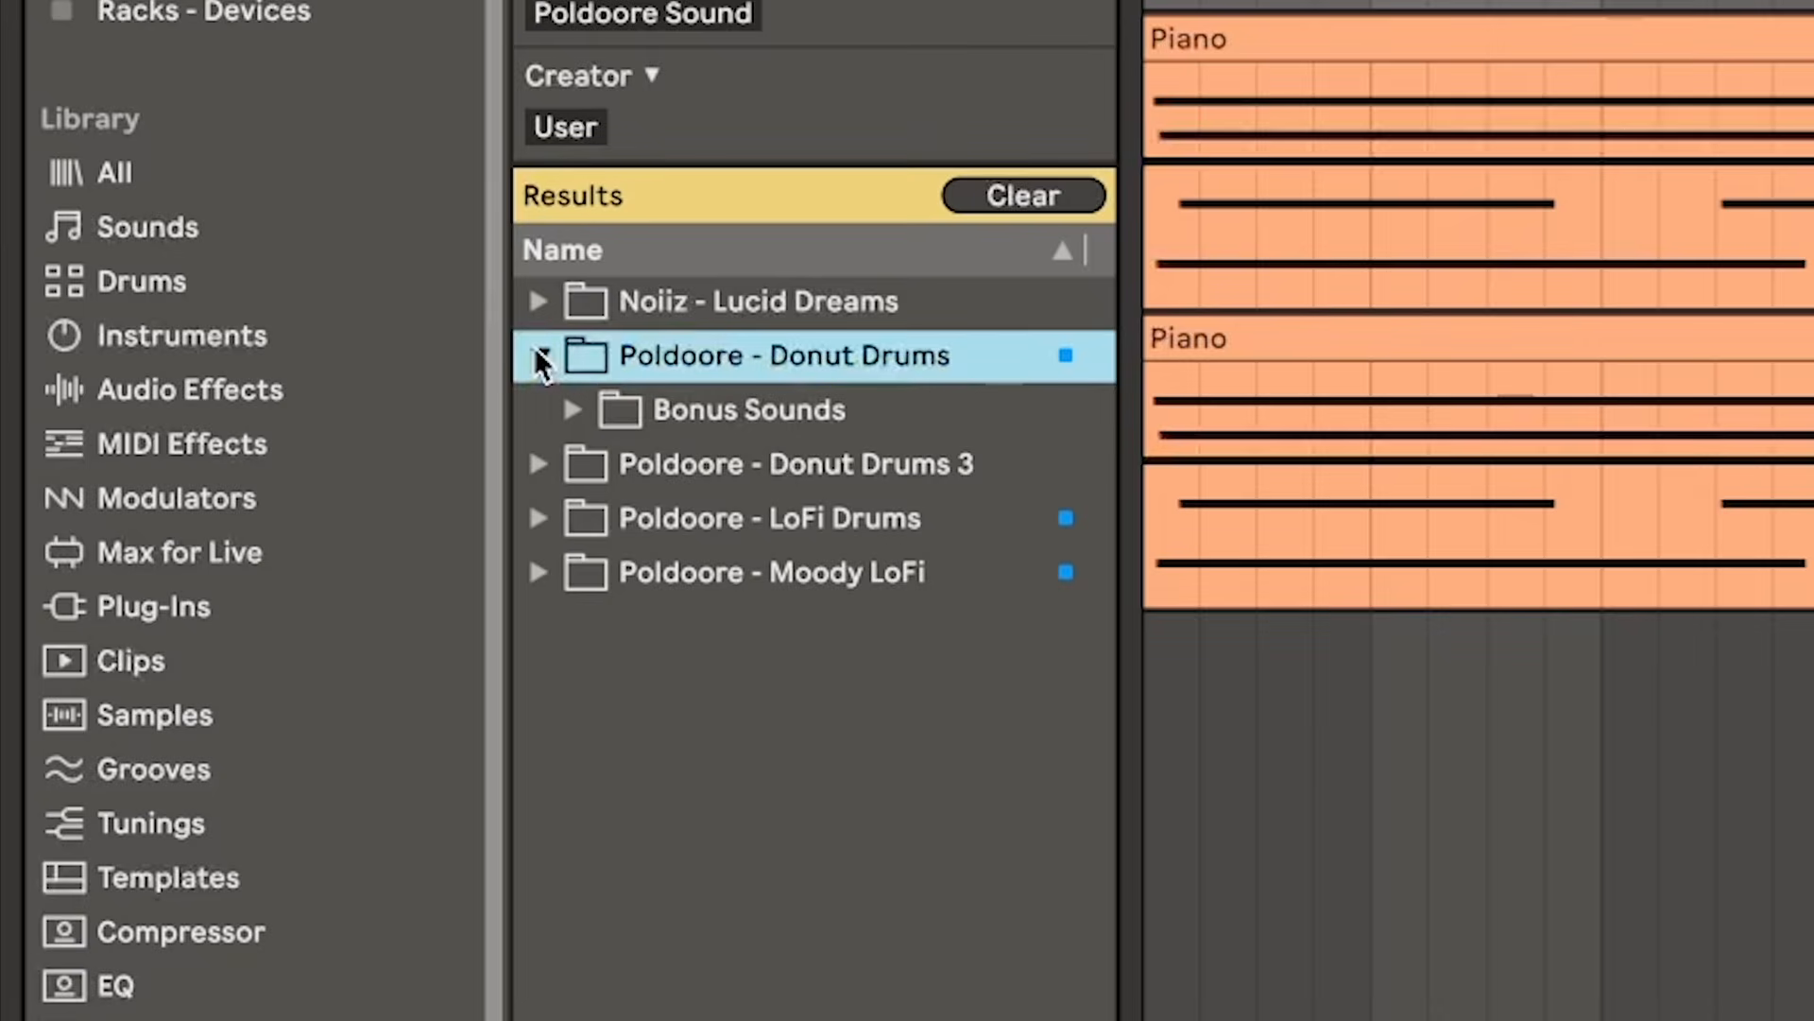
left_click(572, 409)
left_click(762, 465)
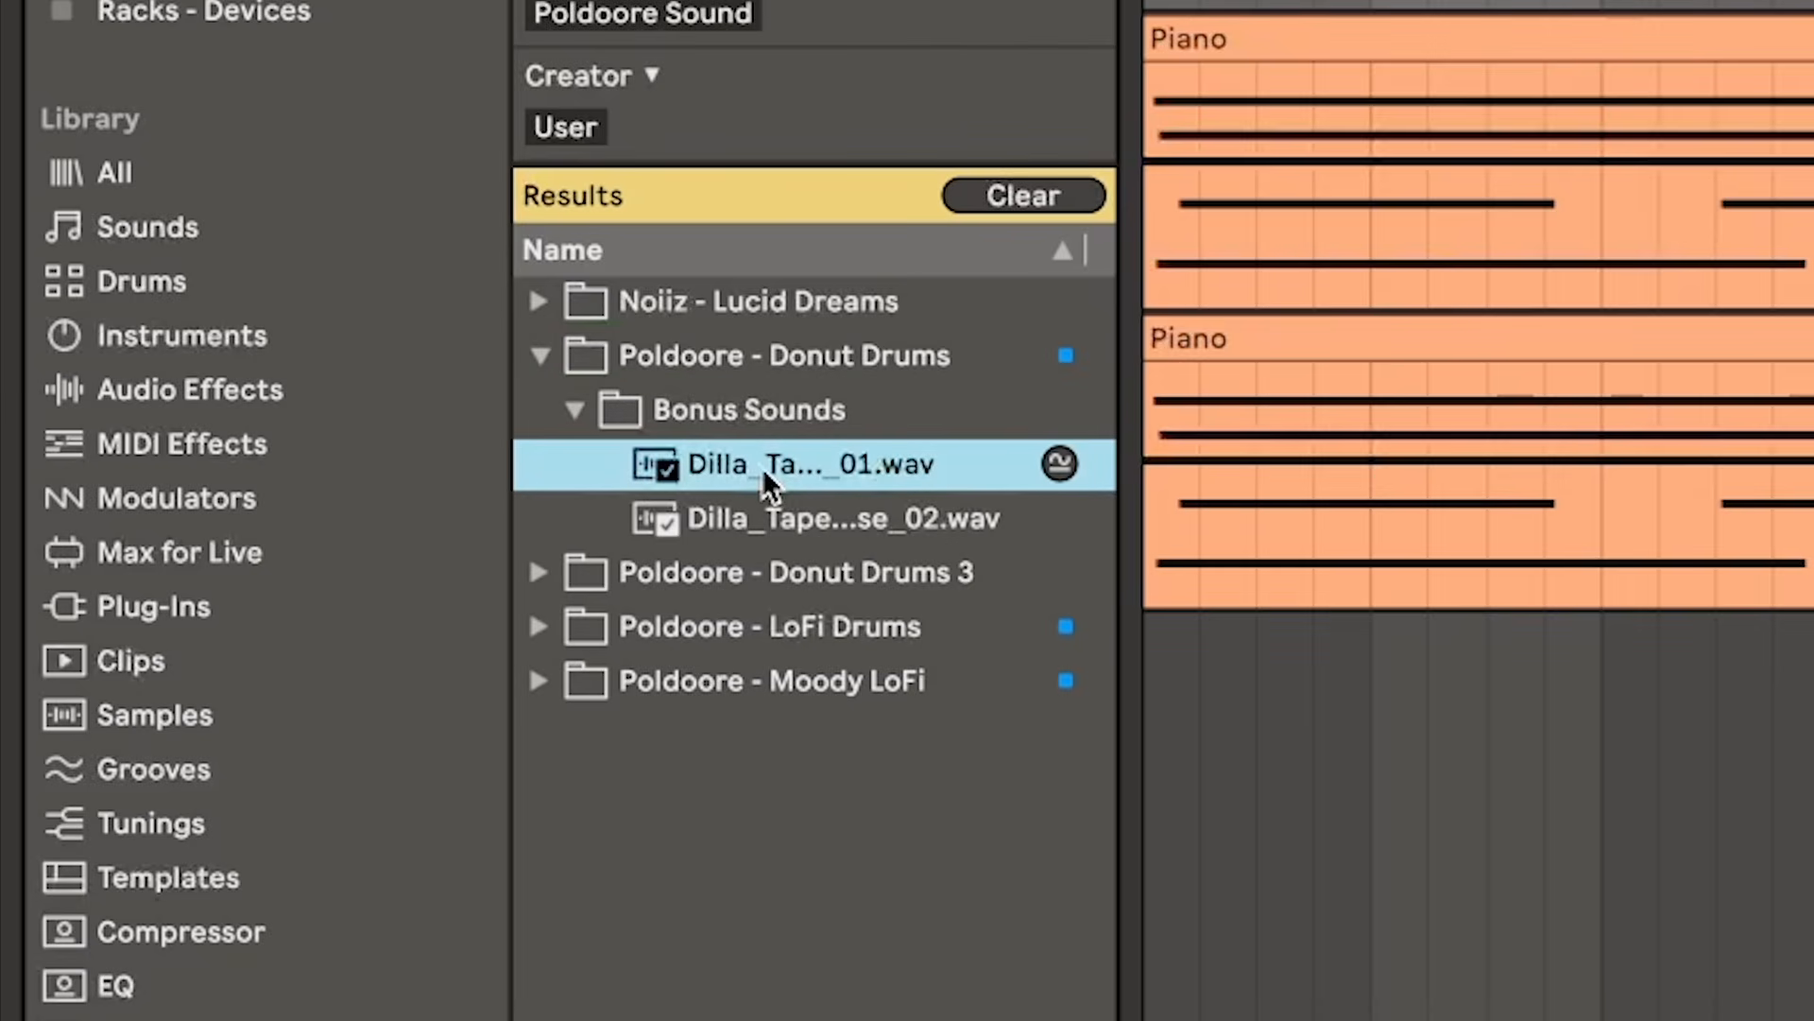
left_click_drag(762, 467, 369, 640)
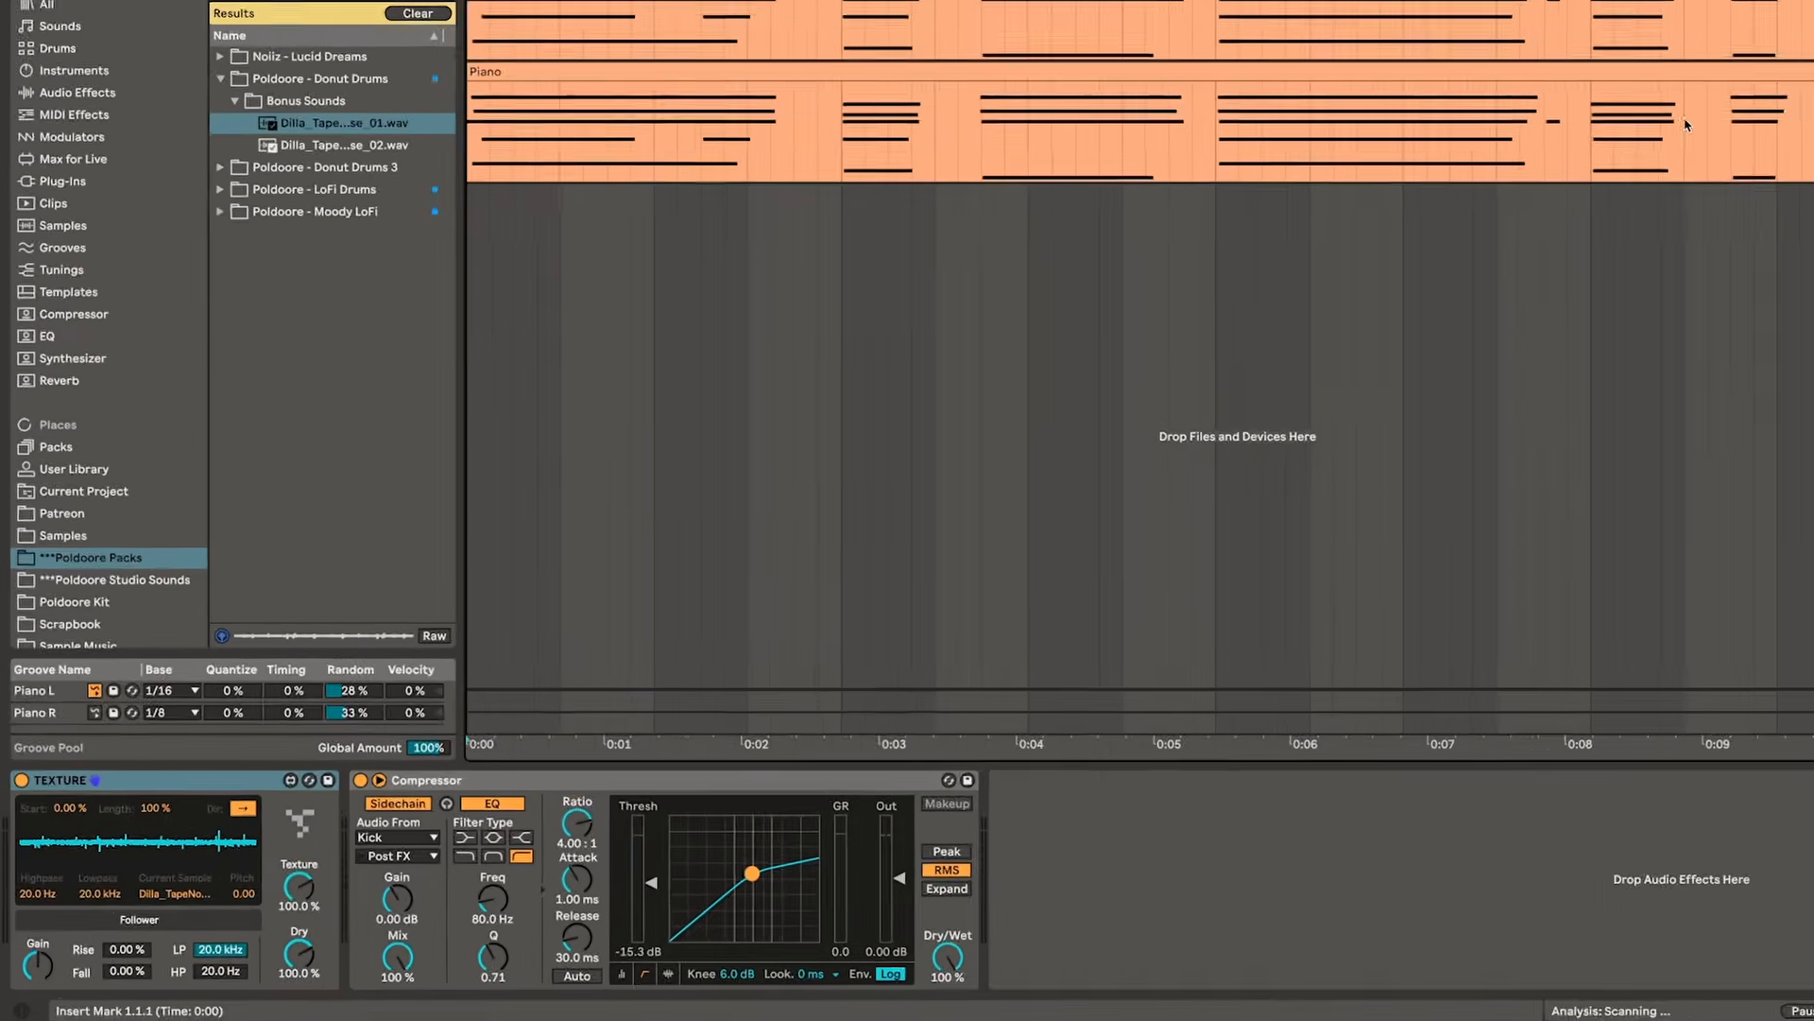
- With the loop playing, set TEXTURE's texture amount to 41.4 % and its follower high-pass to 245 Hz
key("space")
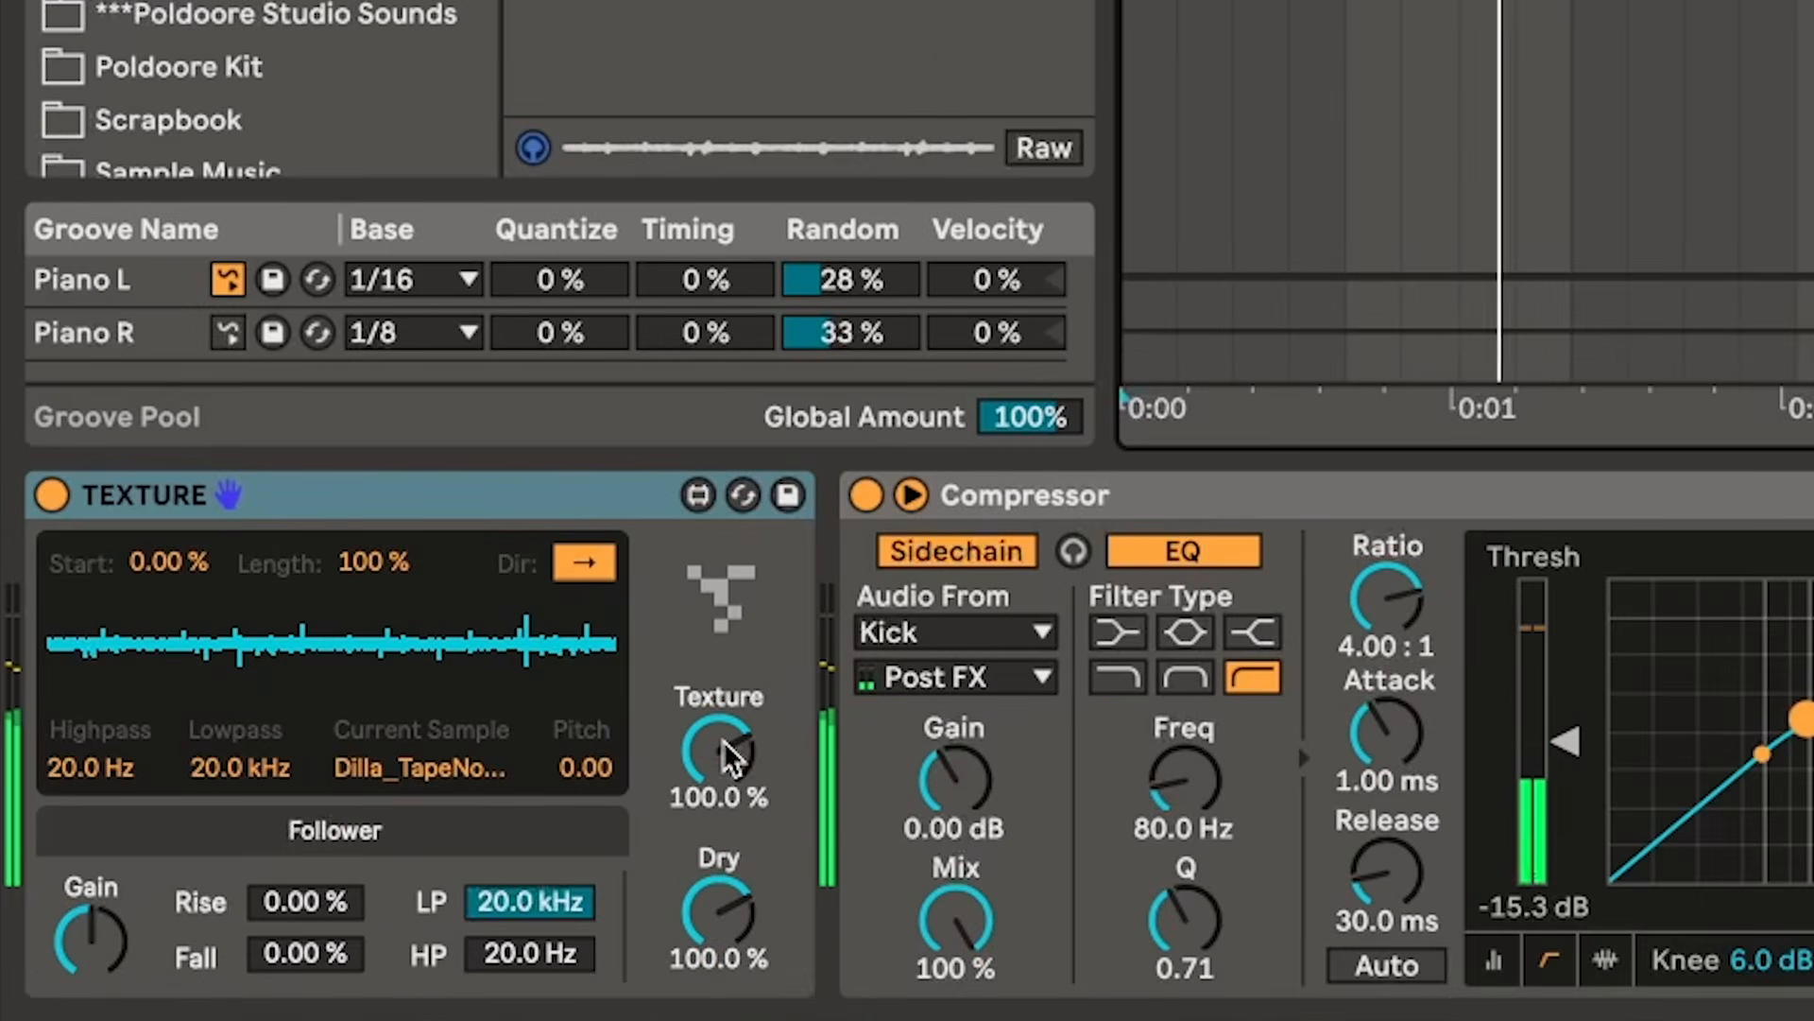
left_click_drag(728, 756, 728, 838)
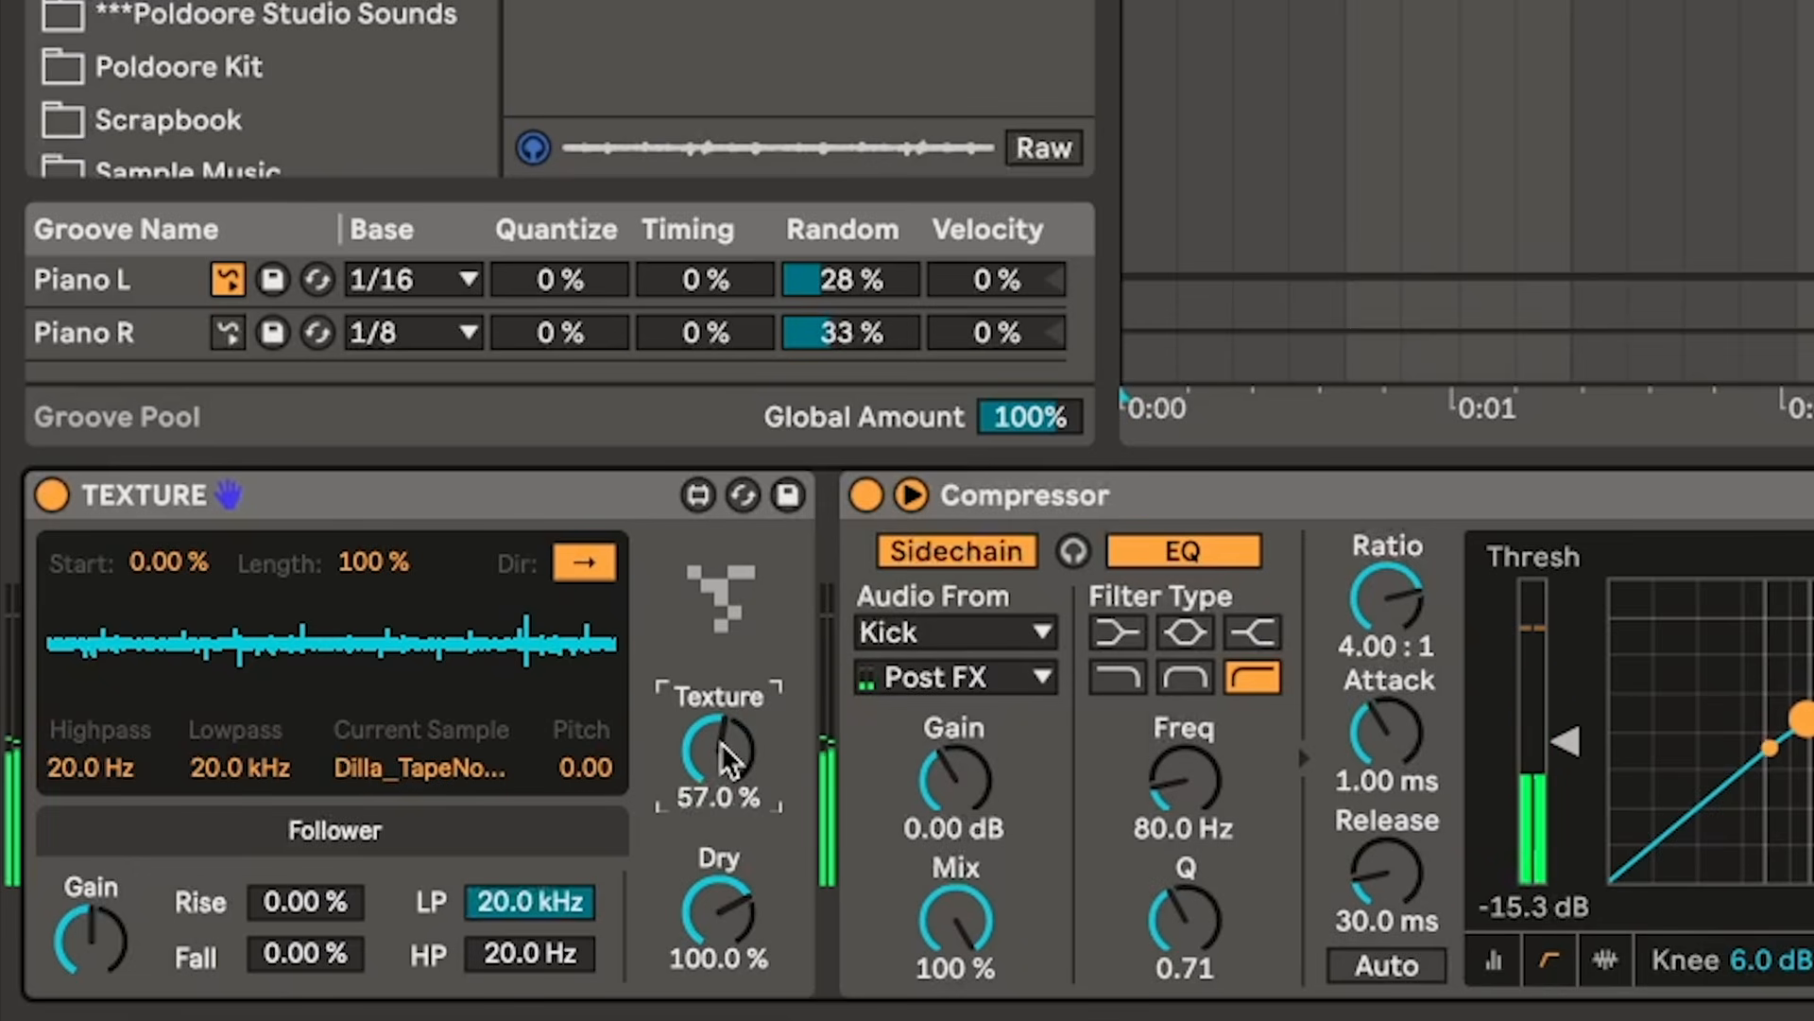
left_click_drag(529, 954, 529, 783)
left_click_drag(711, 785, 711, 825)
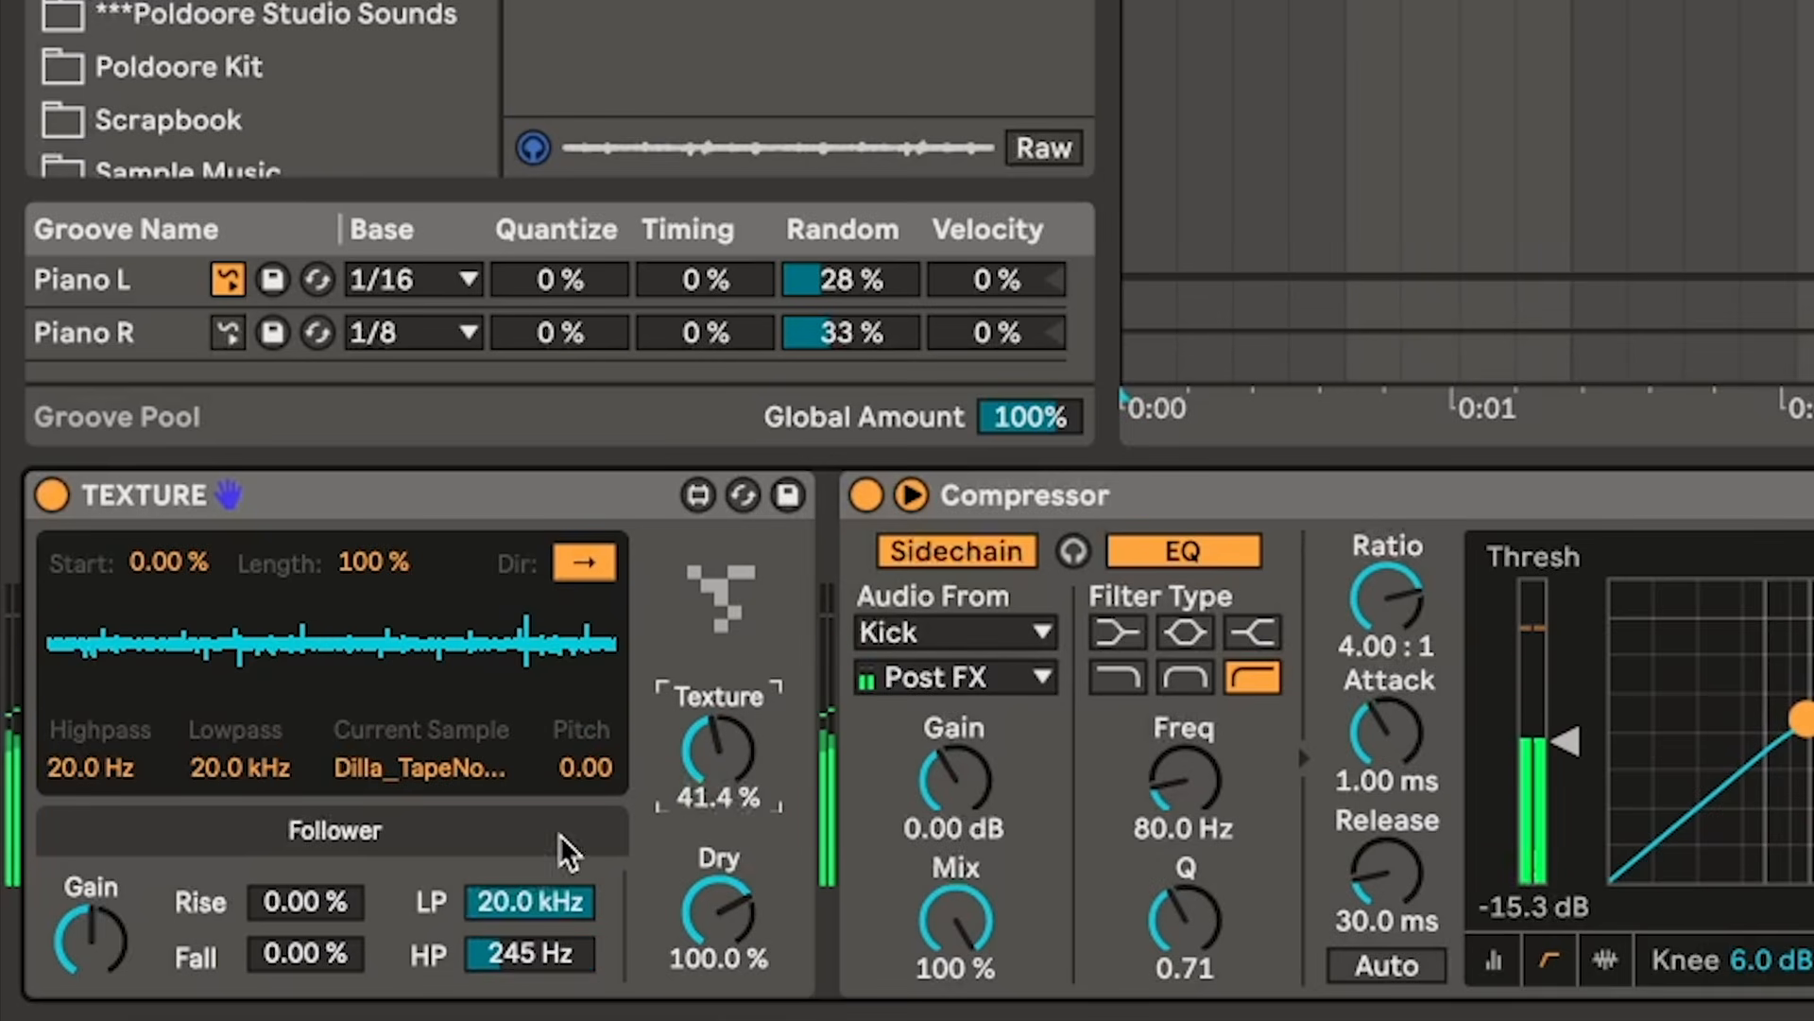
- Set TEXTURE's follower fall to 18.9 % and raise the texture amount slightly while playing the piano with the drums
left_click_drag(305, 952, 305, 878)
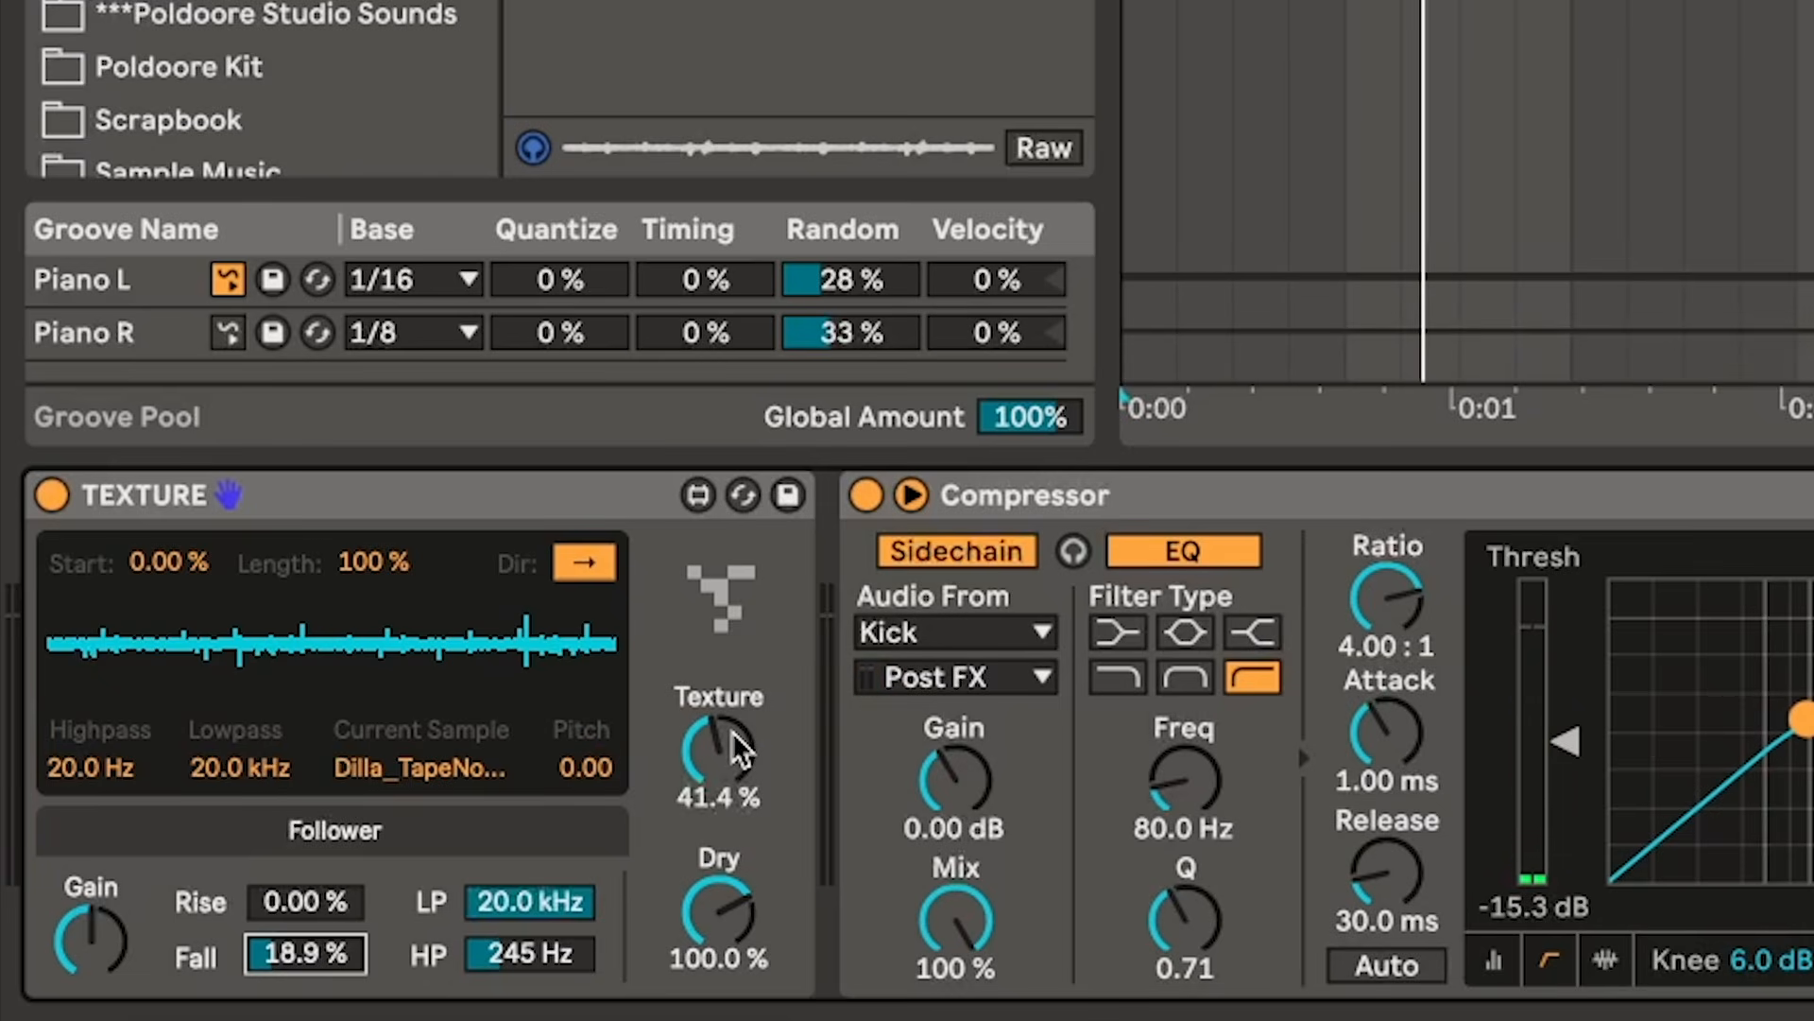
key("space")
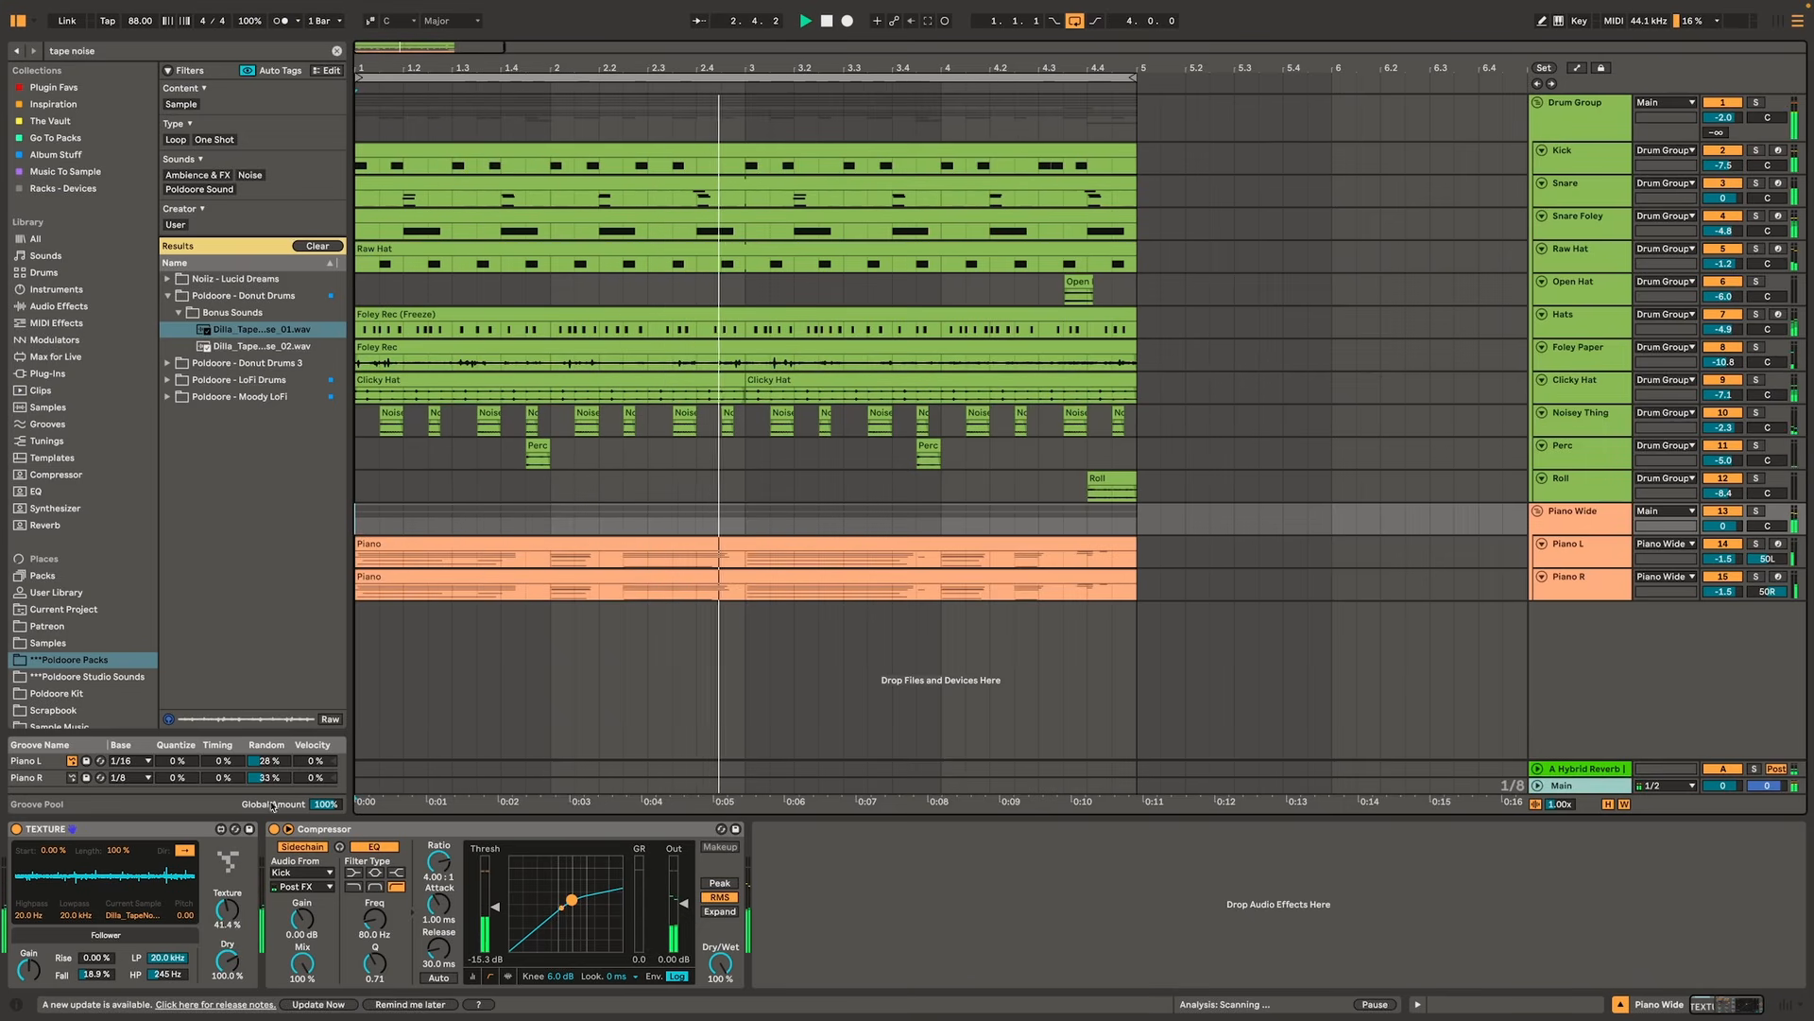
left_click_drag(227, 910, 227, 878)
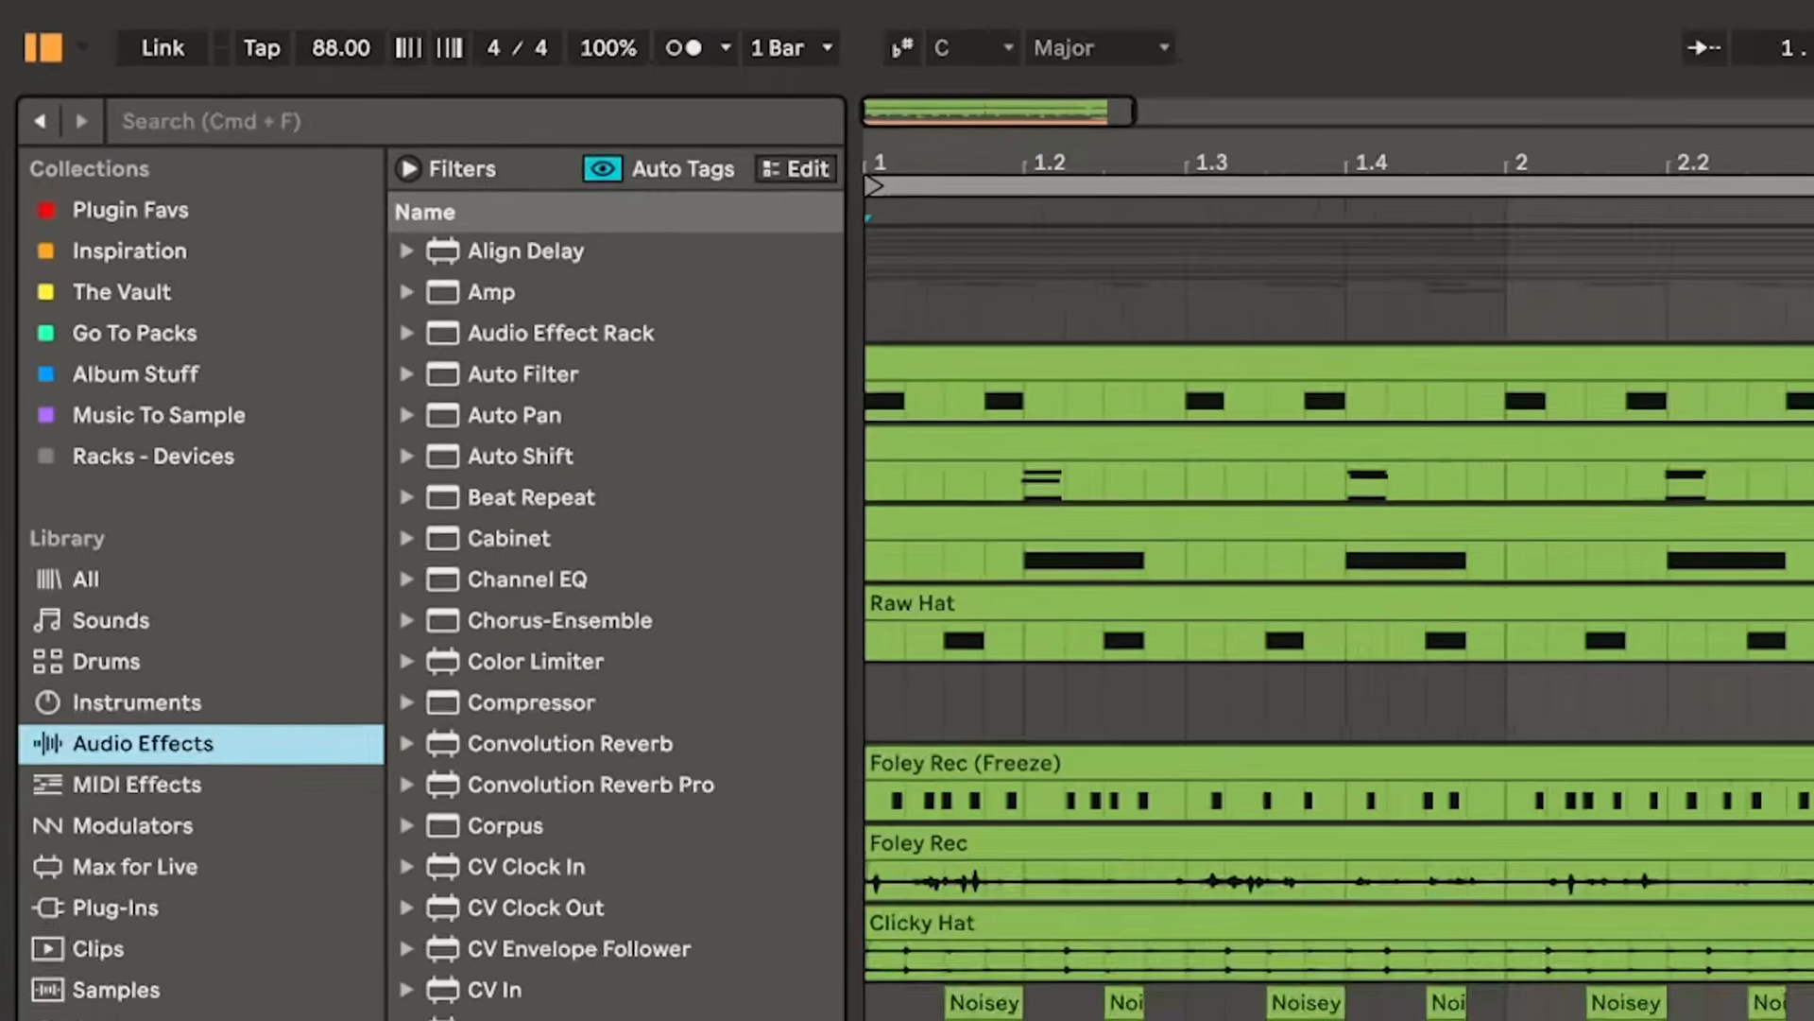
- Search the library for "spring parade" and insert the Spring Parade reverb between TEXTURE and the Compressor
key("super+f")
type("spring parade")
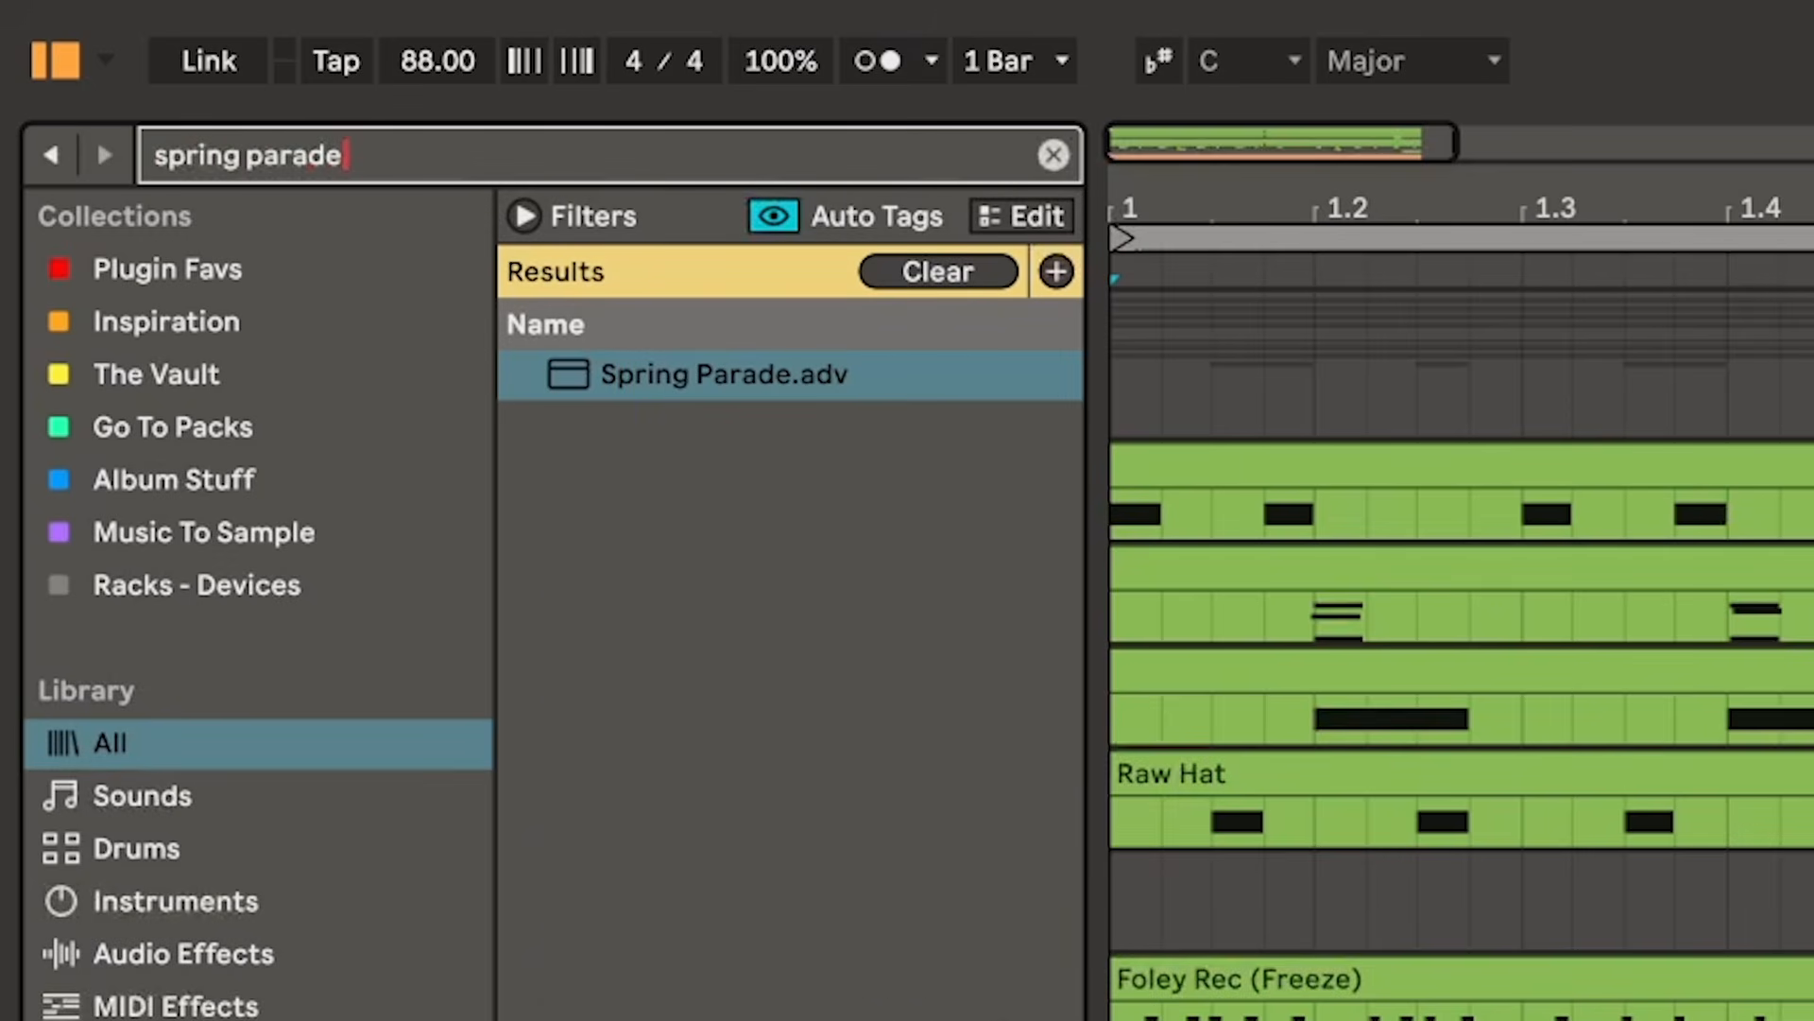
left_click_drag(807, 383, 822, 1020)
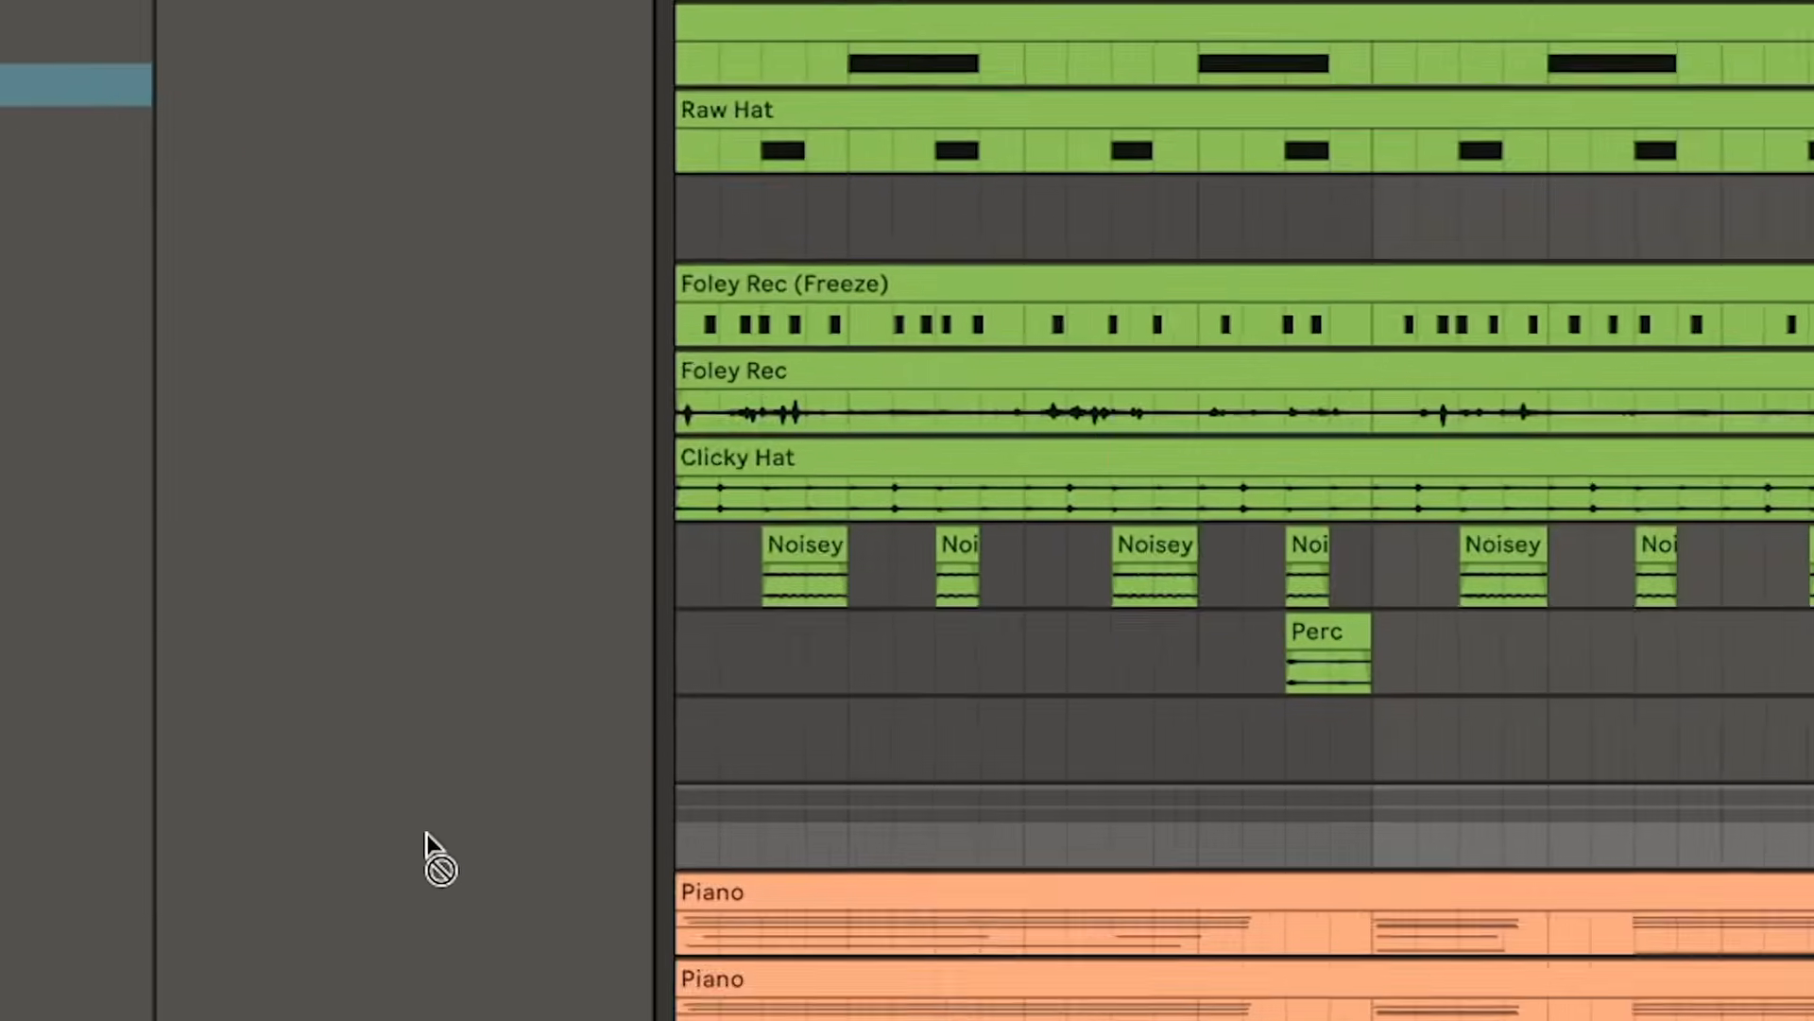
left_click_drag(426, 833, 45, 669)
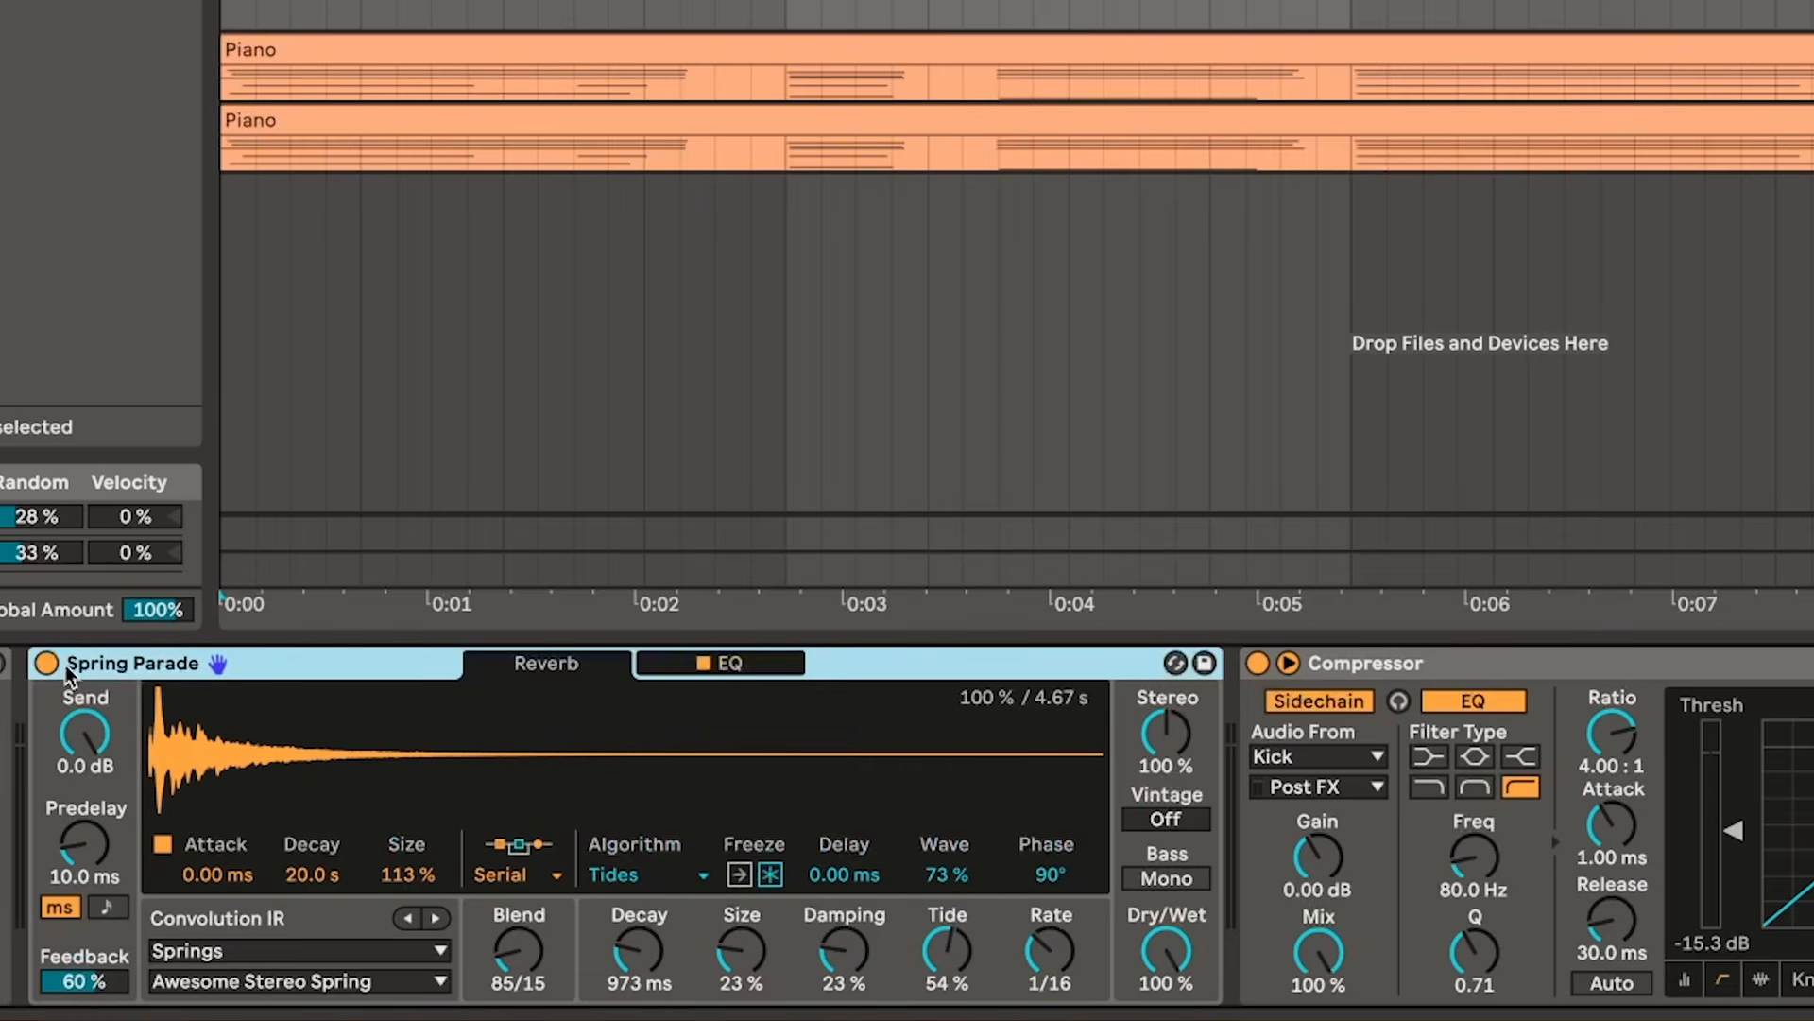
- Group the Spring Parade reverb into an Audio Effect Rack and create a second chain named Dry
right_click(84, 666)
left_click(144, 385)
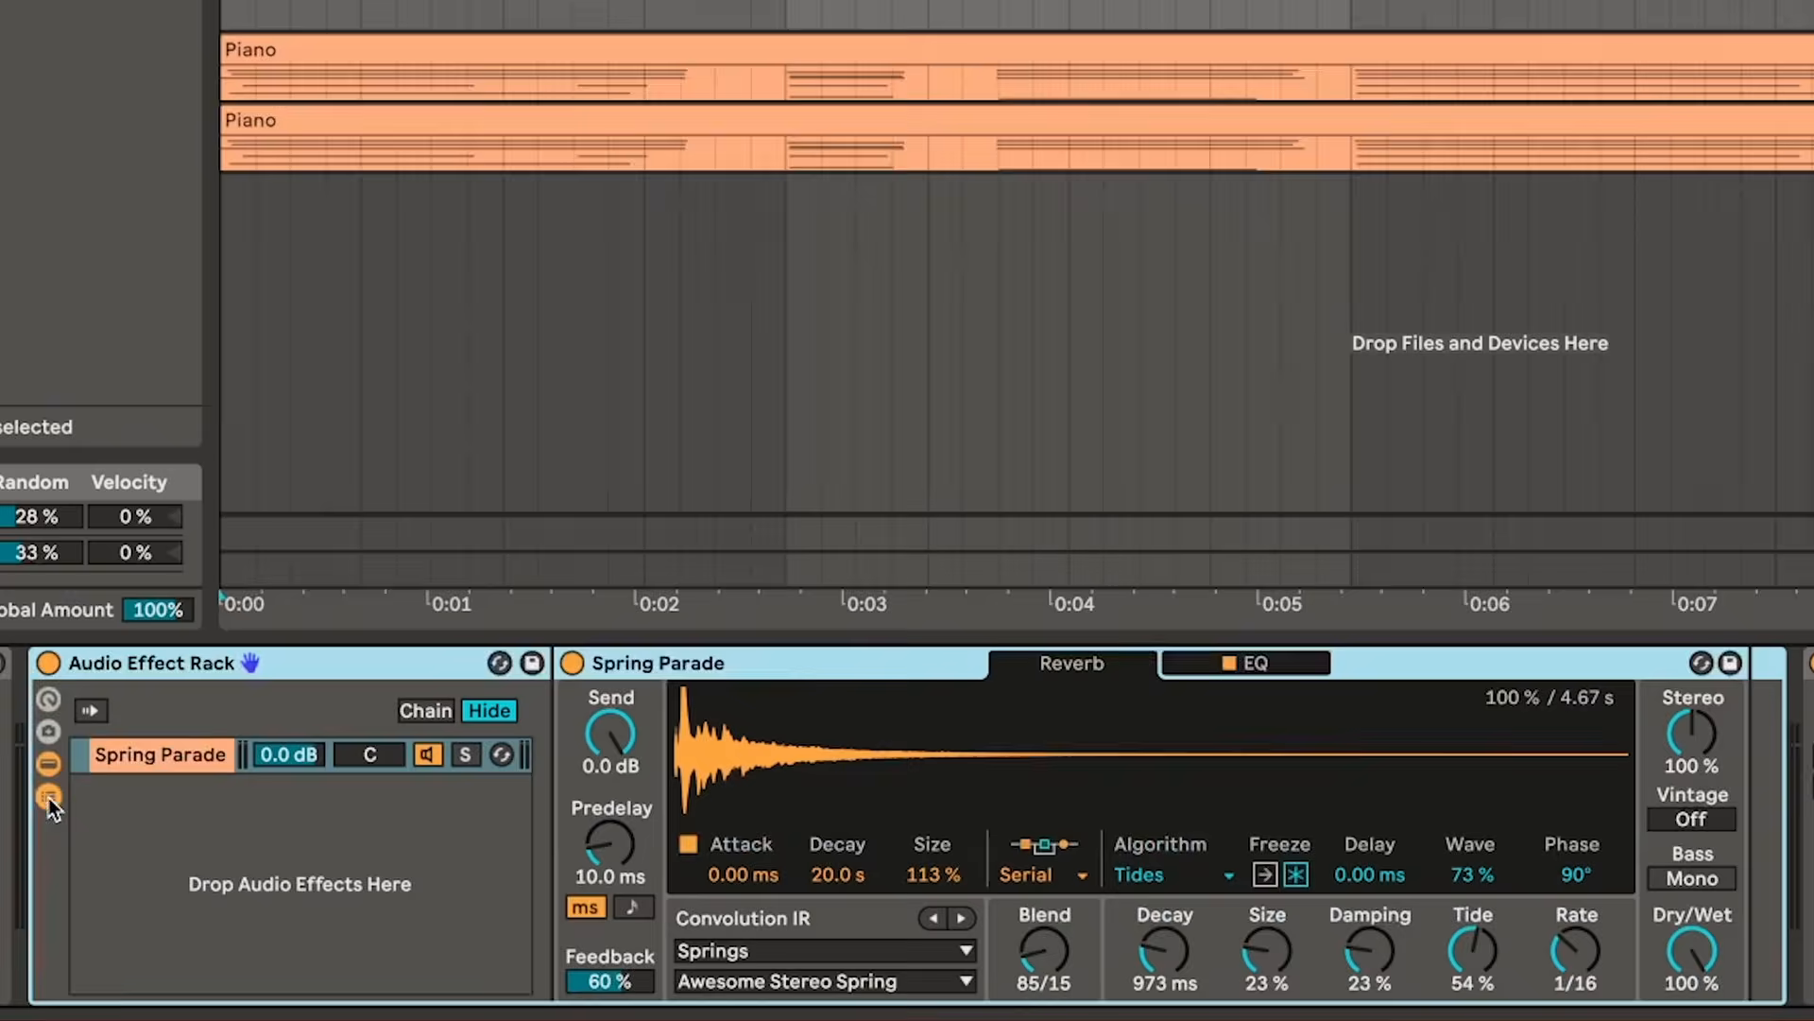
right_click(152, 830)
left_click(189, 837)
type("Dry")
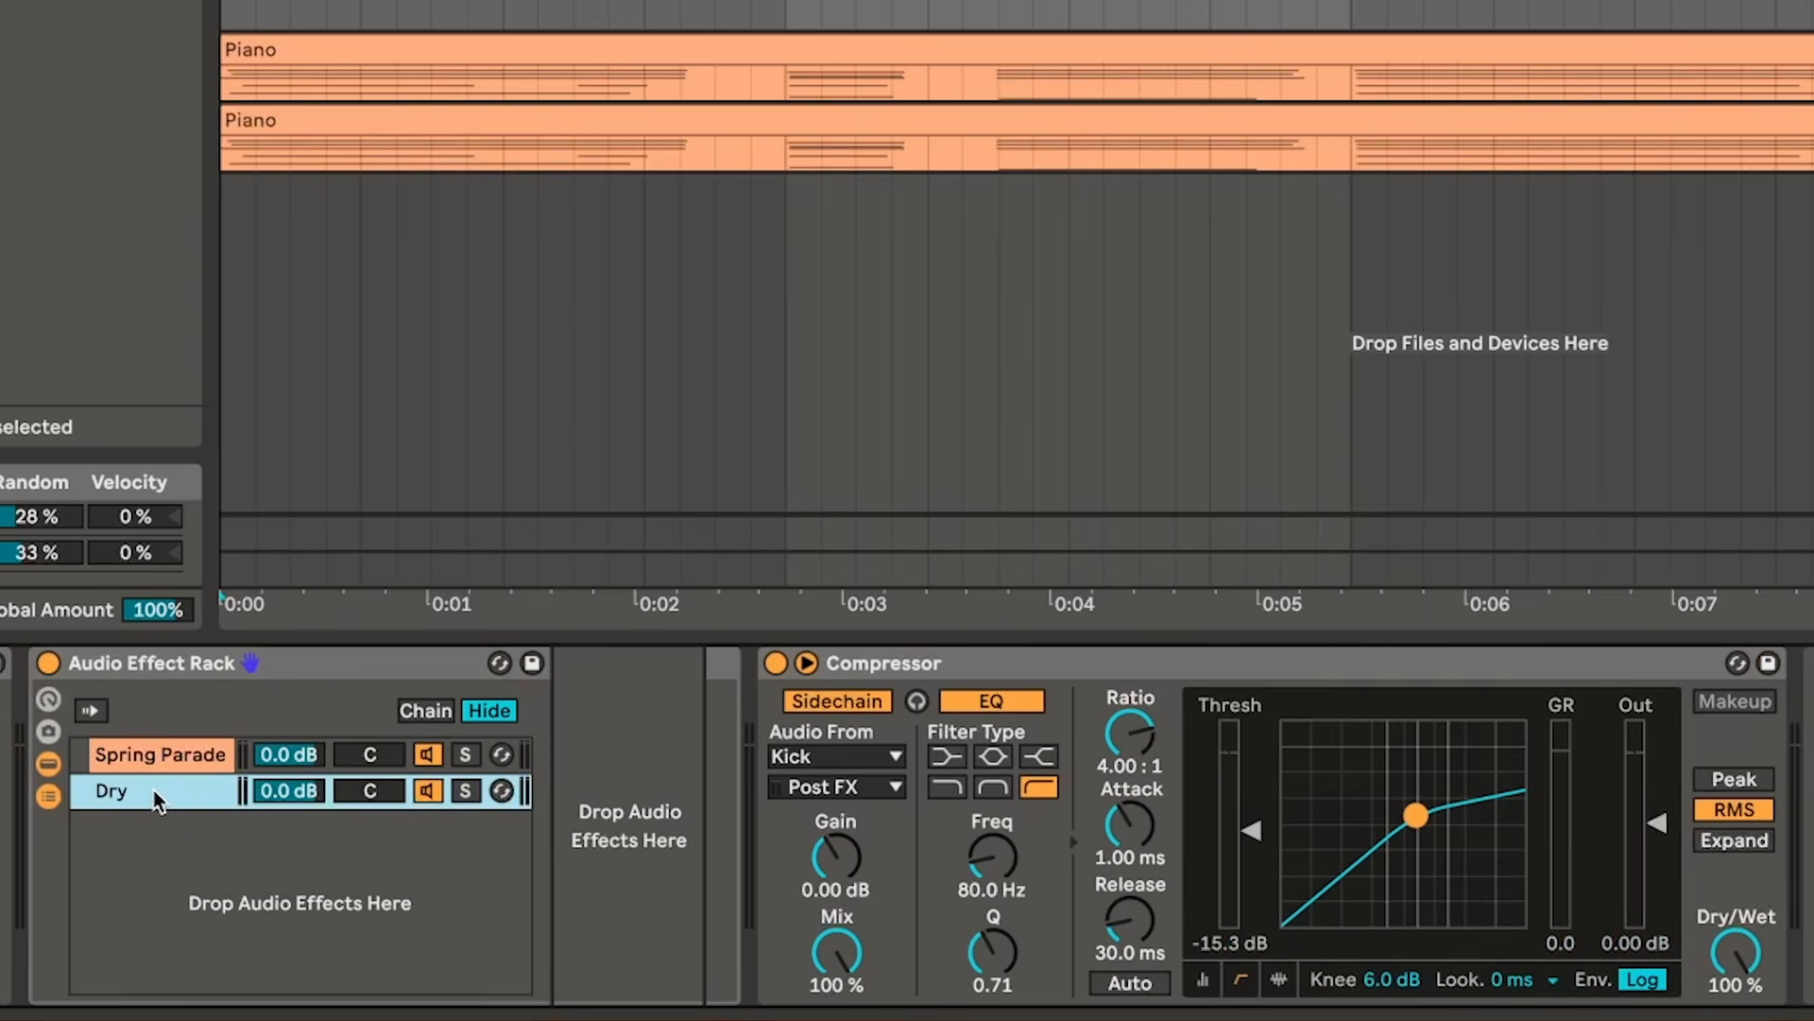
- Solo the Spring Parade chain and set the reverb's blend to 100/0 and its stereo width to 0 %
left_click(195, 754)
left_click(466, 754)
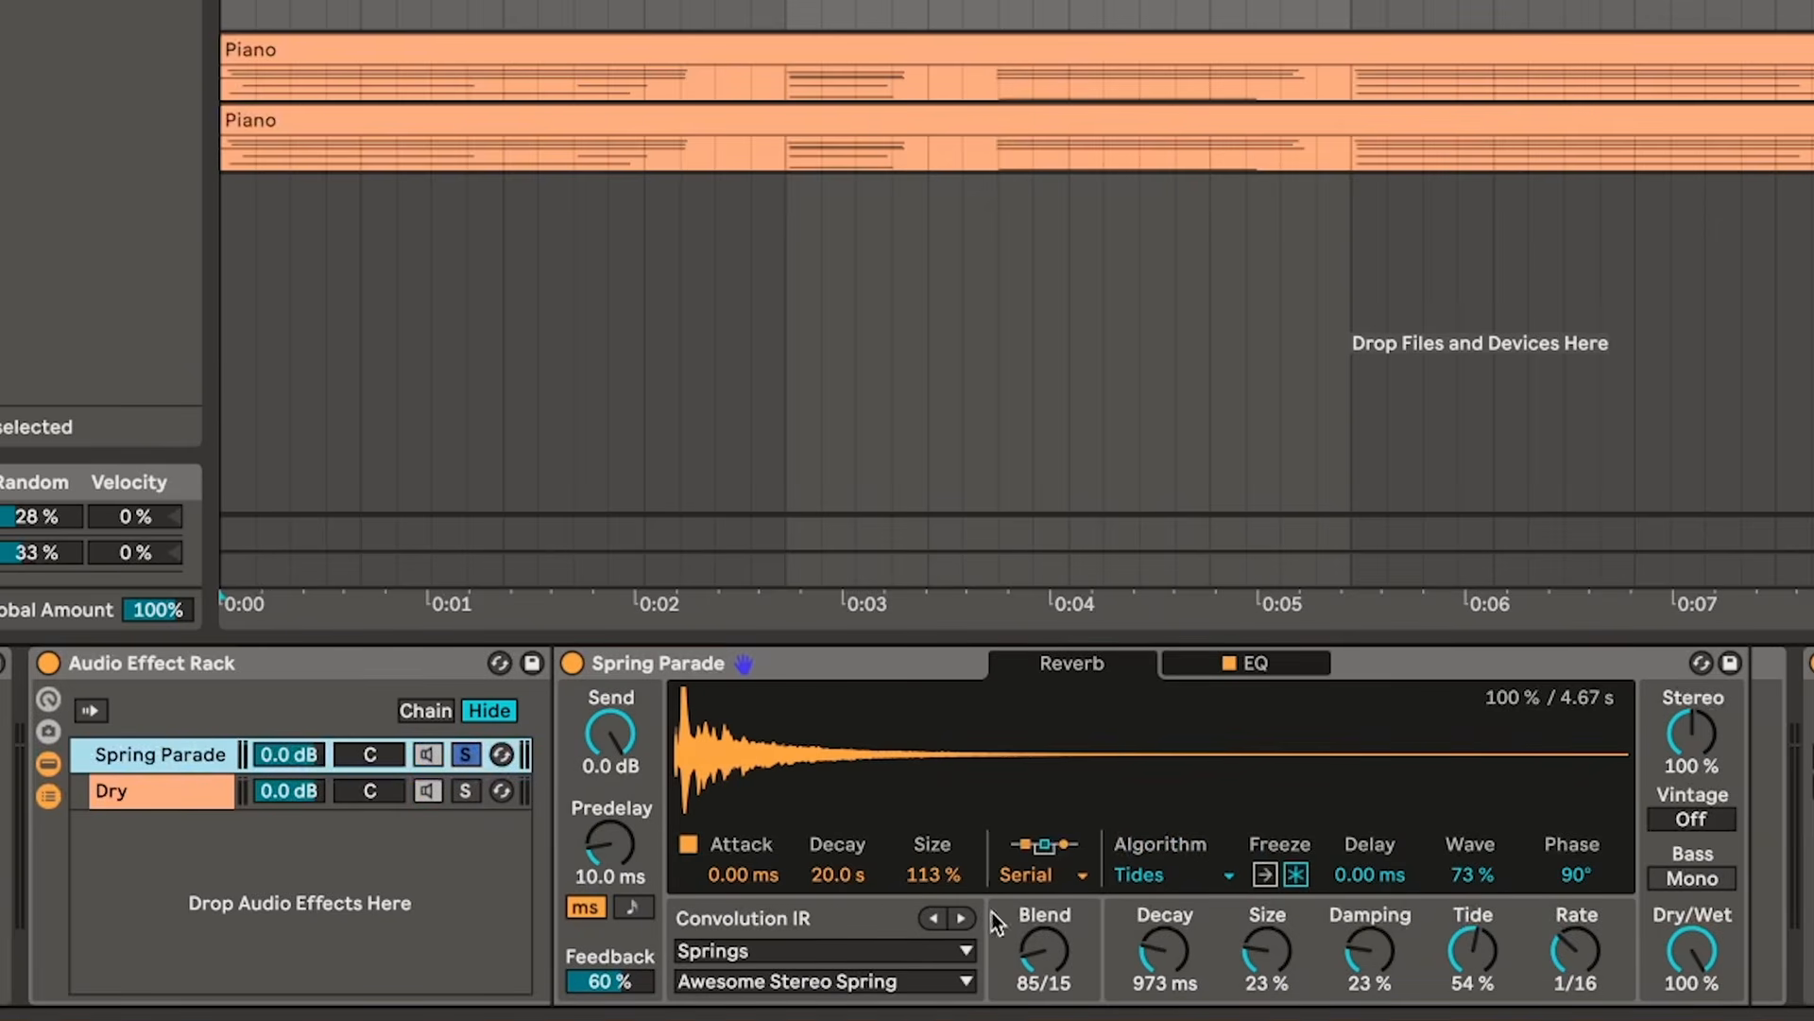
left_click_drag(1047, 949, 1048, 926)
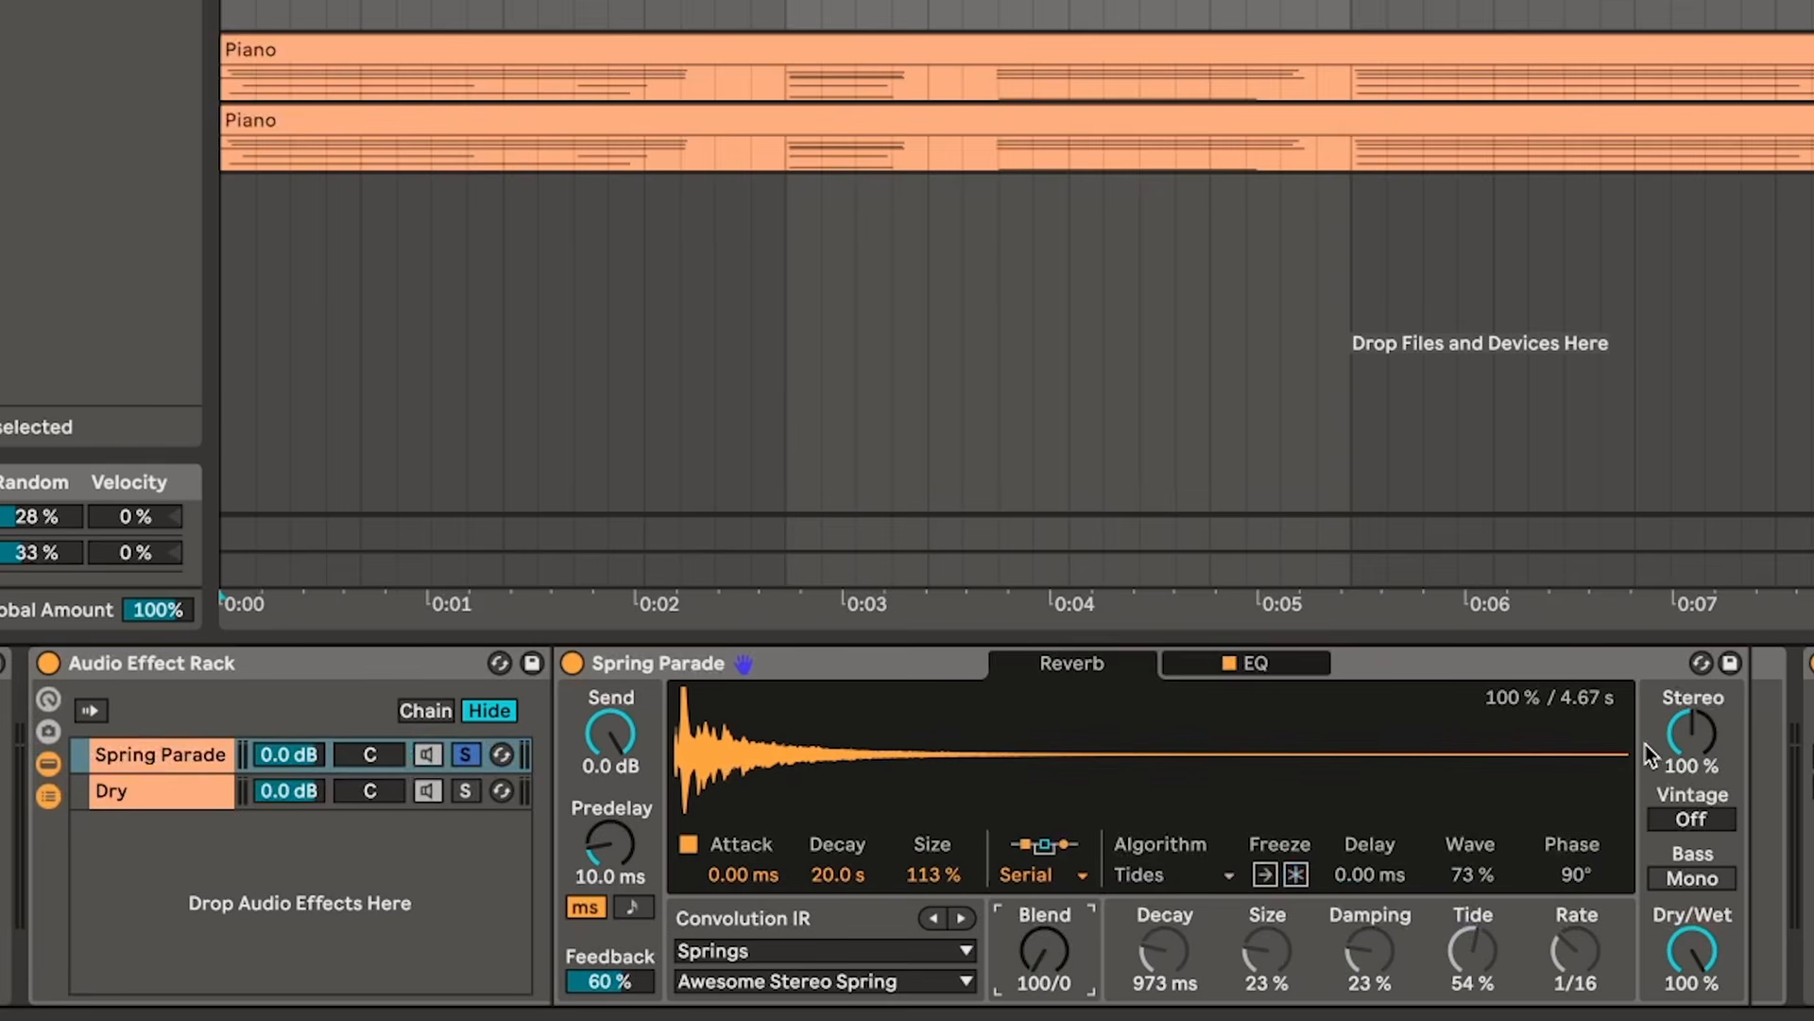
left_click_drag(1690, 736, 1690, 879)
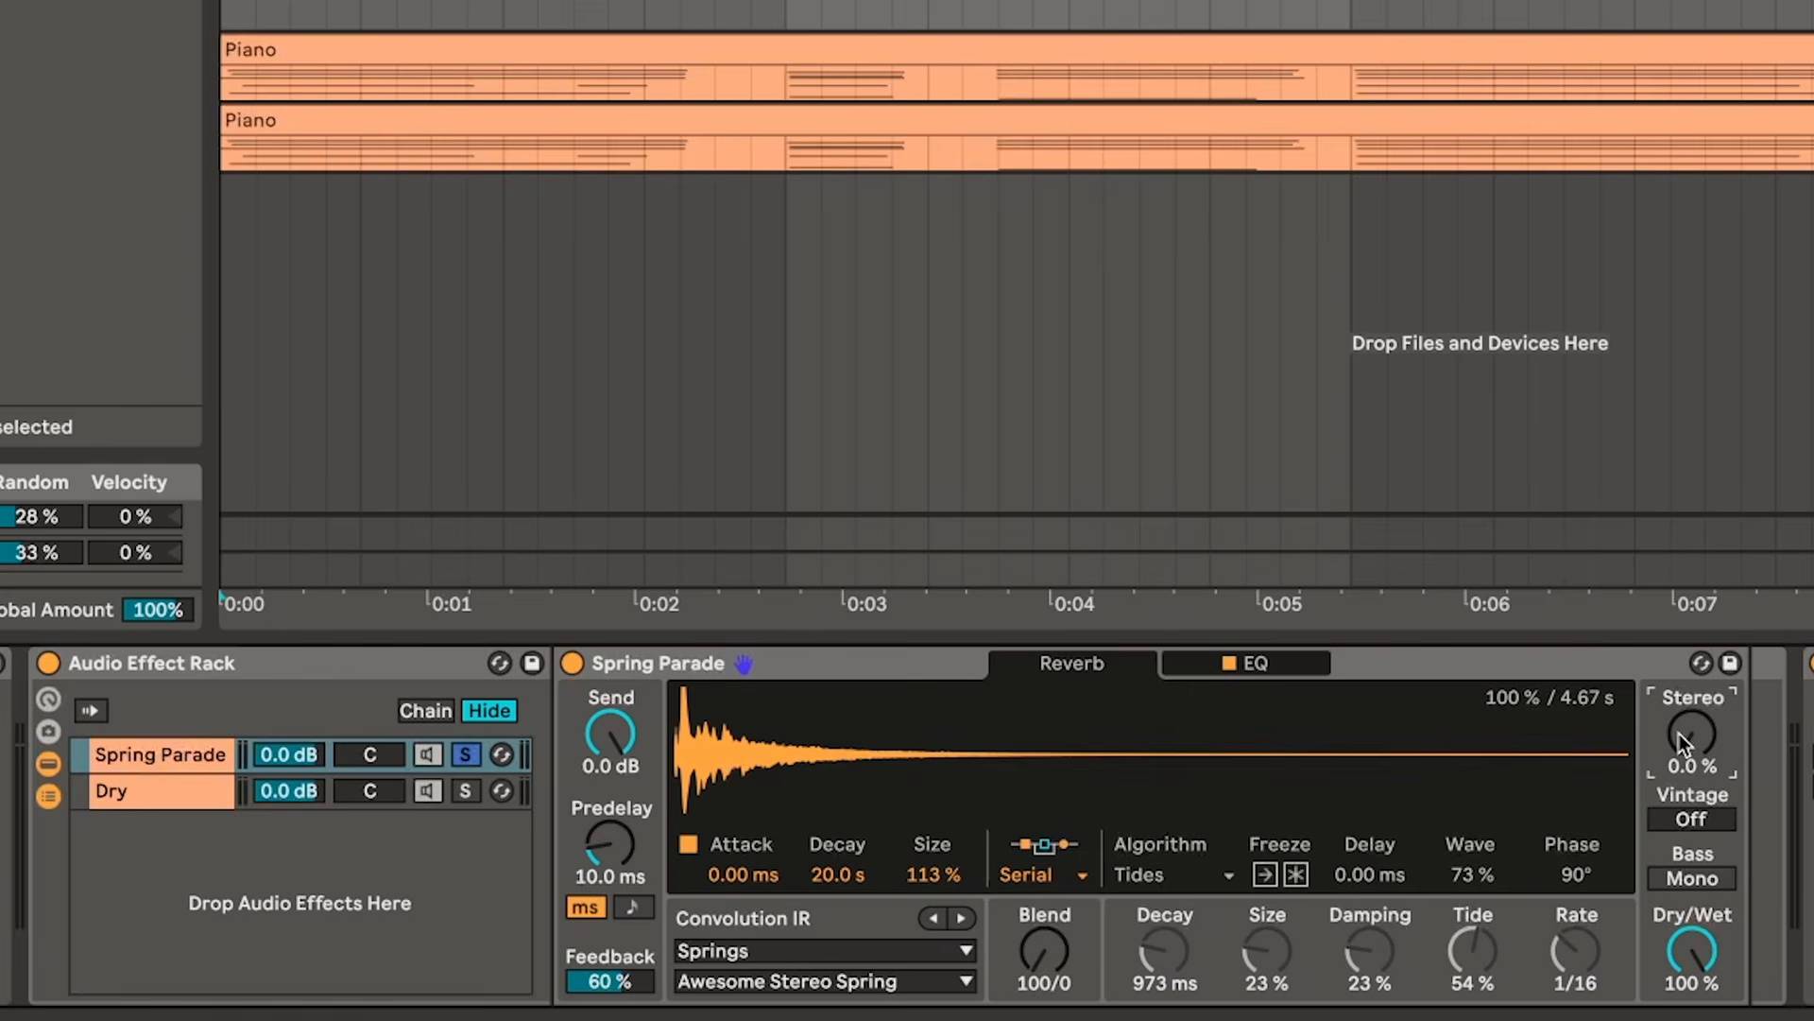
- Play the loop and raise the low-cut frequency in Spring Parade's EQ to 362 Hz
key("space")
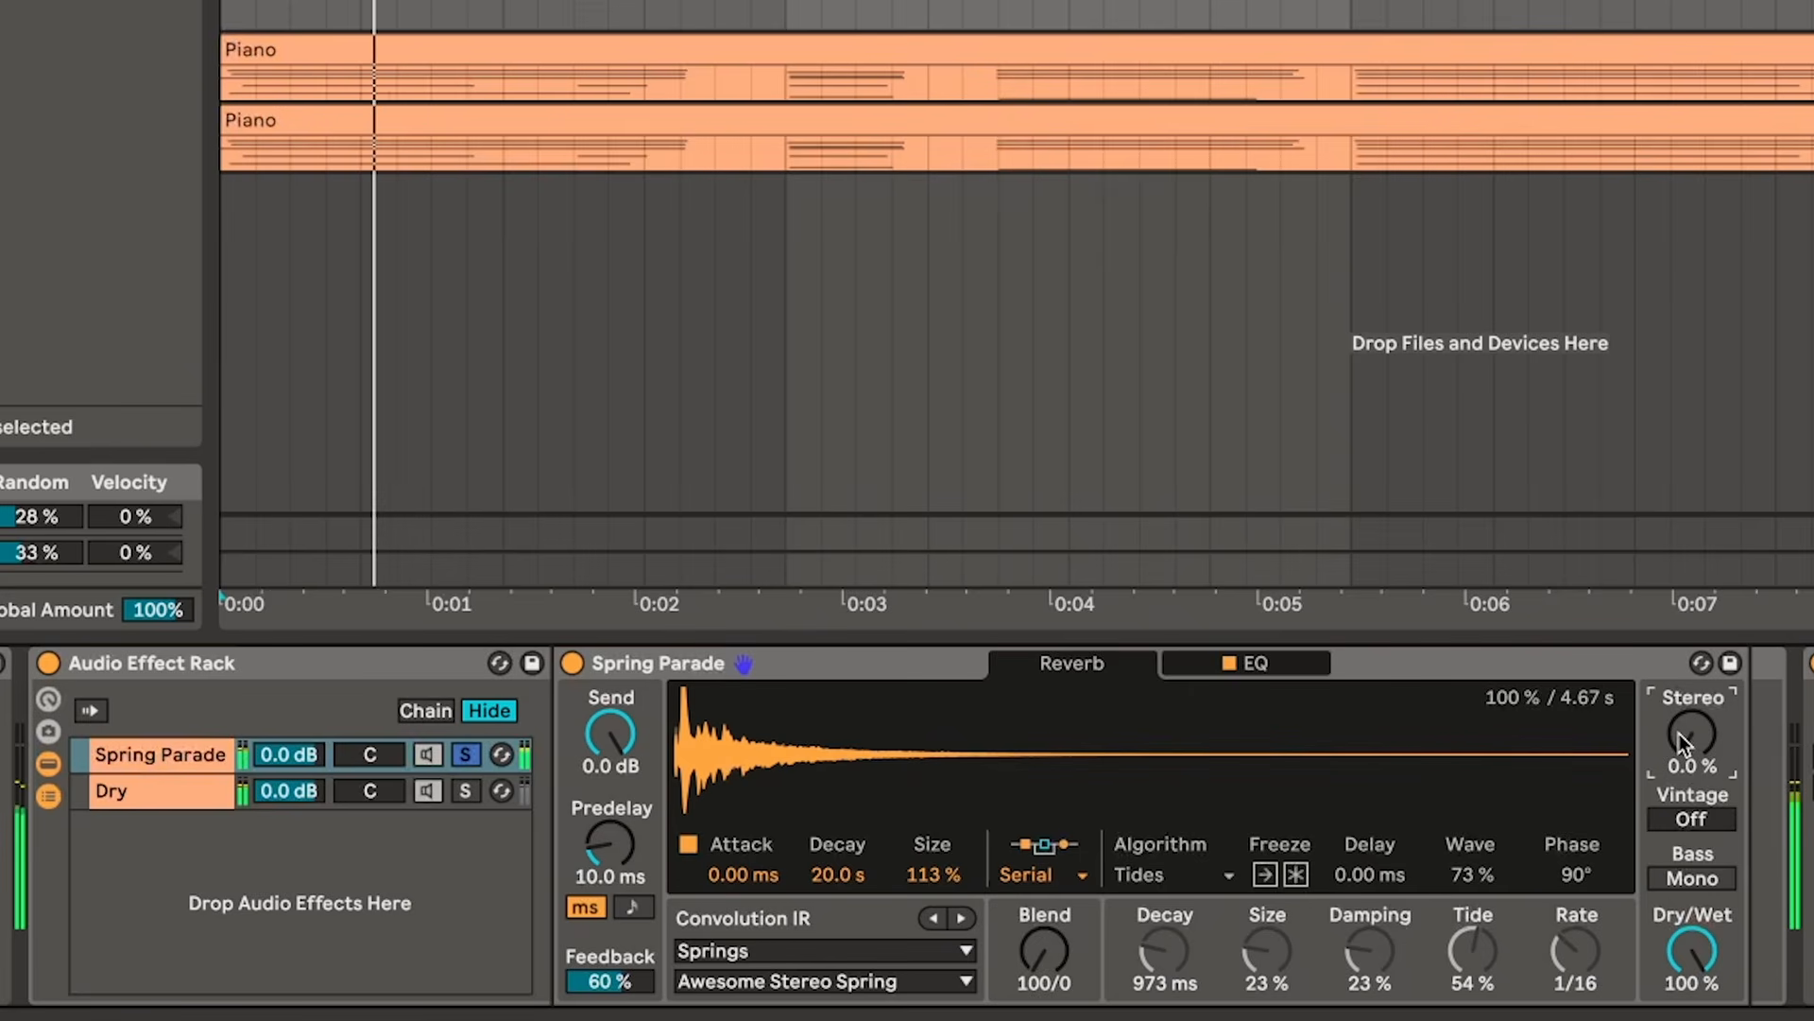
left_click(1295, 659)
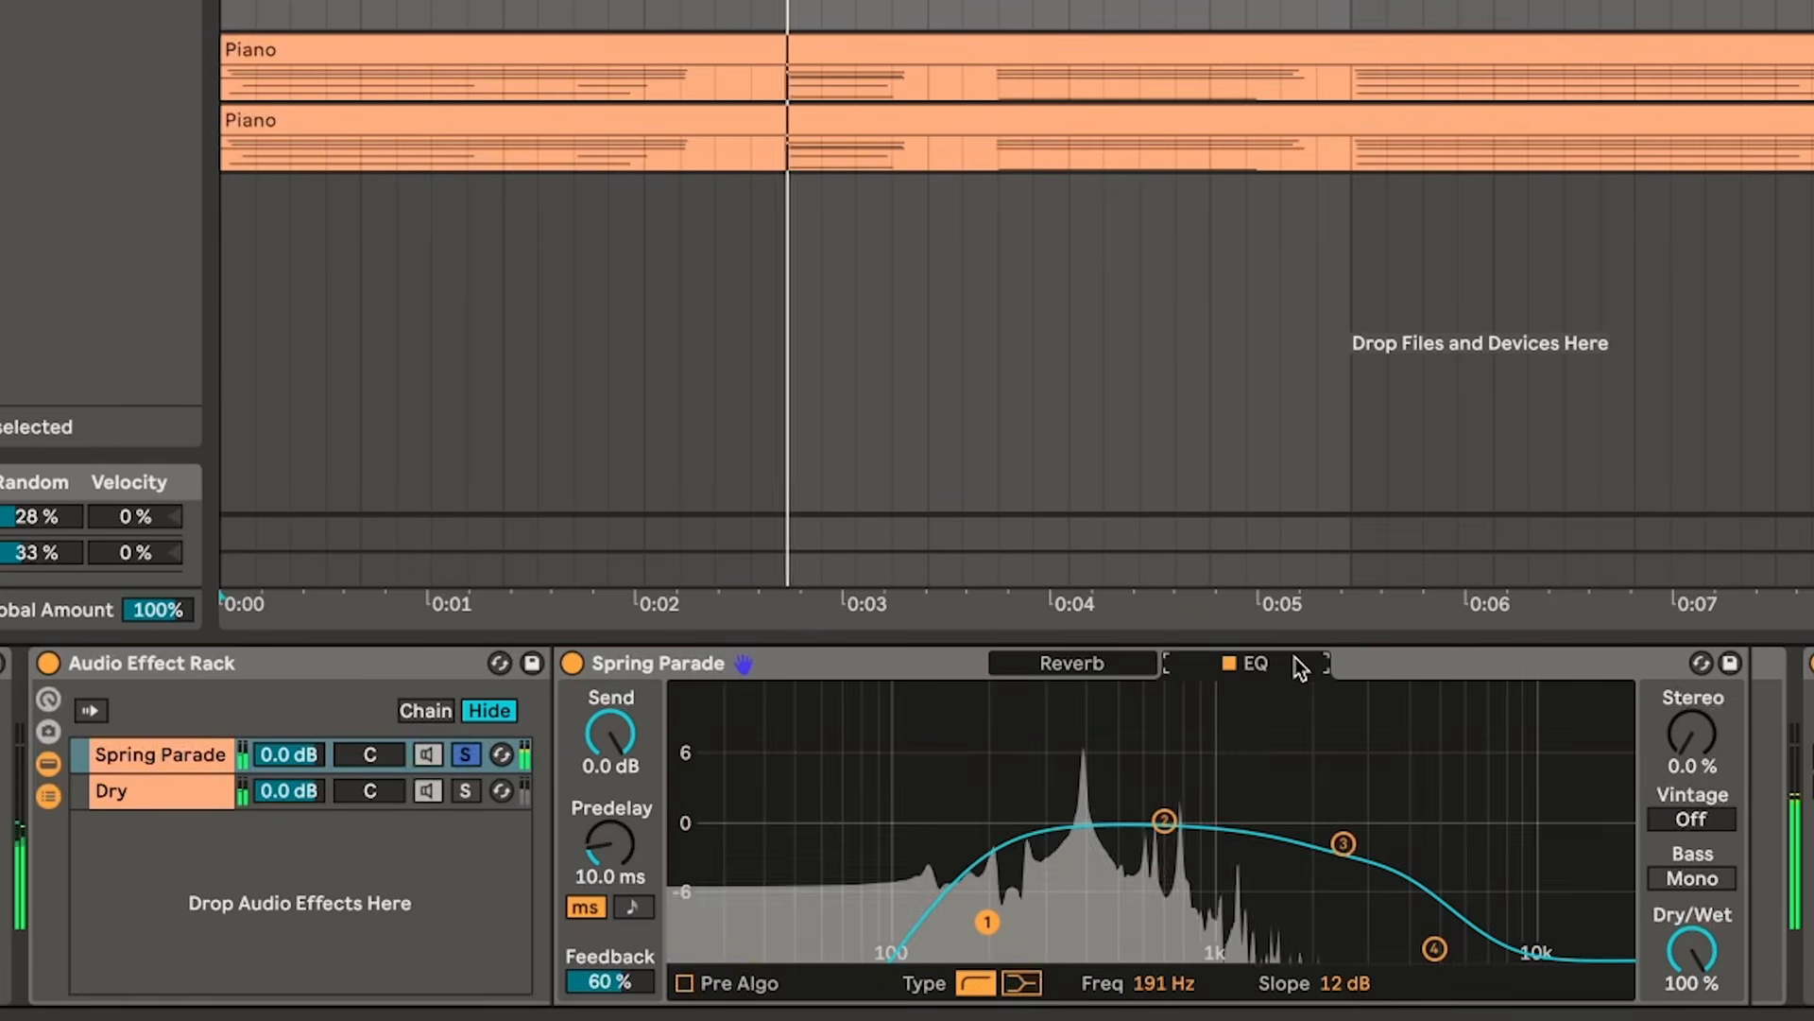
left_click_drag(989, 922, 1074, 921)
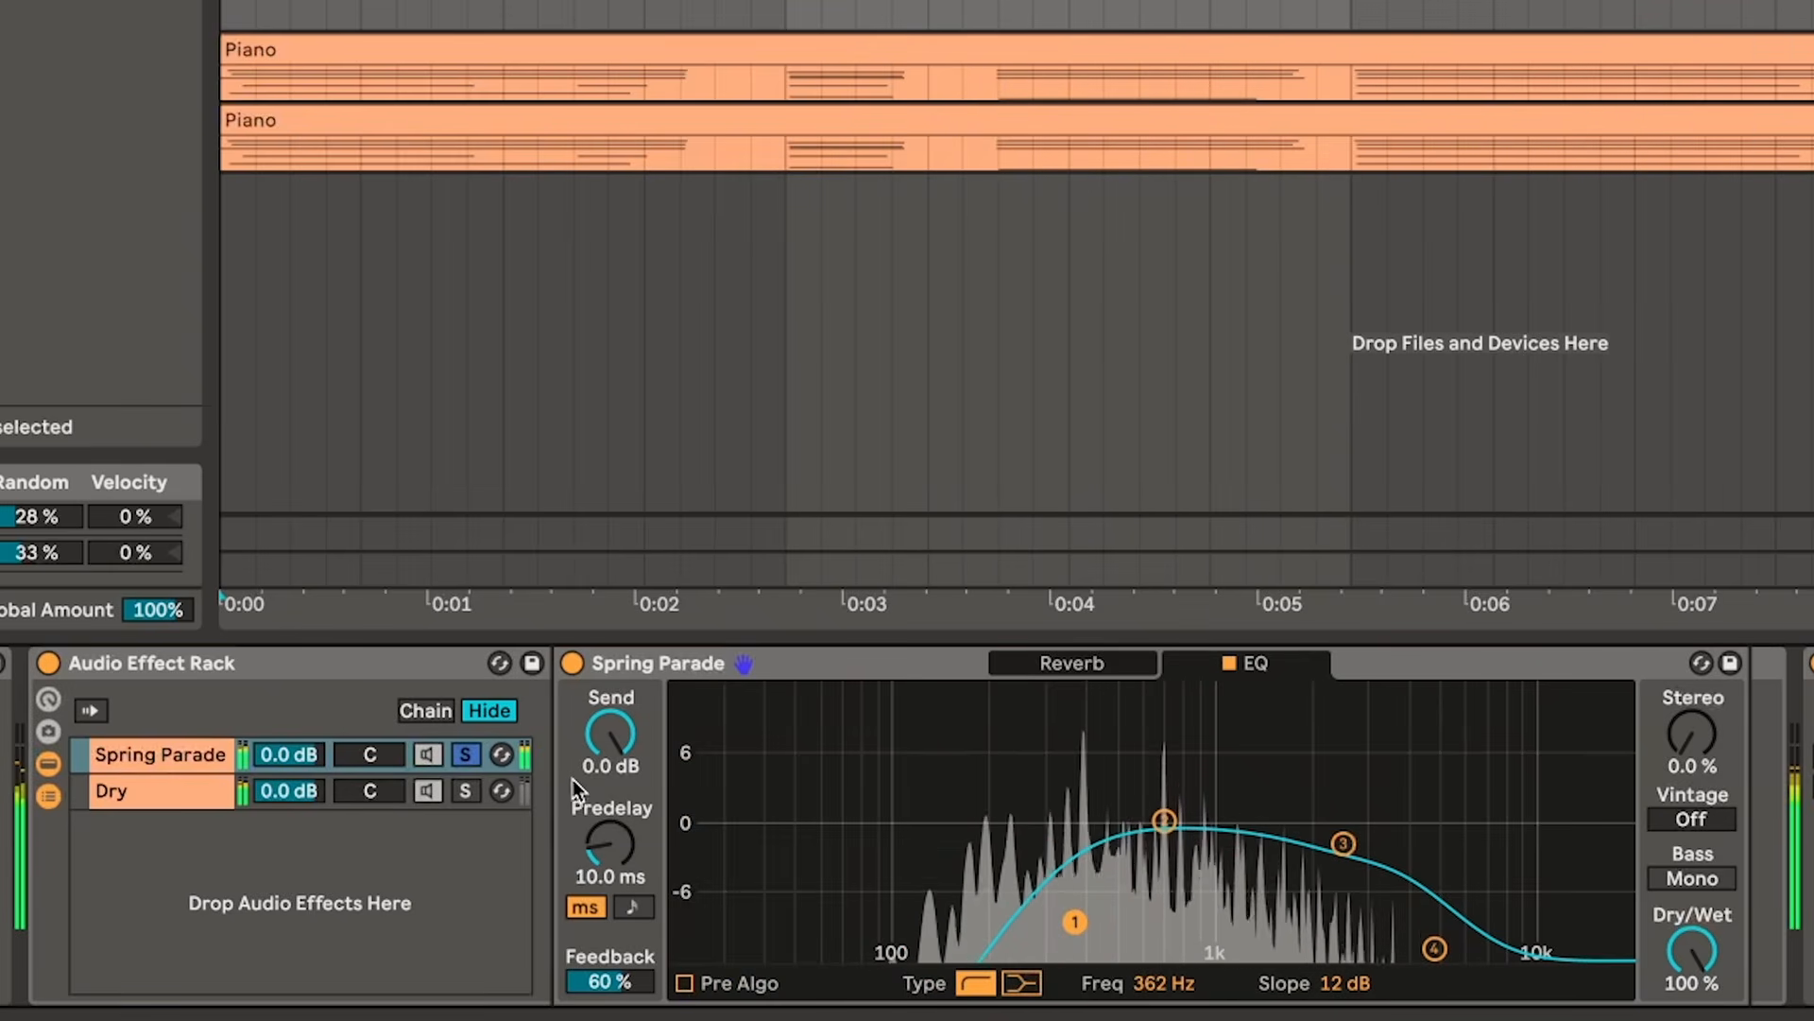
- Unsolo the Spring Parade chain and balance its volume at -6 dB during playback, comparing the piano with the chain off and on
left_click(467, 756)
left_click_drag(288, 754, 289, 767)
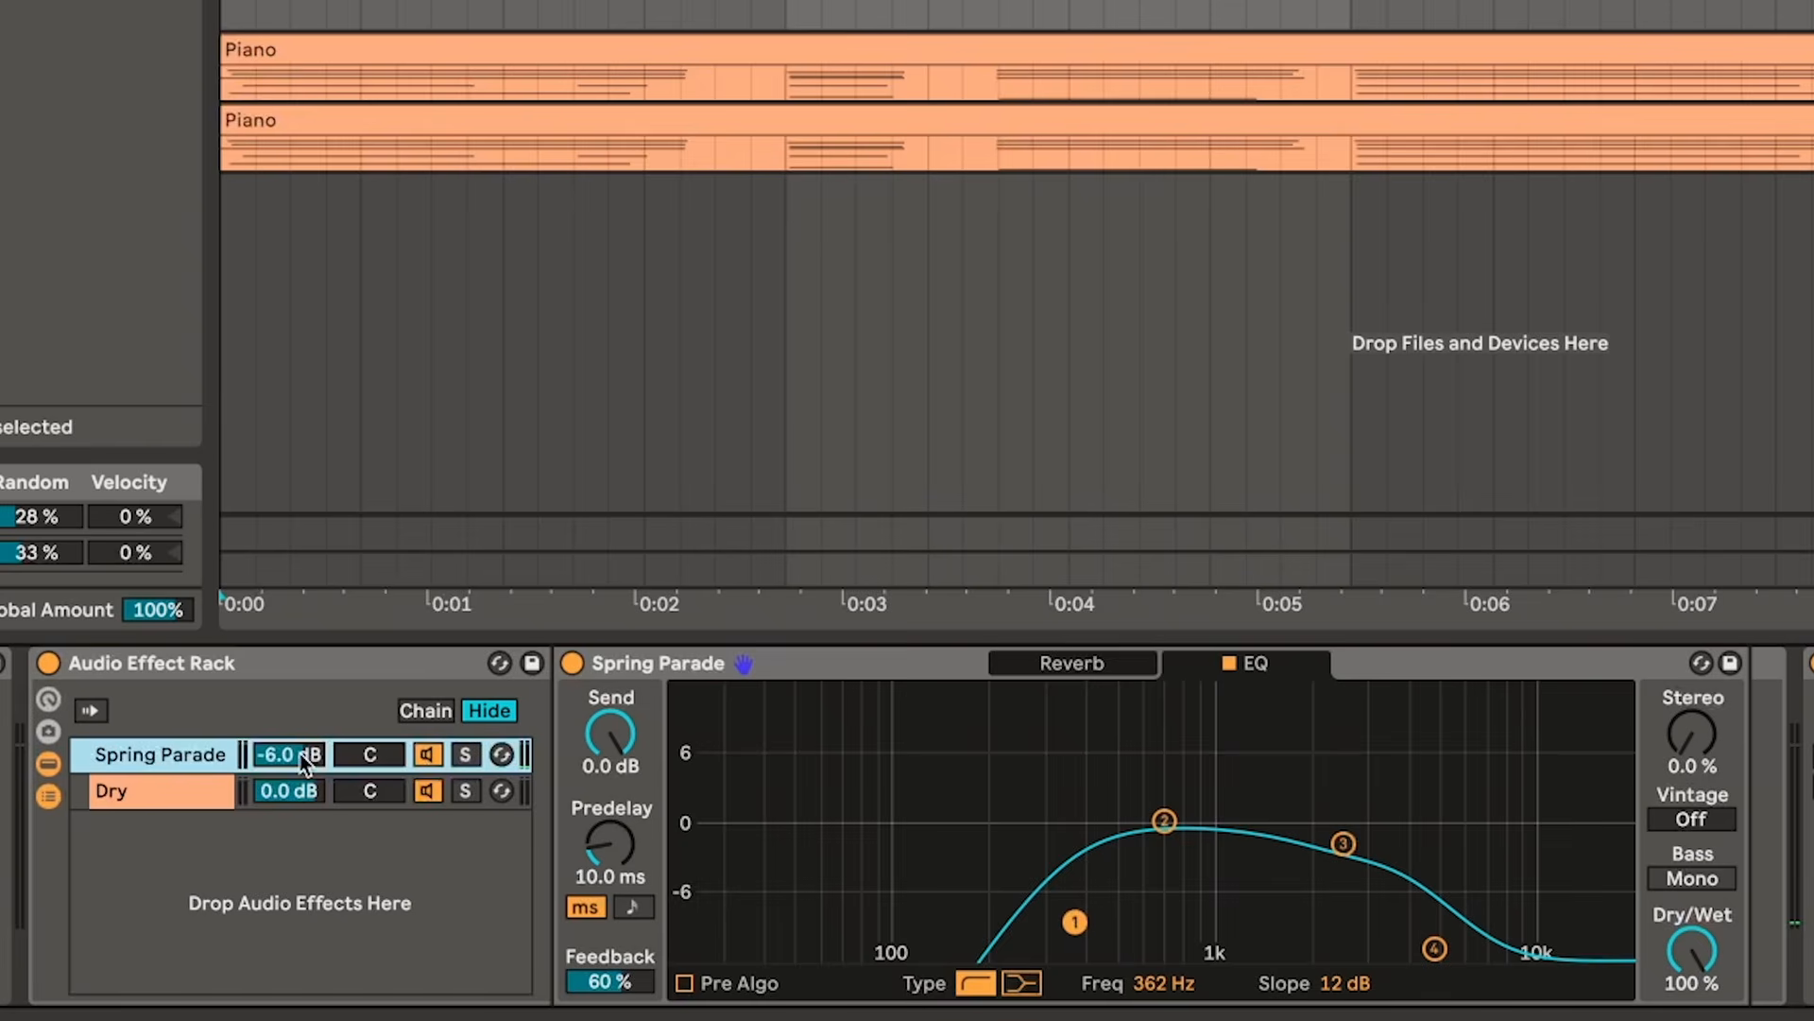
key("space")
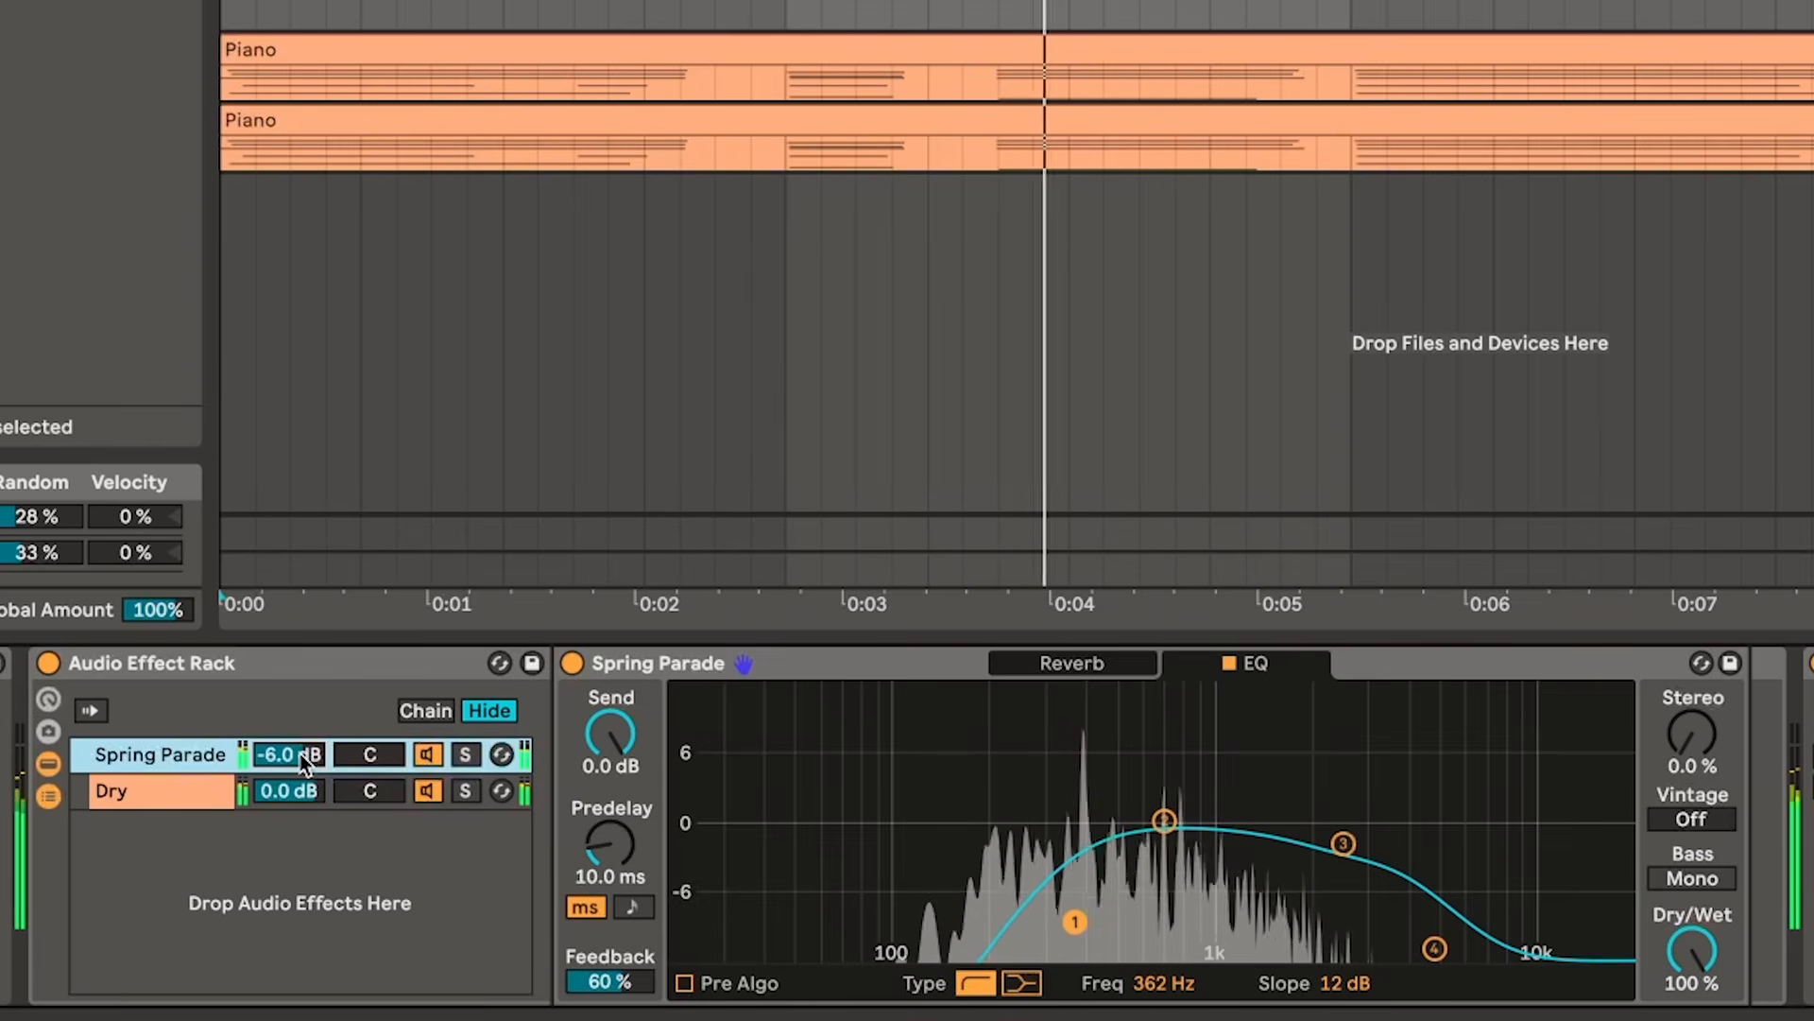
left_click_drag(299, 753, 298, 759)
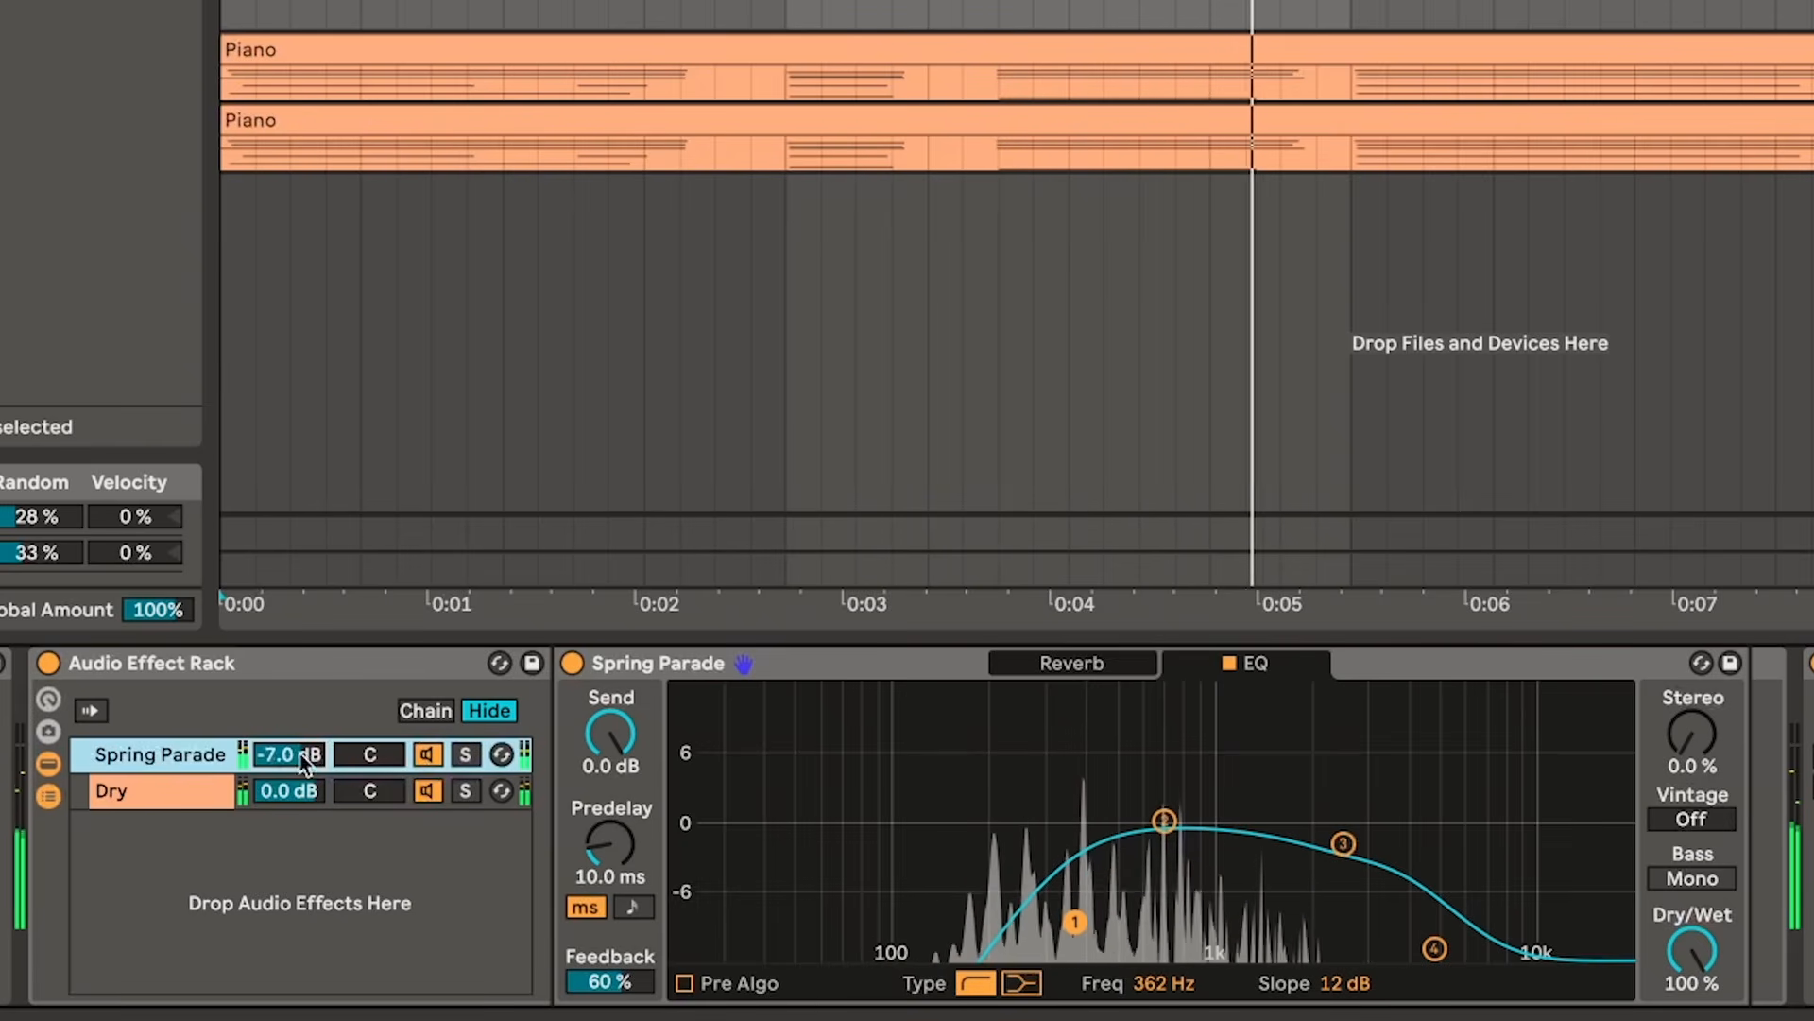
left_click(427, 755)
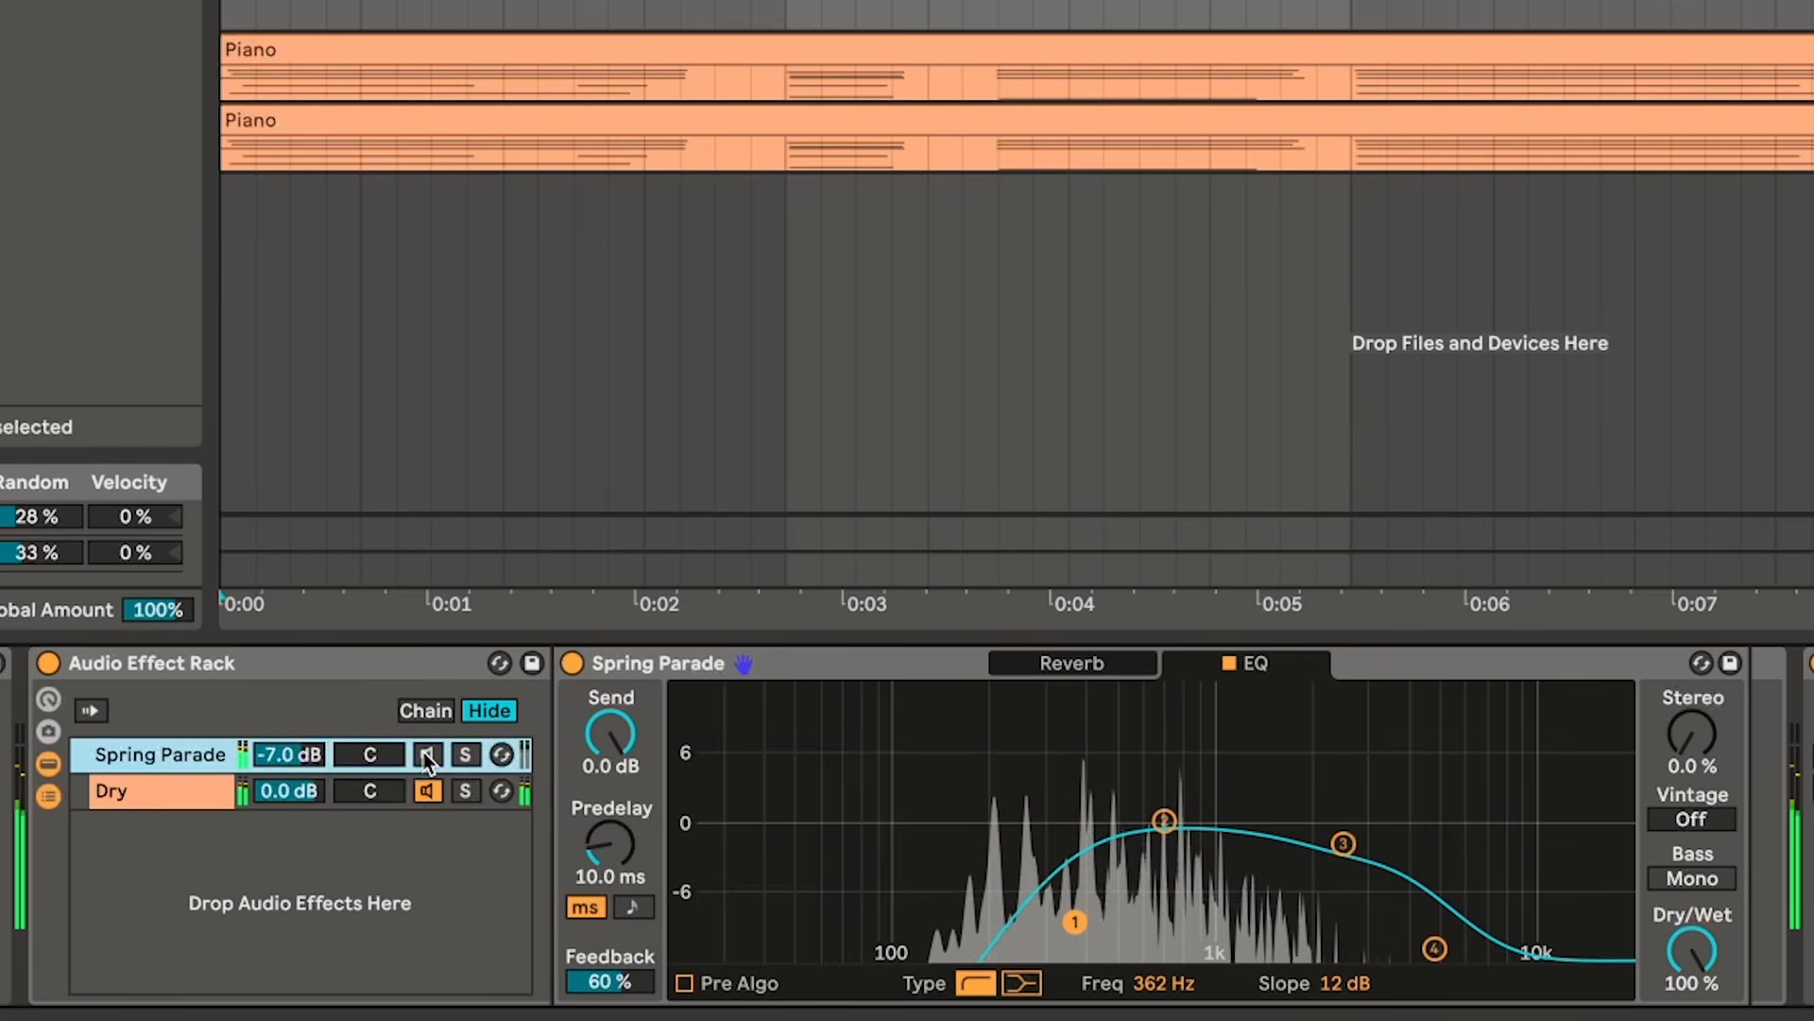
left_click(427, 755)
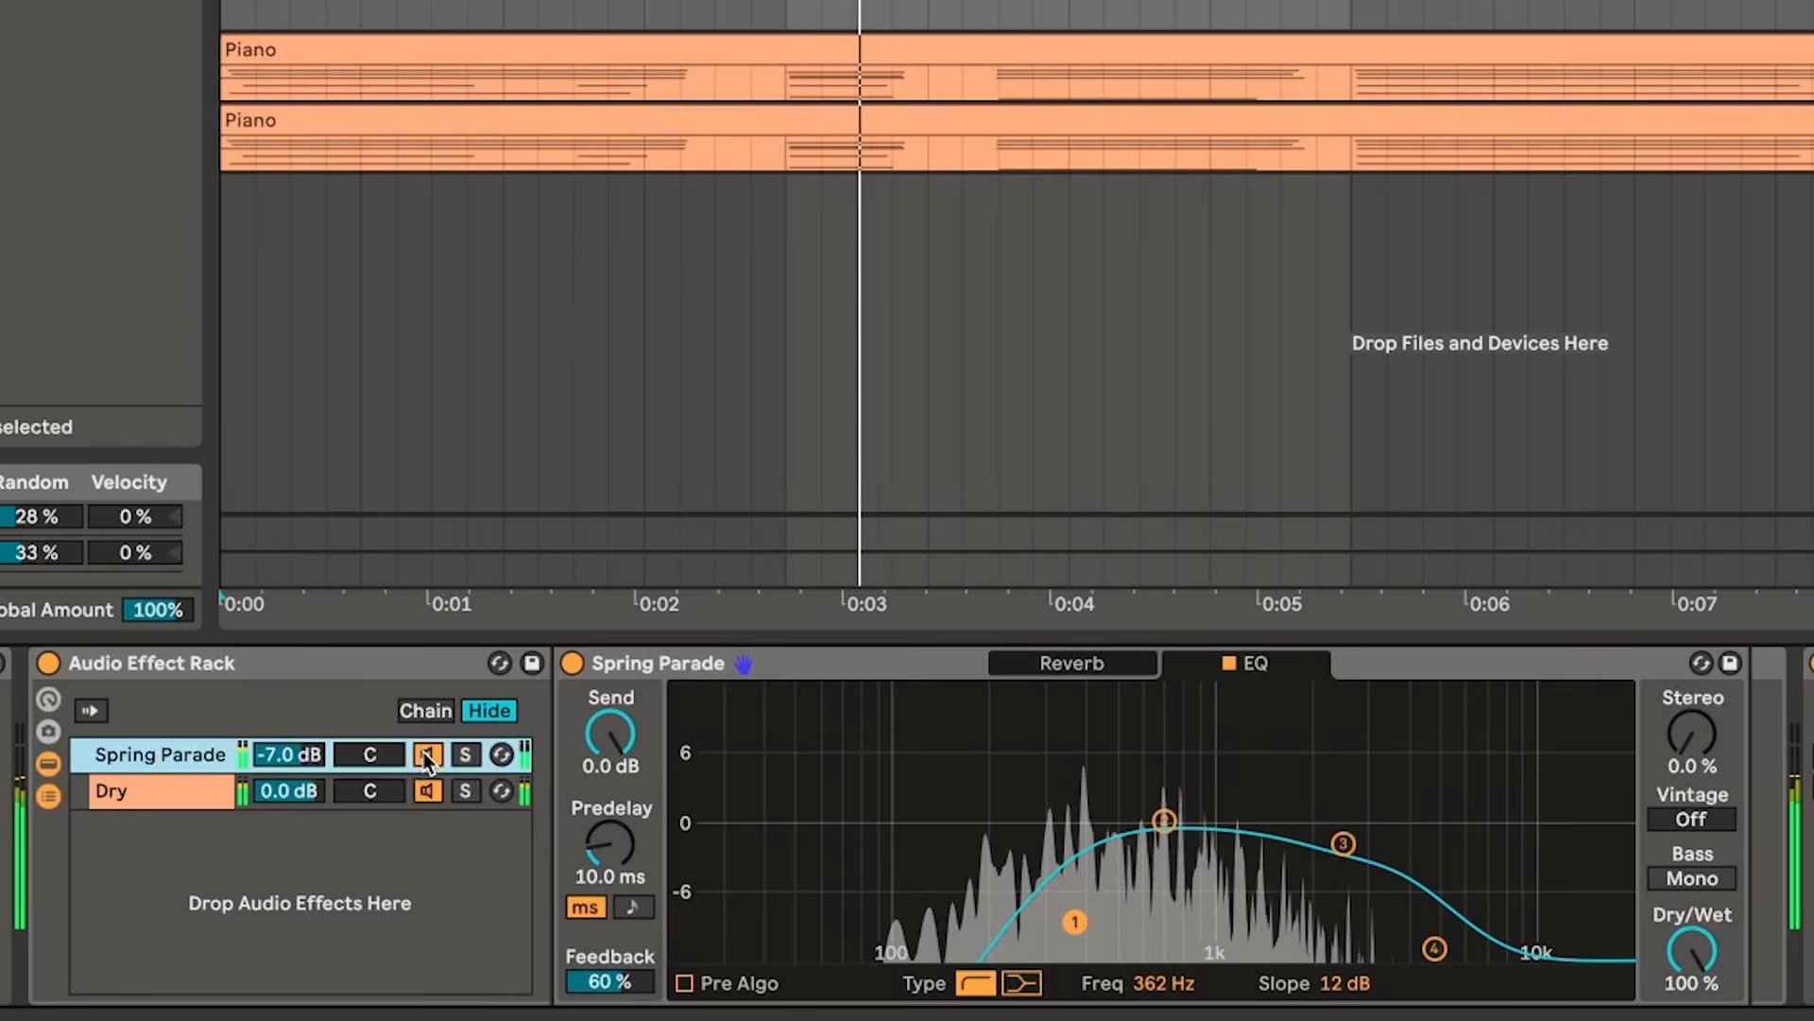
left_click_drag(311, 754, 312, 736)
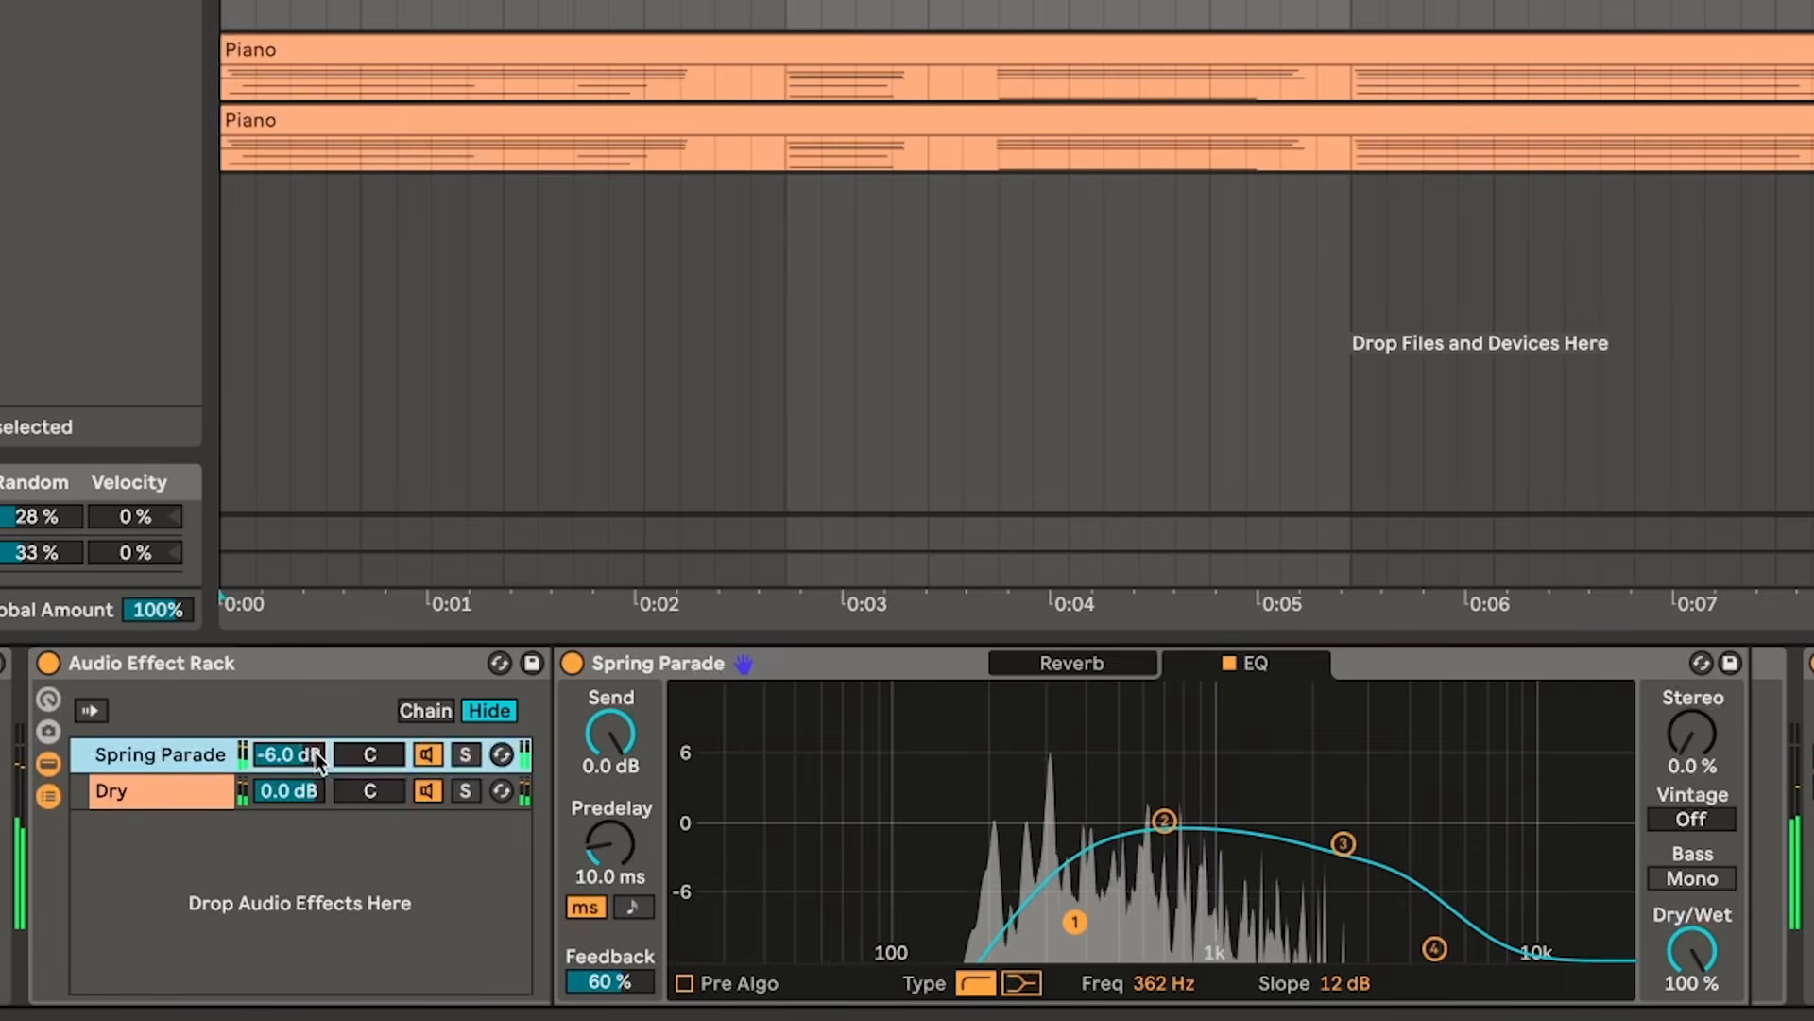
- Copy the piano's spring reverb Audio Effect Rack and paste it after the Limiter on the Drum Group
right_click(326, 666)
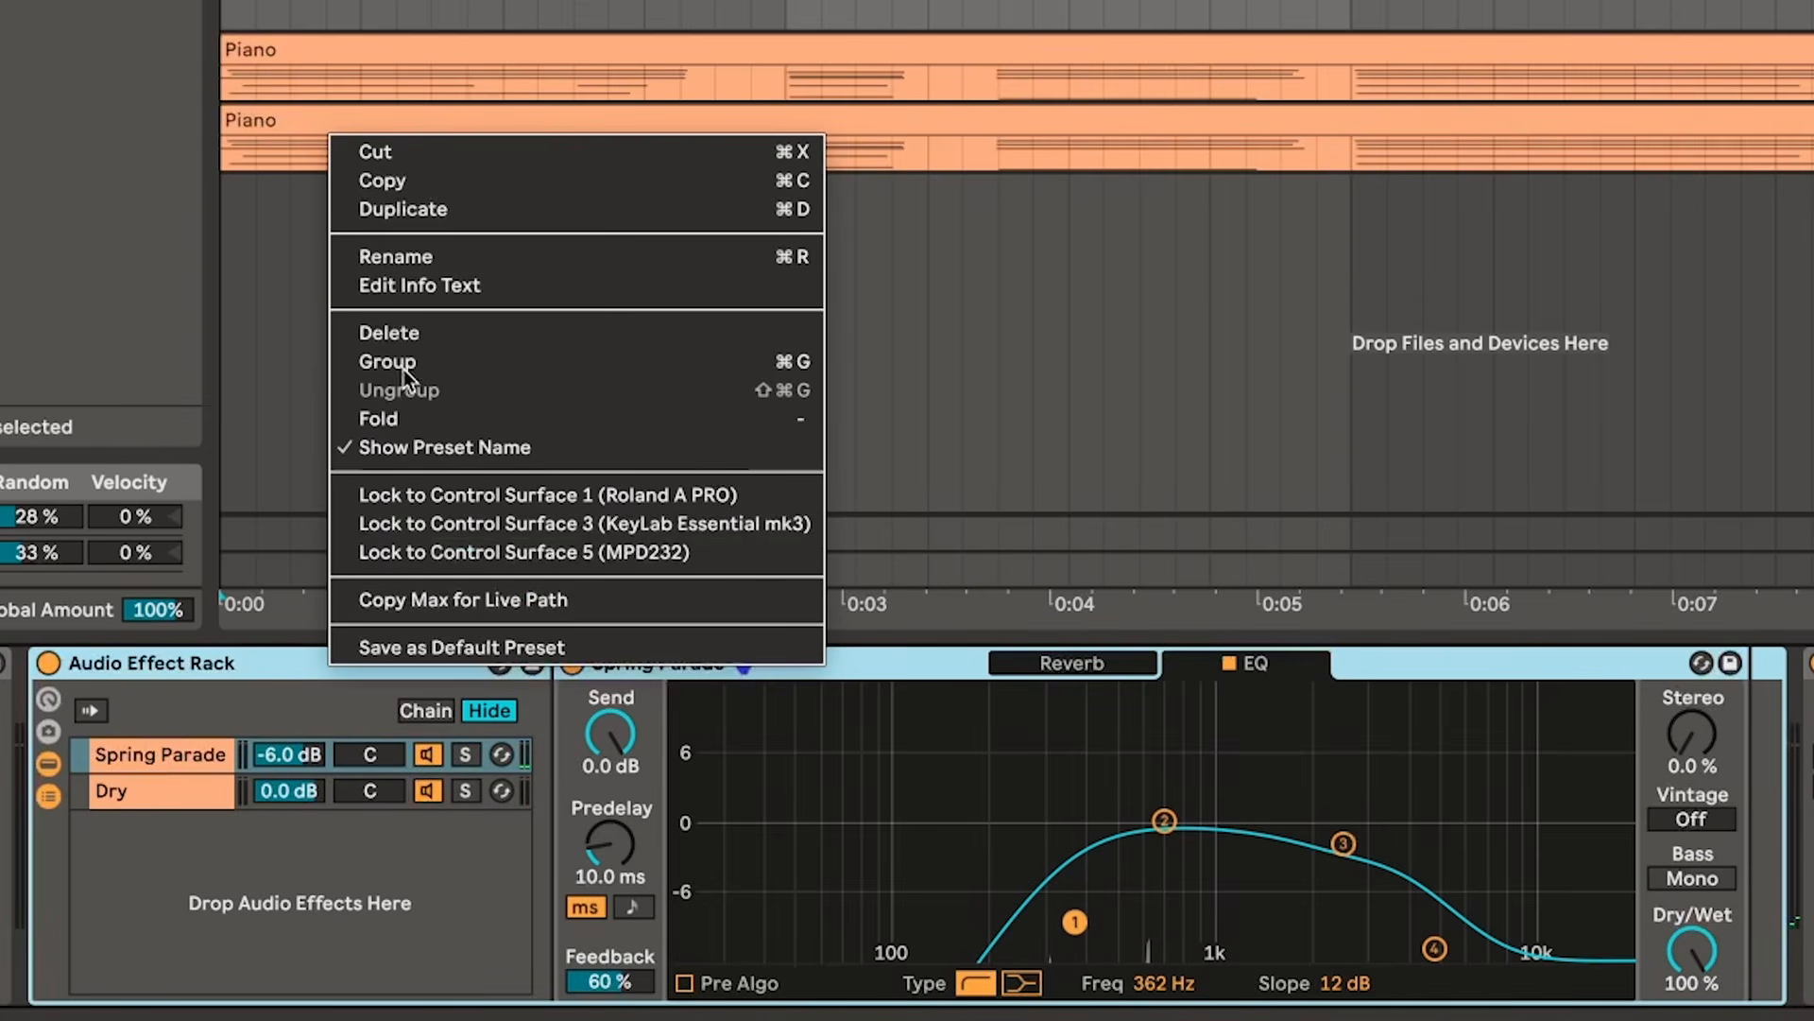
left_click(438, 200)
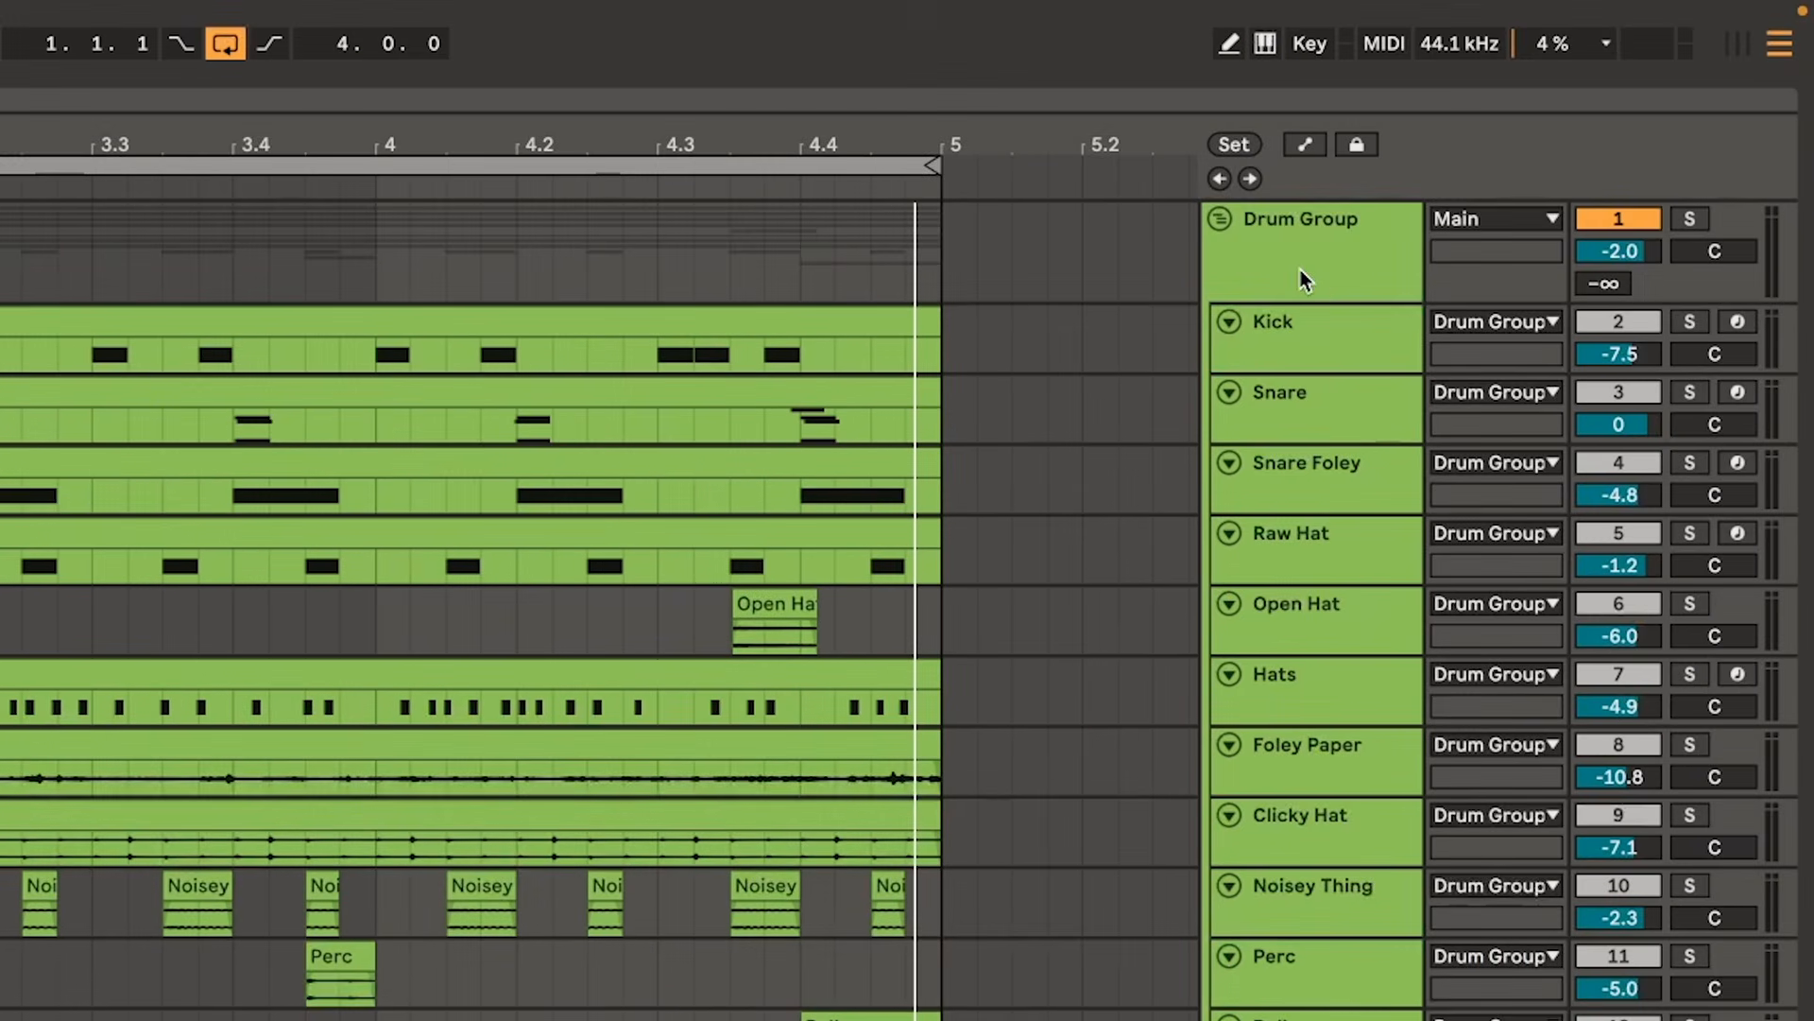
left_click(1300, 276)
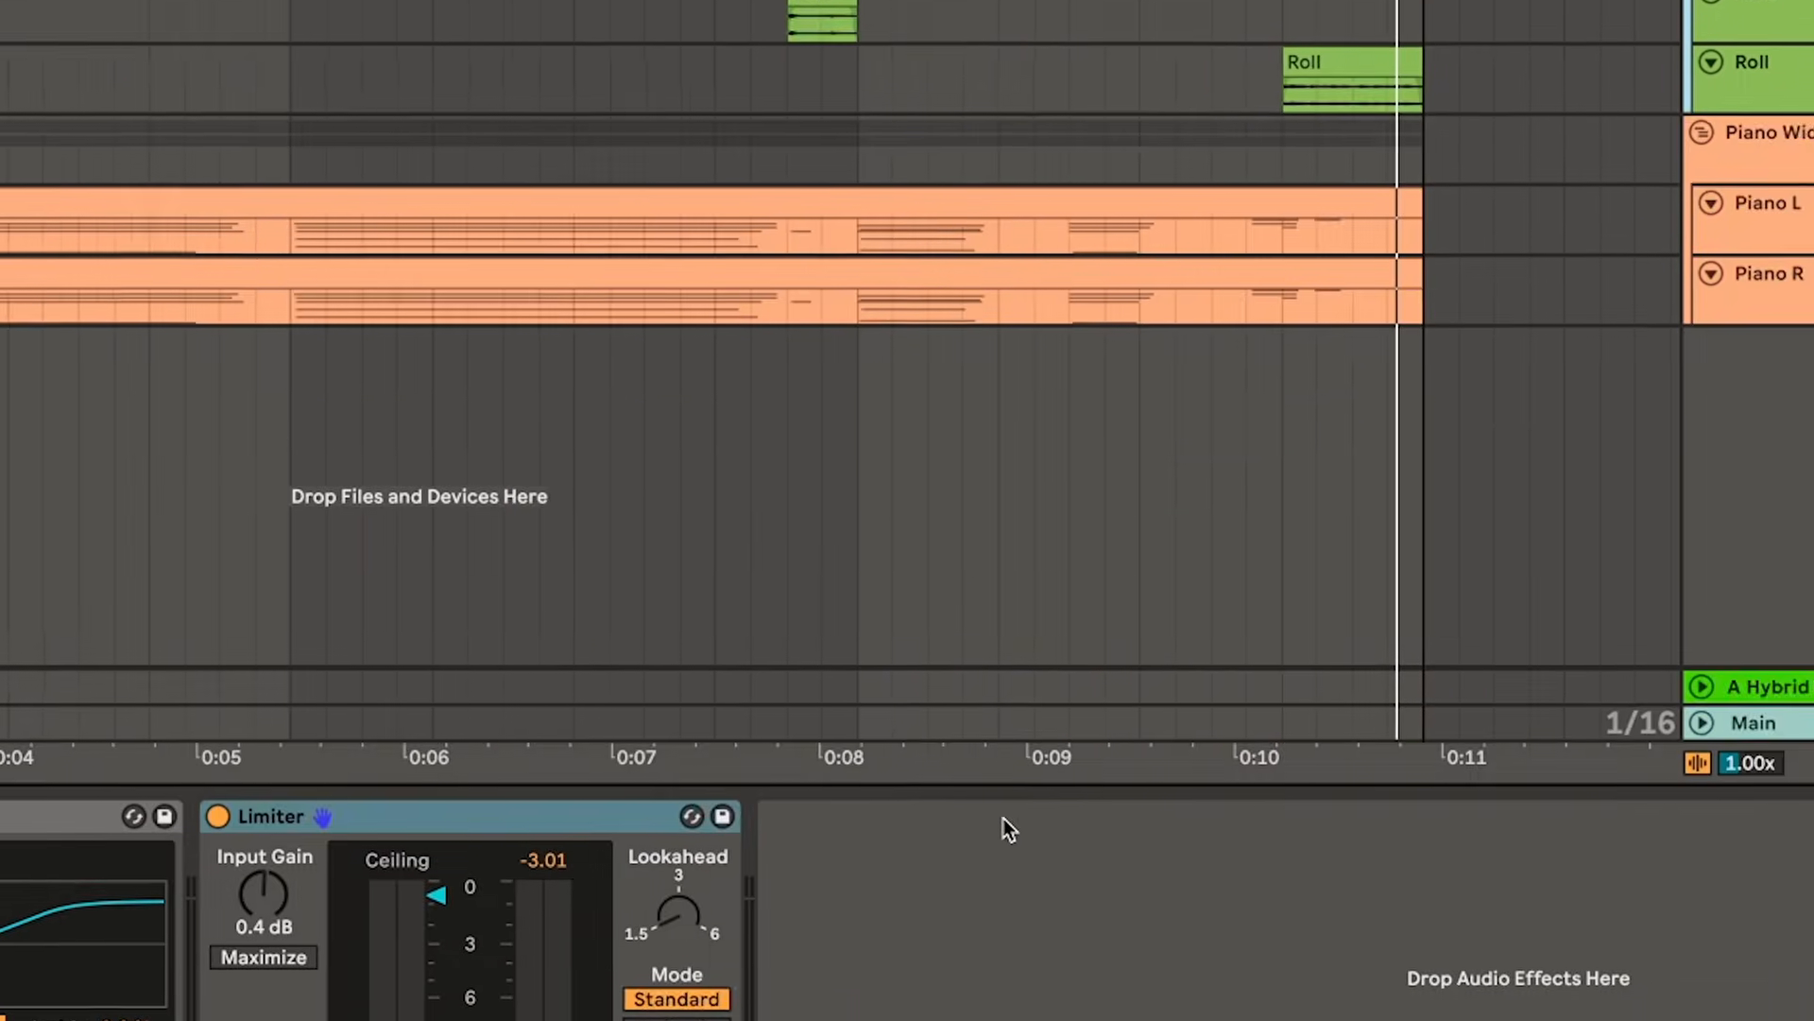
right_click(1016, 732)
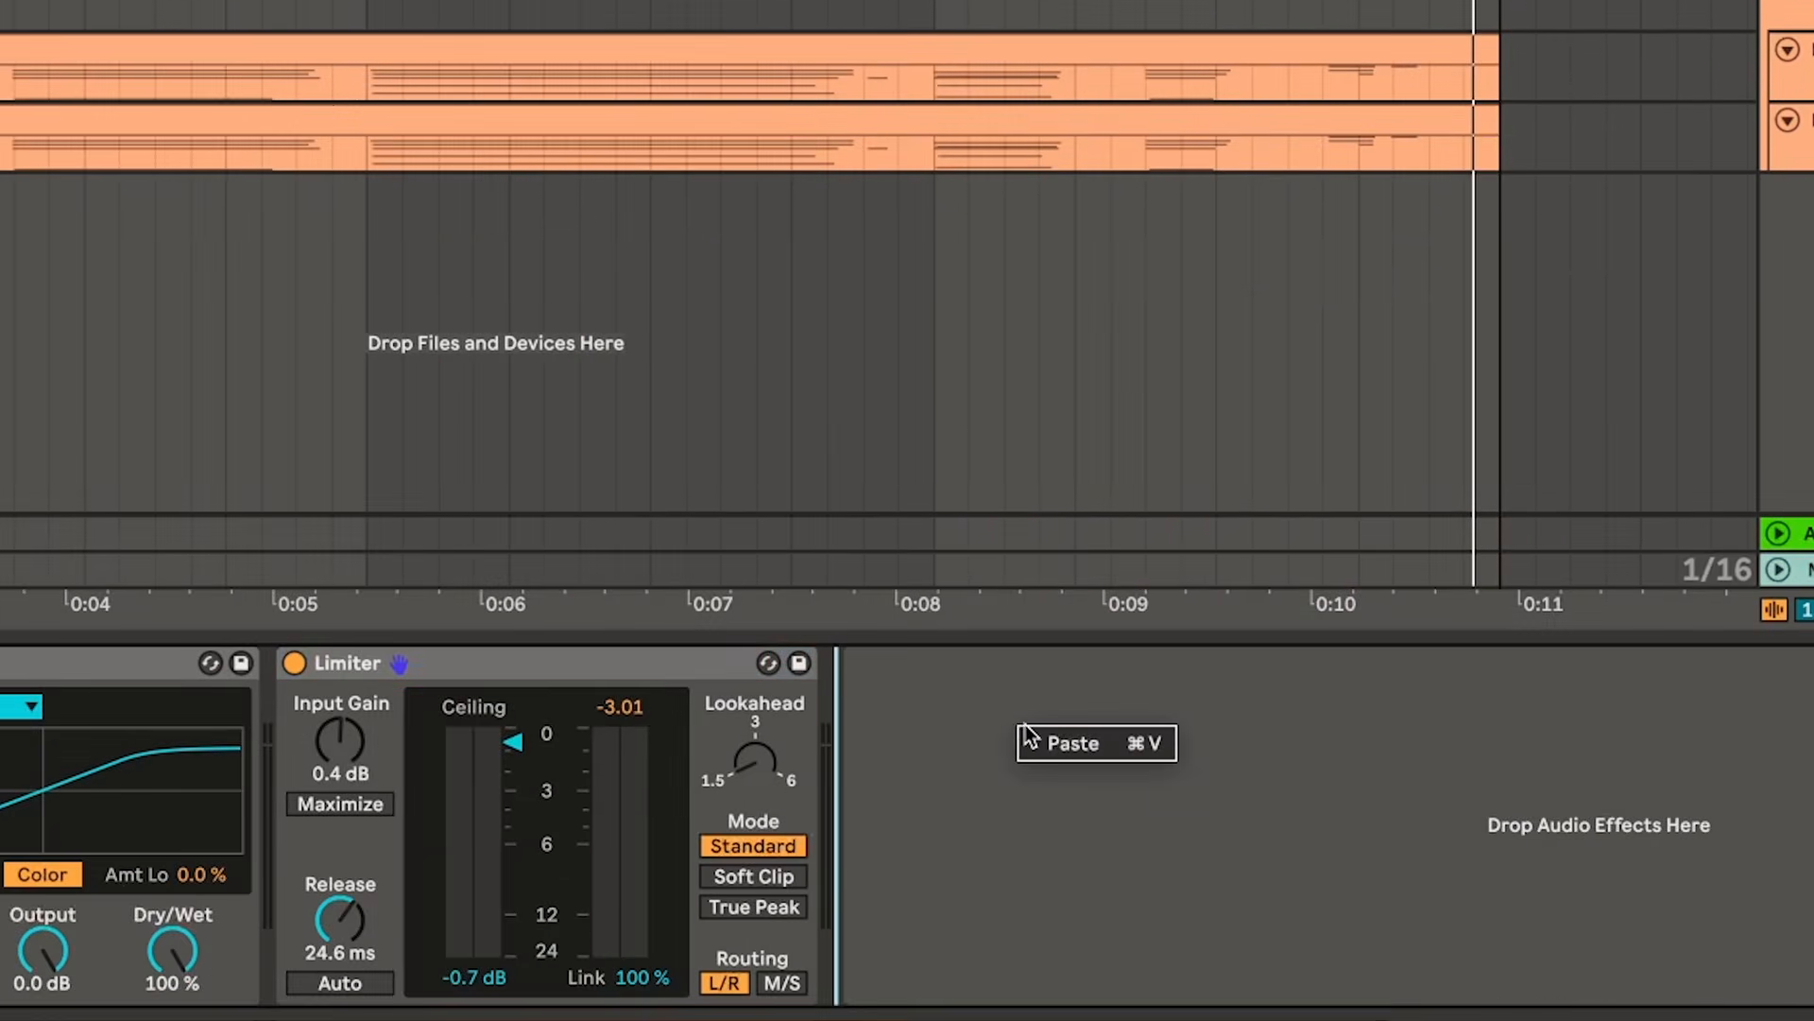
left_click(1040, 743)
left_click_drag(829, 670, 138, 693)
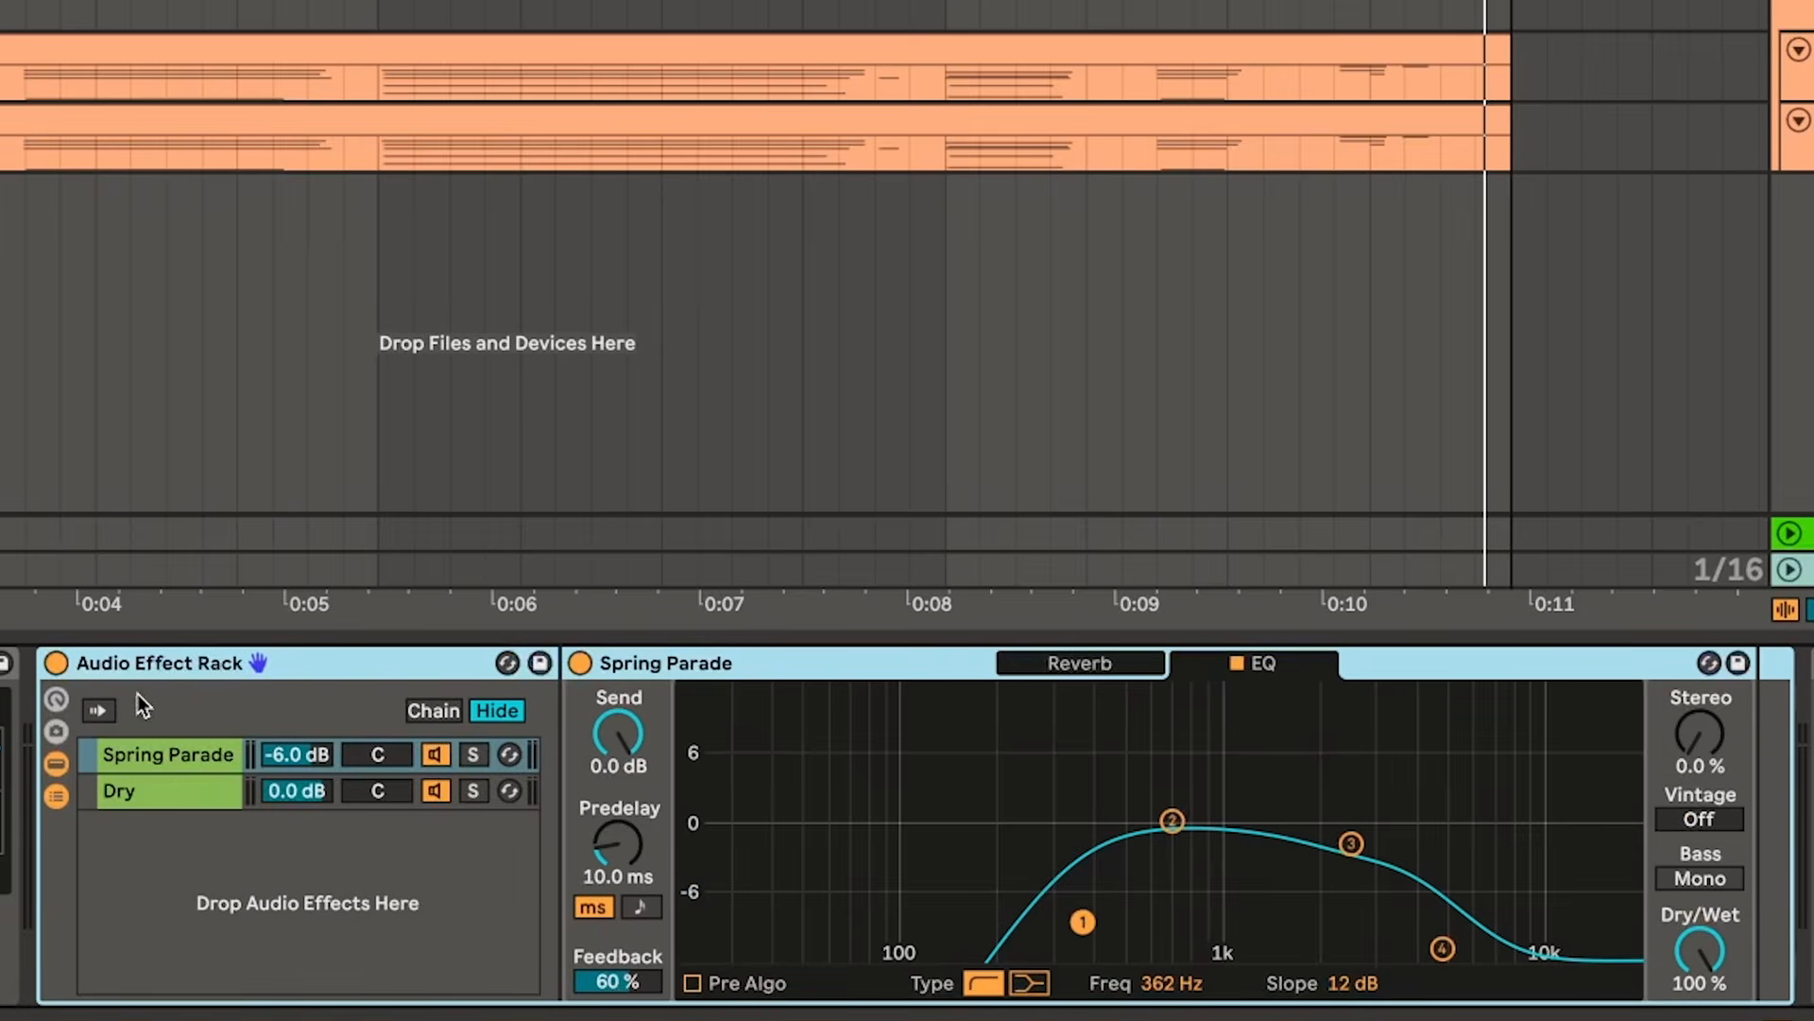
- Solo the drums' Spring Parade chain, choose the Space Echo Spring impulse response, and reduce the reverb feedback to 7.4 %
left_click(473, 755)
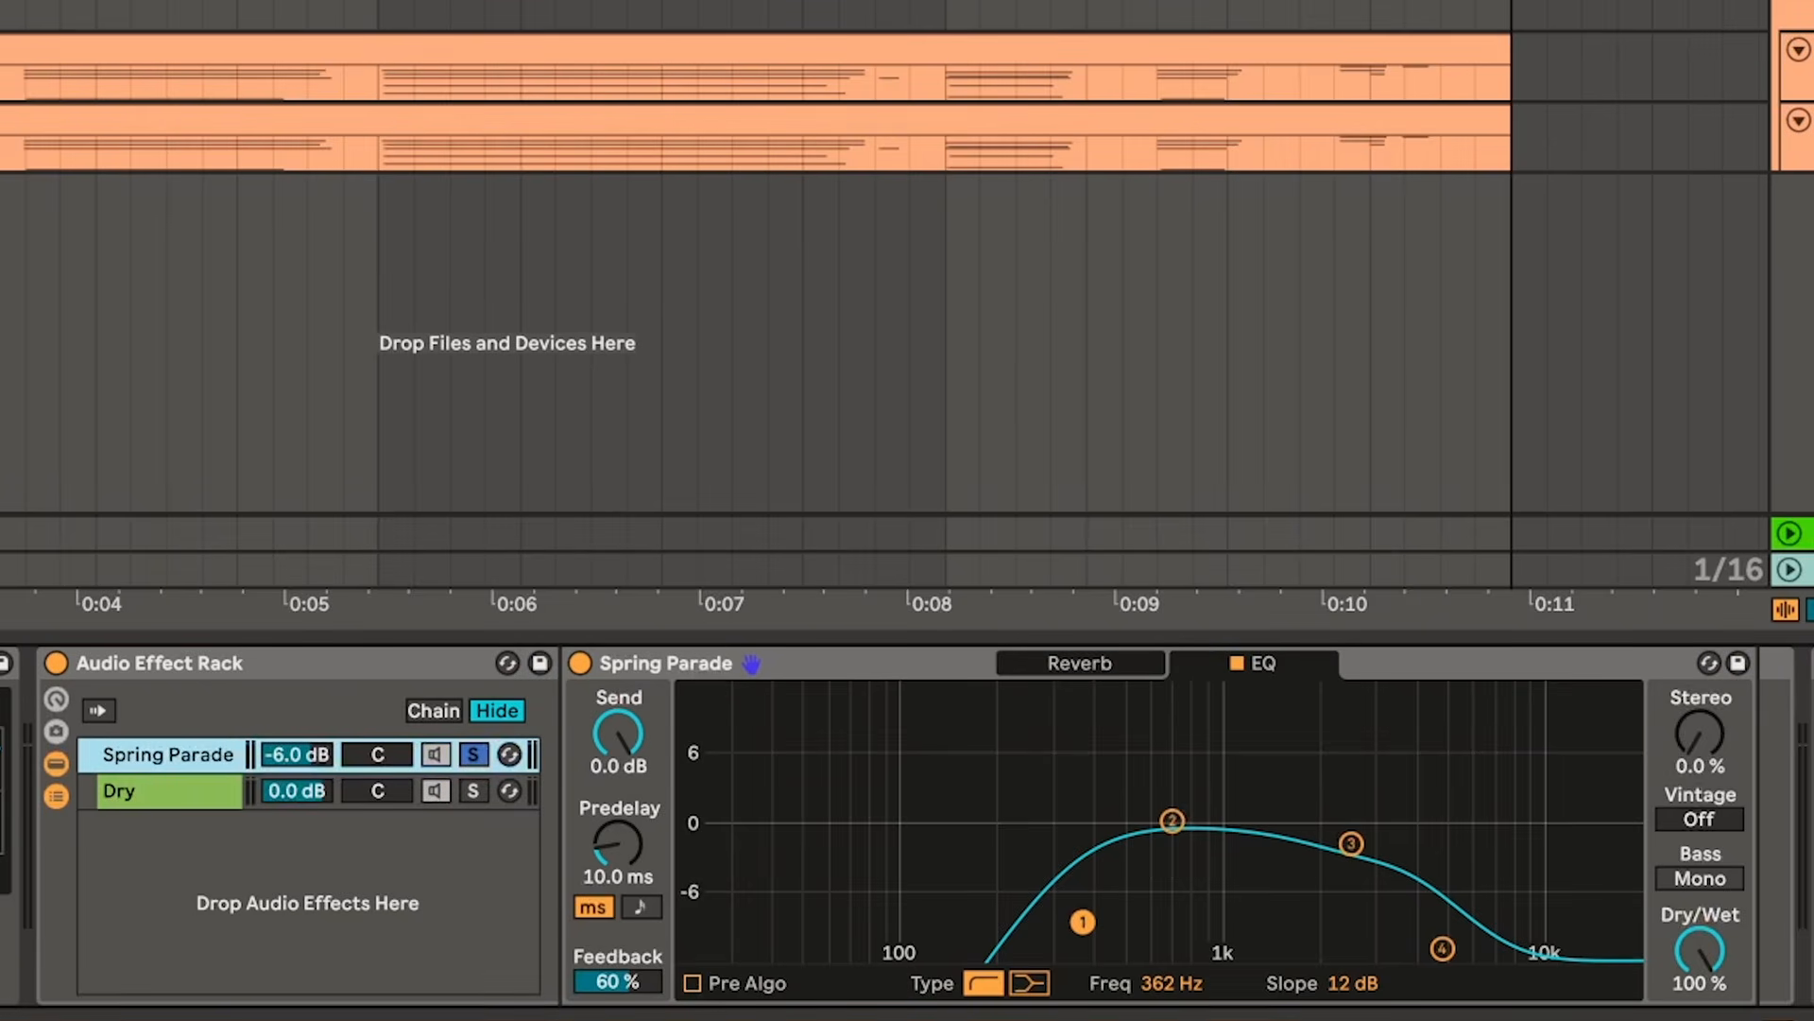
key("space")
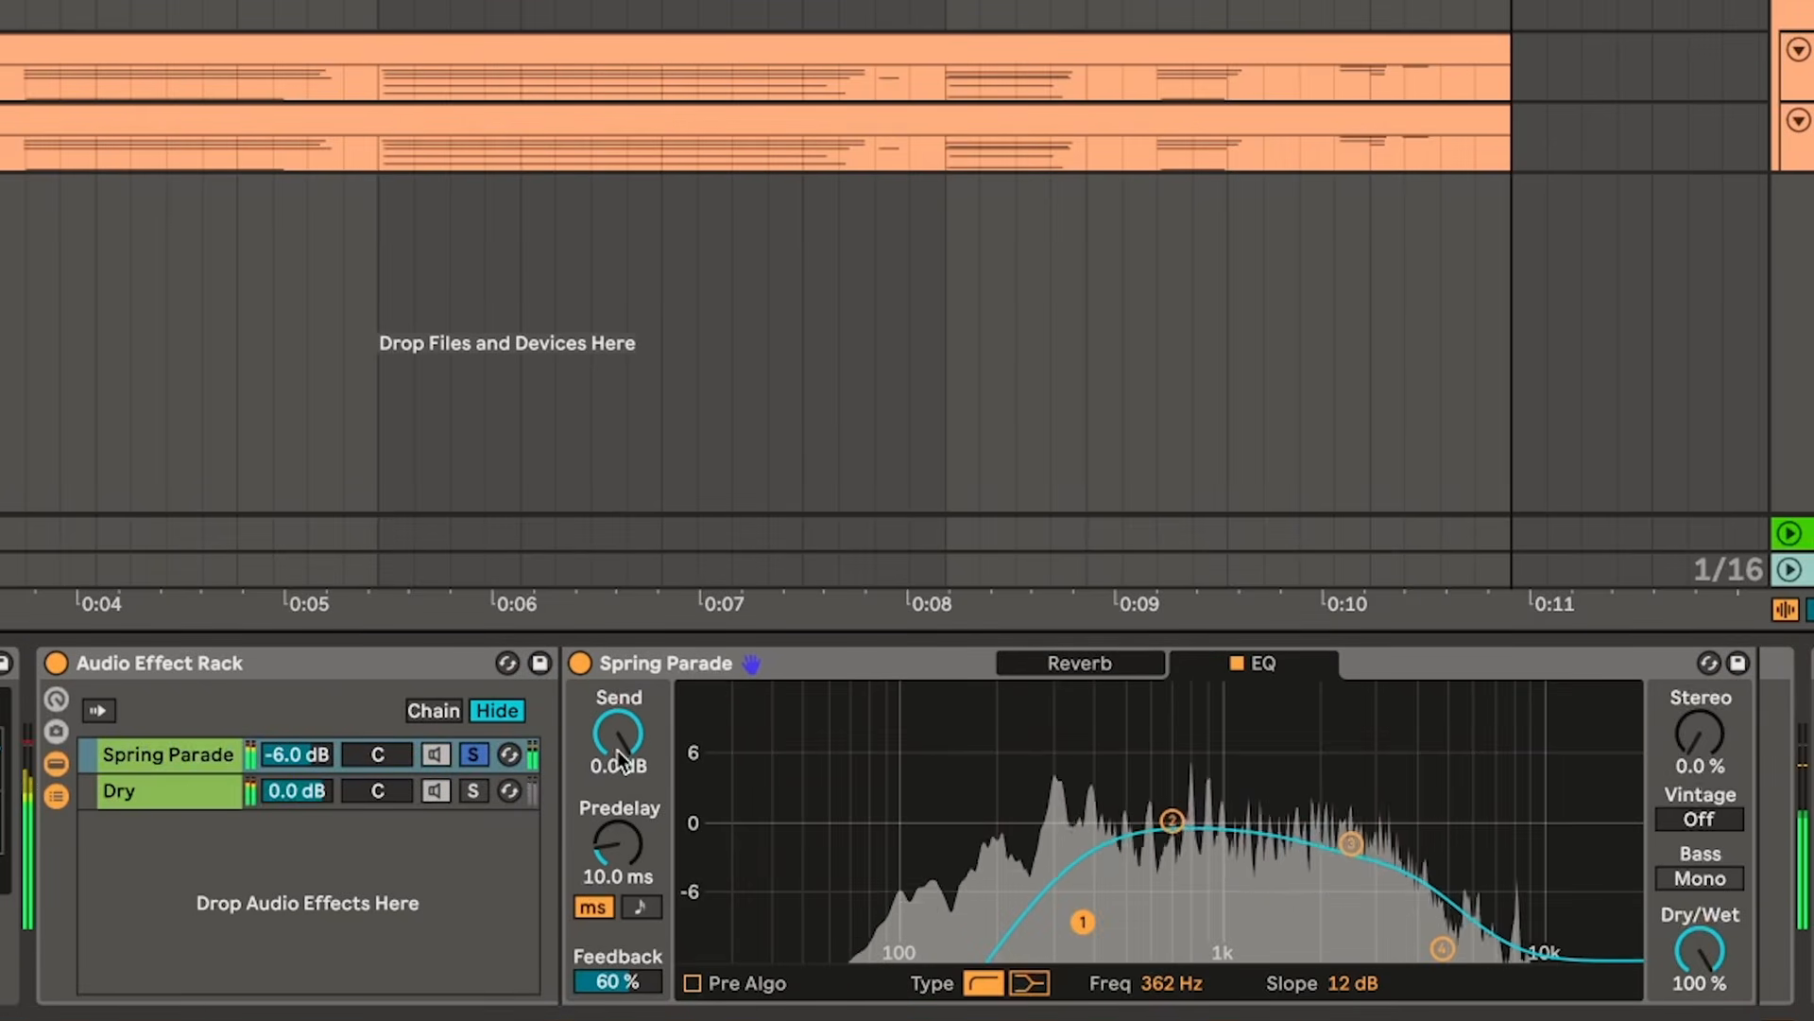
left_click(1041, 665)
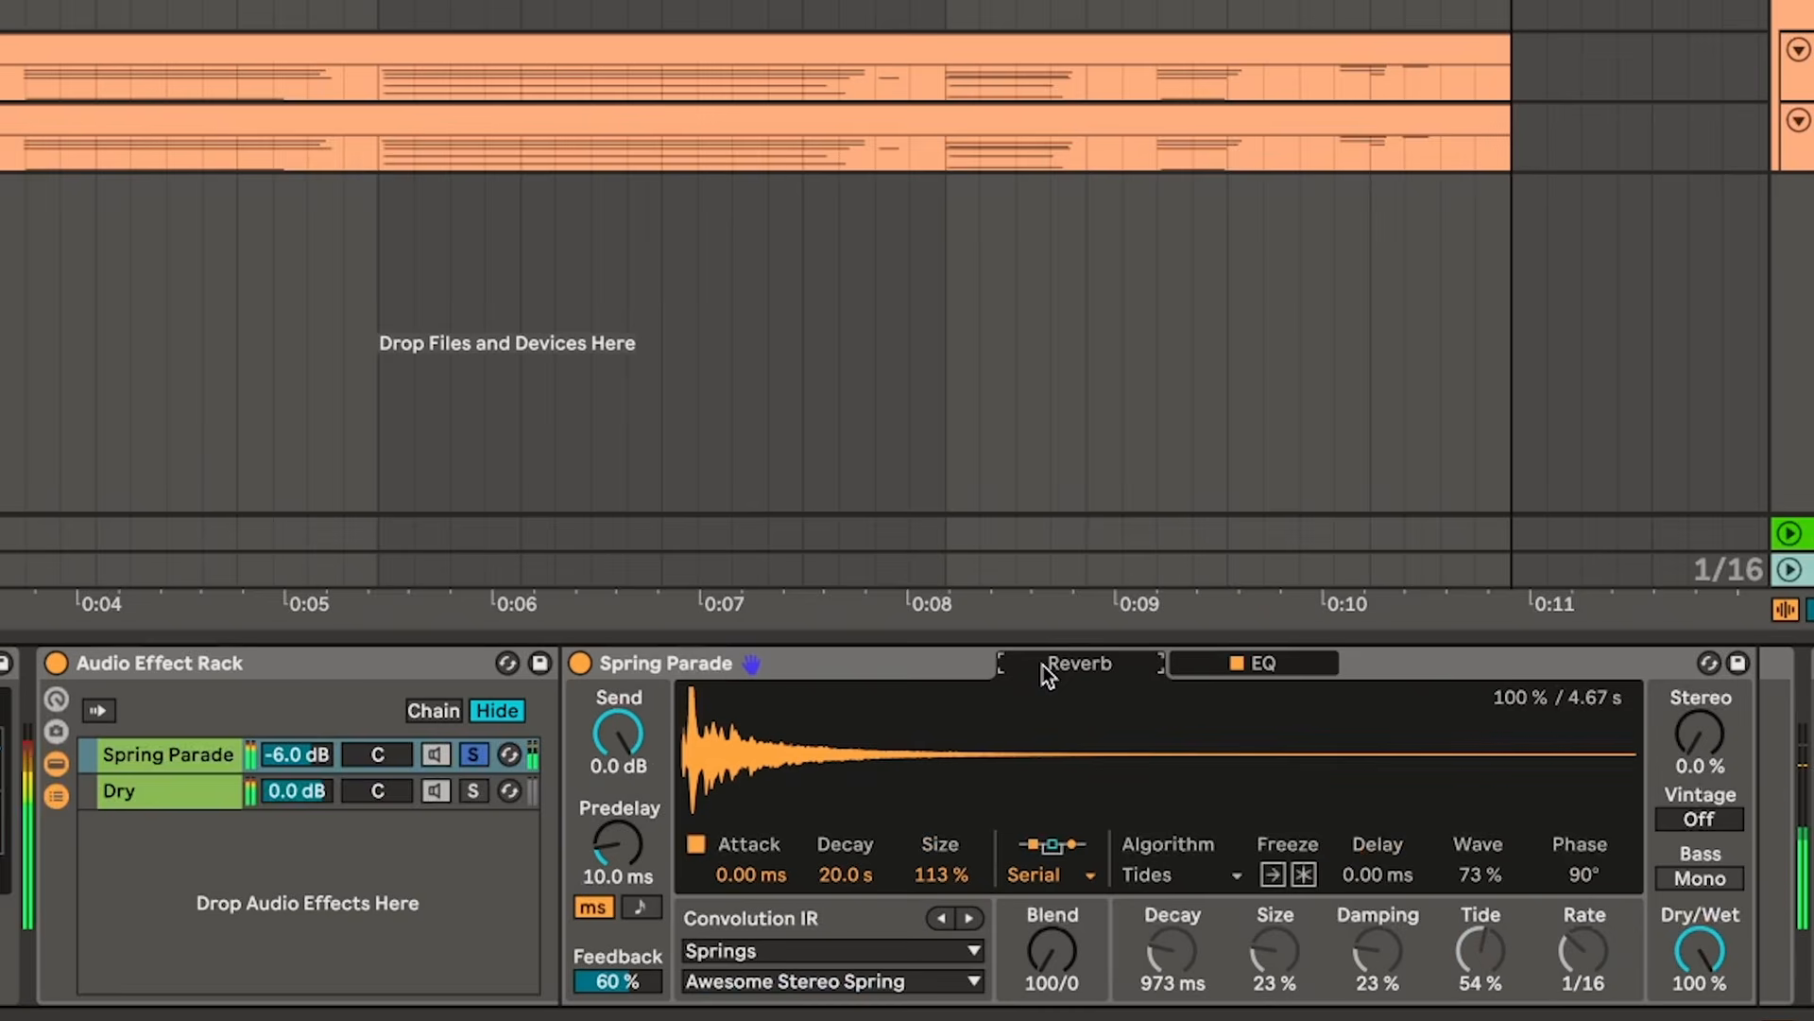
left_click(861, 979)
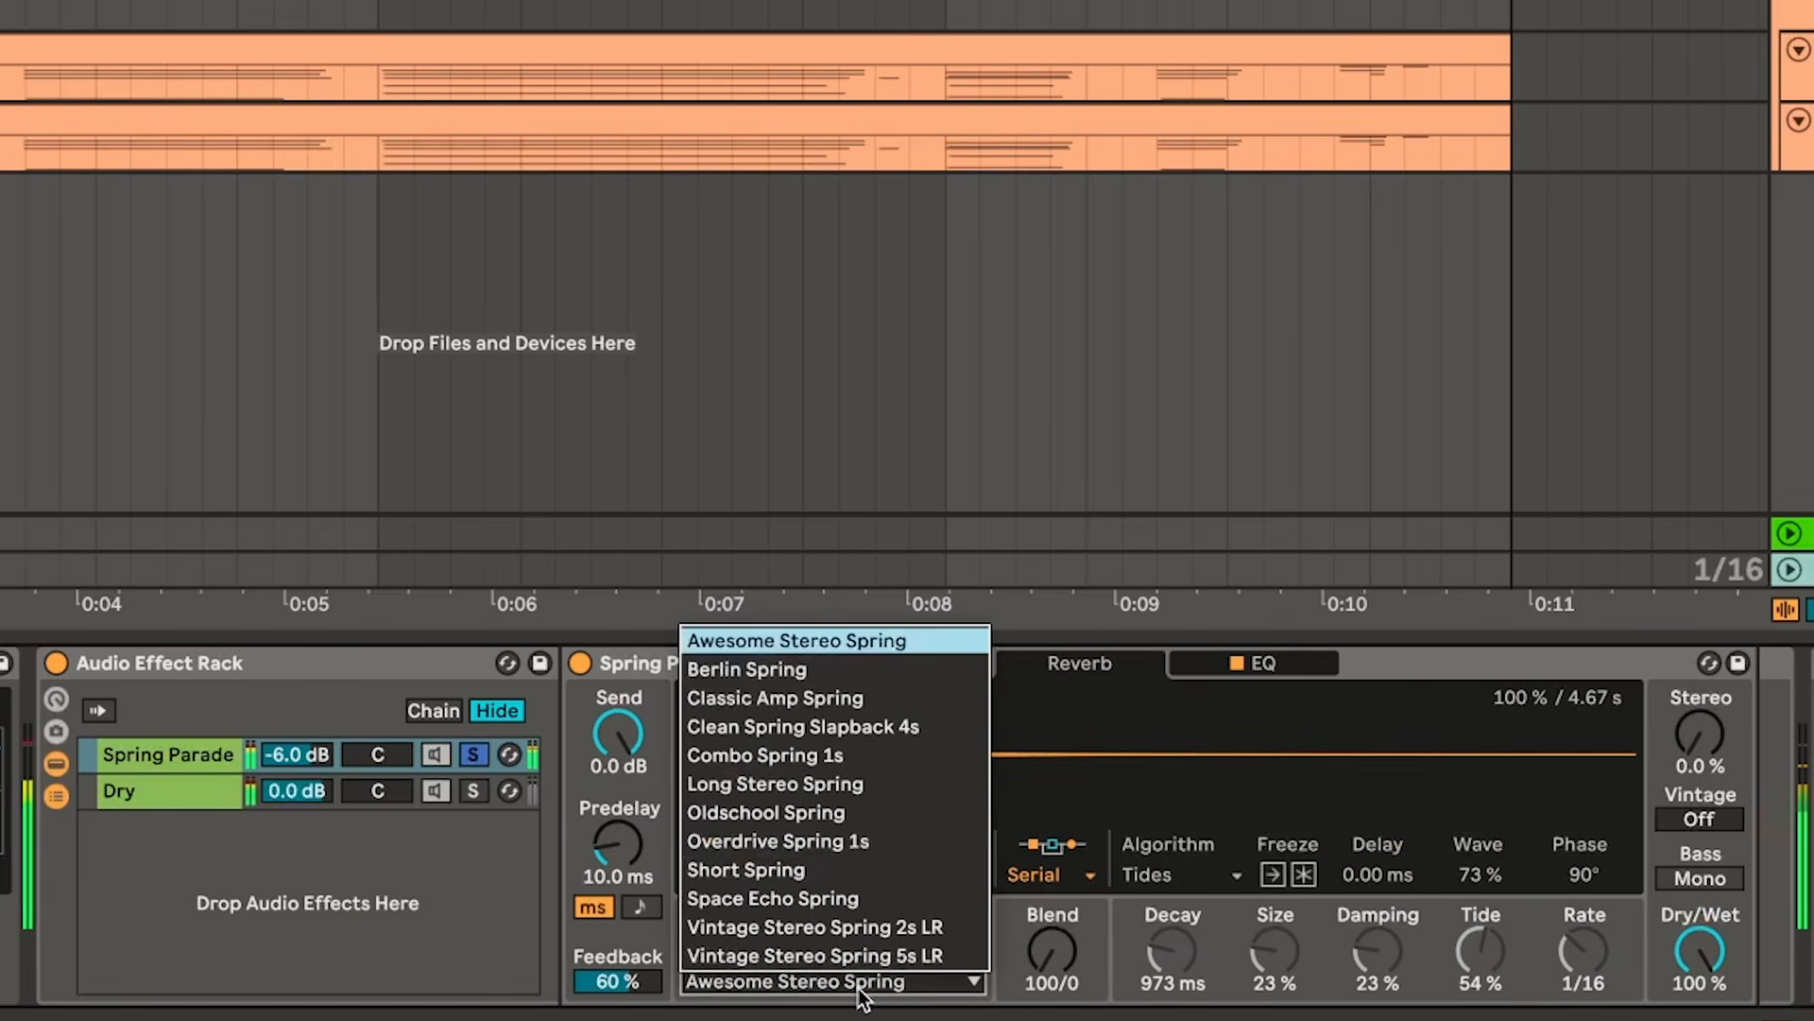
left_click(847, 898)
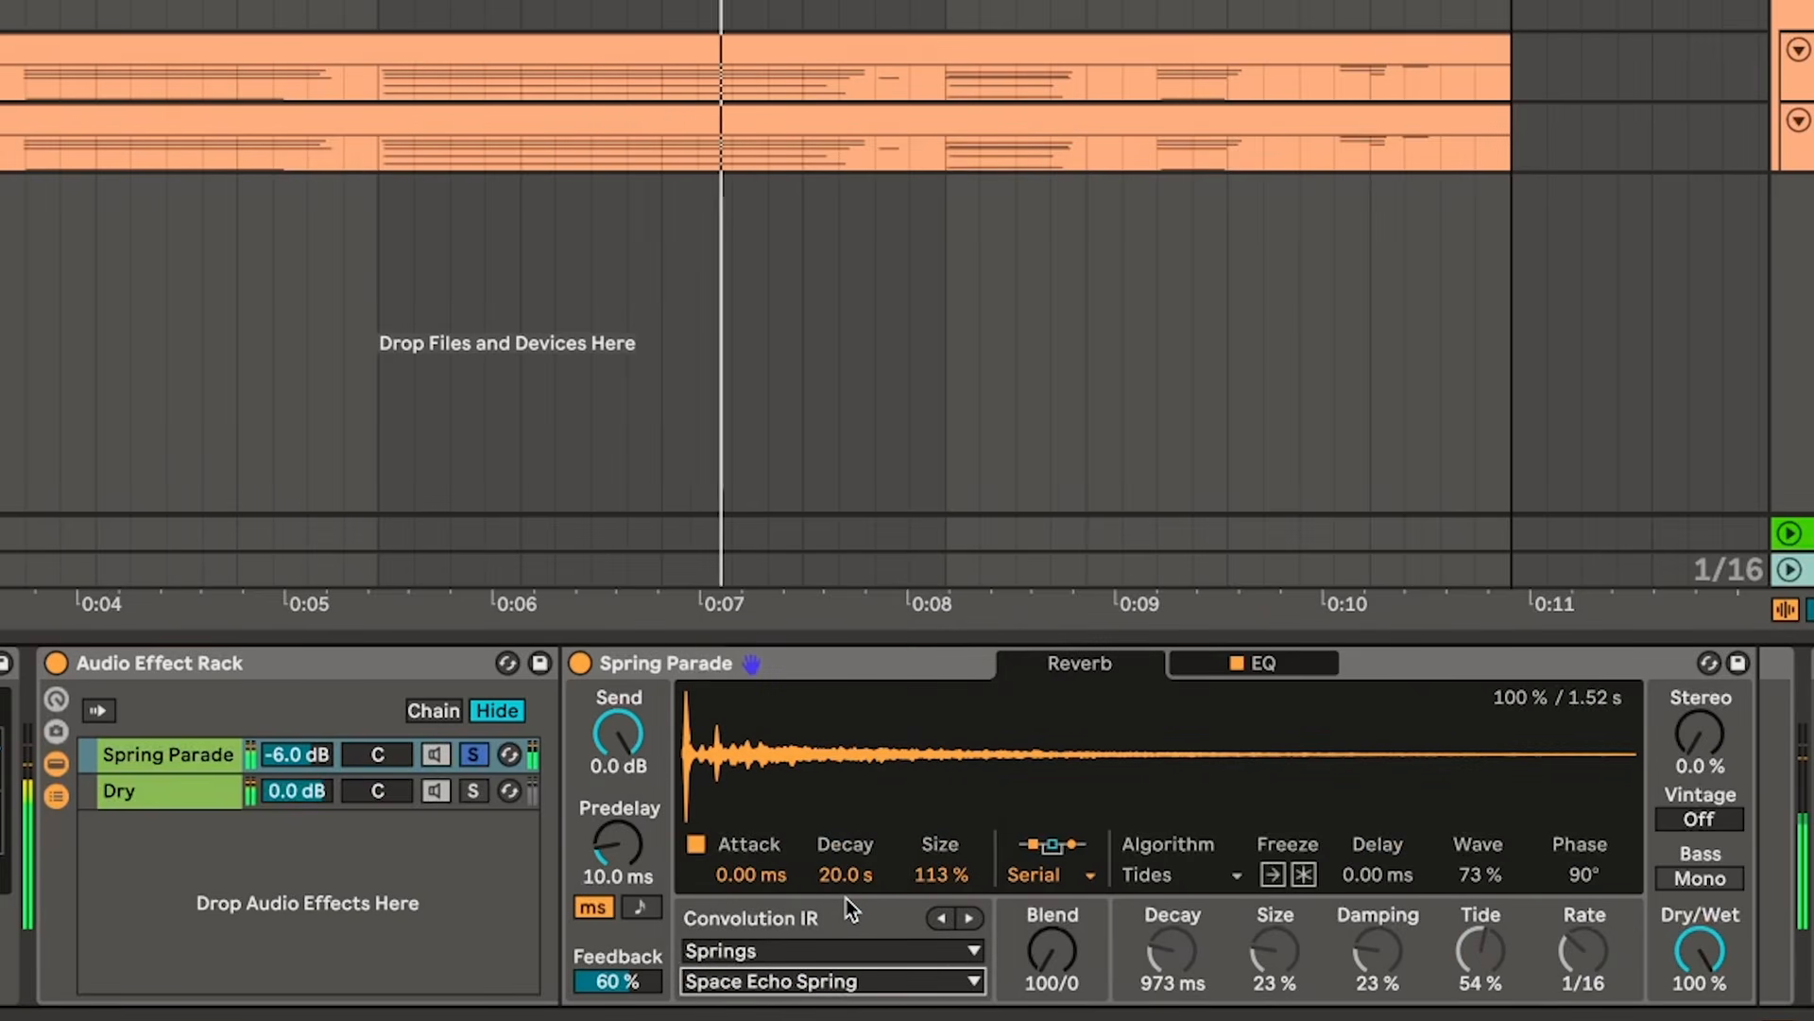
left_click_drag(650, 979, 650, 1020)
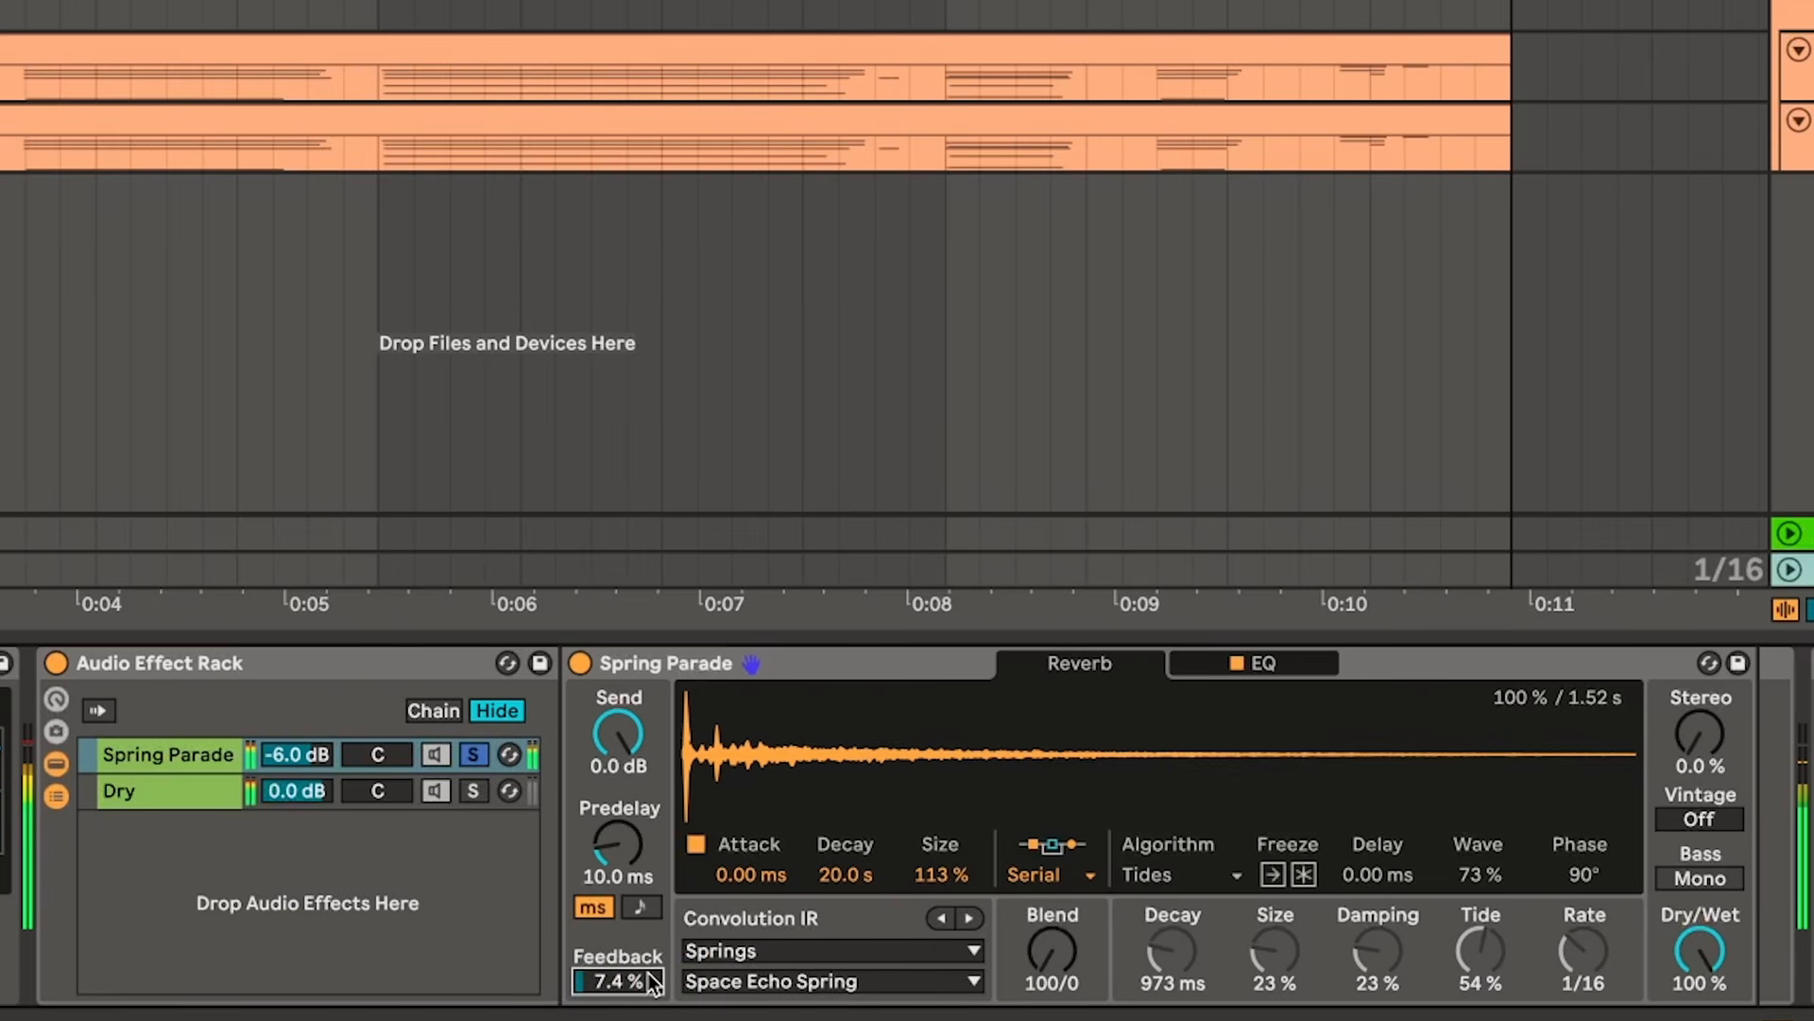
key("space")
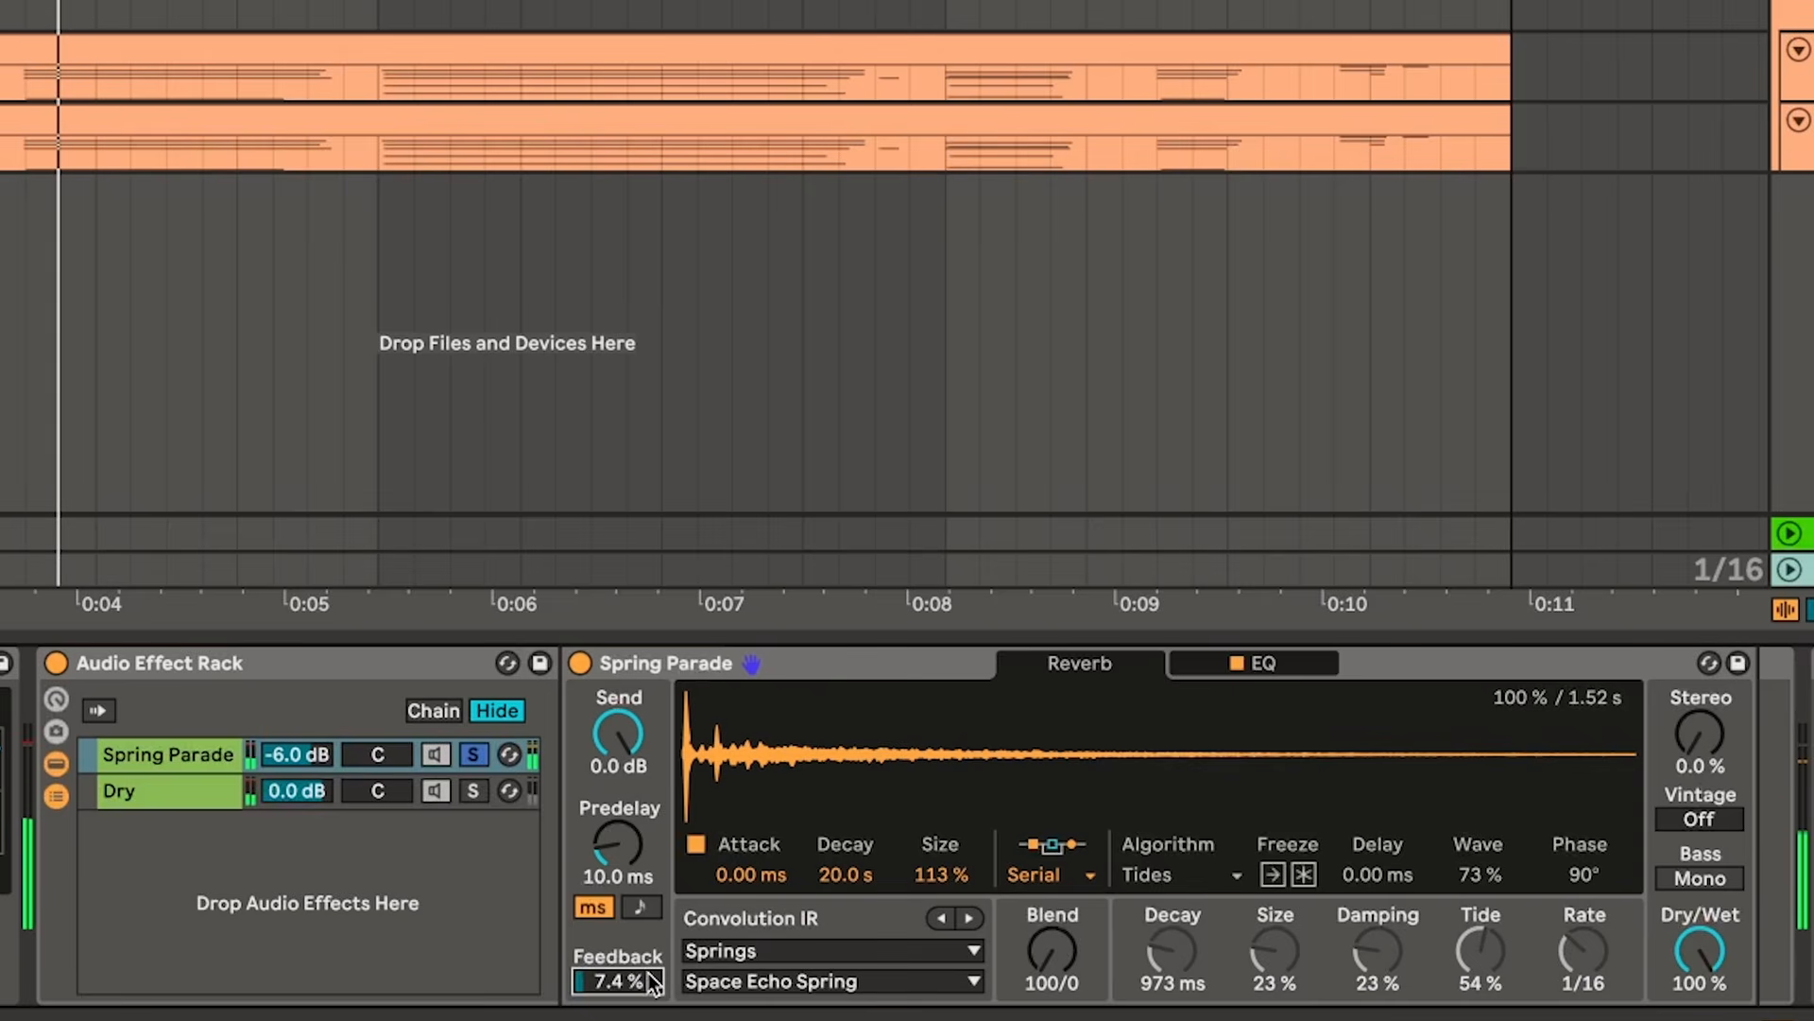
- Unsolo the drums' Spring Parade chain and lower its volume to about -21.5 dB, comparing the loop with the chain off and on
left_click(474, 754)
key("space")
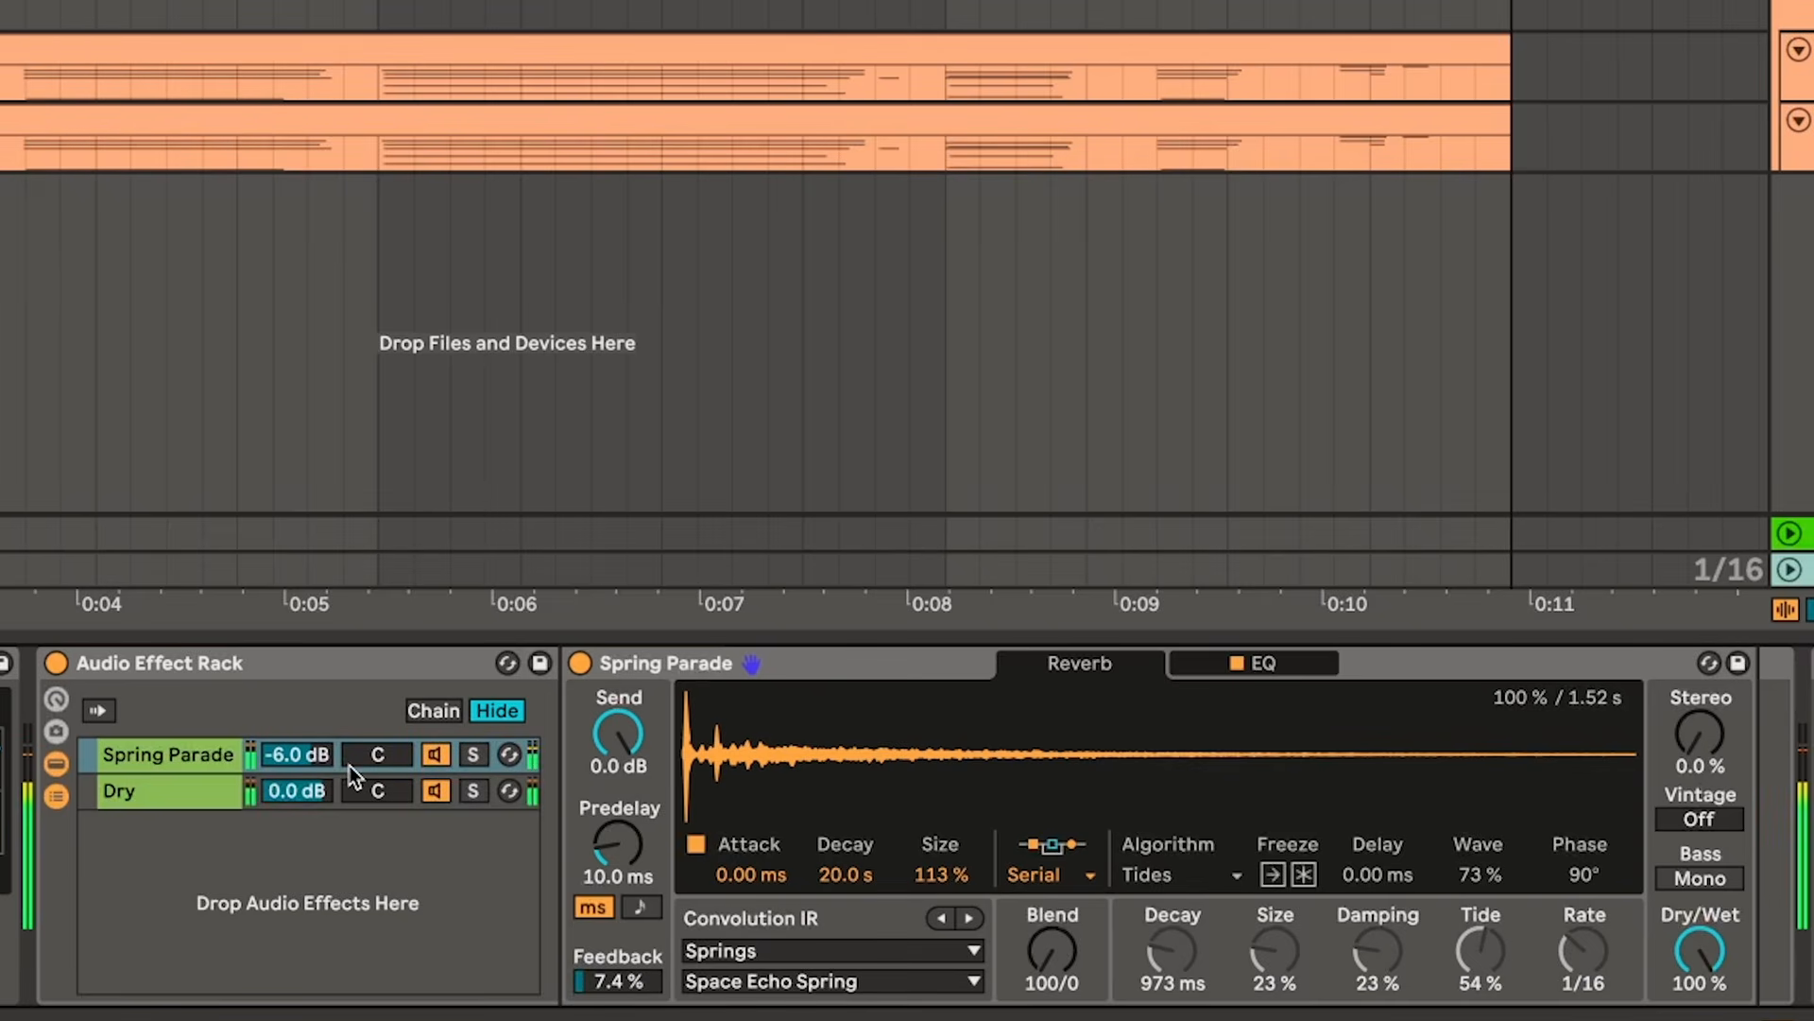
left_click_drag(300, 754, 301, 805)
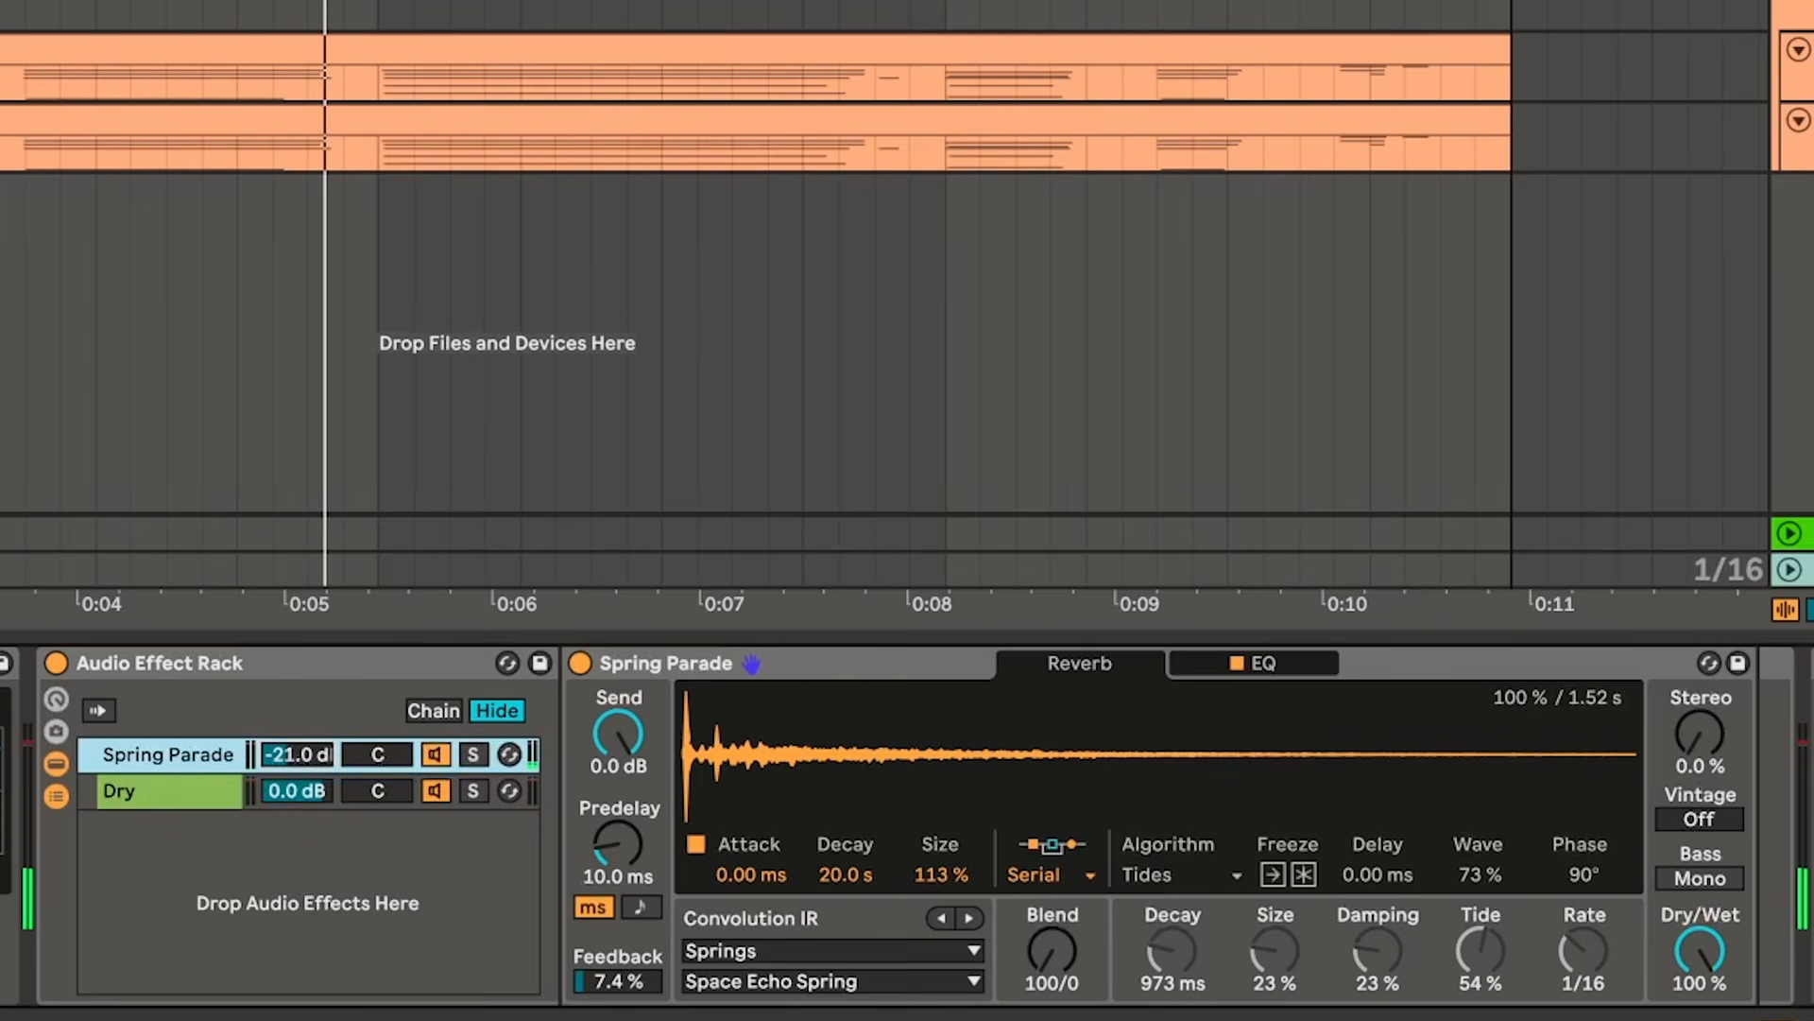
left_click(1160, 1)
key("space")
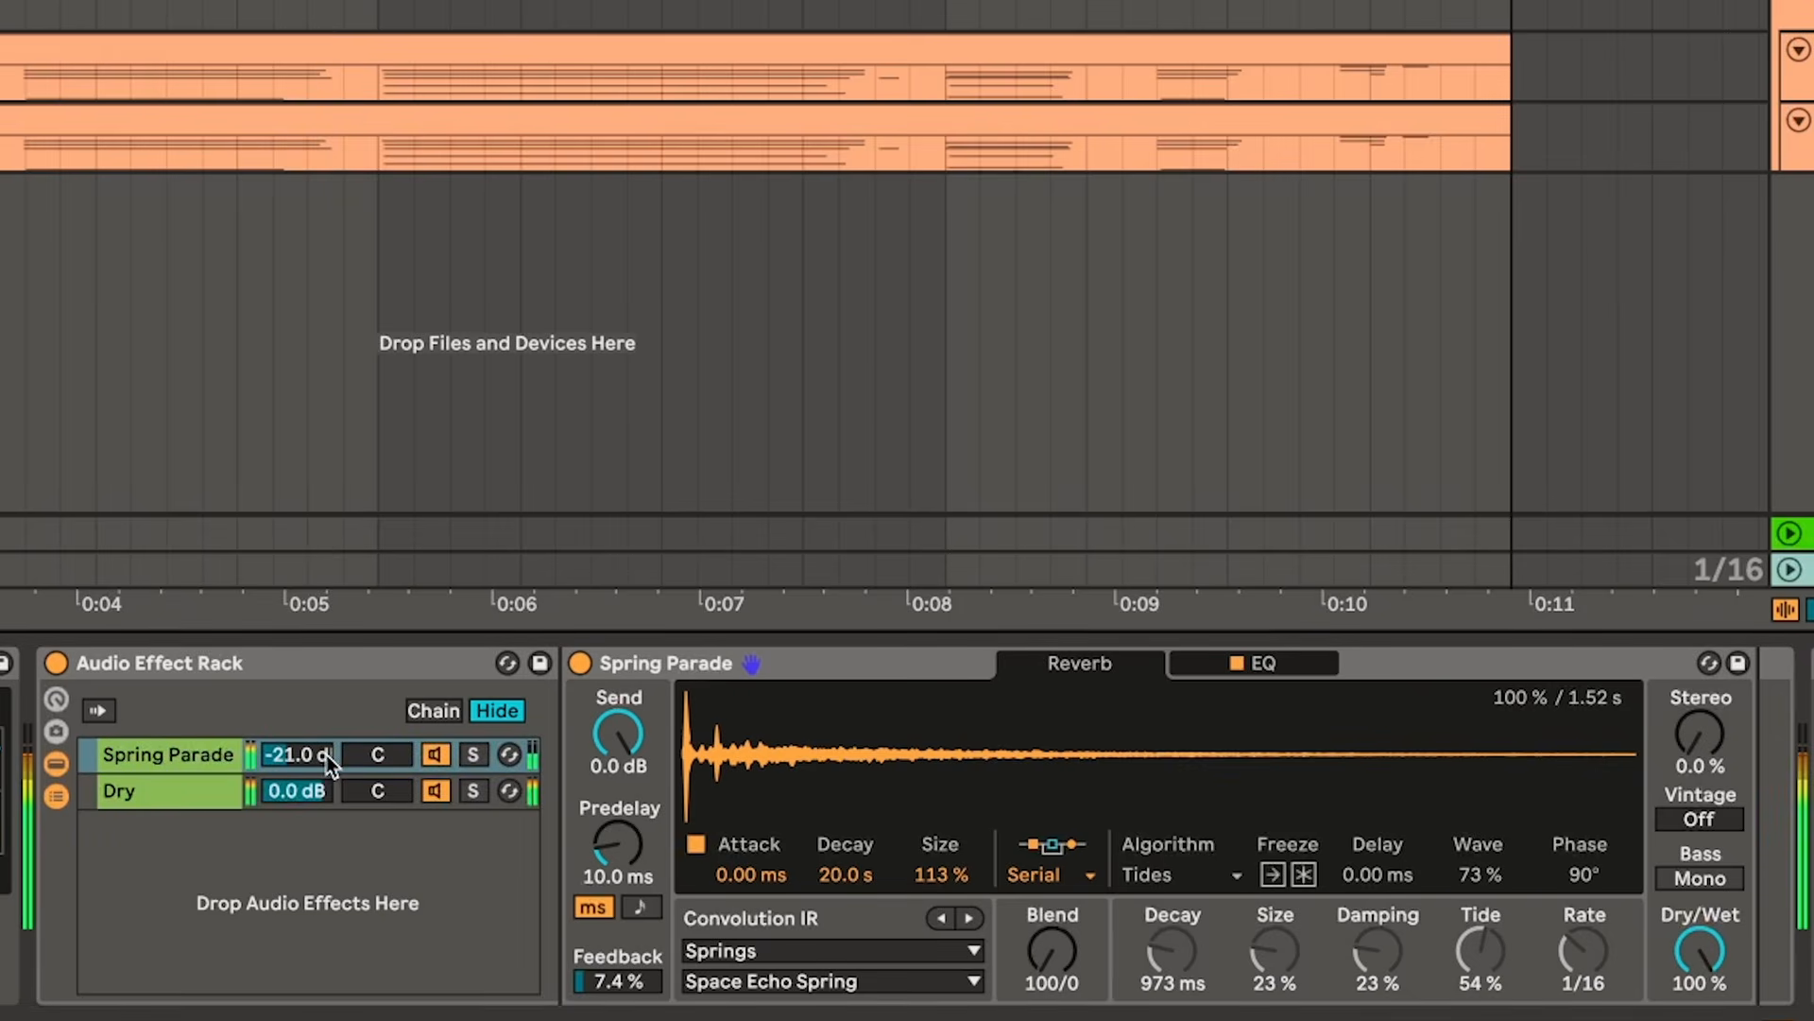
mouse_move(310, 756)
left_mouse_down()
mouse_move(310, 675)
mouse_move(312, 763)
left_mouse_up()
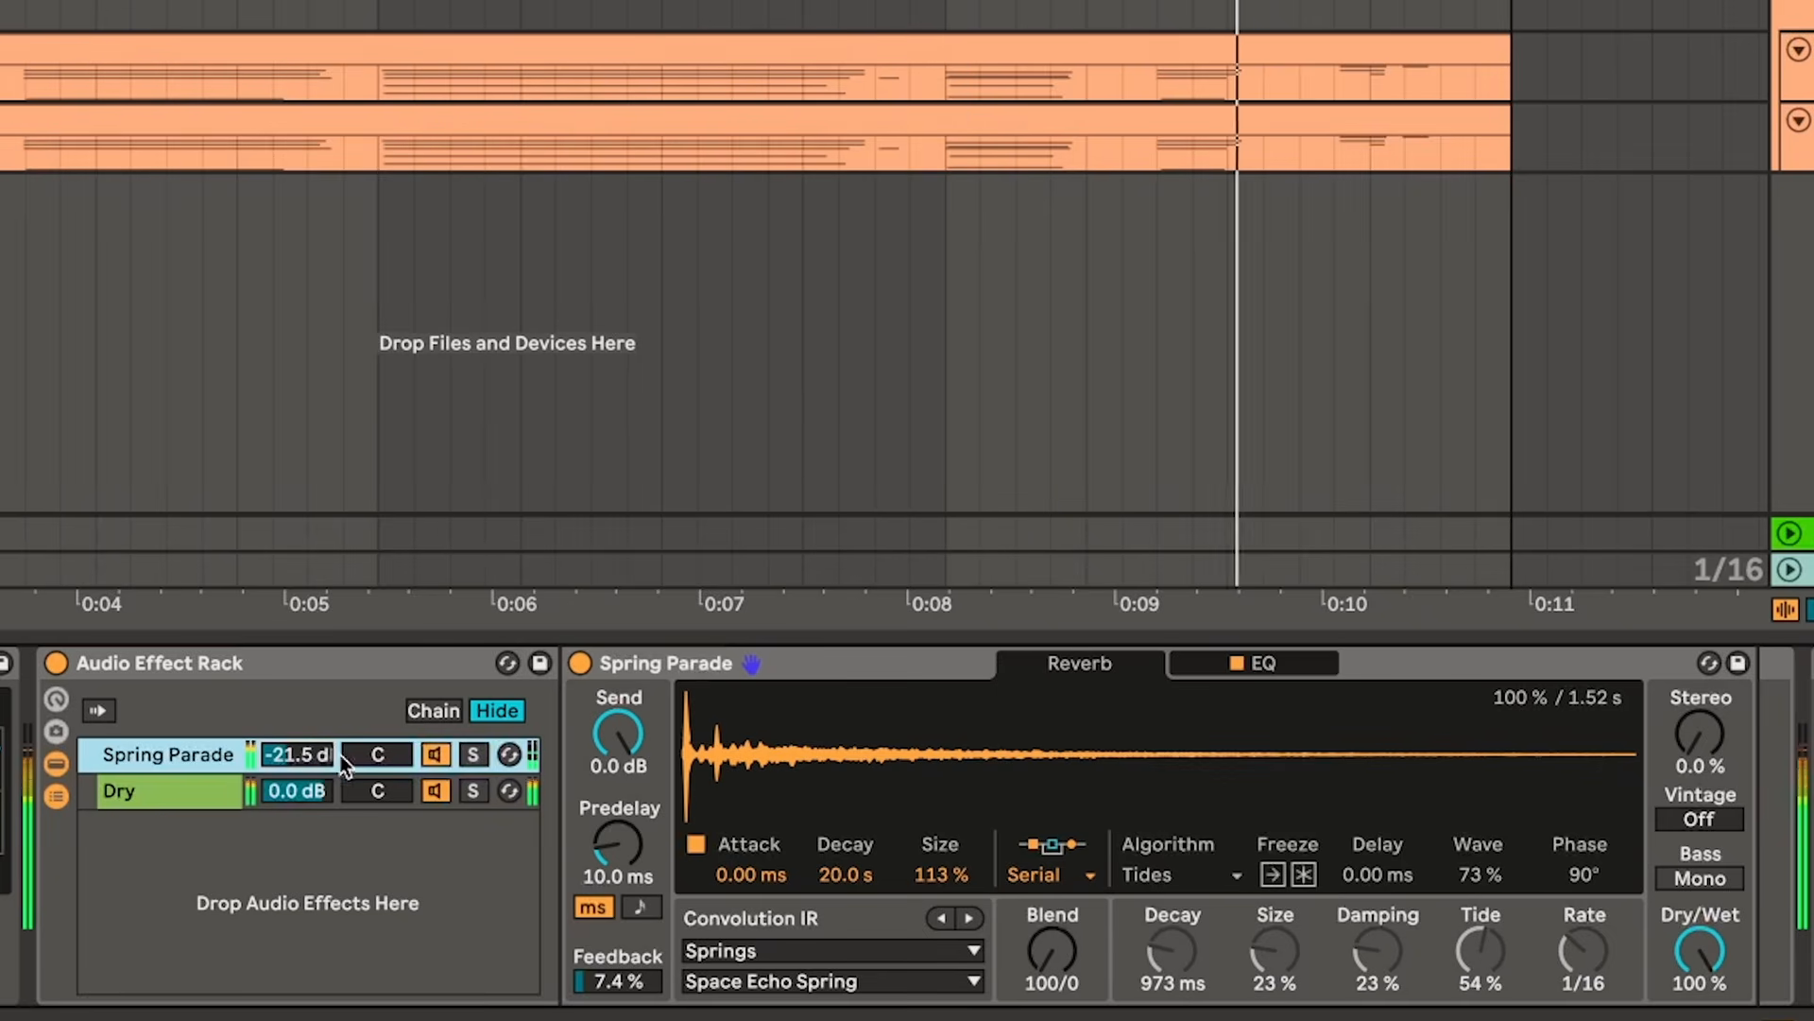
left_click(437, 755)
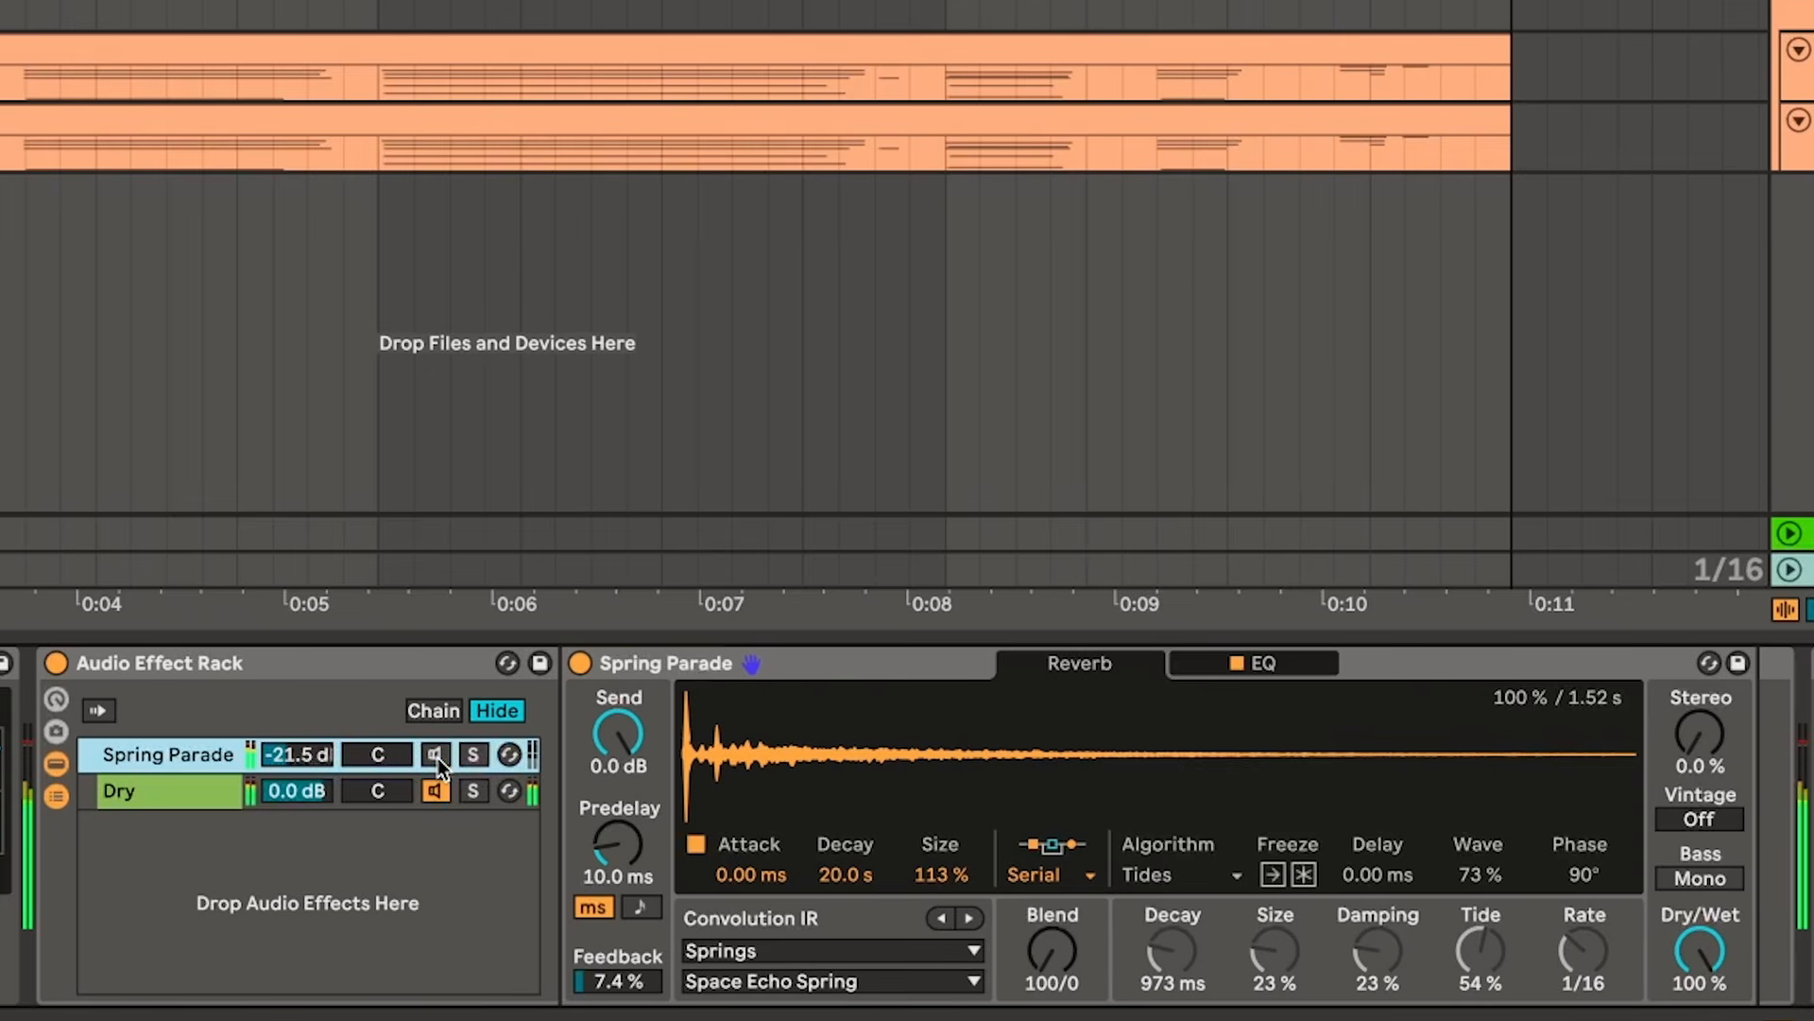
left_click(437, 755)
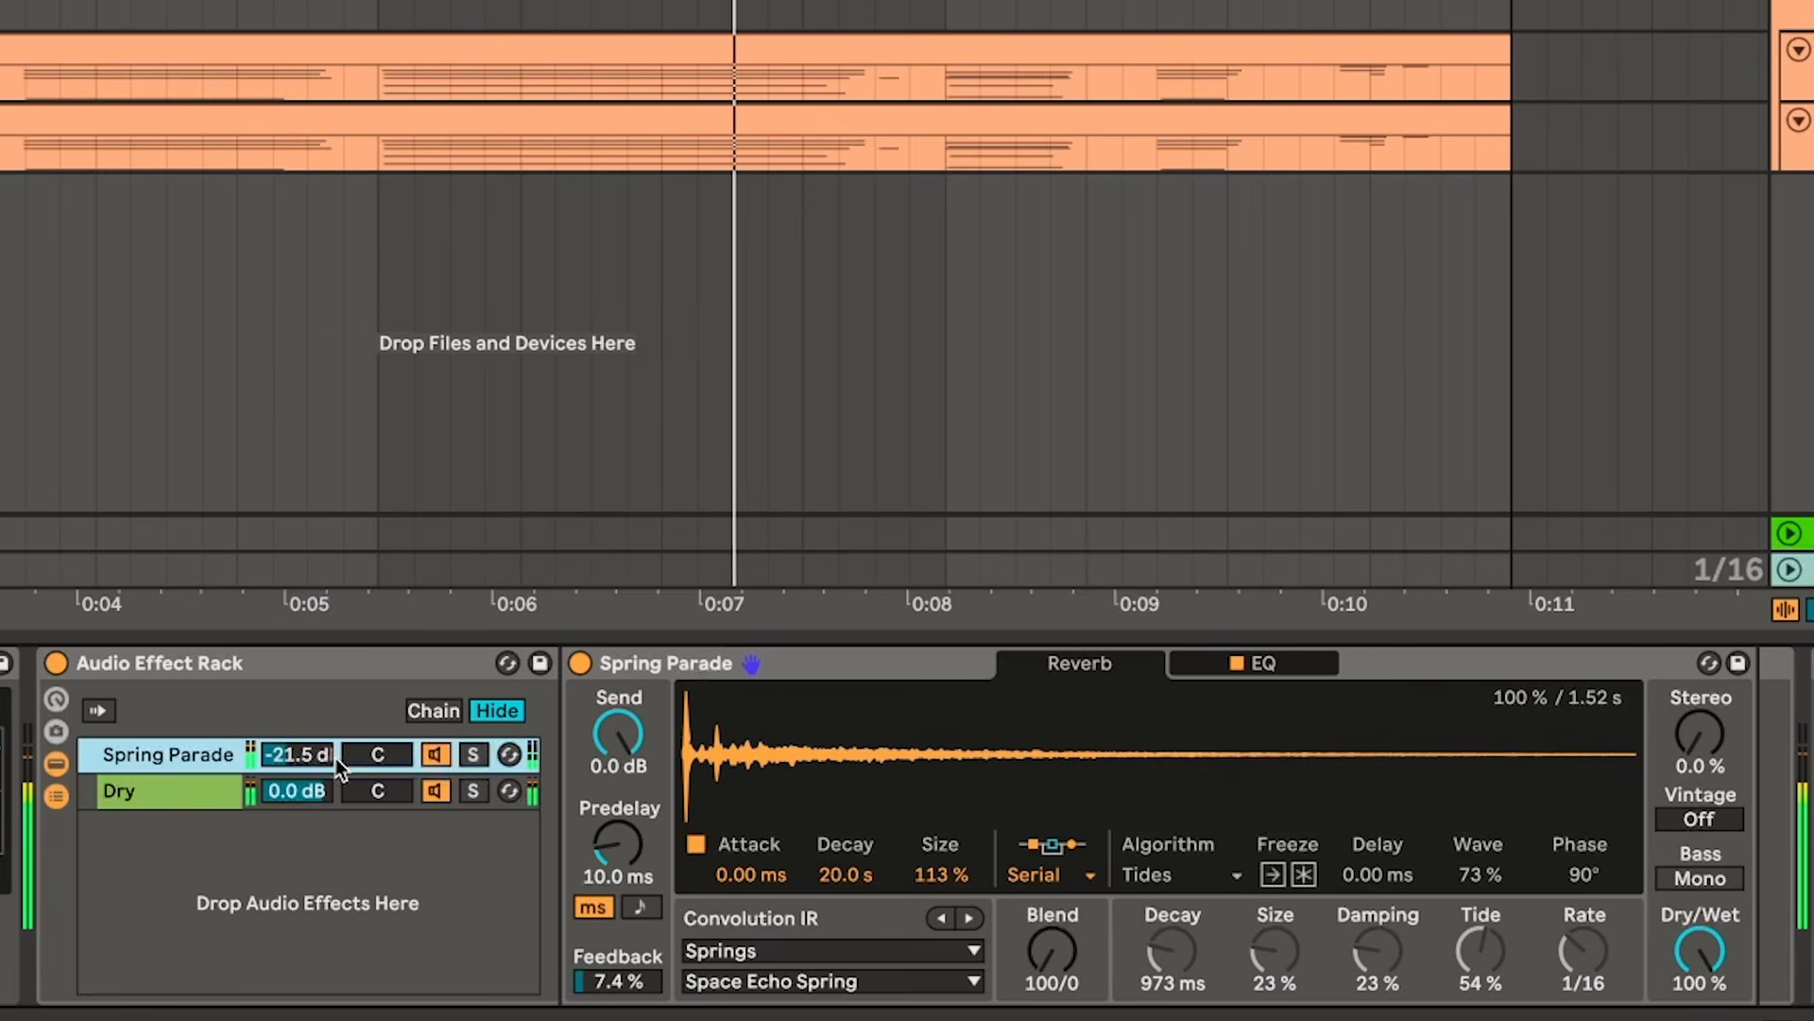
left_click_drag(336, 758, 337, 754)
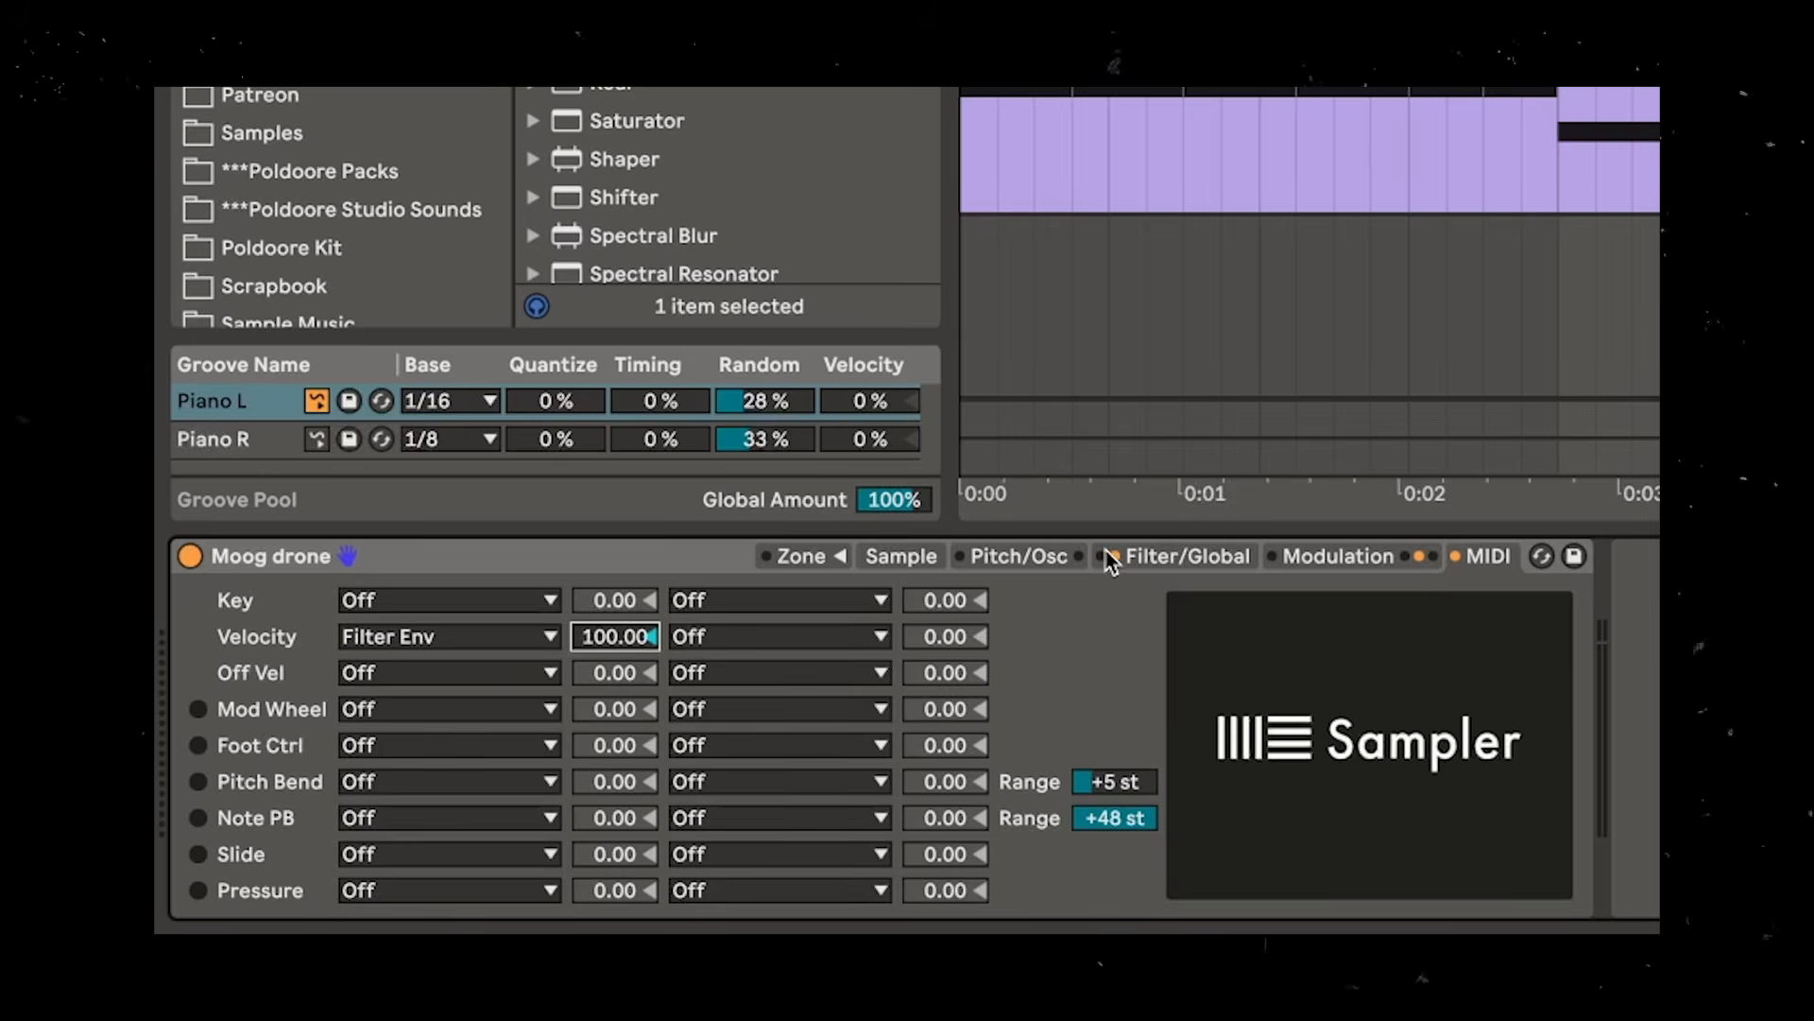
- Show the filter and global settings of the Moog drone Sampler
left_click(1143, 559)
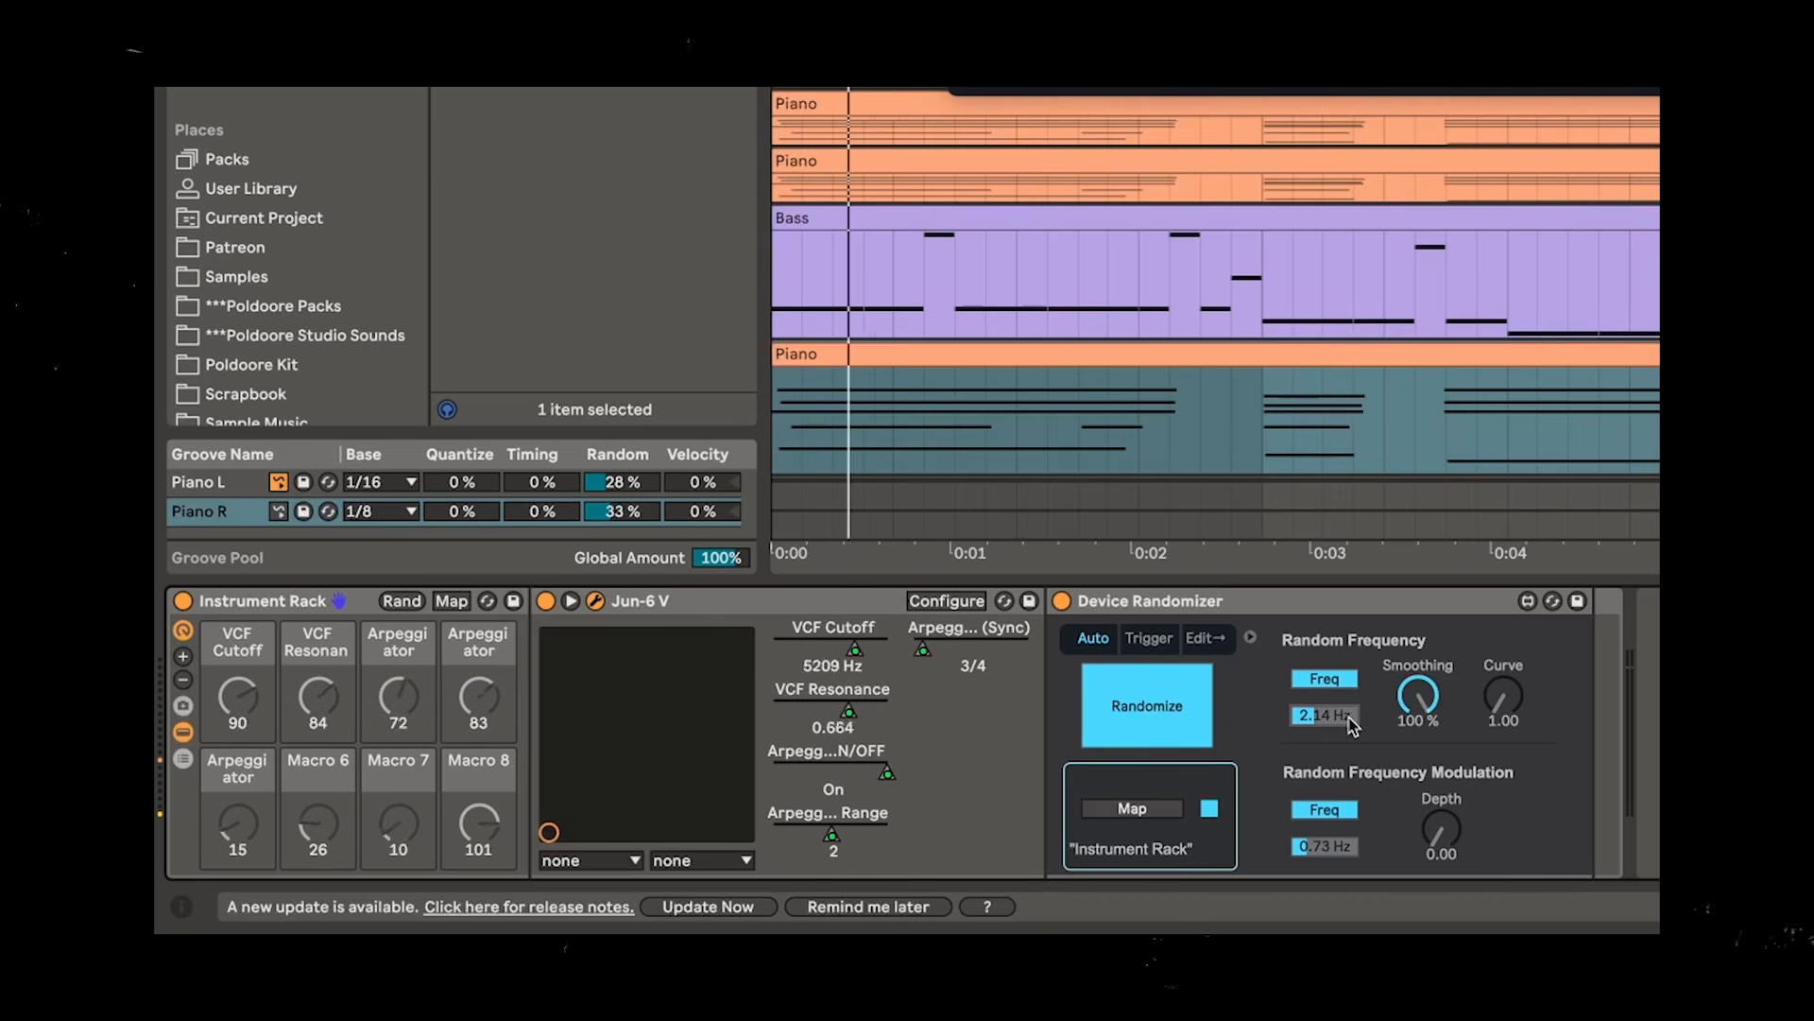